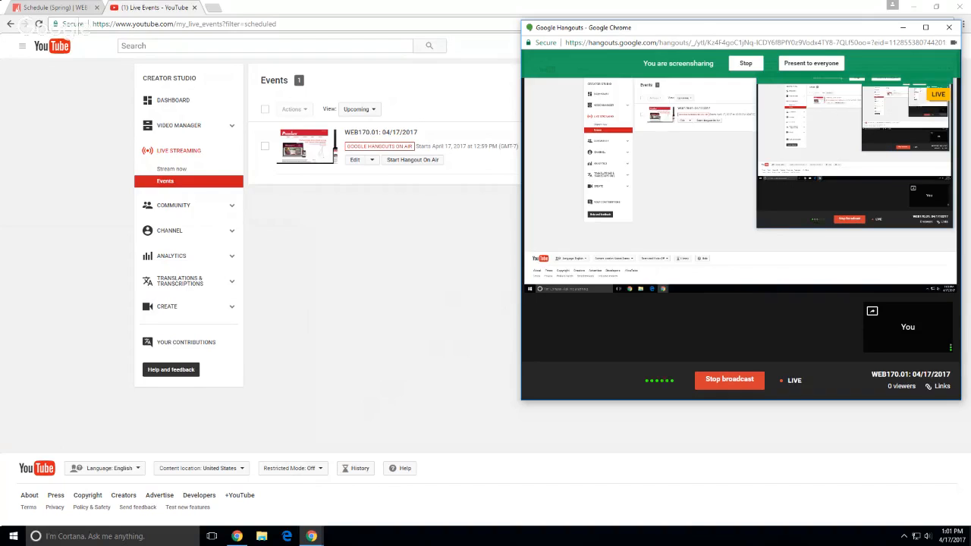
Move the Hangouts window behind YouTube Live Events and show the Spring course schedule
{"action": "left_click", "coordinate": [458, 197]}
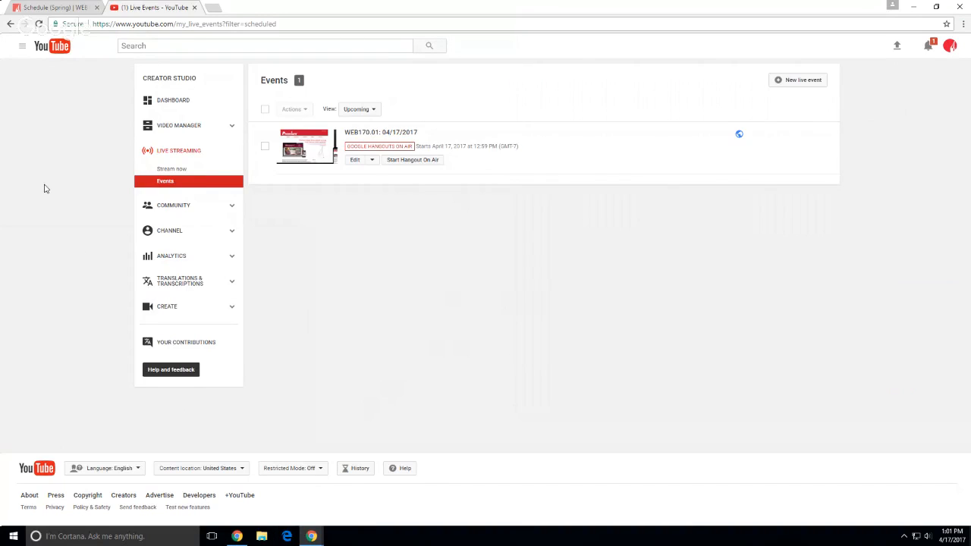
{"action": "left_click", "coordinate": [69, 9]}
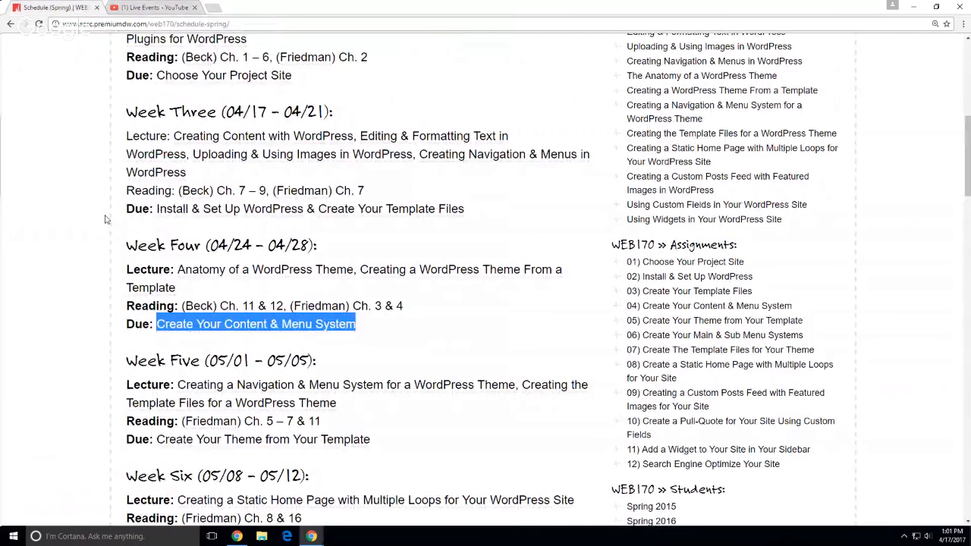
Scroll the schedule and open '01) Choose Your Project Site' in a new tab
{"action": "left_click", "coordinate": [85, 235]}
{"action": "scroll", "coordinate": [82, 237], "scroll_direction": "up", "scroll_amount": 2}
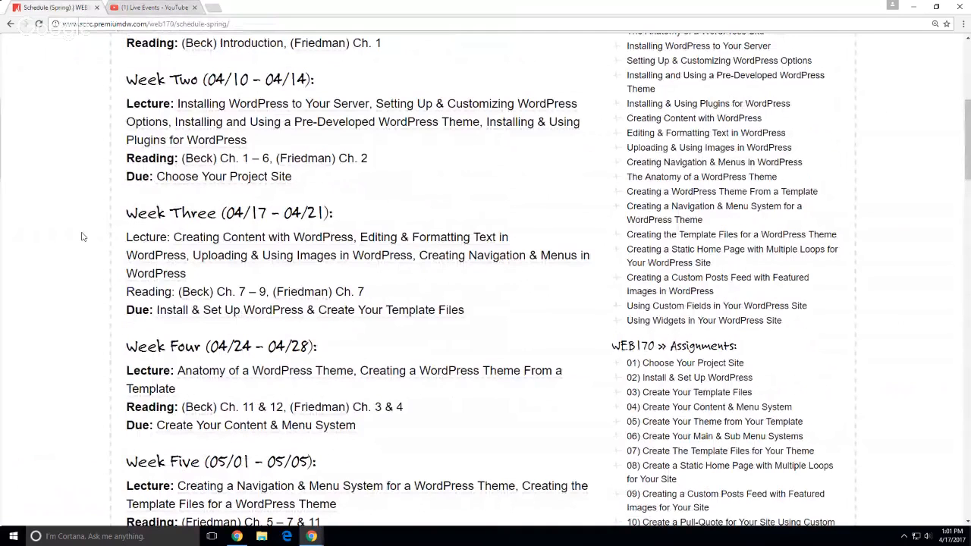
{"action": "scroll", "coordinate": [83, 237], "scroll_direction": "down", "scroll_amount": 1}
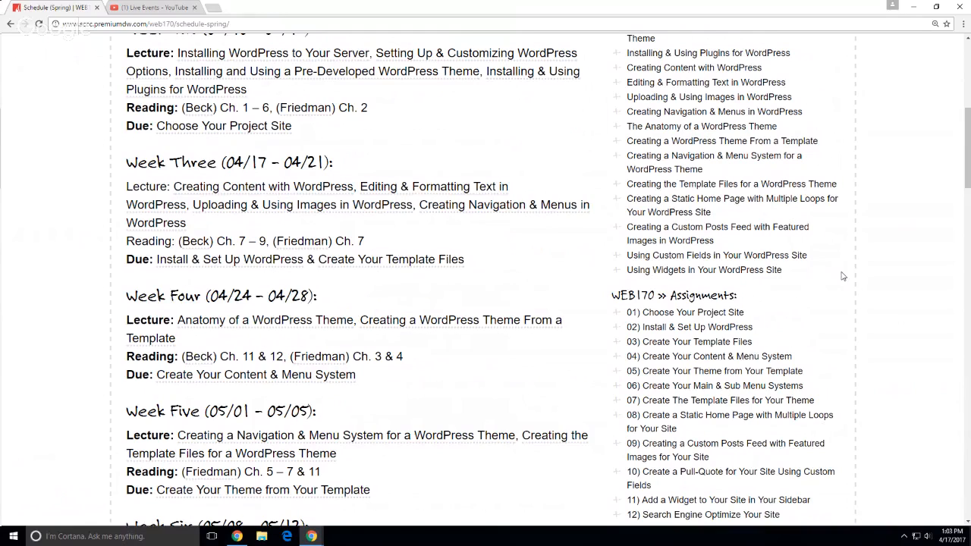
{"action": "middle_click", "coordinate": [741, 315]}
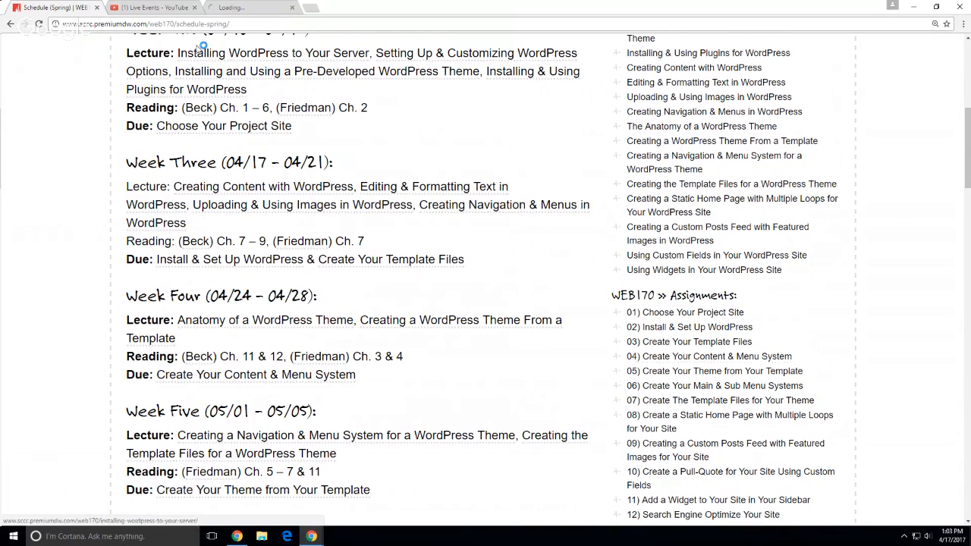
Open the 'Example: WEB170' staging page from the assignment's Requirements section
{"action": "left_click", "coordinate": [231, 9]}
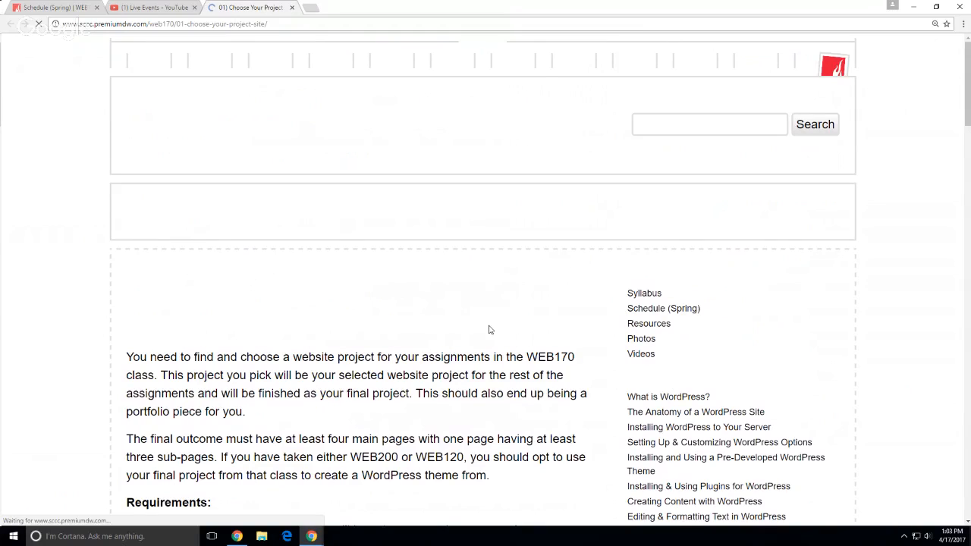
{"action": "scroll", "coordinate": [97, 391], "scroll_direction": "down", "scroll_amount": 5}
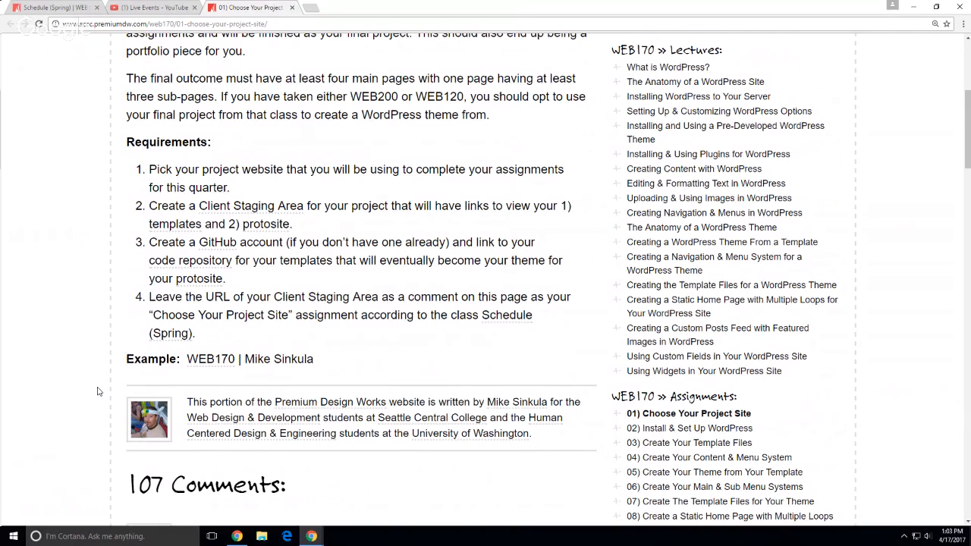
{"action": "left_click", "coordinate": [198, 360]}
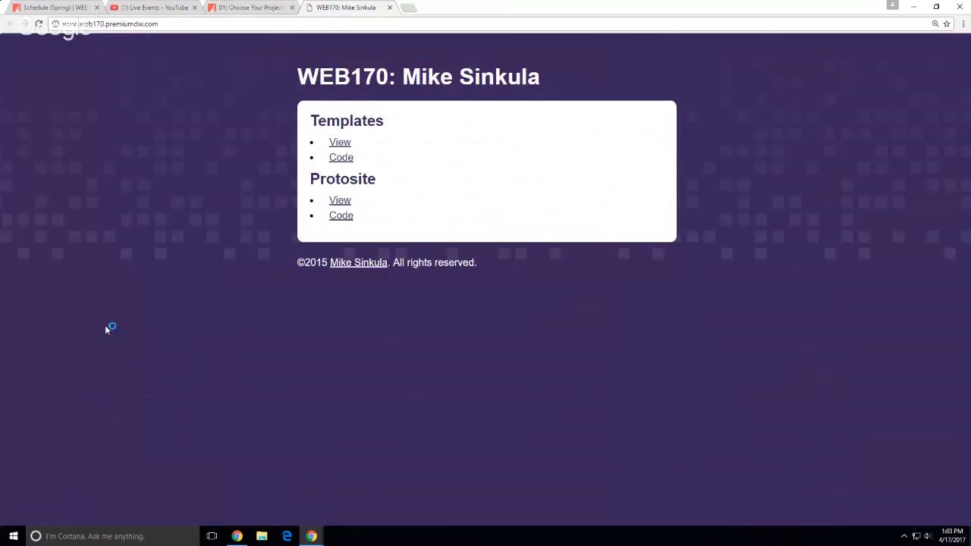
Reload the staging page and preview the Home Page, Main Page and Demo links
{"action": "left_click", "coordinate": [39, 24]}
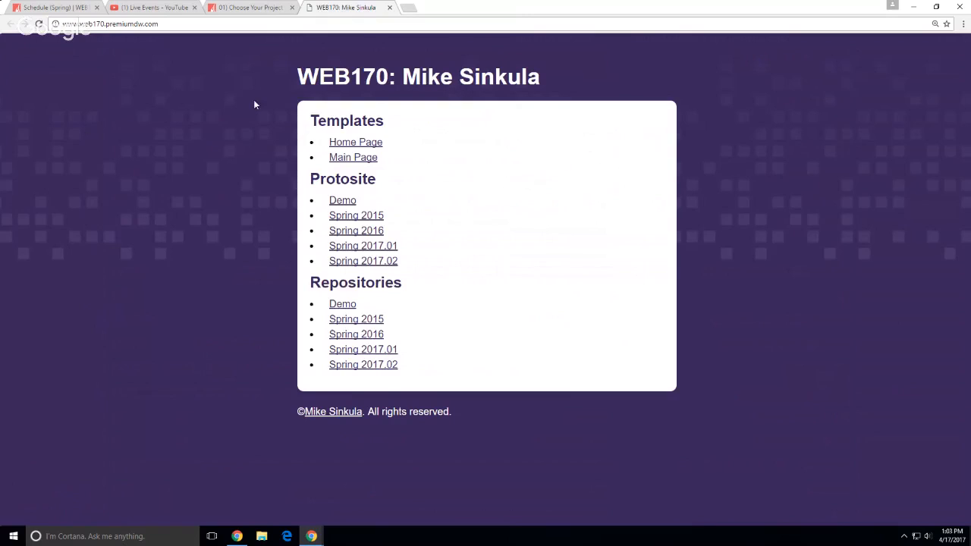
{"action": "left_click", "coordinate": [372, 151]}
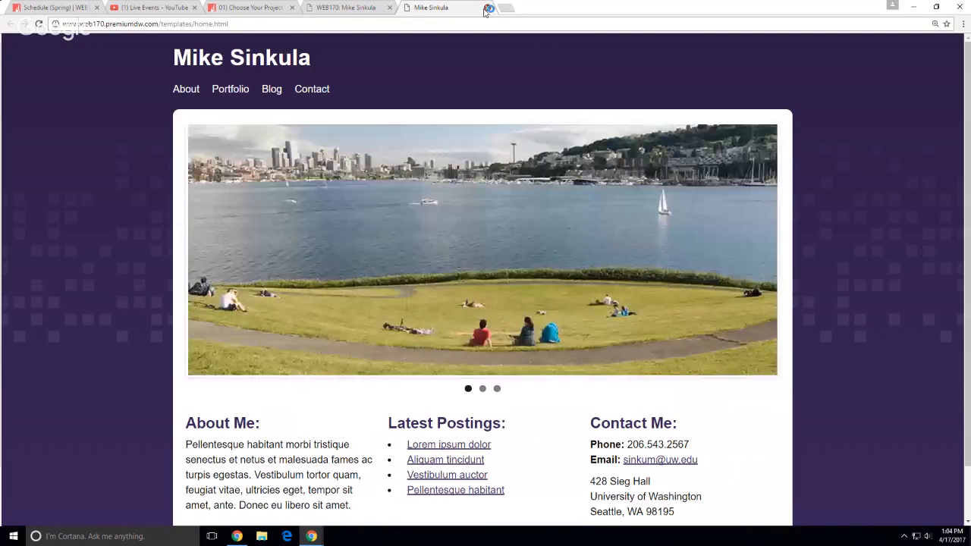
{"action": "left_click", "coordinate": [486, 8]}
{"action": "left_click", "coordinate": [366, 159]}
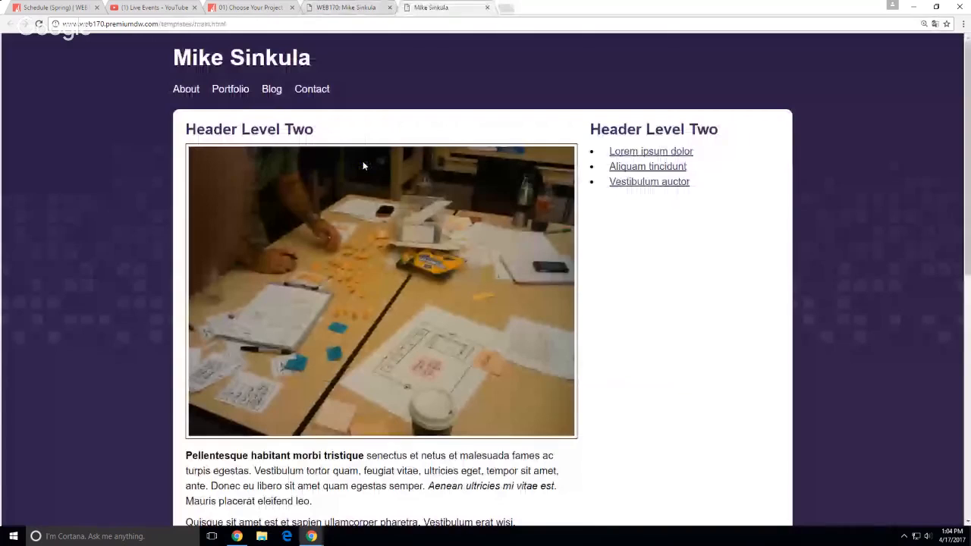
{"action": "left_click", "coordinate": [487, 8]}
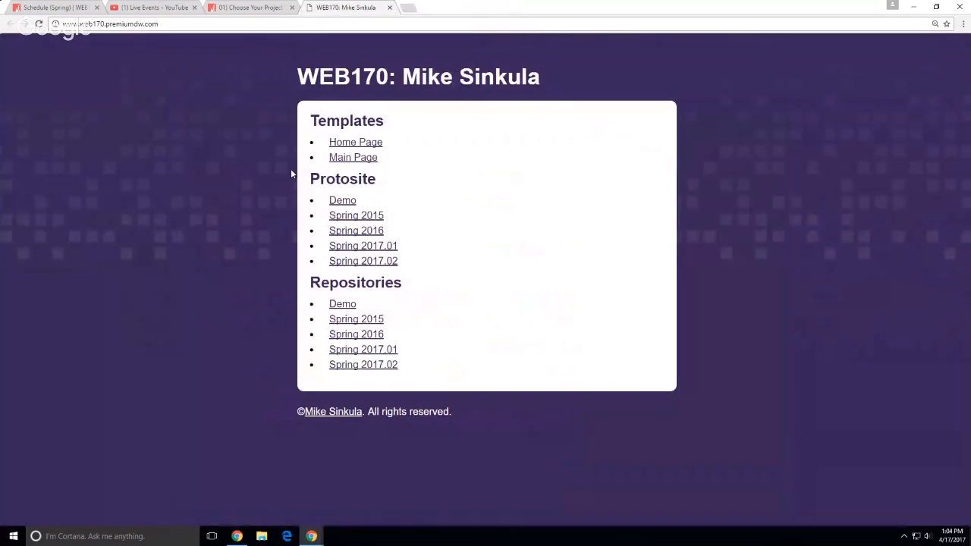
{"action": "left_click", "coordinate": [342, 201]}
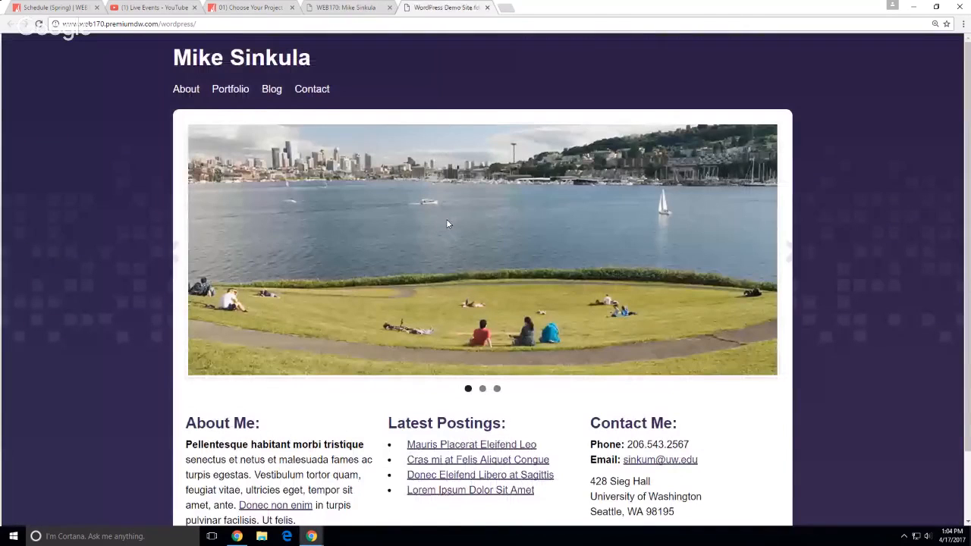
{"action": "left_click", "coordinate": [486, 8]}
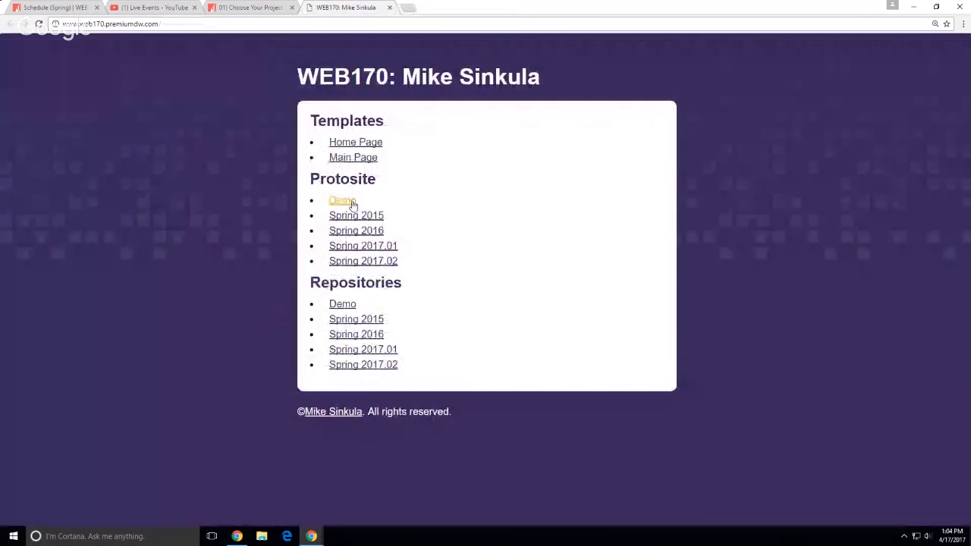
Open the Spring 2017.01 protosite and the Spring 2017.01 code repository in tabs
{"action": "left_click", "coordinate": [373, 253]}
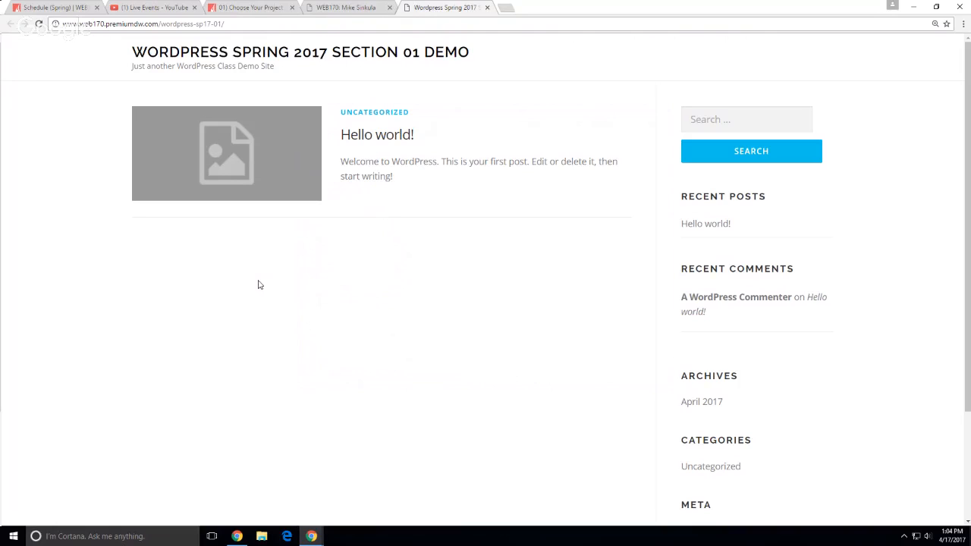
{"action": "left_click", "coordinate": [343, 8]}
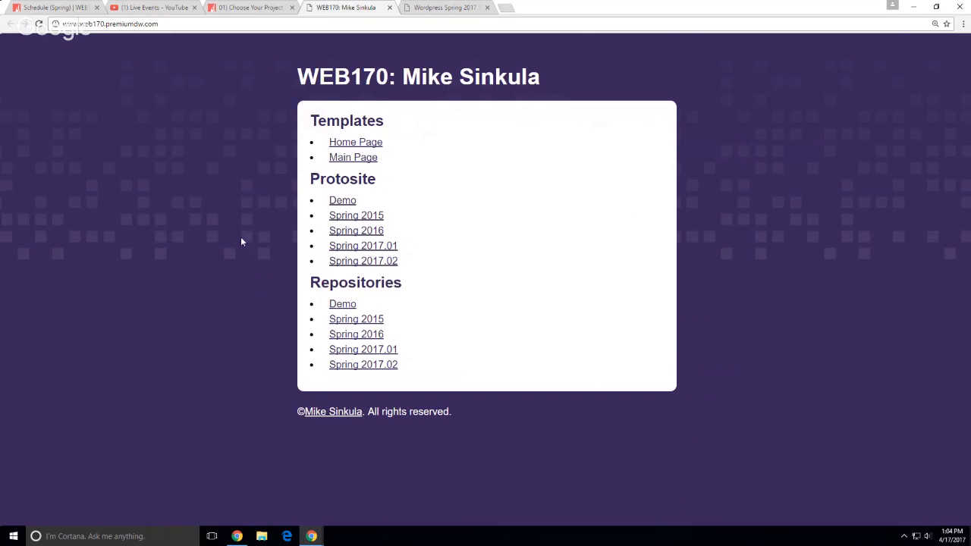
{"action": "left_click", "coordinate": [358, 354]}
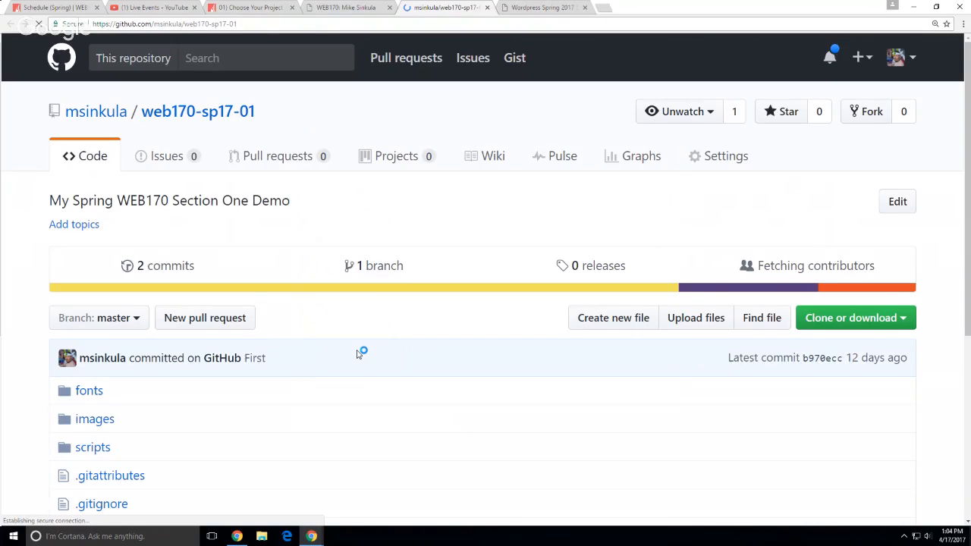
Browse the web170-sp17-01 files, then open and review the web170-demo repository
{"action": "scroll", "coordinate": [363, 364], "scroll_direction": "down", "scroll_amount": 3}
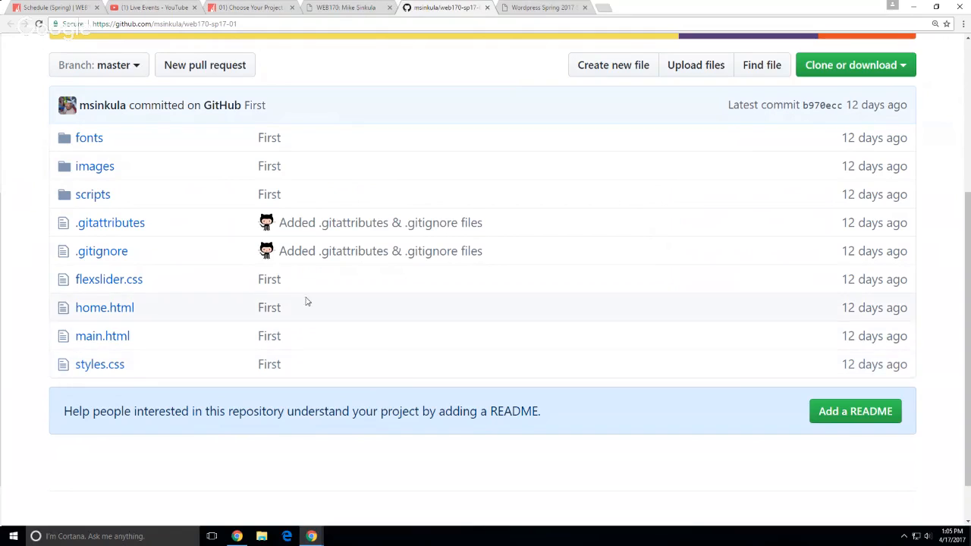
{"action": "left_click", "coordinate": [372, 9]}
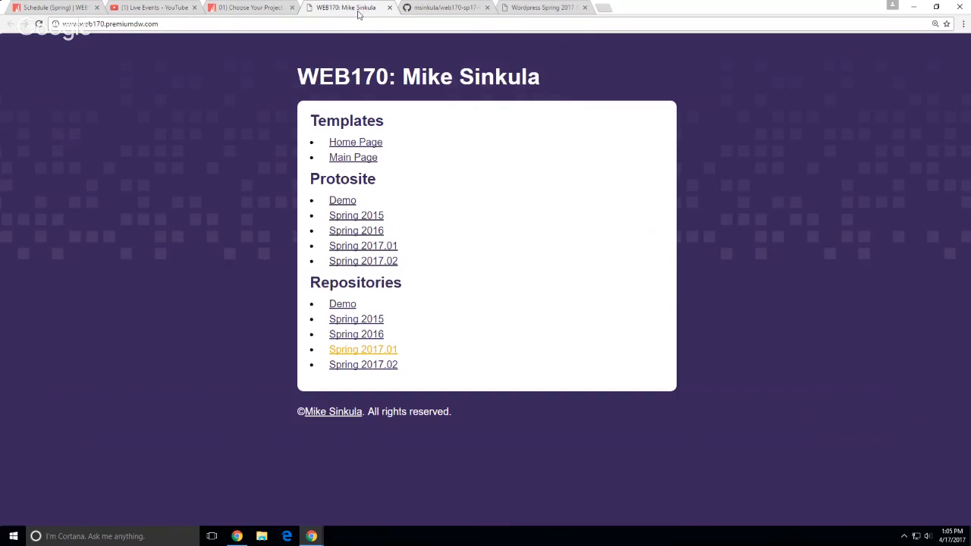
{"action": "left_click", "coordinate": [338, 305]}
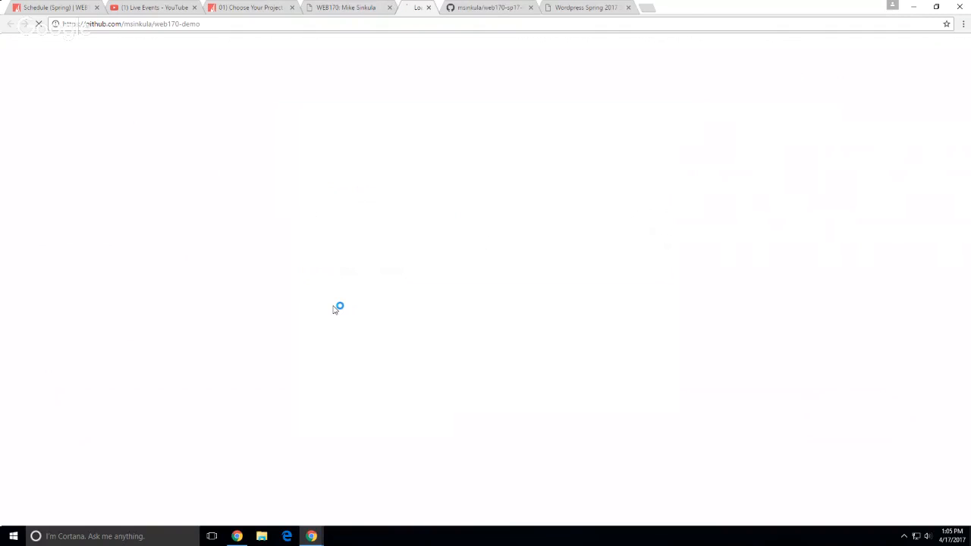
{"action": "scroll", "coordinate": [46, 416], "scroll_direction": "down", "scroll_amount": 5}
{"action": "scroll", "coordinate": [46, 417], "scroll_direction": "down", "scroll_amount": 2}
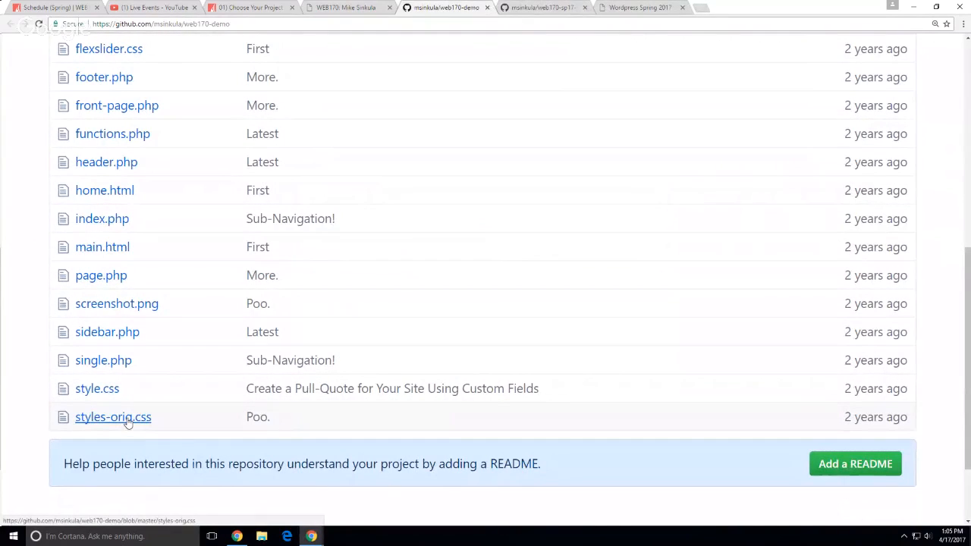
{"action": "scroll", "coordinate": [19, 418], "scroll_direction": "up", "scroll_amount": 1}
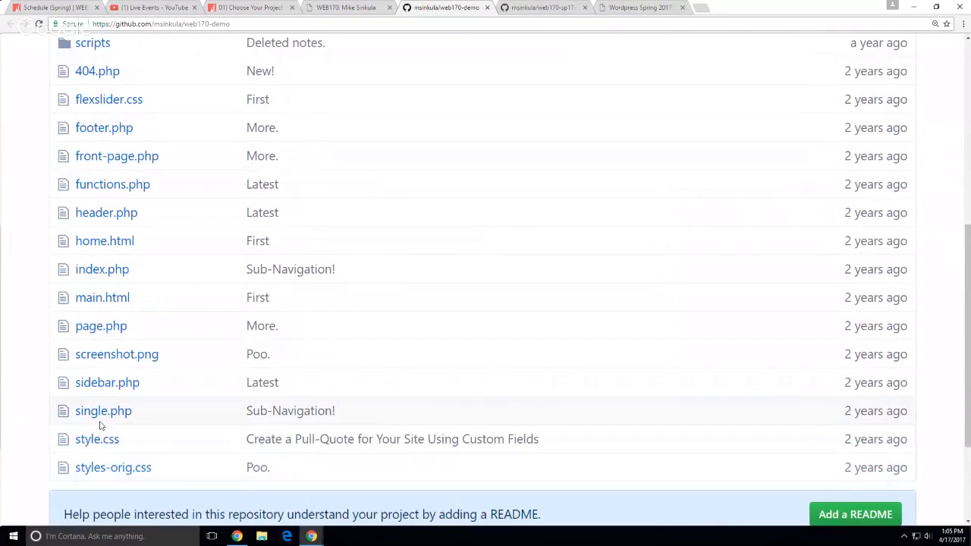
{"action": "scroll", "coordinate": [94, 251], "scroll_direction": "up", "scroll_amount": 2}
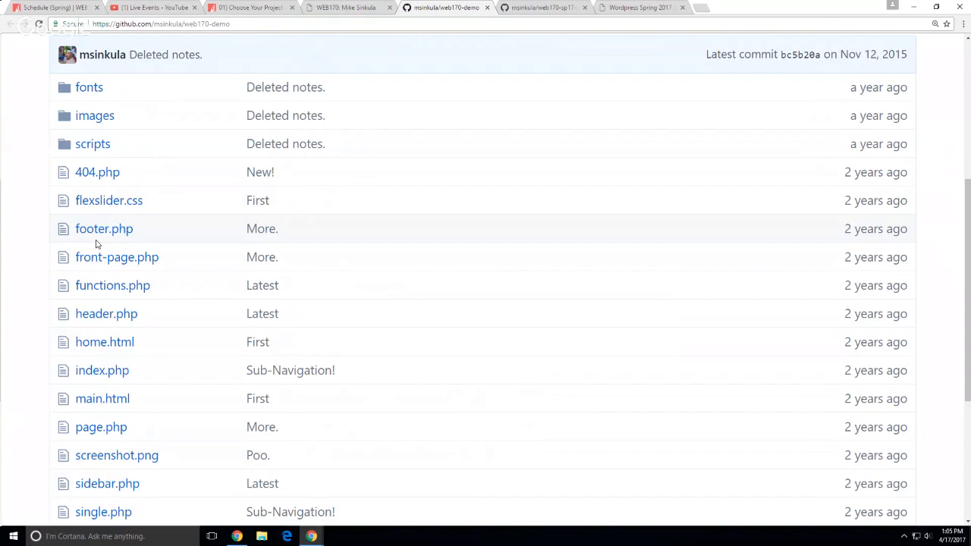
{"action": "left_click", "coordinate": [346, 12]}
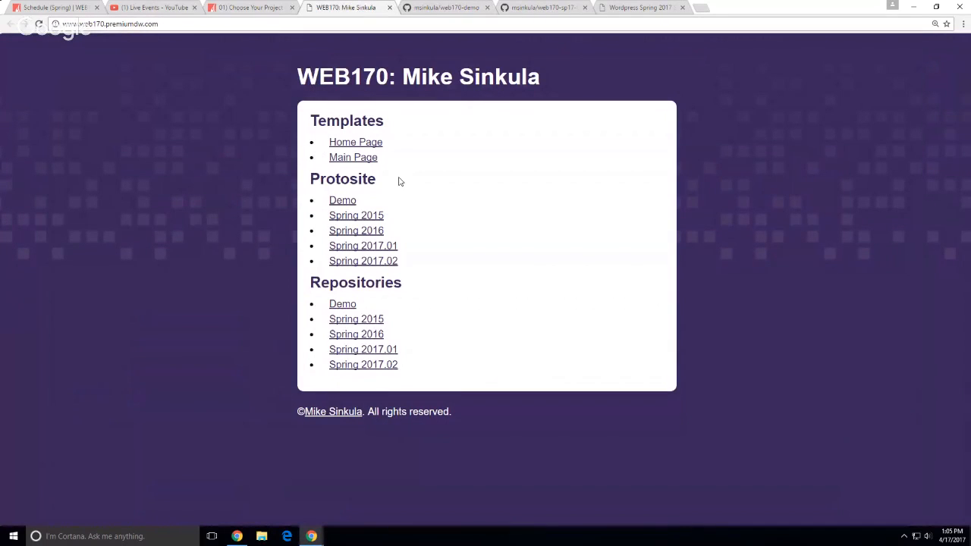
Open the Spring 2017.01 WordPress demo site and scroll to the bottom
{"action": "left_click", "coordinate": [387, 249]}
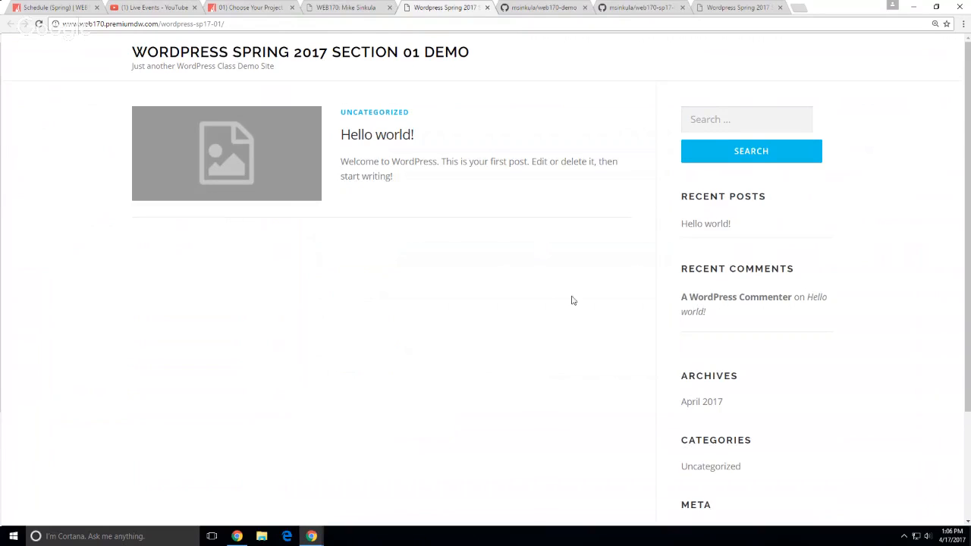
{"action": "scroll", "coordinate": [568, 292], "scroll_direction": "down", "scroll_amount": 3}
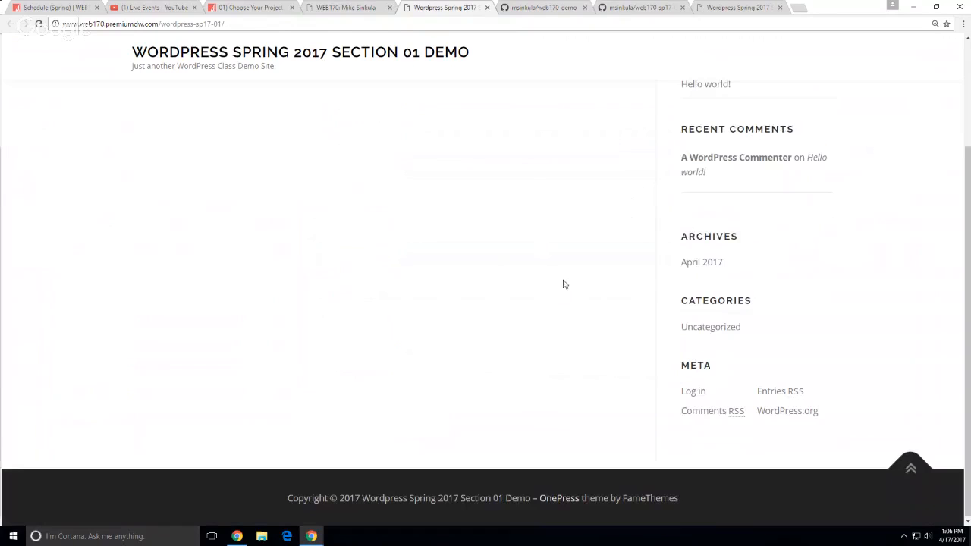
Log in through Meta > Log in with the admin username and password
{"action": "left_click", "coordinate": [689, 392]}
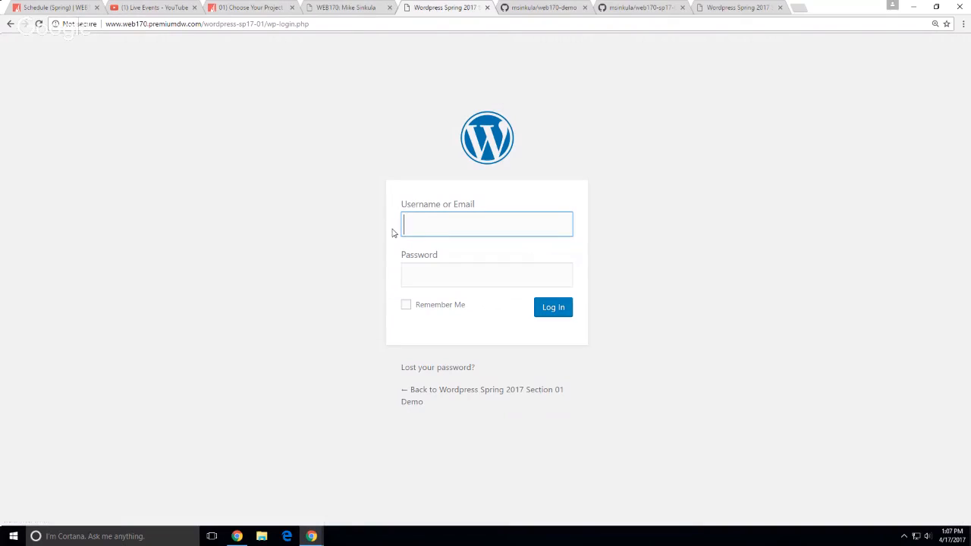
{"action": "type", "text": "msinkula"}
{"action": "key", "text": "Tab"}
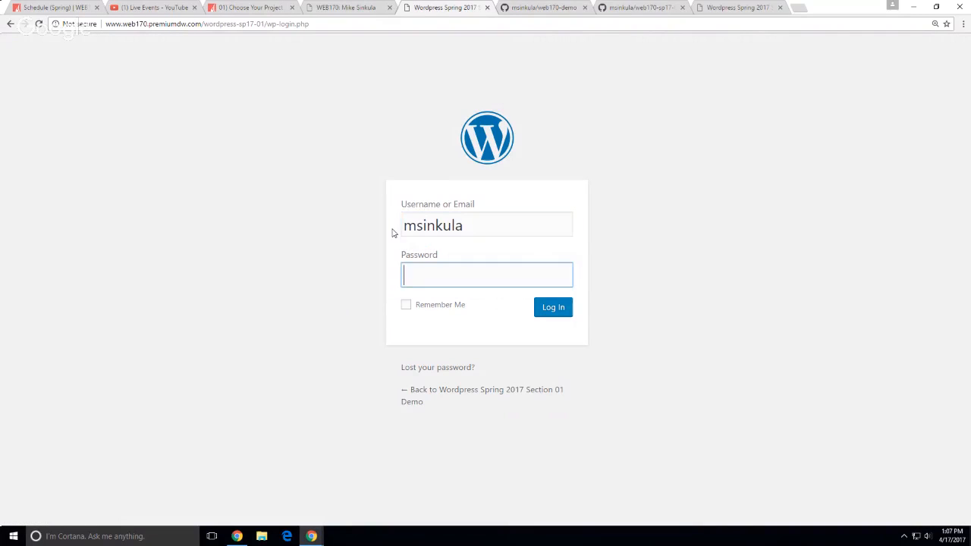
{"action": "type", "text": "•"}
{"action": "key", "text": "BackSpace"}
{"action": "type", "text": "••••••••"}
{"action": "left_click", "coordinate": [555, 309]}
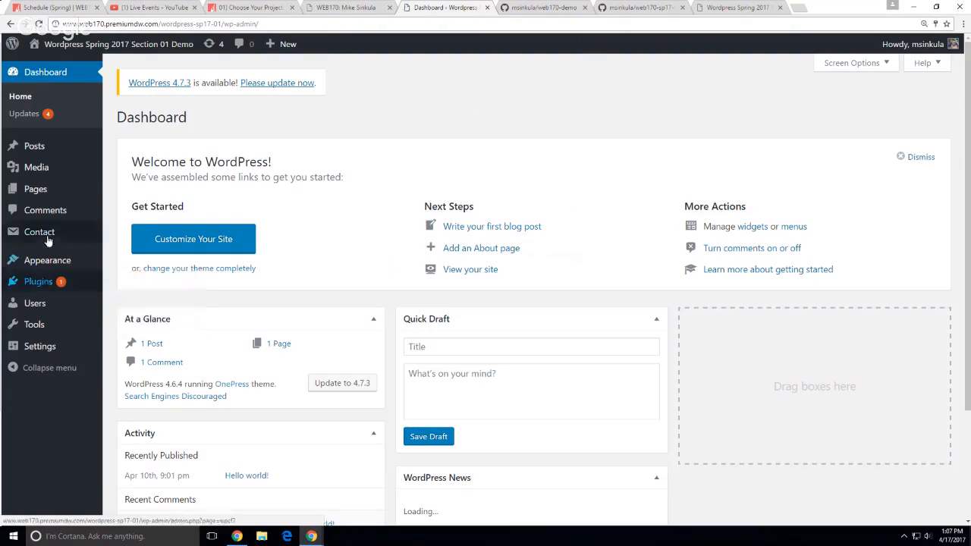
Activate the Twenty Sixteen theme in place of OnePress and visit the site
{"action": "mouse_move", "coordinate": [76, 260]}
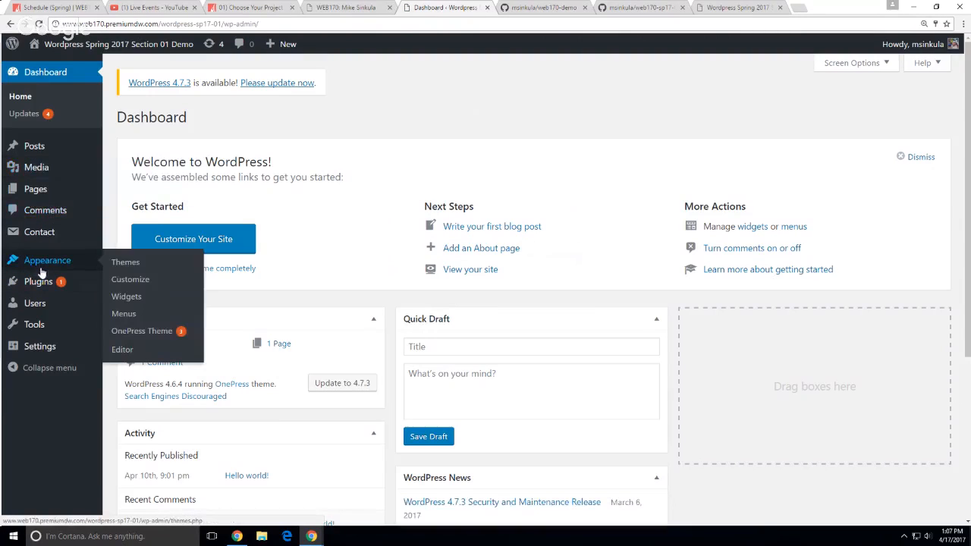
{"action": "left_click", "coordinate": [151, 279]}
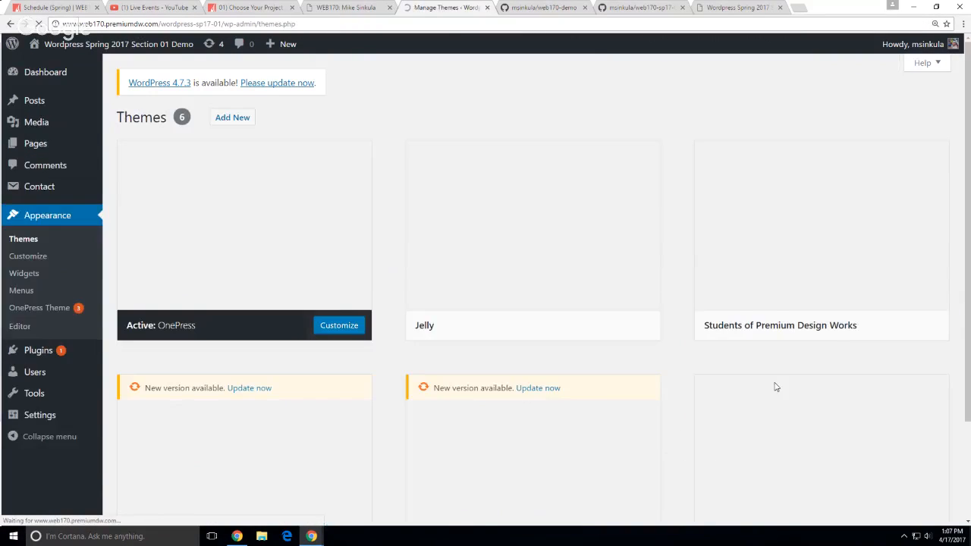
{"action": "scroll", "coordinate": [373, 379], "scroll_direction": "down", "scroll_amount": 2}
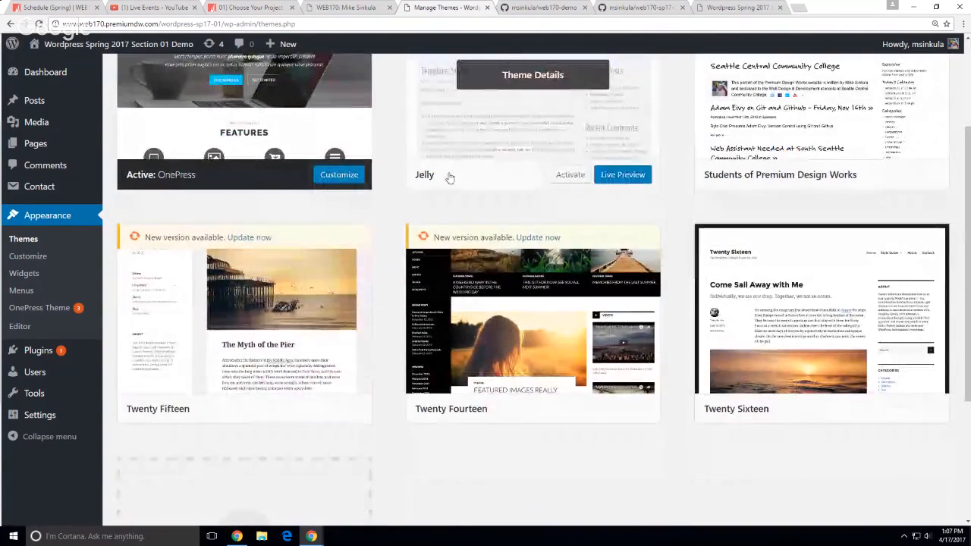
{"action": "scroll", "coordinate": [460, 190], "scroll_direction": "up", "scroll_amount": 1}
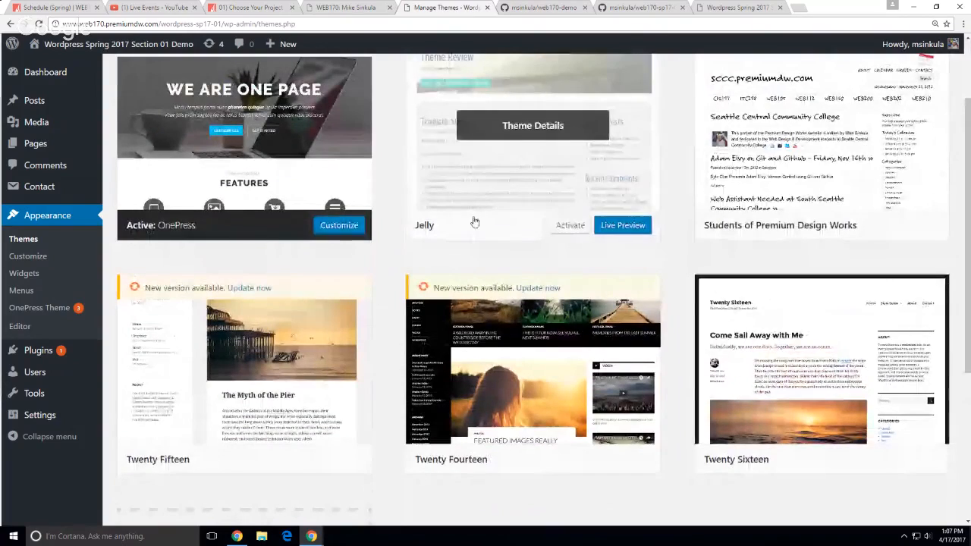
{"action": "scroll", "coordinate": [421, 345], "scroll_direction": "down", "scroll_amount": 1}
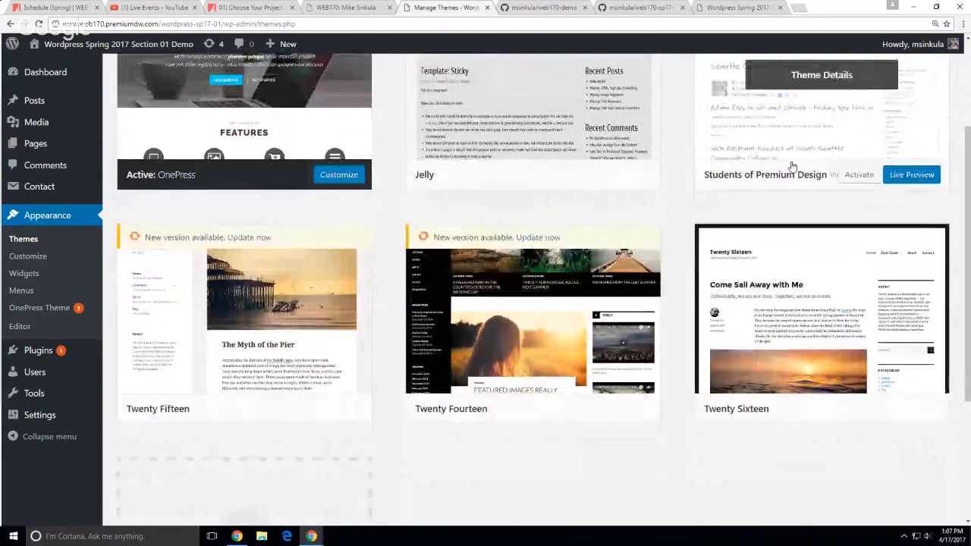
{"action": "scroll", "coordinate": [789, 177], "scroll_direction": "up", "scroll_amount": 1}
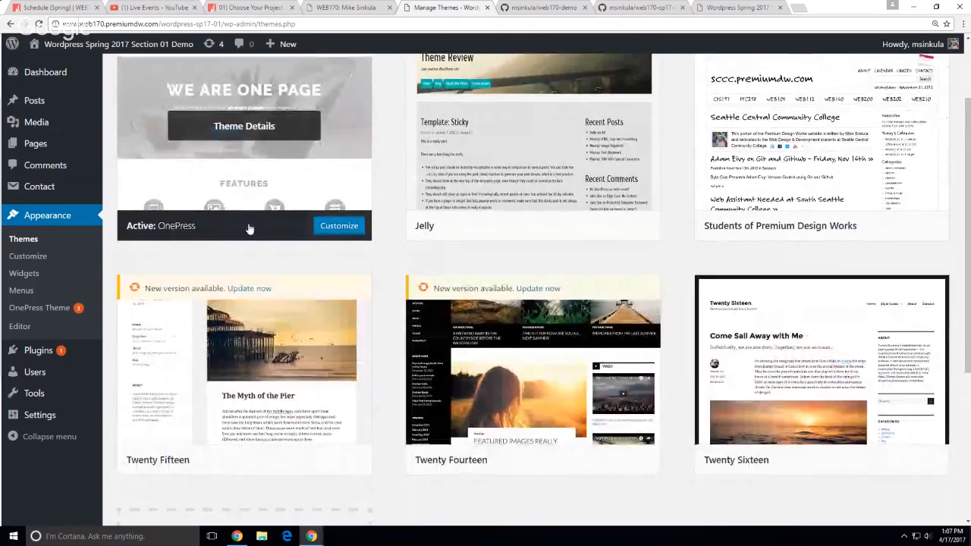
{"action": "scroll", "coordinate": [299, 171], "scroll_direction": "up", "scroll_amount": 2}
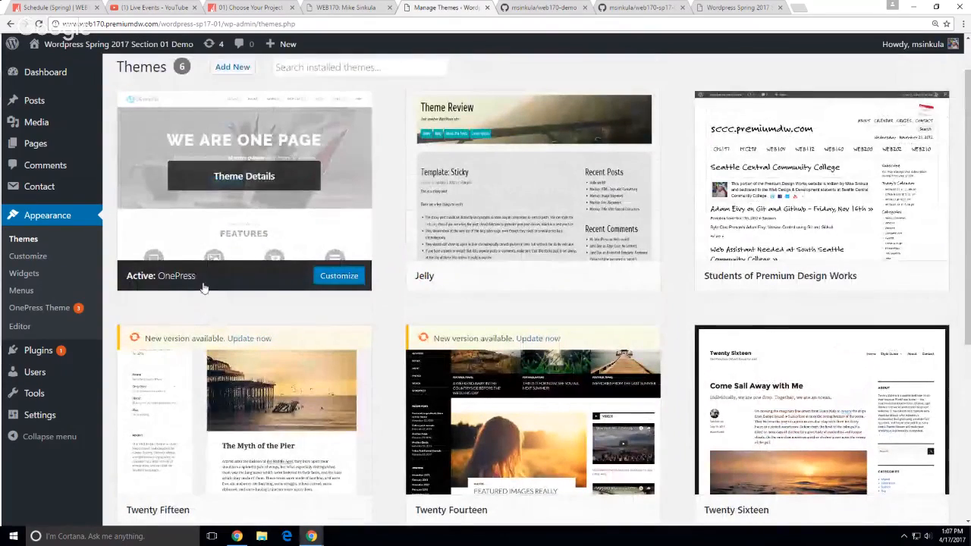
{"action": "scroll", "coordinate": [214, 330], "scroll_direction": "down", "scroll_amount": 1}
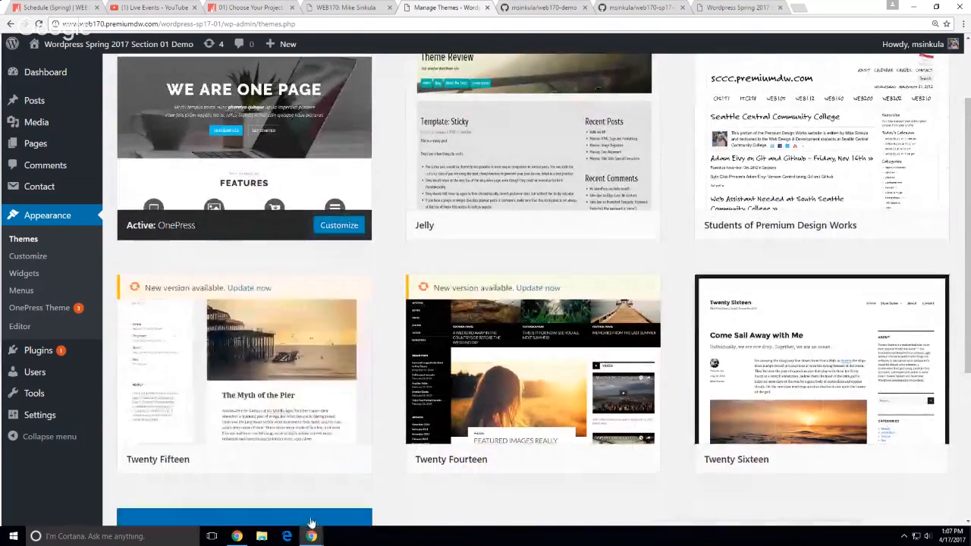
{"action": "scroll", "coordinate": [249, 455], "scroll_direction": "down", "scroll_amount": 1}
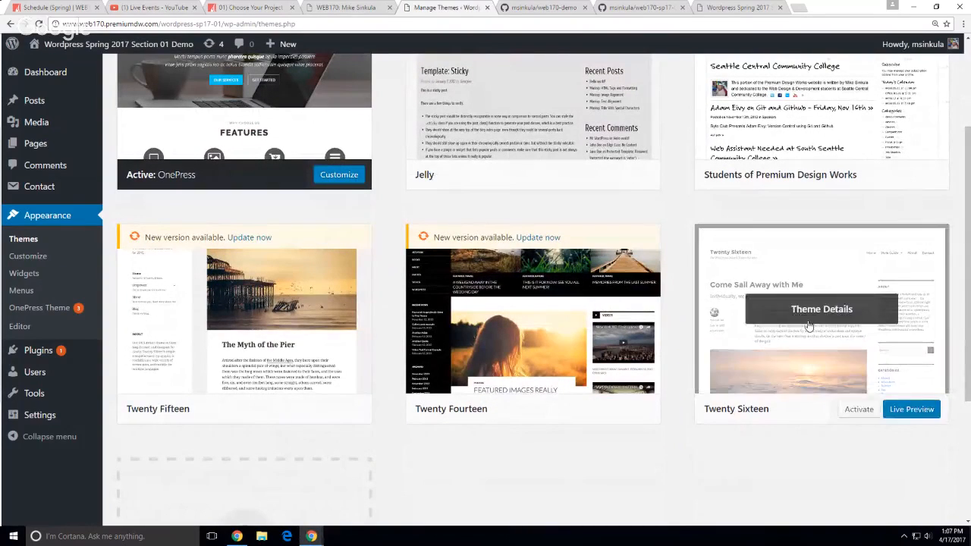
{"action": "left_click", "coordinate": [884, 372]}
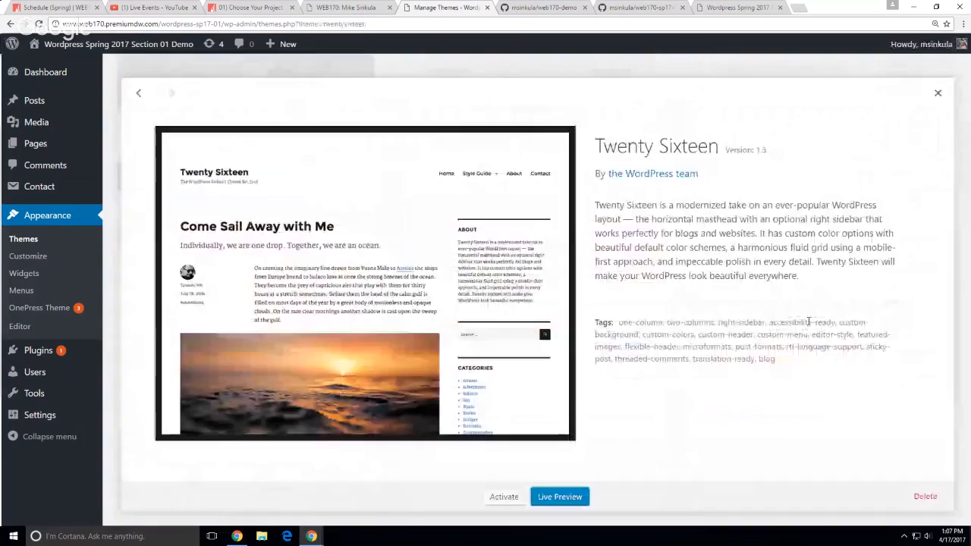
{"action": "left_click", "coordinate": [503, 496]}
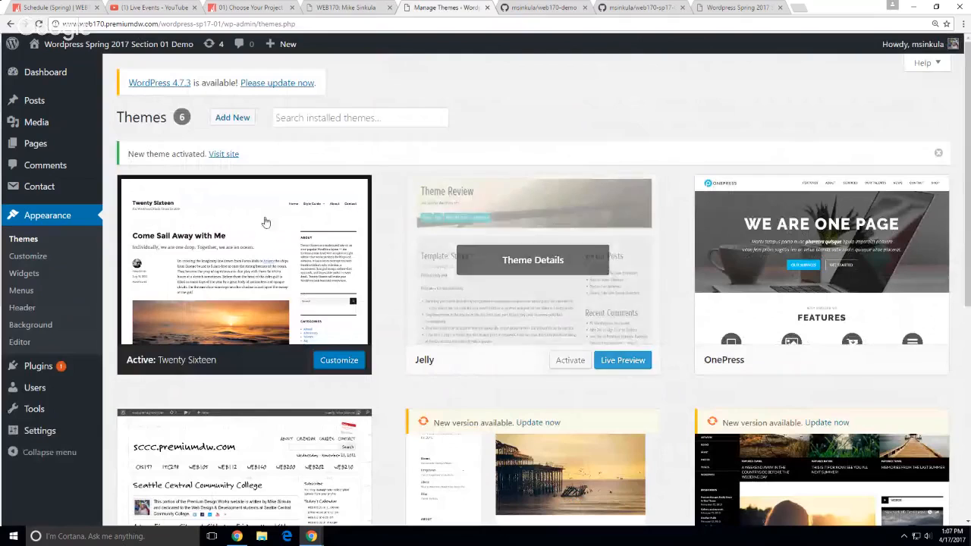
{"action": "left_click", "coordinate": [220, 154]}
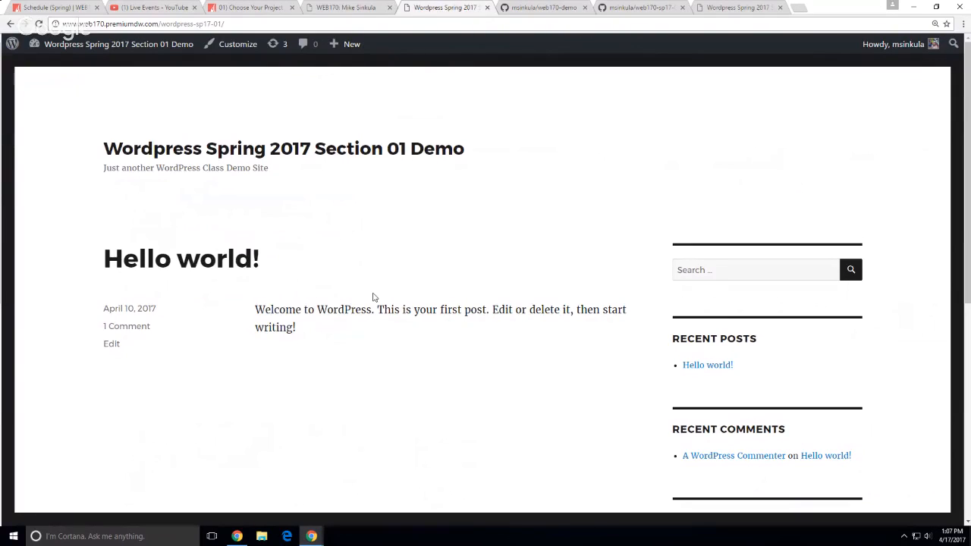
Review the Twenty Sixteen front page, then return to the Spring schedule tab
{"action": "scroll", "coordinate": [562, 390], "scroll_direction": "down", "scroll_amount": 4}
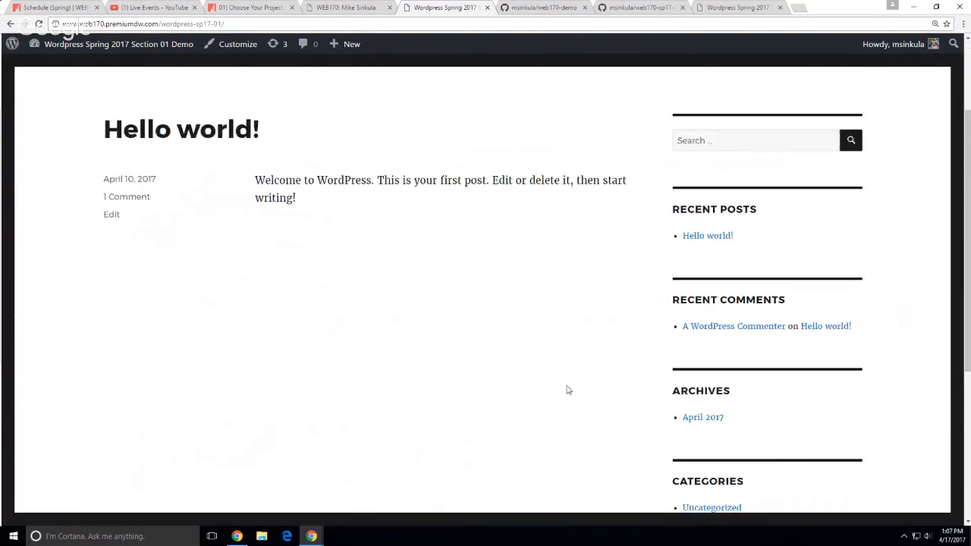
{"action": "scroll", "coordinate": [552, 383], "scroll_direction": "up", "scroll_amount": 6}
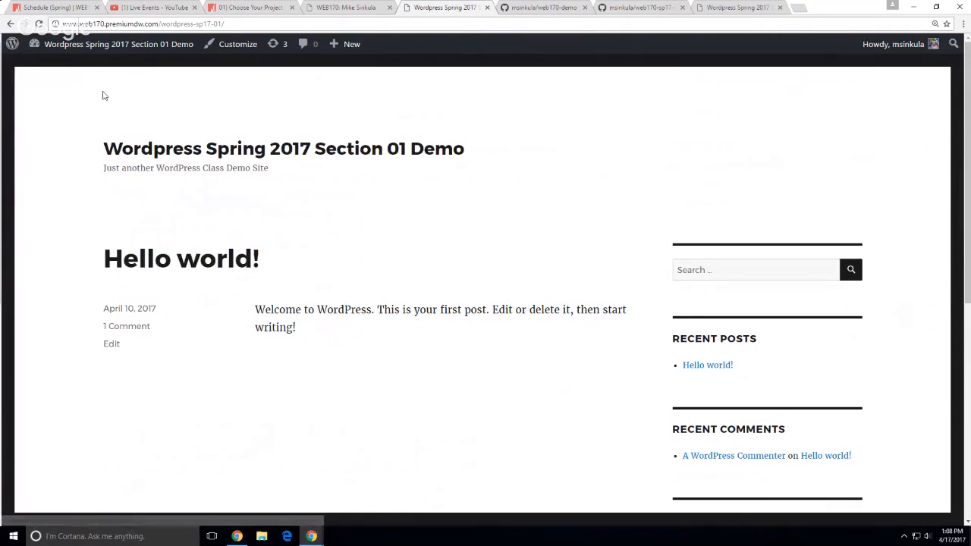
{"action": "scroll", "coordinate": [543, 361], "scroll_direction": "down", "scroll_amount": 3}
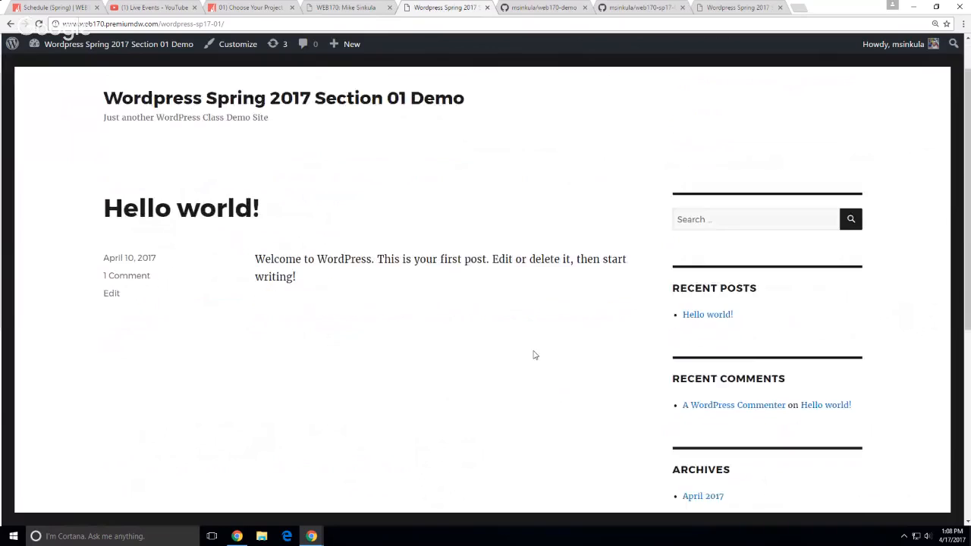
{"action": "scroll", "coordinate": [463, 356], "scroll_direction": "down", "scroll_amount": 2}
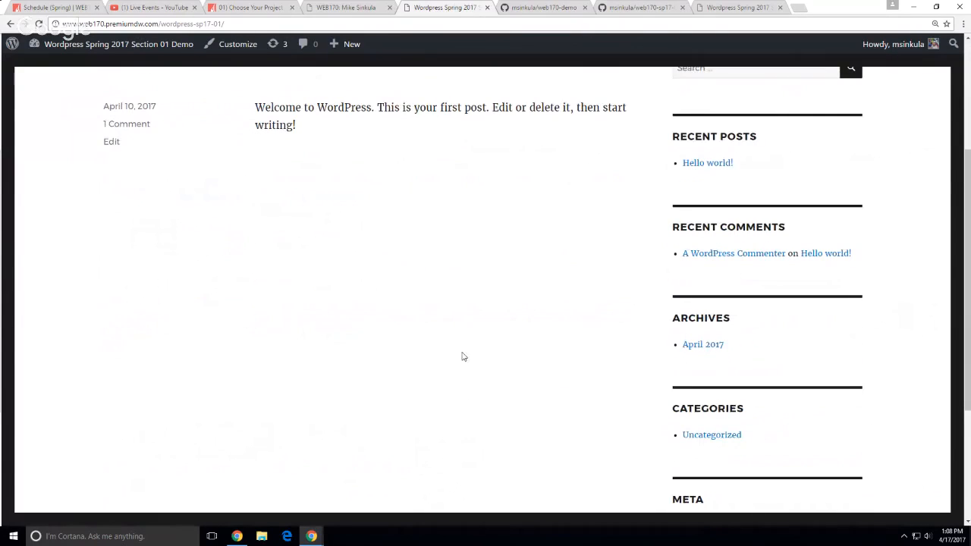
{"action": "scroll", "coordinate": [464, 356], "scroll_direction": "down", "scroll_amount": 2}
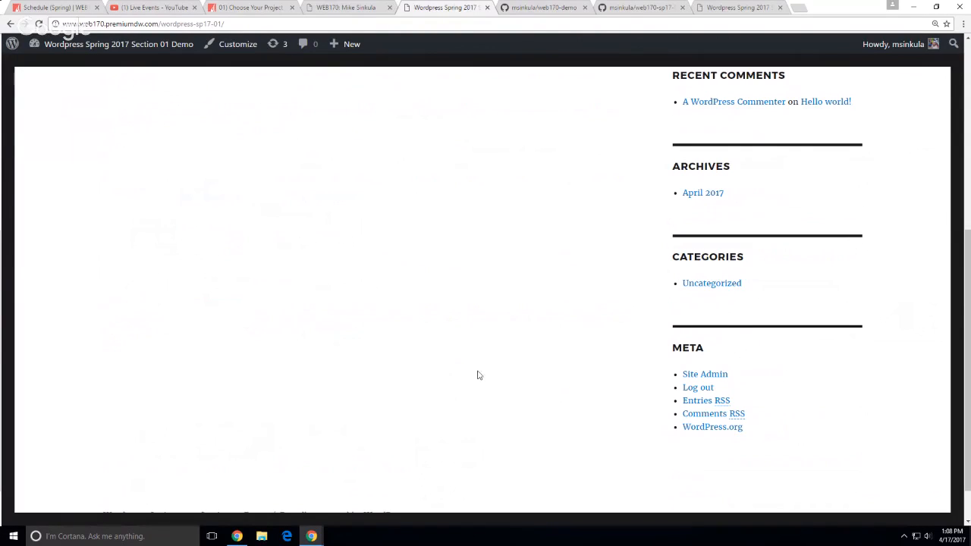
{"action": "scroll", "coordinate": [427, 334], "scroll_direction": "up", "scroll_amount": 5}
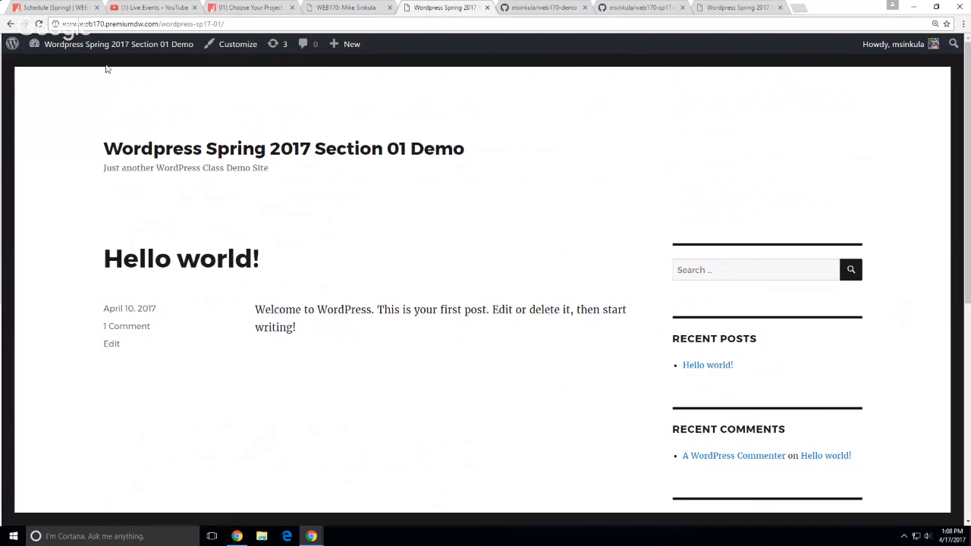
{"action": "left_click", "coordinate": [78, 11]}
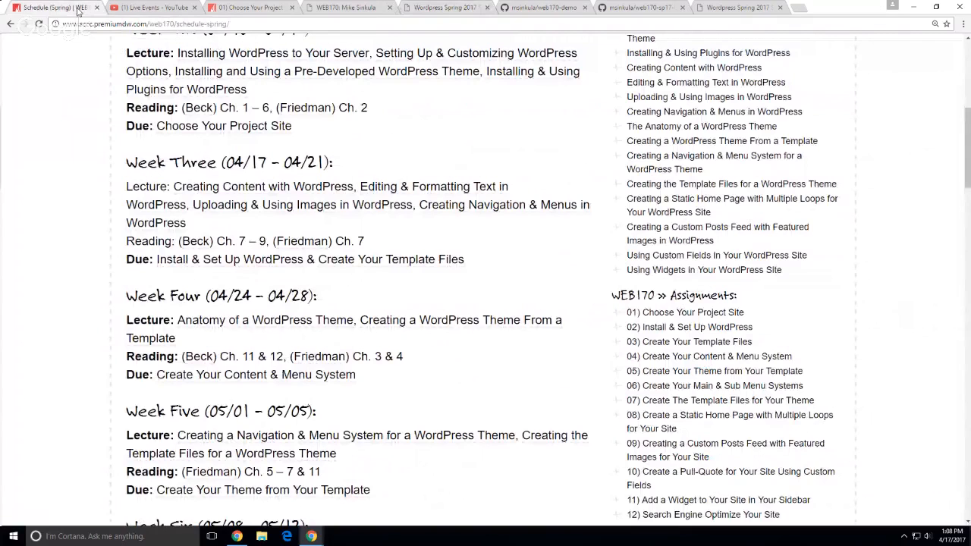
Reload the schedule and scroll to Creating Content with WordPress, Step One: Create a New Posting
{"action": "key", "text": "F5"}
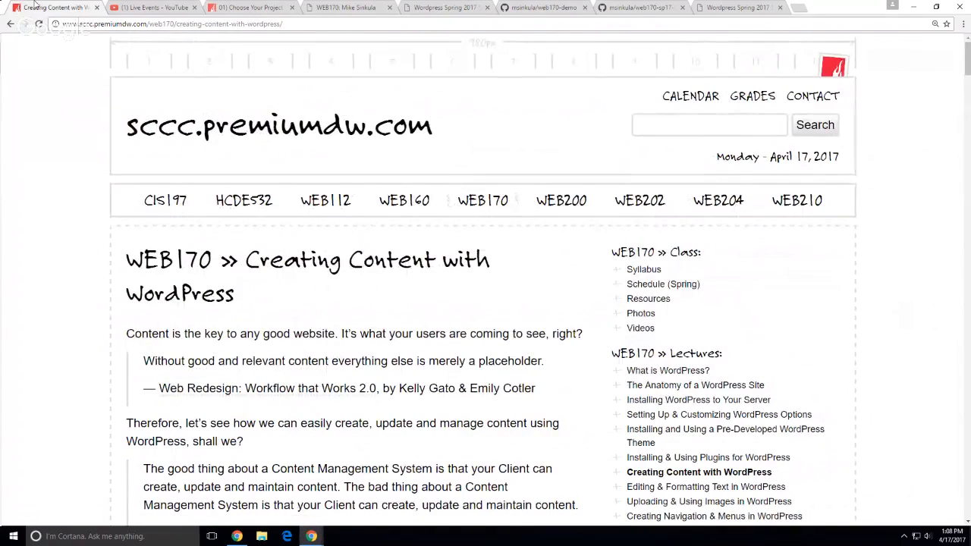
{"action": "scroll", "coordinate": [59, 90], "scroll_direction": "down", "scroll_amount": 2}
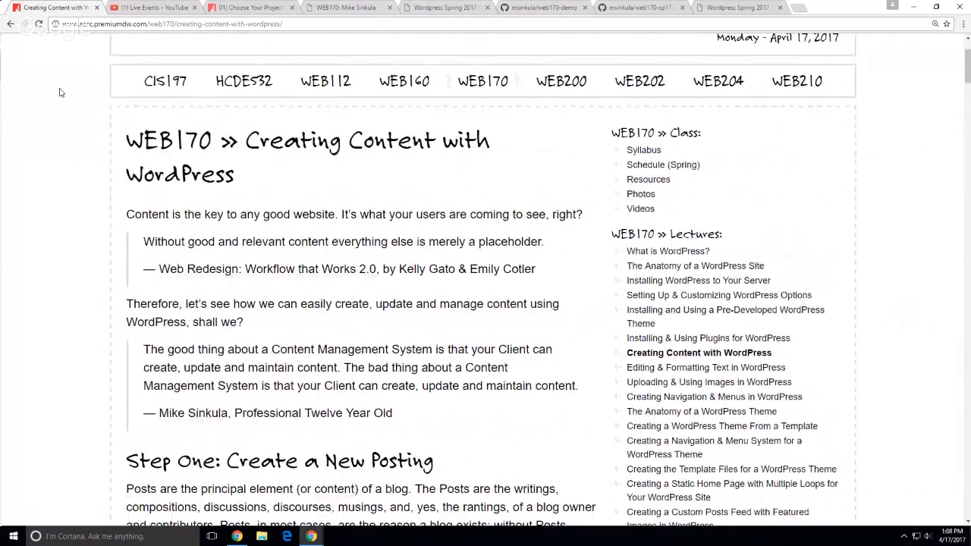
{"action": "scroll", "coordinate": [59, 92], "scroll_direction": "down", "scroll_amount": 5}
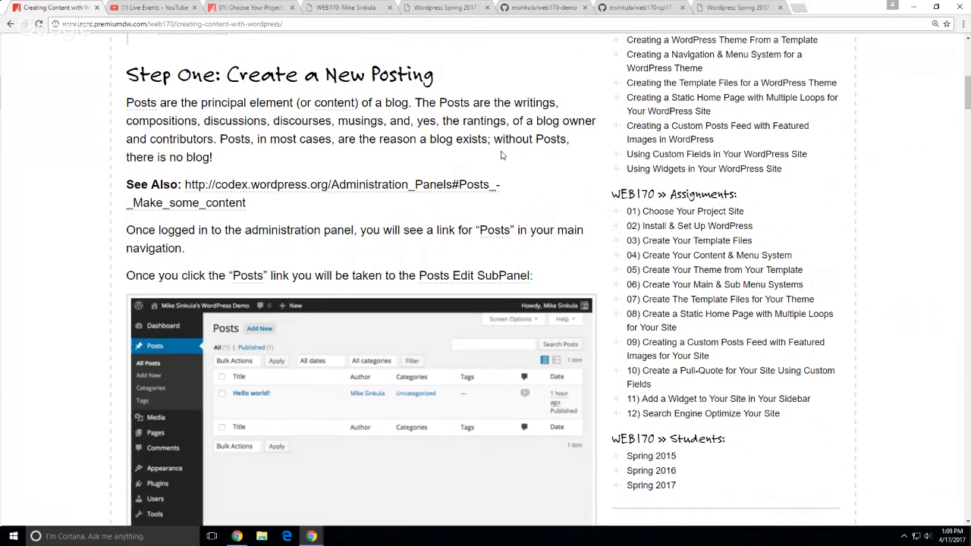
Open premiumdw.com in a new tab and follow the footer's Log in link
{"action": "key", "text": "ctrl+t"}
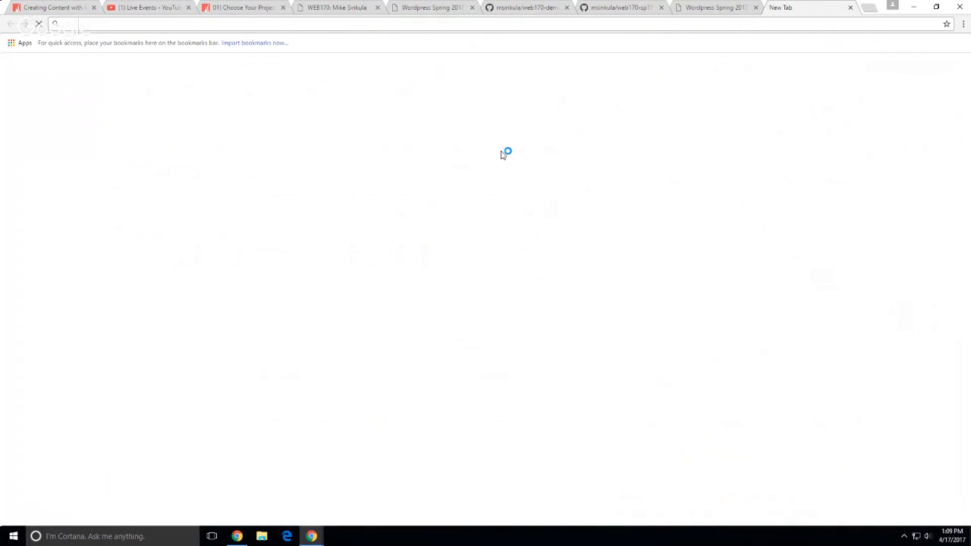
{"action": "type", "text": "premiumdw.com"}
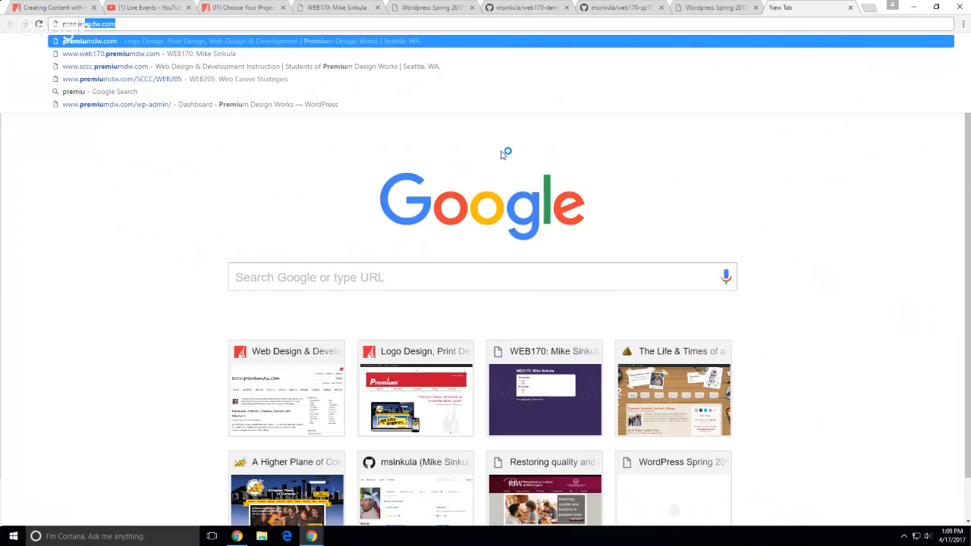
{"action": "key", "text": "Return"}
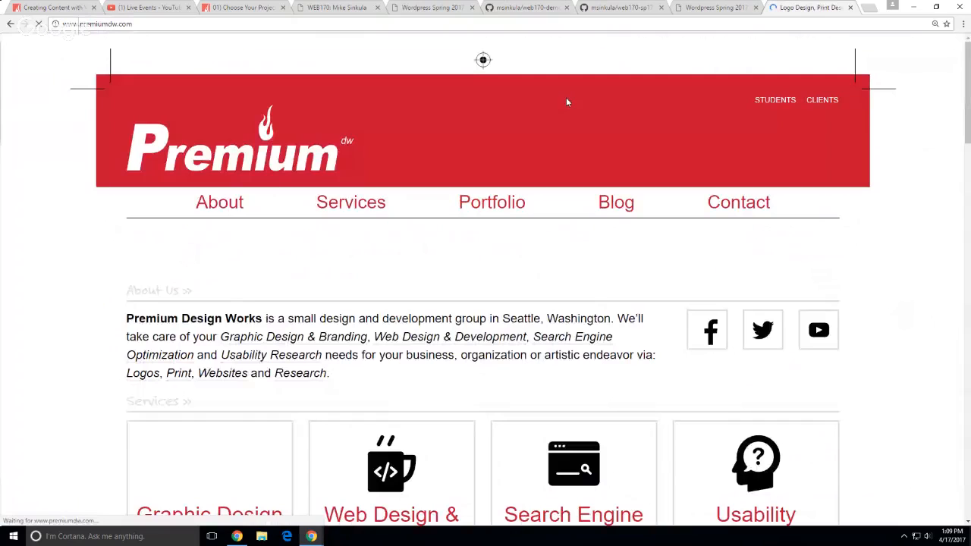
{"action": "scroll", "coordinate": [931, 377], "scroll_direction": "down", "scroll_amount": 10}
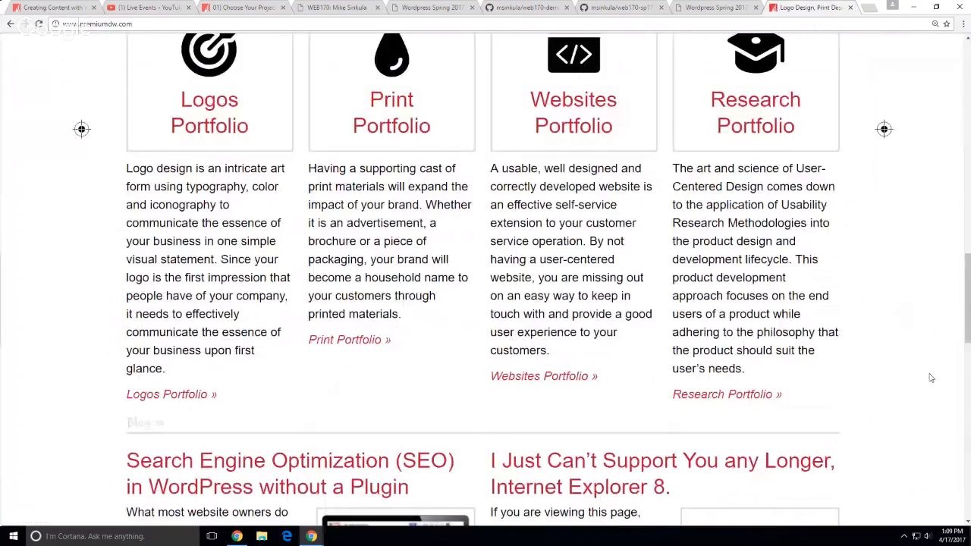
{"action": "scroll", "coordinate": [931, 378], "scroll_direction": "down", "scroll_amount": 10}
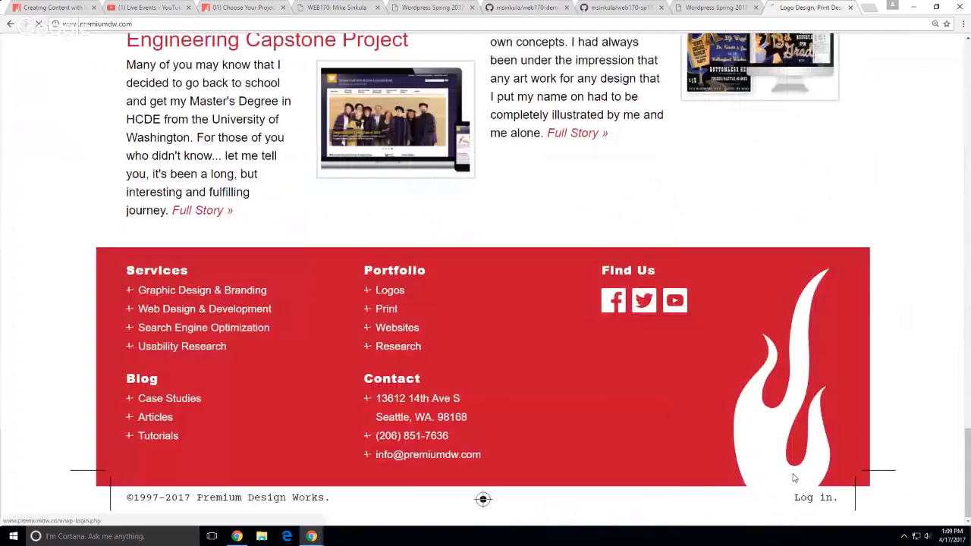
{"action": "left_click", "coordinate": [799, 498]}
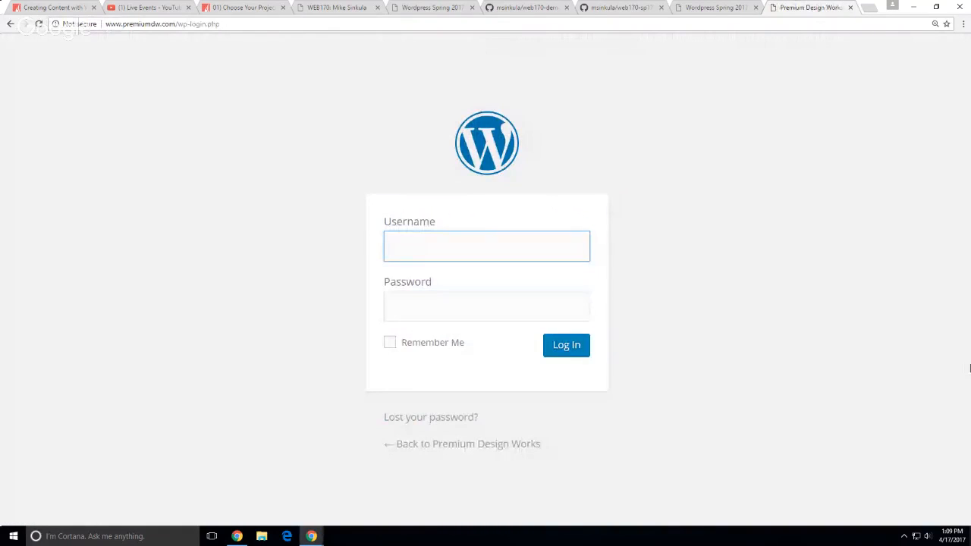
Sign in to the Premium Design Works WordPress admin with the account username and password
{"action": "type", "text": "msinku"}
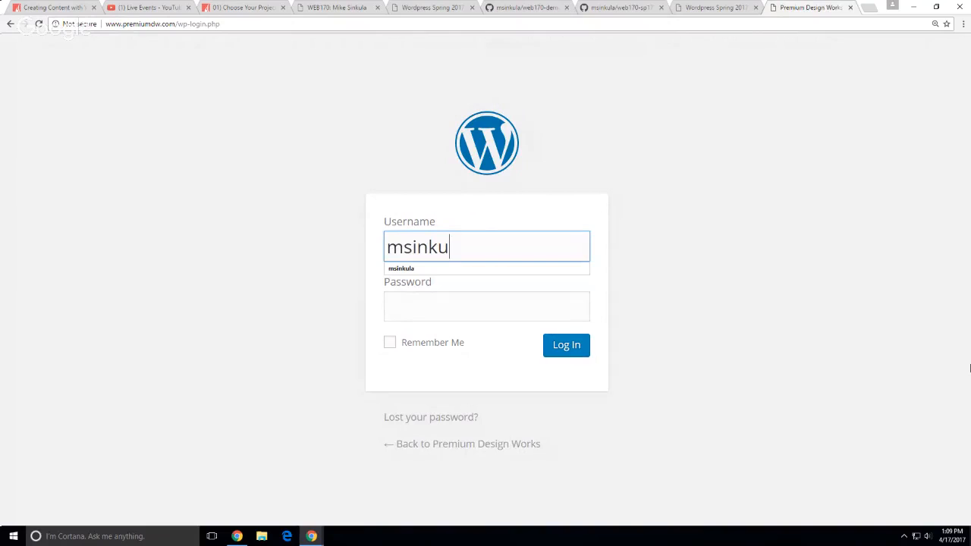
{"action": "type", "text": "la"}
{"action": "key", "text": "Tab"}
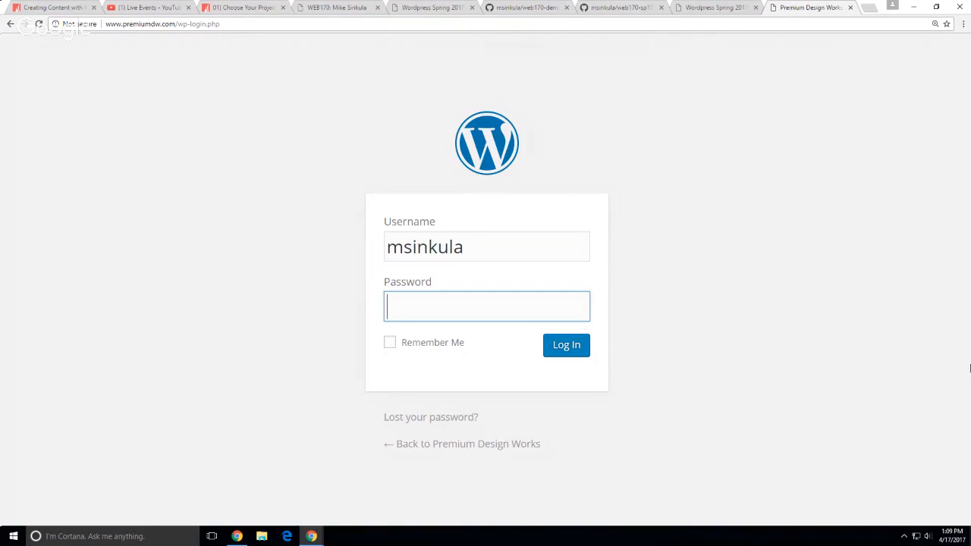
{"action": "type", "text": "************"}
{"action": "key", "text": "Return"}
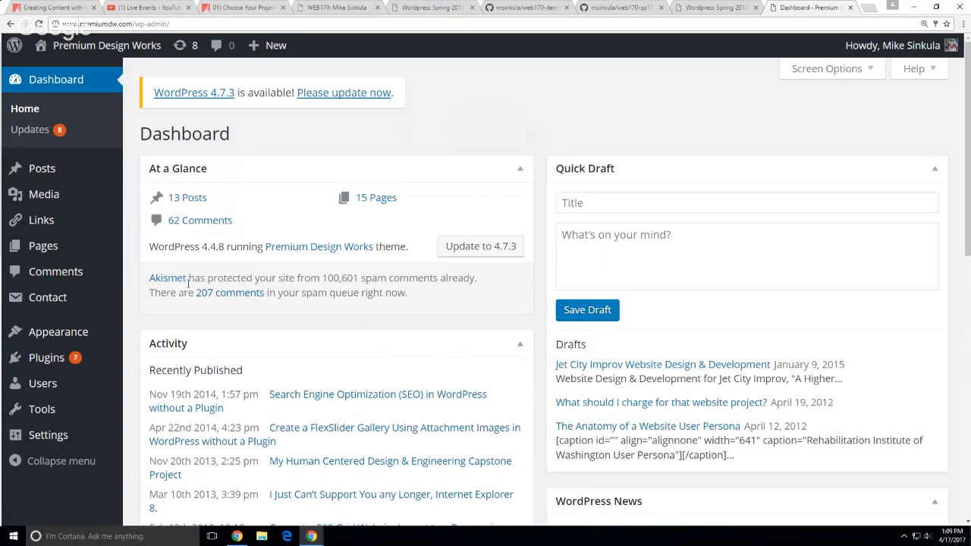
Look over All Pages in the admin, then return to the Creating Content with WordPress lesson
{"action": "mouse_move", "coordinate": [76, 250]}
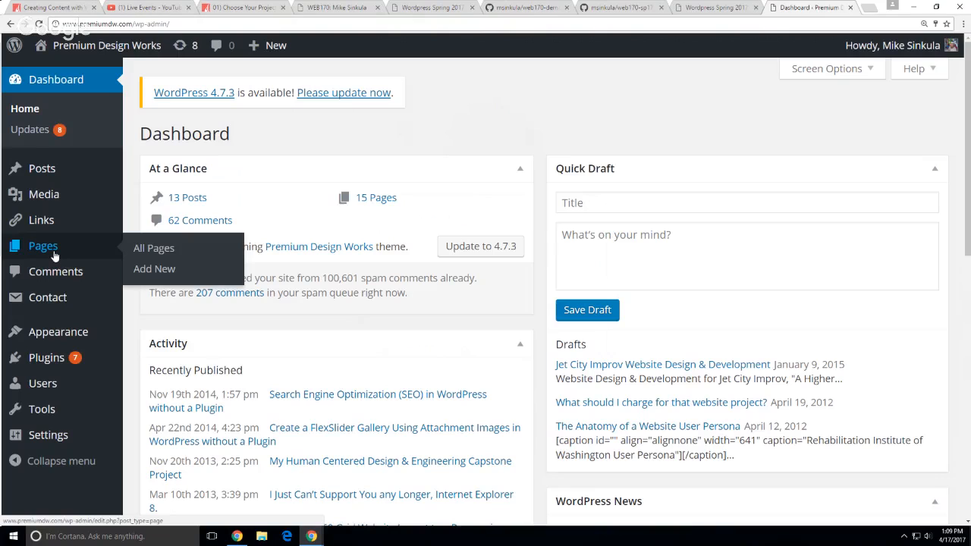
{"action": "left_click", "coordinate": [118, 247]}
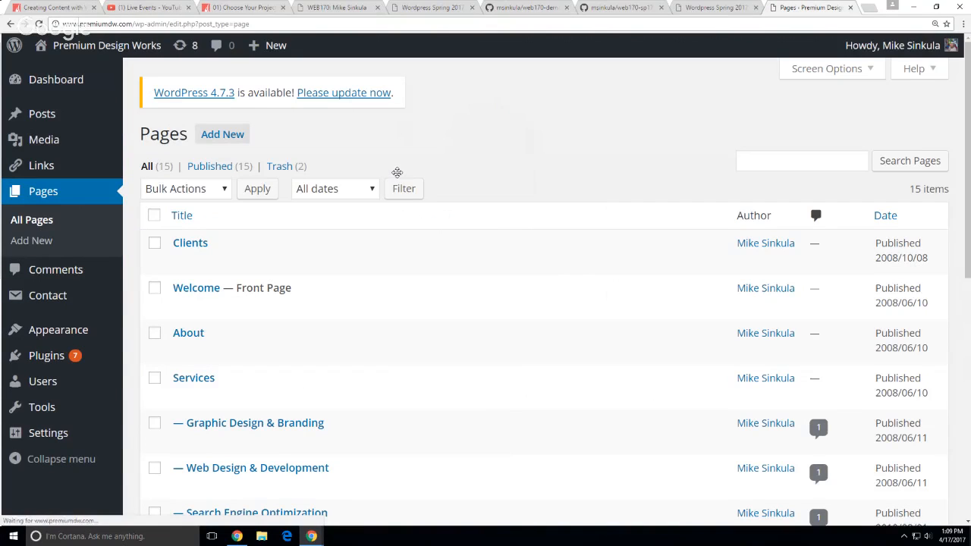
{"action": "scroll", "coordinate": [507, 264], "scroll_direction": "down", "scroll_amount": 2}
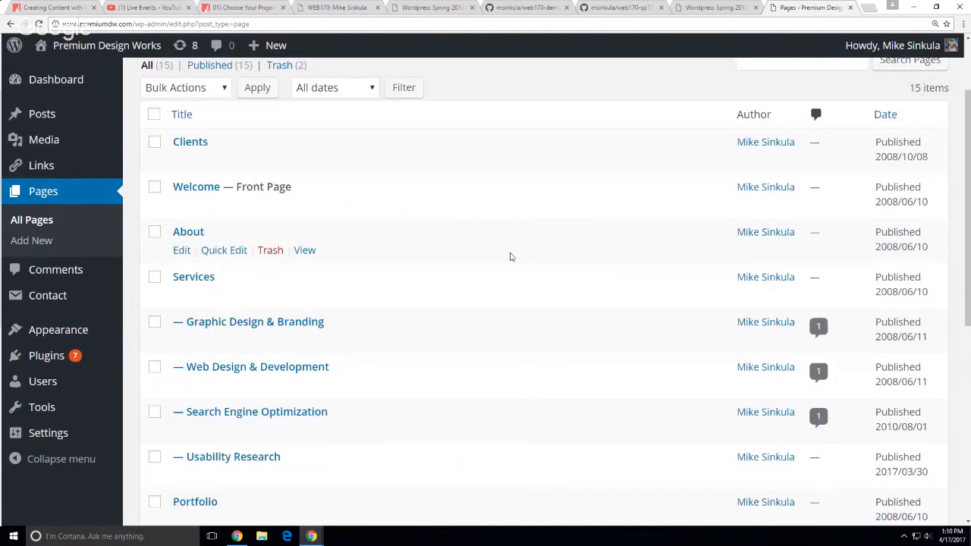
{"action": "scroll", "coordinate": [515, 256], "scroll_direction": "down", "scroll_amount": 4}
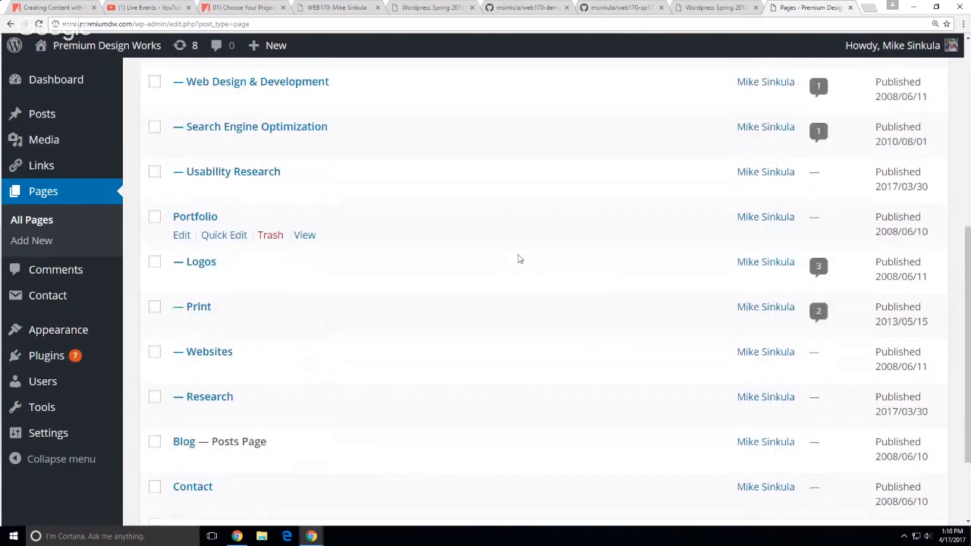
{"action": "scroll", "coordinate": [520, 260], "scroll_direction": "down", "scroll_amount": 2}
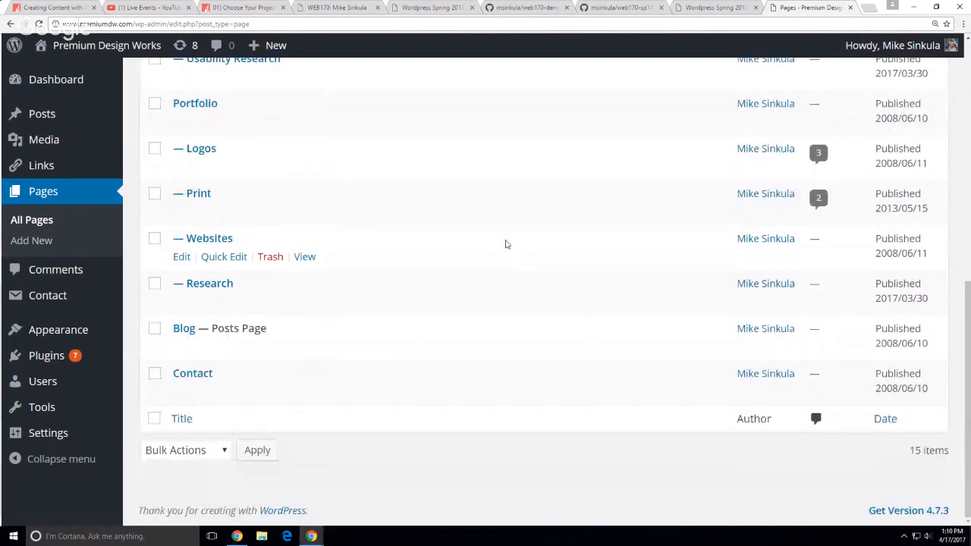
{"action": "scroll", "coordinate": [505, 245], "scroll_direction": "up", "scroll_amount": 3}
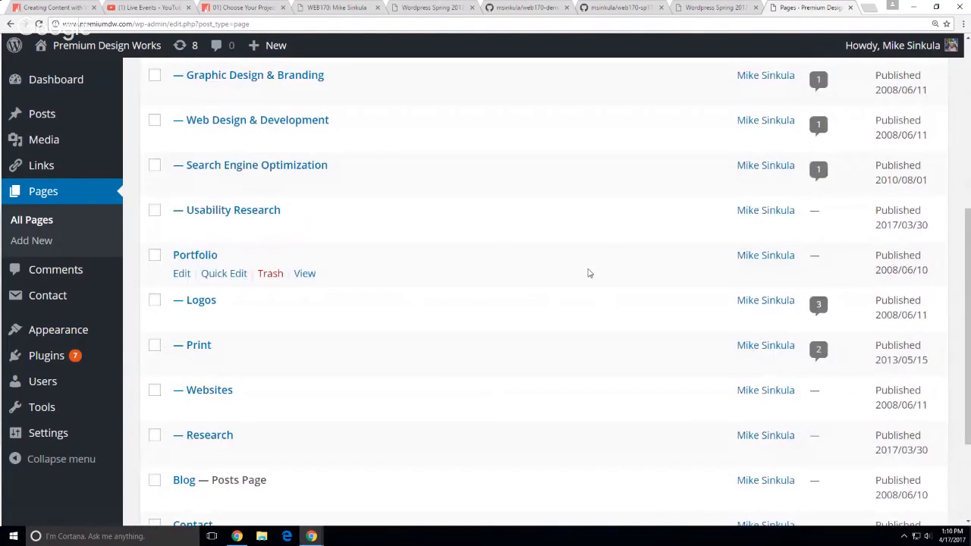
{"action": "scroll", "coordinate": [592, 273], "scroll_direction": "up", "scroll_amount": 3}
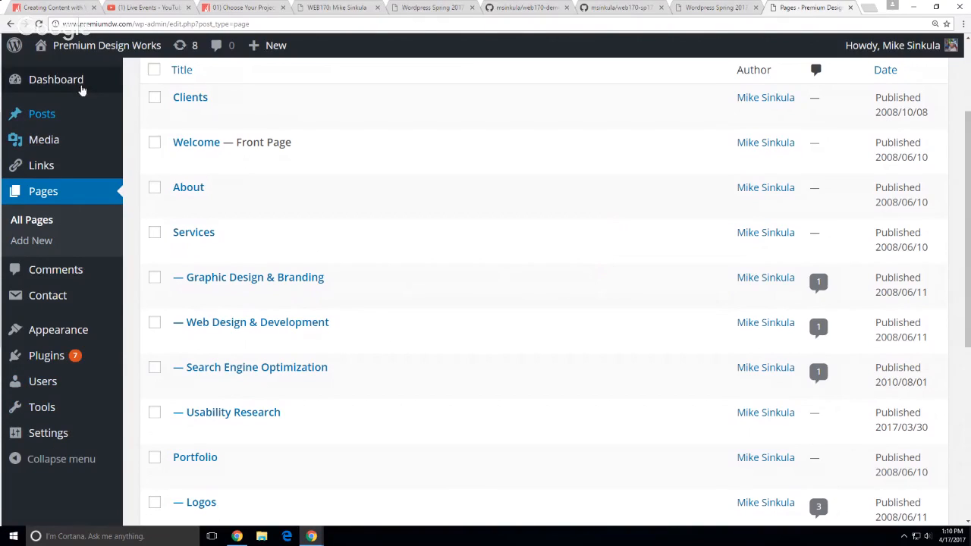
{"action": "left_click", "coordinate": [54, 7]}
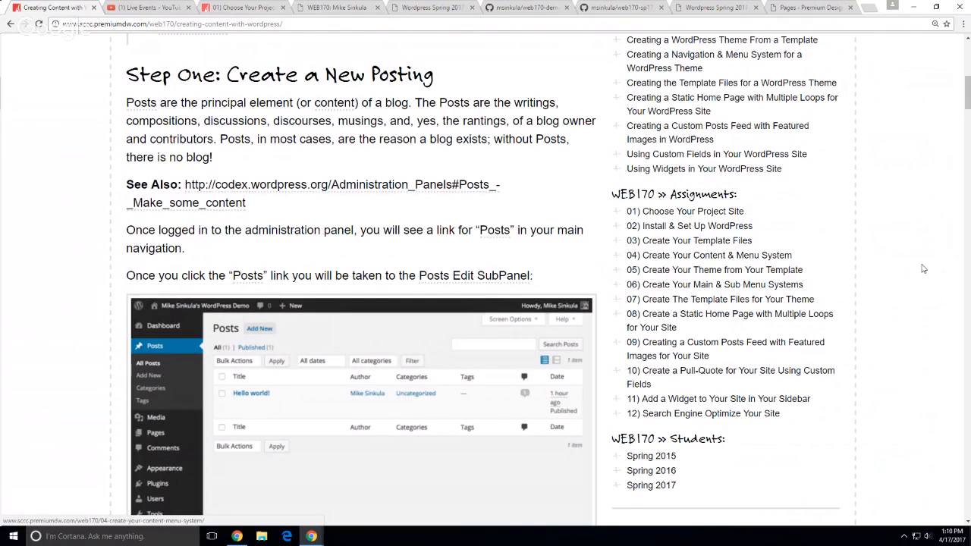
Open the WEB170 Photos page in a new tab and view its first whiteboard photo
{"action": "scroll", "coordinate": [924, 269], "scroll_direction": "up", "scroll_amount": 7}
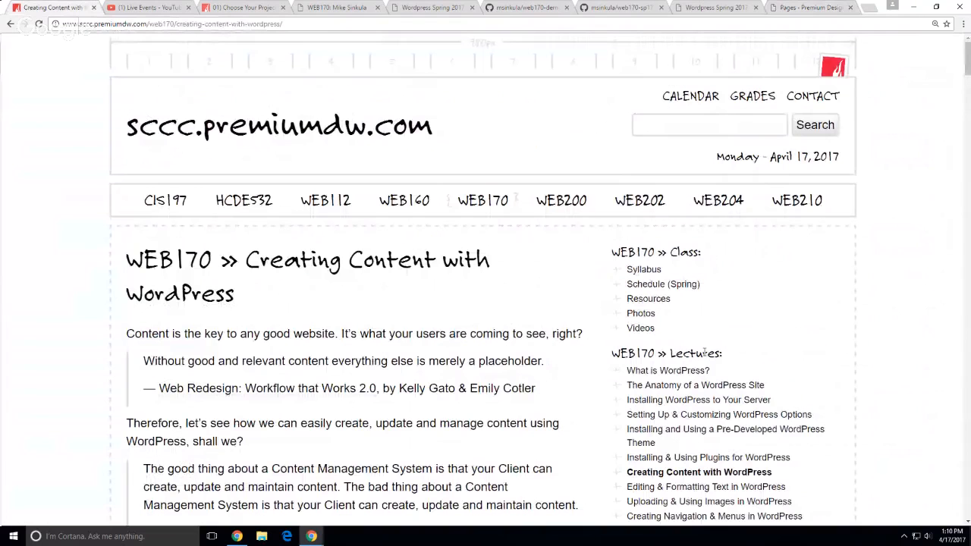
{"action": "middle_click", "coordinate": [642, 315]}
{"action": "left_click", "coordinate": [133, 8]}
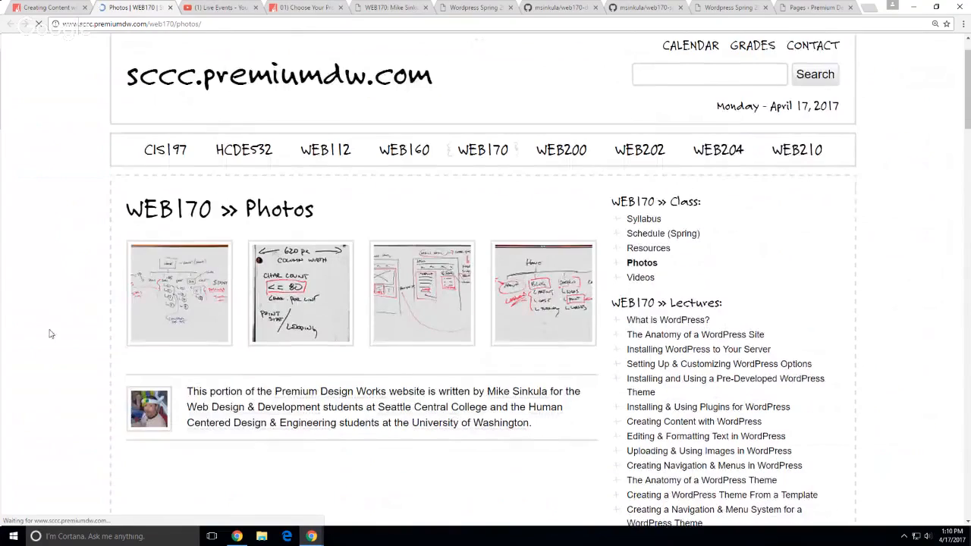
{"action": "left_click", "coordinate": [144, 316]}
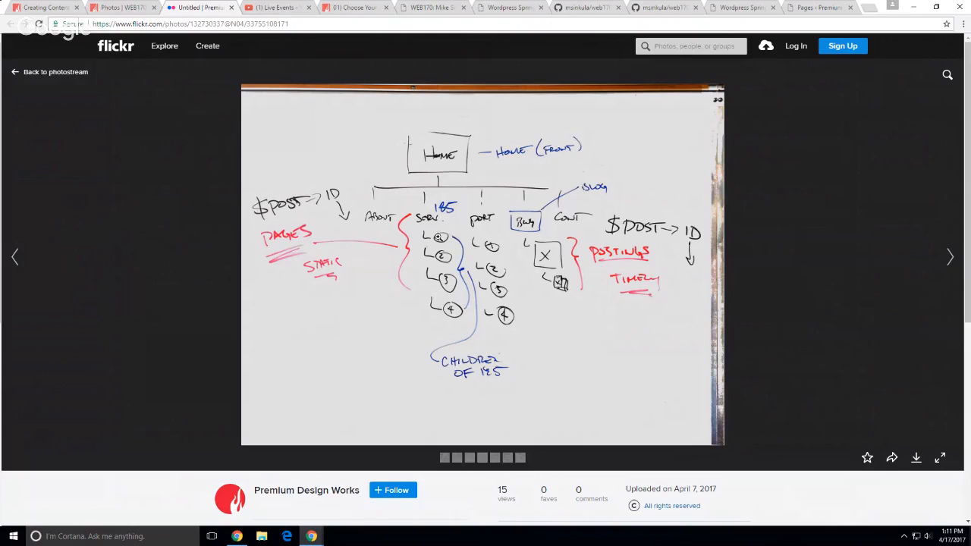
From the Choose Your Project Site page, open WEB200 in a new tab
{"action": "left_click", "coordinate": [338, 9]}
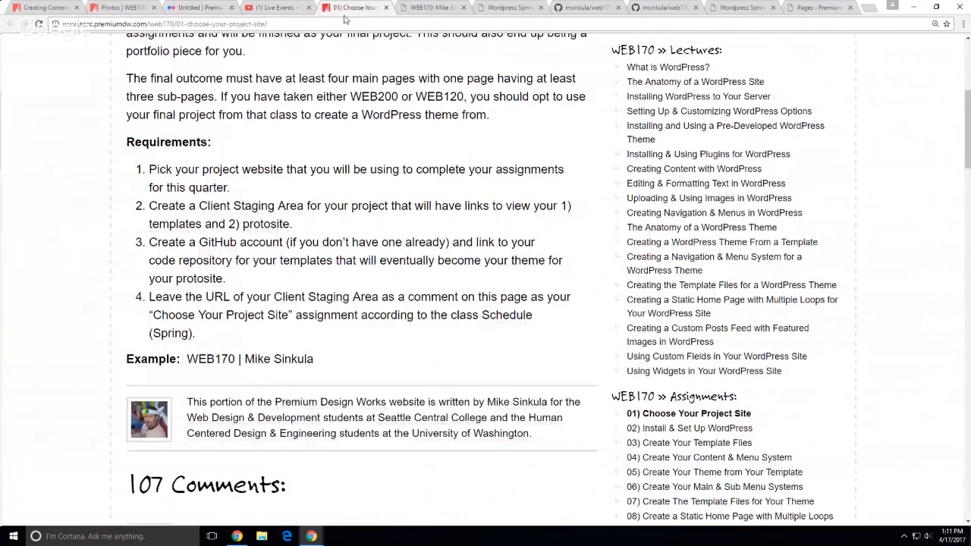
{"action": "scroll", "coordinate": [566, 210], "scroll_direction": "up", "scroll_amount": 4}
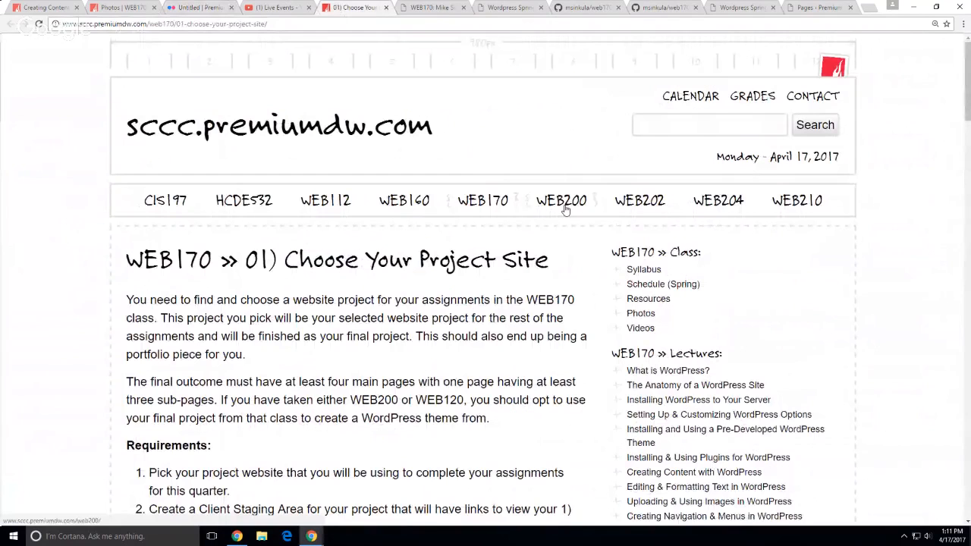
{"action": "middle_click", "coordinate": [565, 210]}
Close the WordPress pages admin and extra demo tabs, then bring up the WEB200 Syllabus
{"action": "left_click", "coordinate": [849, 11]}
{"action": "left_click", "coordinate": [848, 10]}
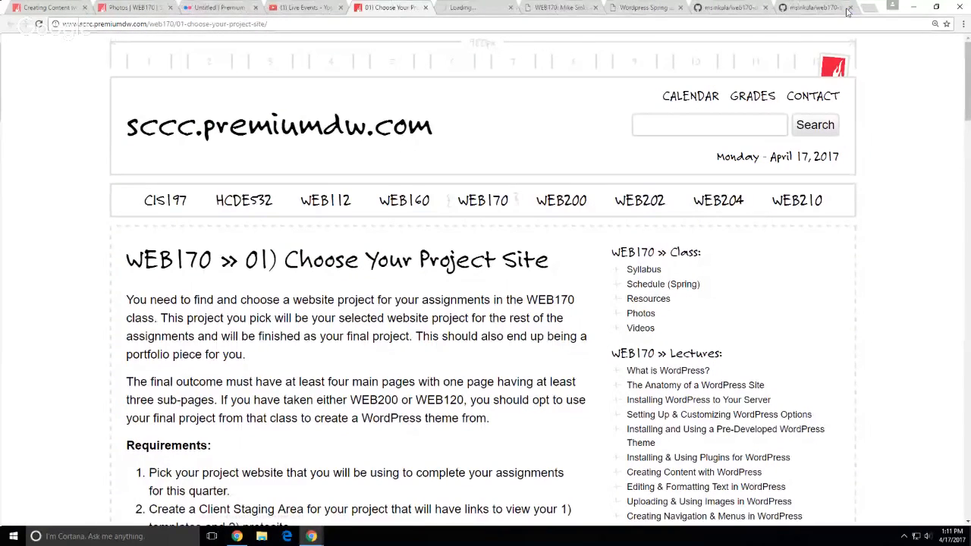
{"action": "left_click", "coordinate": [849, 11]}
{"action": "left_click", "coordinate": [849, 11]}
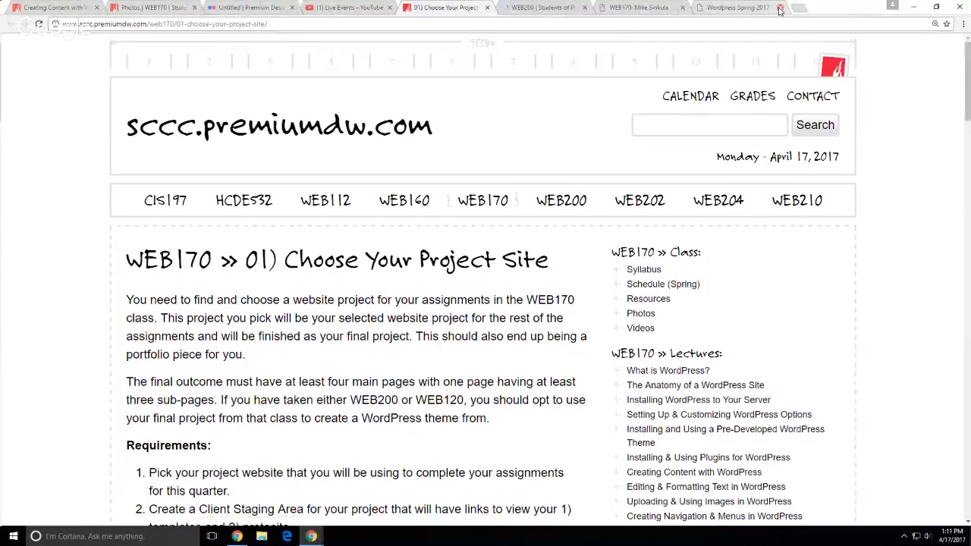
{"action": "left_click", "coordinate": [750, 11]}
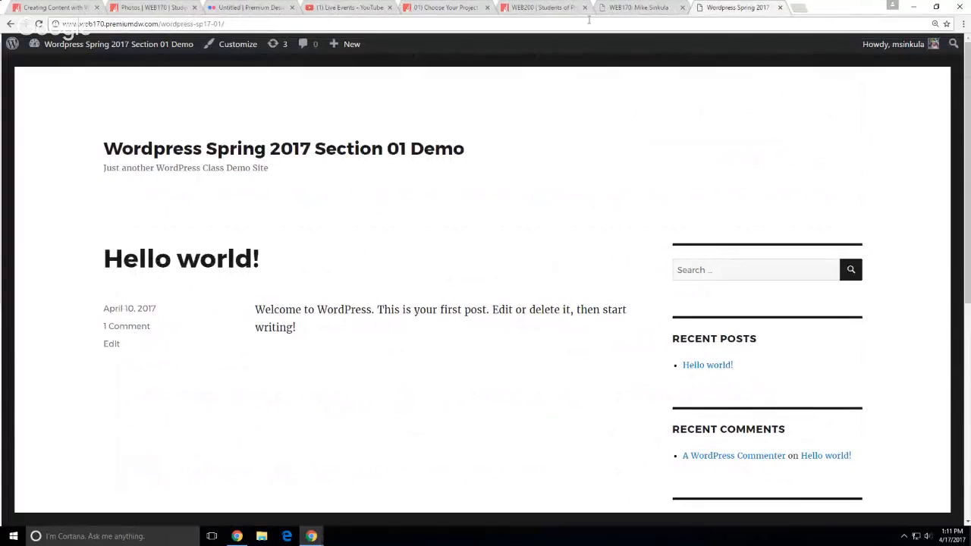
{"action": "left_click", "coordinate": [659, 9]}
{"action": "left_click", "coordinate": [545, 7]}
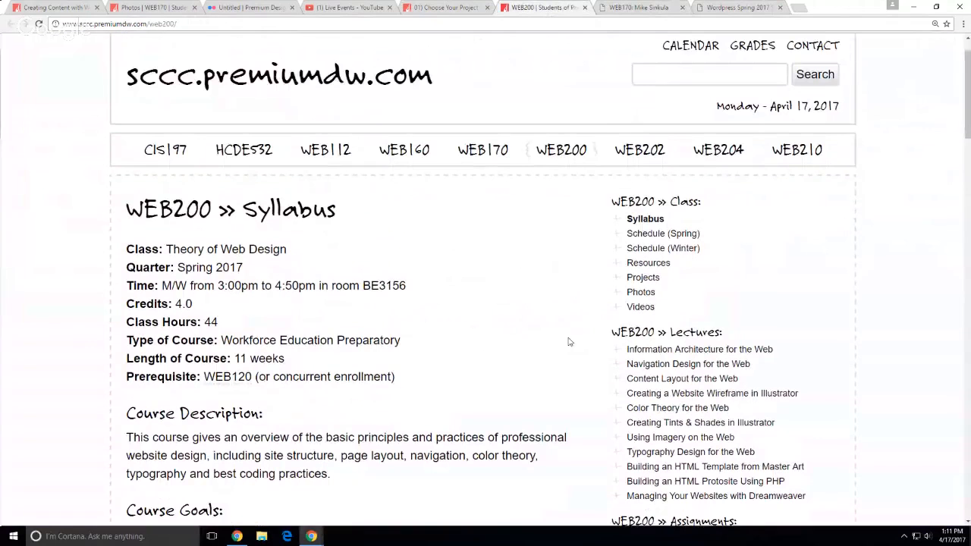
Open the WEB200 Photos page in a new tab and view its information architecture sitemap photo
{"action": "middle_click", "coordinate": [633, 308]}
{"action": "key", "text": "ctrl+Tab"}
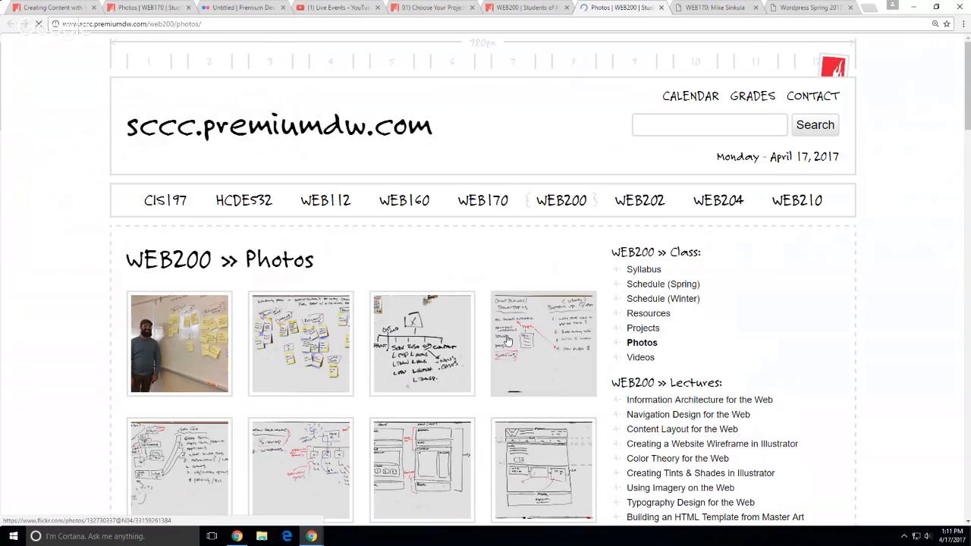
{"action": "scroll", "coordinate": [33, 338], "scroll_direction": "down", "scroll_amount": 2}
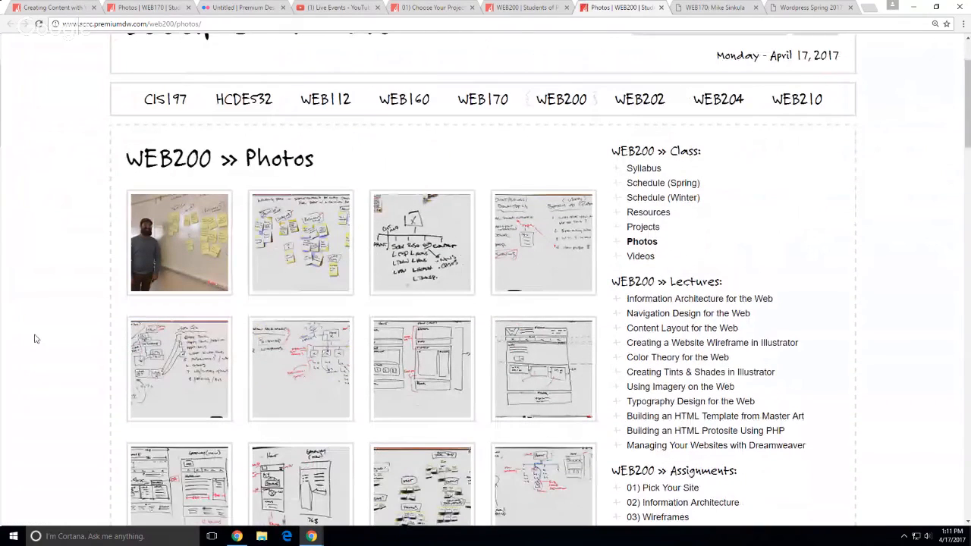
{"action": "scroll", "coordinate": [100, 336], "scroll_direction": "down", "scroll_amount": 2}
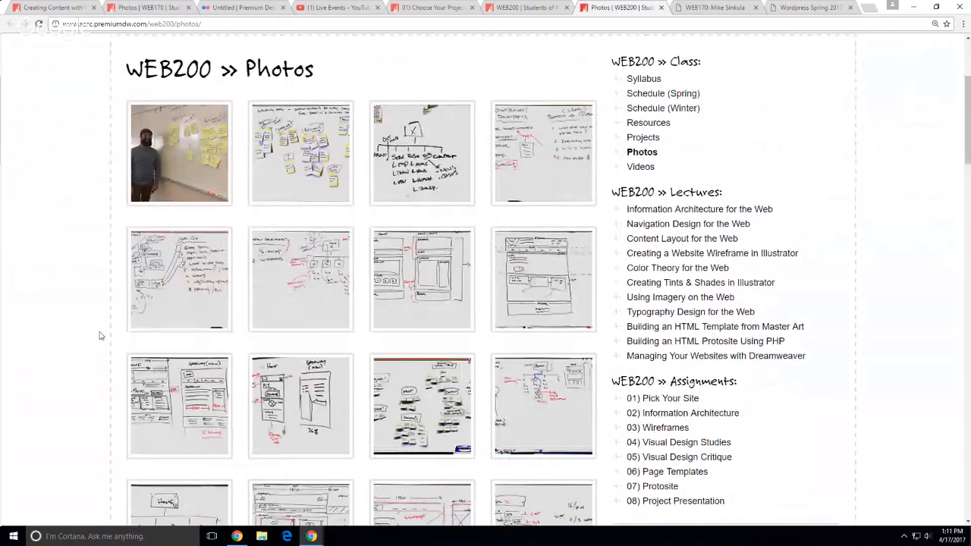
{"action": "left_click", "coordinate": [127, 368]}
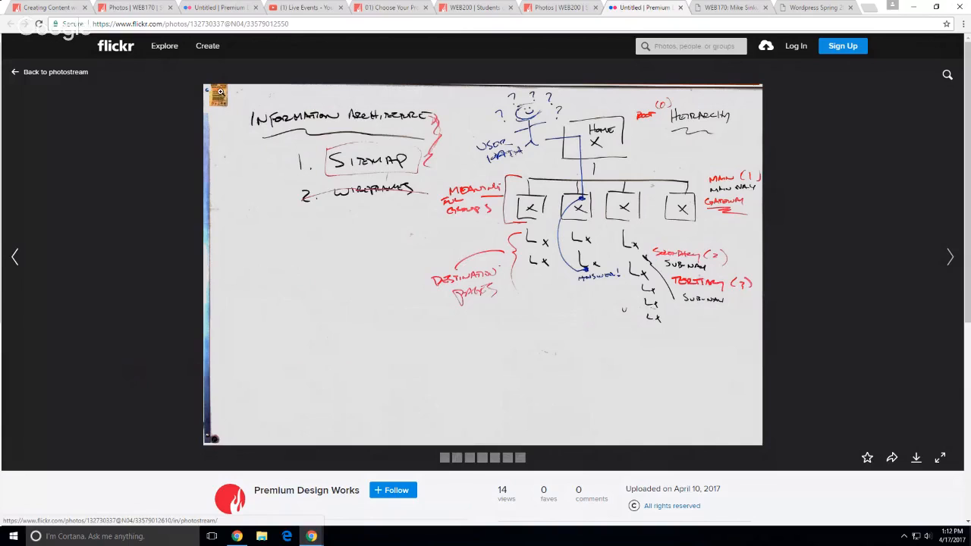
Go back to the Creating Content lesson and open the red-logo Premium Design Works home page in a new tab
{"action": "left_click", "coordinate": [212, 6]}
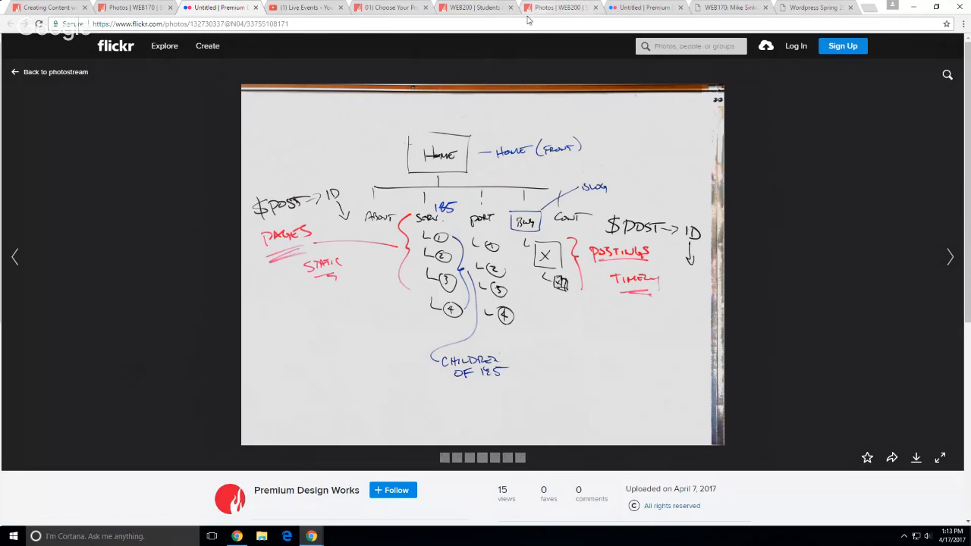
{"action": "left_click", "coordinate": [142, 11]}
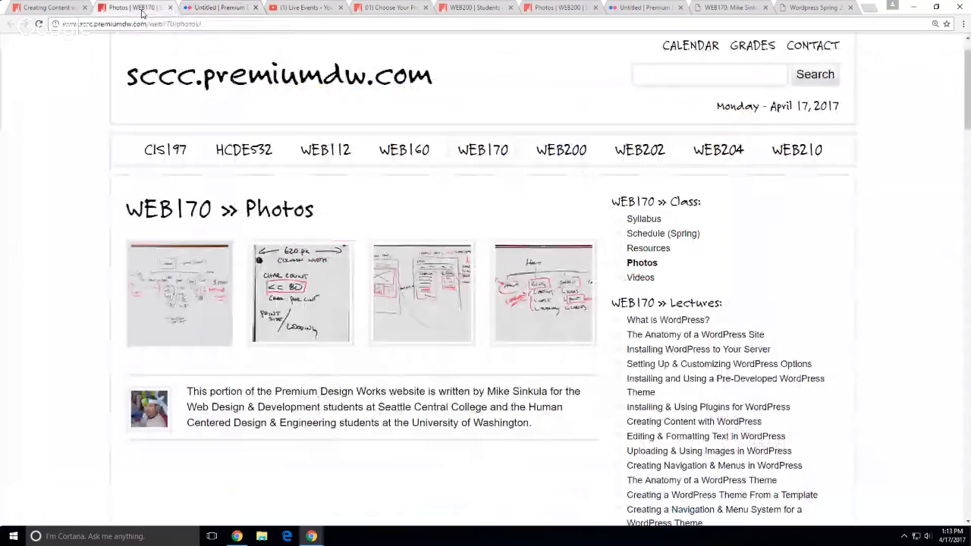
{"action": "left_click", "coordinate": [62, 9]}
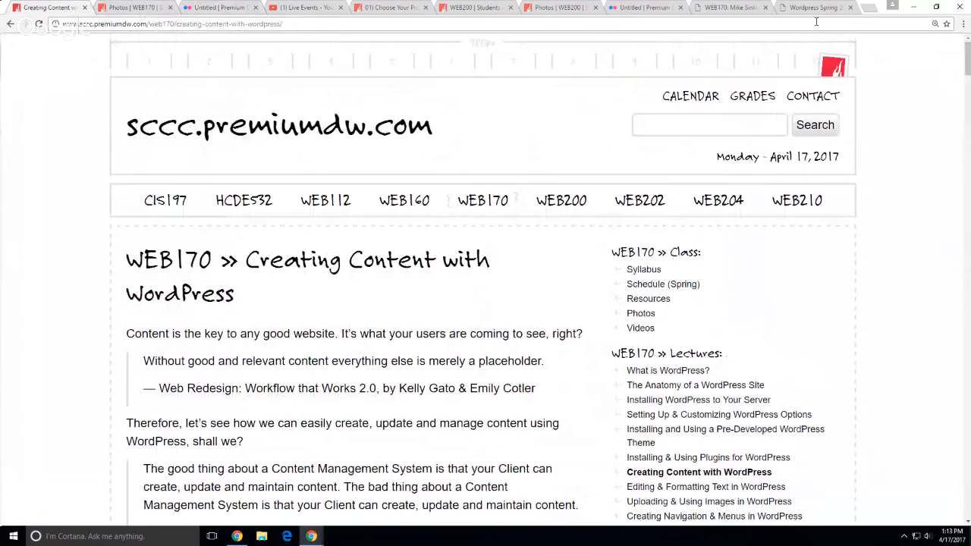
{"action": "middle_click", "coordinate": [839, 67]}
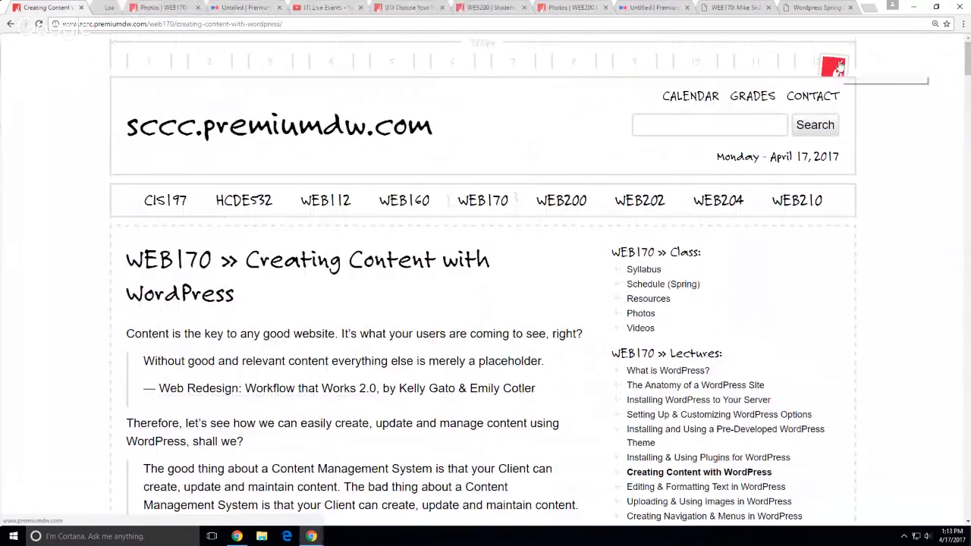
{"action": "left_click", "coordinate": [137, 14]}
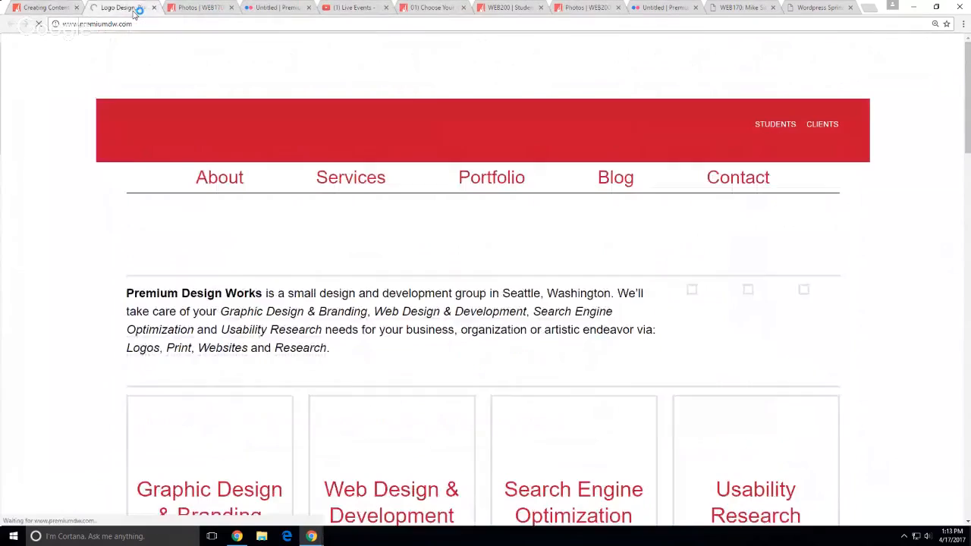
Point out the Welcome page's Front Page label and Blog's Posts Page label in the admin
{"action": "mouse_move", "coordinate": [113, 45]}
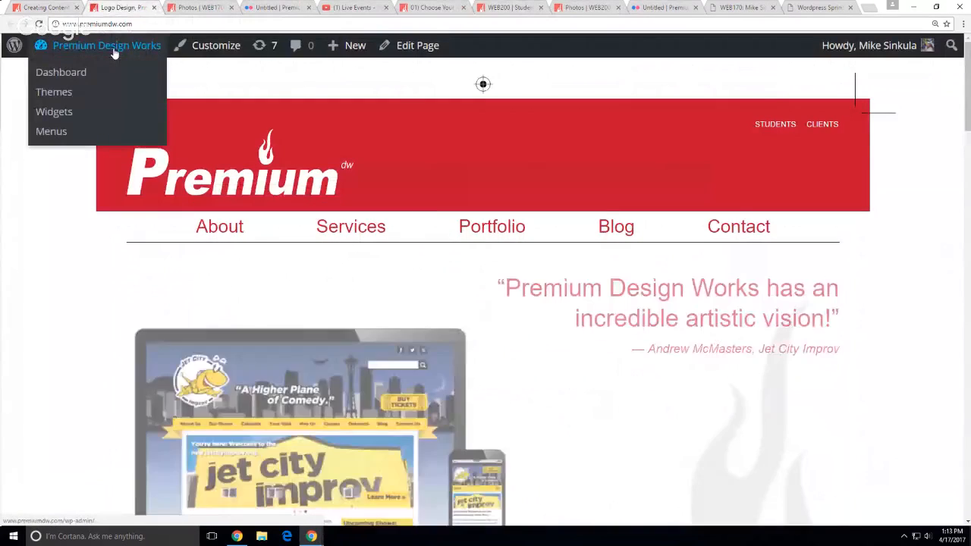
{"action": "left_click", "coordinate": [65, 49]}
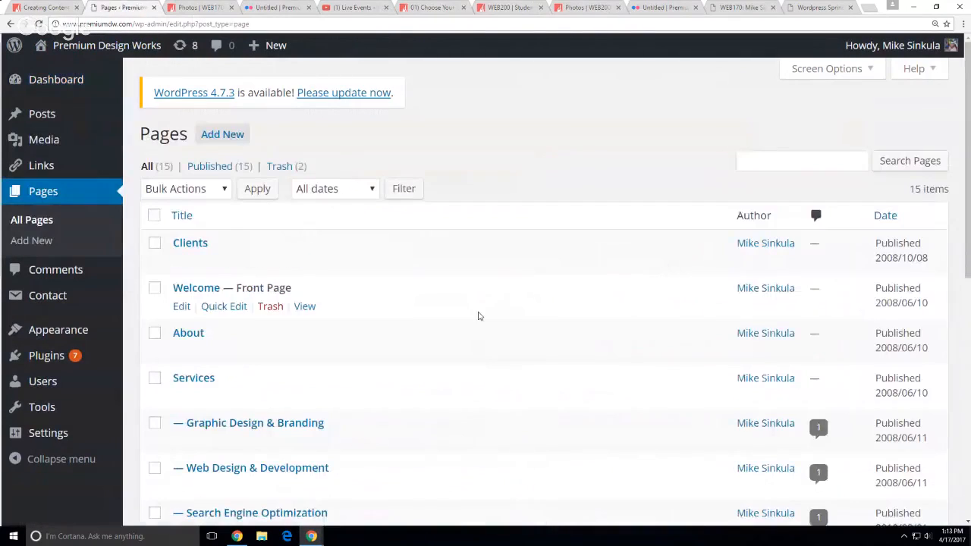
{"action": "scroll", "coordinate": [479, 312], "scroll_direction": "down", "scroll_amount": 2}
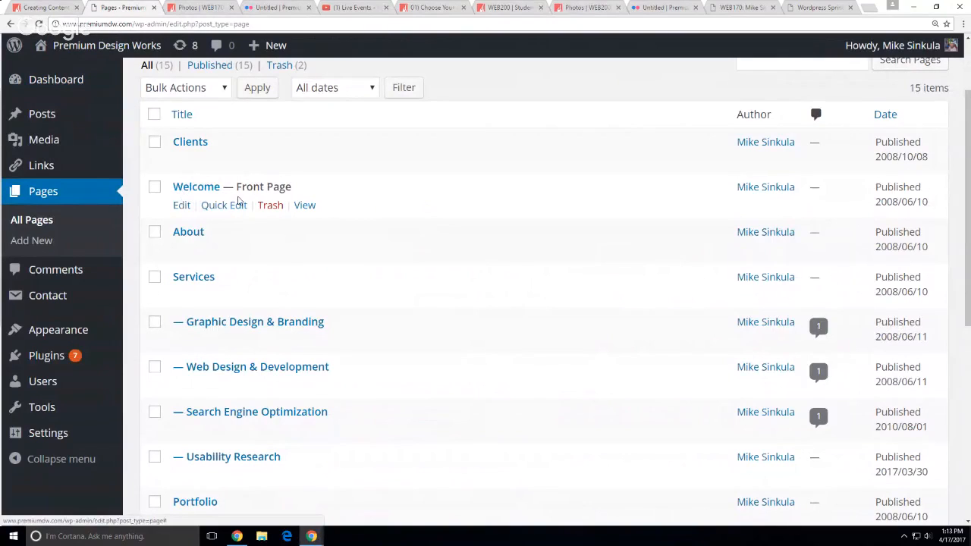
{"action": "left_click_drag", "start_coordinate": [244, 187], "coordinate": [292, 187]}
{"action": "left_click", "coordinate": [382, 202]}
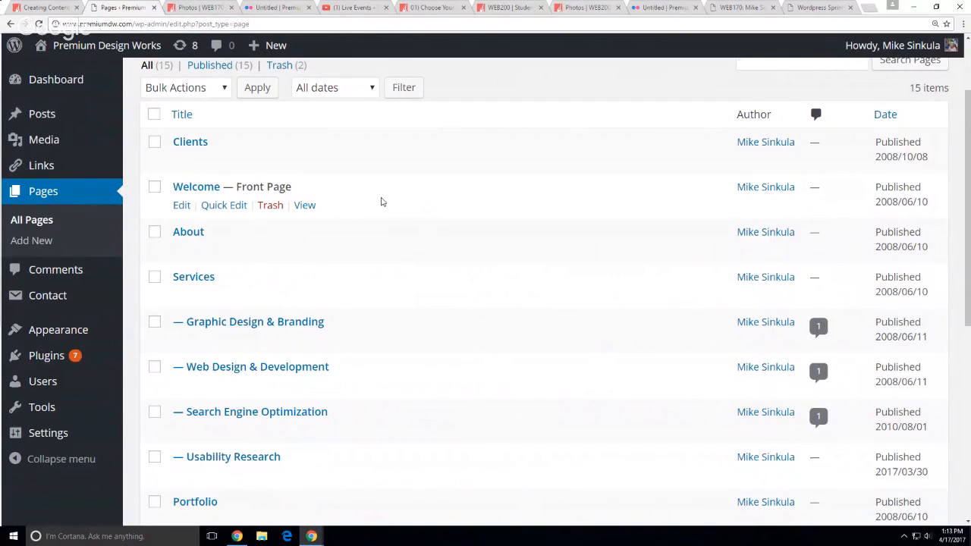
{"action": "scroll", "coordinate": [383, 220], "scroll_direction": "down", "scroll_amount": 4}
{"action": "scroll", "coordinate": [383, 220], "scroll_direction": "down", "scroll_amount": 2}
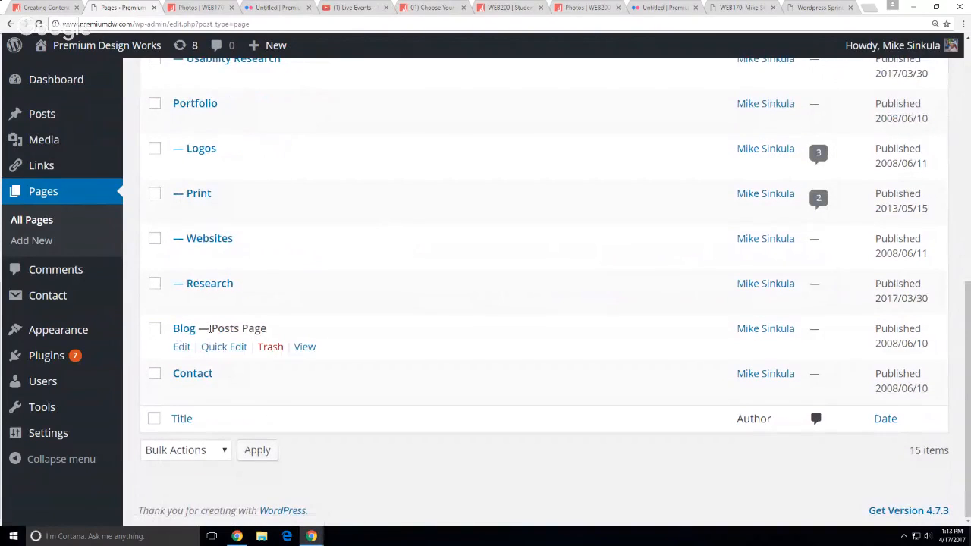
{"action": "left_click_drag", "start_coordinate": [211, 329], "coordinate": [266, 329]}
{"action": "left_click", "coordinate": [446, 360]}
Open the site's Settings > Reading page
{"action": "mouse_move", "coordinate": [54, 321]}
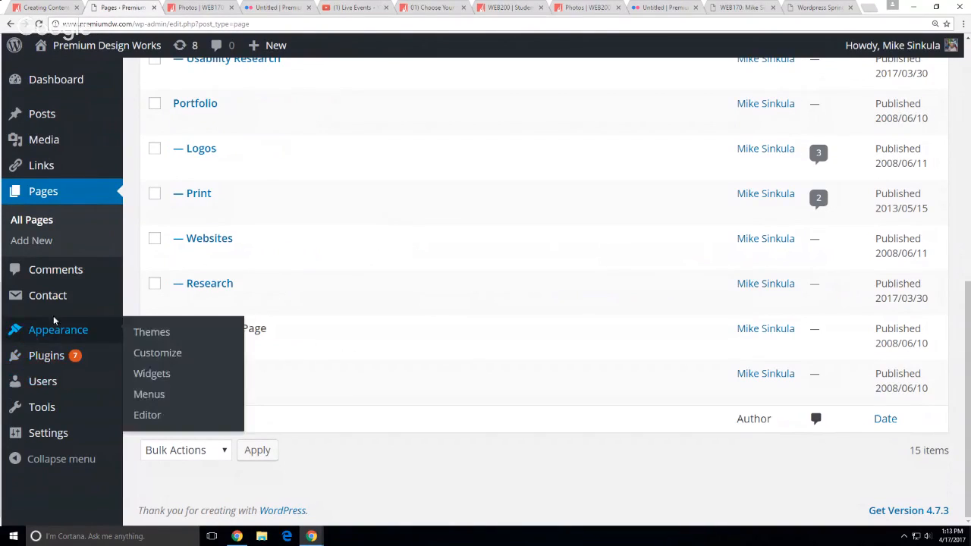
{"action": "mouse_move", "coordinate": [17, 432]}
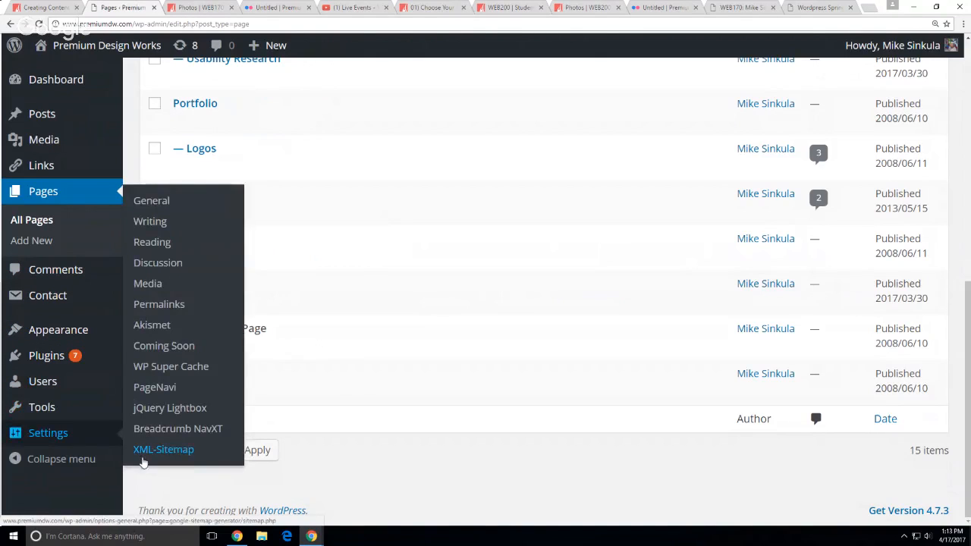
{"action": "left_click", "coordinate": [168, 248]}
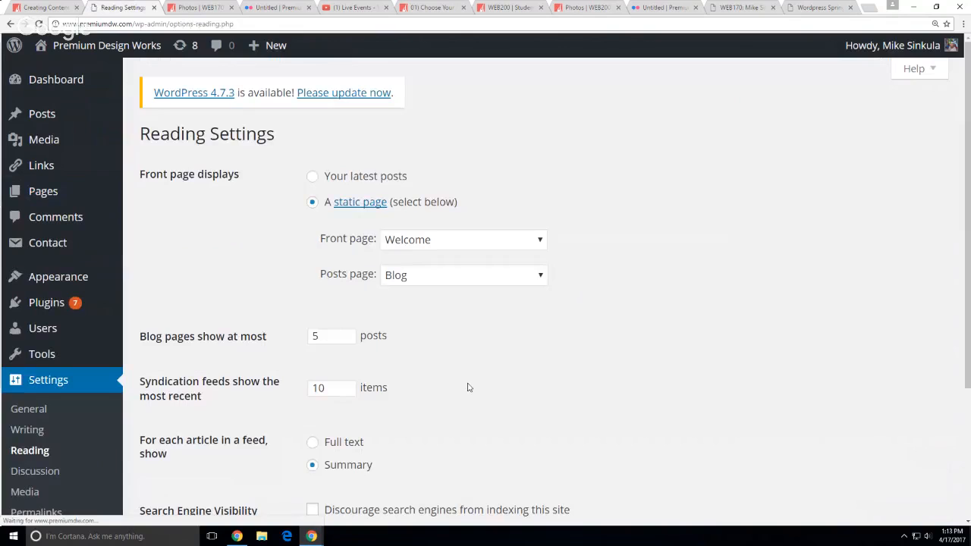
Highlight 'displays' in the Front page displays option, then deselect it
{"action": "double_click", "coordinate": [198, 177]}
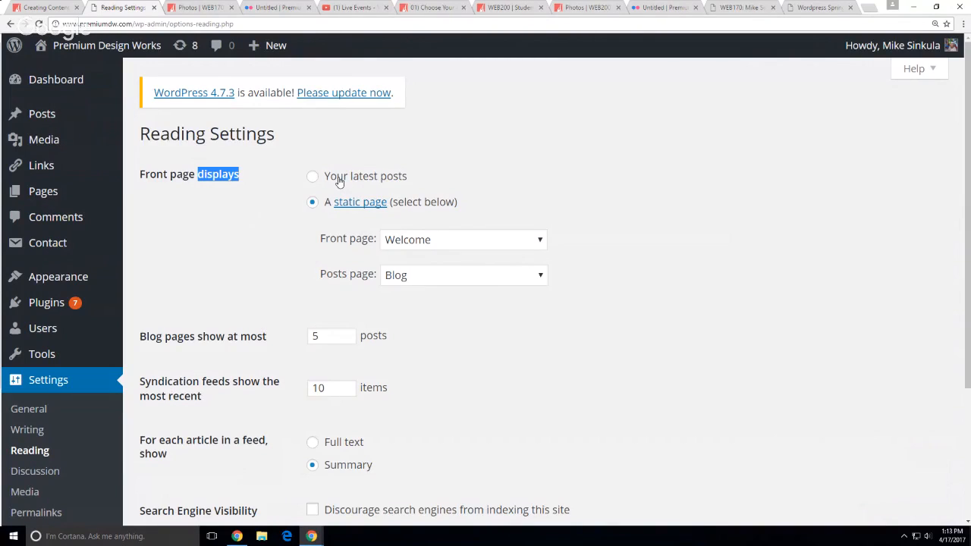
{"action": "left_click", "coordinate": [280, 211]}
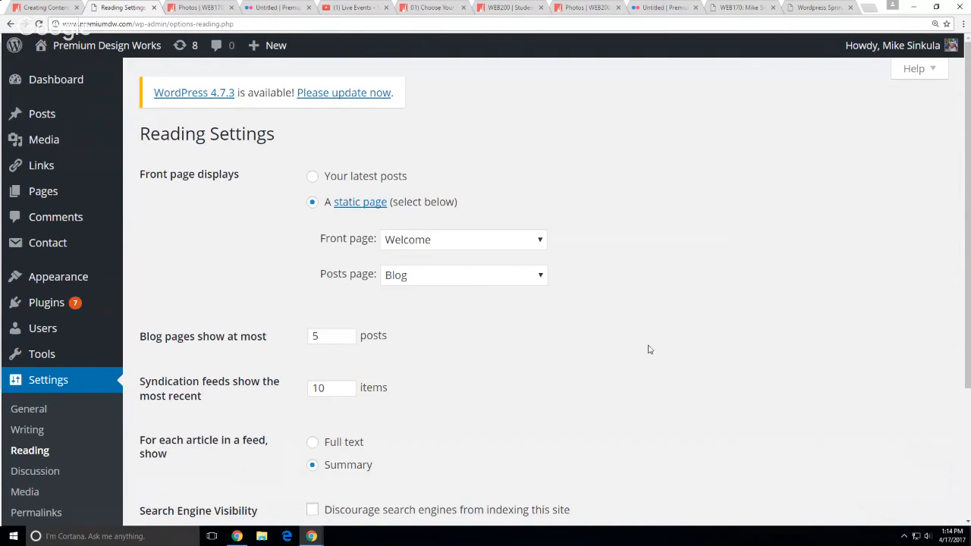
Switch to the Spring 2017 Section 01 demo site and go to its admin Dashboard
{"action": "left_click", "coordinate": [800, 9]}
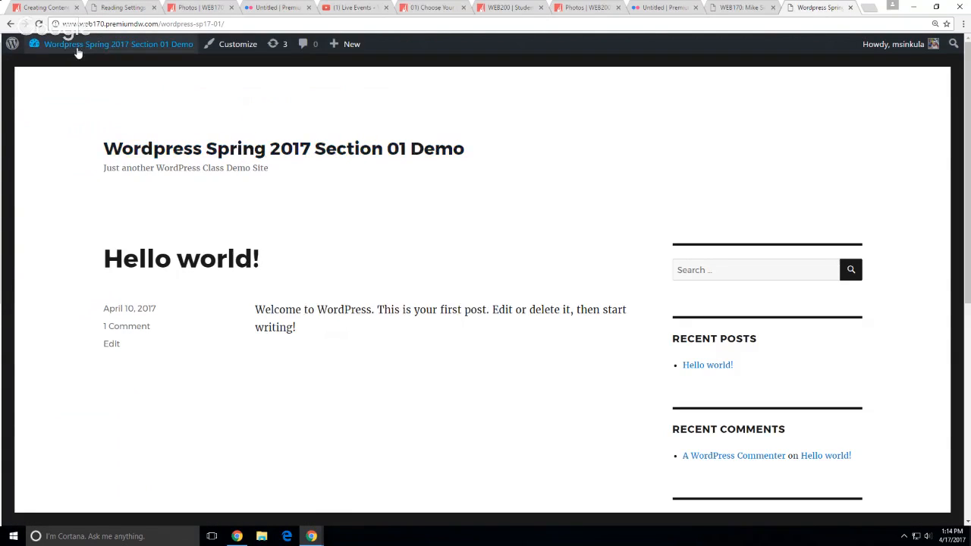
{"action": "mouse_move", "coordinate": [76, 52]}
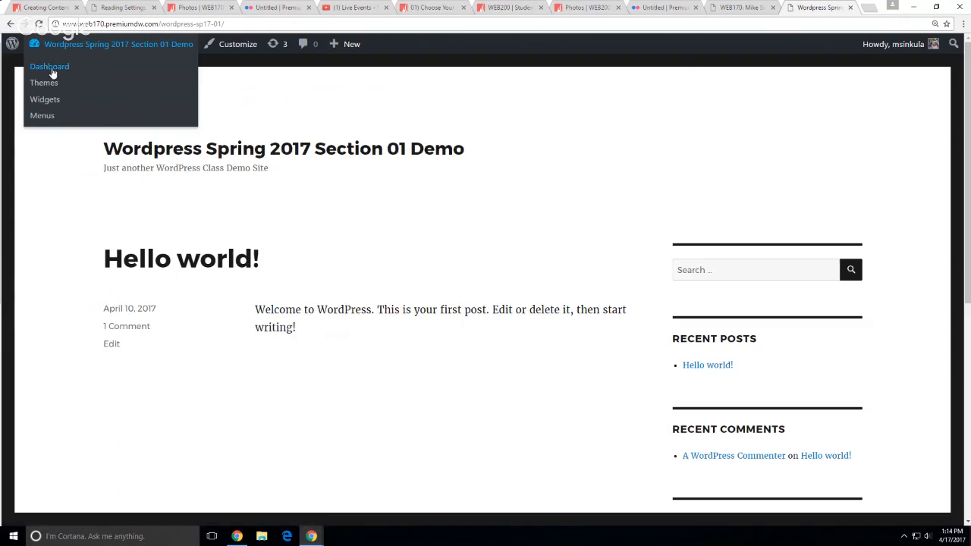
{"action": "left_click", "coordinate": [53, 73]}
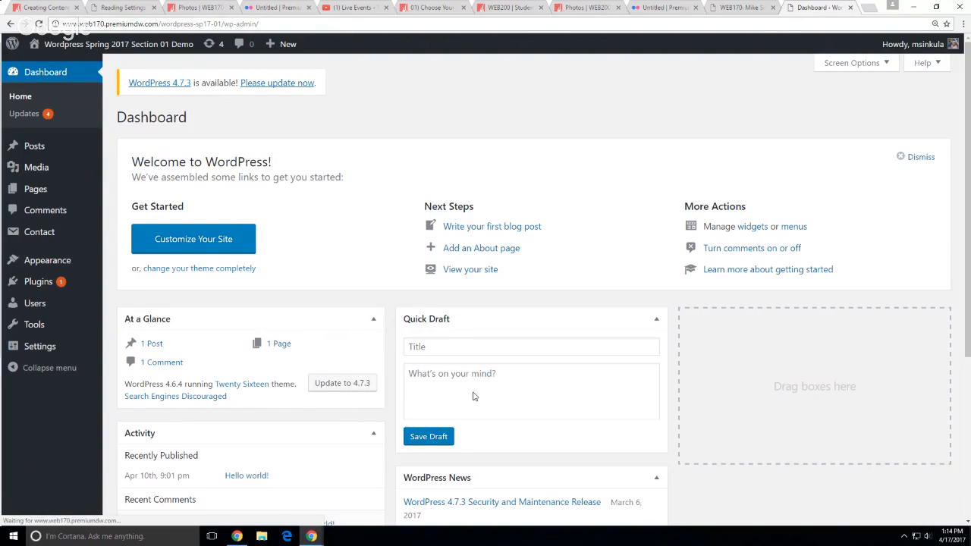
{"action": "mouse_move", "coordinate": [282, 46]}
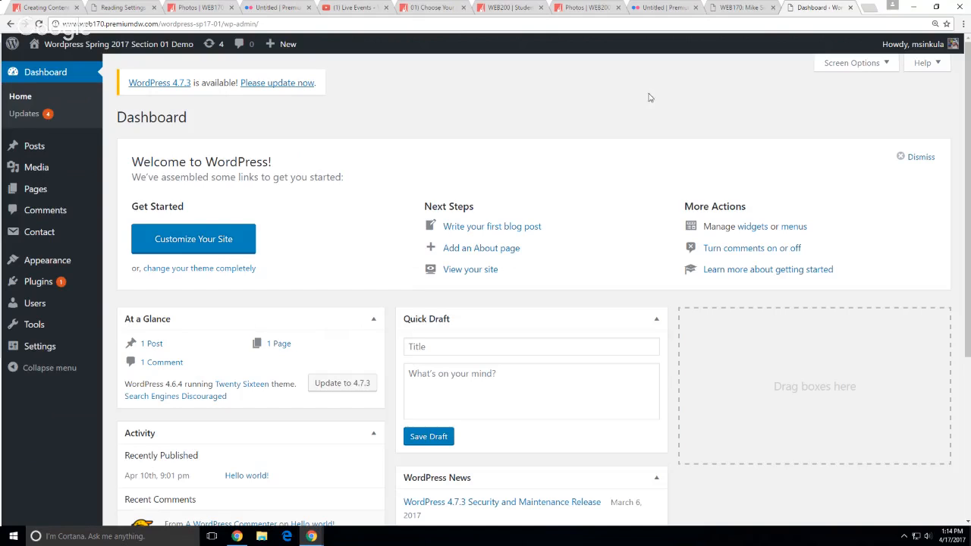
Go to the Creating Content lesson and open the course site's login page from its footer
{"action": "left_click", "coordinate": [26, 9]}
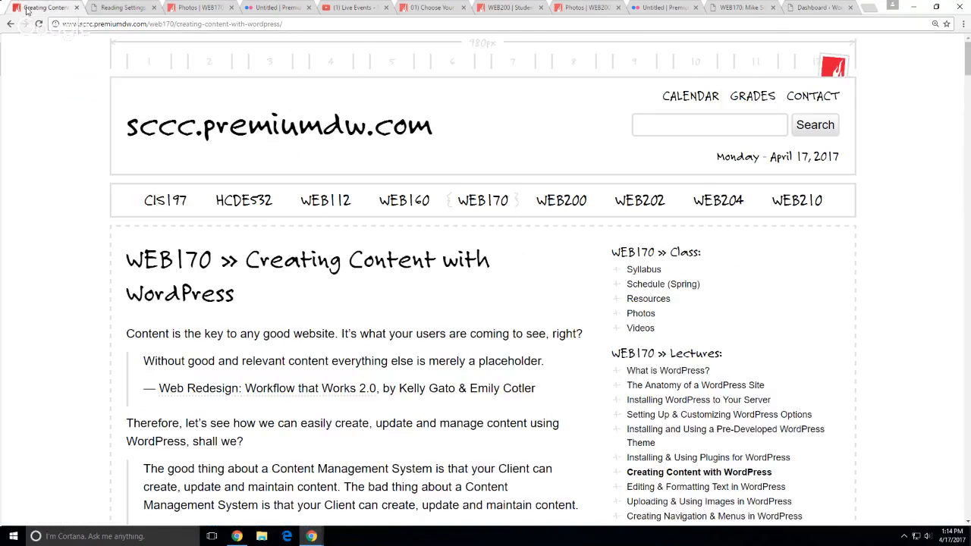
{"action": "left_click_drag", "start_coordinate": [967, 59], "coordinate": [967, 265]}
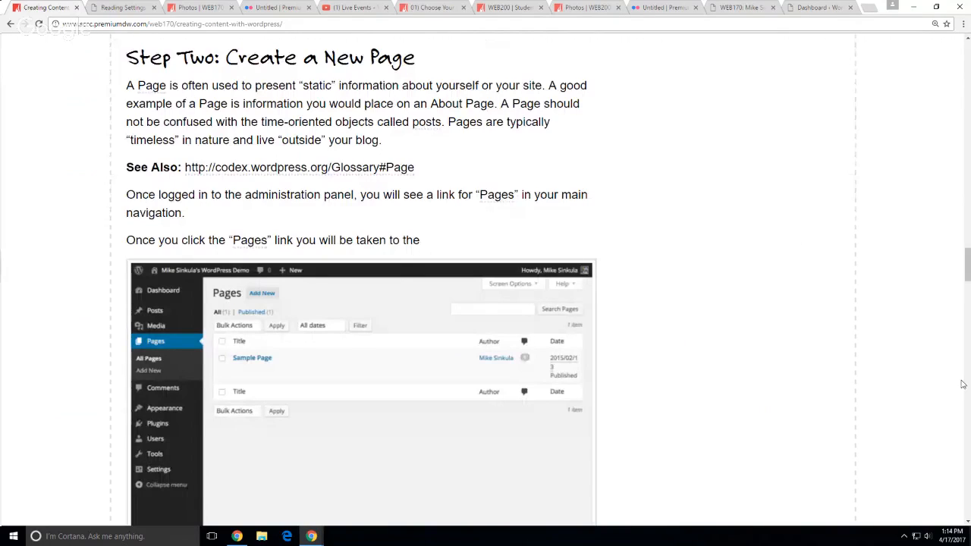
{"action": "left_click_drag", "start_coordinate": [963, 384], "coordinate": [885, 499]}
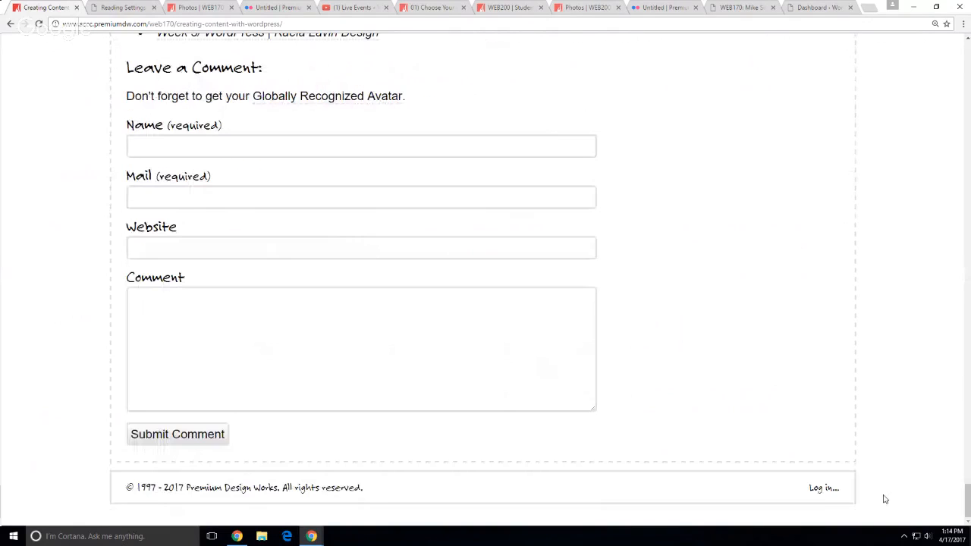
{"action": "left_click", "coordinate": [823, 489]}
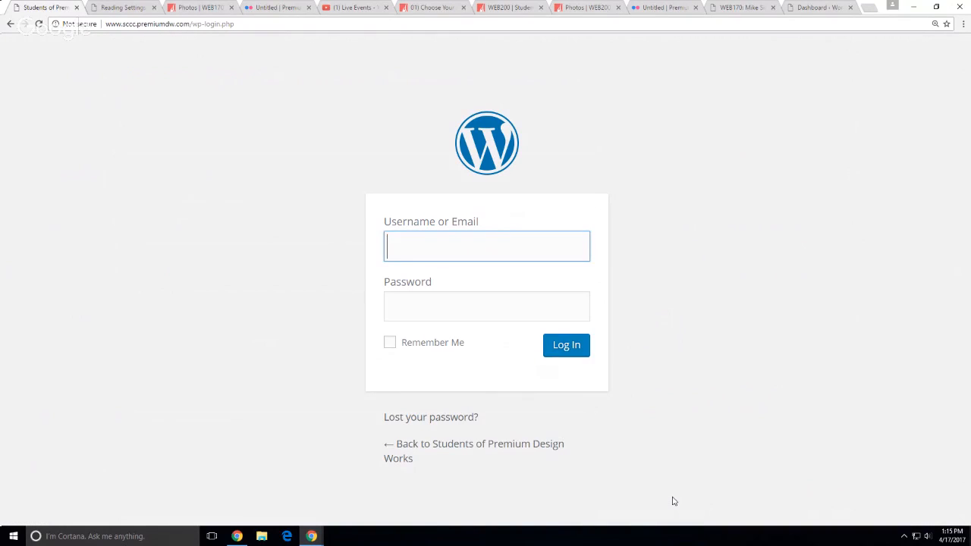
Log in to the Students of Premium Design Works admin with the account's username and password
{"action": "type", "text": "msinku"}
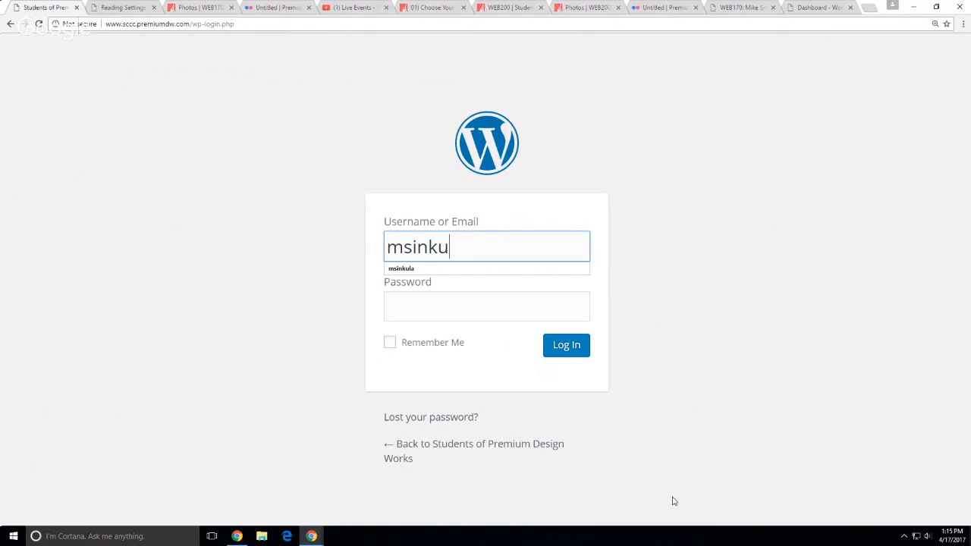
{"action": "type", "text": "la"}
{"action": "key", "text": "Tab"}
{"action": "type", "text": "************"}
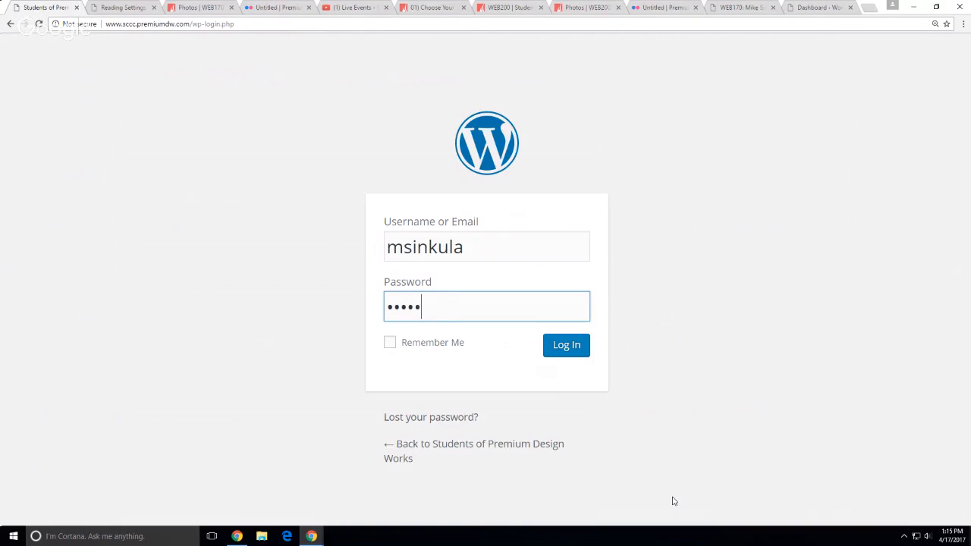
{"action": "type", "text": "*"}
{"action": "left_click", "coordinate": [563, 338]}
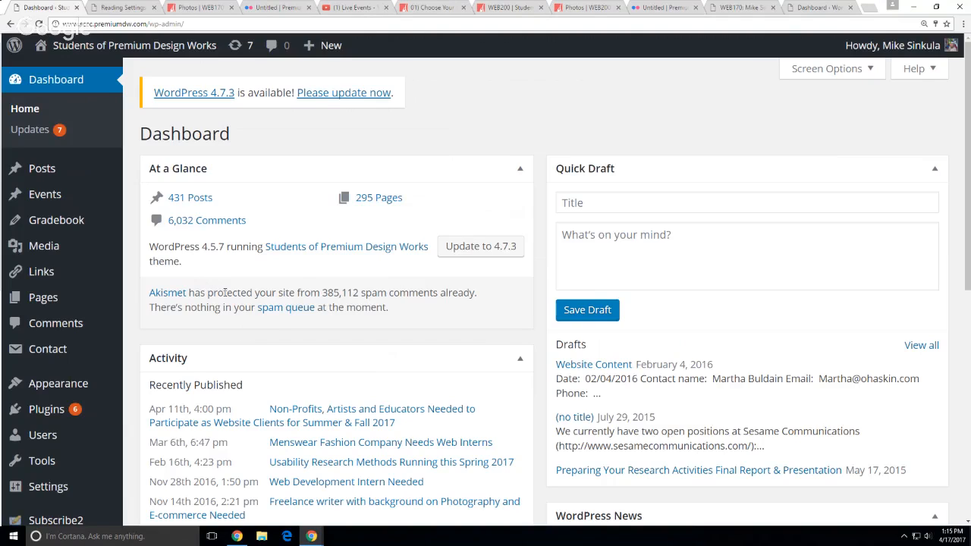
Cycle through the WEB170 and course-site tabs, ending on the Spring 2017 Section 01 demo Dashboard
{"action": "mouse_move", "coordinate": [332, 47]}
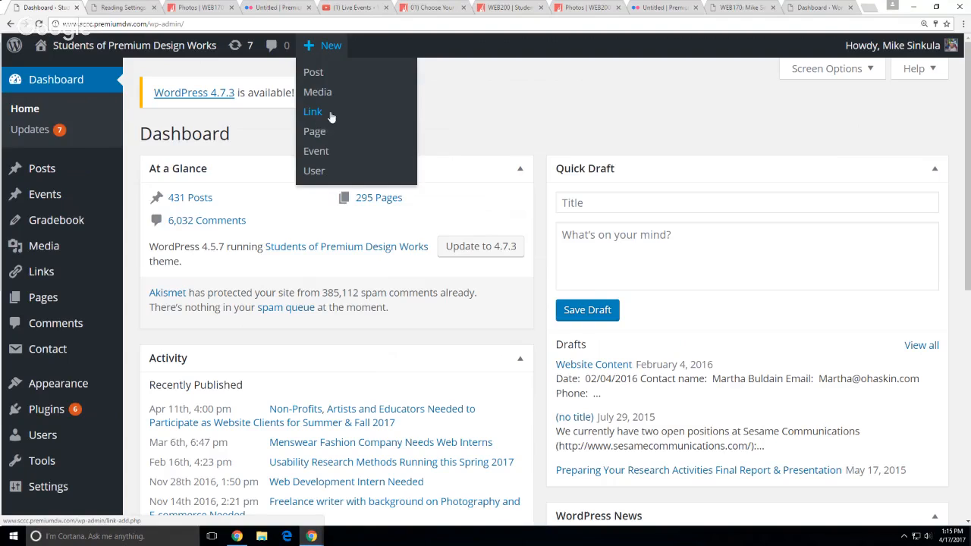
{"action": "left_click", "coordinate": [718, 8]}
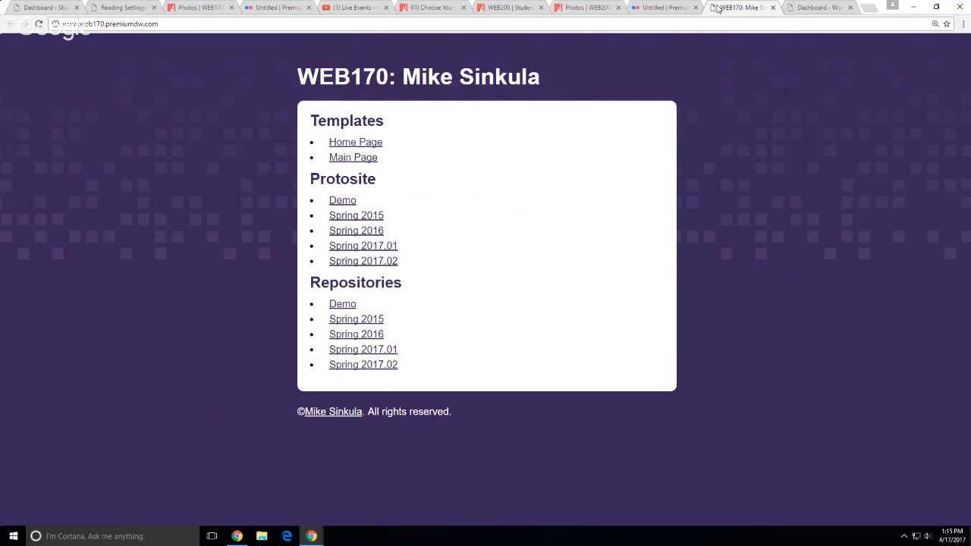
{"action": "left_click", "coordinate": [46, 7]}
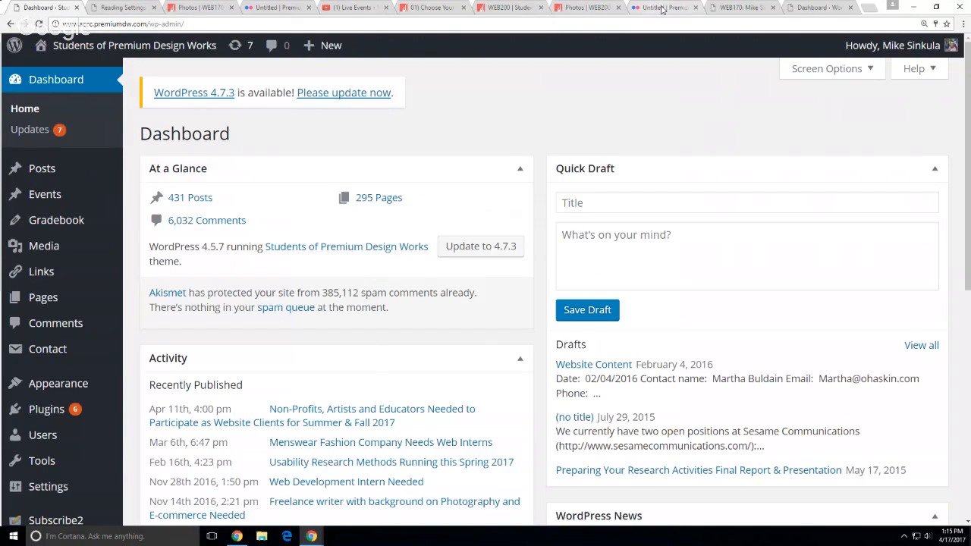
{"action": "left_click", "coordinate": [725, 7]}
{"action": "left_click", "coordinate": [809, 9]}
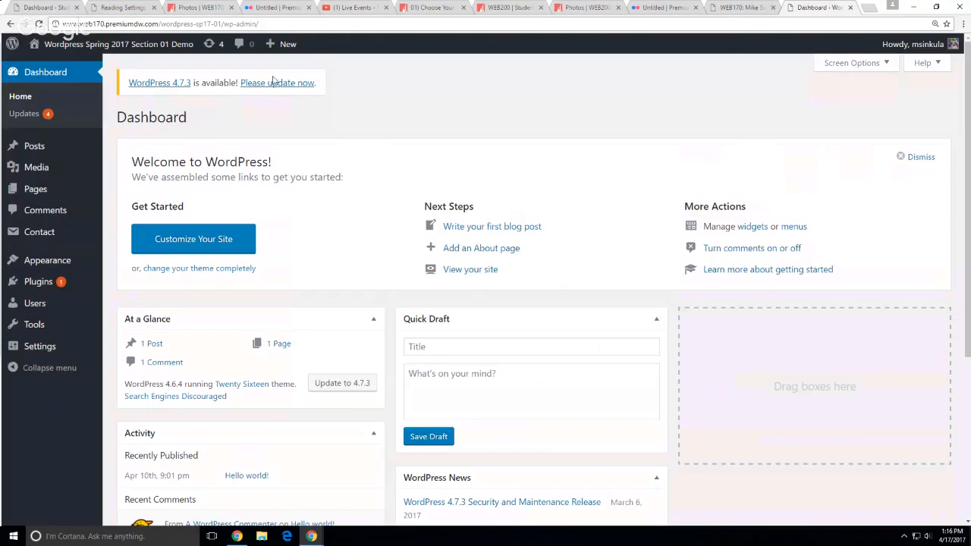
Visit the demo site's public front page and scroll down through it
{"action": "mouse_move", "coordinate": [38, 45]}
{"action": "left_click", "coordinate": [52, 67]}
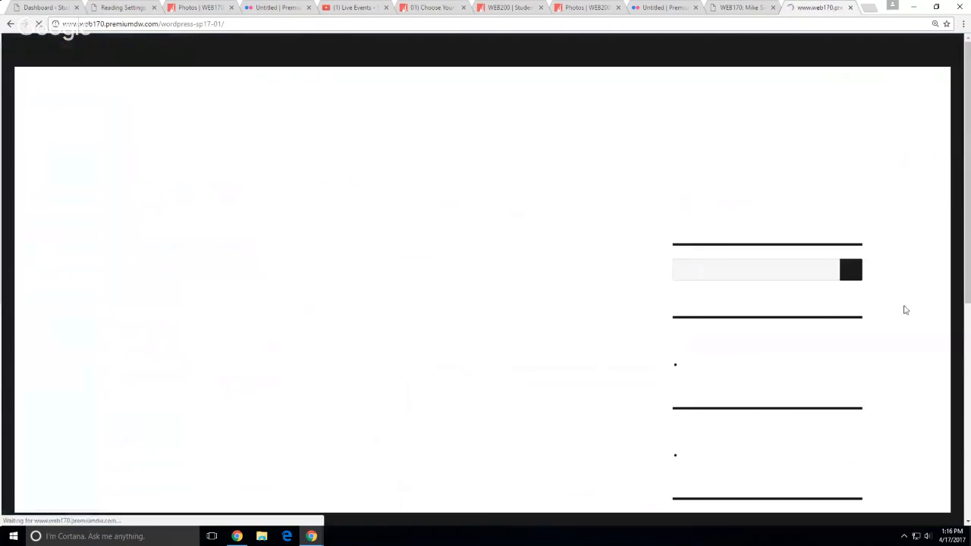
{"action": "scroll", "coordinate": [860, 430], "scroll_direction": "down", "scroll_amount": 4}
{"action": "scroll", "coordinate": [861, 430], "scroll_direction": "down", "scroll_amount": 1}
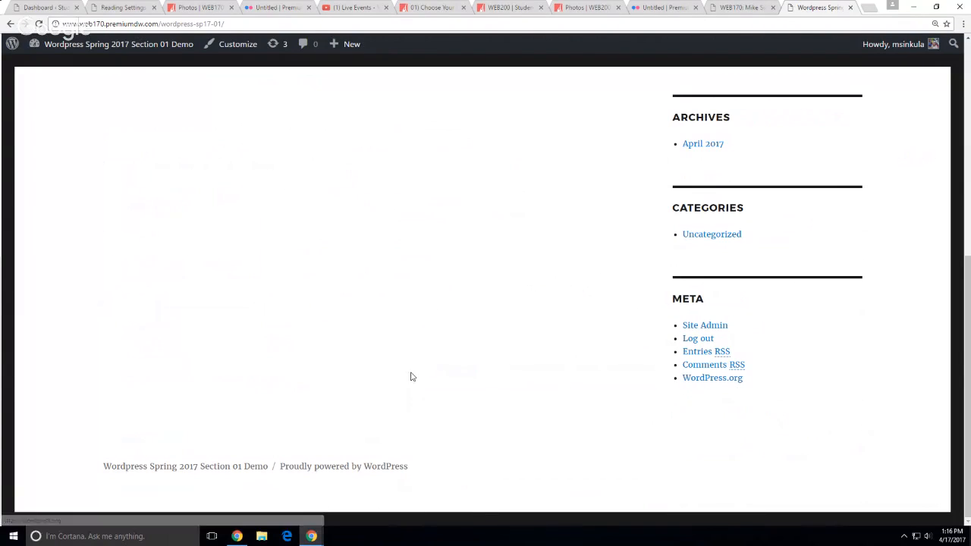
Return to the demo admin Dashboard, look over its sidebar menus, then switch to the course dashboard
{"action": "mouse_move", "coordinate": [73, 50]}
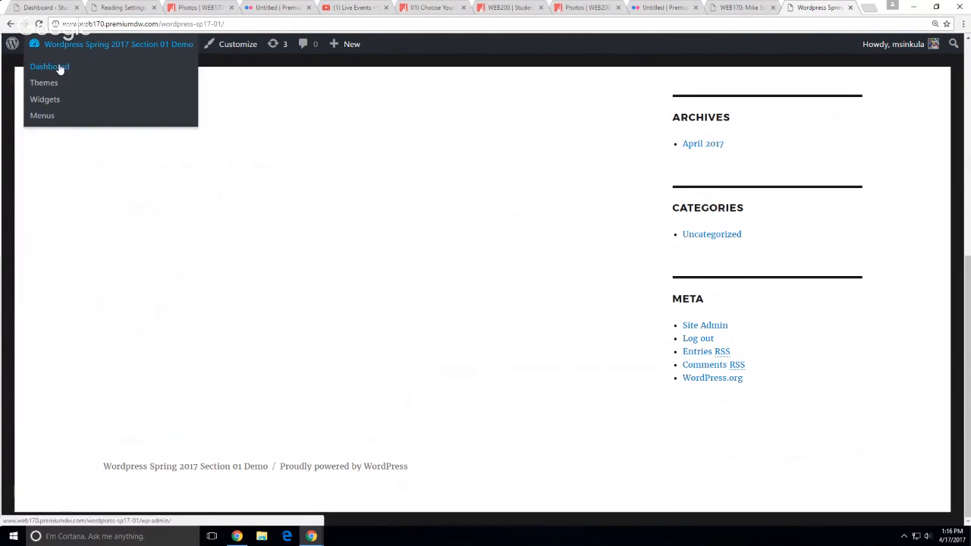
{"action": "left_click", "coordinate": [61, 67]}
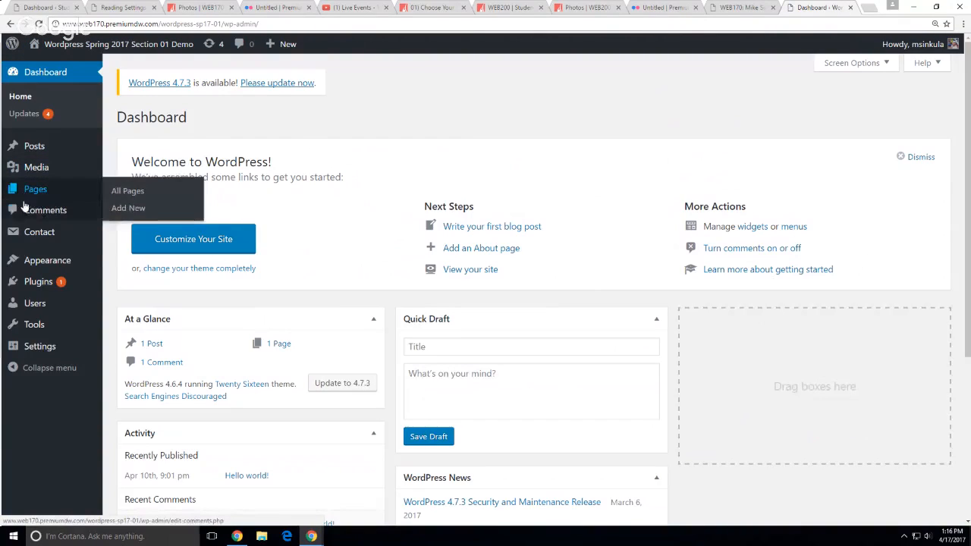
{"action": "mouse_move", "coordinate": [25, 231]}
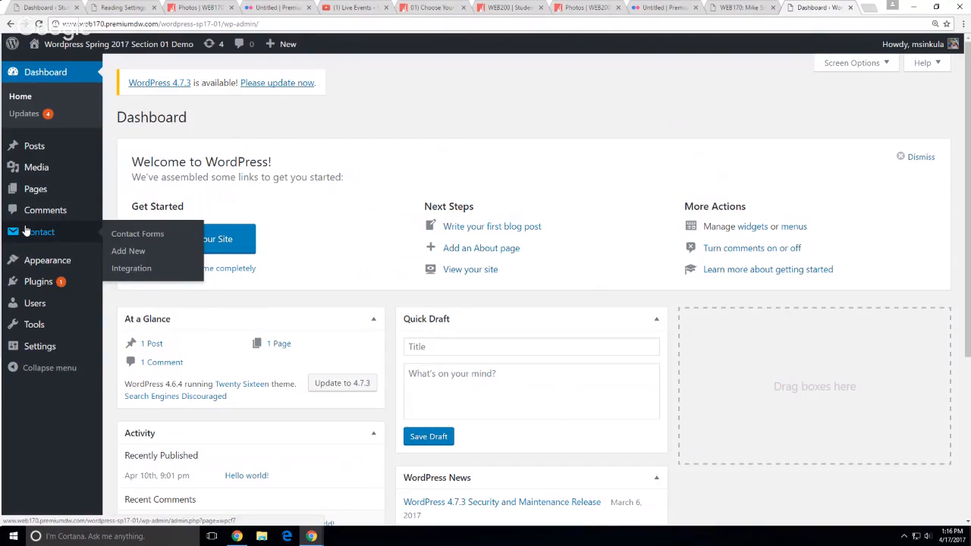
{"action": "mouse_move", "coordinate": [28, 271]}
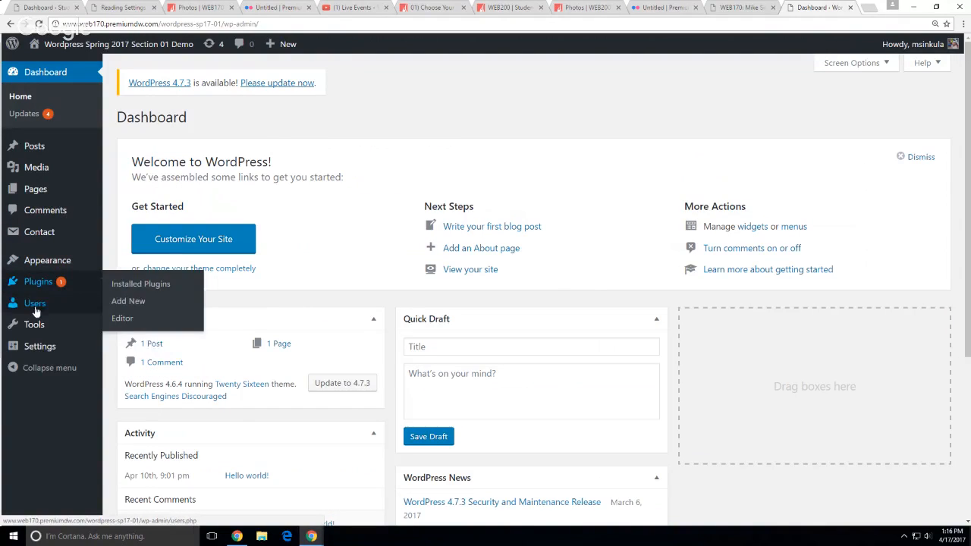
{"action": "left_click", "coordinate": [33, 9]}
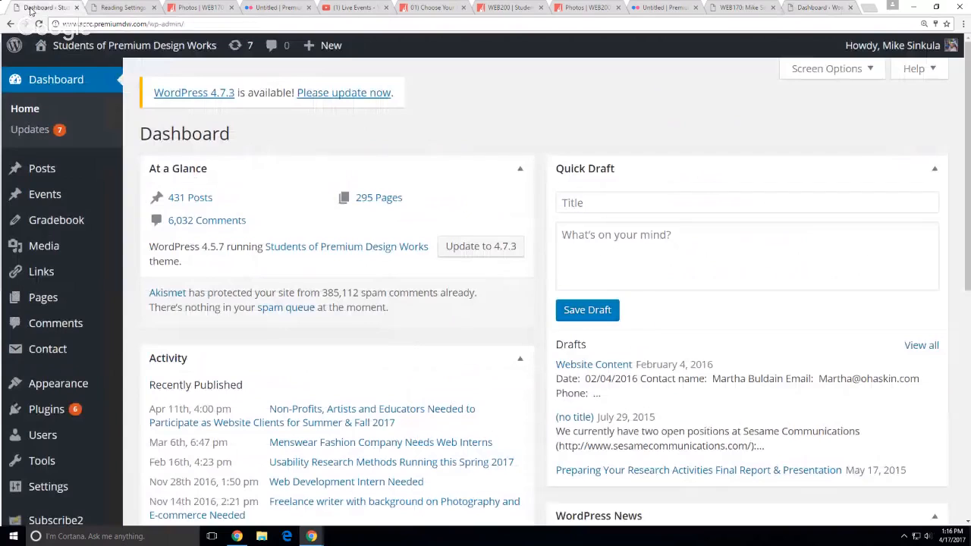
{"action": "mouse_move", "coordinate": [45, 275]}
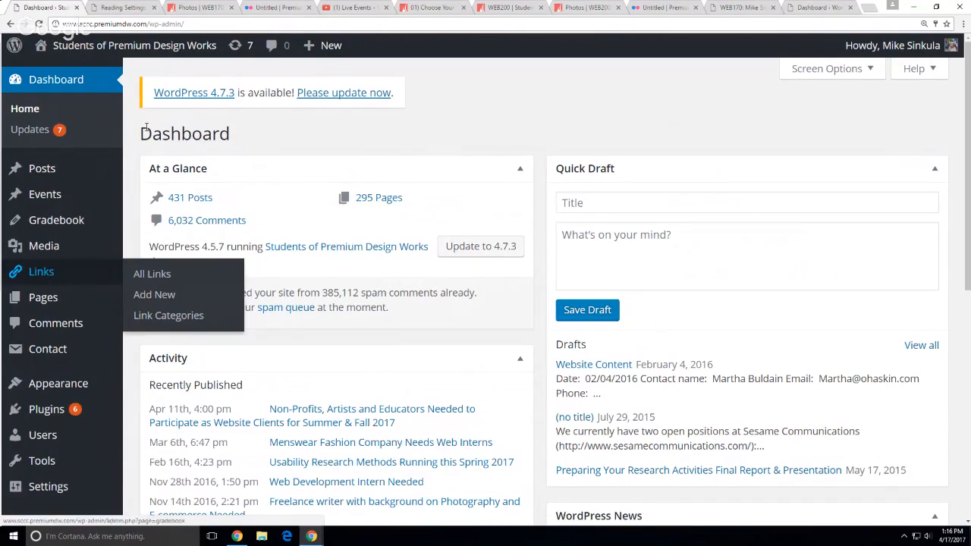
{"action": "mouse_move", "coordinate": [327, 45]}
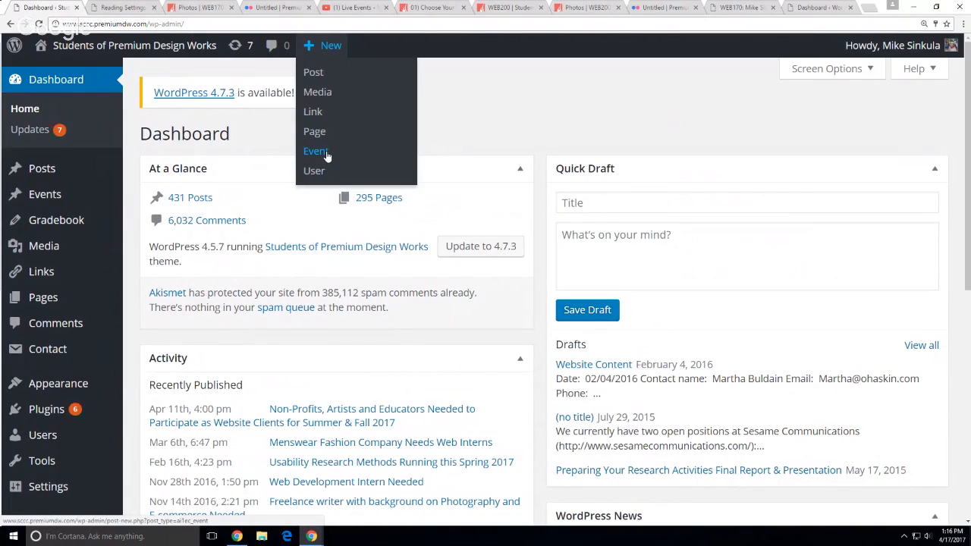
{"action": "mouse_move", "coordinate": [66, 202]}
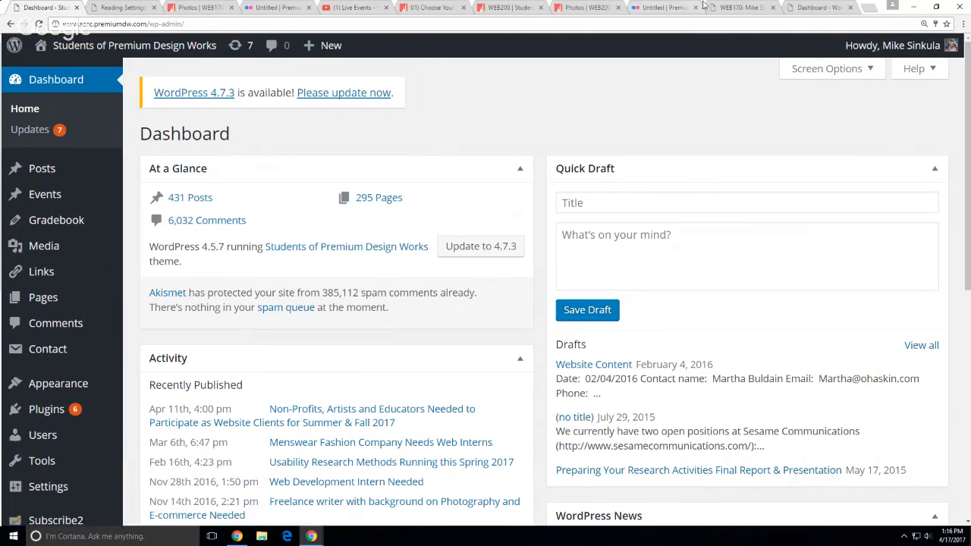
{"action": "left_click", "coordinate": [747, 8]}
Flip between the demo dashboard, Reading Settings and course dashboard tabs, then go back a page
{"action": "left_click", "coordinate": [818, 7]}
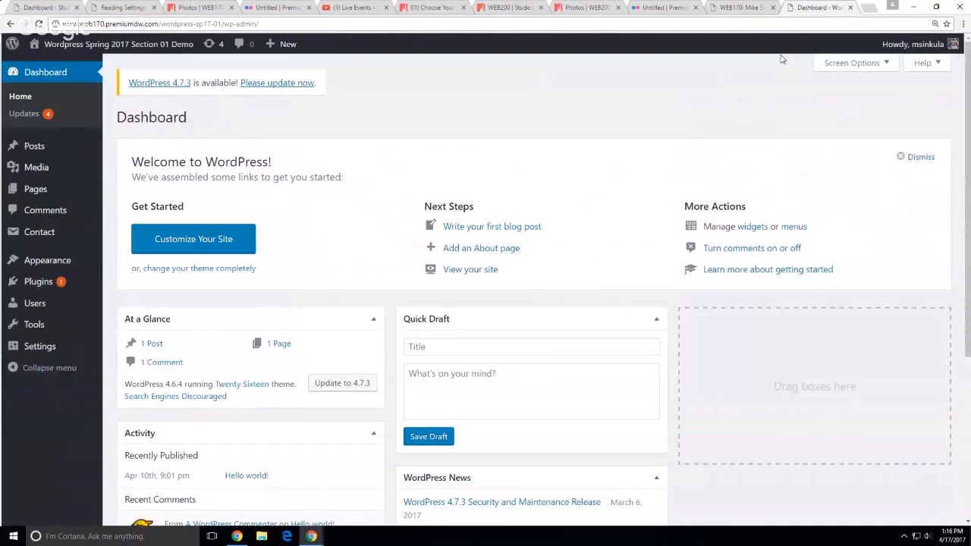
{"action": "mouse_move", "coordinate": [294, 47]}
{"action": "left_click", "coordinate": [123, 9]}
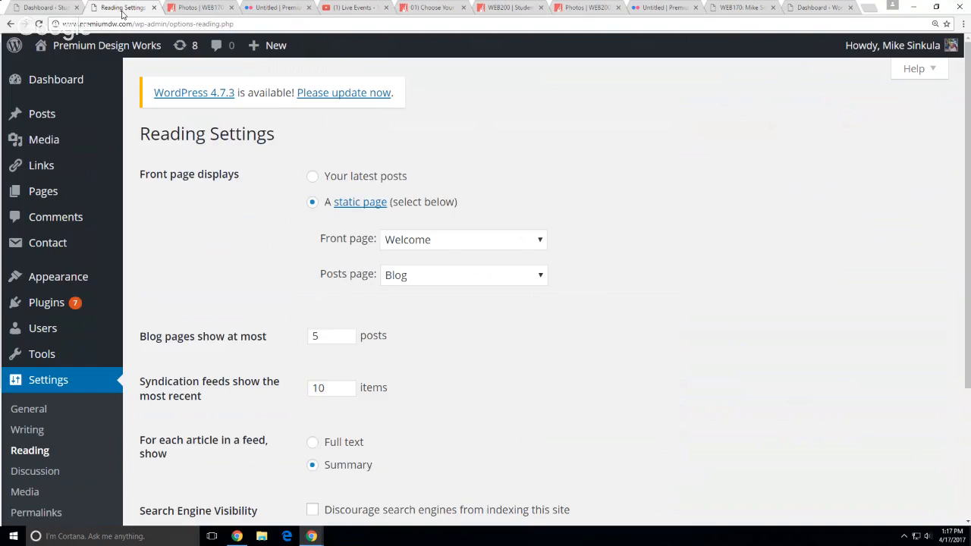
{"action": "left_click", "coordinate": [44, 9]}
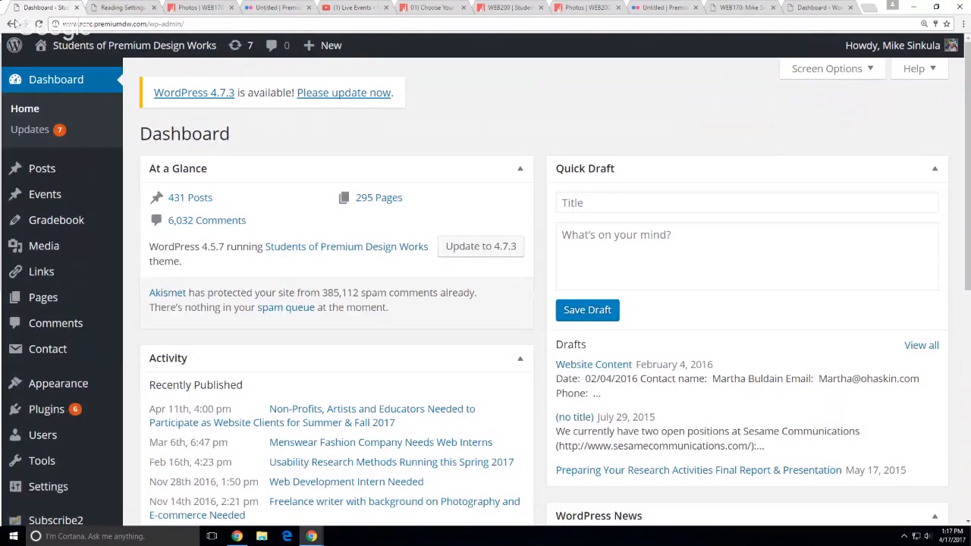
{"action": "left_click", "coordinate": [12, 23]}
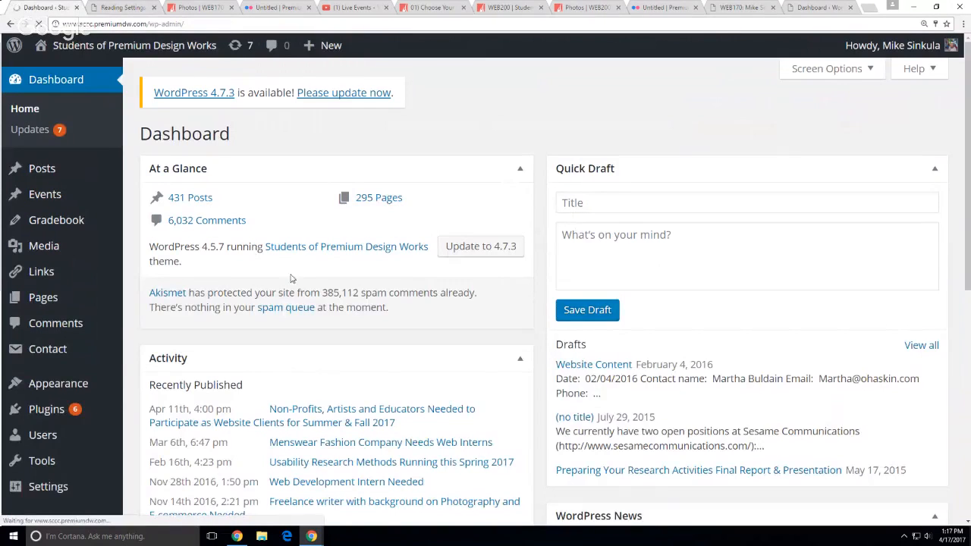
{"action": "left_click", "coordinate": [9, 25]}
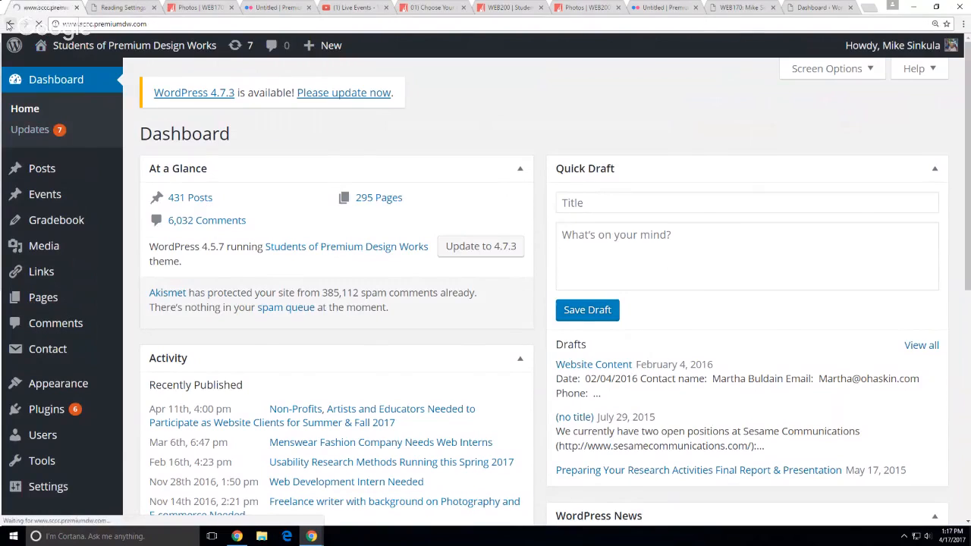
Return to the Creating Content lesson via Back history and open Editing & Formatting Text in background
{"action": "right_click", "coordinate": [9, 26]}
{"action": "left_click", "coordinate": [26, 62]}
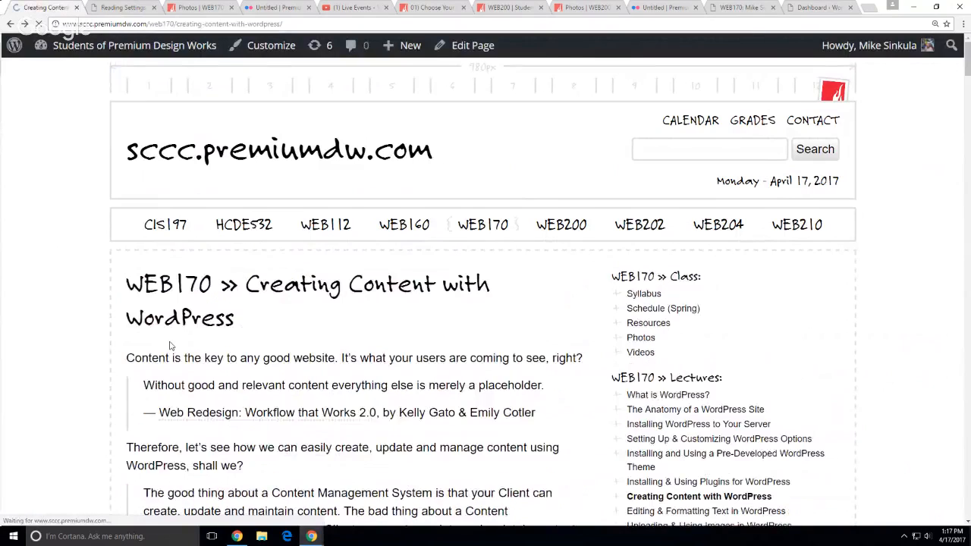
{"action": "scroll", "coordinate": [657, 343], "scroll_direction": "up", "scroll_amount": 15}
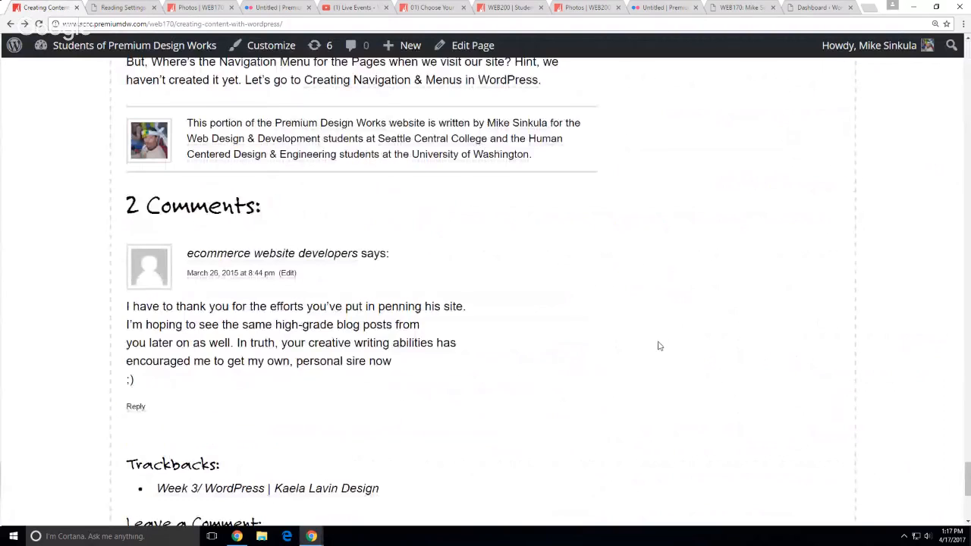
{"action": "scroll", "coordinate": [658, 346], "scroll_direction": "up", "scroll_amount": 20}
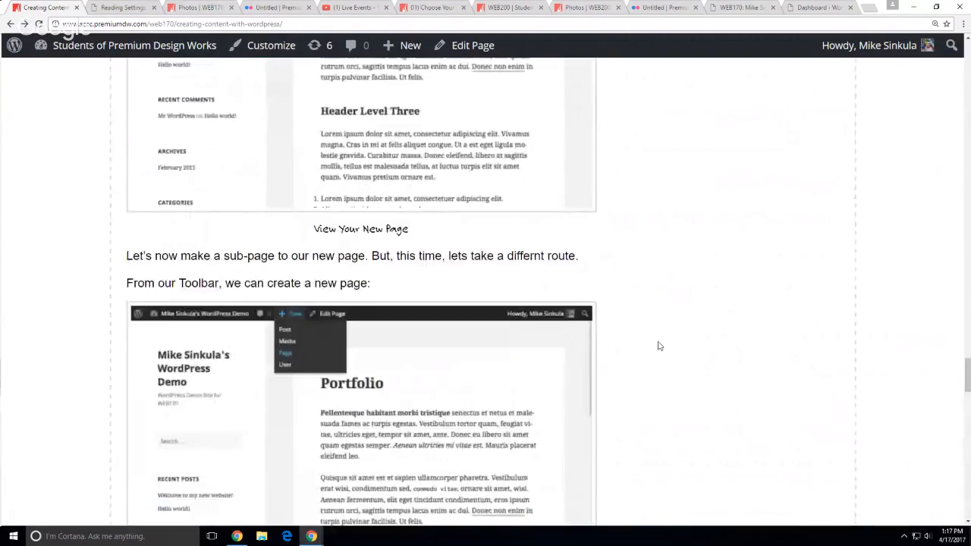
{"action": "scroll", "coordinate": [659, 346], "scroll_direction": "up", "scroll_amount": 20}
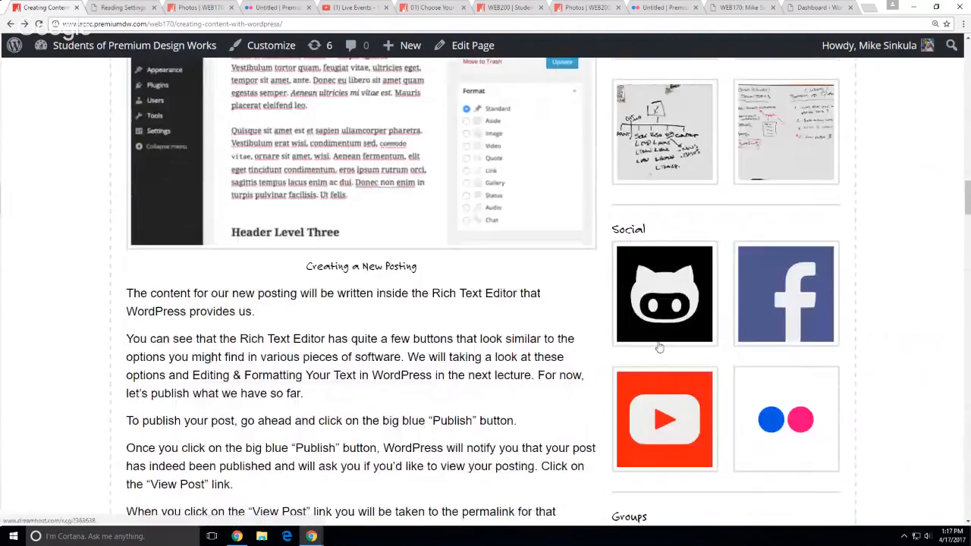
{"action": "scroll", "coordinate": [658, 346], "scroll_direction": "up", "scroll_amount": 10}
{"action": "scroll", "coordinate": [658, 346], "scroll_direction": "up", "scroll_amount": 8}
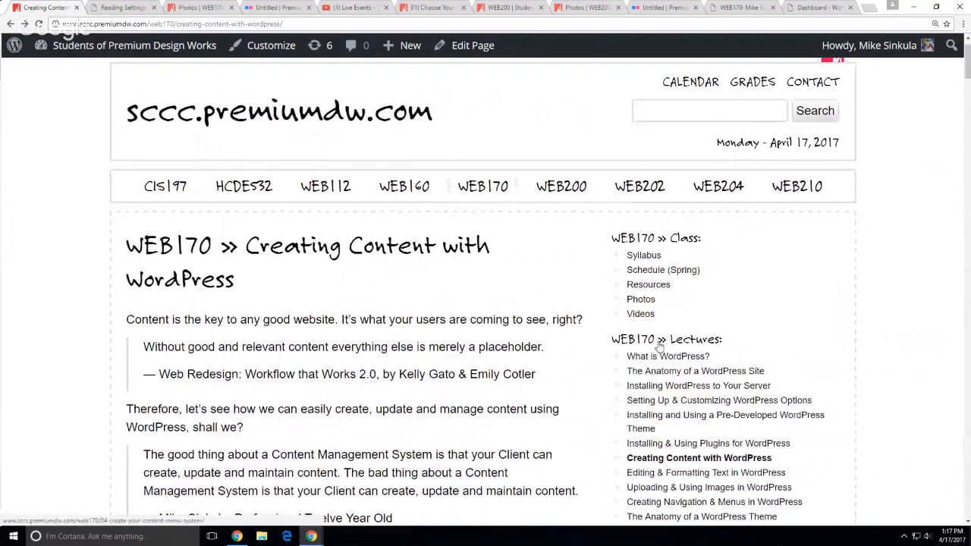
{"action": "scroll", "coordinate": [668, 349], "scroll_direction": "down", "scroll_amount": 2}
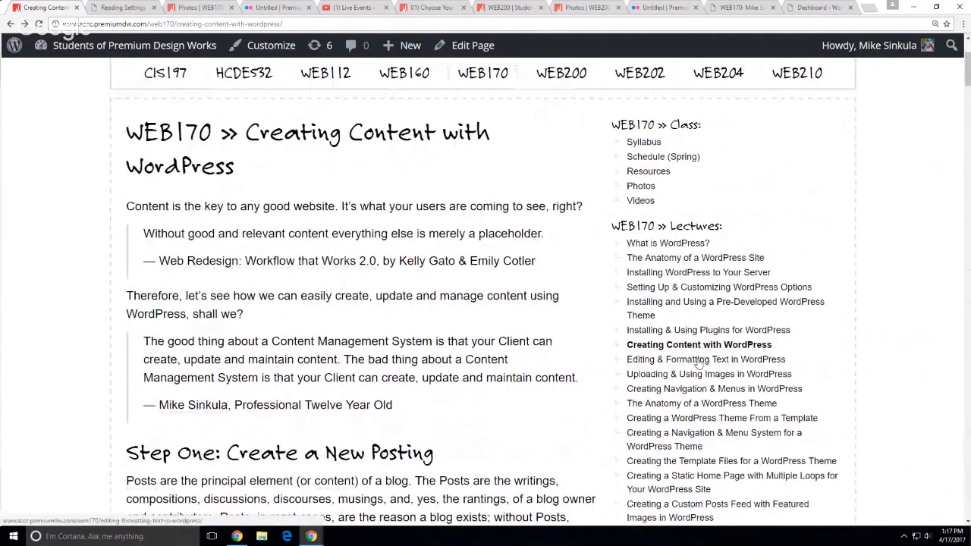
{"action": "middle_click", "coordinate": [699, 362]}
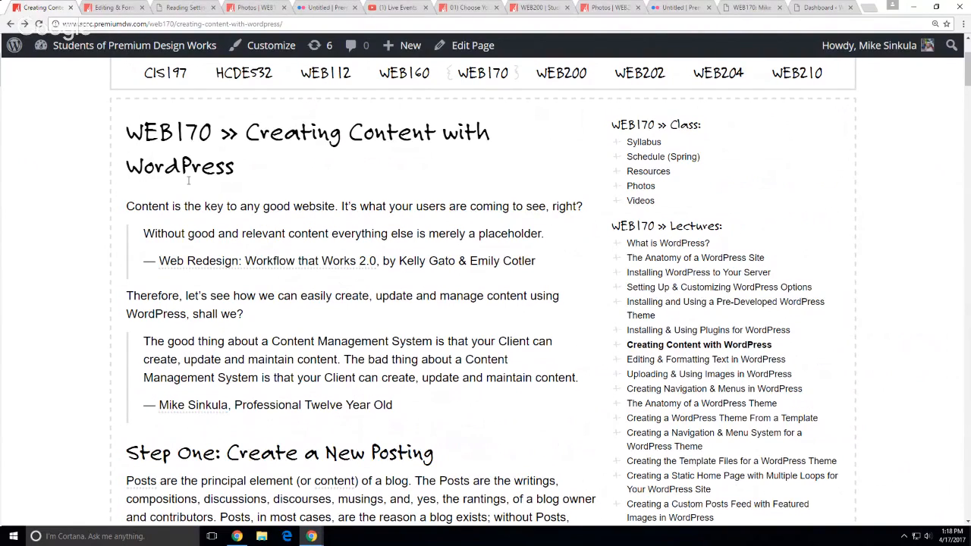
Read down through the Creating Content lesson, highlighting words in the Step Two heading
{"action": "scroll", "coordinate": [91, 196], "scroll_direction": "down", "scroll_amount": 2}
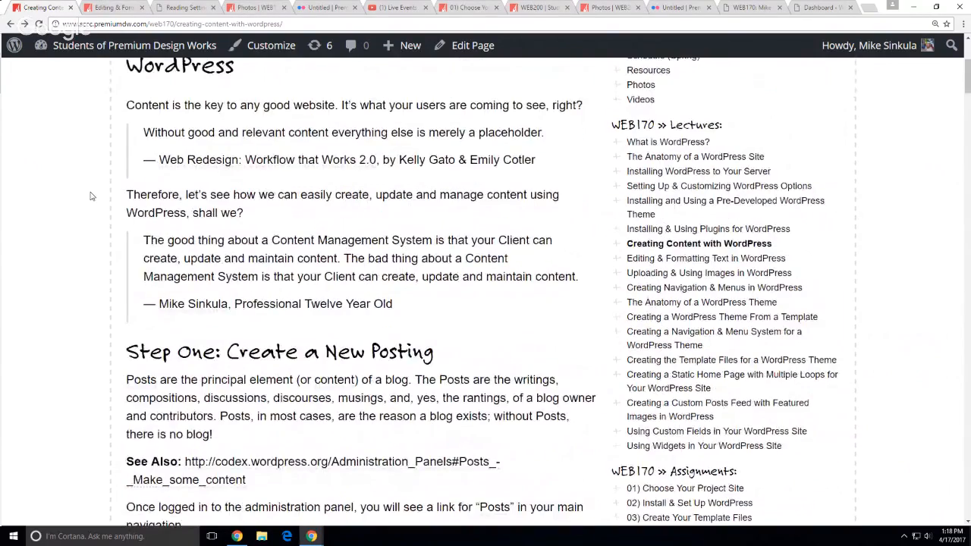
{"action": "scroll", "coordinate": [90, 196], "scroll_direction": "down", "scroll_amount": 1}
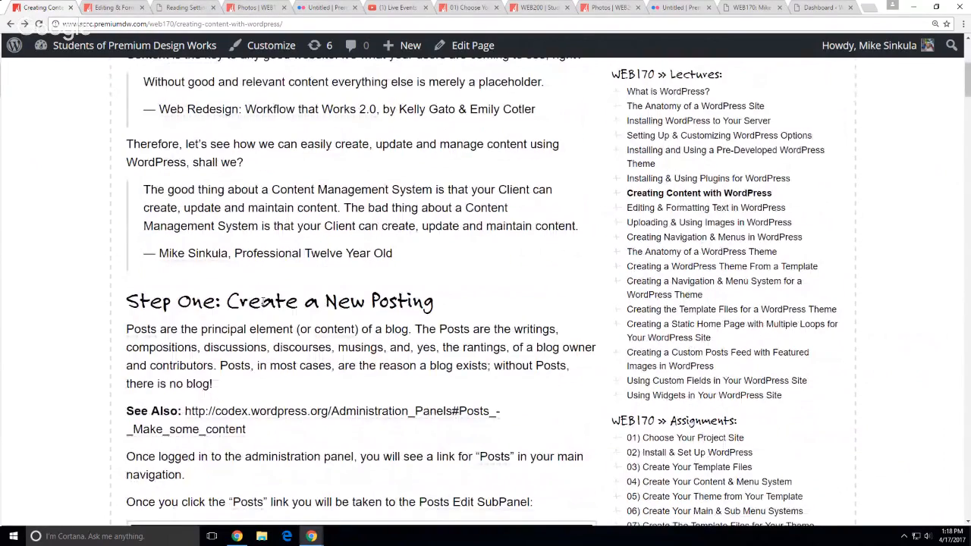
{"action": "left_click_drag", "start_coordinate": [263, 302], "coordinate": [22, 321]}
{"action": "left_click", "coordinate": [48, 307]}
{"action": "scroll", "coordinate": [49, 307], "scroll_direction": "down", "scroll_amount": 1}
{"action": "scroll", "coordinate": [49, 311], "scroll_direction": "down", "scroll_amount": 20}
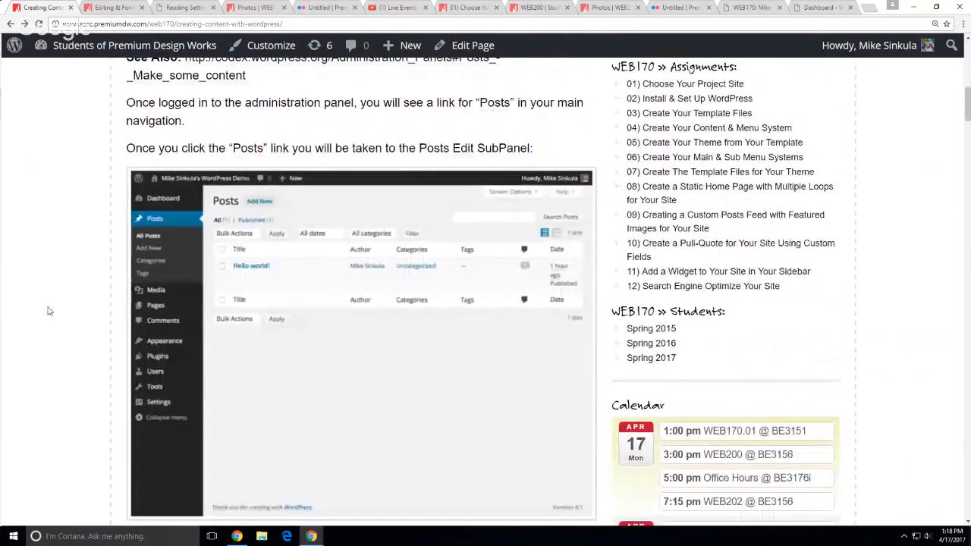
{"action": "scroll", "coordinate": [43, 315], "scroll_direction": "down", "scroll_amount": 12}
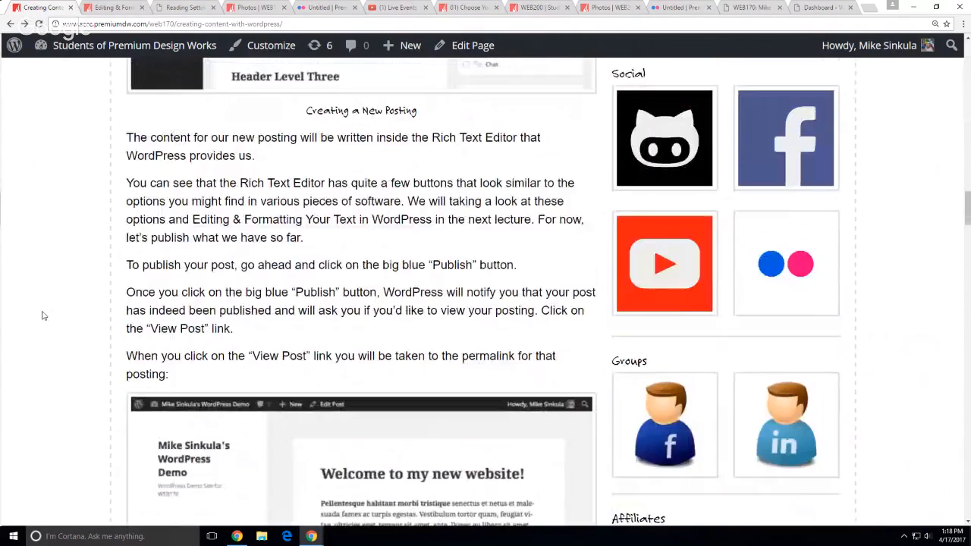
{"action": "scroll", "coordinate": [43, 315], "scroll_direction": "down", "scroll_amount": 10}
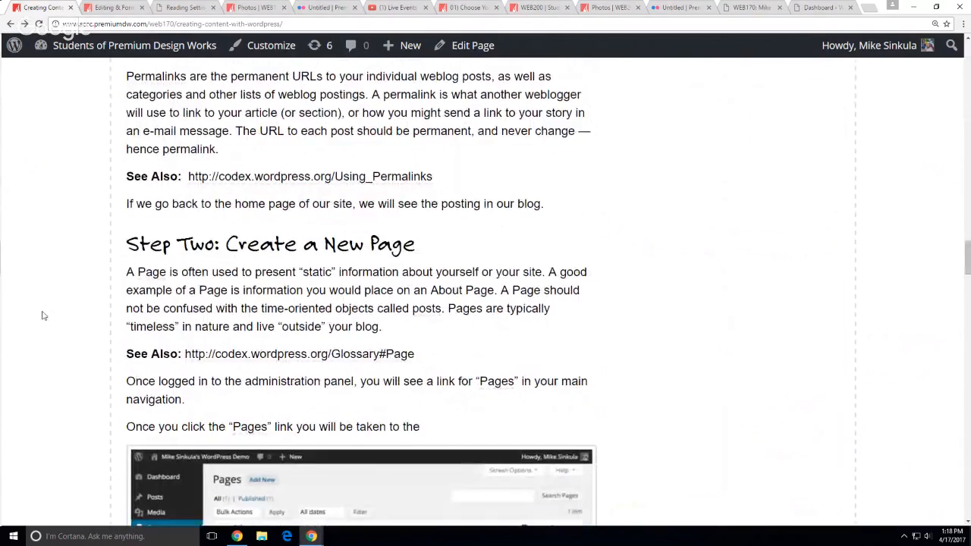
{"action": "left_click_drag", "start_coordinate": [316, 197], "coordinate": [678, 294]}
{"action": "scroll", "coordinate": [516, 311], "scroll_direction": "down", "scroll_amount": 3}
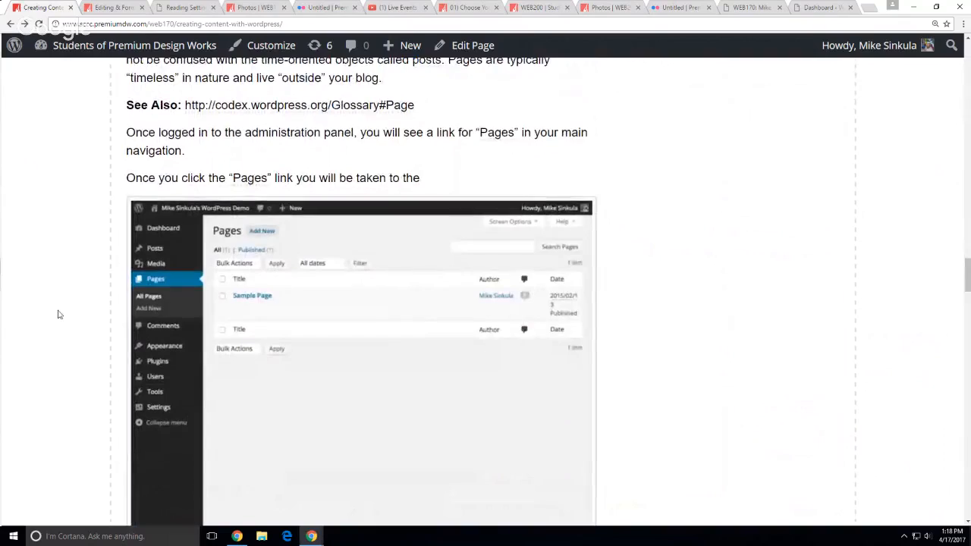
{"action": "scroll", "coordinate": [60, 313], "scroll_direction": "up", "scroll_amount": 4}
{"action": "scroll", "coordinate": [60, 312], "scroll_direction": "up", "scroll_amount": 18}
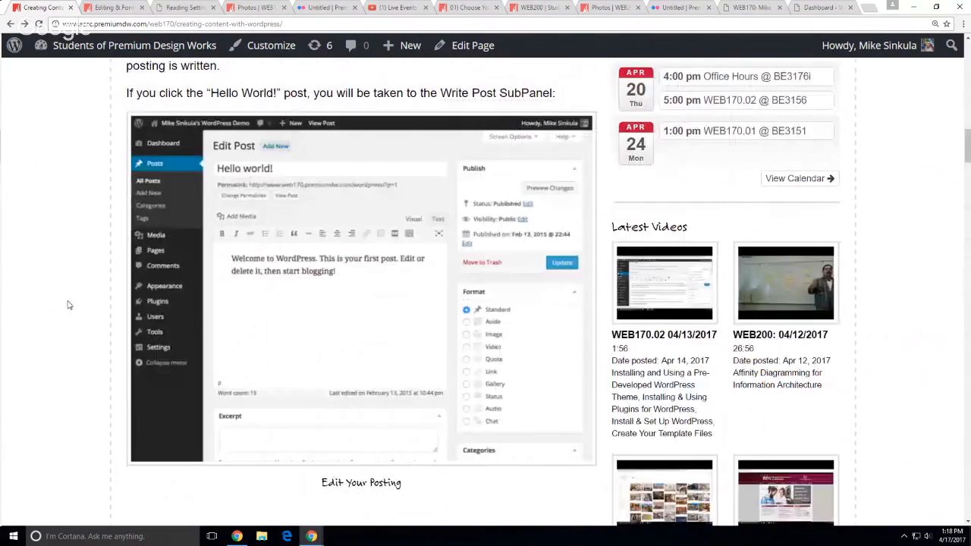
{"action": "scroll", "coordinate": [67, 305], "scroll_direction": "up", "scroll_amount": 10}
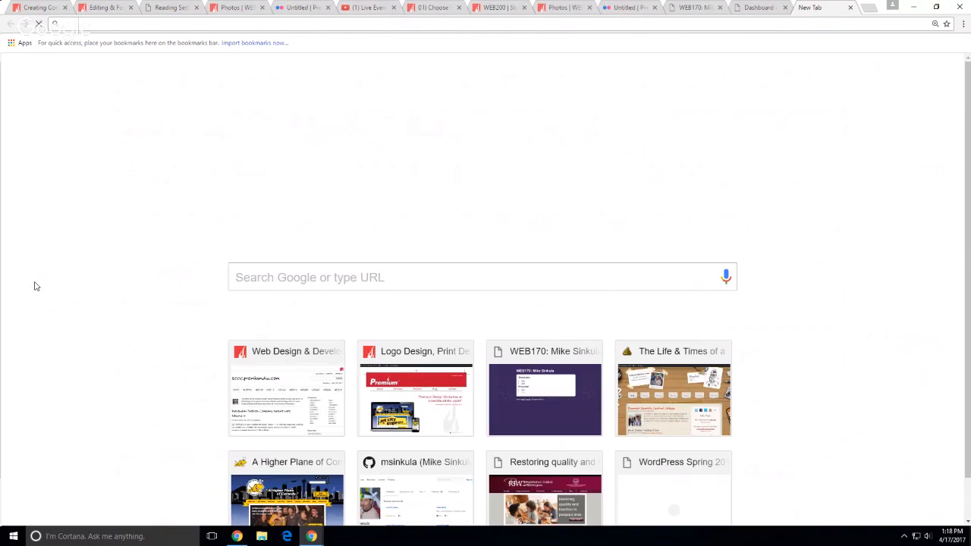
Search Google for 'html-ipsum' and open both htmlipsum.com and the WebpageFX HTML-Ipsum results
{"action": "type", "text": "html"}
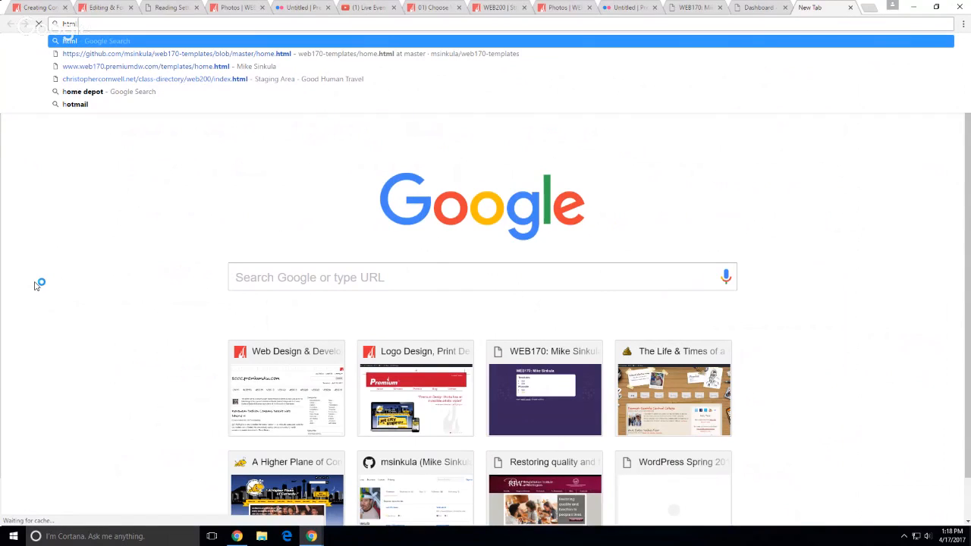
{"action": "type", "text": "-i"}
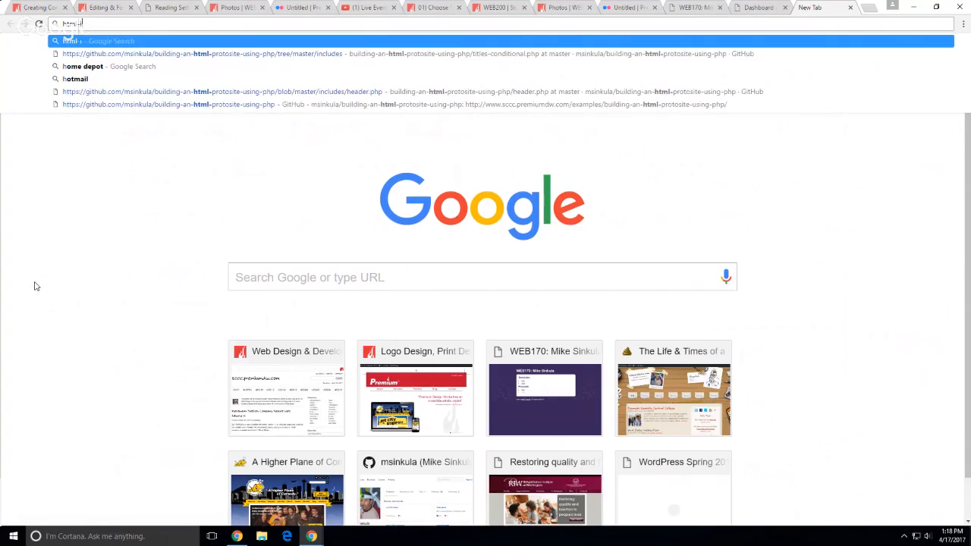
{"action": "type", "text": "psum"}
{"action": "key", "text": "Return"}
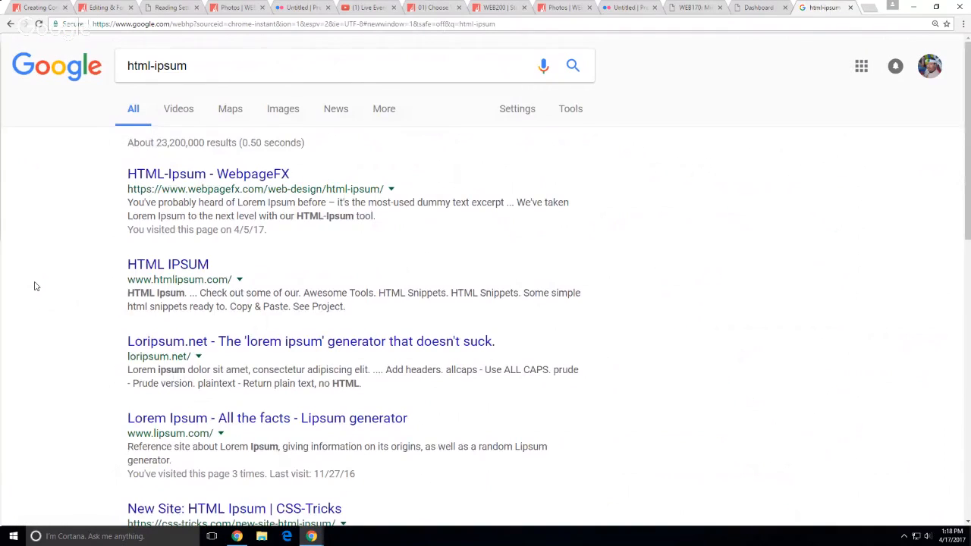
{"action": "left_click", "coordinate": [156, 267]}
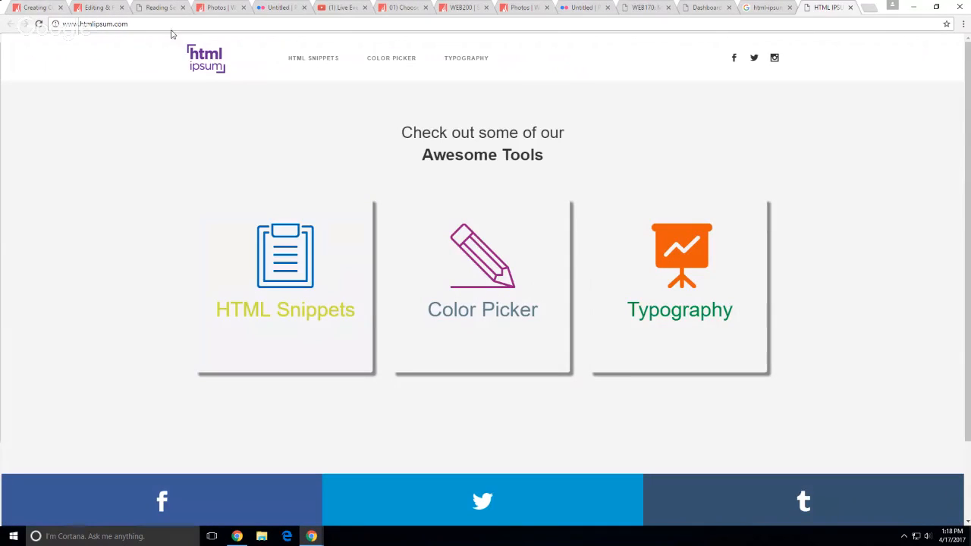
{"action": "left_click", "coordinate": [768, 6]}
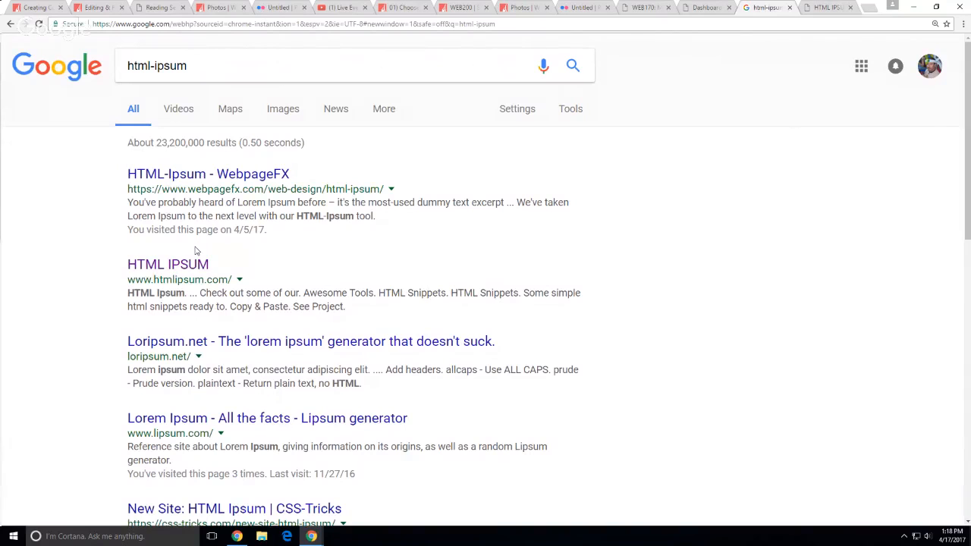
{"action": "left_click", "coordinate": [198, 174]}
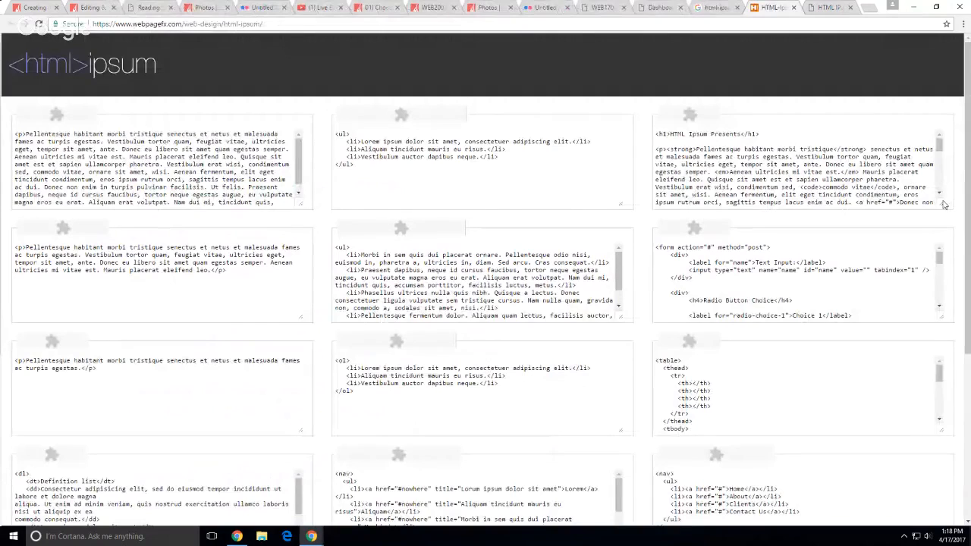
Enlarge the HTML-Ipsum sample code box, select all its markup, and go to the demo Dashboard
{"action": "left_click_drag", "start_coordinate": [944, 206], "coordinate": [938, 465]}
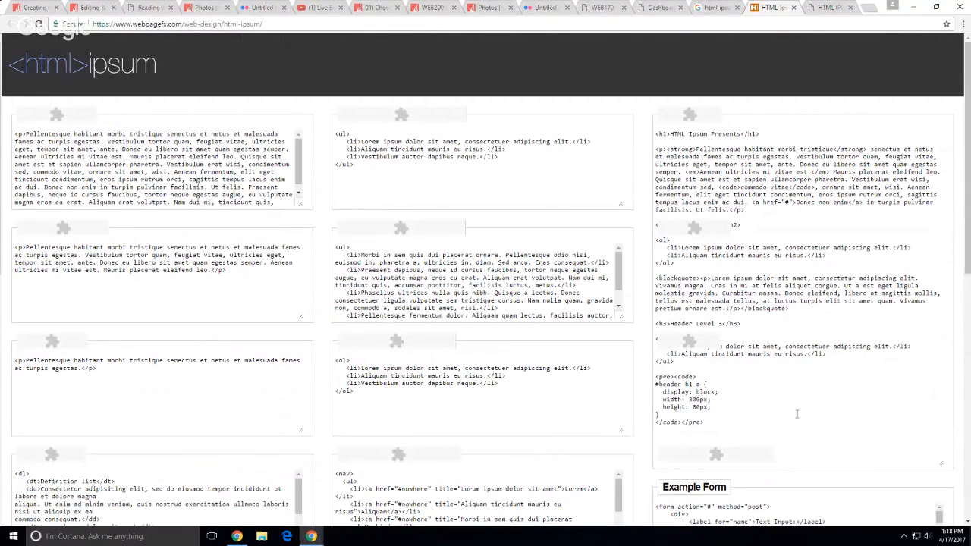
{"action": "scroll", "coordinate": [773, 420], "scroll_direction": "down", "scroll_amount": 1}
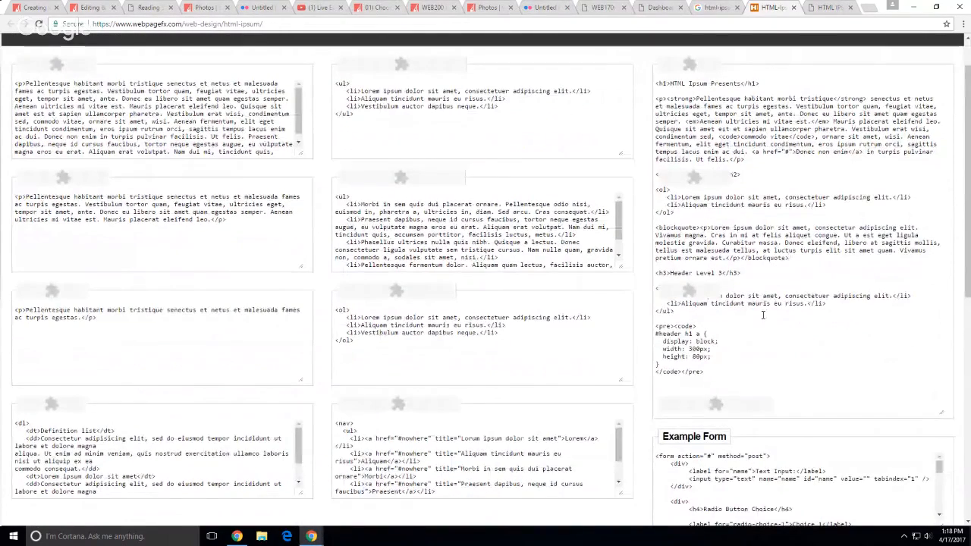
{"action": "scroll", "coordinate": [764, 315], "scroll_direction": "up", "scroll_amount": 1}
{"action": "left_click", "coordinate": [802, 317]}
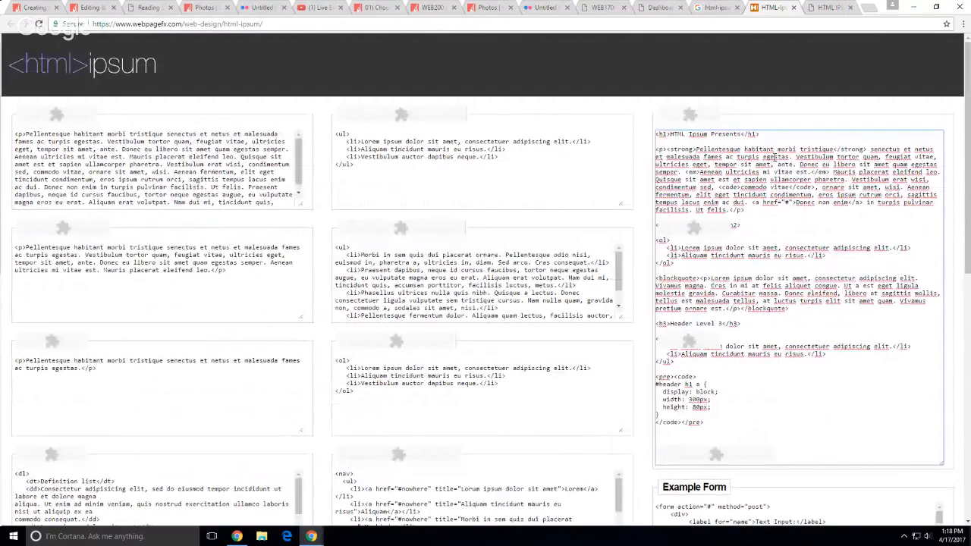
{"action": "left_click_drag", "start_coordinate": [728, 417], "coordinate": [647, 129]}
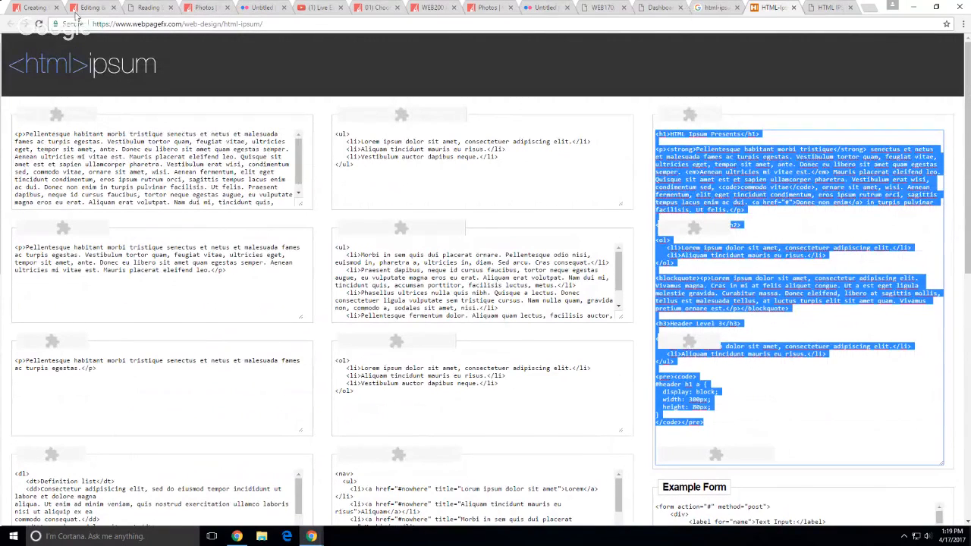
{"action": "left_click", "coordinate": [603, 9]}
{"action": "left_click", "coordinate": [668, 10]}
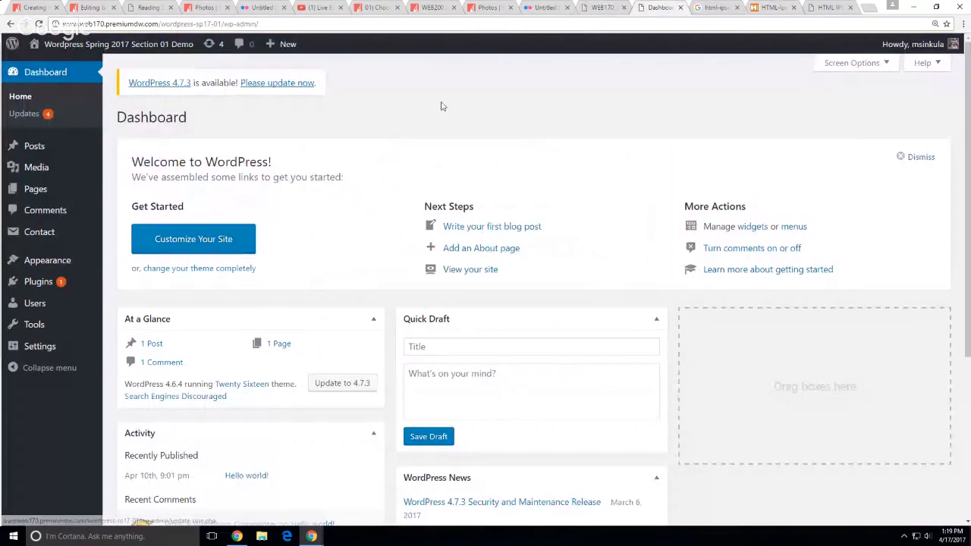
Start a new post from the + New menu on the Section 01 demo site
{"action": "mouse_move", "coordinate": [278, 41]}
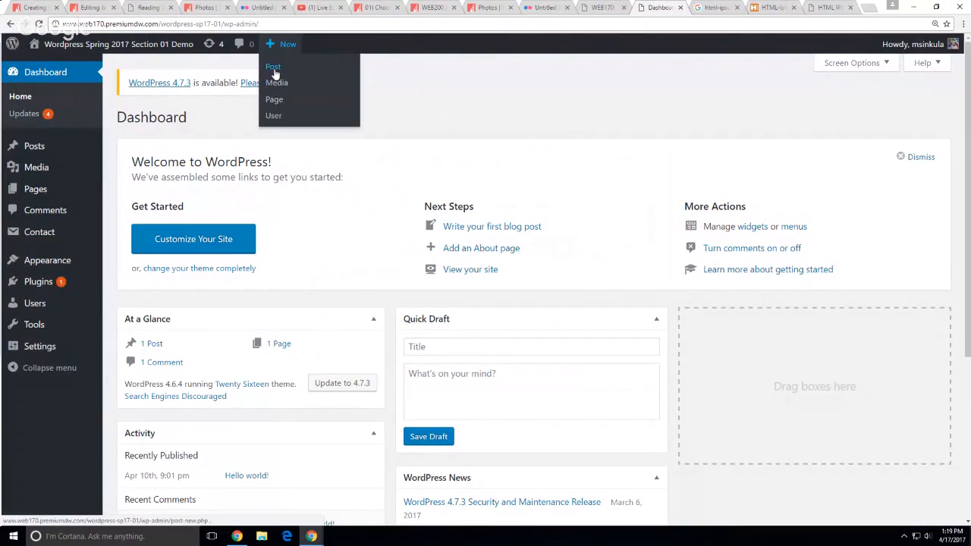
{"action": "left_click", "coordinate": [274, 72]}
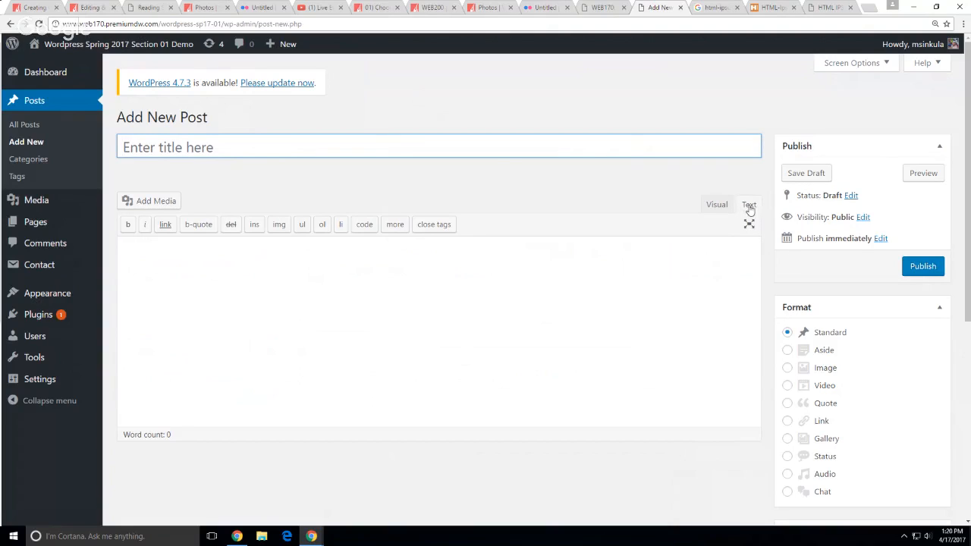
Write 'This is a demo' in the visual editor and title the post 'First Demo Posting'
{"action": "left_click", "coordinate": [713, 208]}
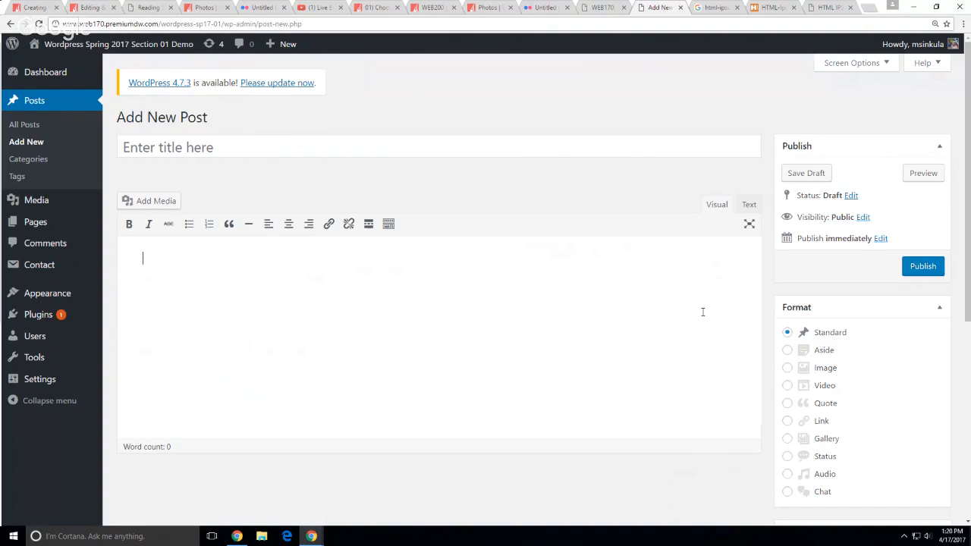
{"action": "type", "text": "This is a demo."}
{"action": "left_click", "coordinate": [312, 154]}
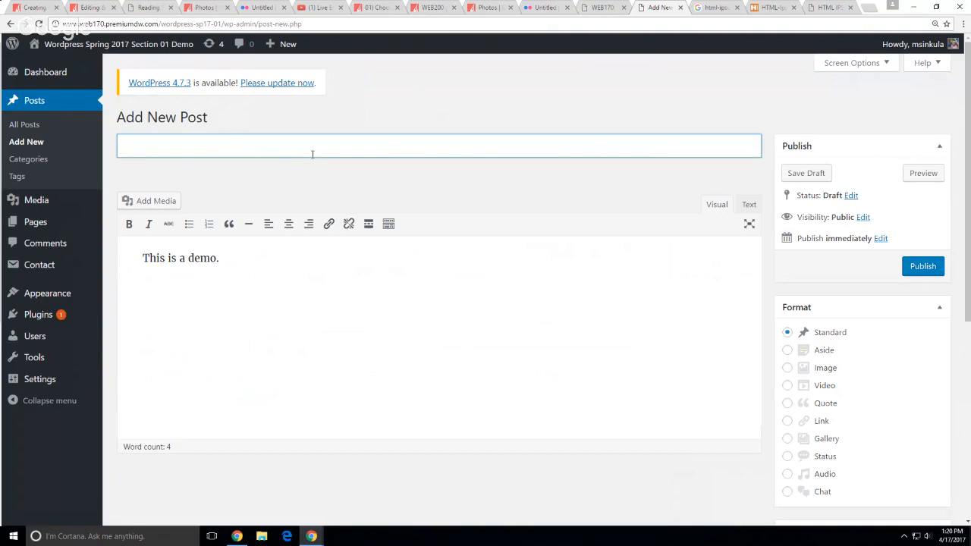
{"action": "type", "text": "First Demo Posting"}
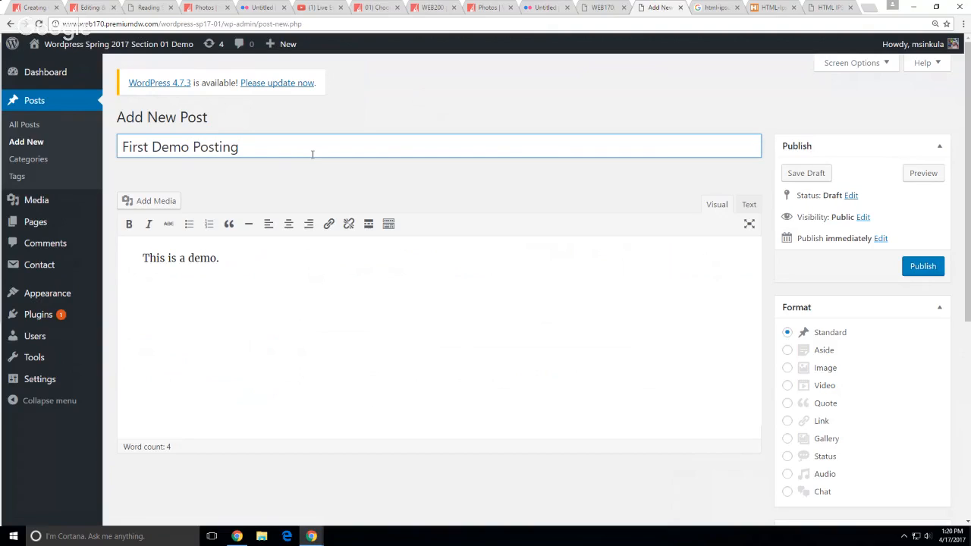
{"action": "left_click", "coordinate": [392, 396]}
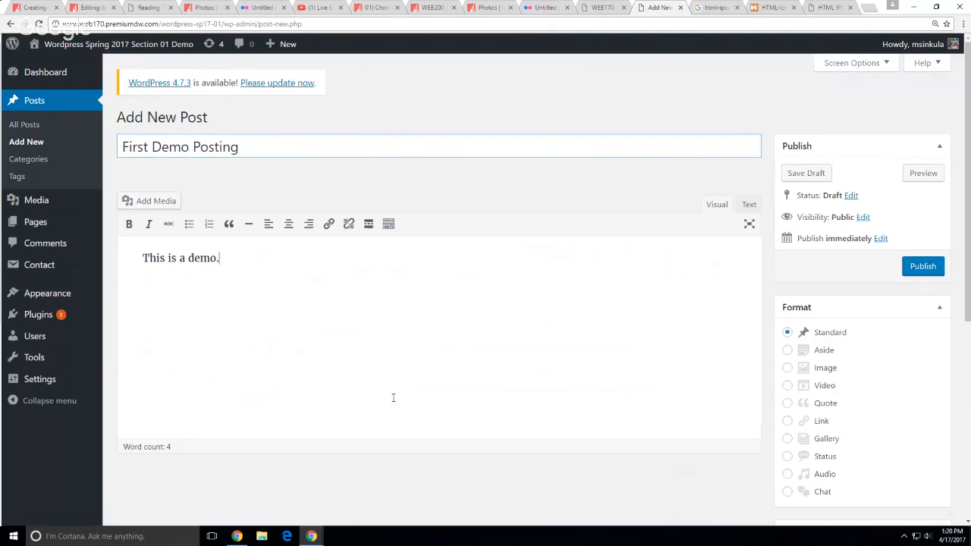
{"action": "scroll", "coordinate": [713, 313], "scroll_direction": "down", "scroll_amount": 1}
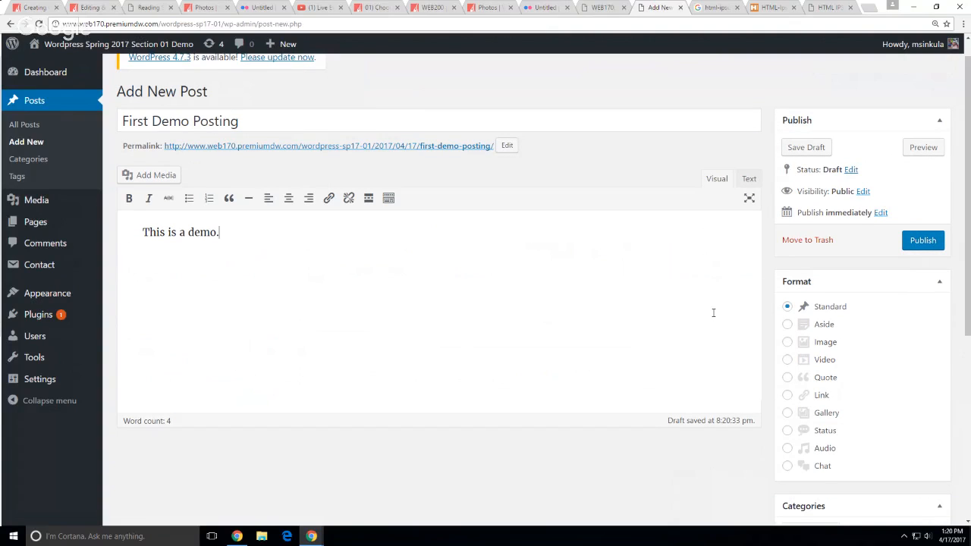
{"action": "scroll", "coordinate": [713, 313], "scroll_direction": "down", "scroll_amount": 3}
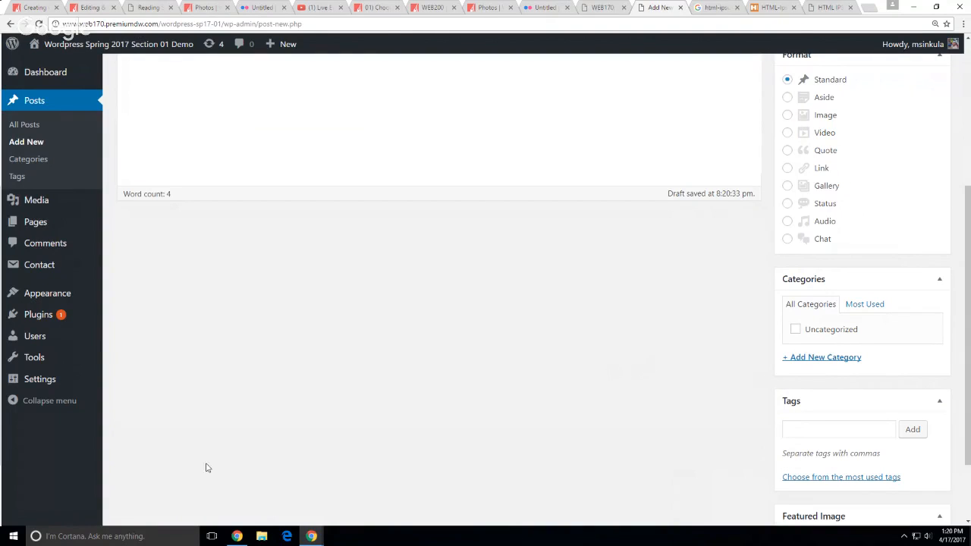
Open the demo site's Reading Settings in a new tab and switch to it
{"action": "mouse_move", "coordinate": [54, 304]}
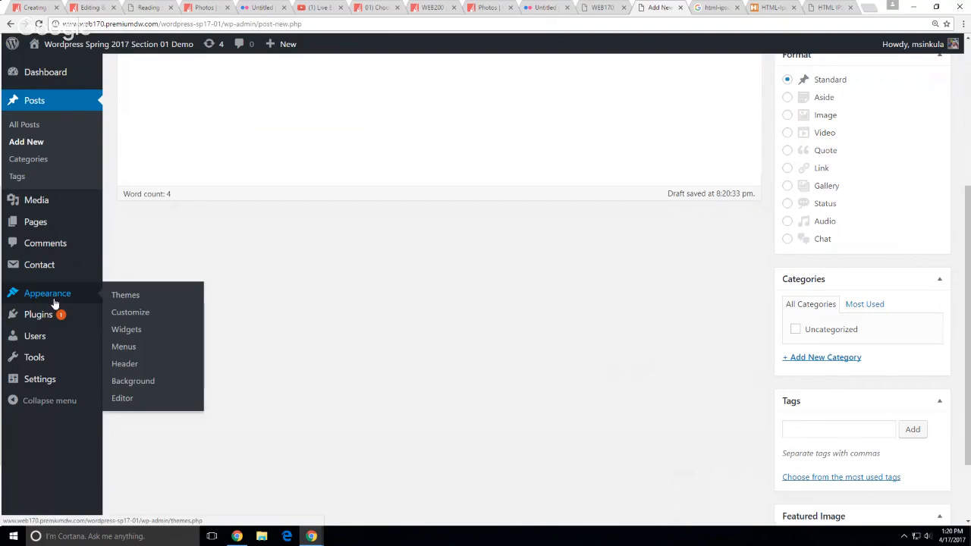
{"action": "mouse_move", "coordinate": [21, 368]}
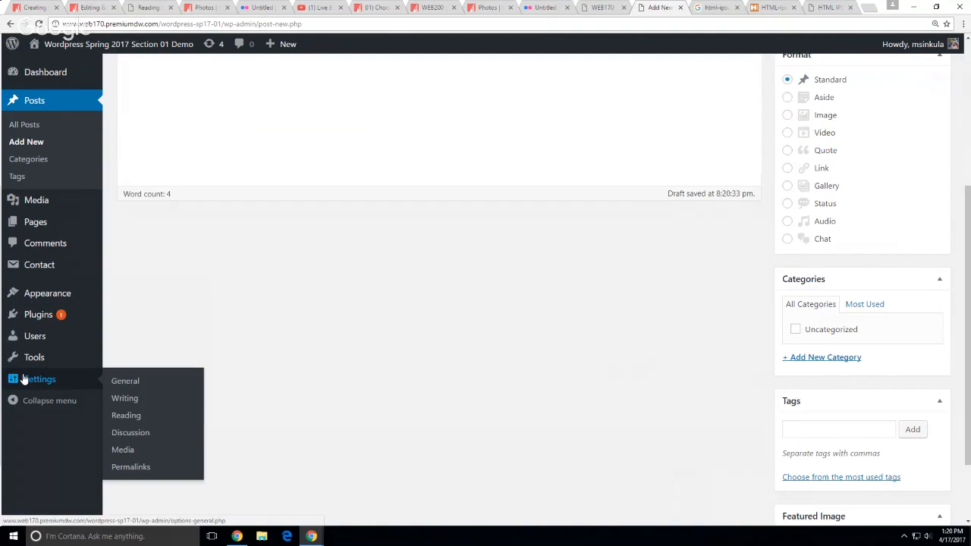
{"action": "middle_click", "coordinate": [130, 419]}
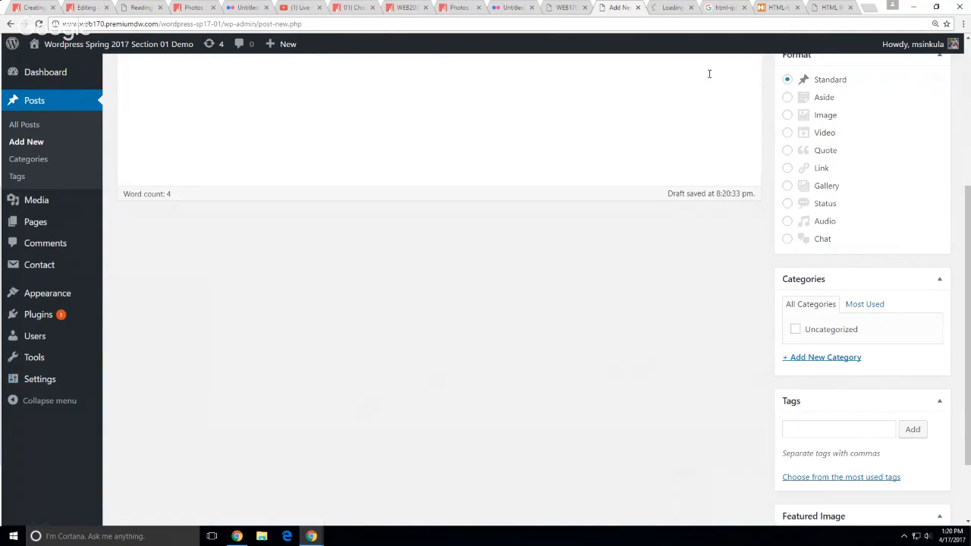
{"action": "left_click", "coordinate": [672, 9]}
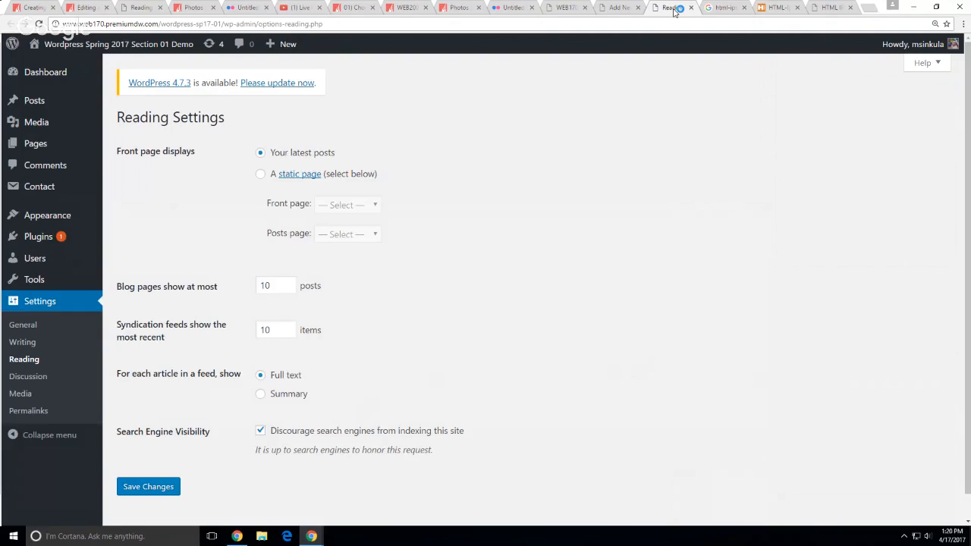
Look through Discussion and Writing settings, checking the Default Post Category choices
{"action": "left_click", "coordinate": [30, 377]}
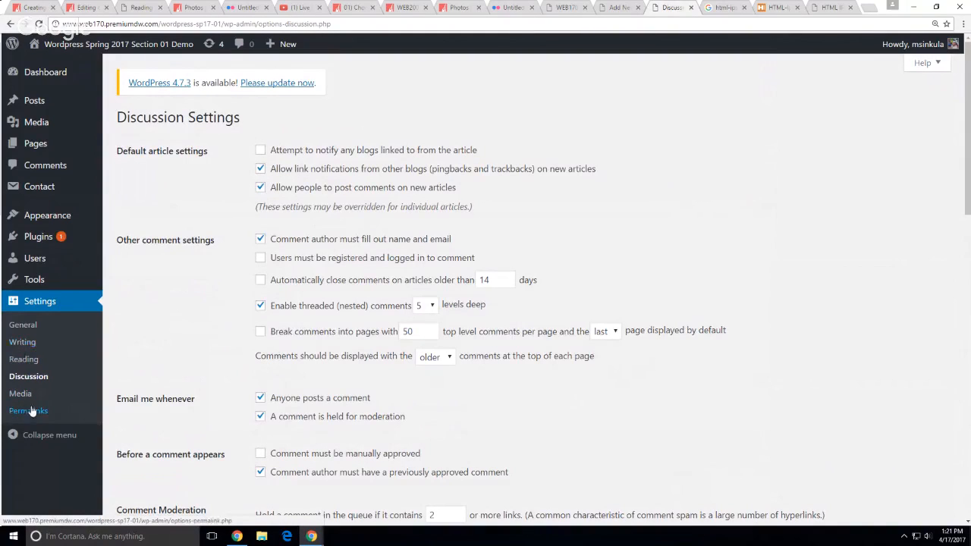
{"action": "left_click", "coordinate": [22, 343]}
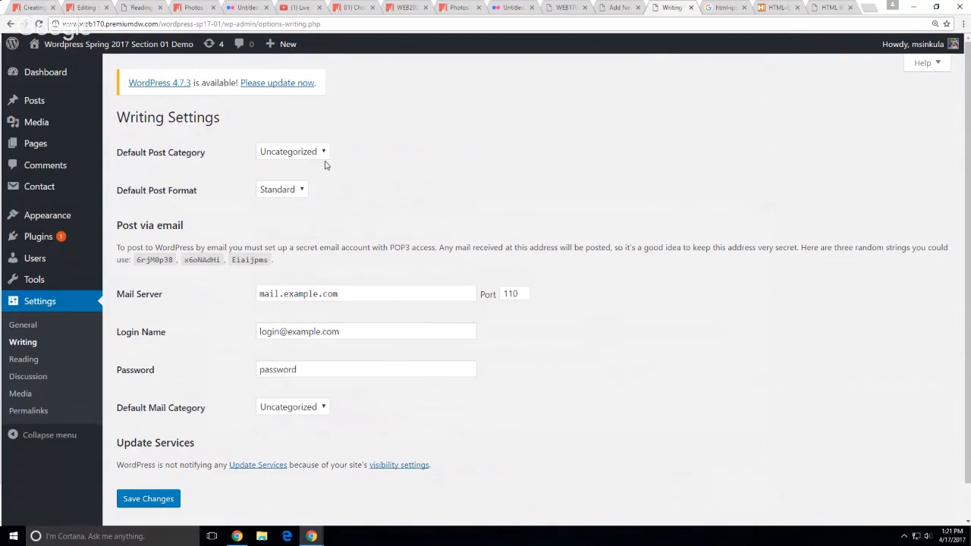
{"action": "left_click", "coordinate": [290, 152]}
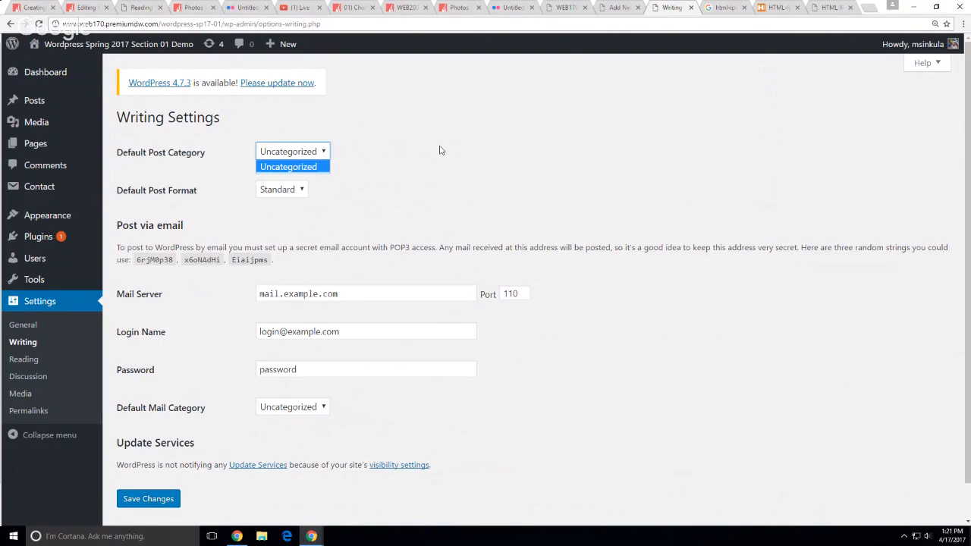
{"action": "left_click", "coordinate": [441, 151]}
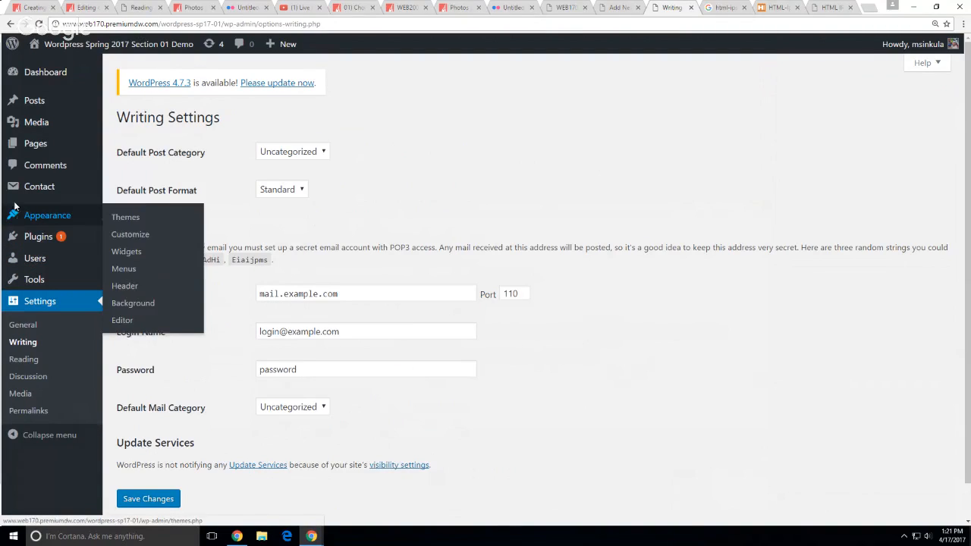
{"action": "mouse_move", "coordinate": [34, 104]}
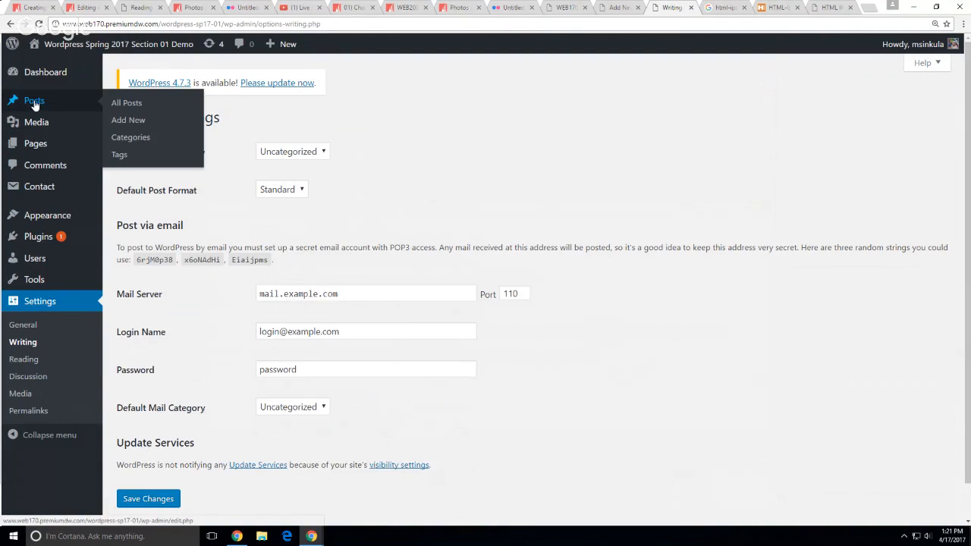
Enter 'News' as a new category name, then return to the Creating Content with WordPress lecture
{"action": "left_click", "coordinate": [130, 138]}
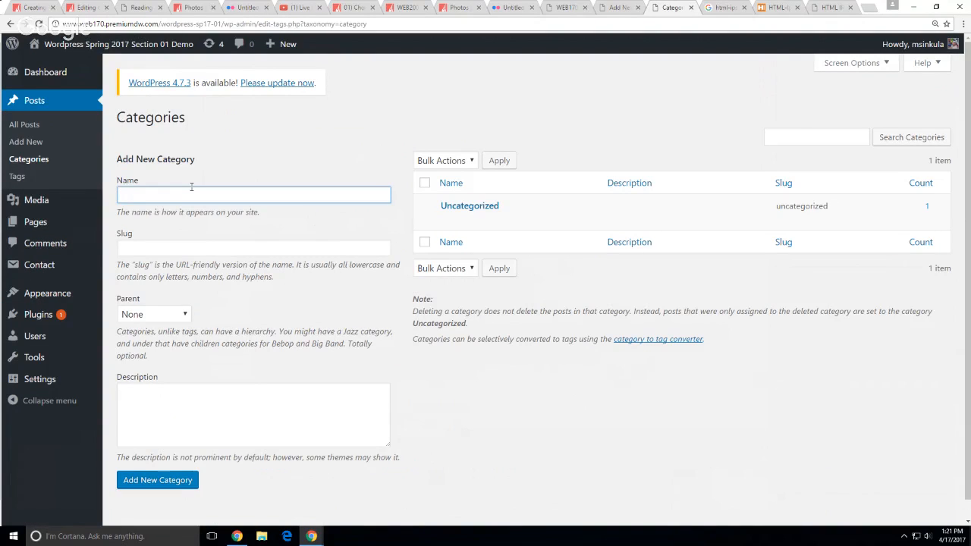
{"action": "type", "text": "News"}
{"action": "key", "text": "Tab"}
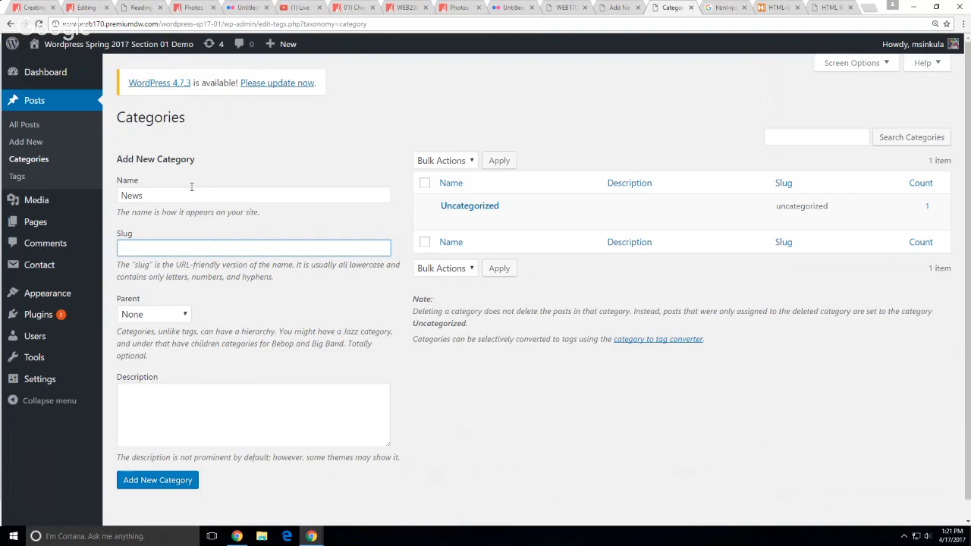
{"action": "scroll", "coordinate": [324, 296], "scroll_direction": "down", "scroll_amount": 1}
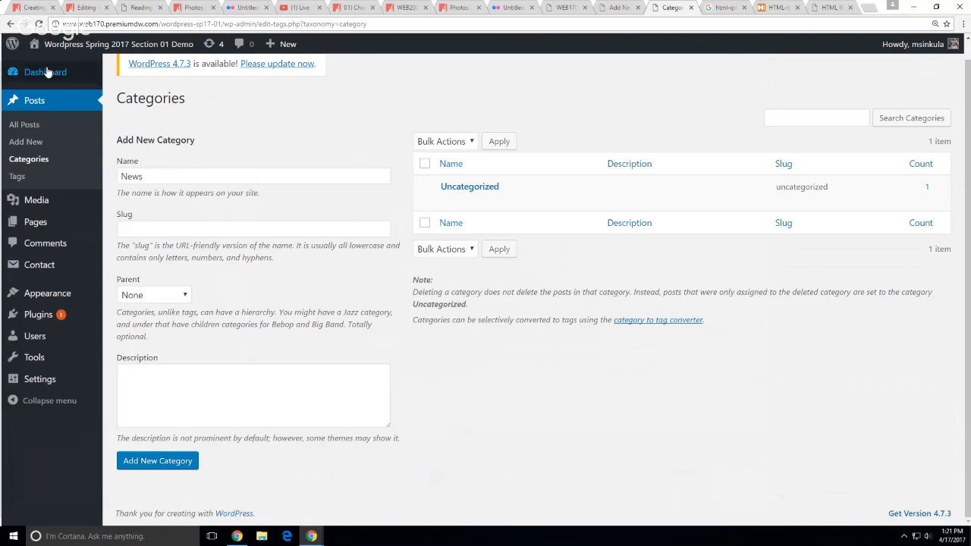
{"action": "left_click", "coordinate": [35, 9]}
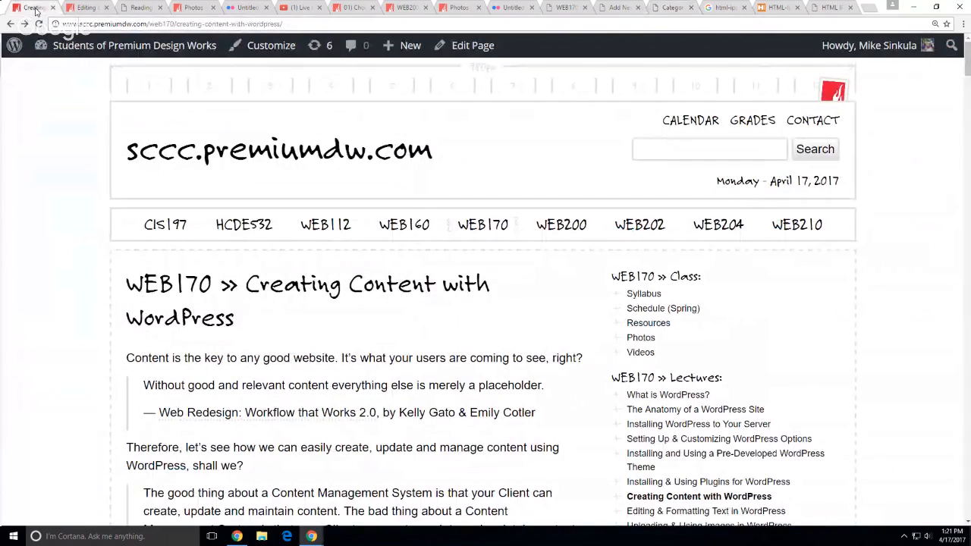
From the course home page, open the 'Non-Profits, Artists and Educators…' post in the editor
{"action": "scroll", "coordinate": [44, 250], "scroll_direction": "down", "scroll_amount": 1}
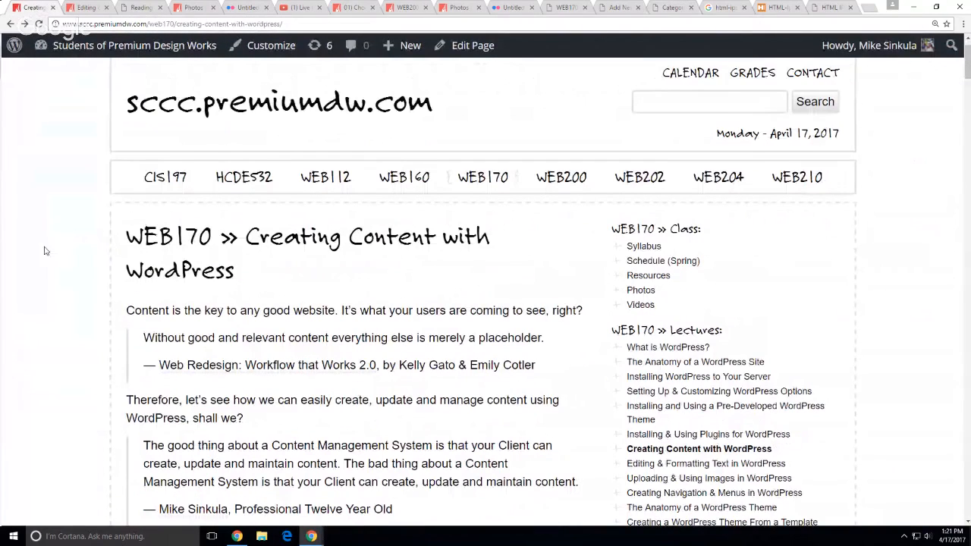
{"action": "scroll", "coordinate": [296, 160], "scroll_direction": "up", "scroll_amount": 1}
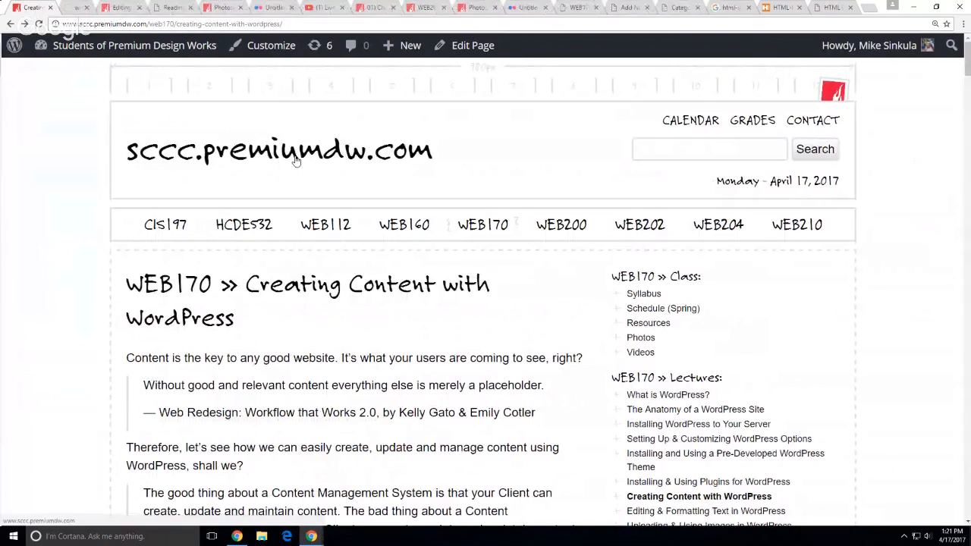
{"action": "left_click", "coordinate": [296, 161]}
{"action": "scroll", "coordinate": [65, 234], "scroll_direction": "down", "scroll_amount": 3}
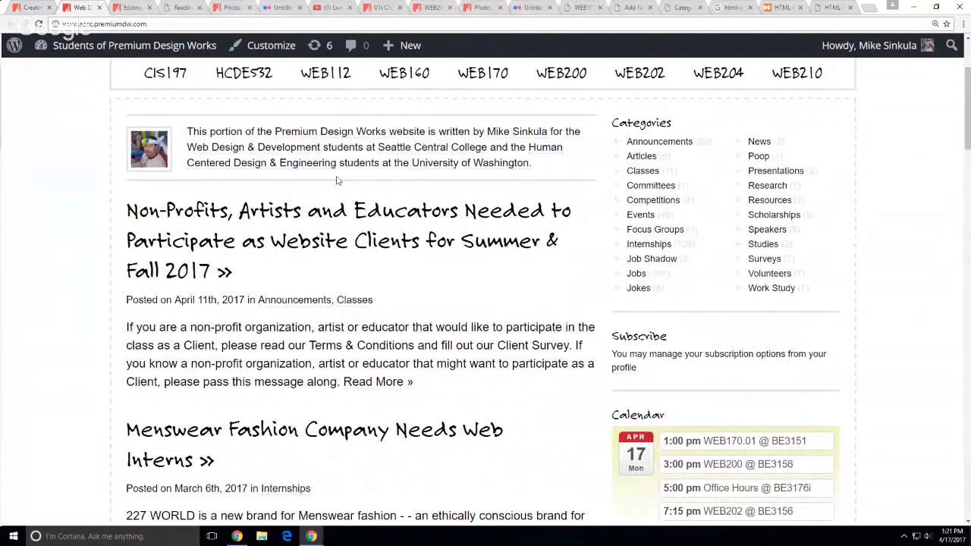
{"action": "left_click", "coordinate": [342, 243]}
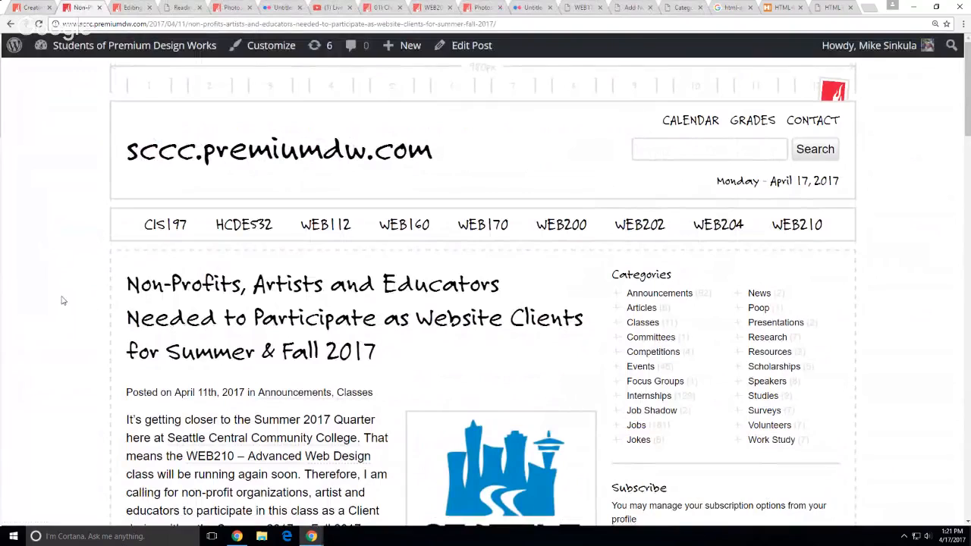
{"action": "scroll", "coordinate": [52, 292], "scroll_direction": "down", "scroll_amount": 2}
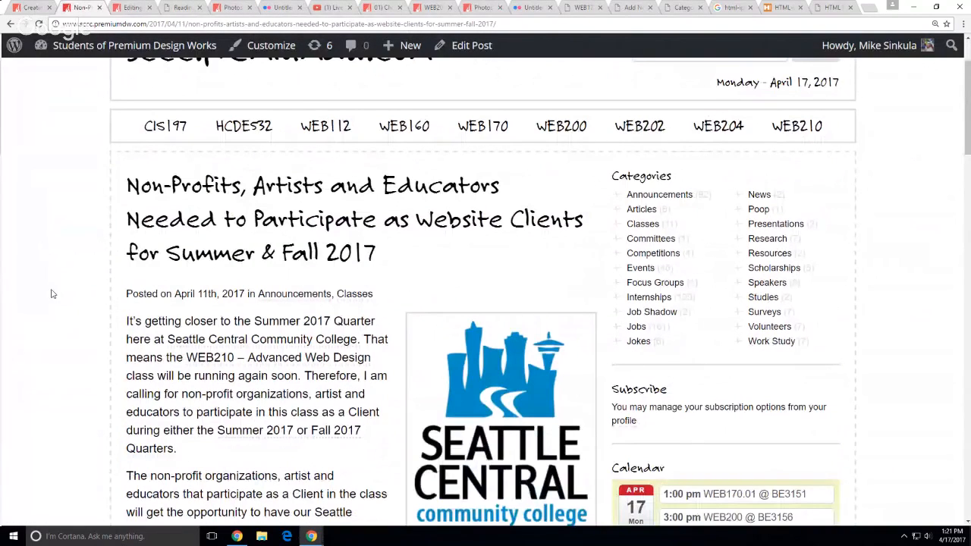
{"action": "scroll", "coordinate": [52, 294], "scroll_direction": "down", "scroll_amount": 2}
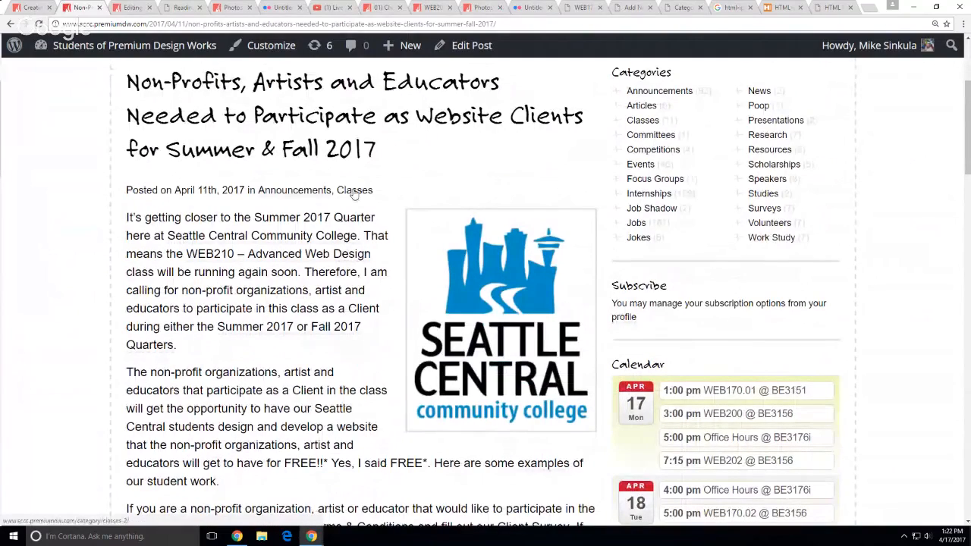
{"action": "scroll", "coordinate": [902, 301], "scroll_direction": "up", "scroll_amount": 1}
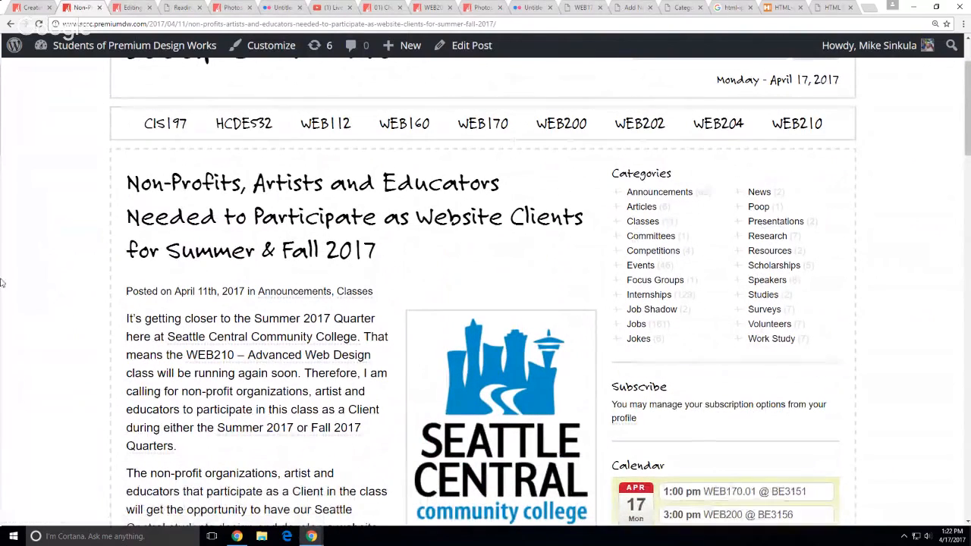
{"action": "left_click", "coordinate": [467, 46]}
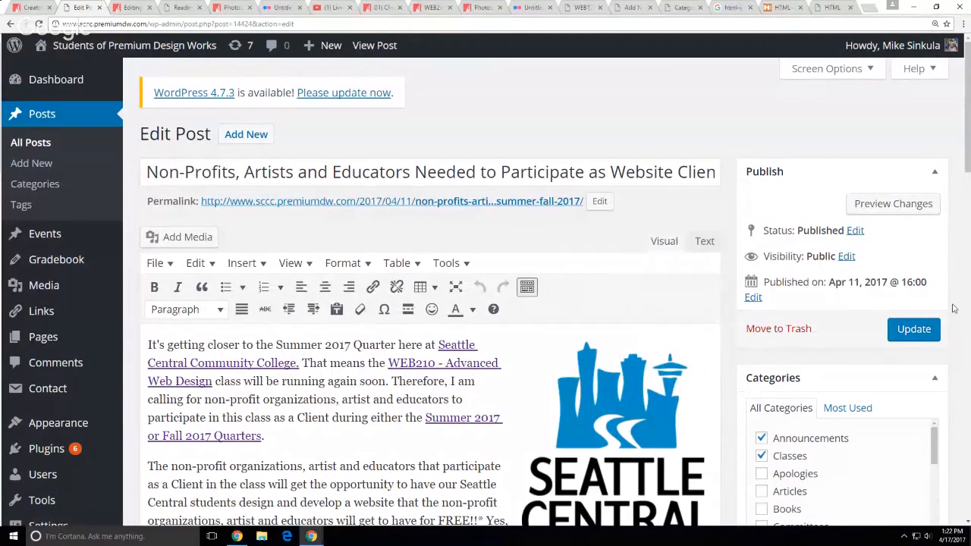
Zoom the editor out, look over the Categories checklist, then return to Reading Settings
{"action": "key", "text": "ctrl+0"}
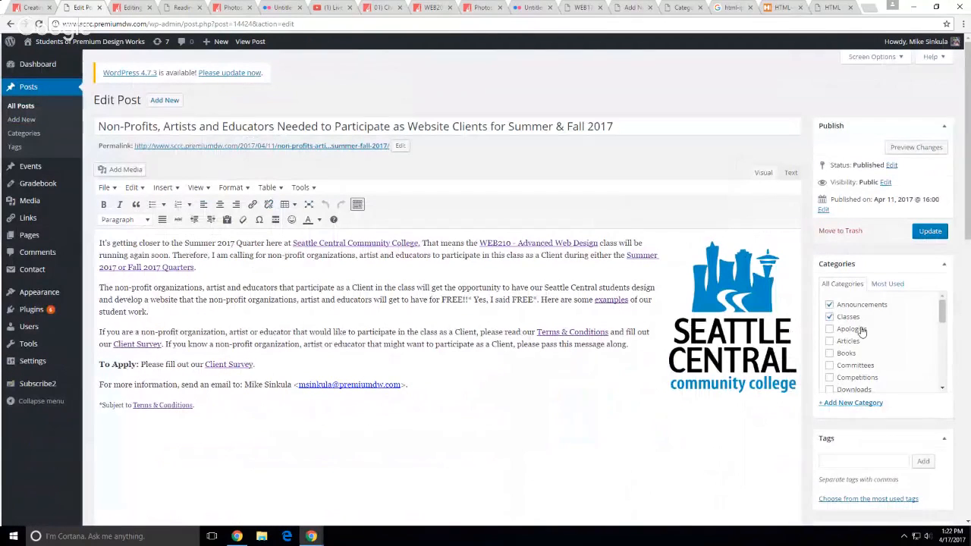
{"action": "scroll", "coordinate": [862, 332], "scroll_direction": "down", "scroll_amount": 2}
{"action": "scroll", "coordinate": [862, 332], "scroll_direction": "down", "scroll_amount": 5}
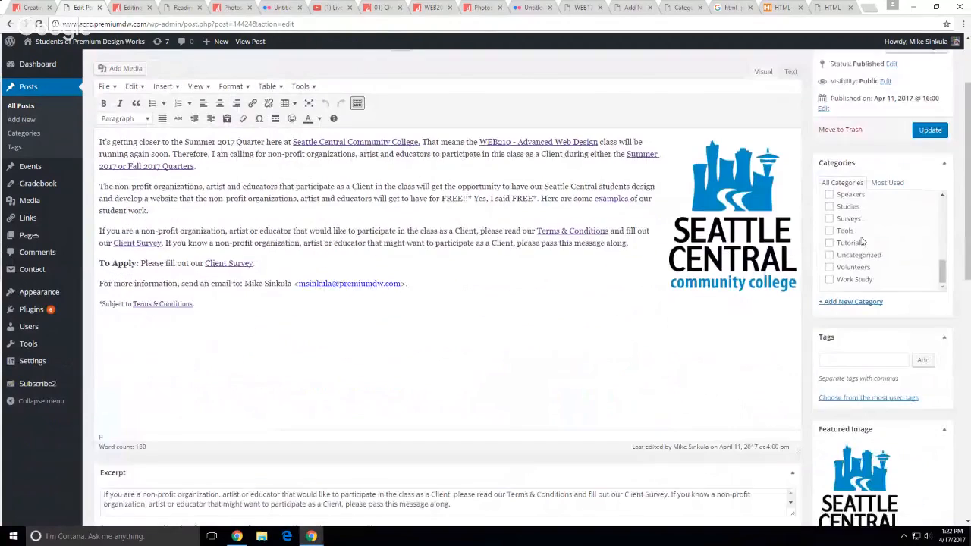
{"action": "scroll", "coordinate": [849, 296], "scroll_direction": "up", "scroll_amount": 2}
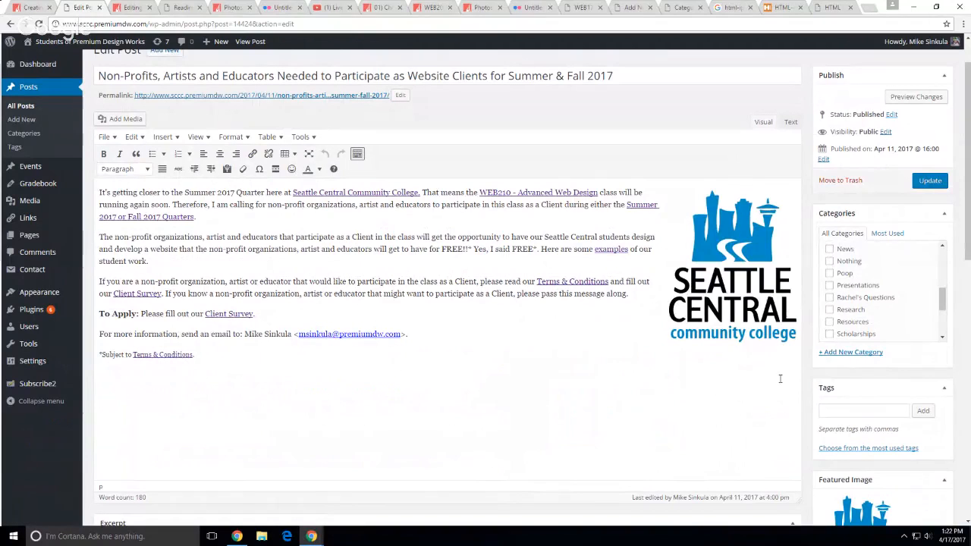
{"action": "left_click", "coordinate": [182, 7]}
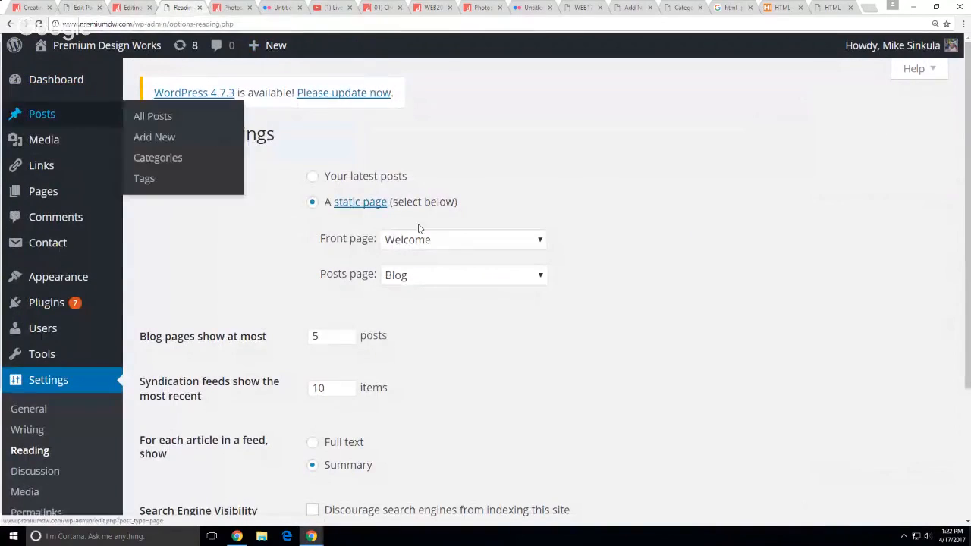
Close the HTML-Ipsum tab, leave the News category slug blank, and go back to the lecture
{"action": "left_click", "coordinate": [834, 7]}
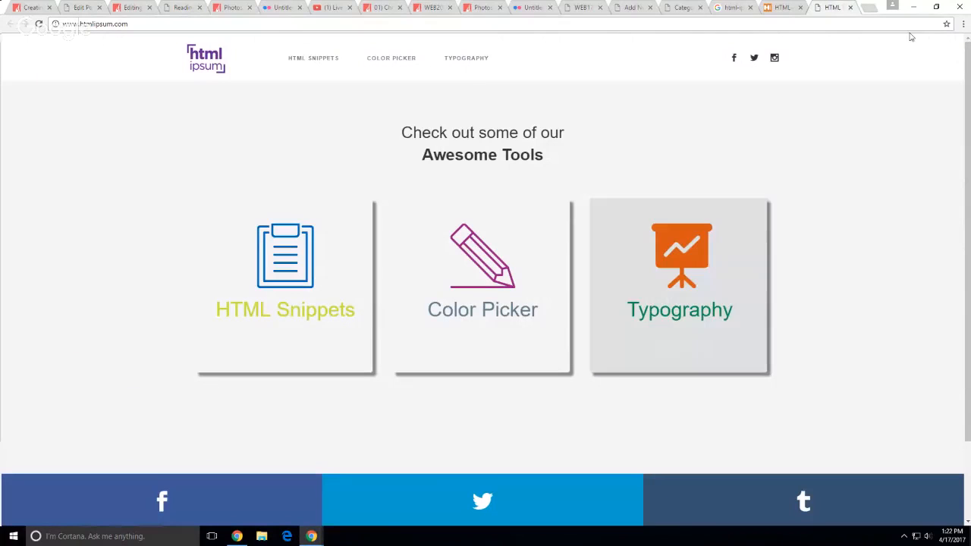
{"action": "left_click", "coordinate": [848, 8]}
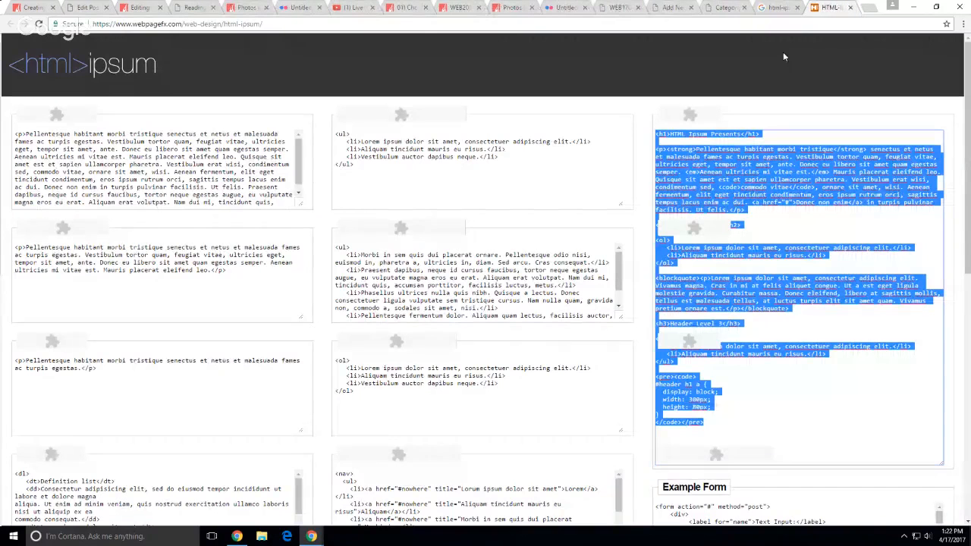
{"action": "left_click", "coordinate": [726, 8]}
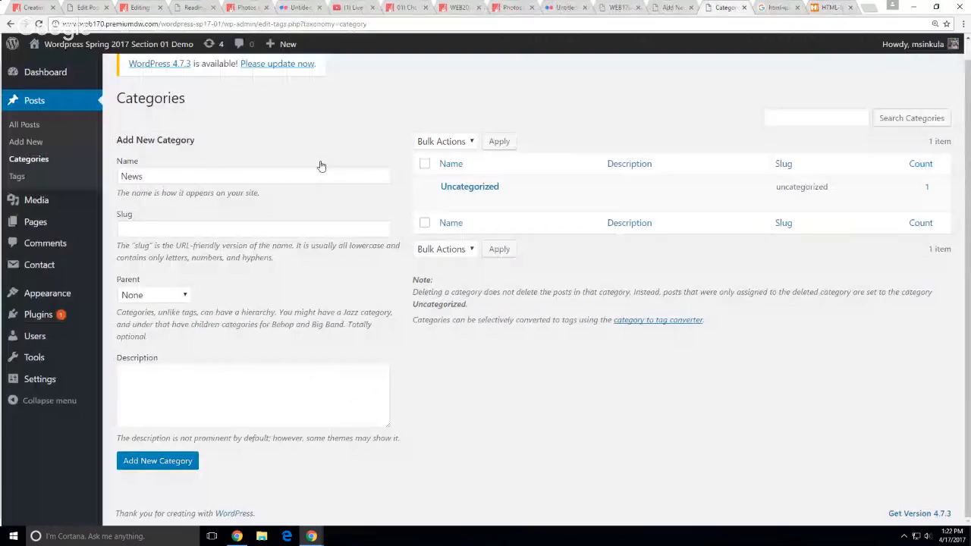
{"action": "left_click", "coordinate": [202, 230]}
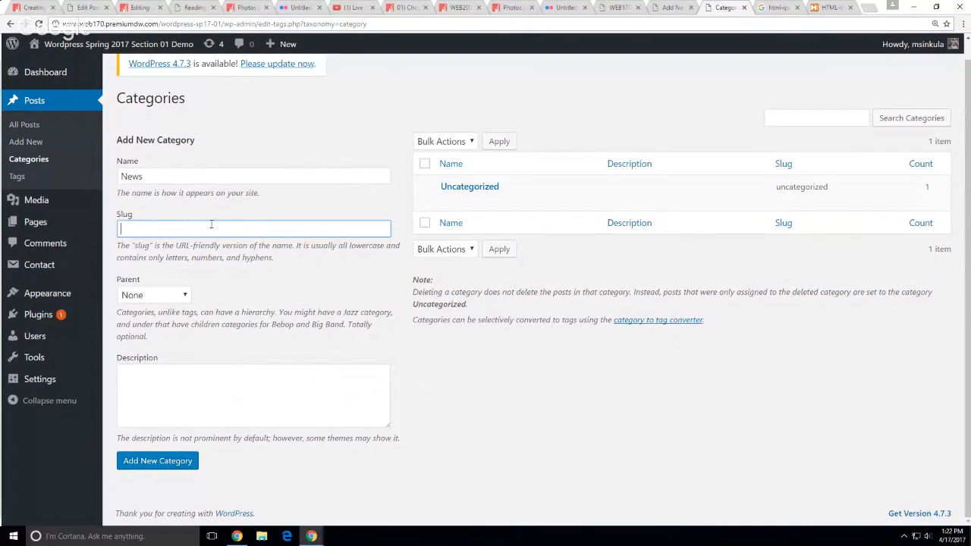
{"action": "left_click", "coordinate": [597, 415]}
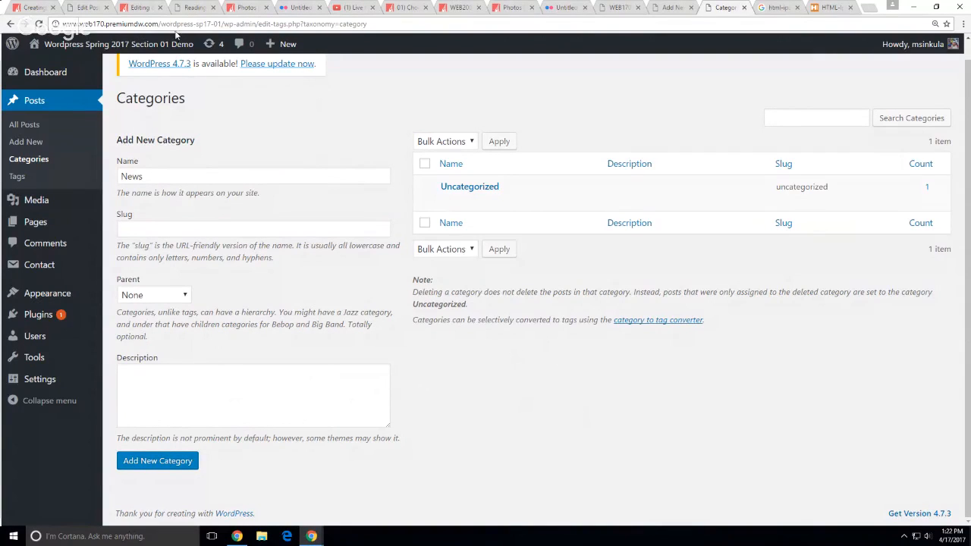
{"action": "left_click", "coordinate": [32, 9]}
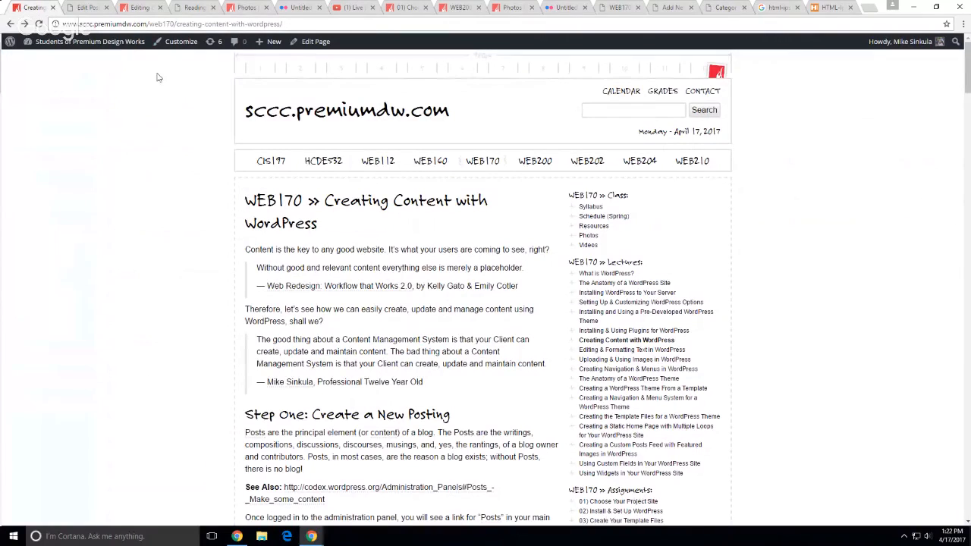
Select the end of the lecture page's URL, then open a new blank browser tab
{"action": "left_click", "coordinate": [183, 25]}
{"action": "left_click", "coordinate": [281, 24]}
{"action": "left_click_drag", "start_coordinate": [281, 24], "coordinate": [176, 23]}
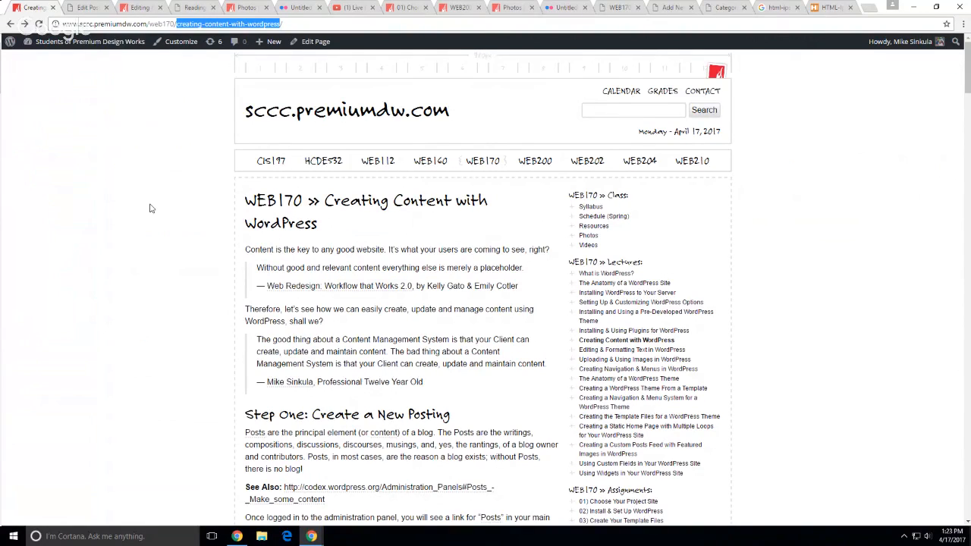
{"action": "left_click", "coordinate": [114, 216]}
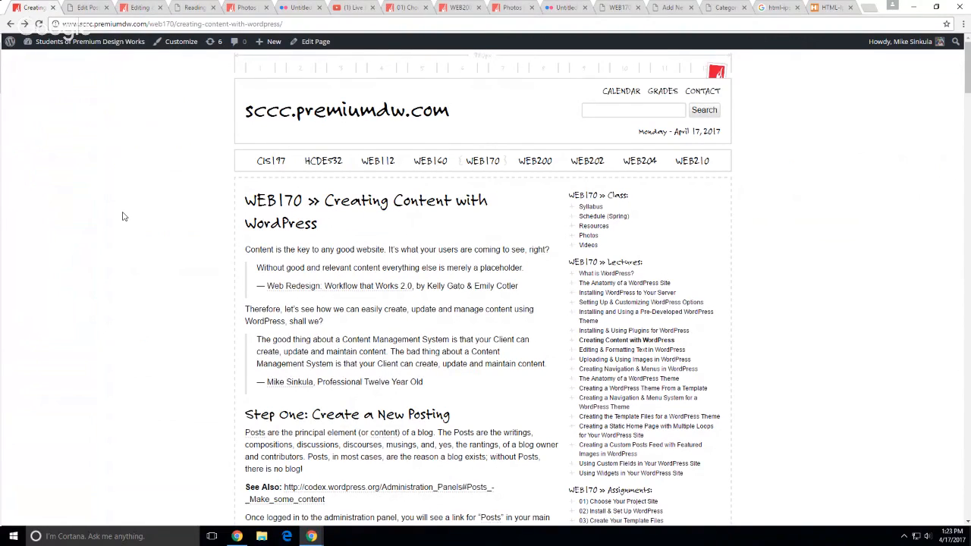
{"action": "key", "text": "ctrl+t"}
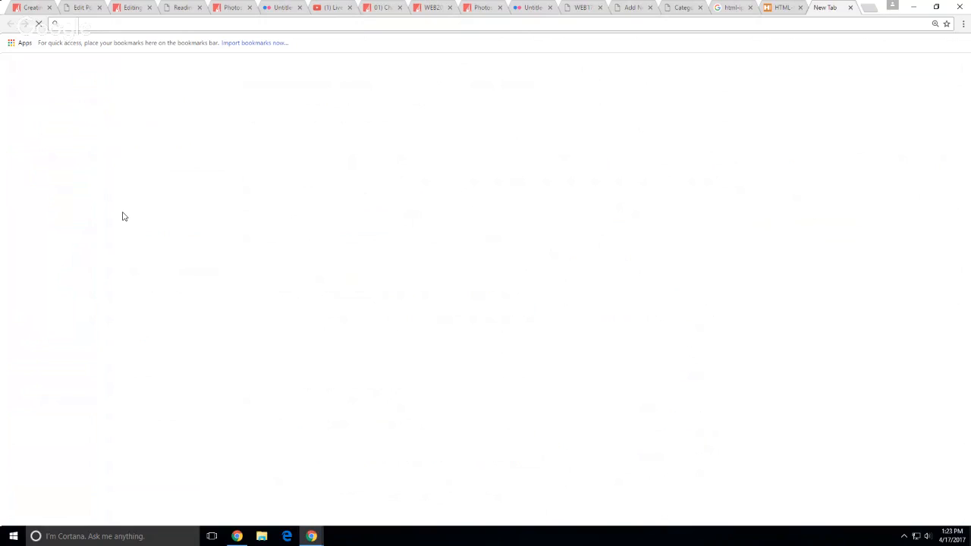
Search Google for 'wp query posts' and open the query_posts() developer reference result
{"action": "type", "text": "wp "}
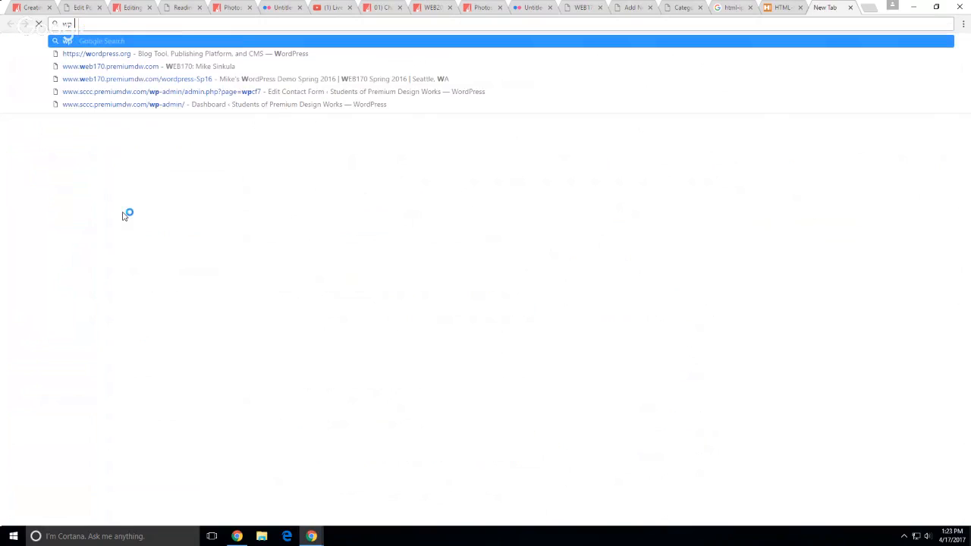
{"action": "type", "text": "query posts"}
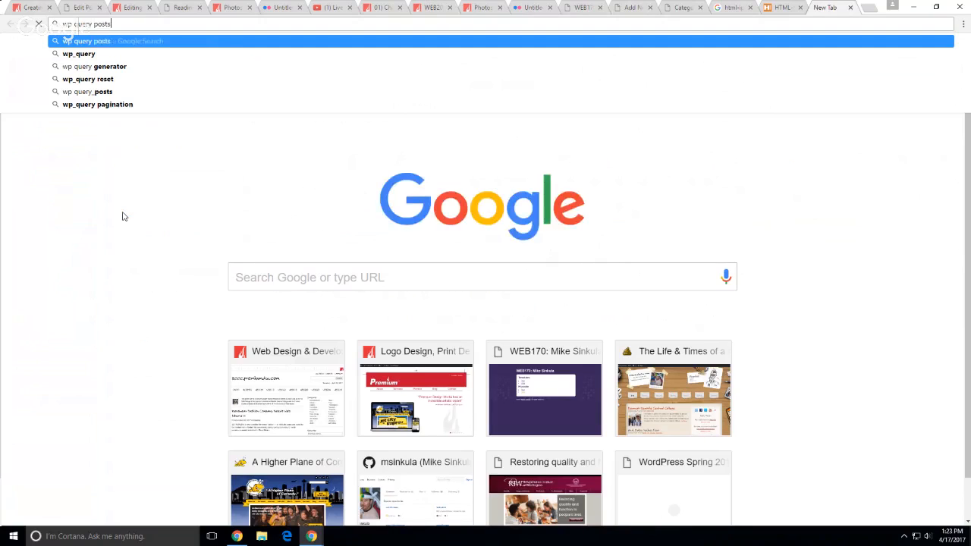
{"action": "key", "text": "Return"}
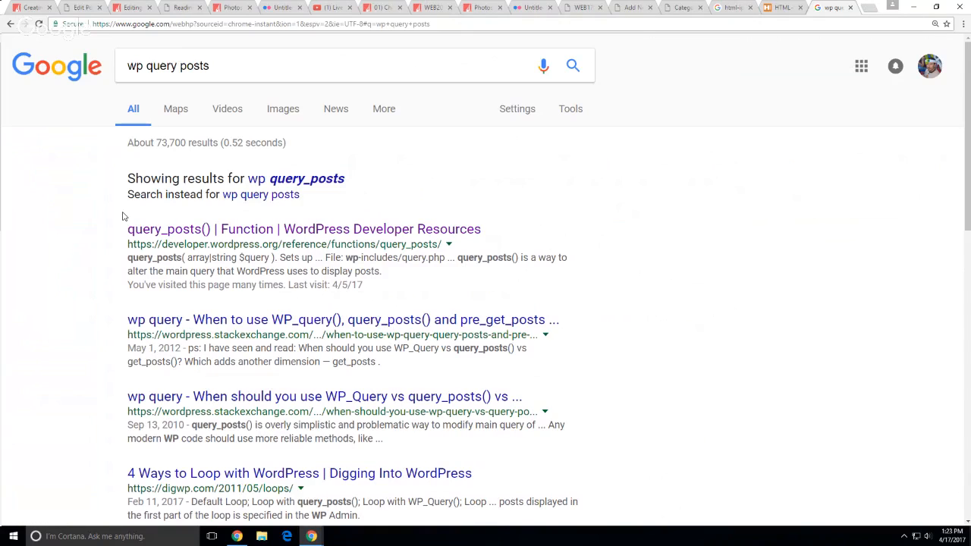
{"action": "left_click", "coordinate": [136, 231]}
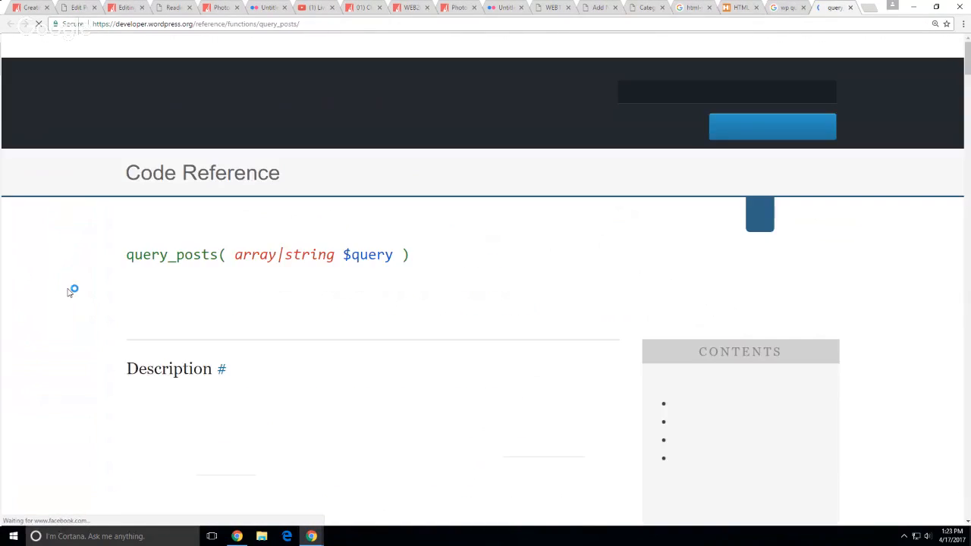
Highlight the query_posts function name at the top of the code reference
{"action": "scroll", "coordinate": [66, 299], "scroll_direction": "down", "scroll_amount": 2}
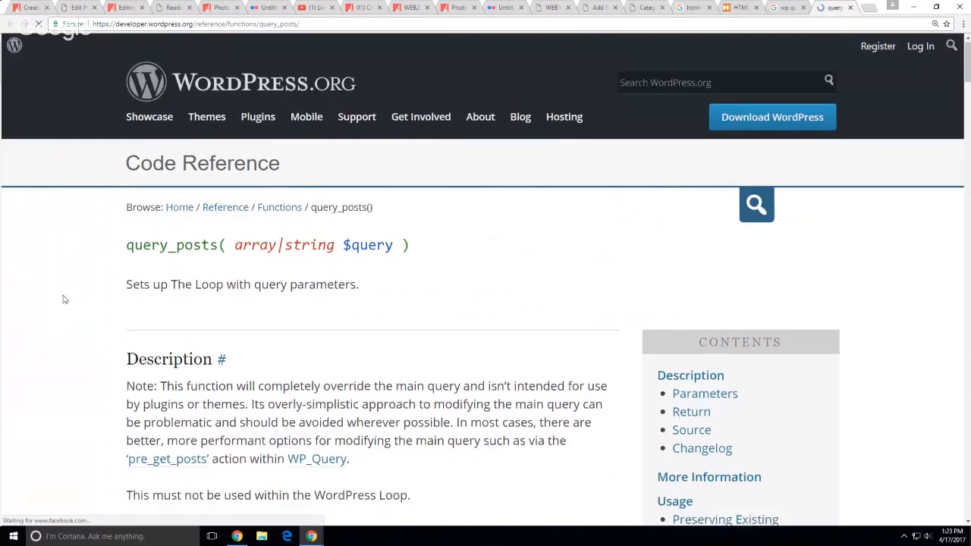
{"action": "left_click_drag", "start_coordinate": [66, 299], "coordinate": [98, 292]}
{"action": "left_click_drag", "start_coordinate": [223, 156], "coordinate": [121, 160]}
{"action": "left_click", "coordinate": [53, 202]}
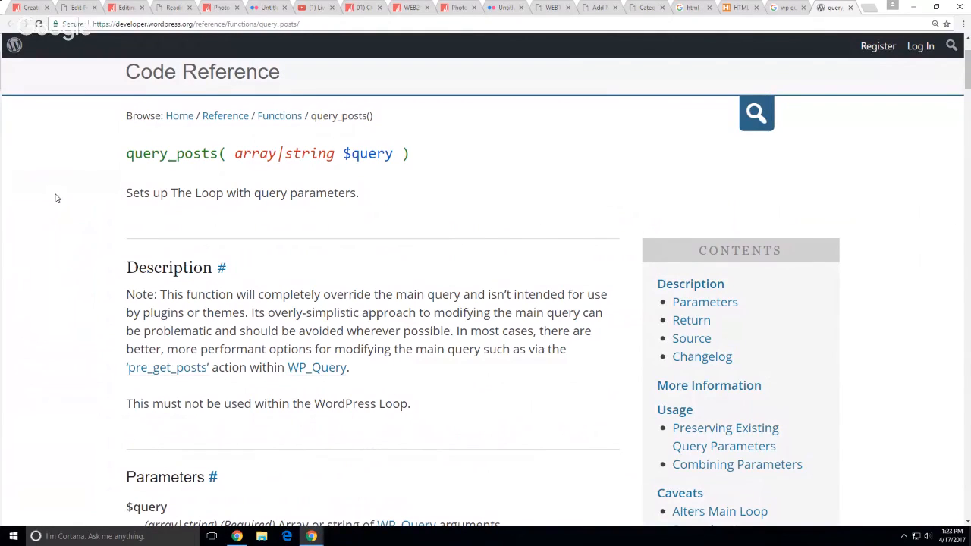
Read down to the Combining Parameters examples, select 'apples', then return to Edit Post
{"action": "scroll", "coordinate": [75, 217], "scroll_direction": "down", "scroll_amount": 7}
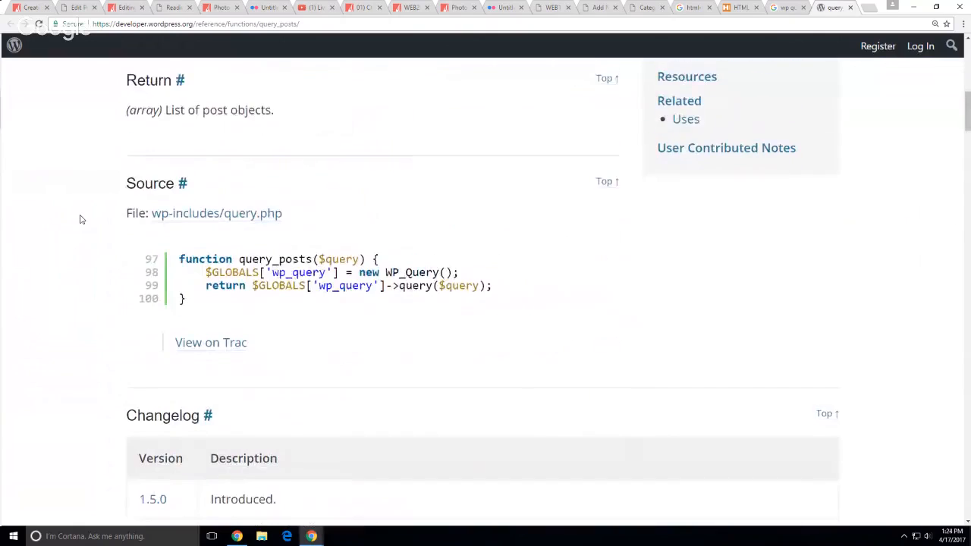
{"action": "scroll", "coordinate": [81, 220], "scroll_direction": "down", "scroll_amount": 9}
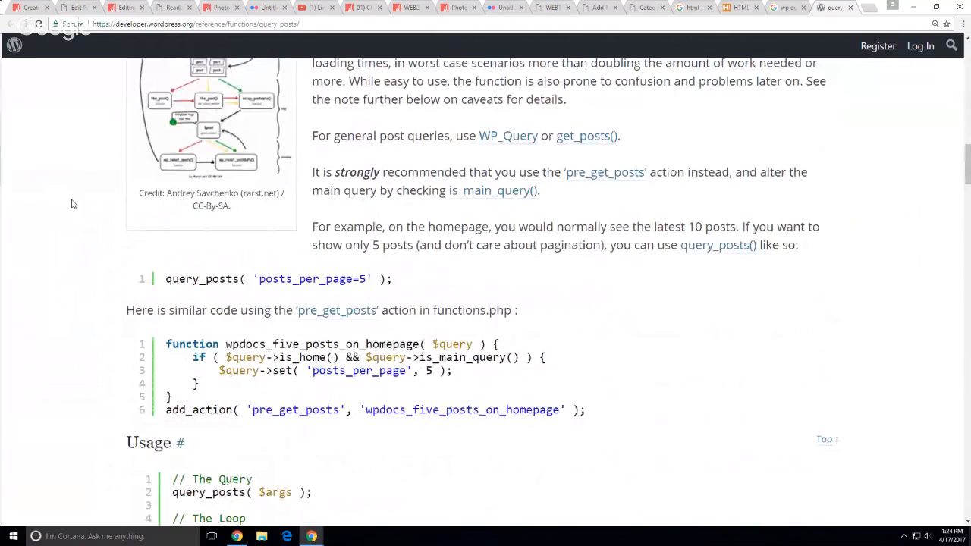
{"action": "scroll", "coordinate": [72, 204], "scroll_direction": "down", "scroll_amount": 3}
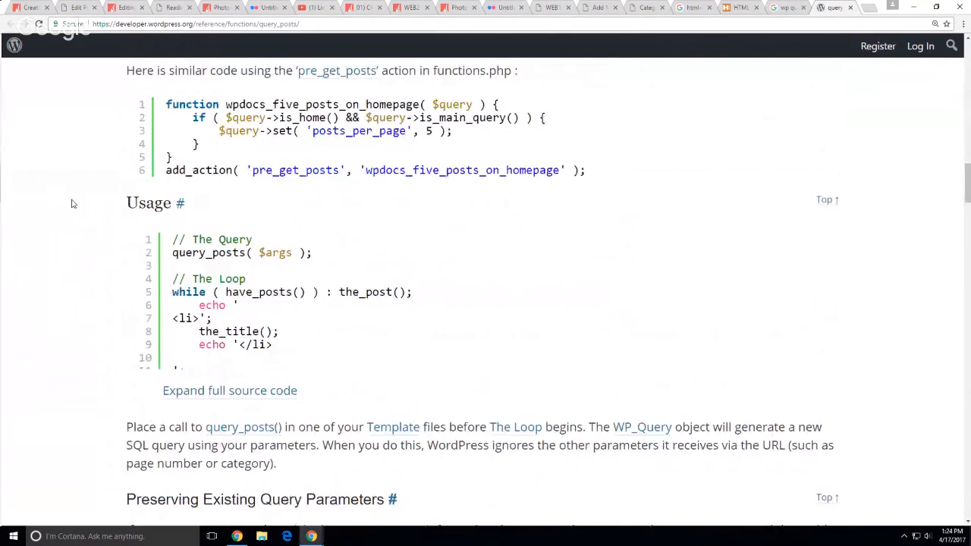
{"action": "scroll", "coordinate": [73, 203], "scroll_direction": "down", "scroll_amount": 5}
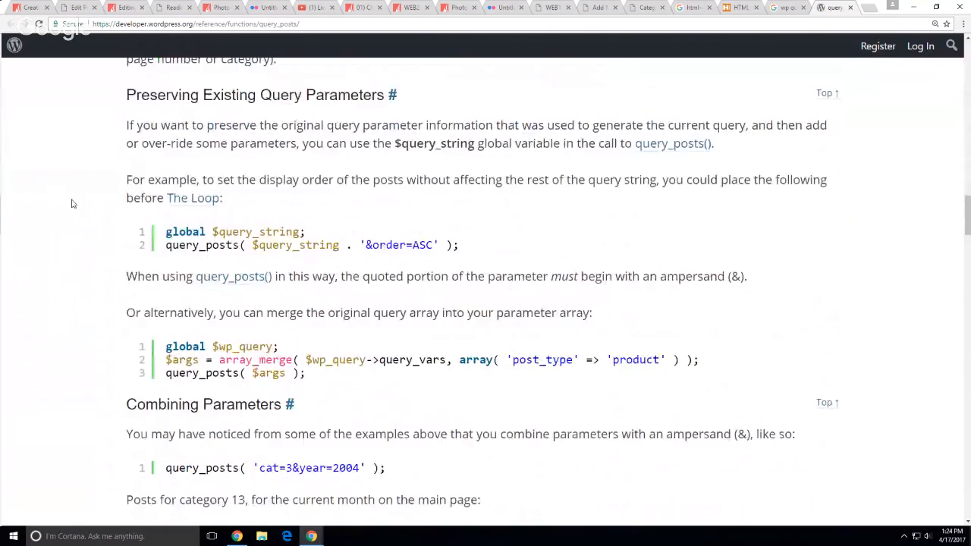
{"action": "scroll", "coordinate": [54, 202], "scroll_direction": "down", "scroll_amount": 3}
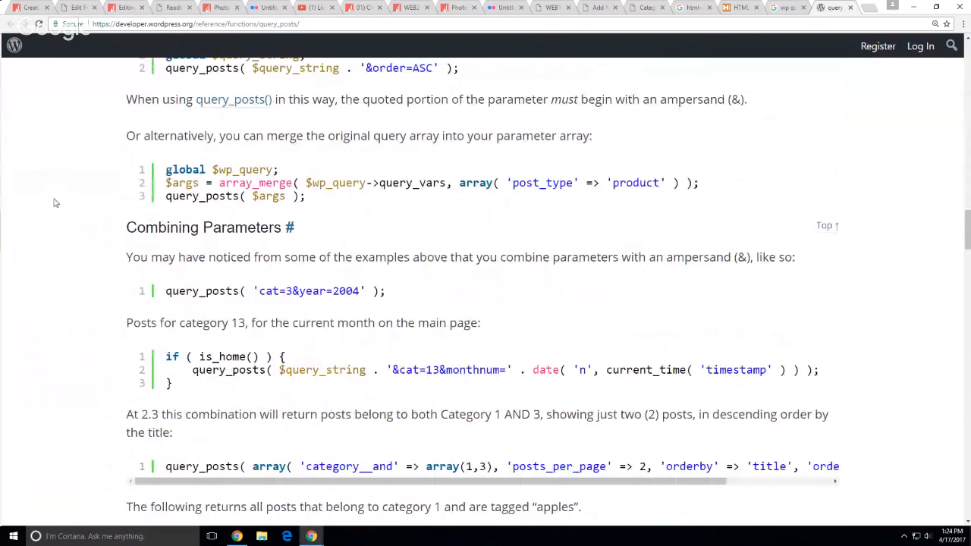
{"action": "scroll", "coordinate": [54, 202], "scroll_direction": "down", "scroll_amount": 1}
{"action": "scroll", "coordinate": [55, 202], "scroll_direction": "down", "scroll_amount": 1}
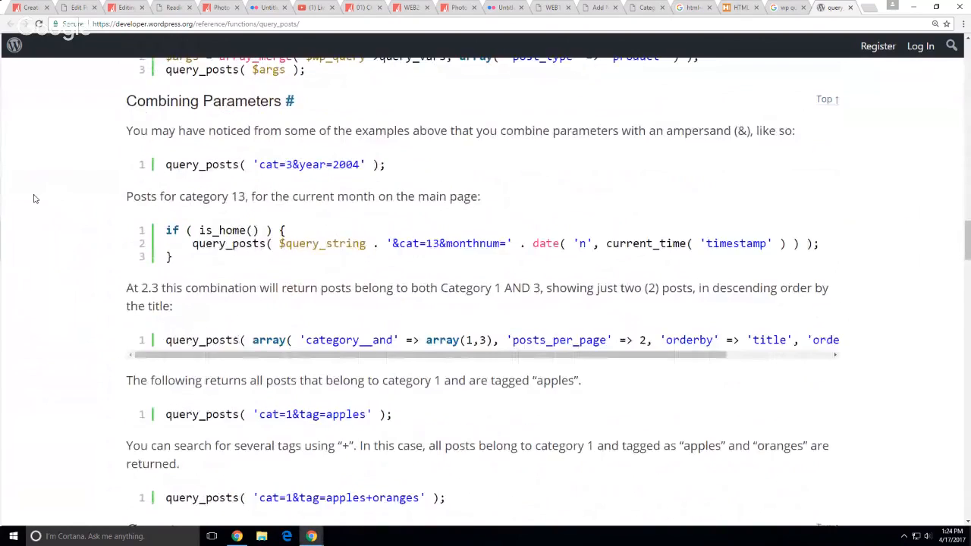
{"action": "scroll", "coordinate": [34, 198], "scroll_direction": "down", "scroll_amount": 1}
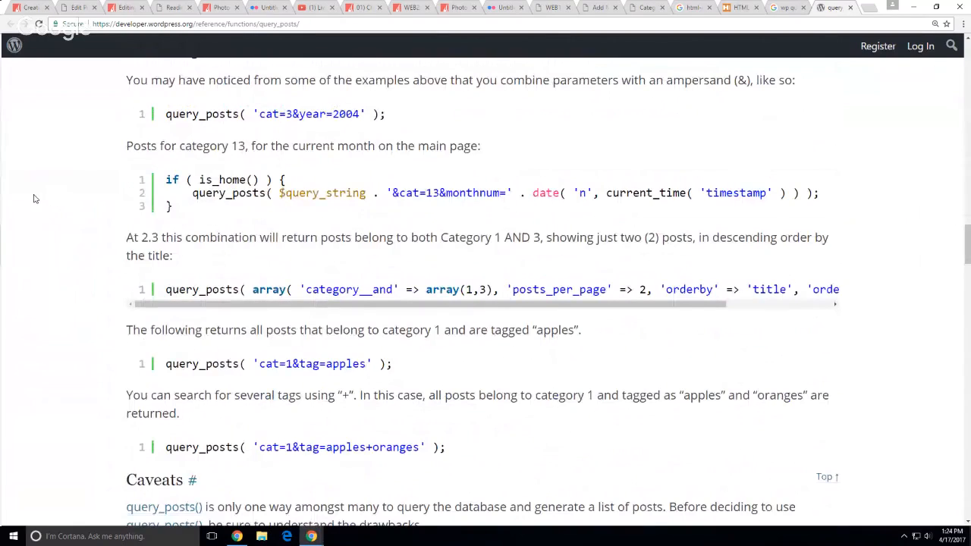
{"action": "scroll", "coordinate": [34, 198], "scroll_direction": "down", "scroll_amount": 1}
{"action": "scroll", "coordinate": [34, 198], "scroll_direction": "down", "scroll_amount": 1}
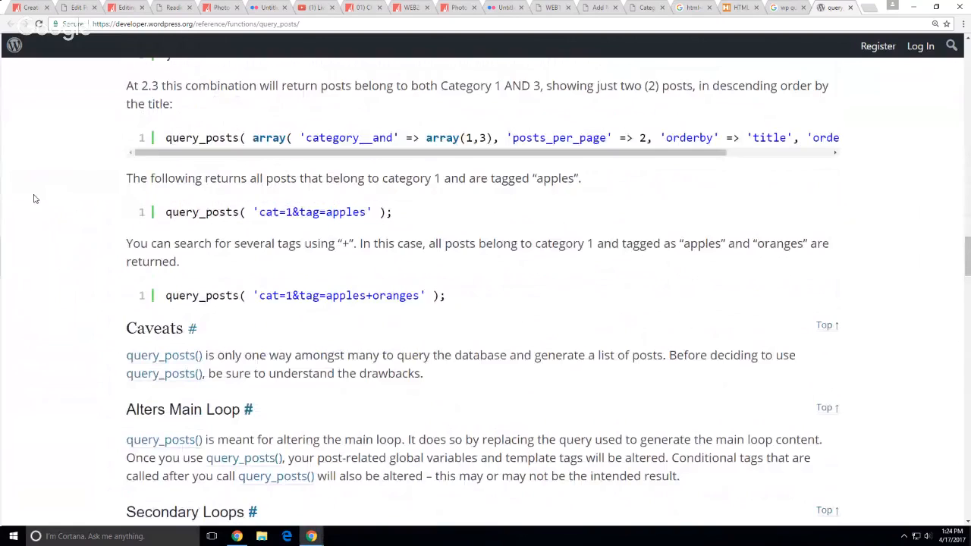
{"action": "scroll", "coordinate": [33, 198], "scroll_direction": "down", "scroll_amount": 1}
{"action": "scroll", "coordinate": [33, 198], "scroll_direction": "up", "scroll_amount": 1}
{"action": "left_click_drag", "start_coordinate": [326, 214], "coordinate": [355, 216]}
{"action": "double_click", "coordinate": [354, 214]}
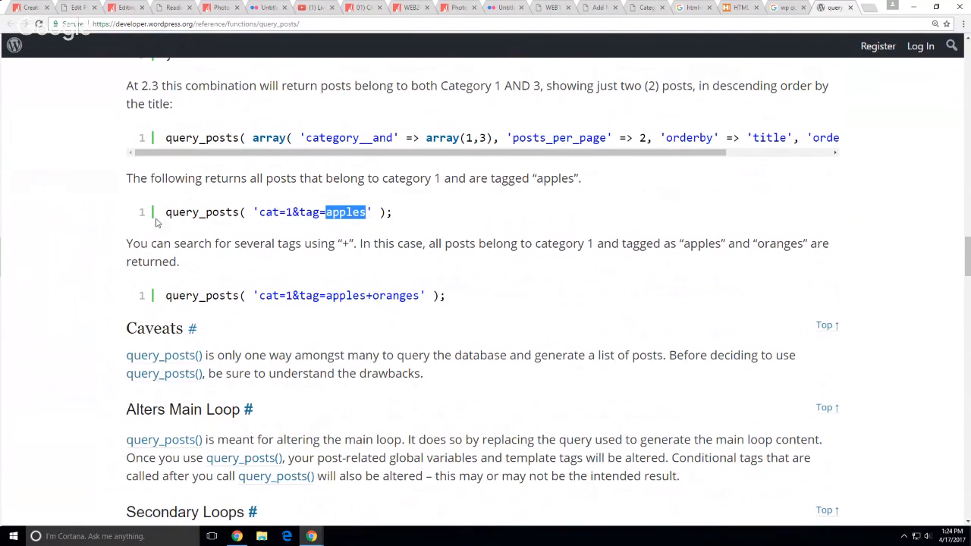
{"action": "left_click", "coordinate": [52, 190]}
{"action": "left_click", "coordinate": [83, 8]}
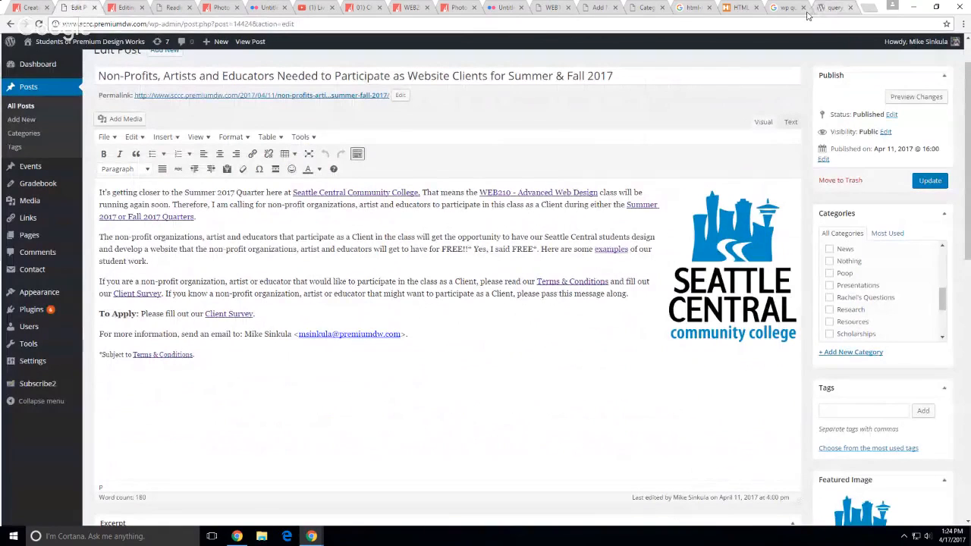
Add 'News' as a new category with a blank slug, letting WordPress generate 'news'
{"action": "left_click", "coordinate": [642, 8]}
{"action": "left_click", "coordinate": [190, 230]}
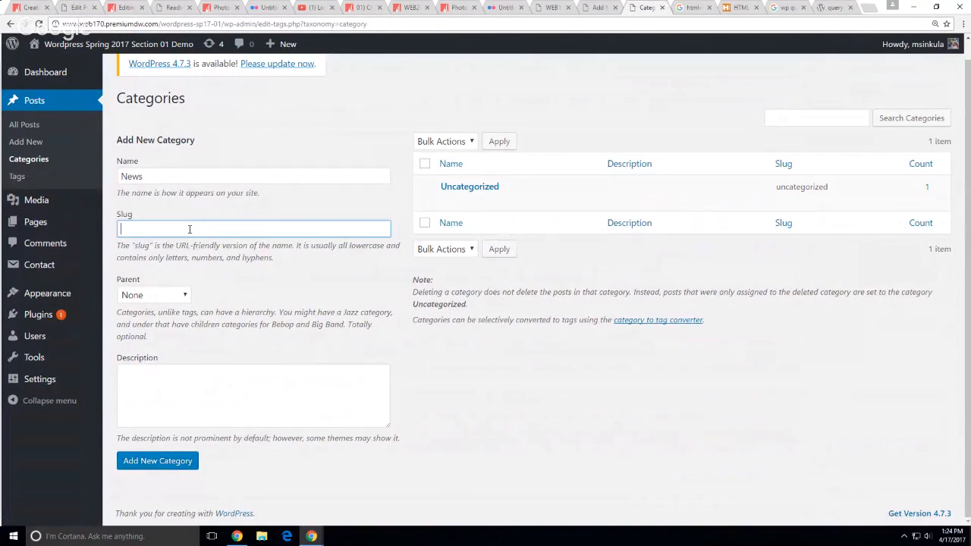
{"action": "double_click", "coordinate": [163, 176]}
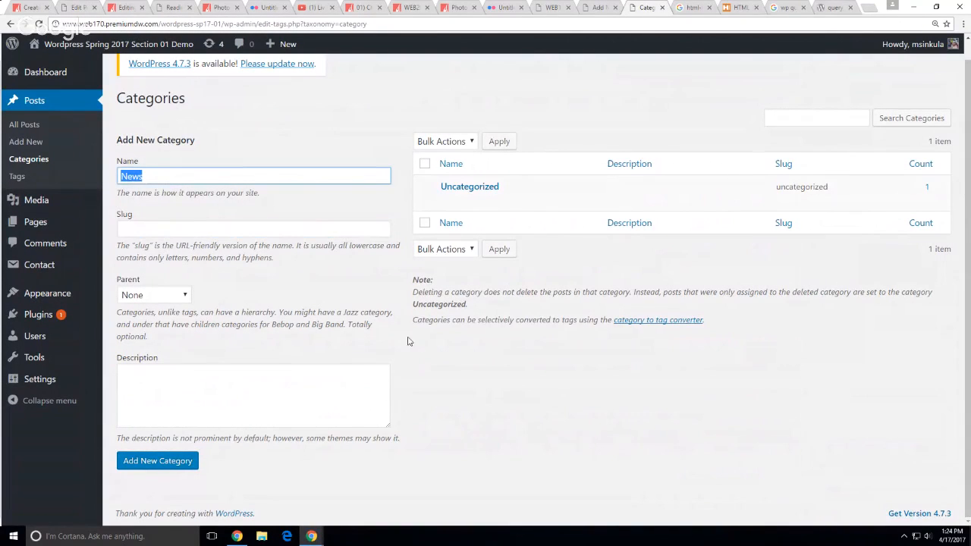
{"action": "left_click", "coordinate": [558, 431]}
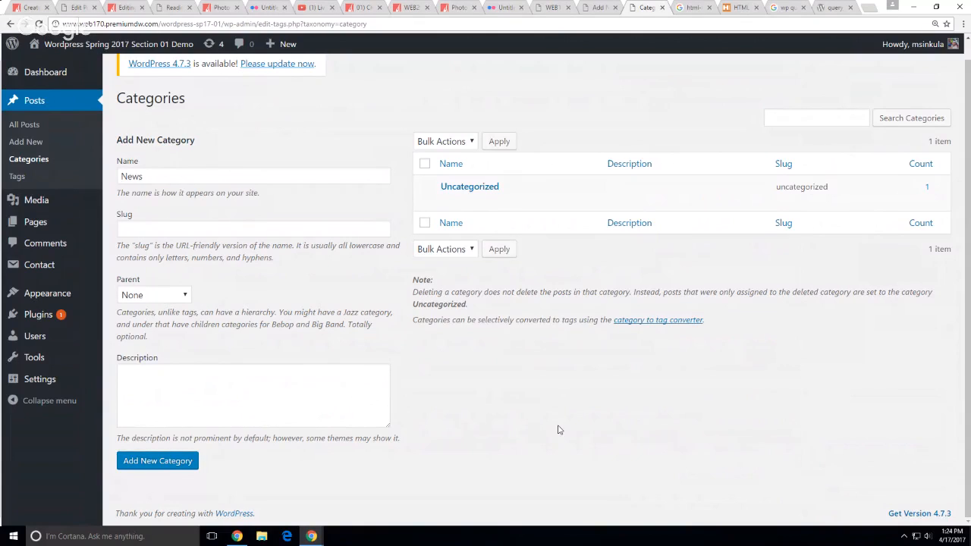
{"action": "left_click", "coordinate": [193, 465]}
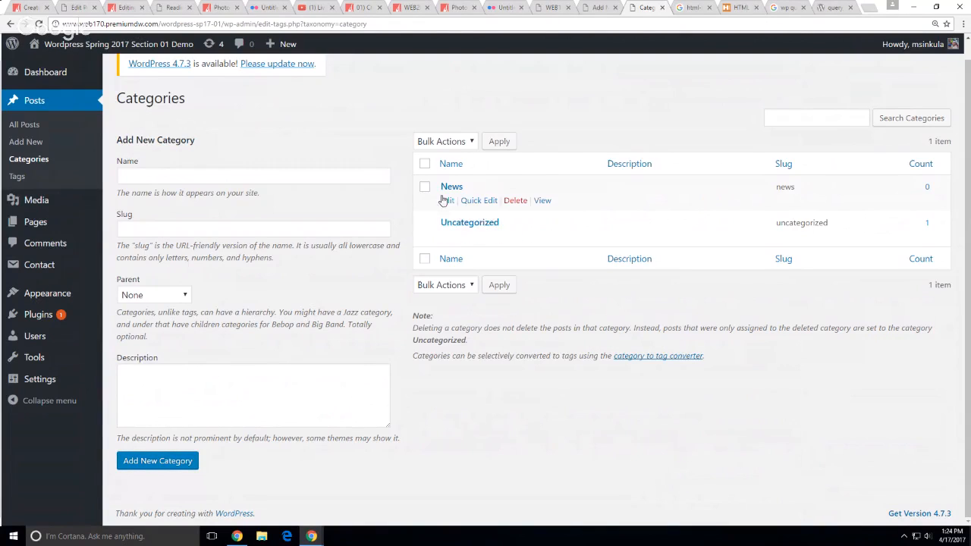
Review the News category's name and 'news' slug, then return to the First Demo Posting draft
{"action": "left_click", "coordinate": [448, 200]}
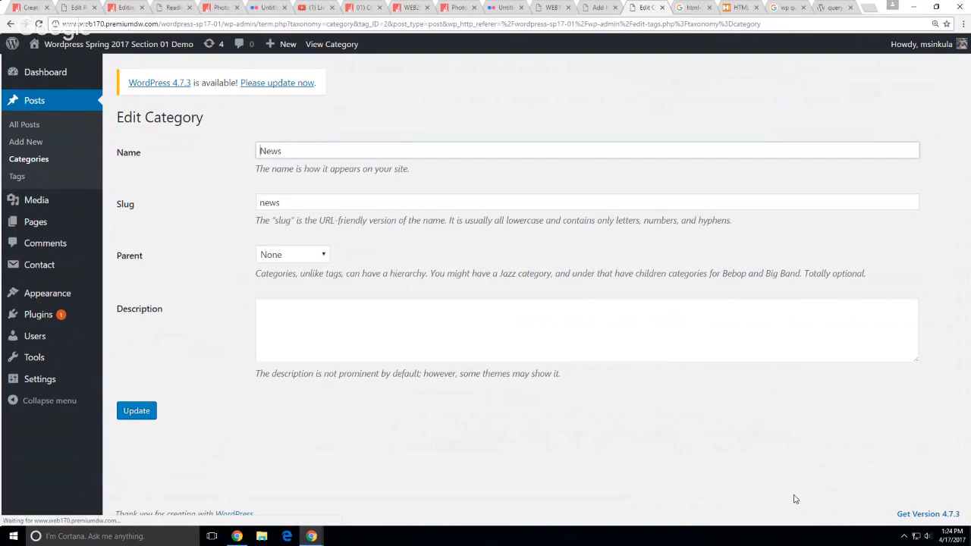
{"action": "key", "text": "Tab"}
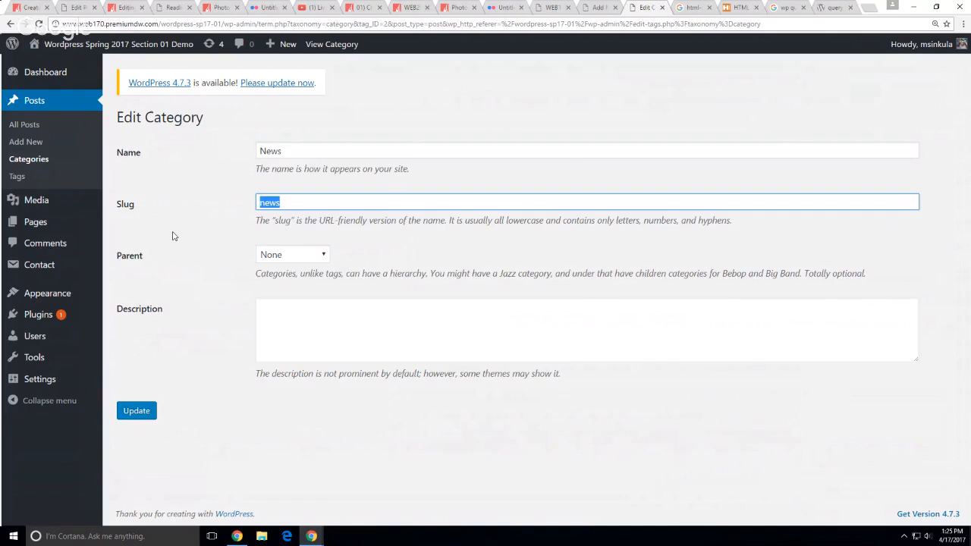
{"action": "left_click_drag", "start_coordinate": [289, 151], "coordinate": [260, 149]}
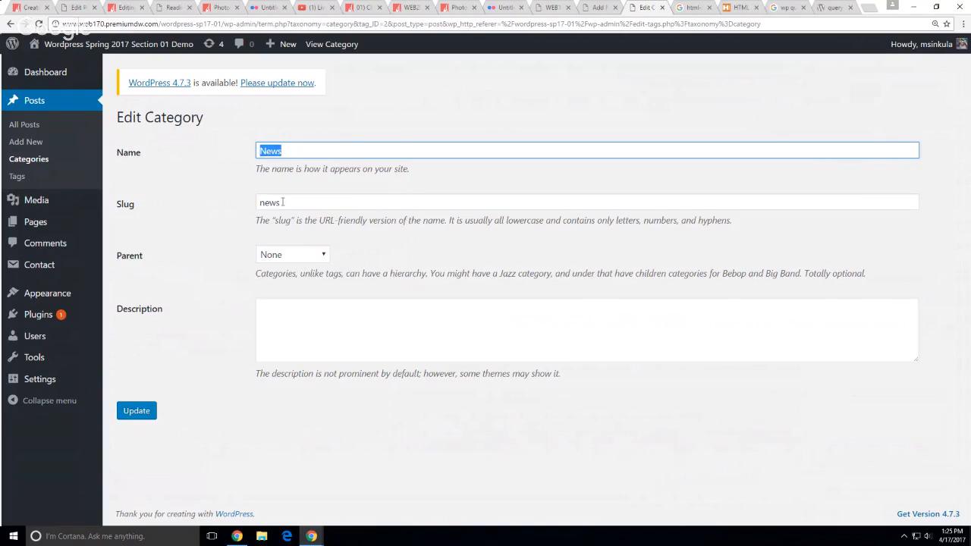
{"action": "left_click_drag", "start_coordinate": [283, 202], "coordinate": [261, 202]}
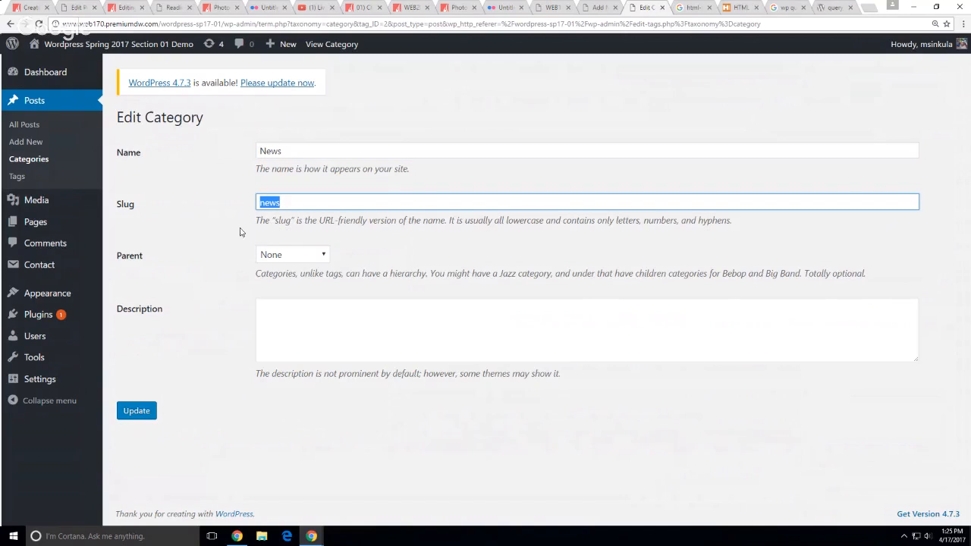
{"action": "left_click", "coordinate": [197, 261]}
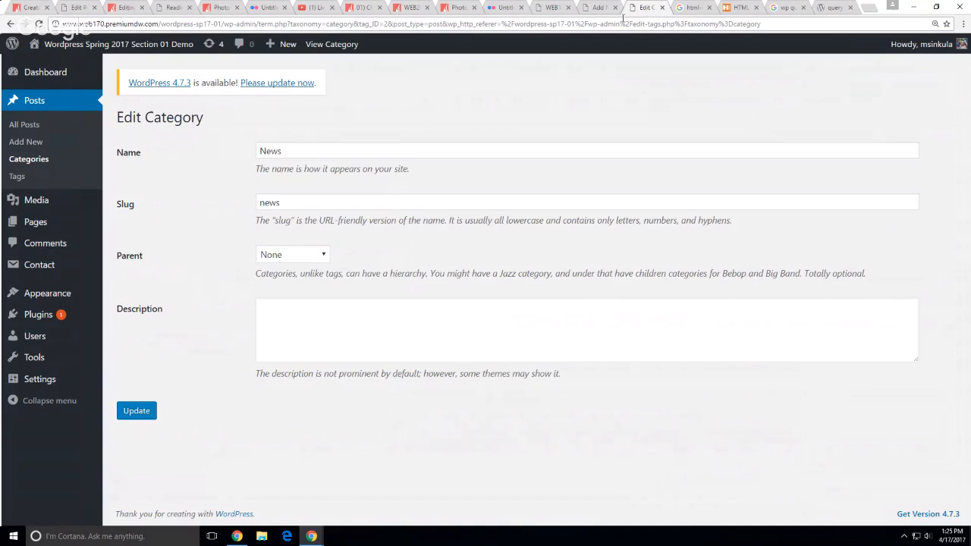
{"action": "left_click", "coordinate": [662, 7]}
{"action": "left_click", "coordinate": [594, 6]}
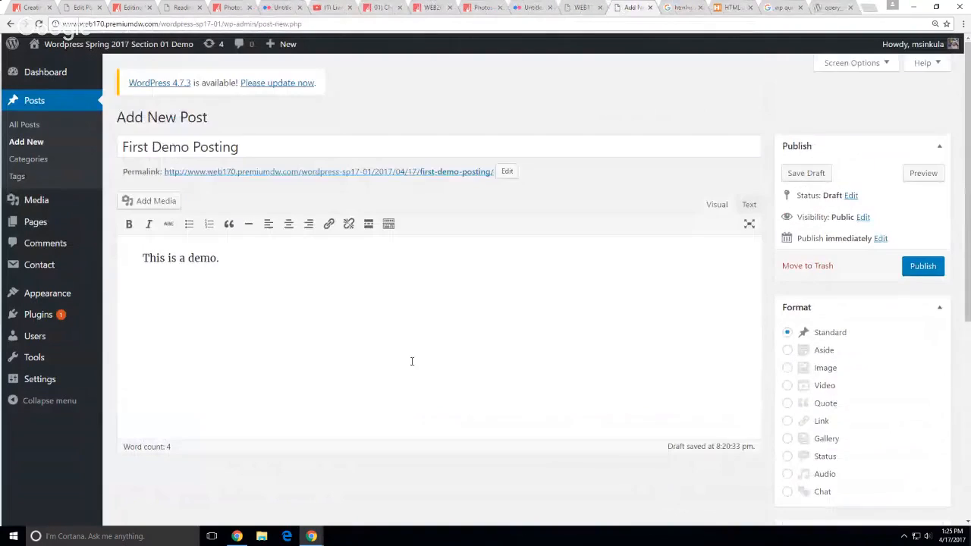
Publish 'First Demo Posting', tick News, untick Uncategorized, and update the post
{"action": "double_click", "coordinate": [232, 148]}
{"action": "left_click", "coordinate": [479, 332]}
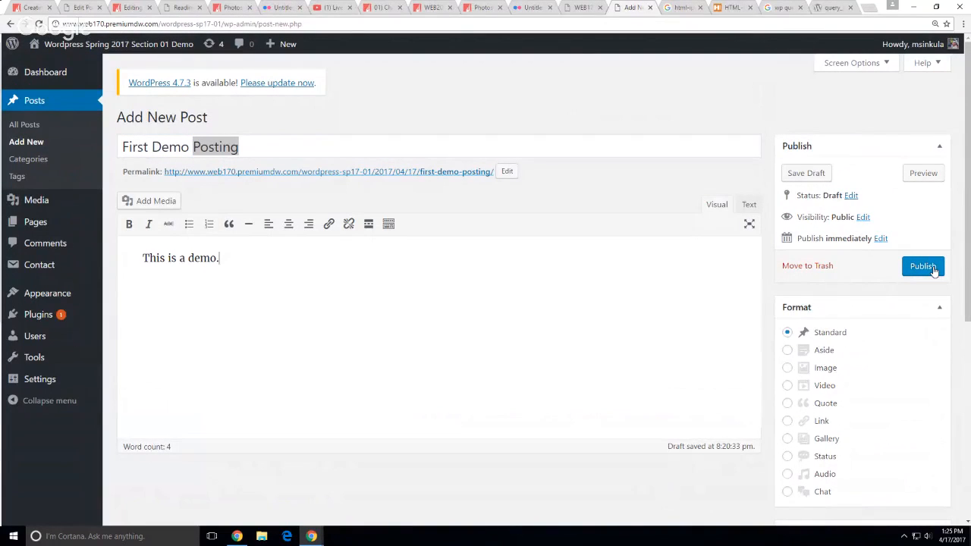
{"action": "left_click", "coordinate": [923, 266]}
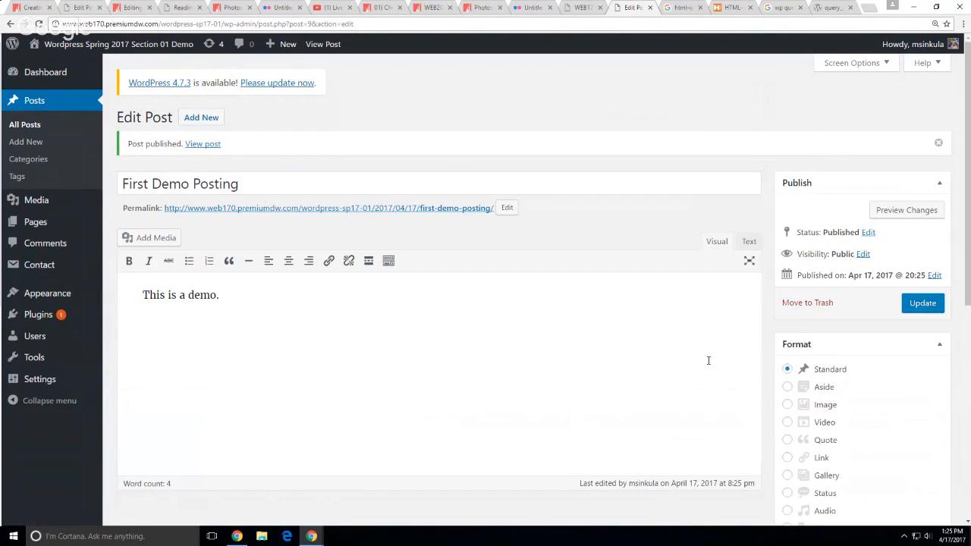
{"action": "scroll", "coordinate": [709, 361], "scroll_direction": "down", "scroll_amount": 5}
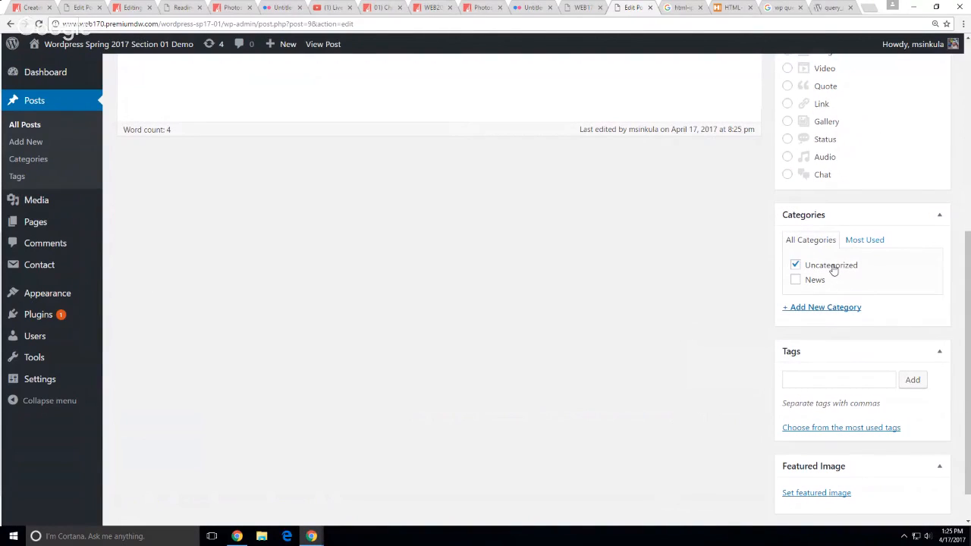
{"action": "left_click", "coordinate": [795, 280]}
{"action": "left_click", "coordinate": [796, 265]}
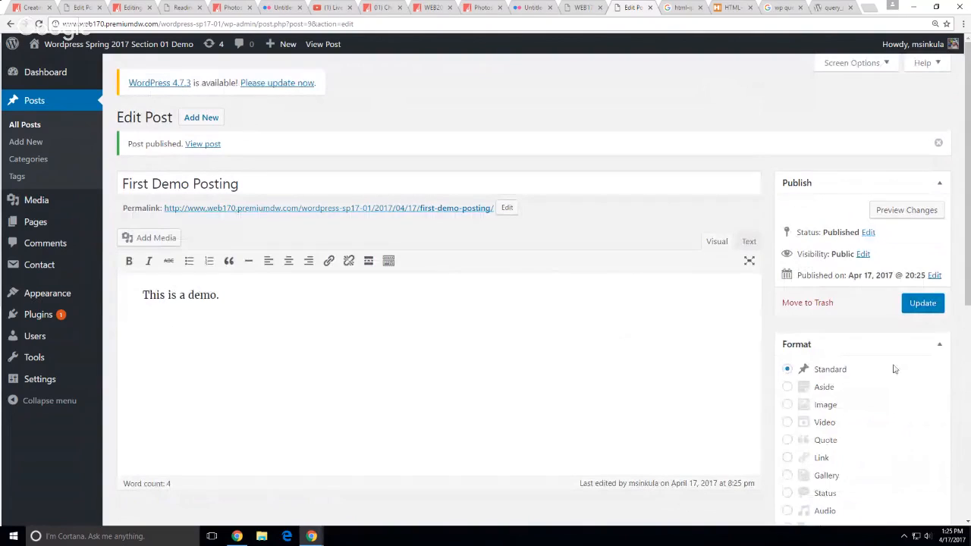
{"action": "left_click", "coordinate": [924, 305]}
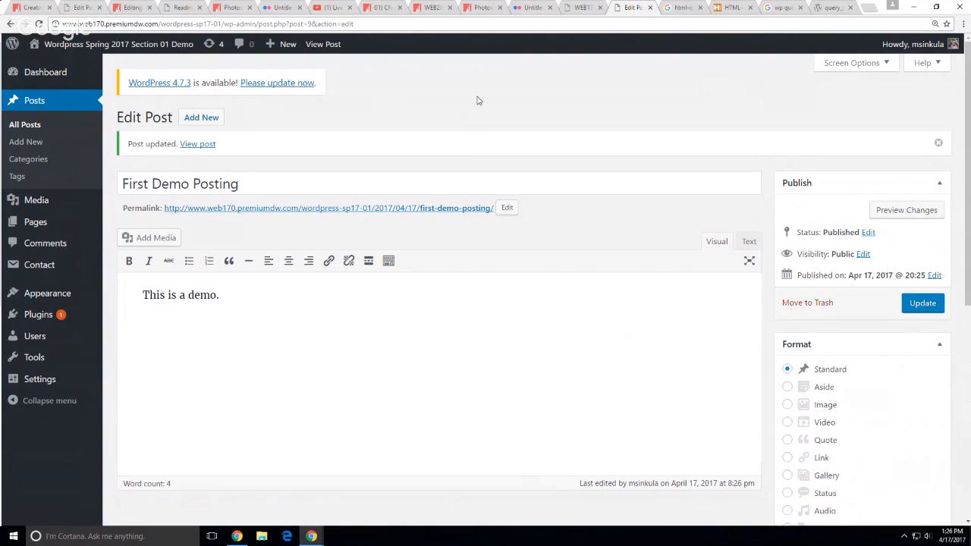
{"action": "mouse_move", "coordinate": [287, 49]}
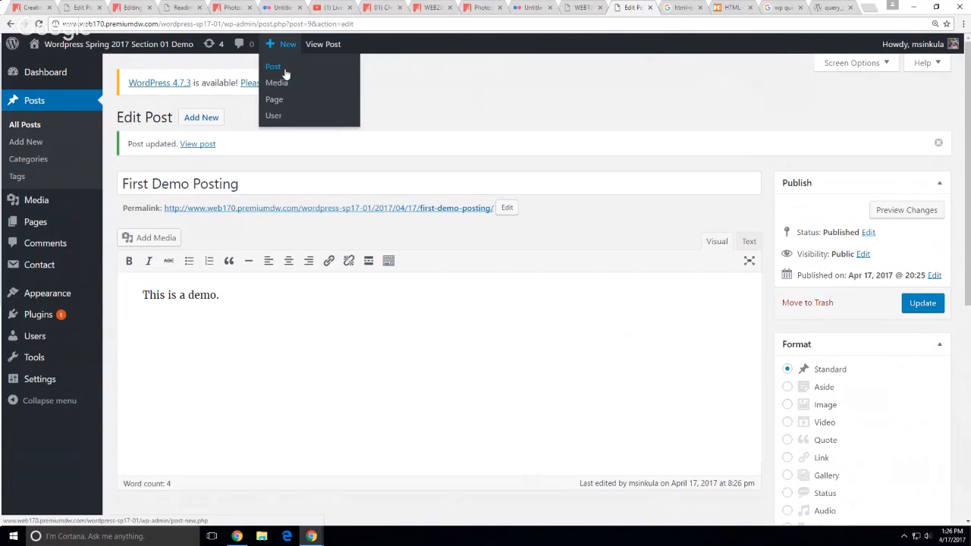
Start a new post titled 'Testing' and type a one-sentence question as its body
{"action": "left_click", "coordinate": [285, 74]}
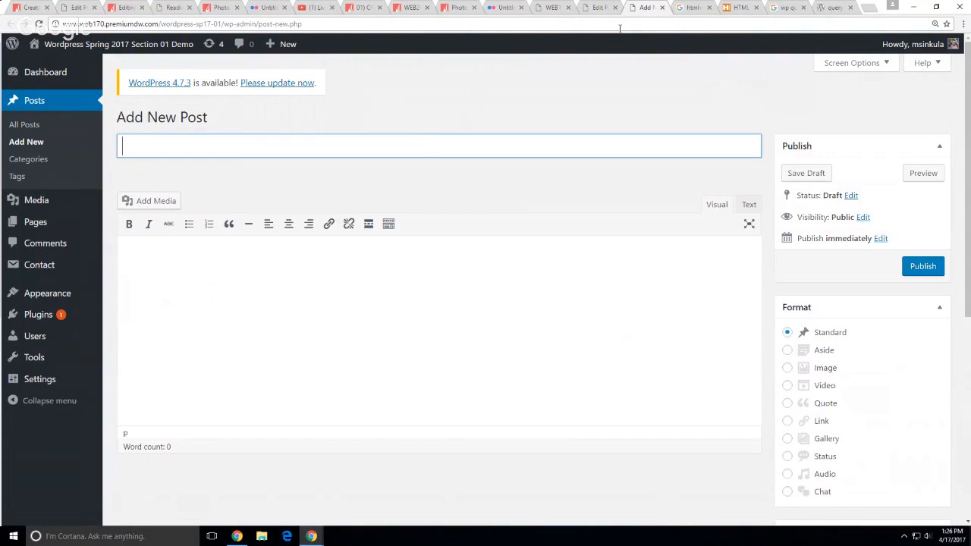
{"action": "type", "text": "Testing"}
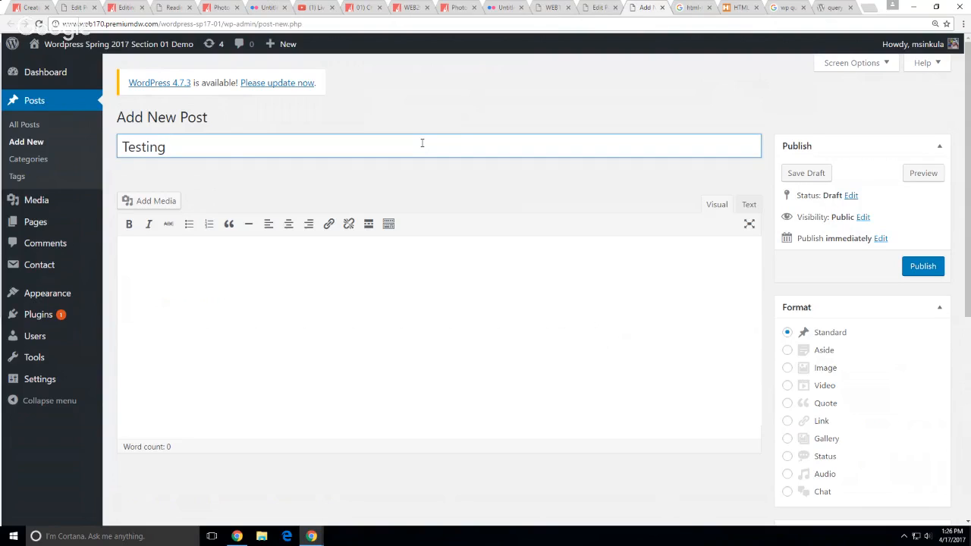
{"action": "key", "text": "Tab"}
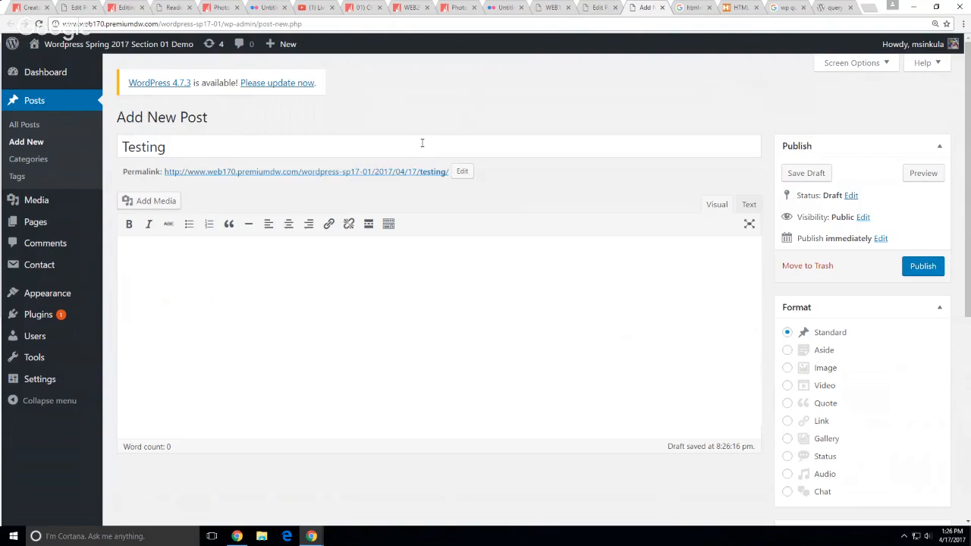
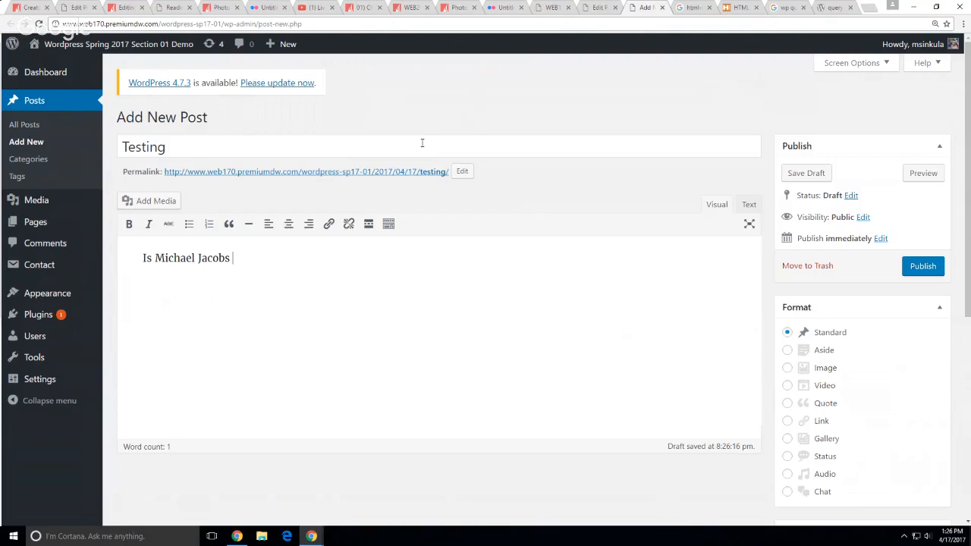
{"action": "type", "text": "listi"}
{"action": "type", "text": "ening."}
Preview the Testing post in a new tab, inspecting its text and preview address
{"action": "left_click", "coordinate": [924, 173]}
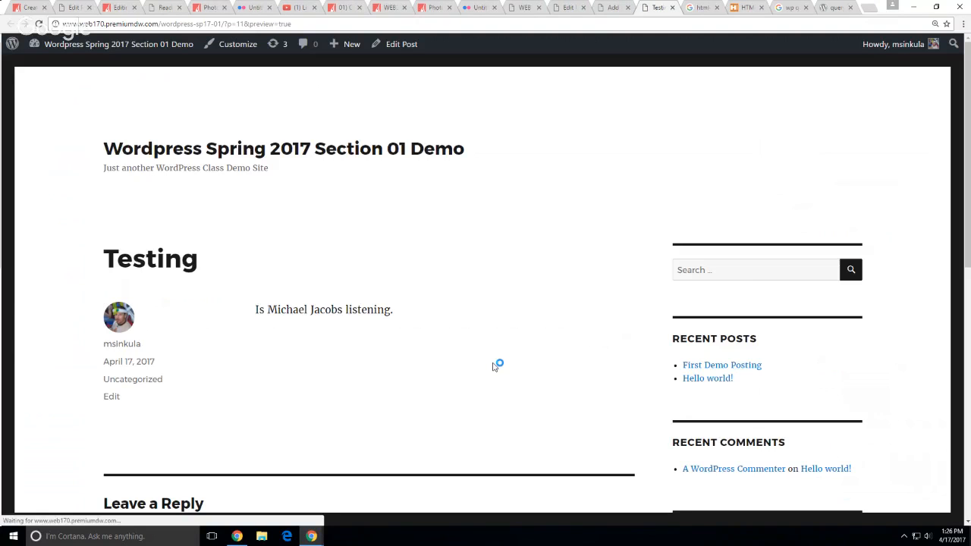
{"action": "left_click_drag", "start_coordinate": [256, 309], "coordinate": [298, 311]}
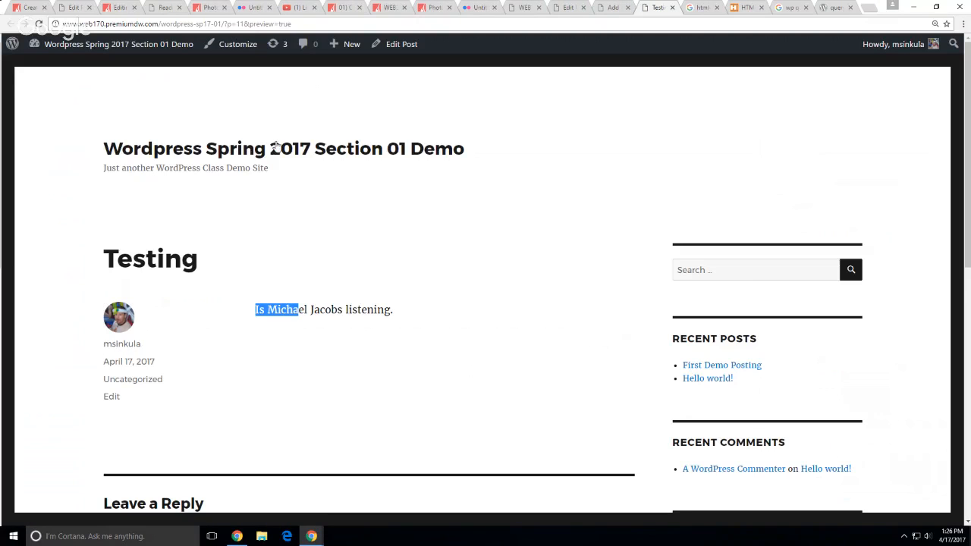
{"action": "left_click_drag", "start_coordinate": [226, 24], "coordinate": [292, 24]}
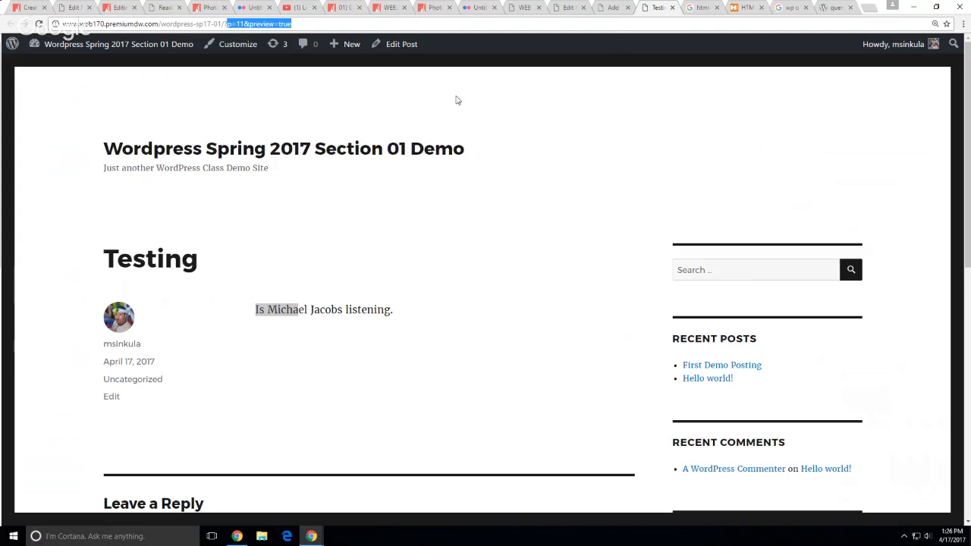
{"action": "left_click", "coordinate": [681, 68]}
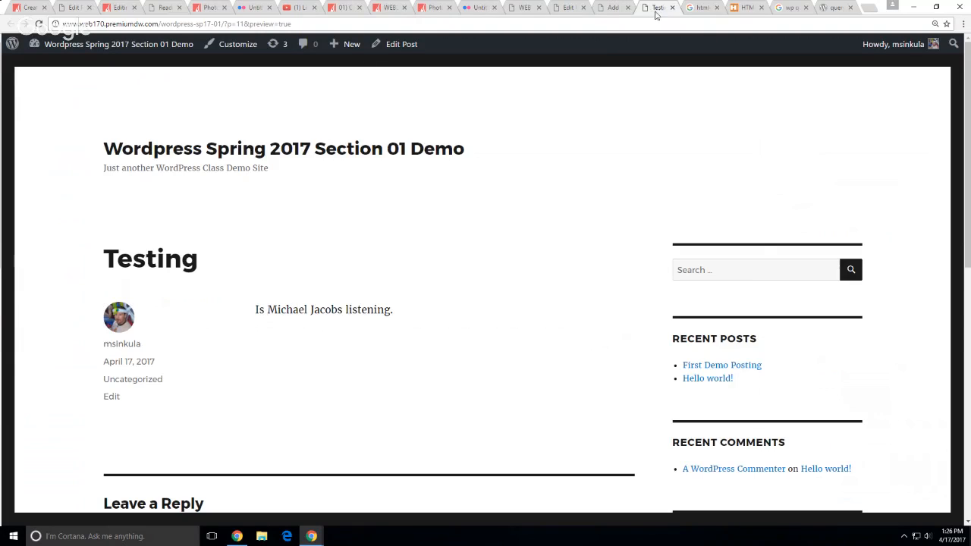
{"action": "left_click", "coordinate": [608, 7]}
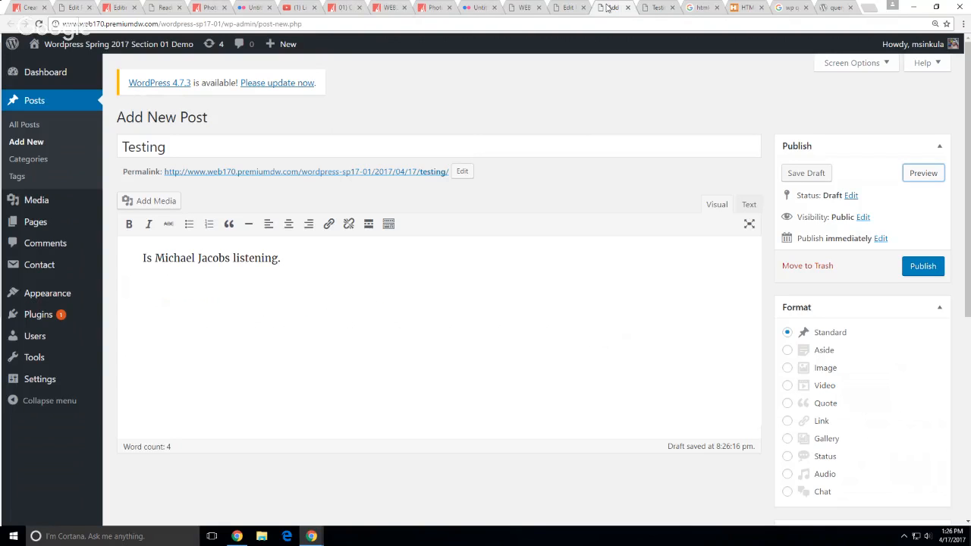
Save Testing as a draft and confirm its Draft status in the All Posts list
{"action": "left_click", "coordinate": [808, 175]}
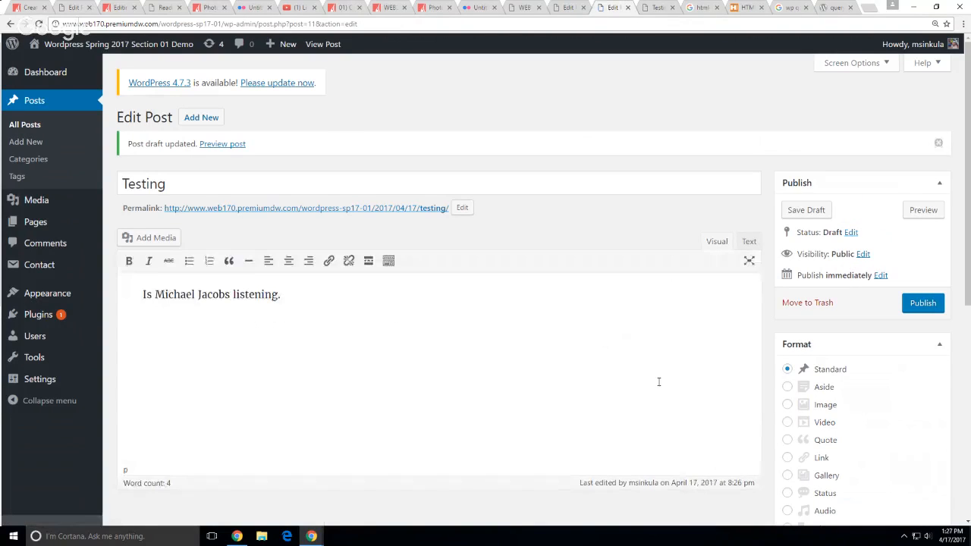
{"action": "left_click", "coordinate": [31, 125]}
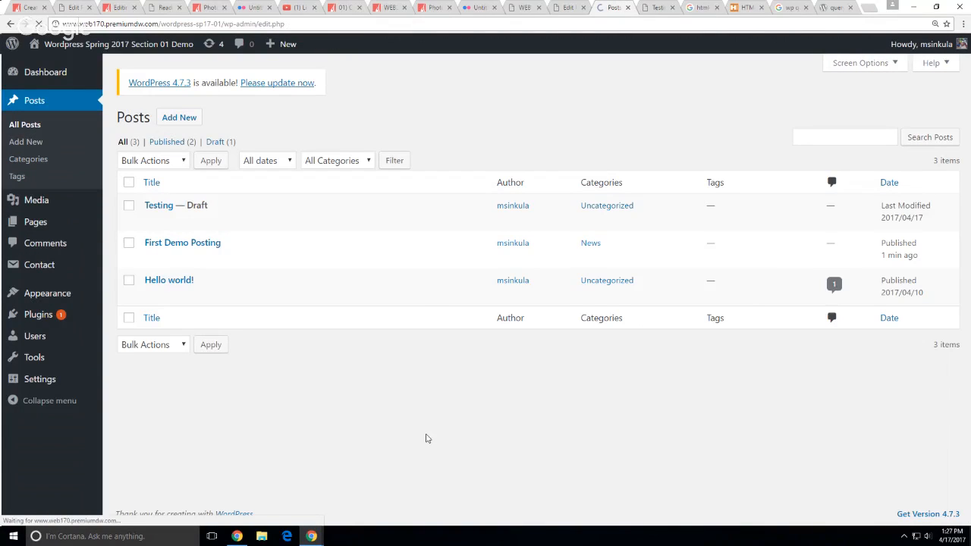
{"action": "double_click", "coordinate": [197, 206]}
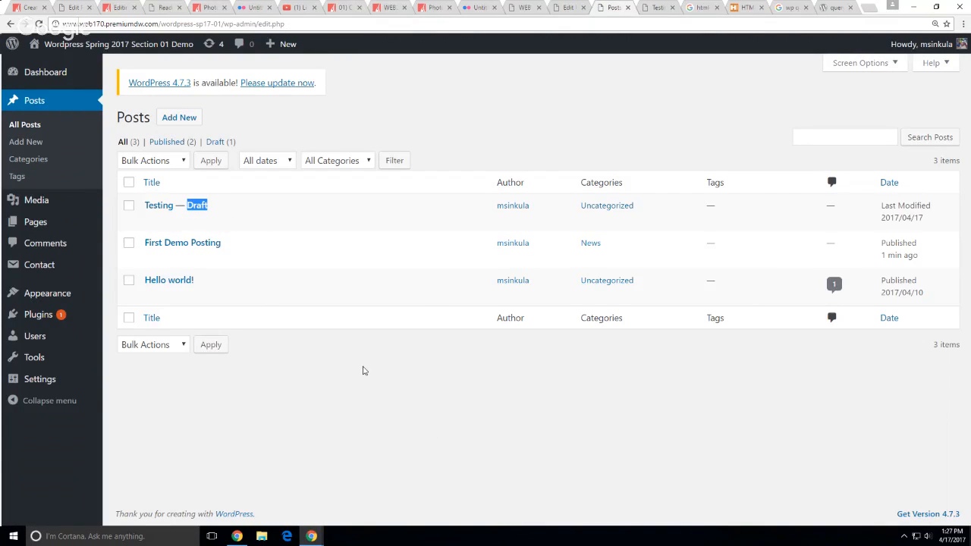
{"action": "left_click", "coordinate": [395, 423]}
{"action": "left_click", "coordinate": [66, 7]}
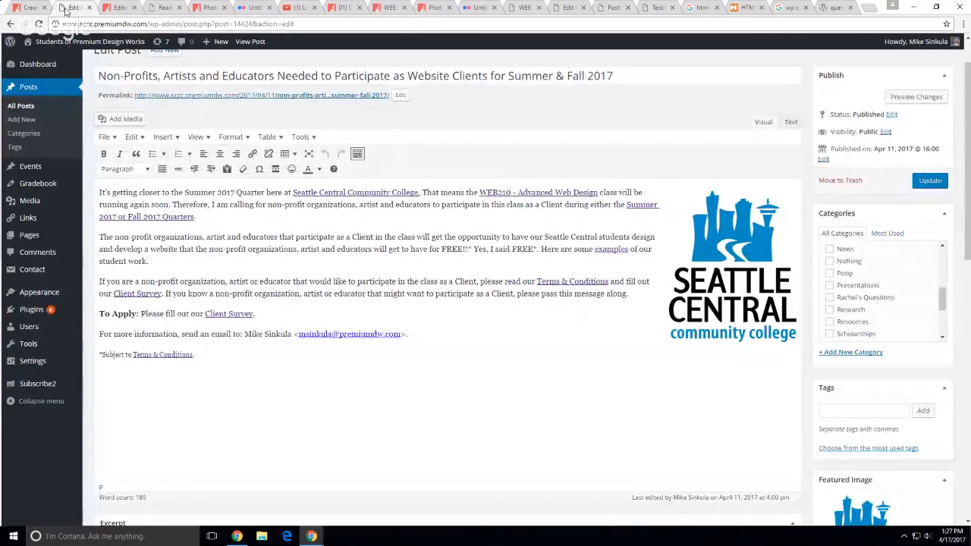
Close the WEB200 syllabus, WEB200 photos, Flickr photos and WEB170 course homepage tabs
{"action": "left_click", "coordinate": [119, 8]}
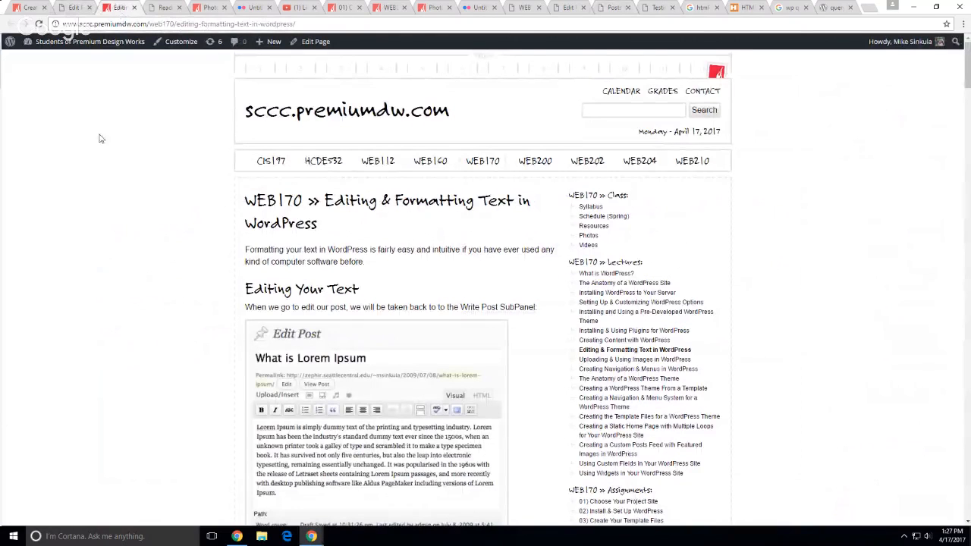
{"action": "left_click", "coordinate": [386, 8]}
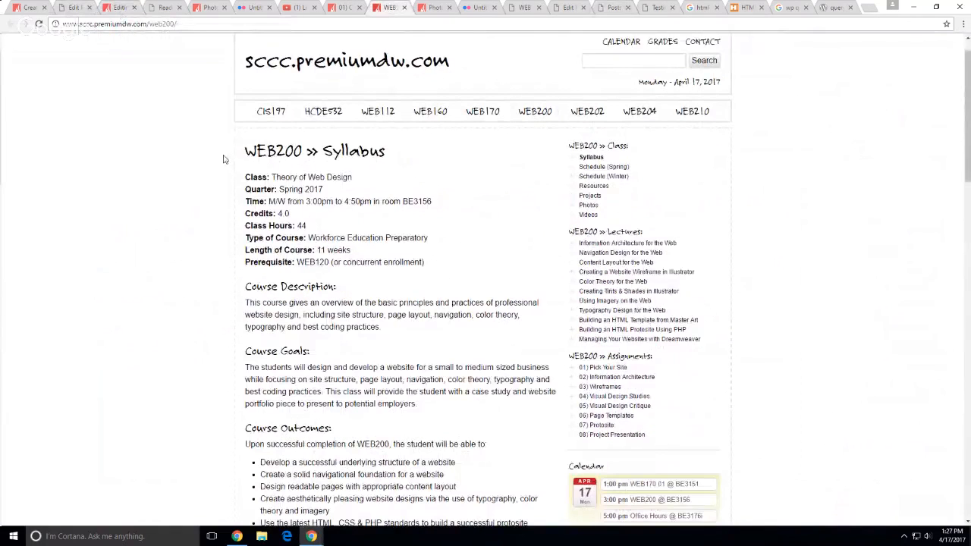
{"action": "left_click", "coordinate": [404, 7]}
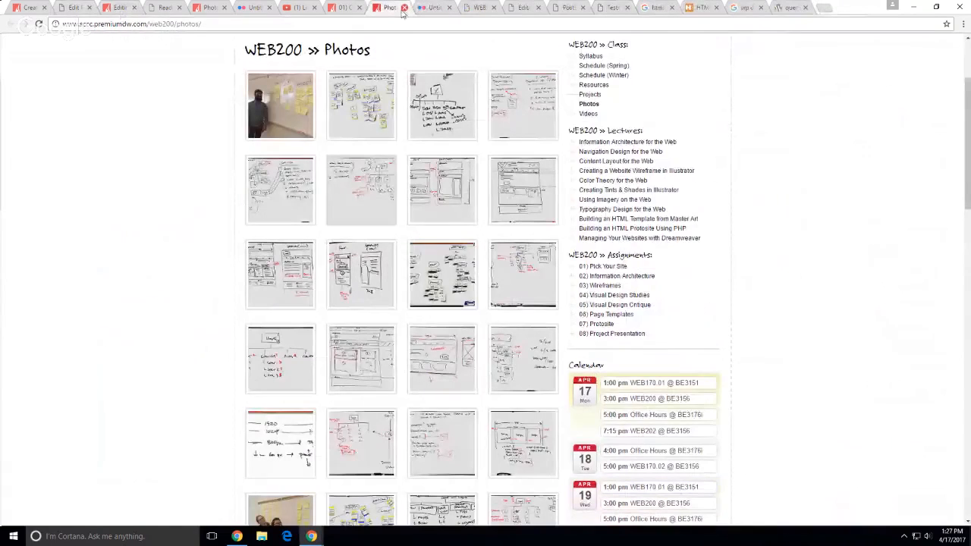
{"action": "left_click", "coordinate": [405, 8]}
{"action": "left_click", "coordinate": [405, 8]}
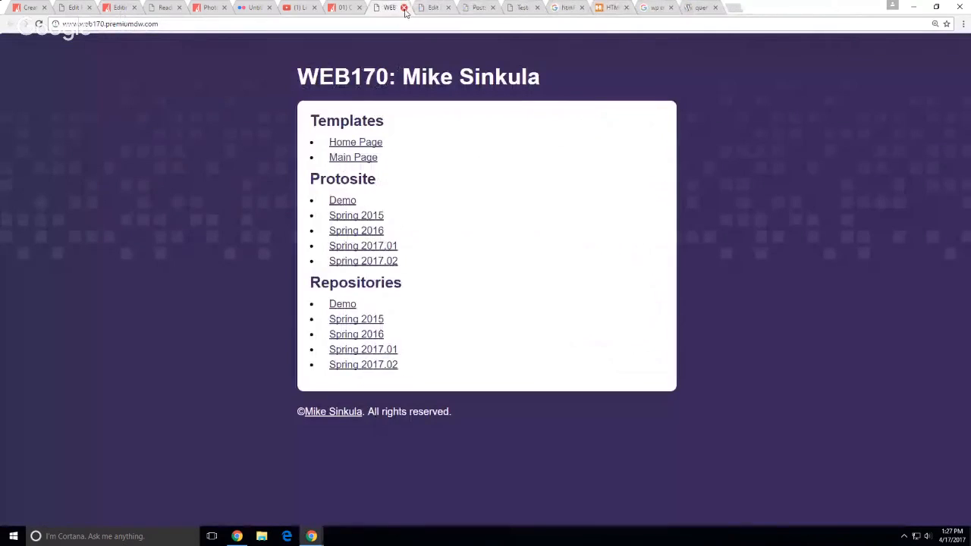
{"action": "left_click", "coordinate": [405, 8]}
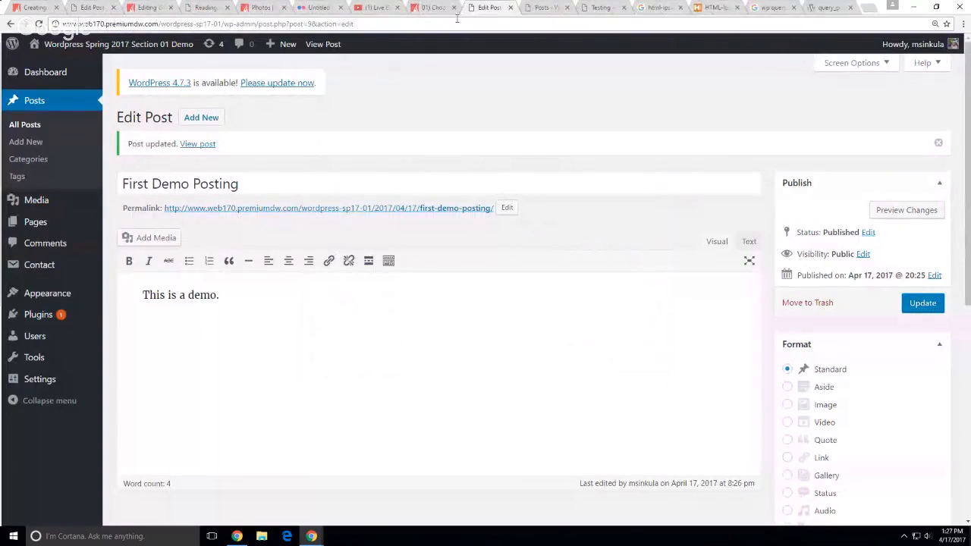
Close the Testing preview, search results, WordPress reference and untitled tabs, returning to Reading Settings
{"action": "left_click", "coordinate": [541, 7]}
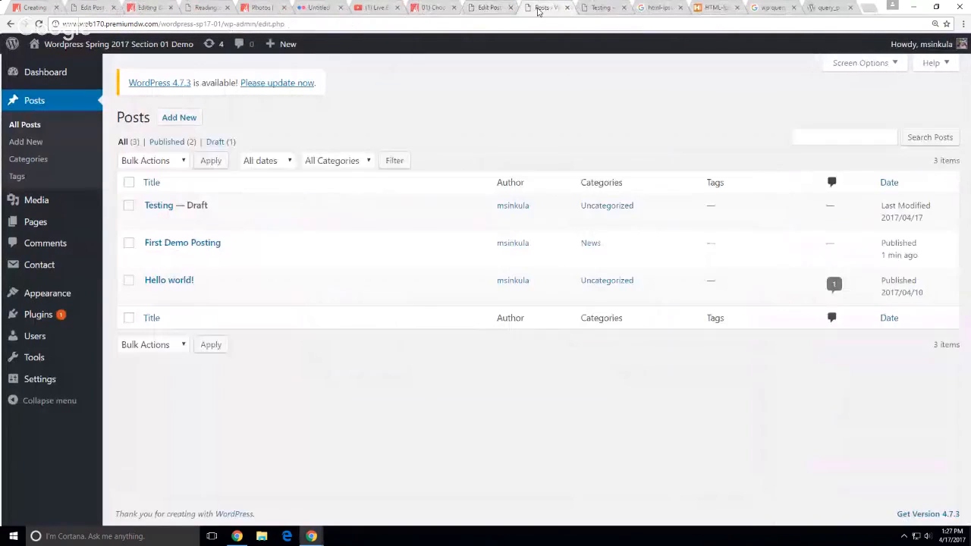
{"action": "left_click", "coordinate": [607, 9]}
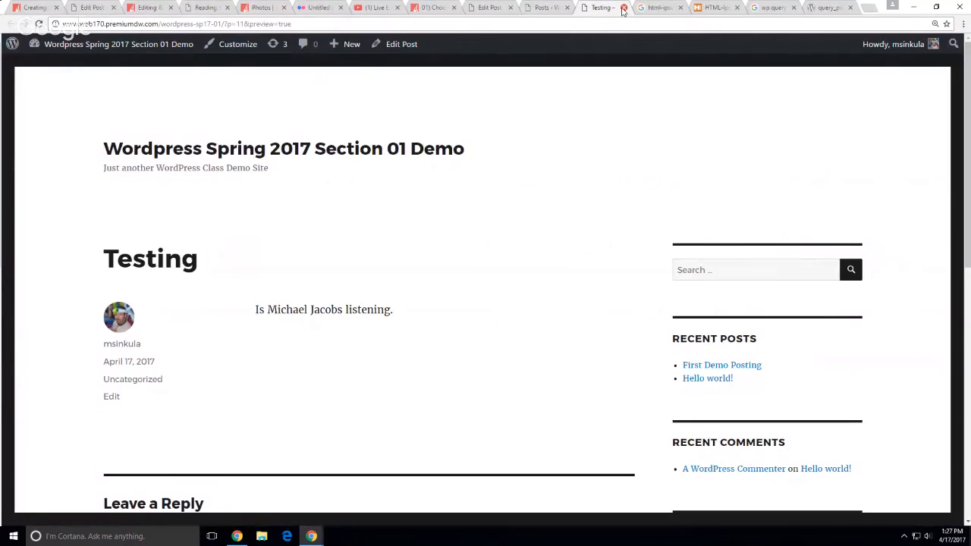
{"action": "left_click", "coordinate": [622, 9]}
{"action": "left_click", "coordinate": [622, 9]}
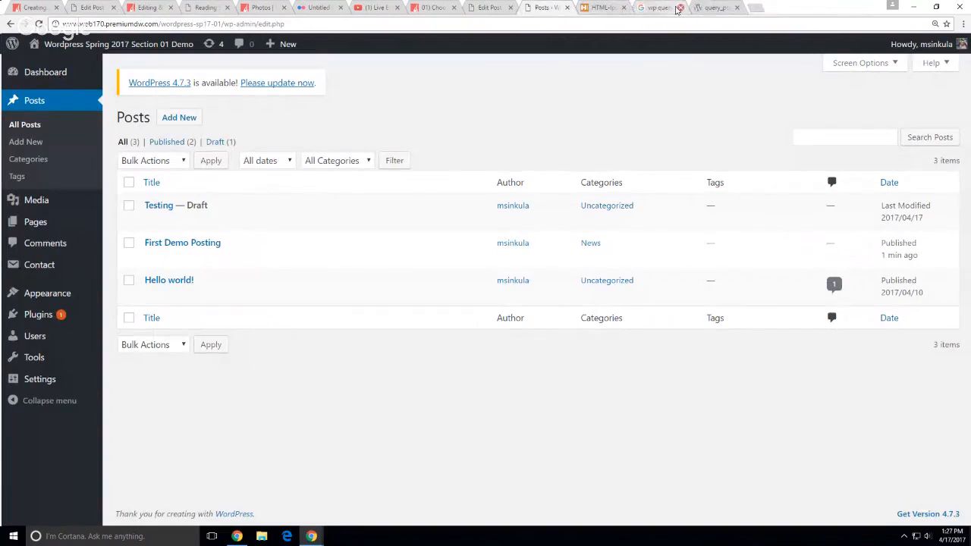
{"action": "left_click", "coordinate": [678, 9]}
{"action": "left_click", "coordinate": [678, 9]}
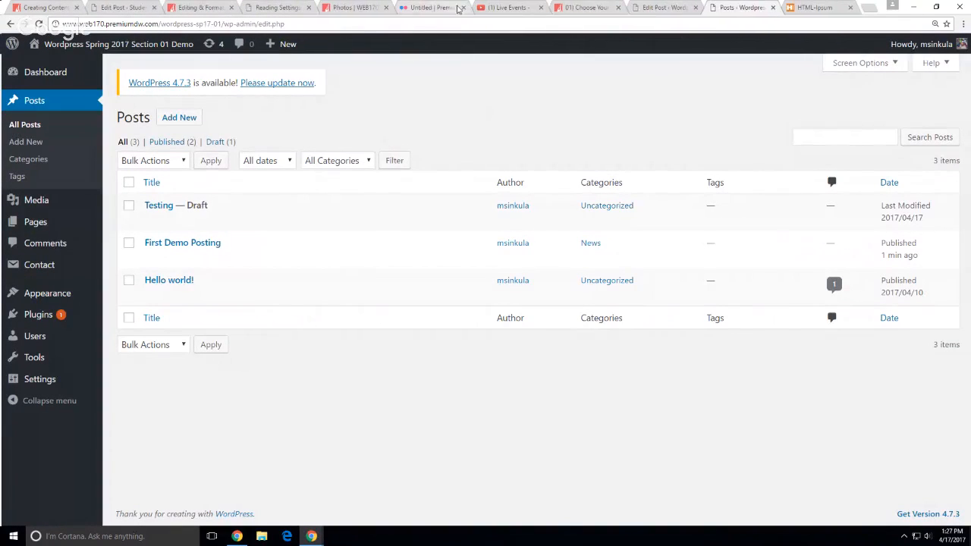
{"action": "left_click", "coordinate": [462, 7]}
{"action": "left_click", "coordinate": [286, 9]}
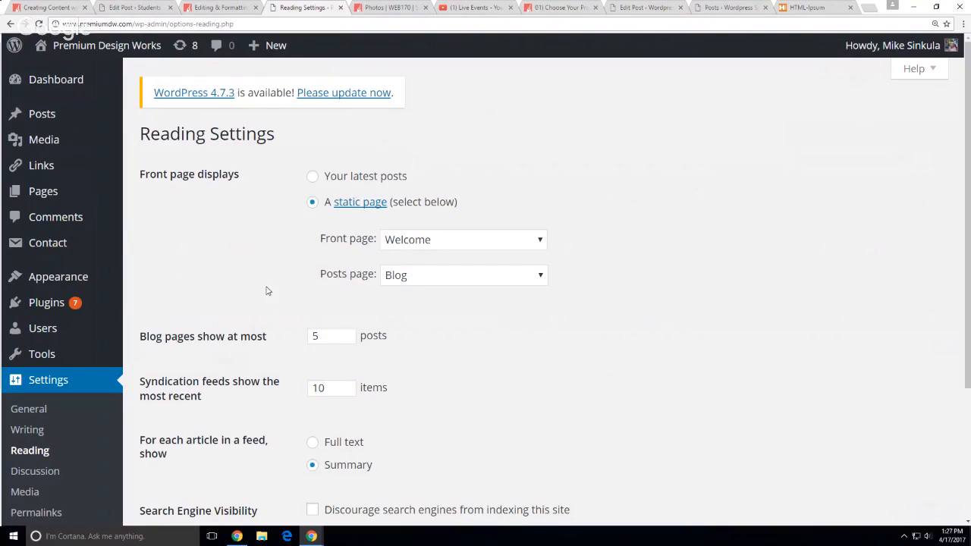
Glance at the Premium Design Works public site at 100% zoom, then list all its posts
{"action": "left_click", "coordinate": [77, 72]}
{"action": "key", "text": "ctrl+0"}
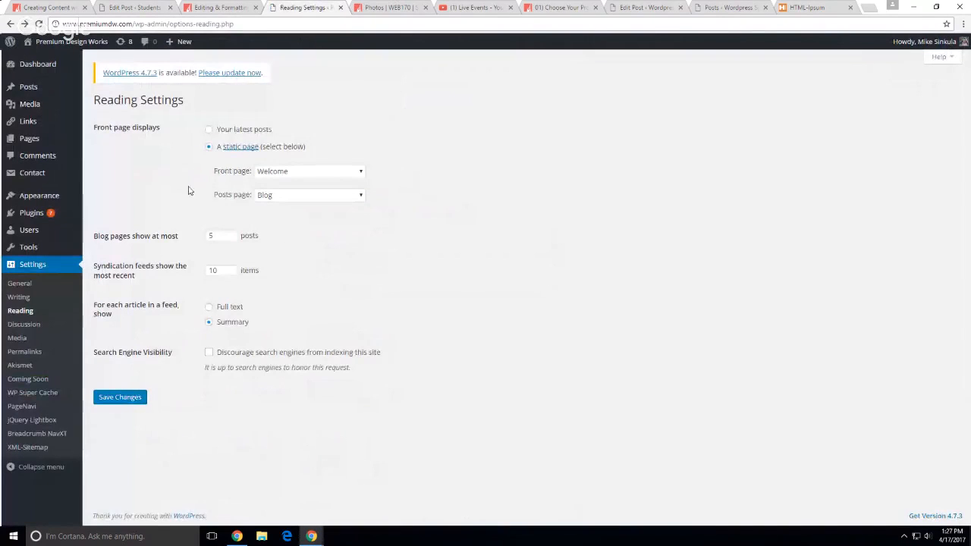
{"action": "left_click", "coordinate": [29, 89]}
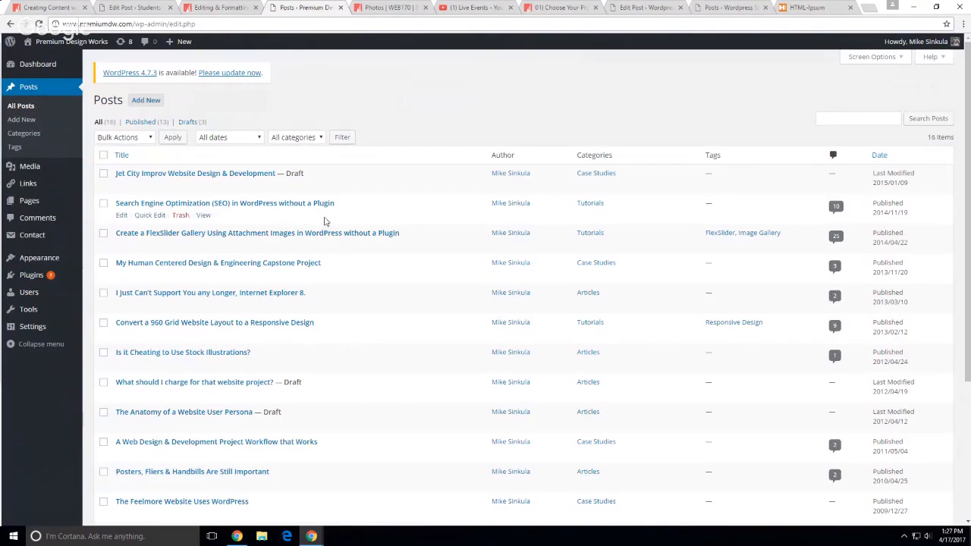
{"action": "scroll", "coordinate": [306, 349], "scroll_direction": "down", "scroll_amount": 2}
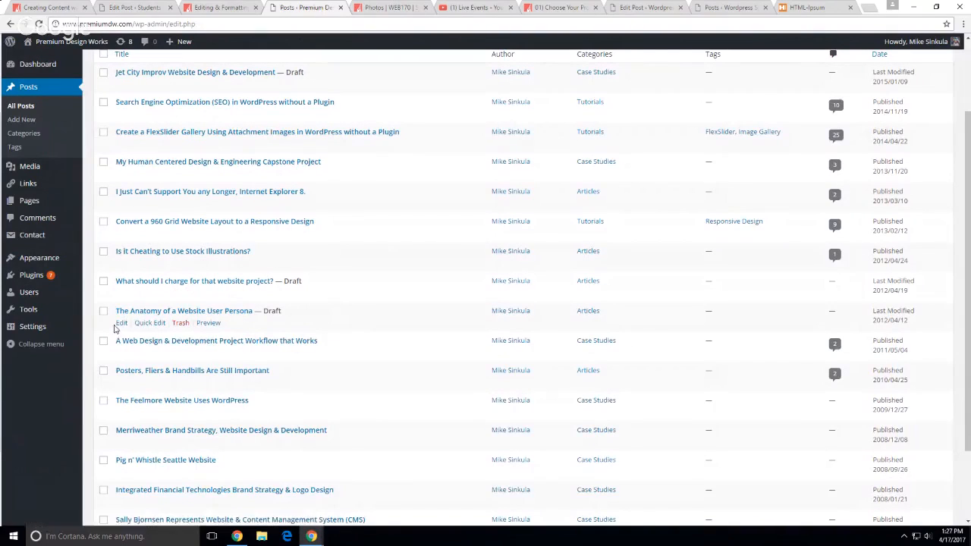
{"action": "left_click", "coordinate": [121, 324]}
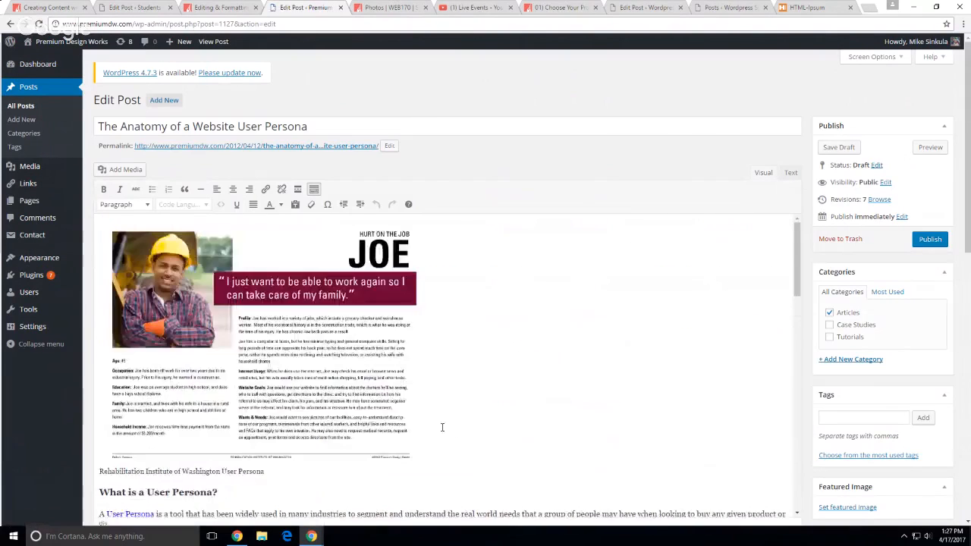
{"action": "scroll", "coordinate": [443, 428], "scroll_direction": "down", "scroll_amount": 3}
{"action": "scroll", "coordinate": [443, 428], "scroll_direction": "down", "scroll_amount": 5}
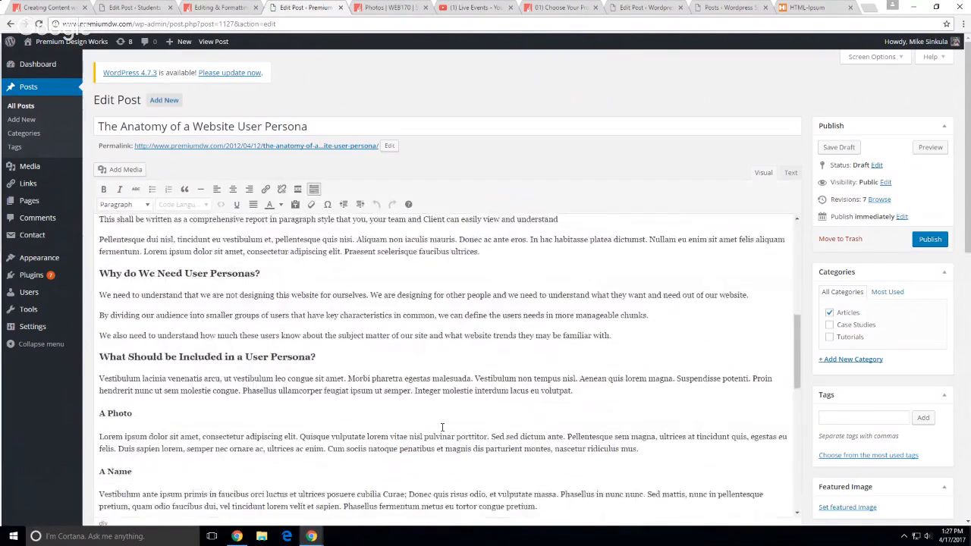
{"action": "scroll", "coordinate": [442, 428], "scroll_direction": "down", "scroll_amount": 5}
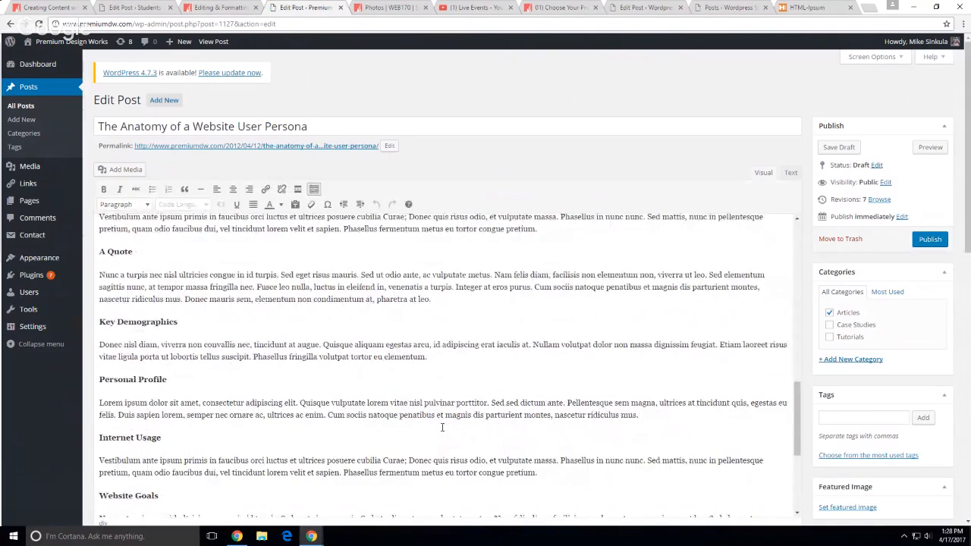
{"action": "scroll", "coordinate": [443, 428], "scroll_direction": "down", "scroll_amount": 1}
{"action": "left_click_drag", "start_coordinate": [160, 446], "coordinate": [100, 410]}
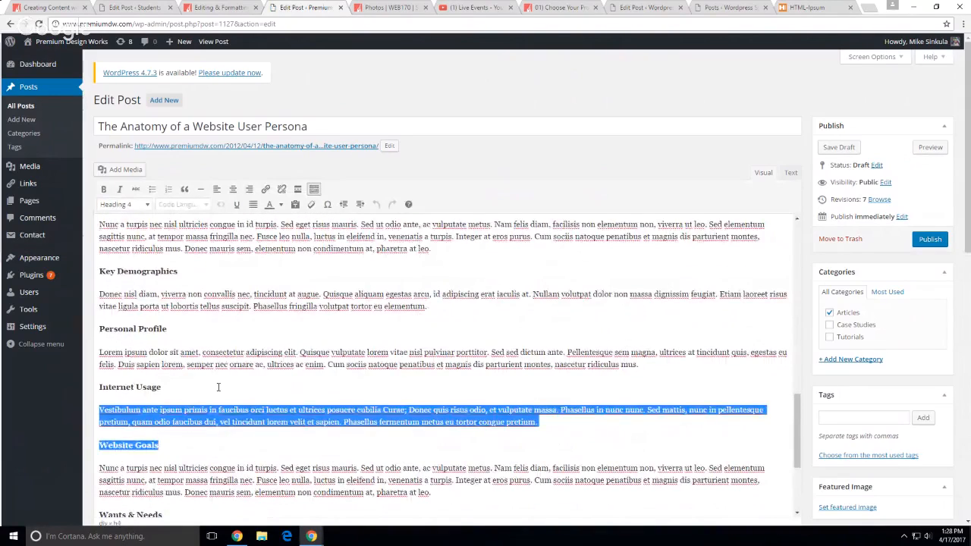
{"action": "scroll", "coordinate": [218, 387], "scroll_direction": "down", "scroll_amount": 3}
{"action": "scroll", "coordinate": [218, 388], "scroll_direction": "up", "scroll_amount": 6}
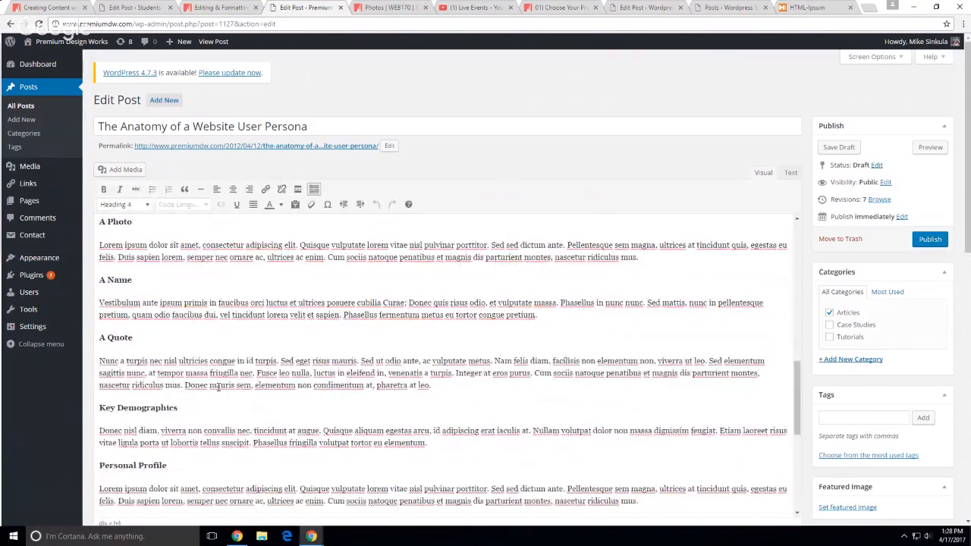
{"action": "scroll", "coordinate": [218, 387], "scroll_direction": "up", "scroll_amount": 5}
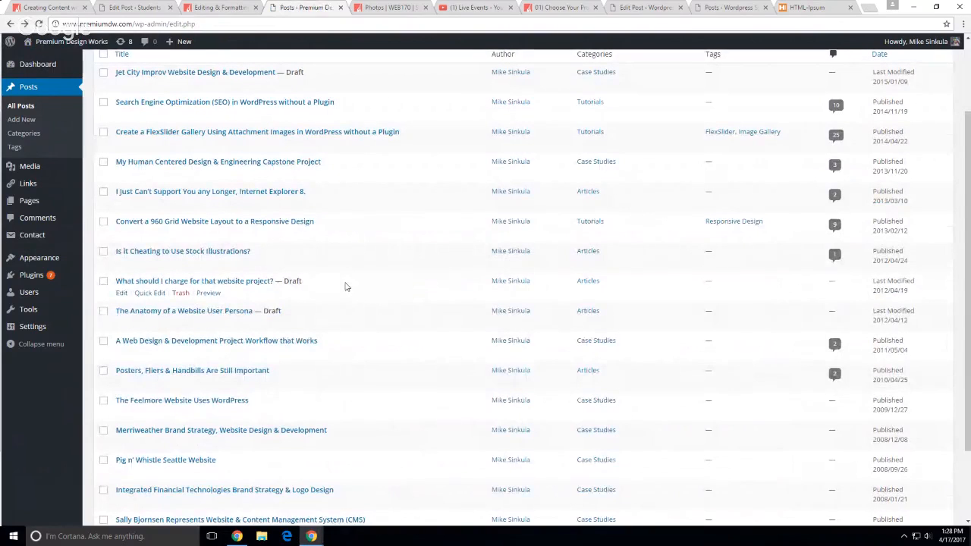
{"action": "scroll", "coordinate": [347, 296], "scroll_direction": "up", "scroll_amount": 3}
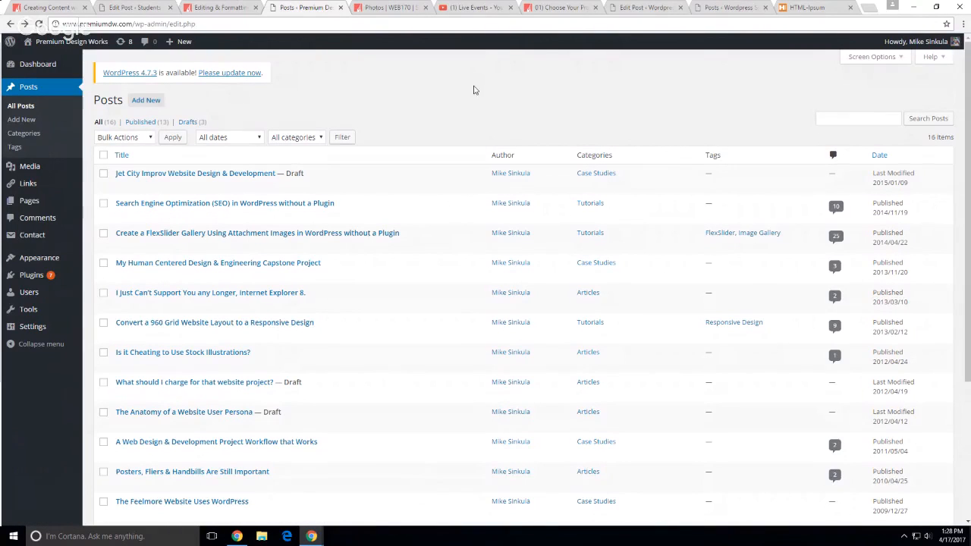
Bring up the First Demo Posting editor and check that News is its category
{"action": "key", "text": "ctrl+2"}
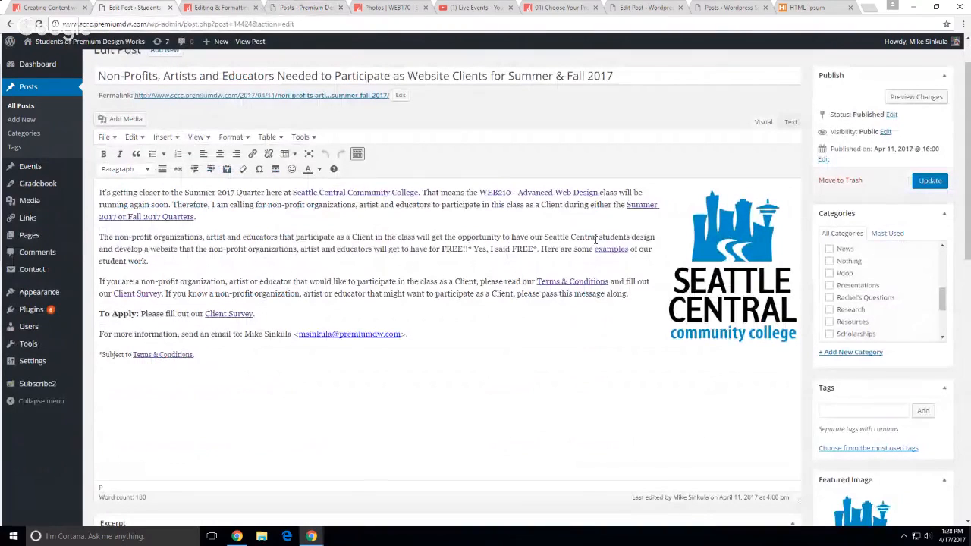
{"action": "key", "text": "ctrl+8"}
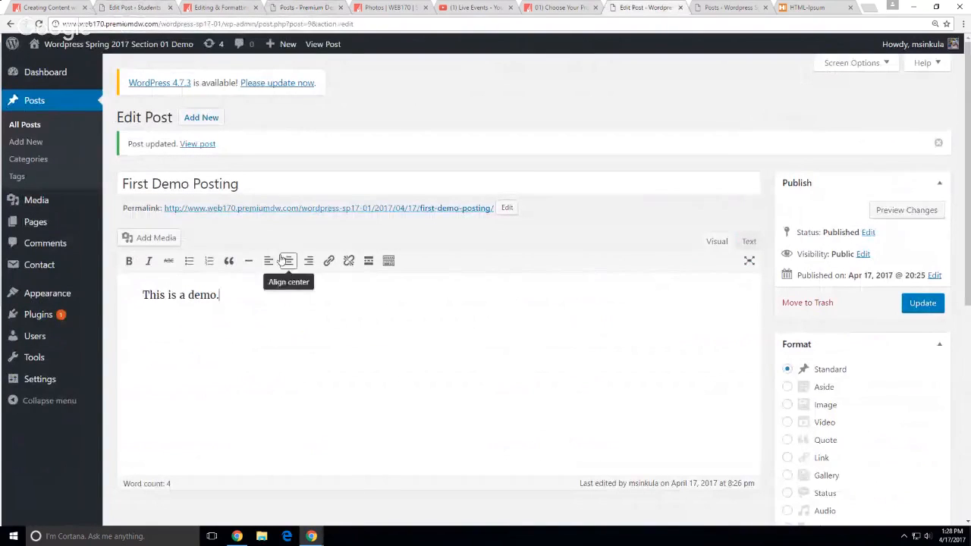
{"action": "scroll", "coordinate": [632, 381], "scroll_direction": "down", "scroll_amount": 3}
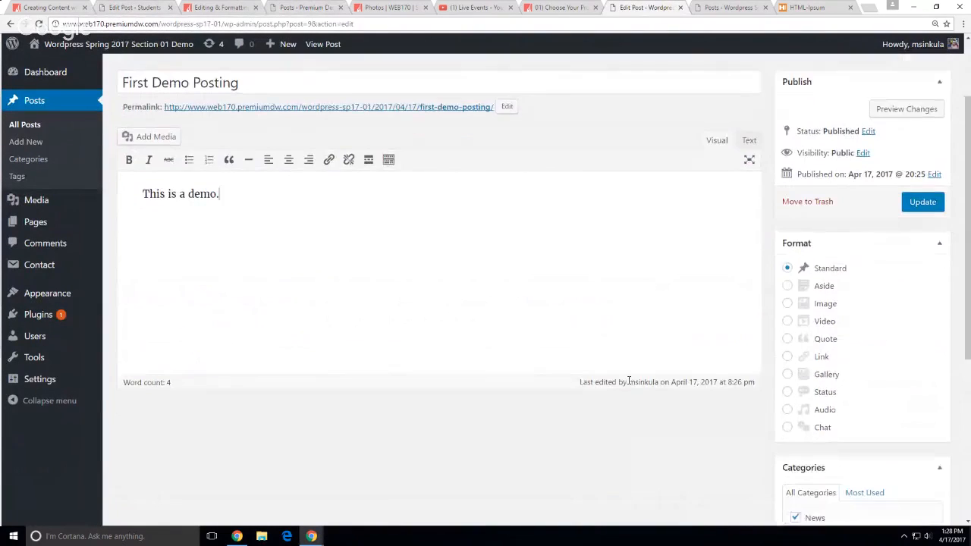
{"action": "scroll", "coordinate": [633, 383], "scroll_direction": "down", "scroll_amount": 2}
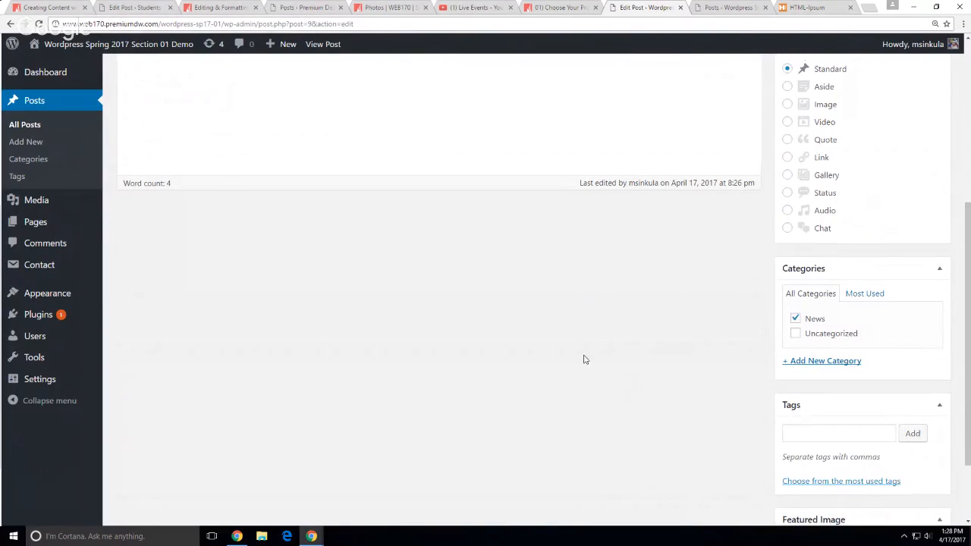
{"action": "scroll", "coordinate": [582, 359], "scroll_direction": "up", "scroll_amount": 2}
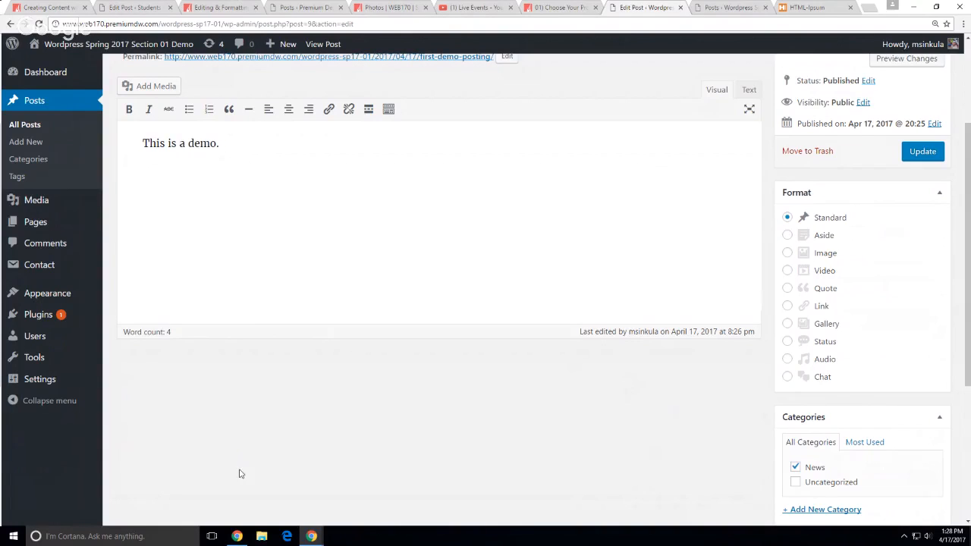
Scroll through the Seattle Central client post editor for comparison
{"action": "left_click", "coordinate": [135, 8]}
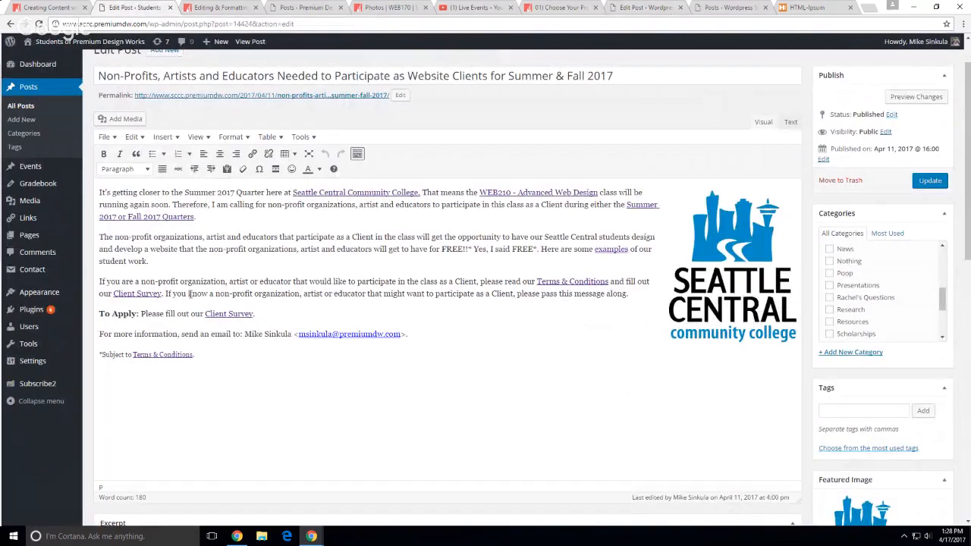
{"action": "scroll", "coordinate": [908, 465], "scroll_direction": "down", "scroll_amount": 2}
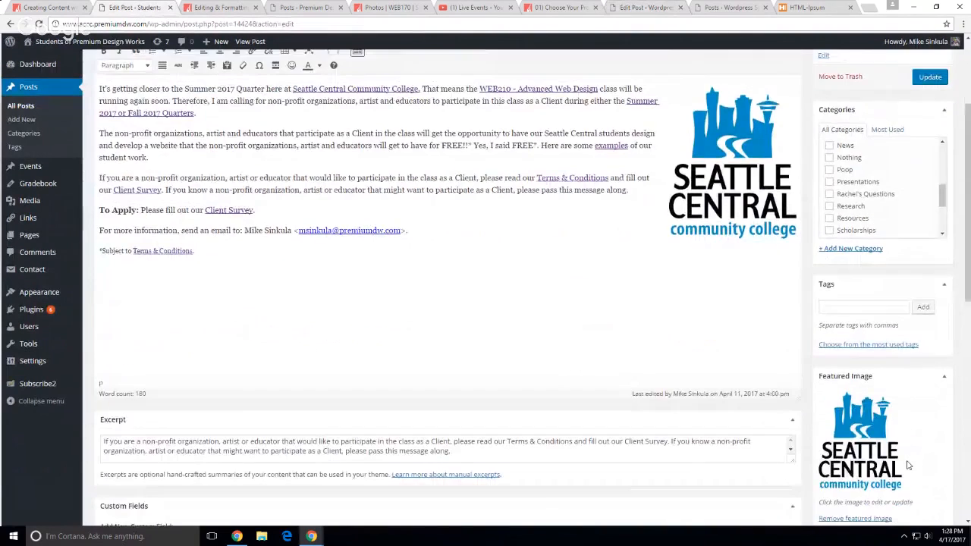
{"action": "scroll", "coordinate": [909, 465], "scroll_direction": "down", "scroll_amount": 3}
{"action": "scroll", "coordinate": [908, 465], "scroll_direction": "up", "scroll_amount": 3}
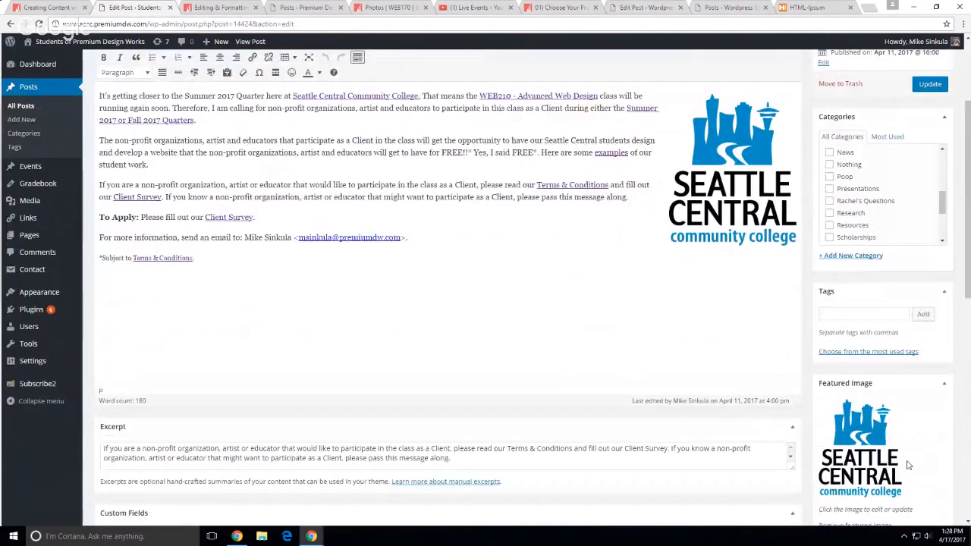
{"action": "scroll", "coordinate": [933, 410], "scroll_direction": "up", "scroll_amount": 2}
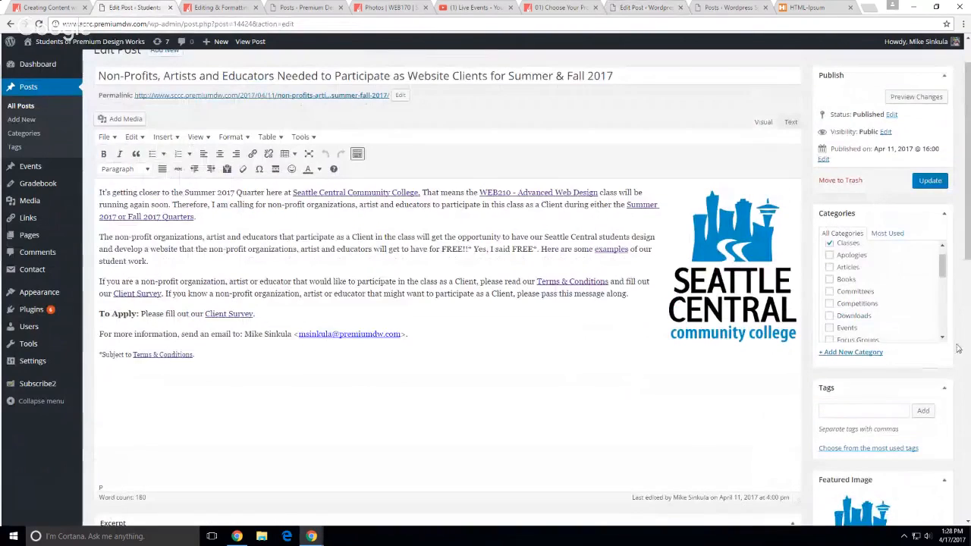
{"action": "scroll", "coordinate": [957, 348], "scroll_direction": "down", "scroll_amount": 2}
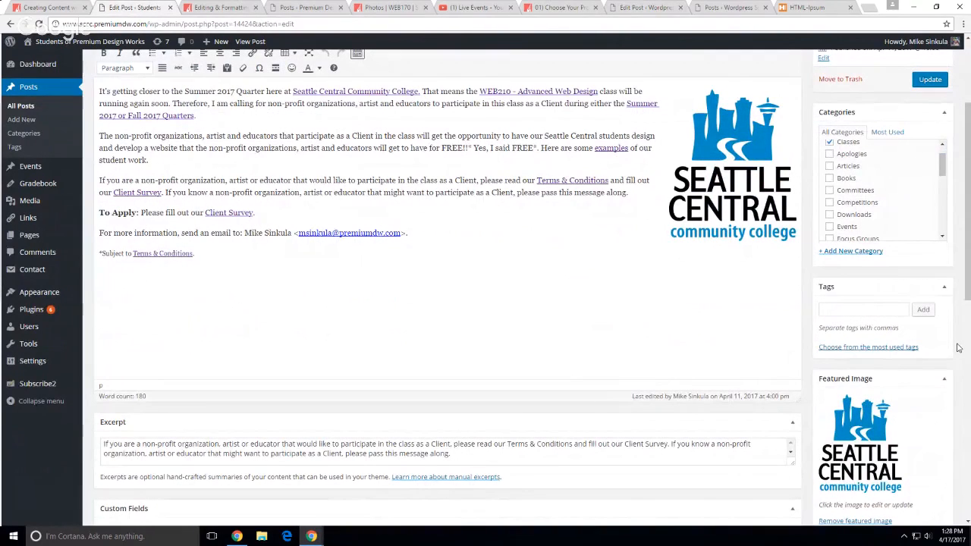
Back in the First Demo Posting editor, collapse the Format options box
{"action": "left_click", "coordinate": [729, 9]}
{"action": "left_click", "coordinate": [645, 7]}
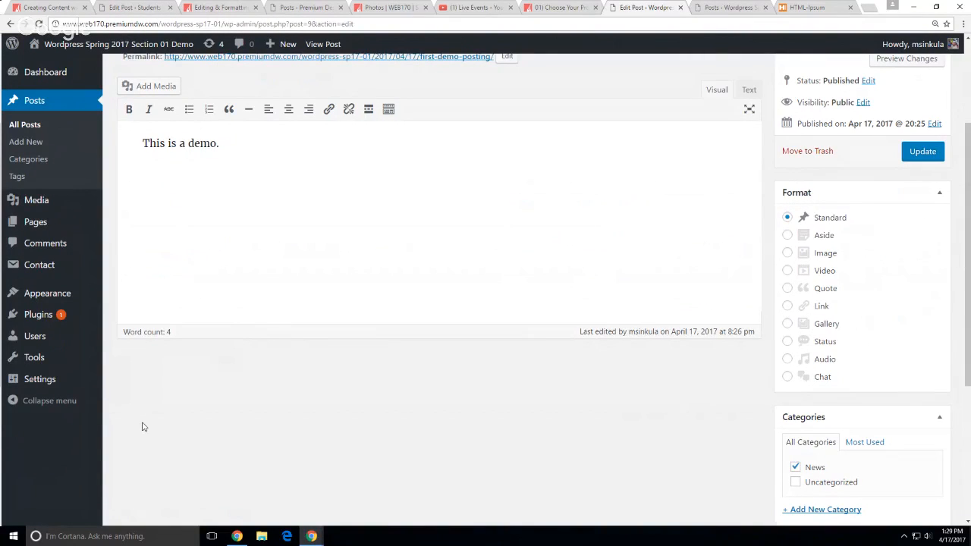
{"action": "left_click", "coordinate": [940, 193]}
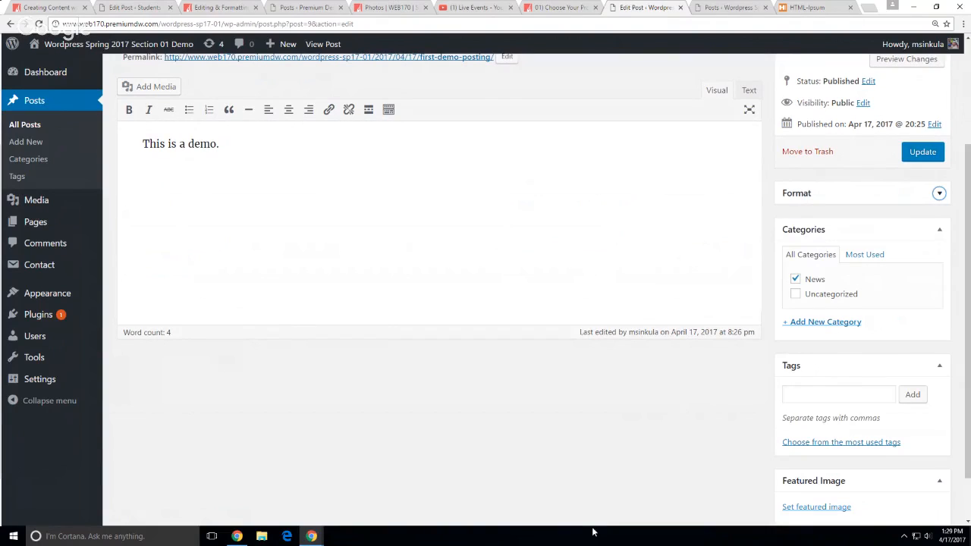
{"action": "scroll", "coordinate": [581, 416], "scroll_direction": "up", "scroll_amount": 3}
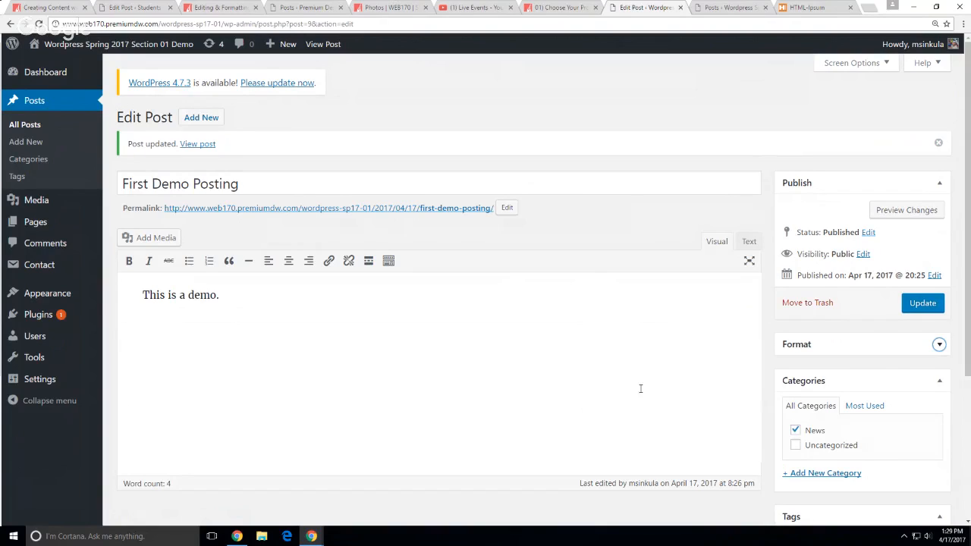
Scroll through the Students site's post editor for comparison, then return to First Demo Posting
{"action": "scroll", "coordinate": [637, 382], "scroll_direction": "down", "scroll_amount": 2}
{"action": "scroll", "coordinate": [637, 382], "scroll_direction": "down", "scroll_amount": 1}
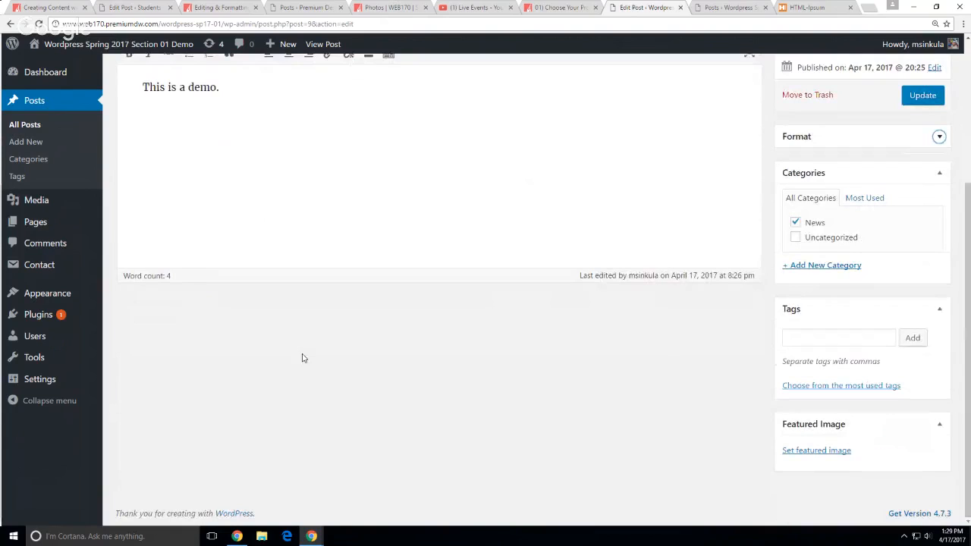
{"action": "left_click", "coordinate": [119, 6]}
{"action": "scroll", "coordinate": [192, 252], "scroll_direction": "down", "scroll_amount": 3}
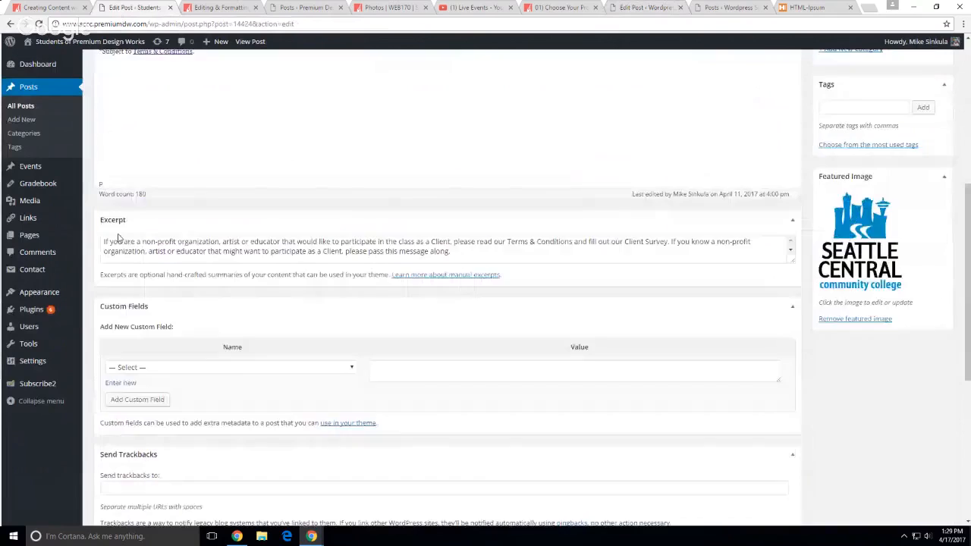
{"action": "scroll", "coordinate": [118, 228], "scroll_direction": "down", "scroll_amount": 3}
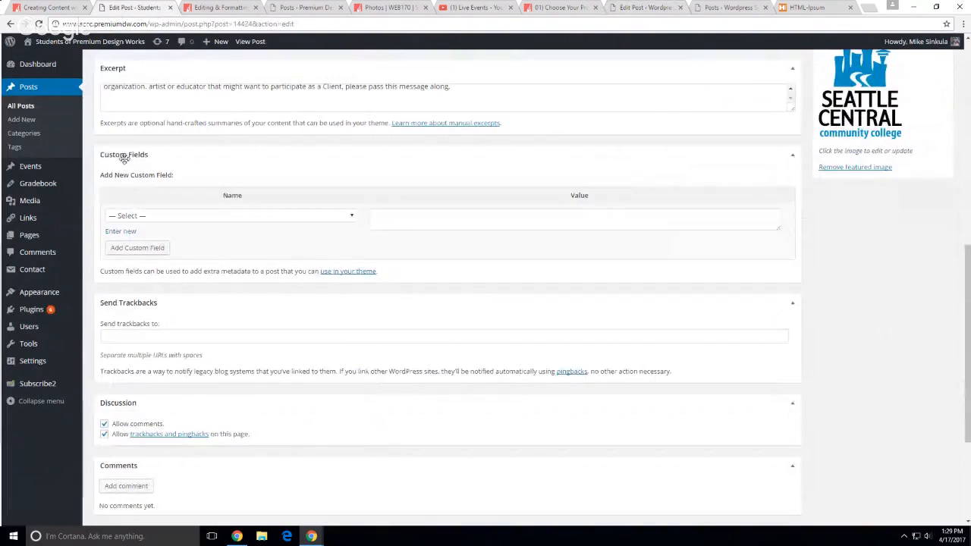
{"action": "scroll", "coordinate": [180, 281], "scroll_direction": "down", "scroll_amount": 2}
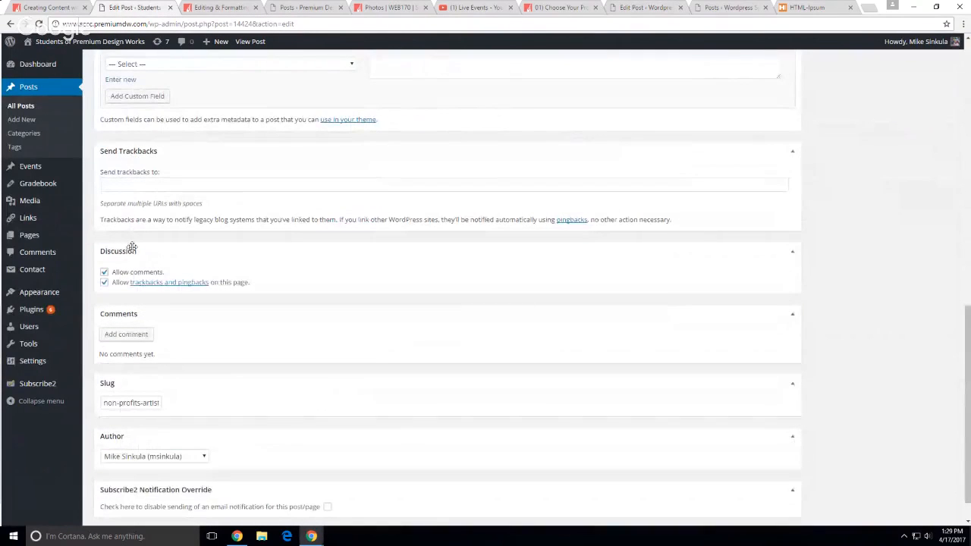
{"action": "scroll", "coordinate": [178, 319], "scroll_direction": "down", "scroll_amount": 1}
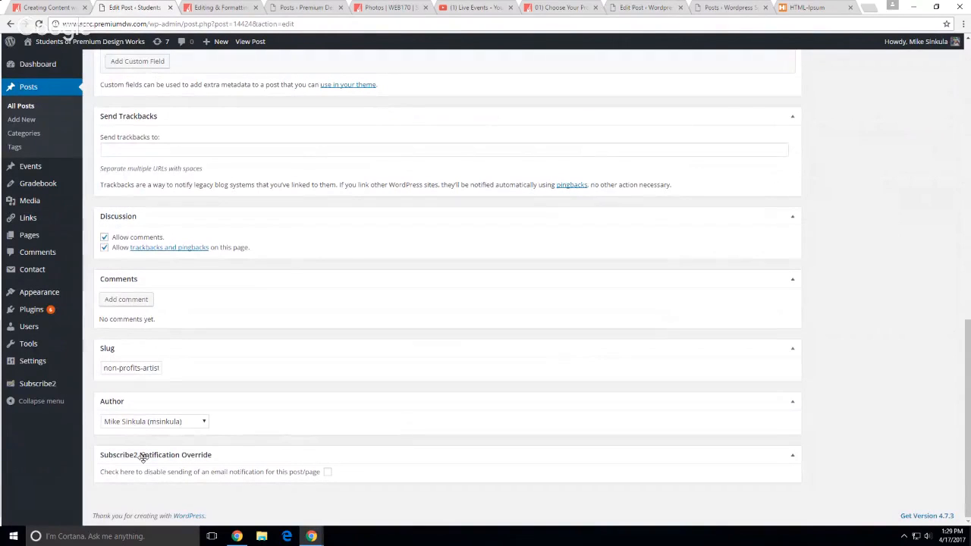
{"action": "scroll", "coordinate": [325, 451], "scroll_direction": "up", "scroll_amount": 3}
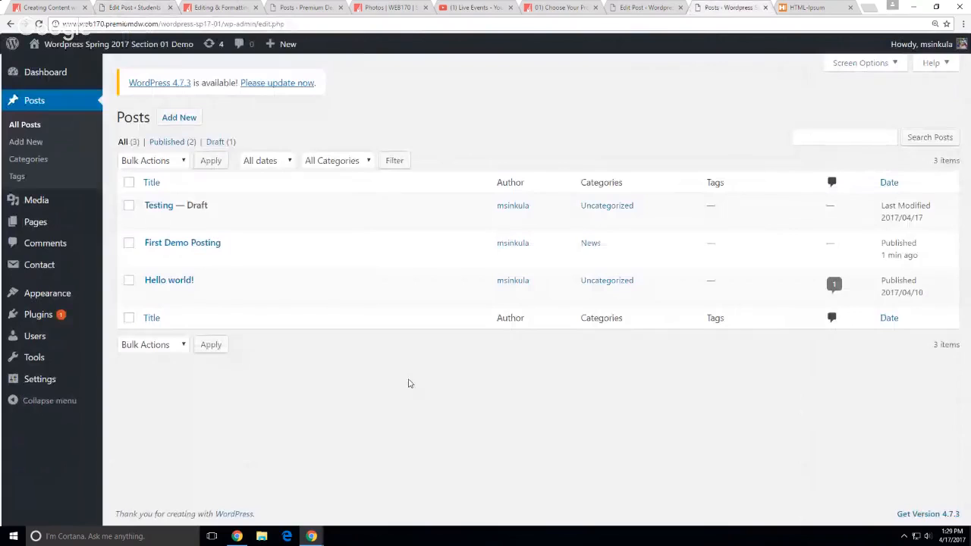
{"action": "left_click", "coordinate": [639, 9]}
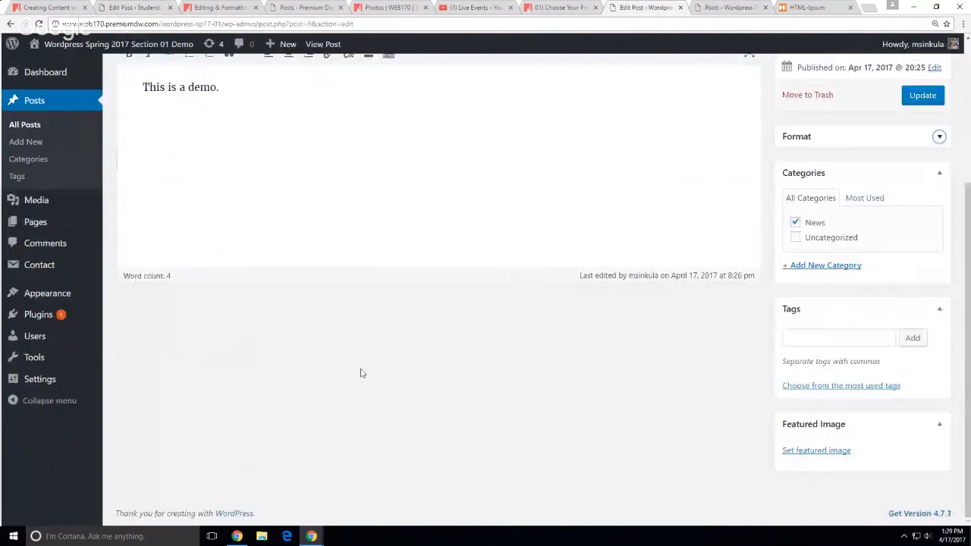
{"action": "scroll", "coordinate": [379, 368], "scroll_direction": "up", "scroll_amount": 3}
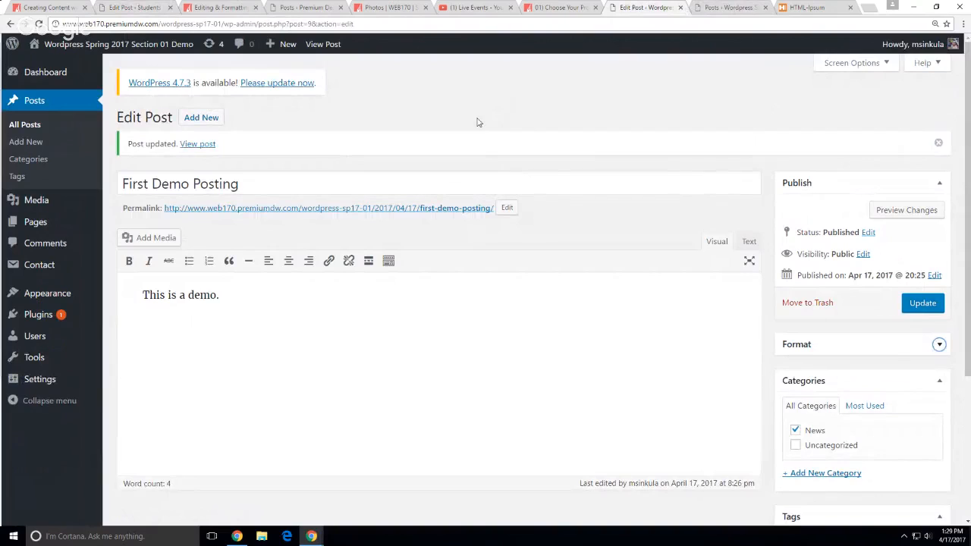
Show the Excerpt, Custom Fields, Discussion, Comments, Slug, Author and Send Trackbacks boxes, then update the post
{"action": "left_click", "coordinate": [882, 65]}
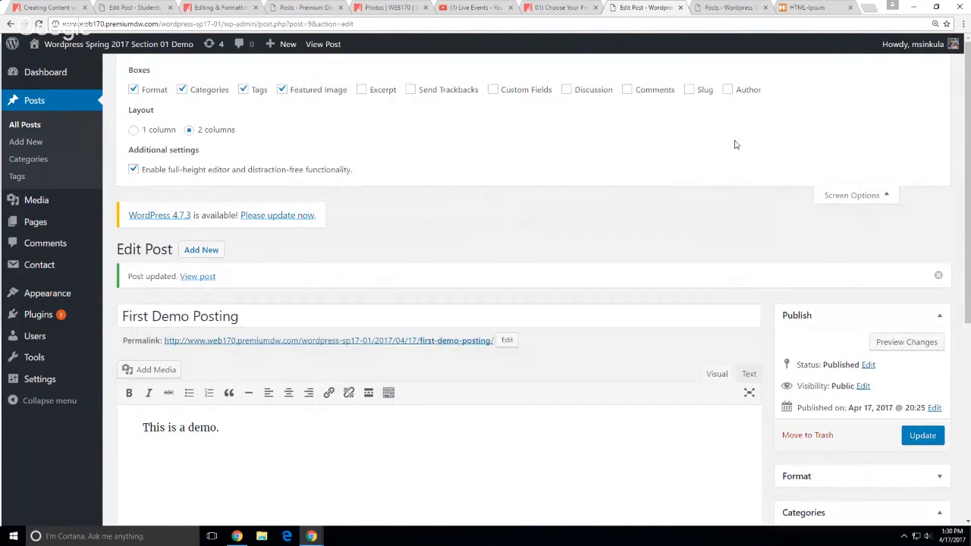
{"action": "left_click", "coordinate": [376, 91]}
{"action": "left_click", "coordinate": [538, 90]}
{"action": "left_click", "coordinate": [568, 90]}
{"action": "left_click", "coordinate": [630, 90]}
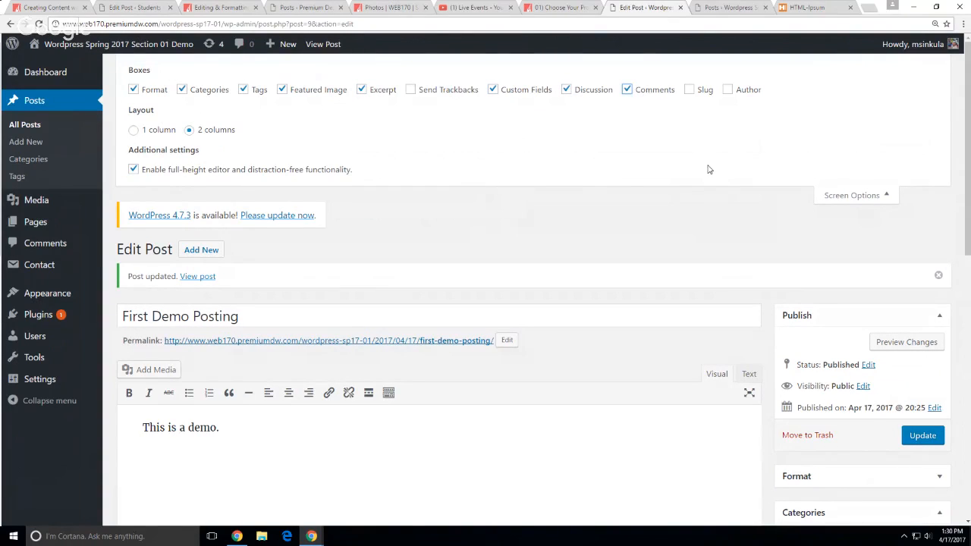
{"action": "left_click", "coordinate": [704, 92]}
{"action": "left_click", "coordinate": [746, 93]}
{"action": "left_click", "coordinate": [460, 91]}
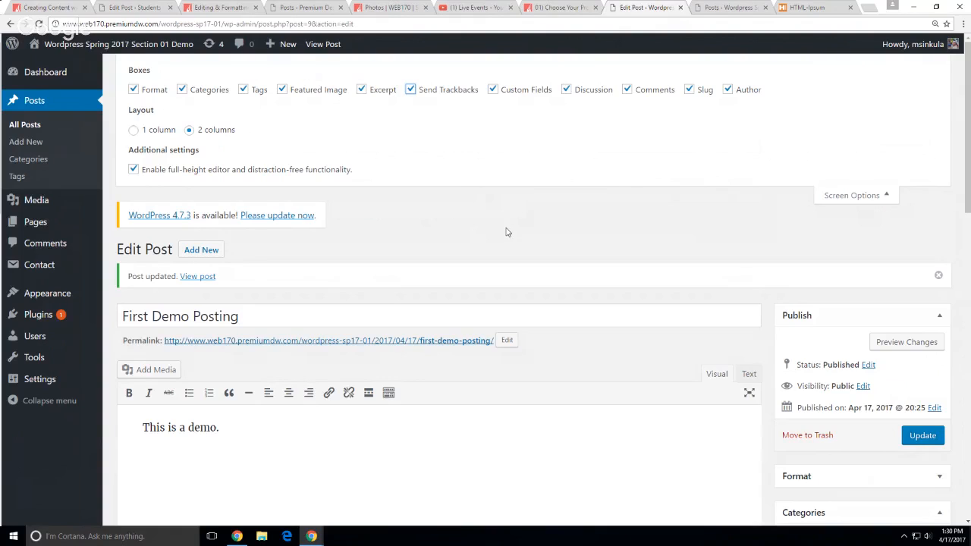
{"action": "scroll", "coordinate": [548, 222], "scroll_direction": "down", "scroll_amount": 1}
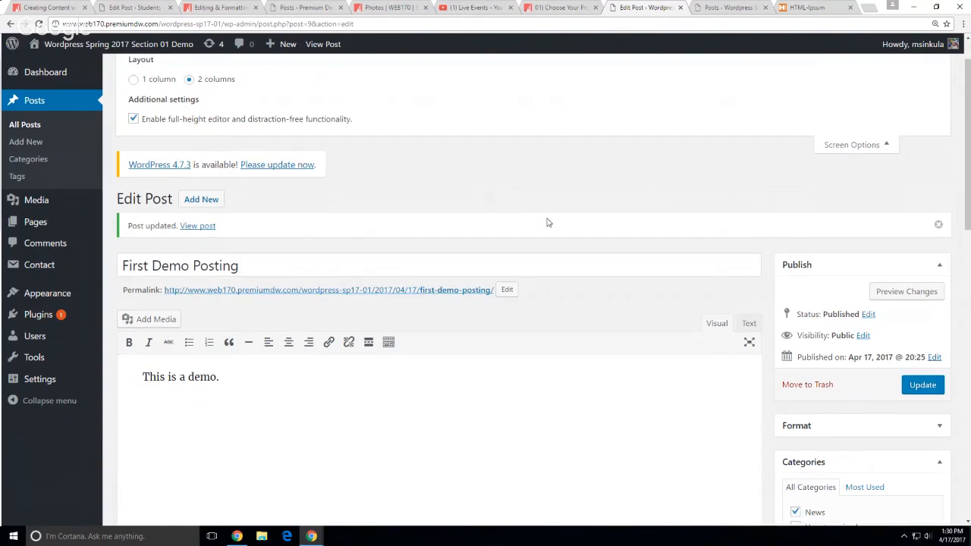
{"action": "scroll", "coordinate": [552, 218], "scroll_direction": "up", "scroll_amount": 1}
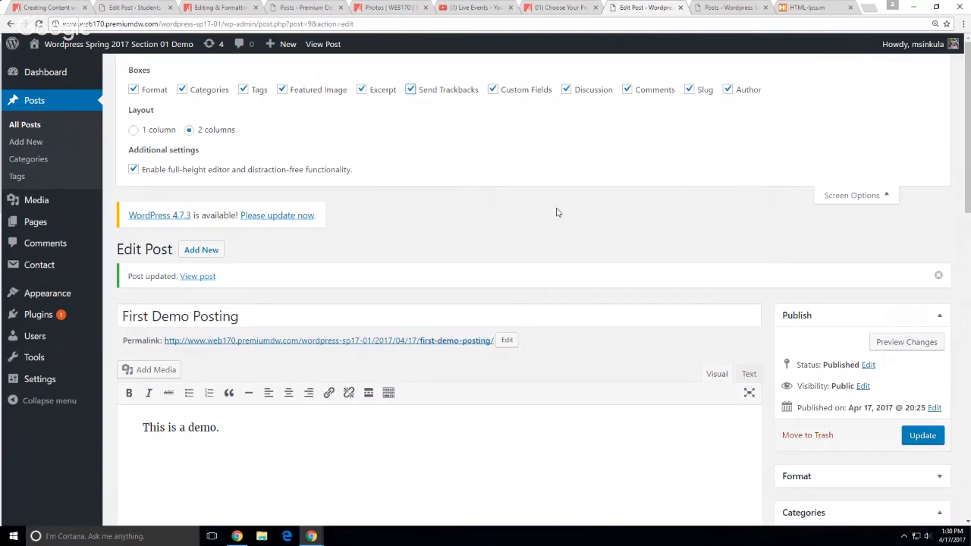
{"action": "left_click", "coordinate": [935, 438]}
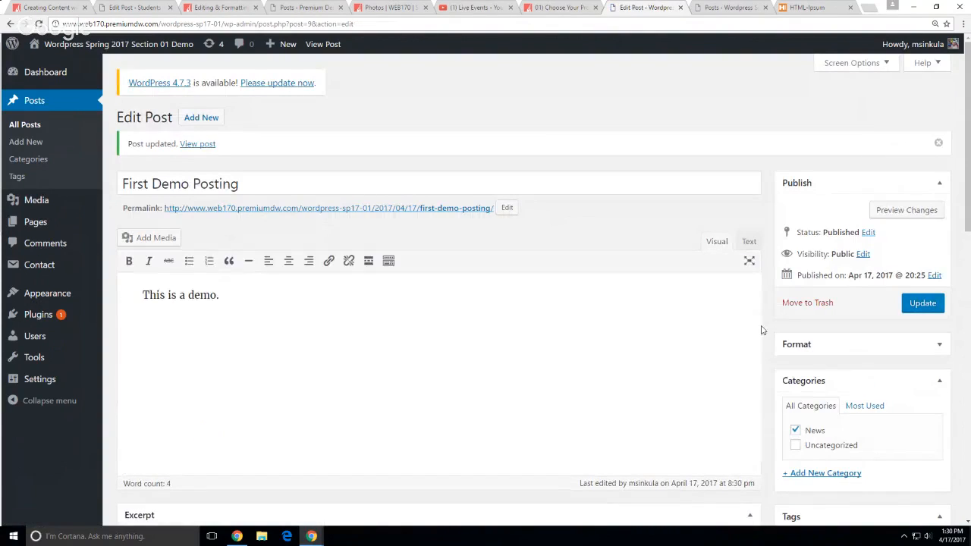
{"action": "scroll", "coordinate": [762, 330], "scroll_direction": "down", "scroll_amount": 5}
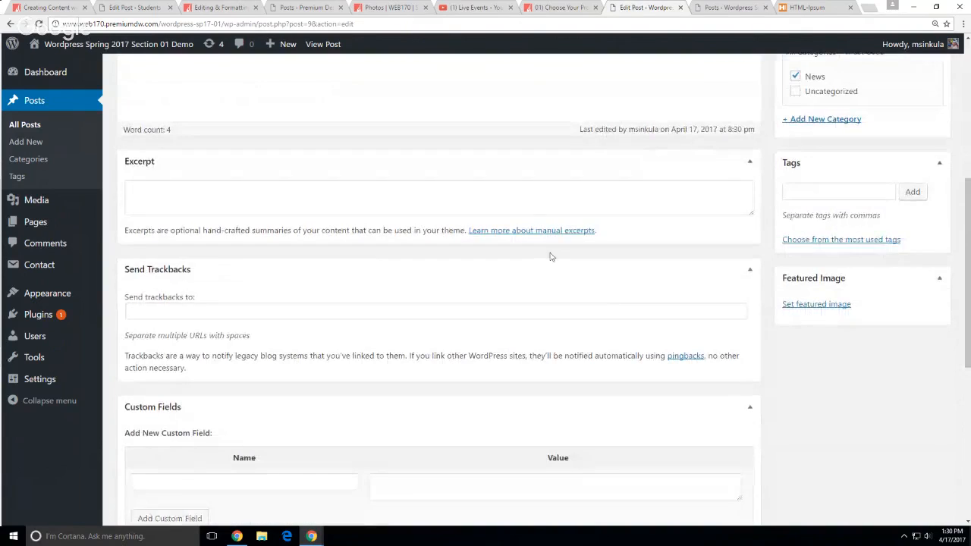
{"action": "left_click", "coordinate": [538, 199]}
{"action": "scroll", "coordinate": [722, 386], "scroll_direction": "down", "scroll_amount": 1}
{"action": "left_click", "coordinate": [720, 445]}
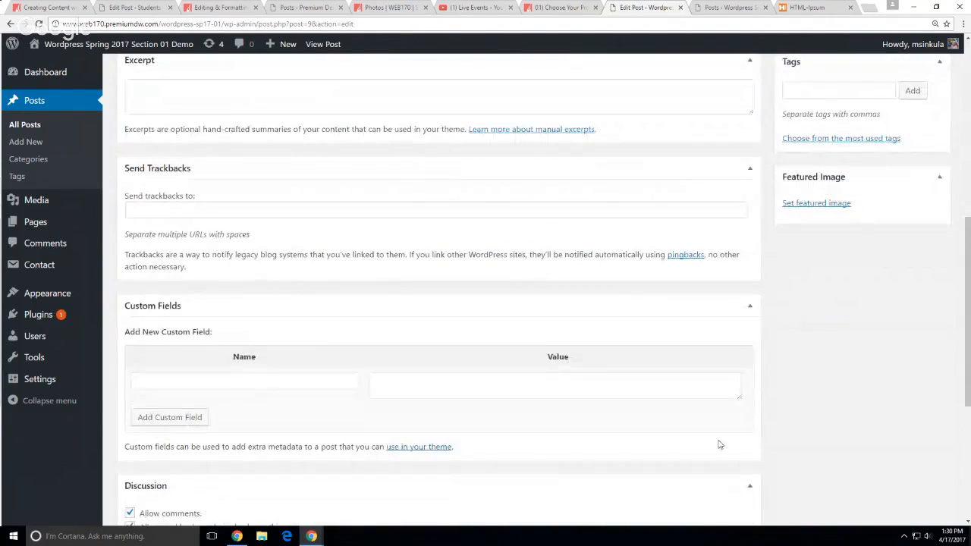
{"action": "scroll", "coordinate": [850, 442], "scroll_direction": "down", "scroll_amount": 2}
{"action": "scroll", "coordinate": [451, 382], "scroll_direction": "down", "scroll_amount": 2}
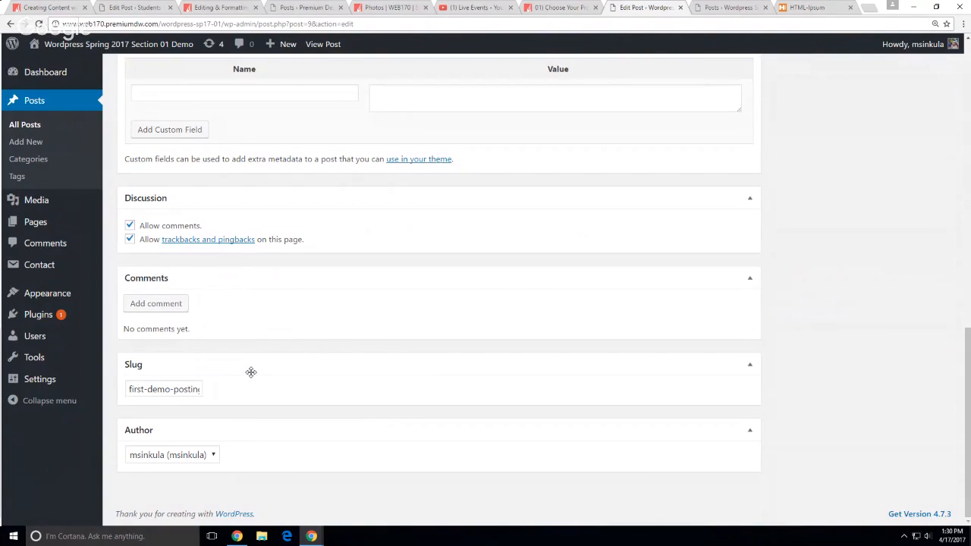
{"action": "scroll", "coordinate": [186, 258], "scroll_direction": "up", "scroll_amount": 5}
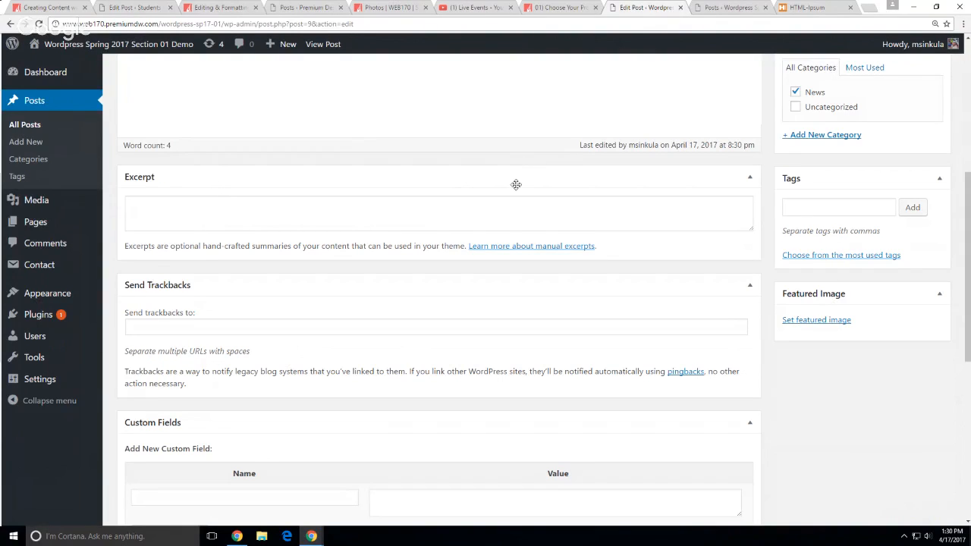
{"action": "scroll", "coordinate": [680, 326], "scroll_direction": "up", "scroll_amount": 4}
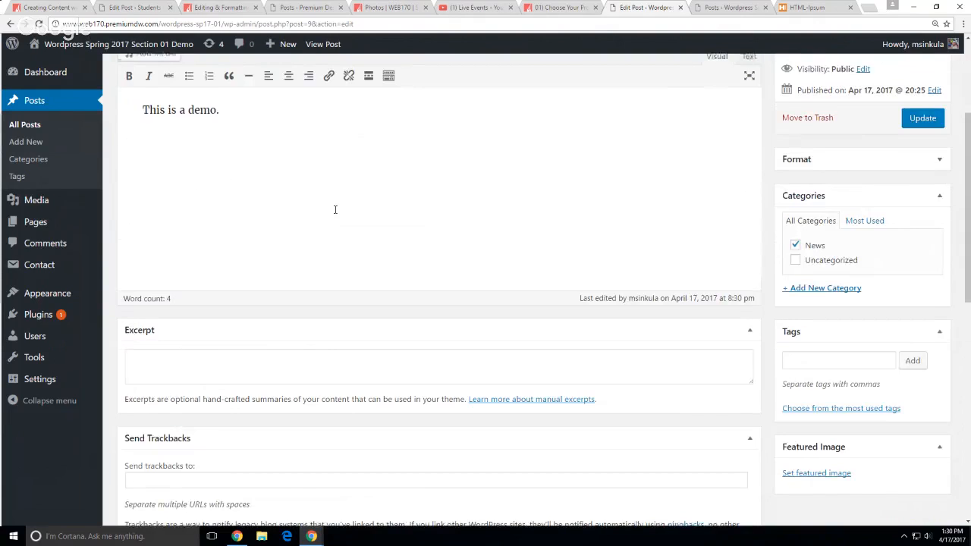
{"action": "scroll", "coordinate": [321, 179], "scroll_direction": "up", "scroll_amount": 2}
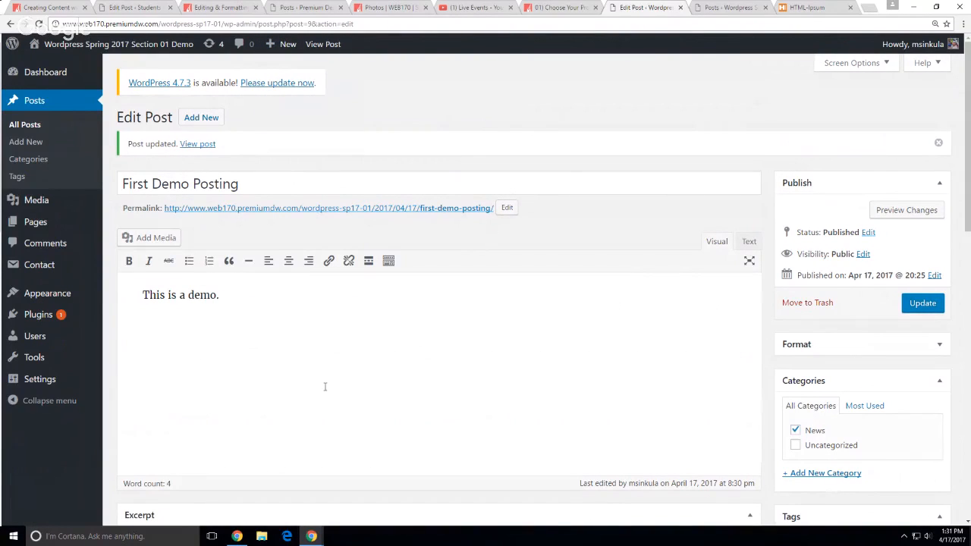
Open a new tab at sccc.premiumdw.com/examples
{"action": "key", "text": "ctrl+t"}
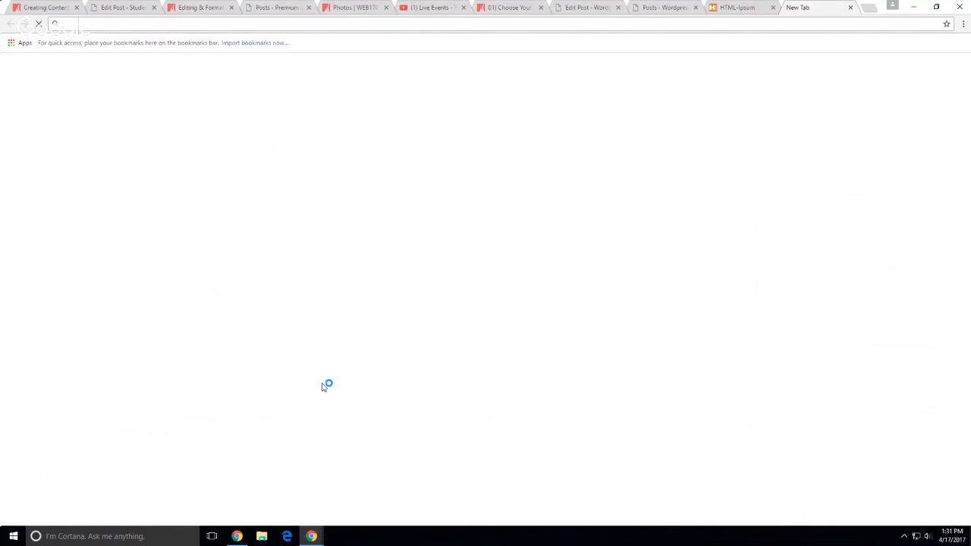
{"action": "type", "text": "sccc.premiumdw.com"}
{"action": "key", "text": "Return"}
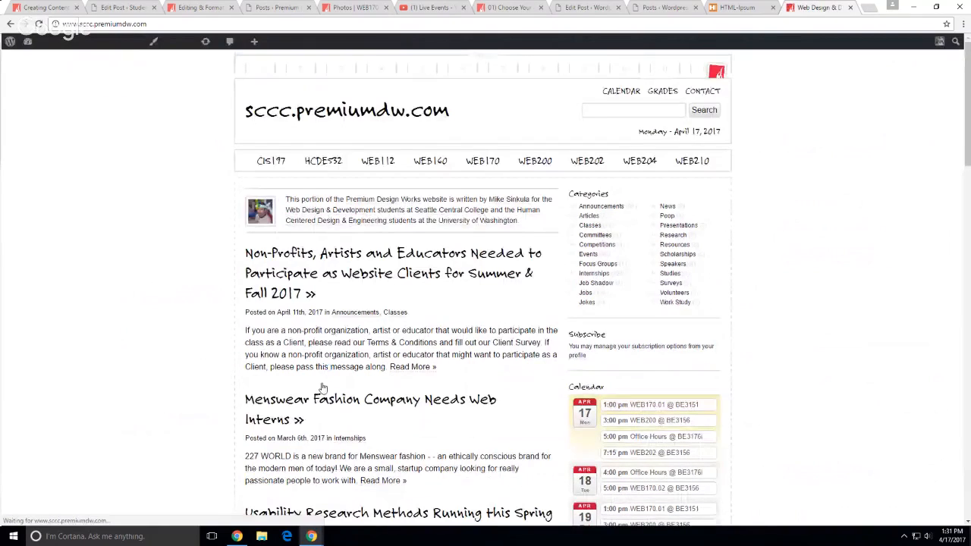
{"action": "left_click", "coordinate": [150, 23]}
{"action": "left_click", "coordinate": [150, 23]}
{"action": "type", "text": "examples"}
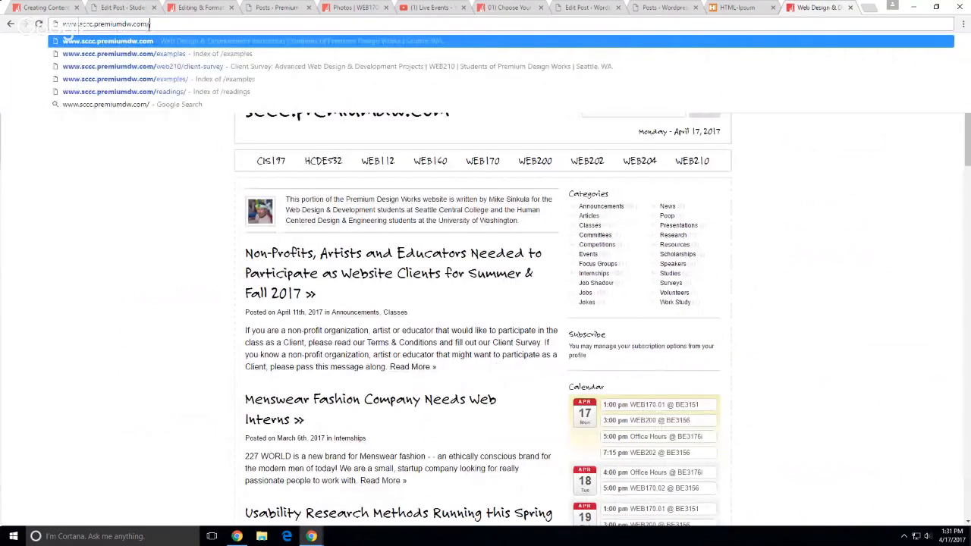
{"action": "key", "text": "Return"}
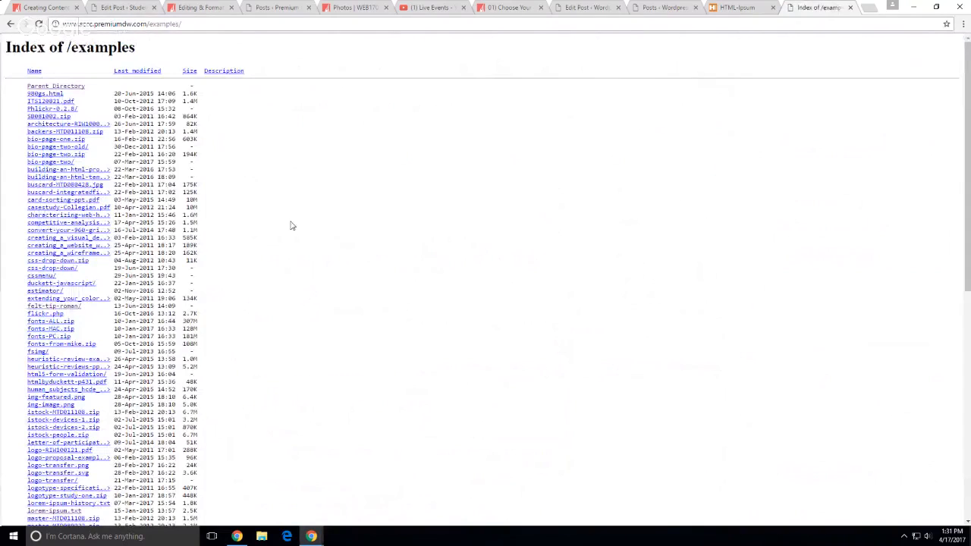
Open lorem-ipsum-history.txt and copy its Lorem Ipsum history text
{"action": "scroll", "coordinate": [280, 399], "scroll_direction": "down", "scroll_amount": 2}
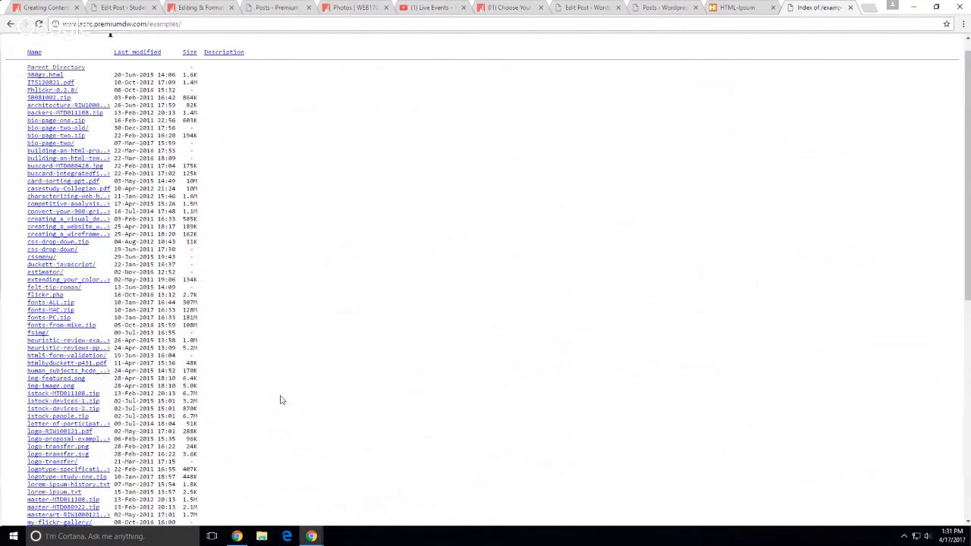
{"action": "left_click", "coordinate": [89, 352]}
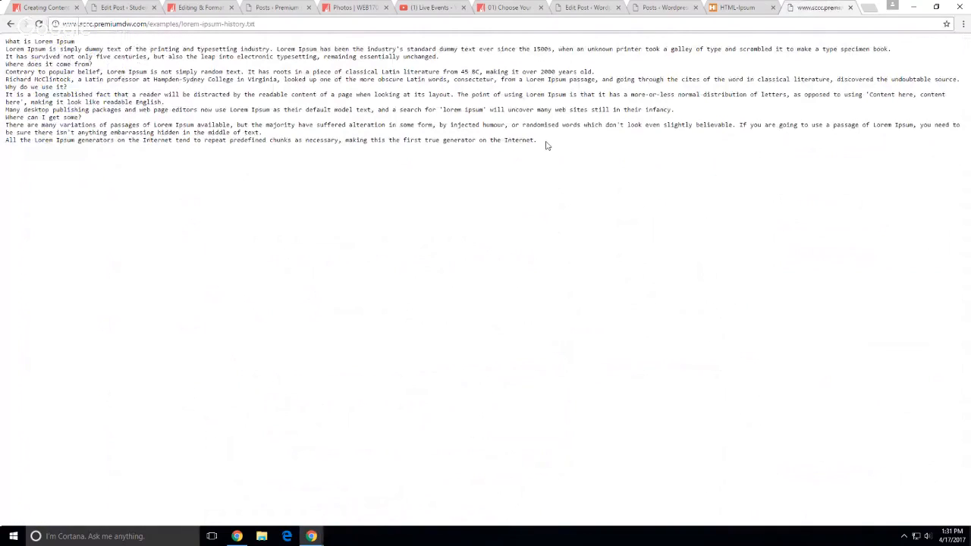
{"action": "left_click_drag", "start_coordinate": [545, 143], "coordinate": [10, 35]}
{"action": "key", "text": "ctrl+c"}
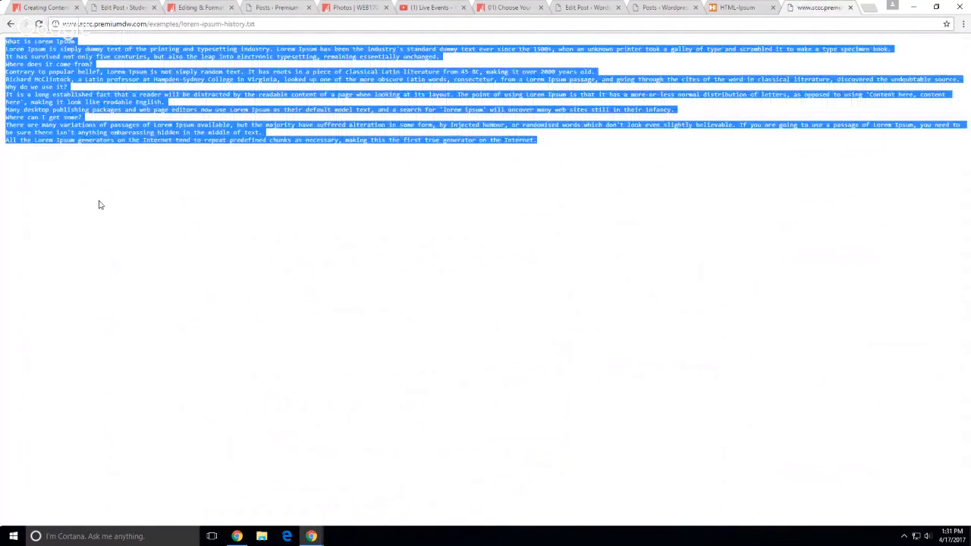
{"action": "left_click", "coordinate": [226, 291]}
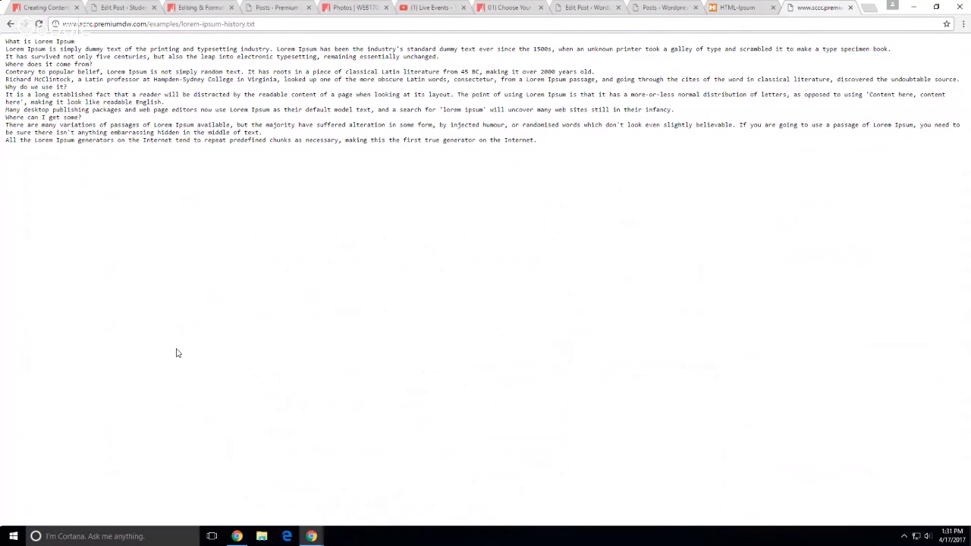
{"action": "left_click", "coordinate": [667, 9]}
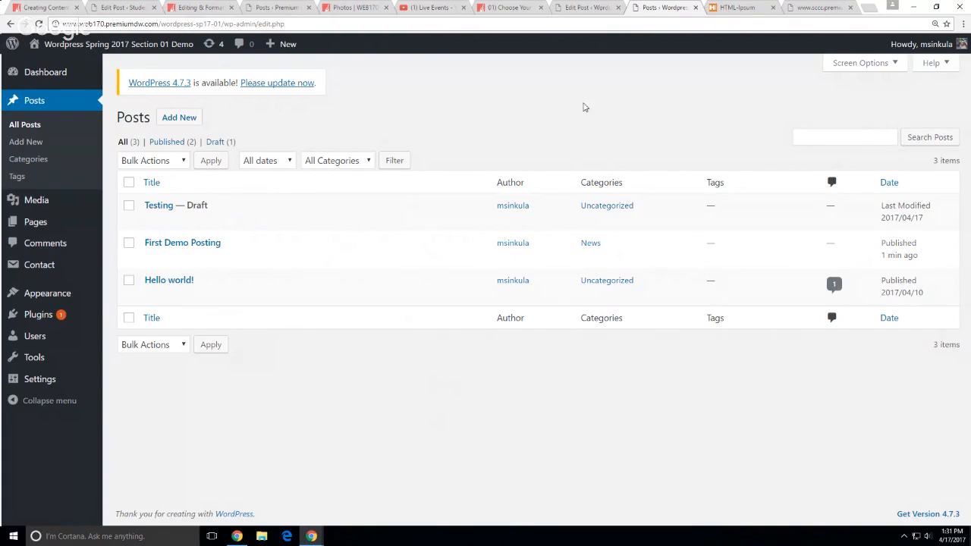
Paste the Lorem Ipsum text over 'This is a demo.' in First Demo Posting, then undo it
{"action": "left_click", "coordinate": [601, 8]}
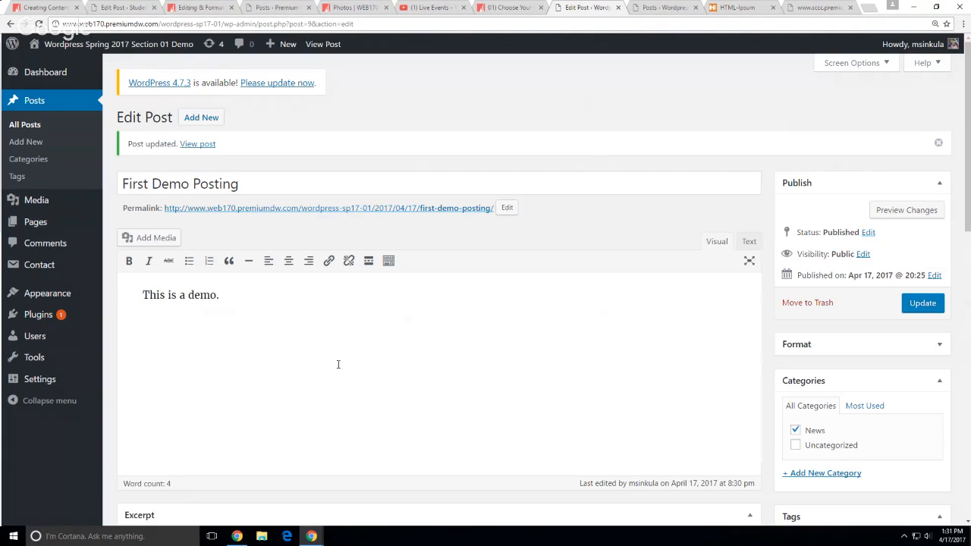
{"action": "left_click_drag", "start_coordinate": [338, 365], "coordinate": [111, 293]}
{"action": "key", "text": "ctrl+v"}
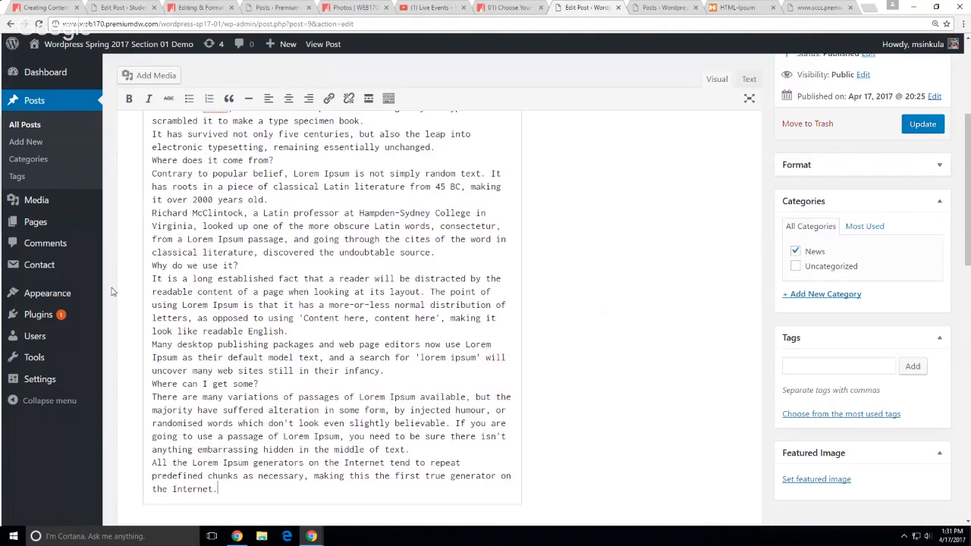
{"action": "scroll", "coordinate": [314, 324], "scroll_direction": "down", "scroll_amount": 3}
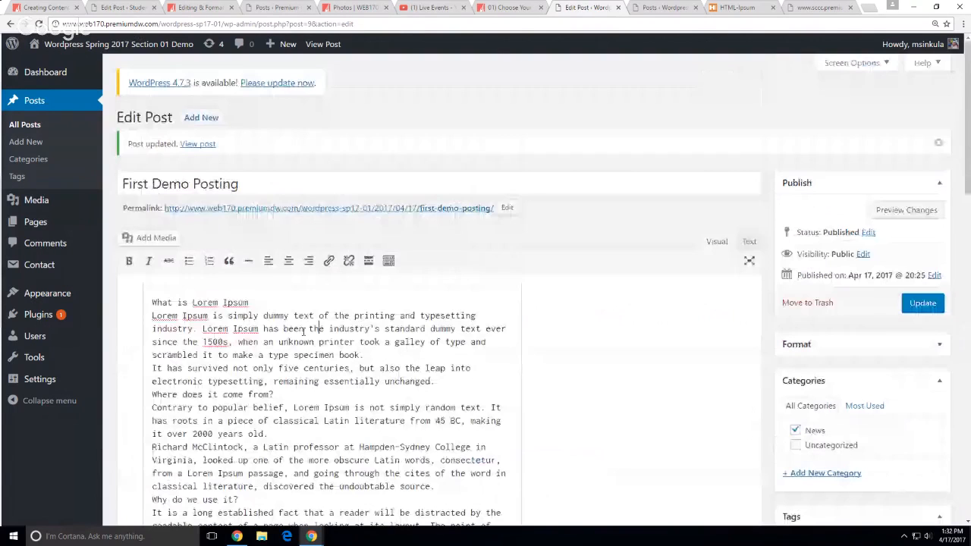
{"action": "key", "text": "ctrl+z"}
{"action": "left_click", "coordinate": [336, 326]}
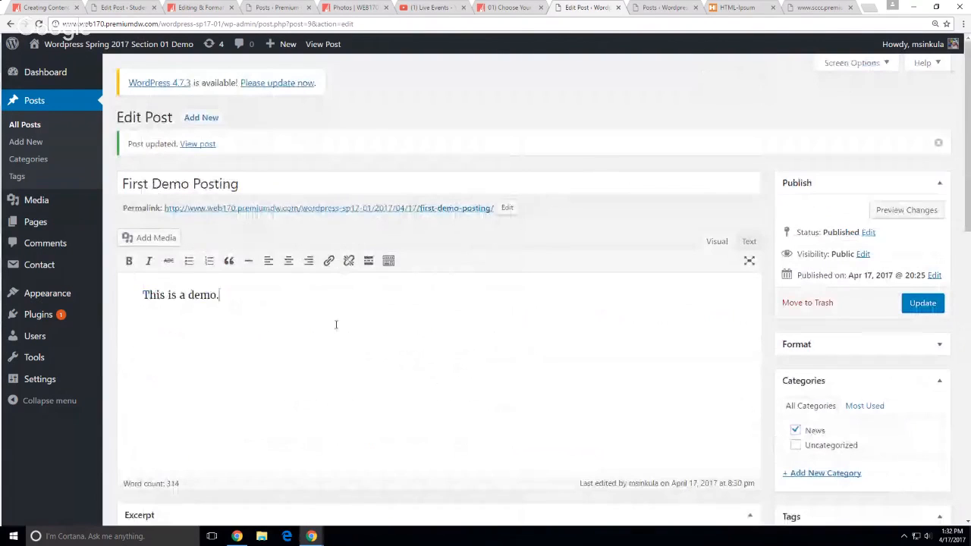
Expand the editor's second row of formatting tools
{"action": "left_click", "coordinate": [389, 265]}
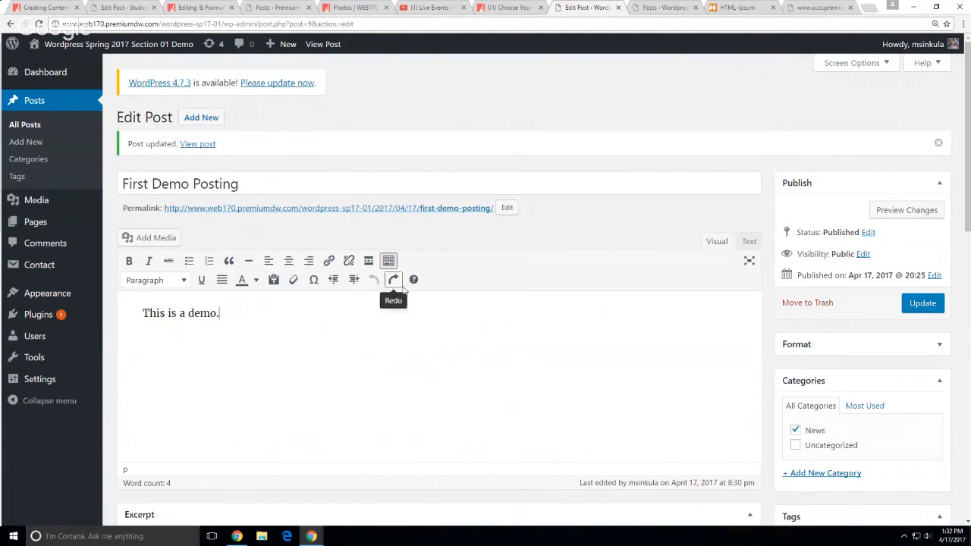
{"action": "left_click", "coordinate": [389, 261]}
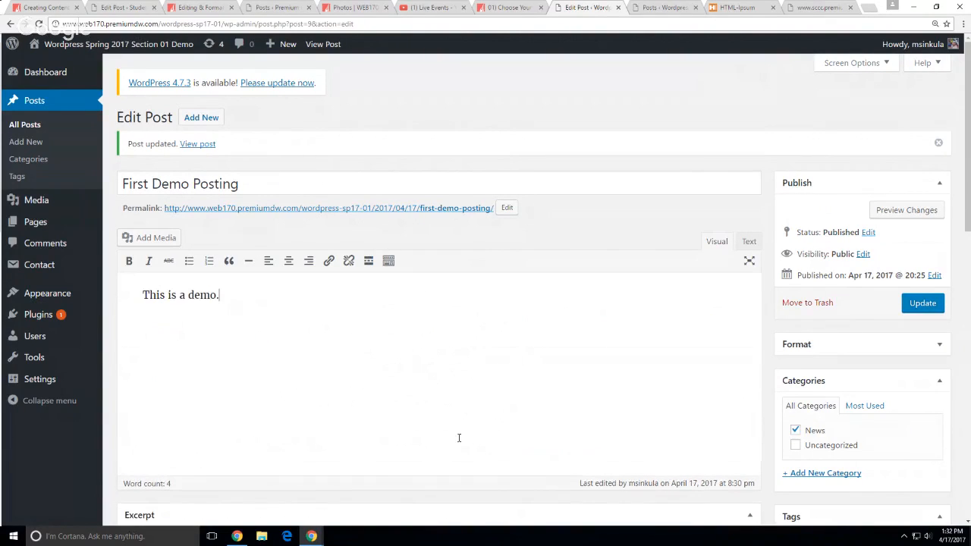
{"action": "left_click", "coordinate": [389, 261]}
{"action": "left_click", "coordinate": [389, 261]}
{"action": "left_click", "coordinate": [389, 261]}
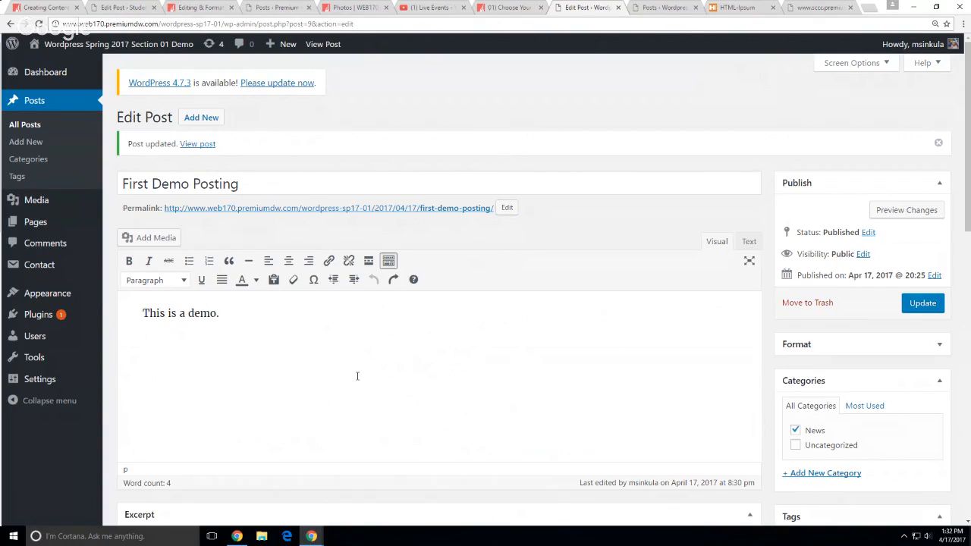
{"action": "scroll", "coordinate": [357, 380], "scroll_direction": "down", "scroll_amount": 1}
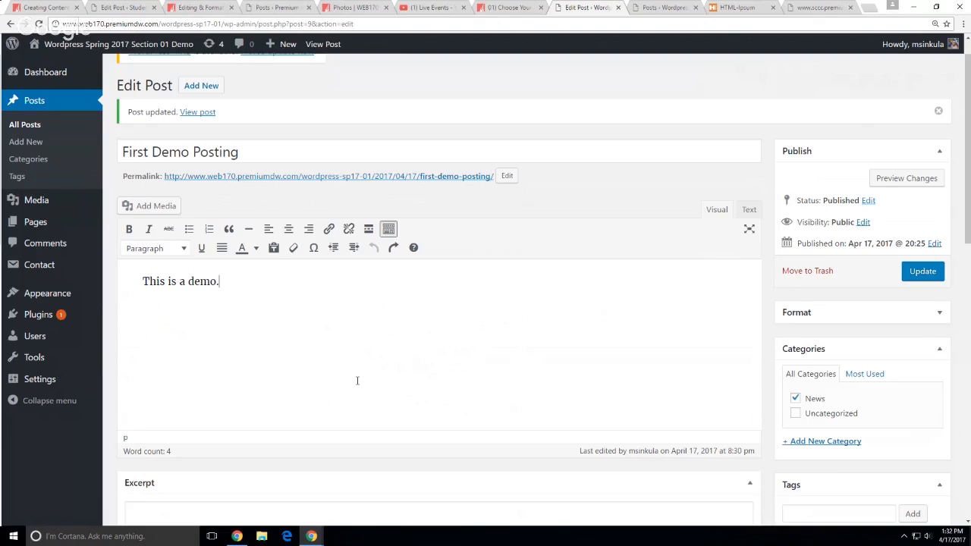
{"action": "scroll", "coordinate": [358, 380], "scroll_direction": "down", "scroll_amount": 2}
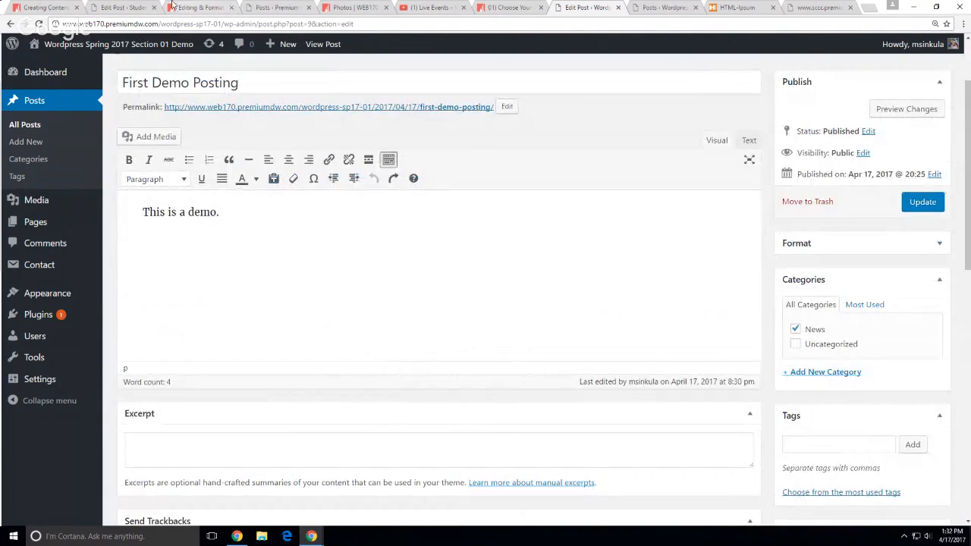
{"action": "left_click", "coordinate": [112, 8]}
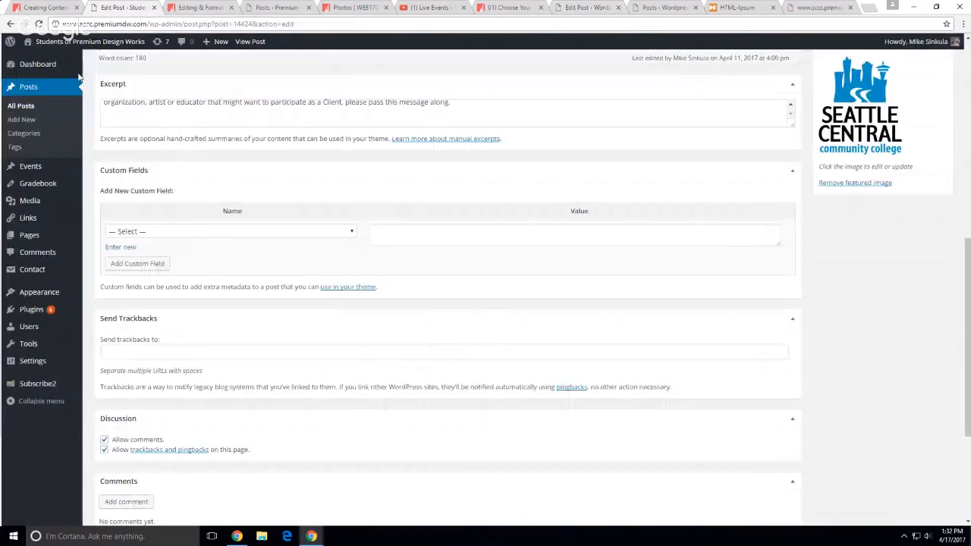
{"action": "left_click", "coordinate": [28, 89]}
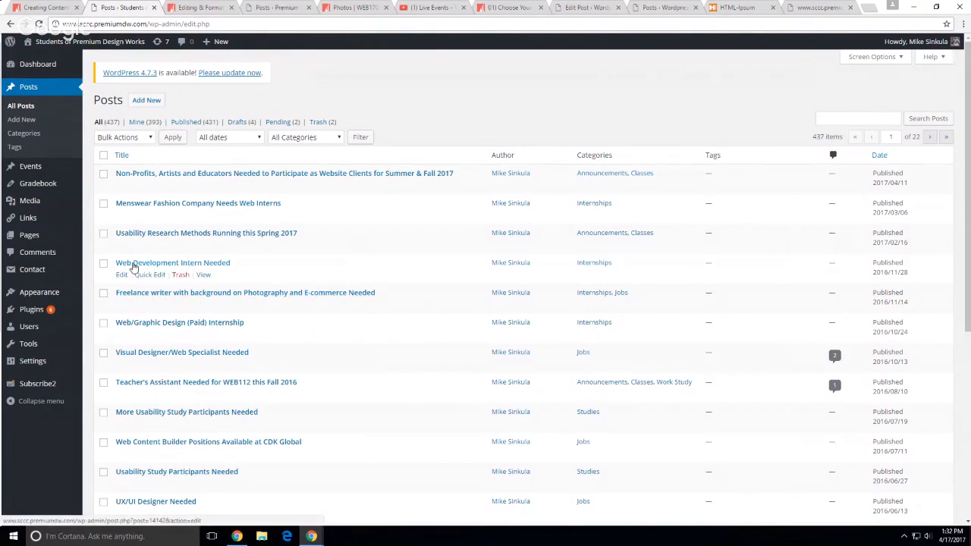
{"action": "left_click", "coordinate": [121, 276]}
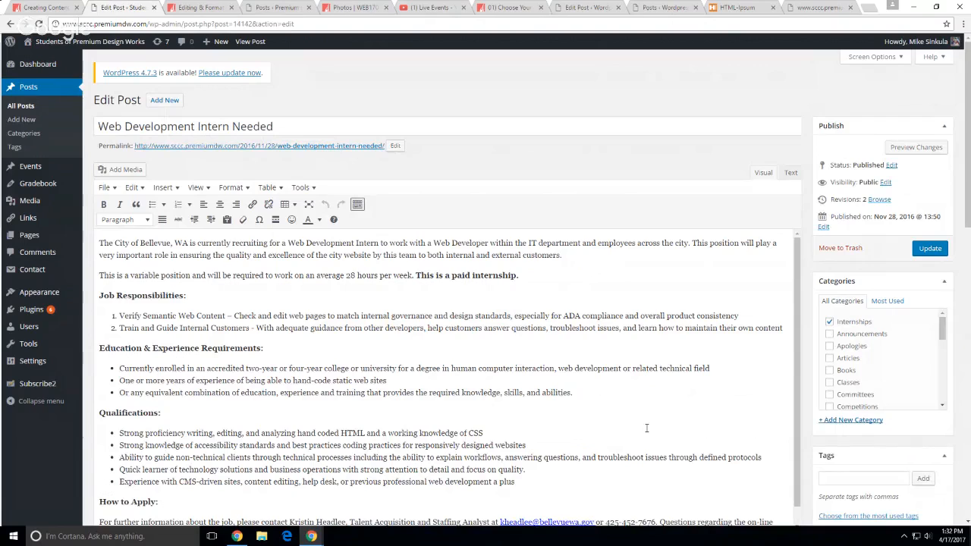
{"action": "left_click", "coordinate": [384, 393]}
{"action": "left_click", "coordinate": [288, 348]}
{"action": "left_click", "coordinate": [639, 9]}
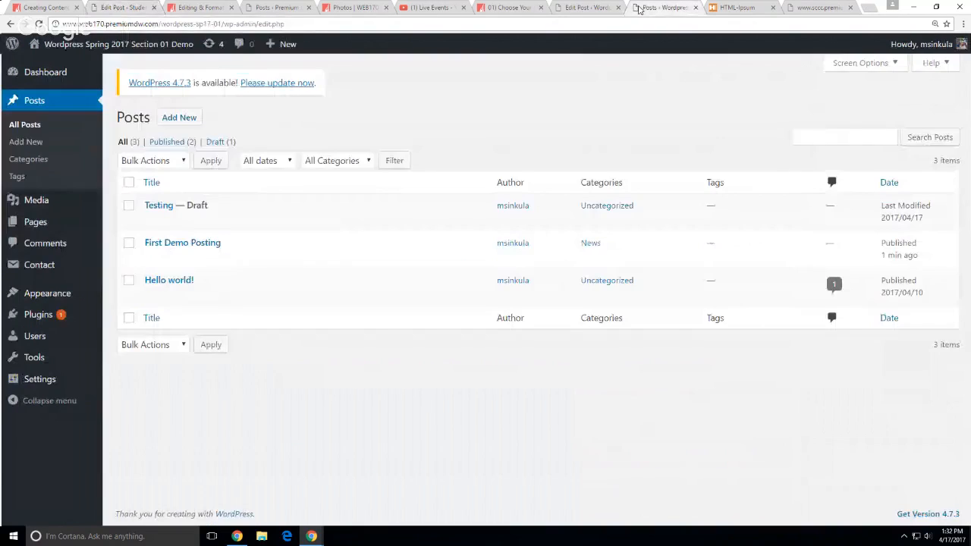
{"action": "left_click", "coordinate": [573, 6]}
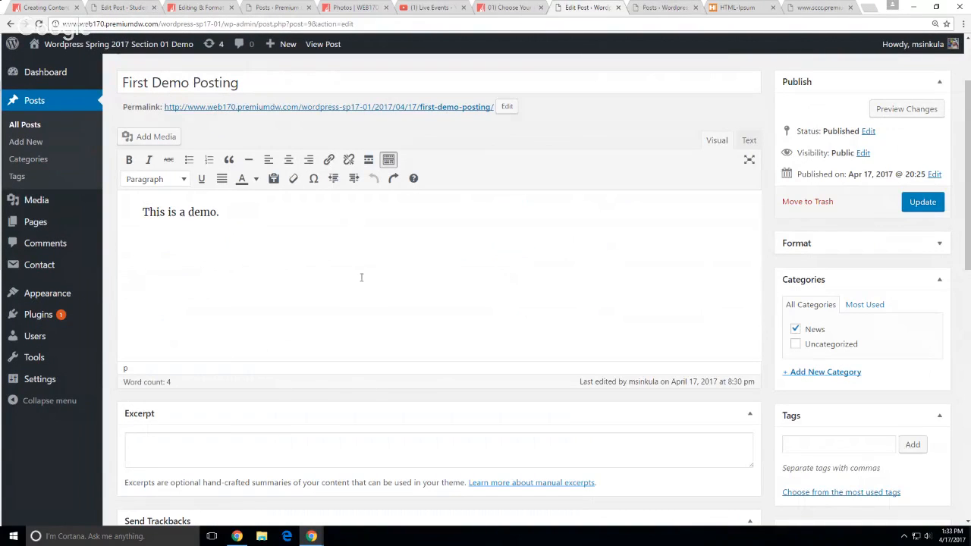
{"action": "left_click_drag", "start_coordinate": [220, 213], "coordinate": [105, 201]}
Paste the Lorem Ipsum text over the sentence and select its <pre> and </pre> tags in Text view
{"action": "key", "text": "ctrl+v"}
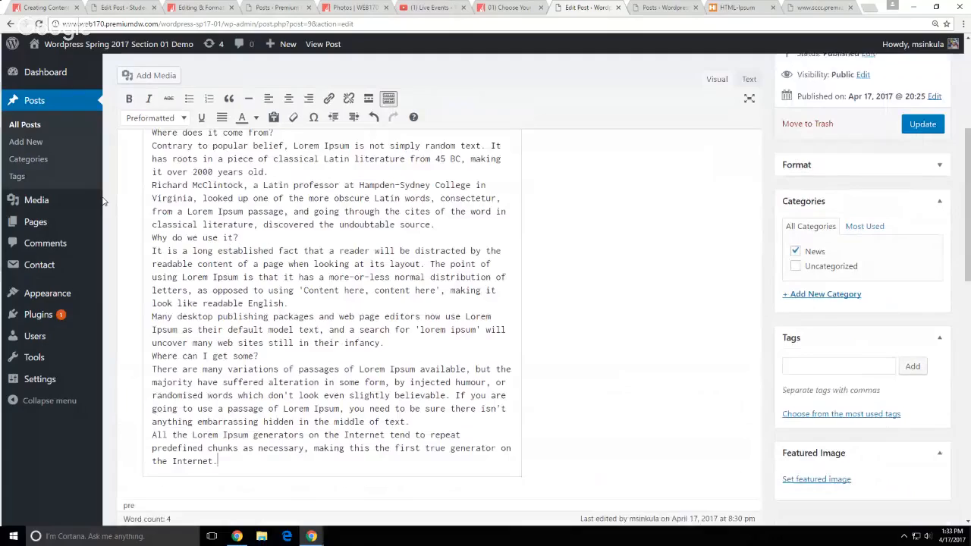
{"action": "scroll", "coordinate": [412, 304], "scroll_direction": "up", "scroll_amount": 5}
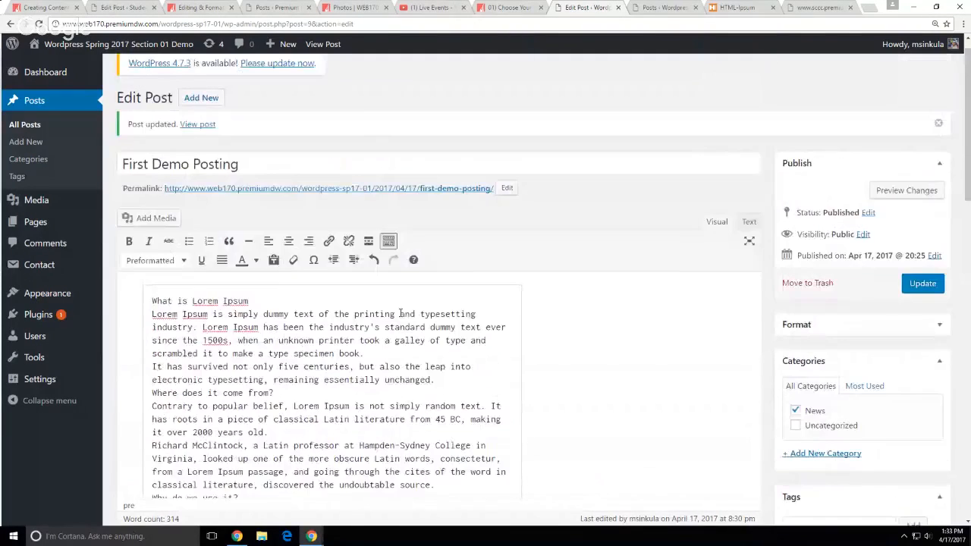
{"action": "scroll", "coordinate": [498, 351], "scroll_direction": "down", "scroll_amount": 2}
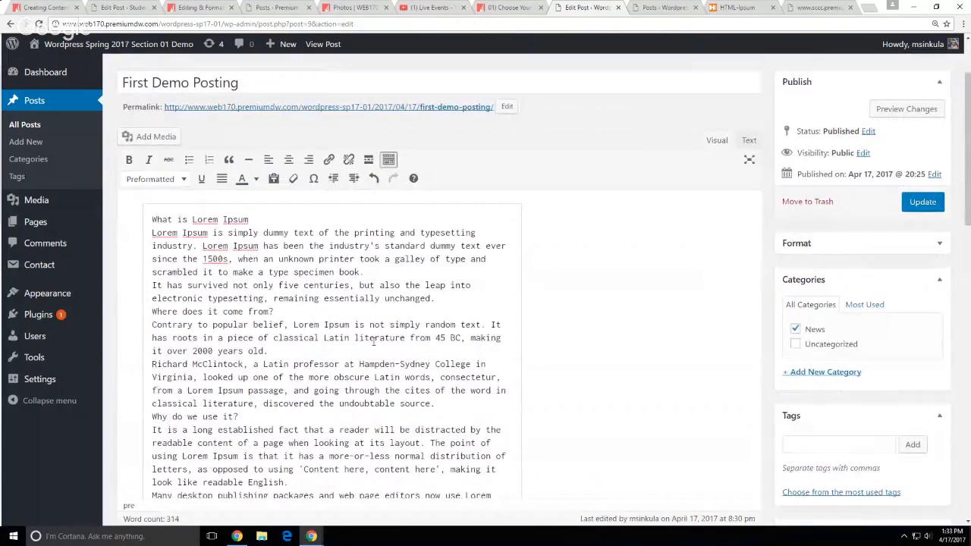
{"action": "left_click", "coordinate": [749, 141]}
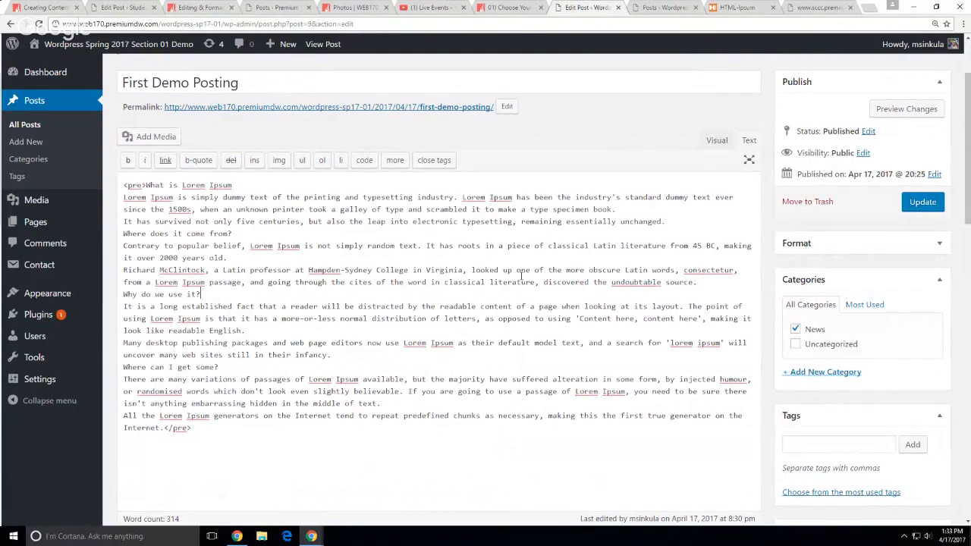
{"action": "left_click_drag", "start_coordinate": [145, 185], "coordinate": [122, 185]}
{"action": "left_click_drag", "start_coordinate": [163, 428], "coordinate": [231, 434]}
{"action": "left_click", "coordinate": [802, 9]}
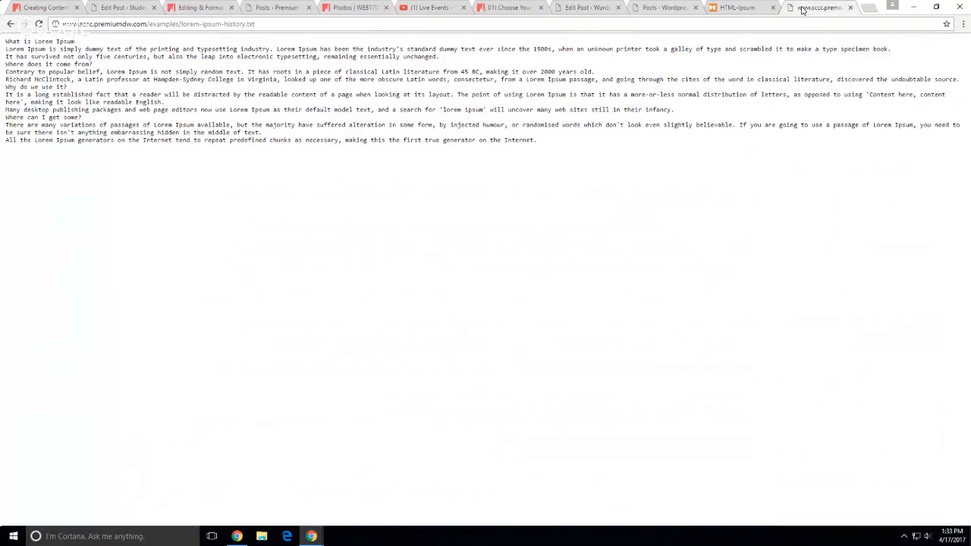
{"action": "left_click_drag", "start_coordinate": [245, 24], "coordinate": [255, 23]}
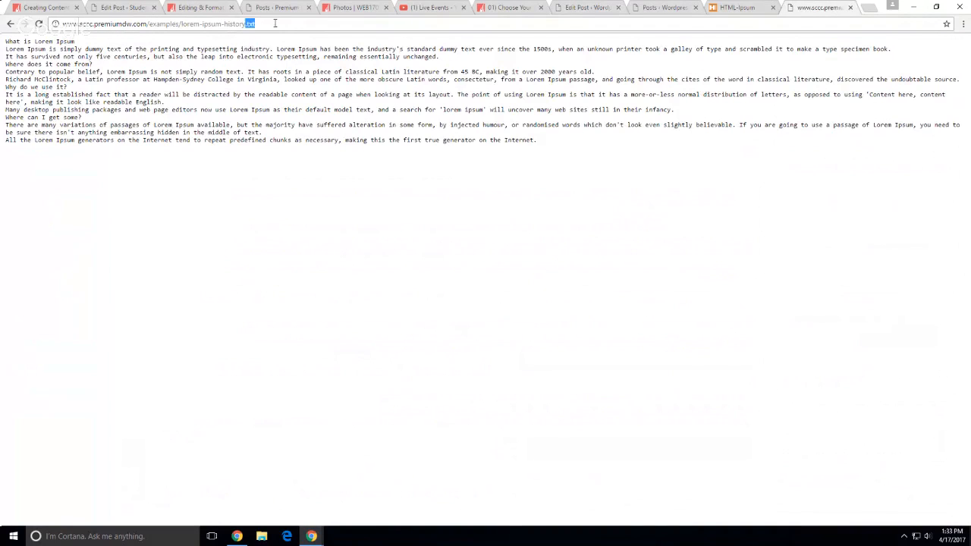
{"action": "left_click", "coordinate": [377, 210]}
{"action": "right_click", "coordinate": [416, 262]}
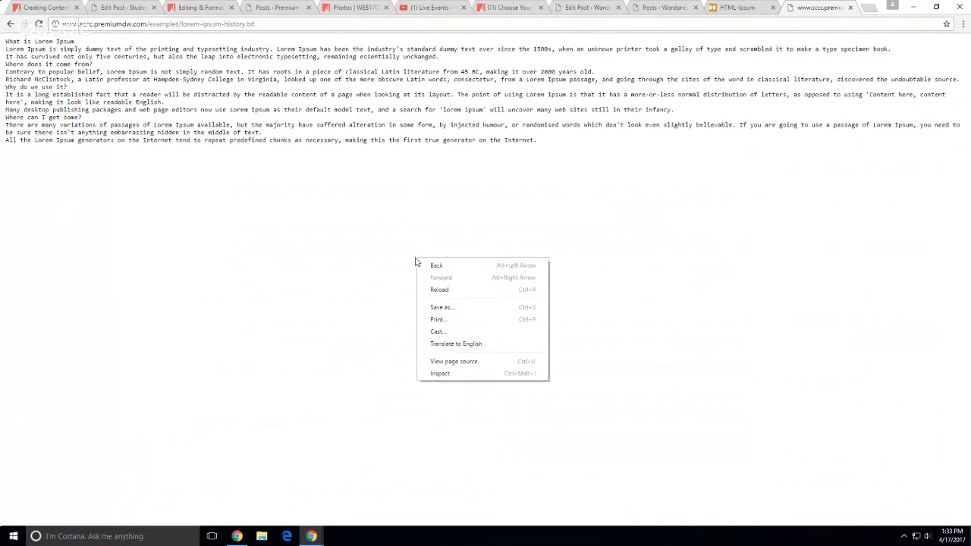
{"action": "left_click", "coordinate": [445, 364]}
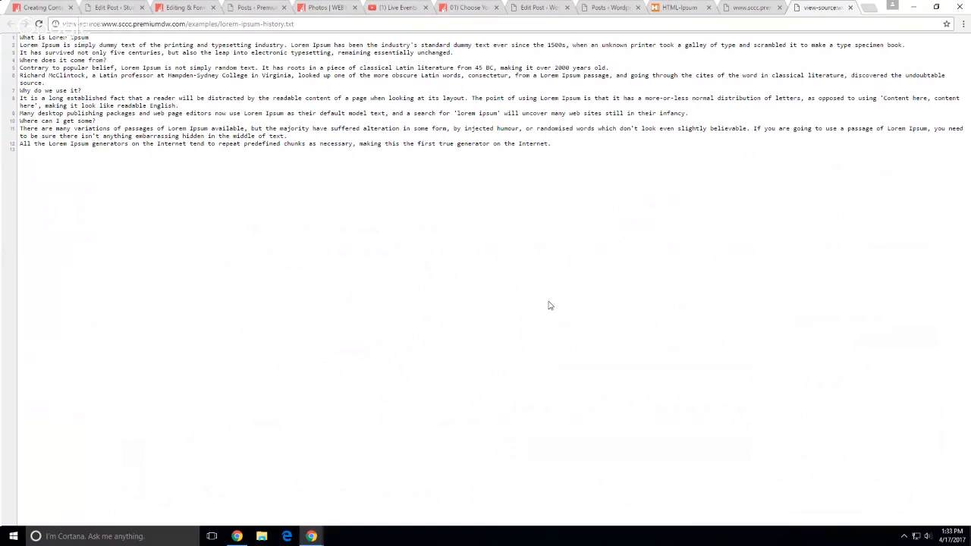
{"action": "left_click", "coordinate": [850, 6]}
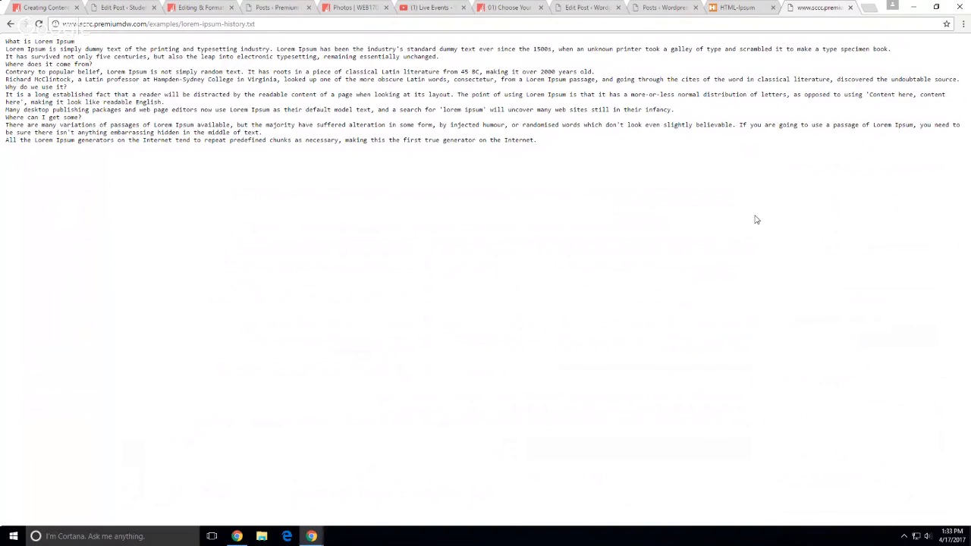
{"action": "left_click", "coordinate": [592, 9]}
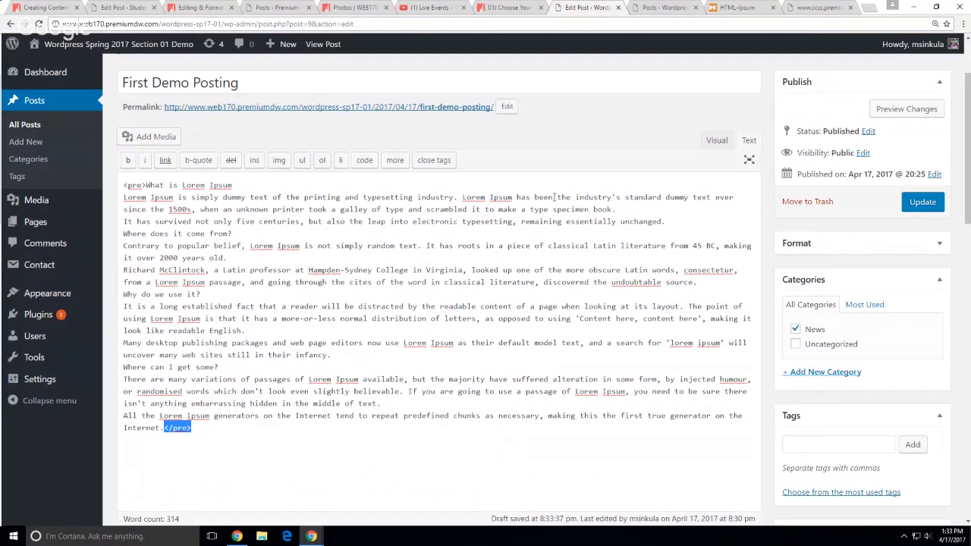
Back in Visual view, undo the preformatted paste and delete 'This is a demo.'
{"action": "left_click", "coordinate": [395, 263]}
{"action": "left_click", "coordinate": [718, 141]}
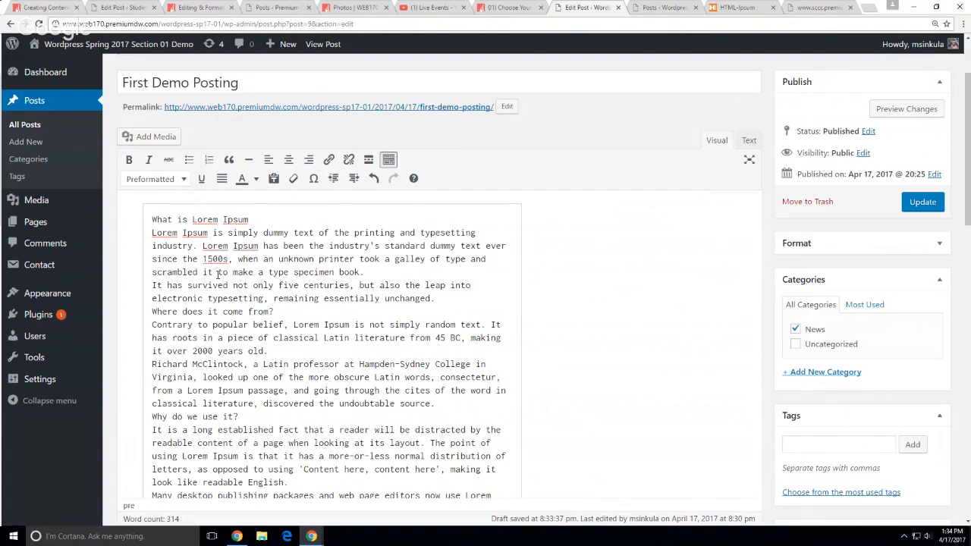
{"action": "key", "text": "ctrl+z"}
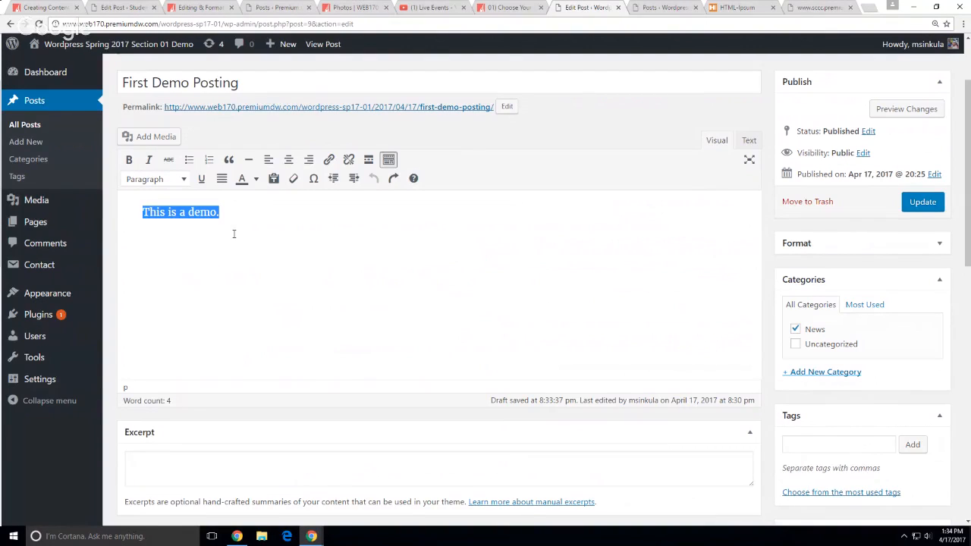
{"action": "key", "text": "BackSpace"}
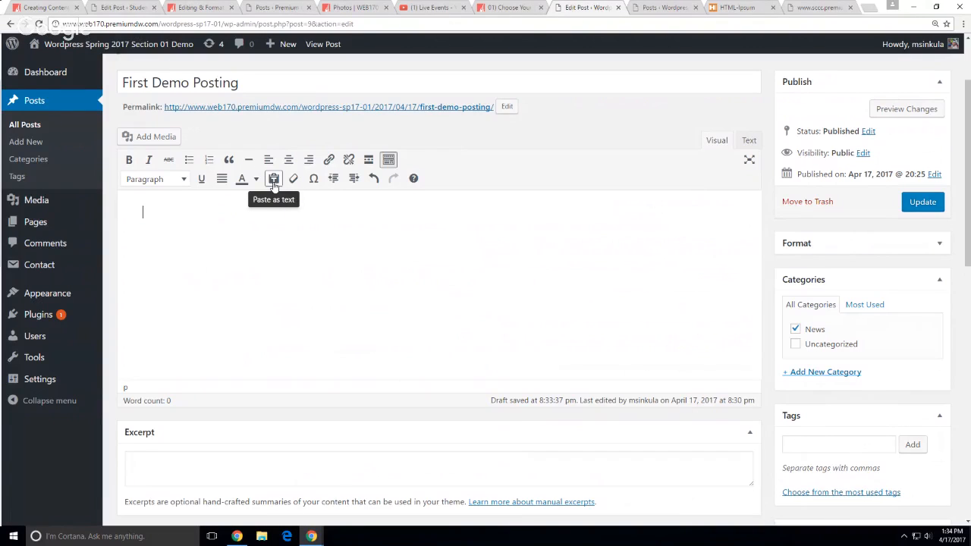
Turn on Paste as text and paste the Lorem Ipsum history into the empty body
{"action": "left_click", "coordinate": [274, 180]}
{"action": "left_click", "coordinate": [354, 333]}
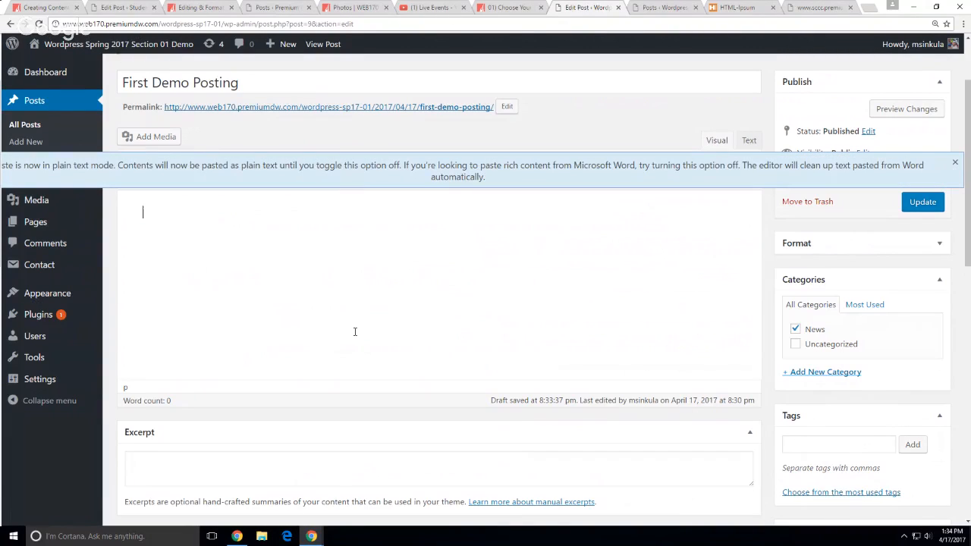
{"action": "key", "text": "ctrl+v"}
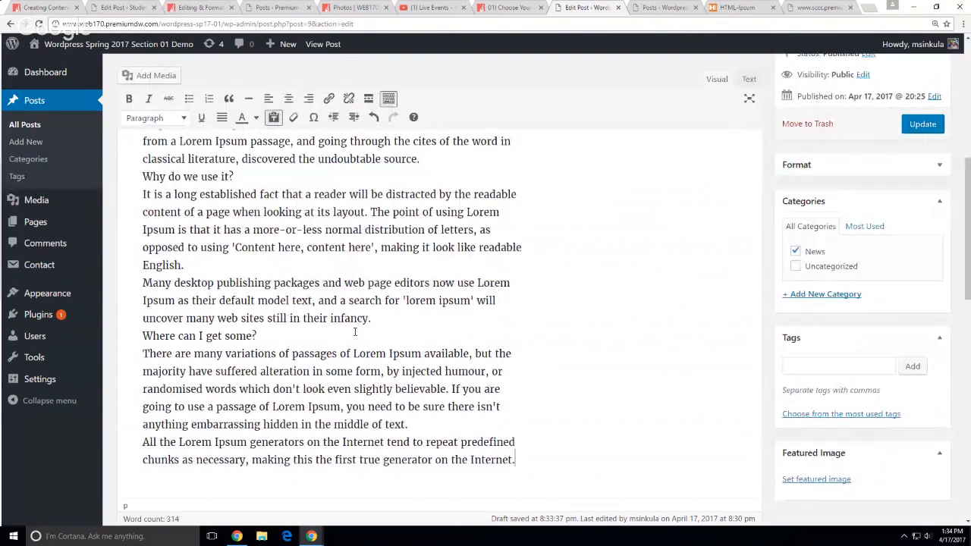
{"action": "scroll", "coordinate": [355, 332], "scroll_direction": "up", "scroll_amount": 6}
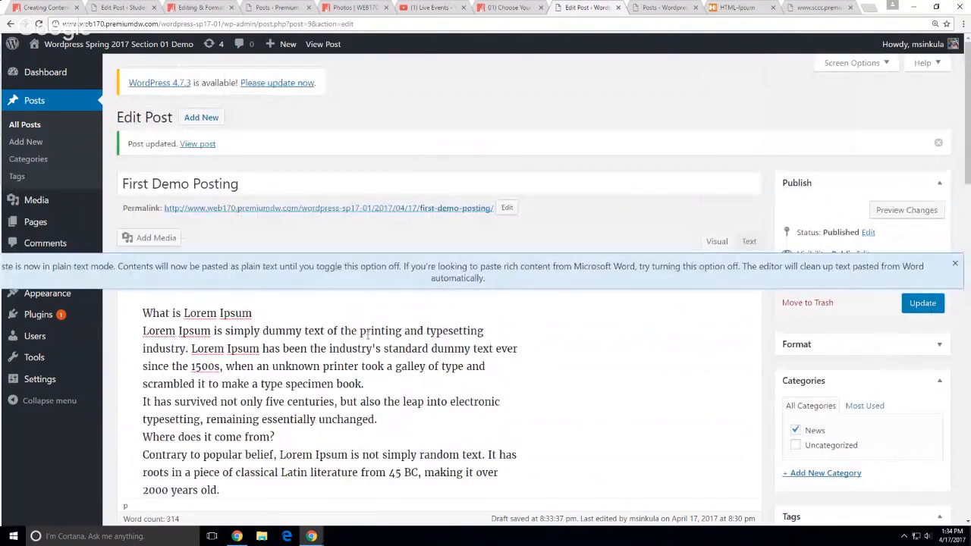
{"action": "left_click", "coordinate": [956, 263]}
{"action": "left_click", "coordinate": [516, 369]}
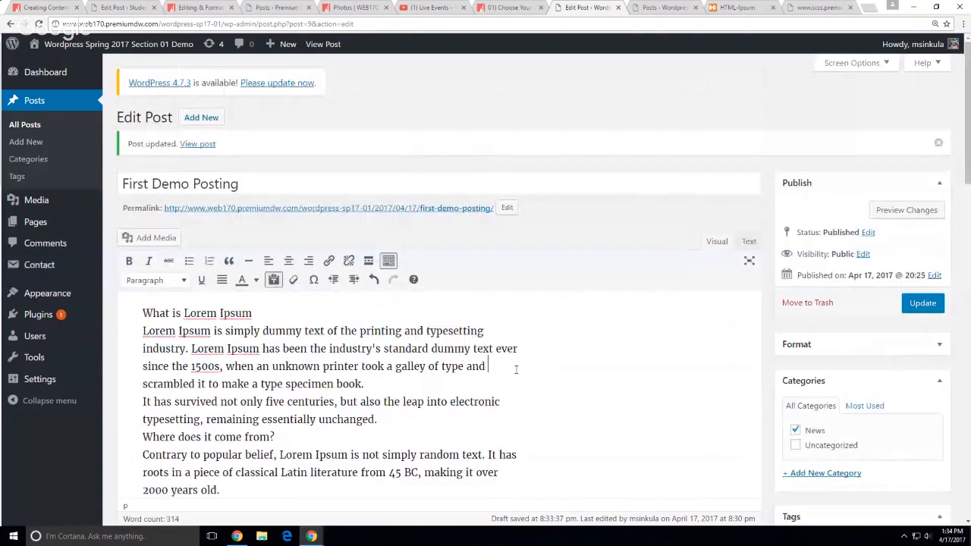
Try Heading 2 on 'What is Lorem Ipsum', undo it, and split that line off as its own paragraph
{"action": "left_click_drag", "start_coordinate": [253, 314], "coordinate": [144, 308]}
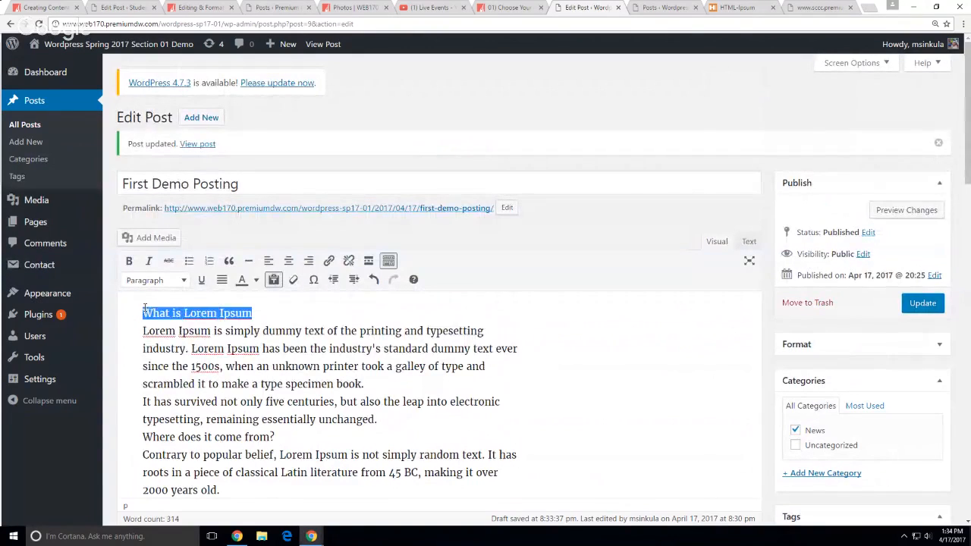
{"action": "left_click", "coordinate": [179, 282]}
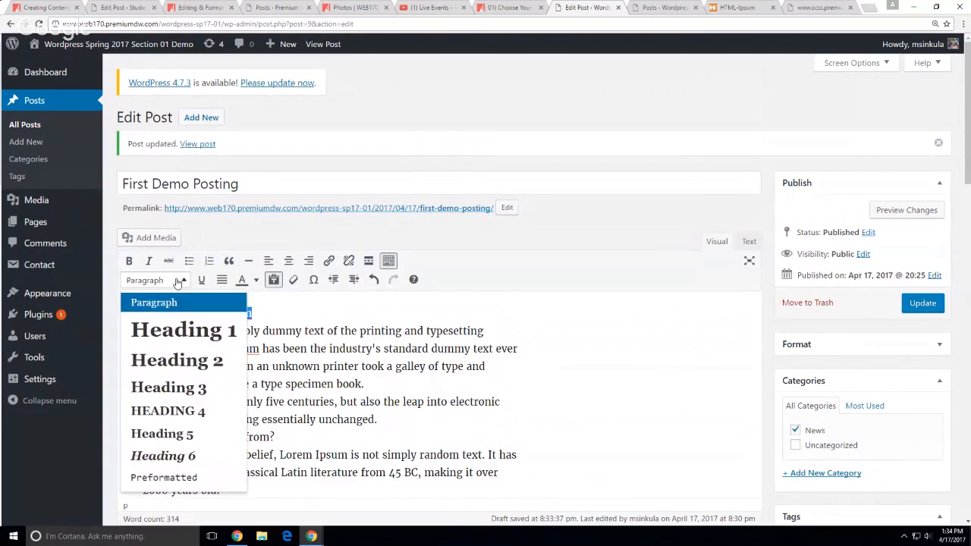
{"action": "left_click", "coordinate": [191, 361]}
{"action": "left_click", "coordinate": [421, 423]}
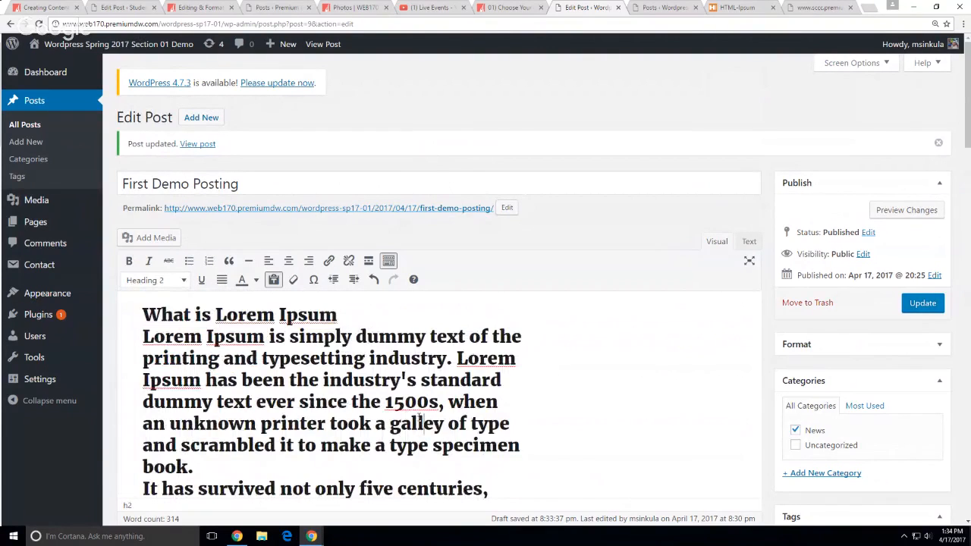
{"action": "key", "text": "ctrl+z"}
{"action": "left_click", "coordinate": [141, 332]}
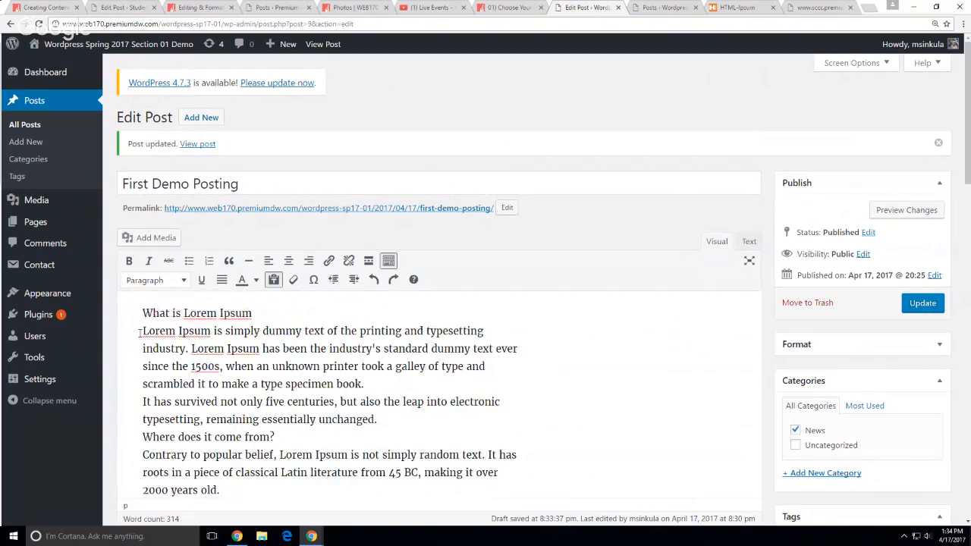
{"action": "key", "text": "BackSpace"}
Space out the first headings and paragraphs, joining the Richard line onto the paragraph above
{"action": "key", "text": "Return"}
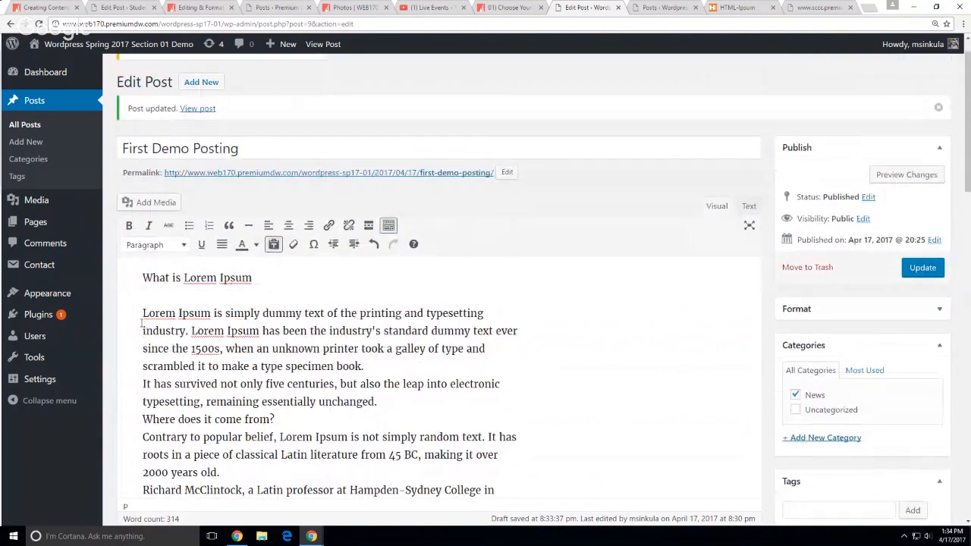
{"action": "left_click", "coordinate": [143, 420]}
{"action": "key", "text": "BackSpace"}
{"action": "key", "text": "Return"}
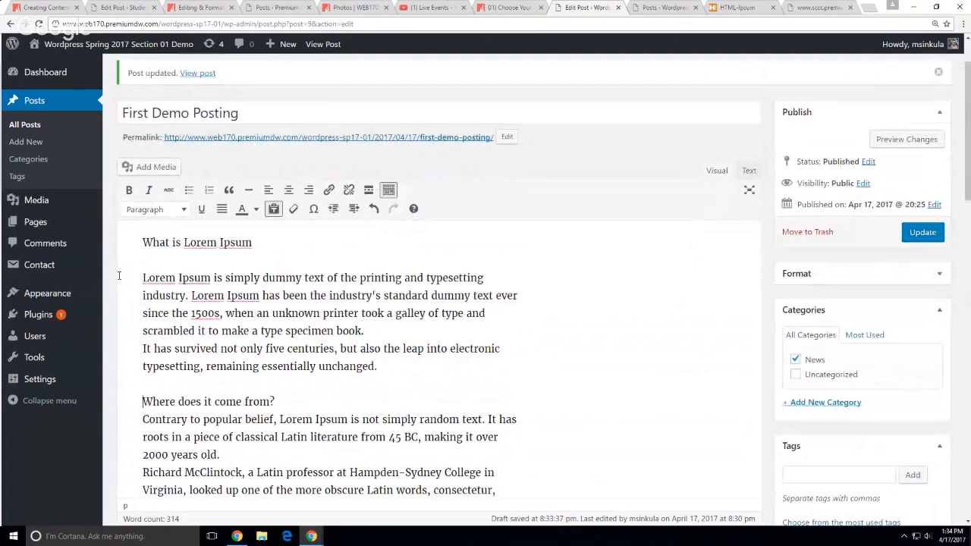
{"action": "left_click", "coordinate": [139, 296]}
{"action": "key", "text": "BackSpace"}
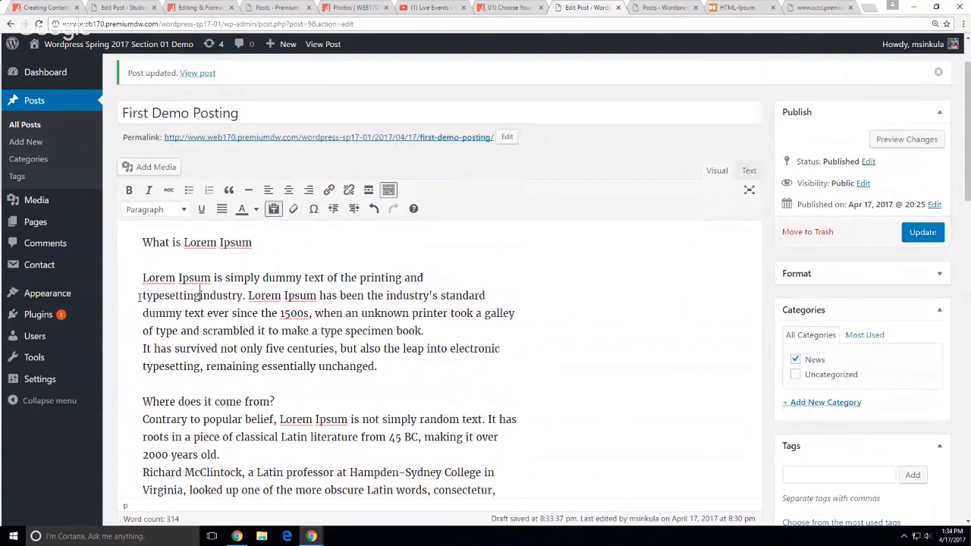
{"action": "scroll", "coordinate": [140, 300], "scroll_direction": "down", "scroll_amount": 1}
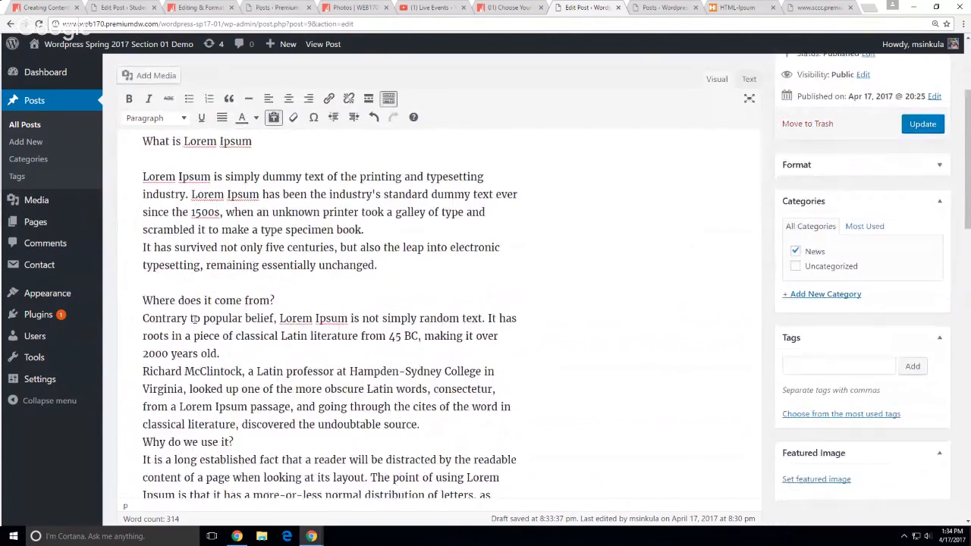
{"action": "left_click", "coordinate": [142, 318]}
{"action": "key", "text": "BackSpace"}
{"action": "key", "text": "Return"}
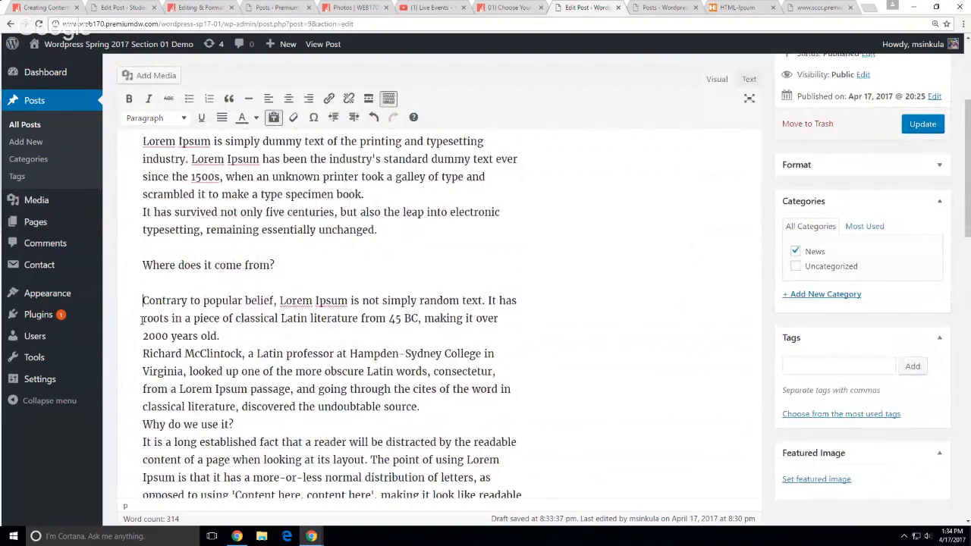
{"action": "left_click", "coordinate": [143, 352]}
{"action": "key", "text": "BackSpace"}
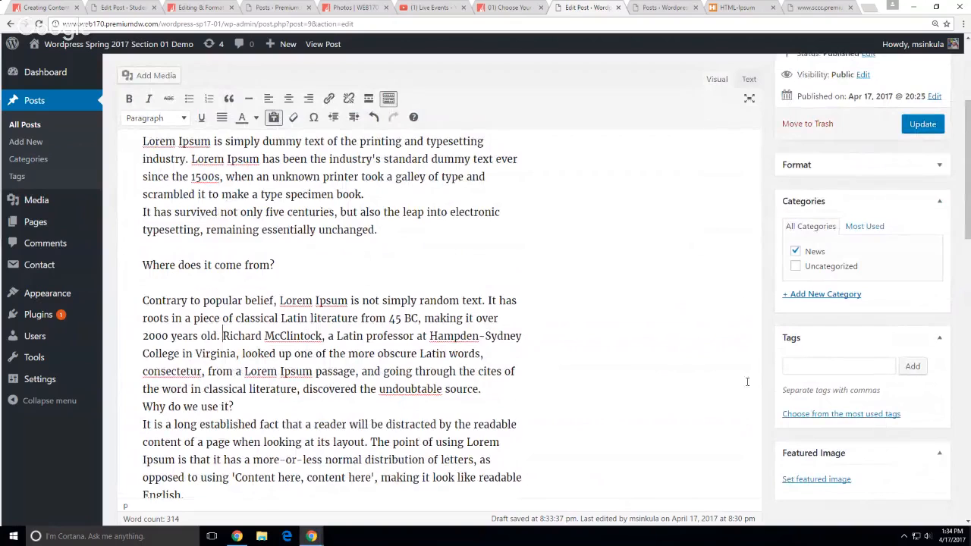
Set 'Why do we use it?', 'Where can I get some?' and their paragraphs apart as separate blocks
{"action": "scroll", "coordinate": [634, 396], "scroll_direction": "down", "scroll_amount": 1}
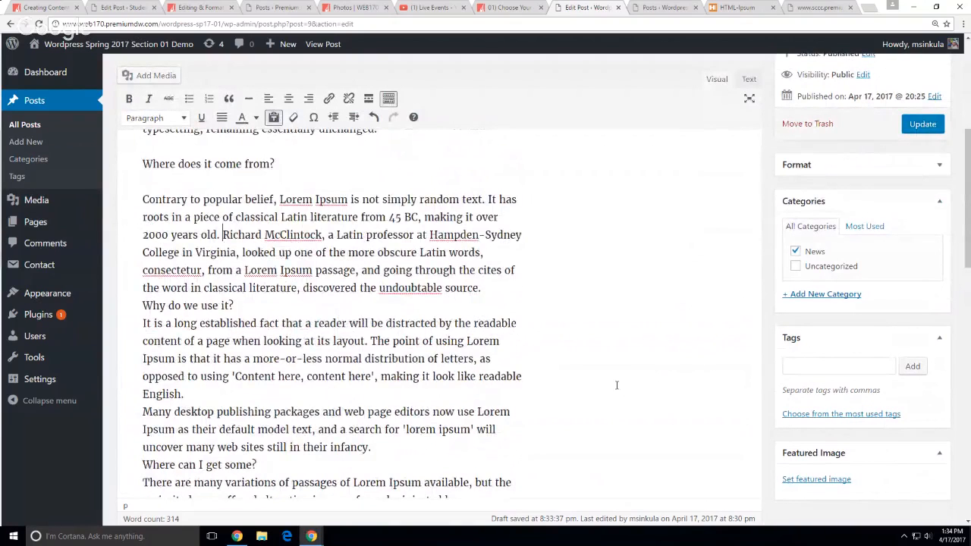
{"action": "left_click", "coordinate": [136, 306]}
{"action": "key", "text": "BackSpace"}
{"action": "key", "text": "Return"}
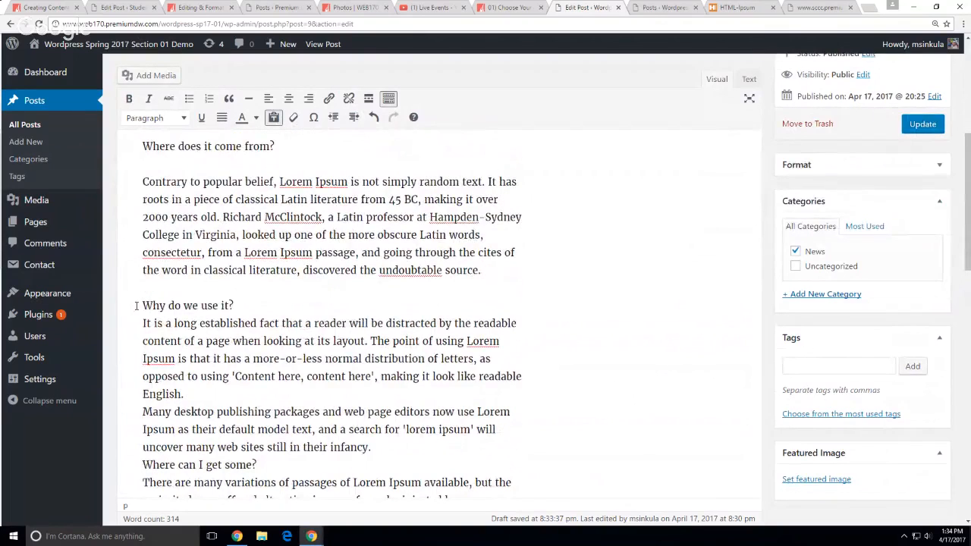
{"action": "left_click", "coordinate": [135, 325]}
{"action": "key", "text": "BackSpace"}
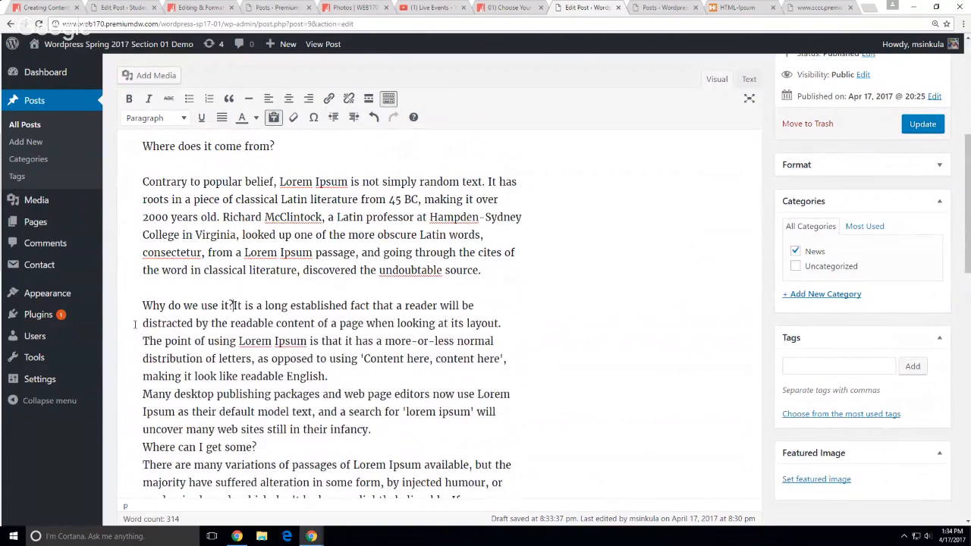
{"action": "key", "text": "Return"}
{"action": "scroll", "coordinate": [290, 378], "scroll_direction": "down", "scroll_amount": 1}
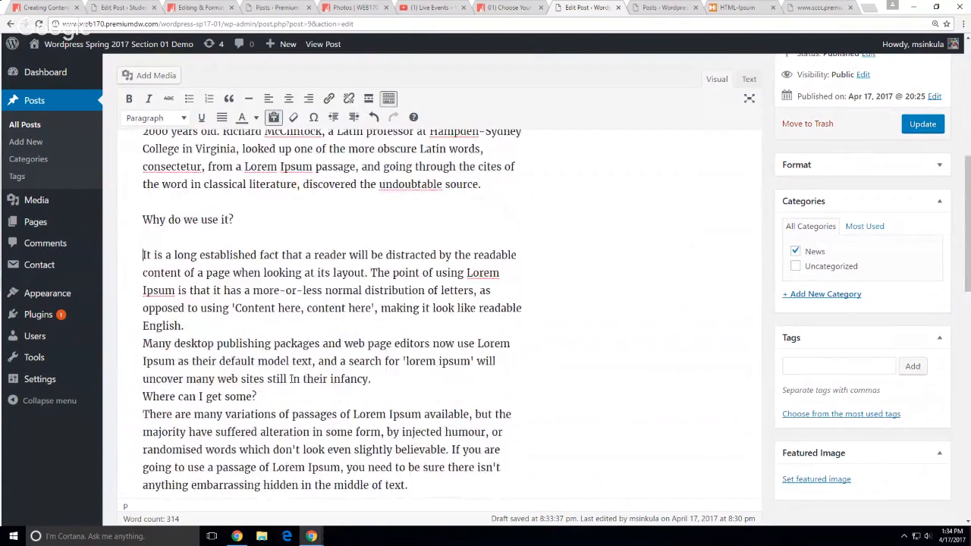
{"action": "left_click", "coordinate": [144, 343]}
{"action": "key", "text": "BackSpace"}
{"action": "key", "text": "Return"}
{"action": "scroll", "coordinate": [225, 281], "scroll_direction": "up", "scroll_amount": 3}
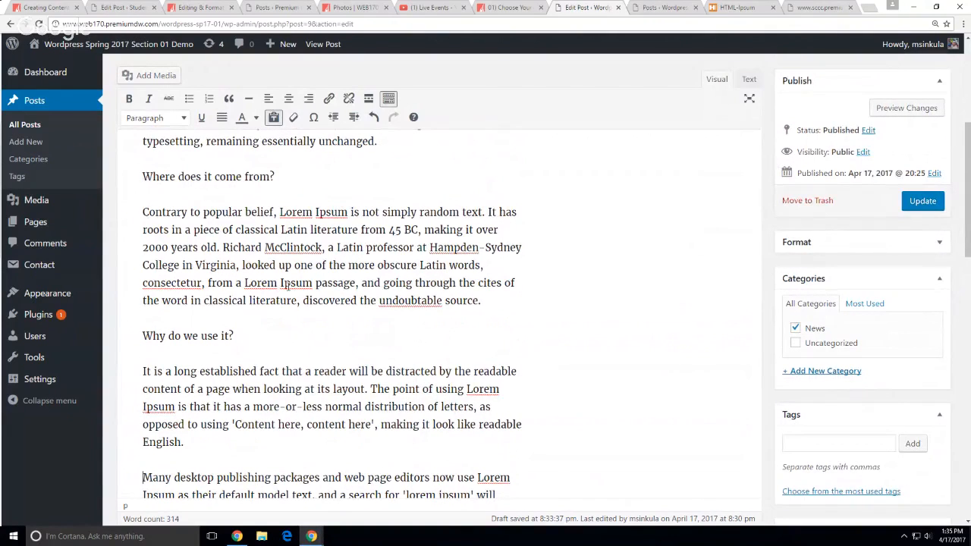
{"action": "scroll", "coordinate": [287, 285], "scroll_direction": "down", "scroll_amount": 5}
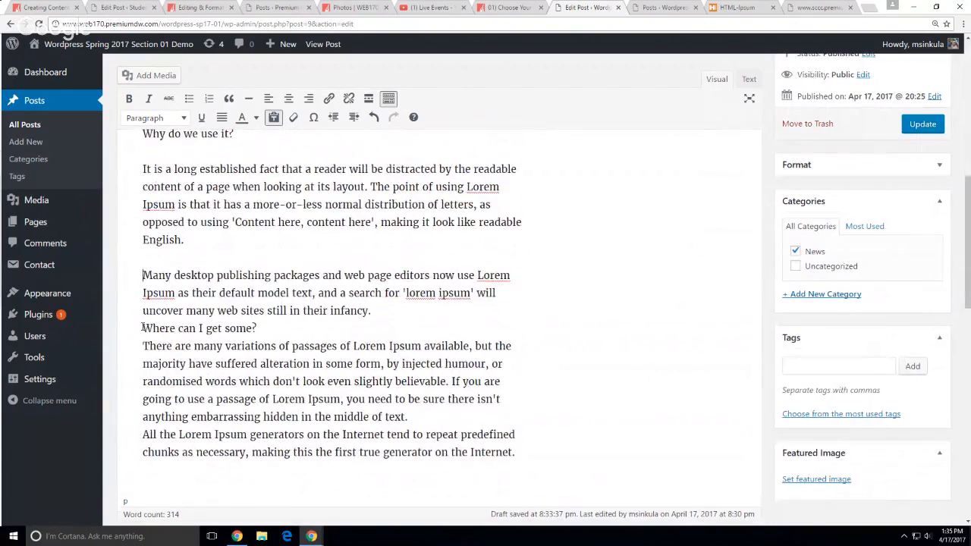
{"action": "key", "text": "BackSpace"}
{"action": "key", "text": "Return"}
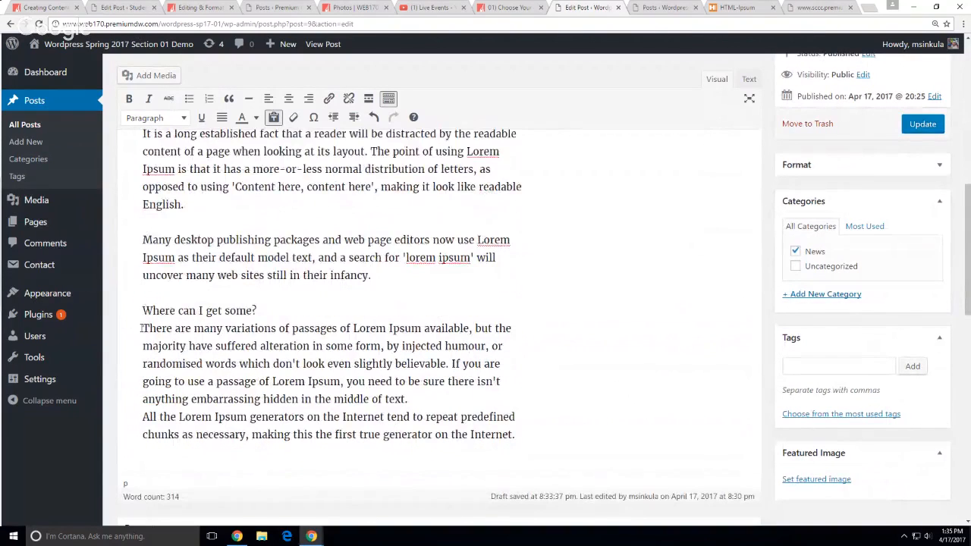
{"action": "left_click", "coordinate": [137, 327]}
{"action": "key", "text": "BackSpace"}
{"action": "key", "text": "Return"}
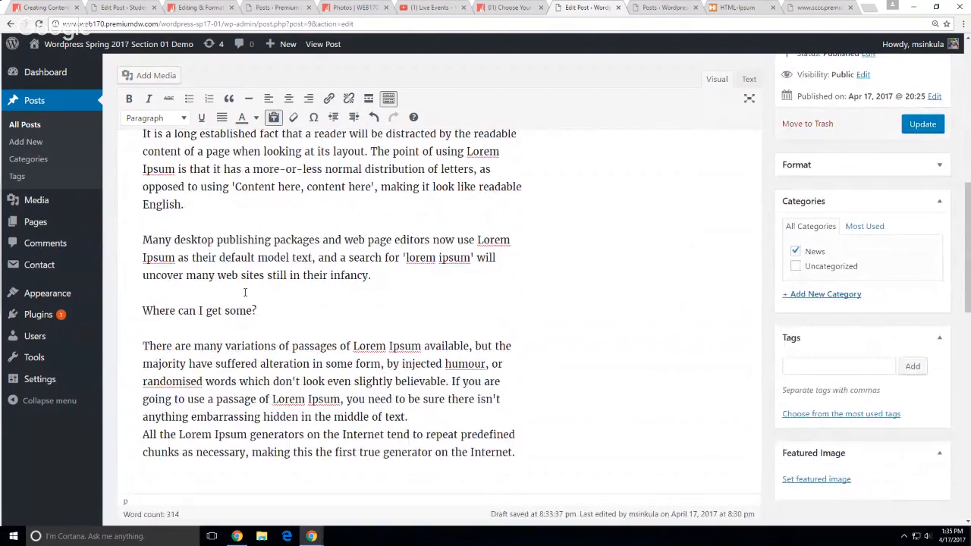
{"action": "scroll", "coordinate": [251, 296], "scroll_direction": "up", "scroll_amount": 8}
{"action": "scroll", "coordinate": [244, 277], "scroll_direction": "up", "scroll_amount": 4}
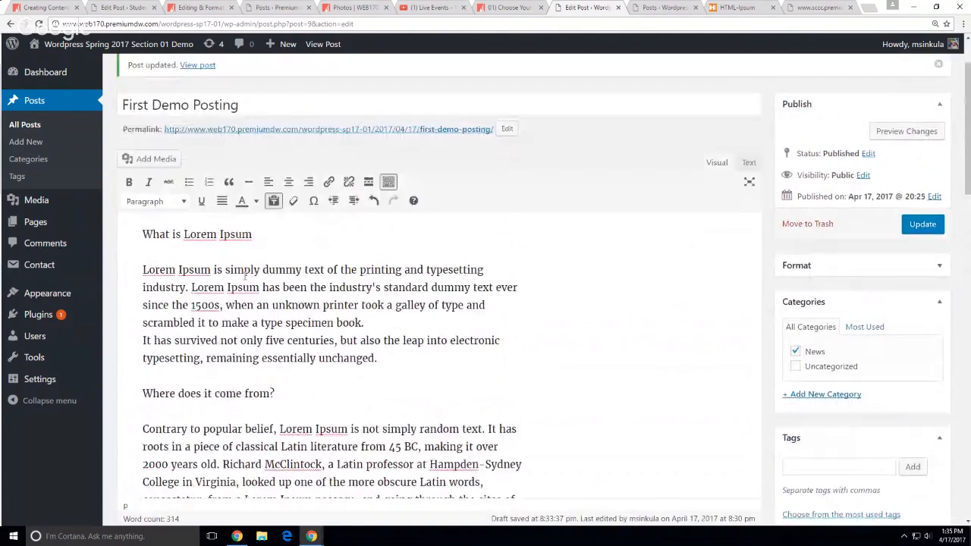
Make 'What is Lorem Ipsum' and 'Where does it come from?' Heading 2
{"action": "left_click_drag", "start_coordinate": [256, 285], "coordinate": [138, 276]}
{"action": "left_click", "coordinate": [156, 252]}
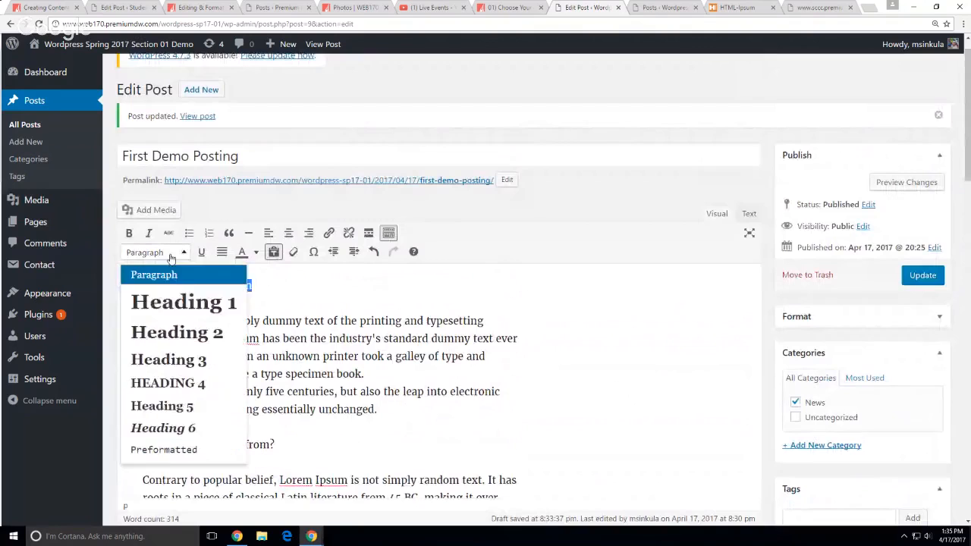
{"action": "left_click", "coordinate": [174, 332]}
{"action": "left_click", "coordinate": [274, 443]}
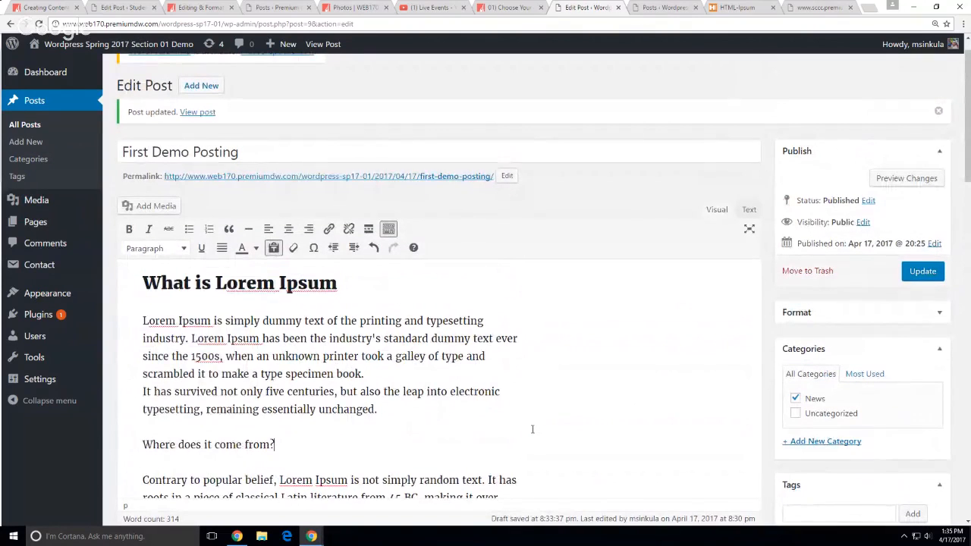
{"action": "scroll", "coordinate": [272, 410], "scroll_direction": "down", "scroll_amount": 4}
{"action": "left_click_drag", "start_coordinate": [273, 293], "coordinate": [141, 293]}
{"action": "left_click", "coordinate": [155, 117]}
{"action": "left_click", "coordinate": [161, 168]}
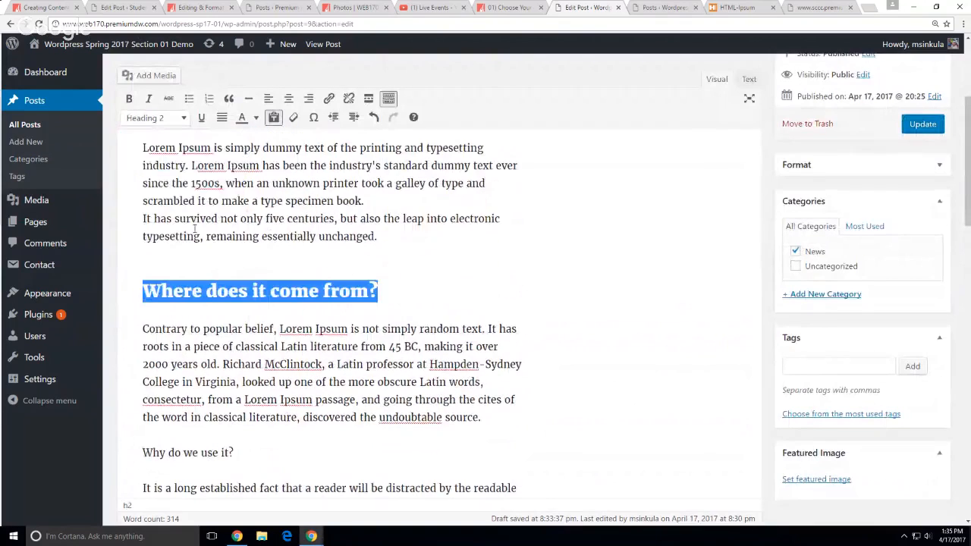
Make 'Why do we use it?' and 'Where can I get some?' Heading 2
{"action": "scroll", "coordinate": [227, 296], "scroll_direction": "down", "scroll_amount": 4}
{"action": "left_click_drag", "start_coordinate": [234, 301], "coordinate": [143, 301]}
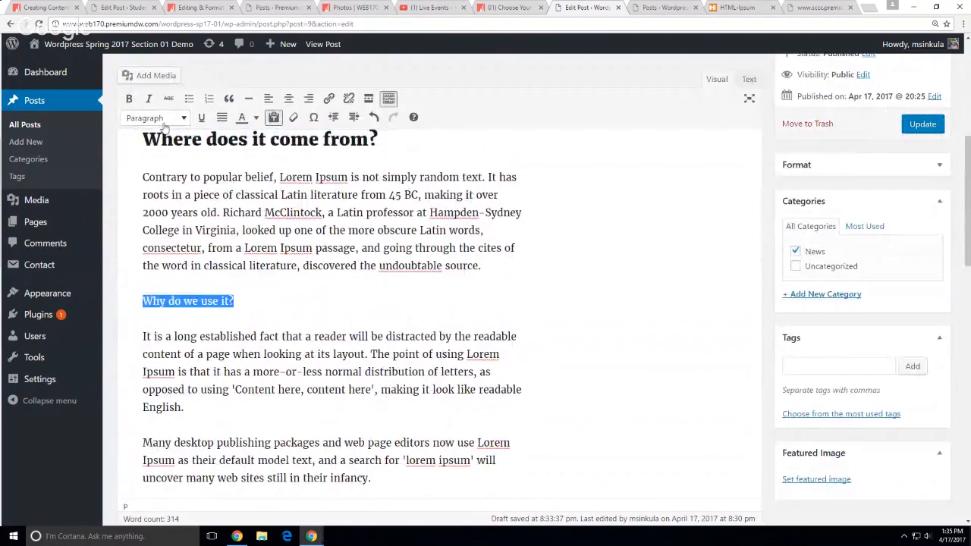
{"action": "left_click", "coordinate": [155, 117]}
{"action": "left_click", "coordinate": [174, 197]}
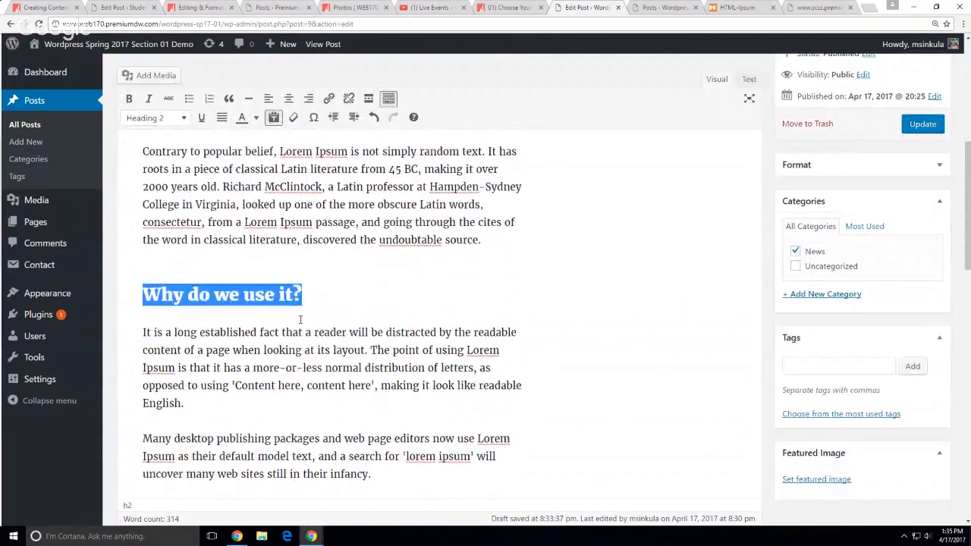
{"action": "scroll", "coordinate": [304, 319], "scroll_direction": "down", "scroll_amount": 4}
{"action": "left_click_drag", "start_coordinate": [266, 362], "coordinate": [142, 362]}
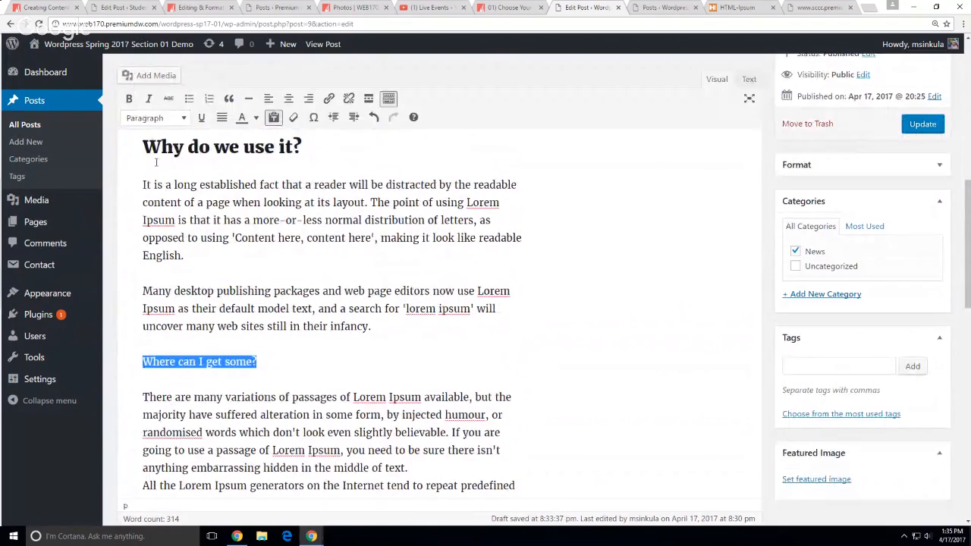
{"action": "left_click", "coordinate": [160, 119]}
{"action": "left_click", "coordinate": [172, 199]}
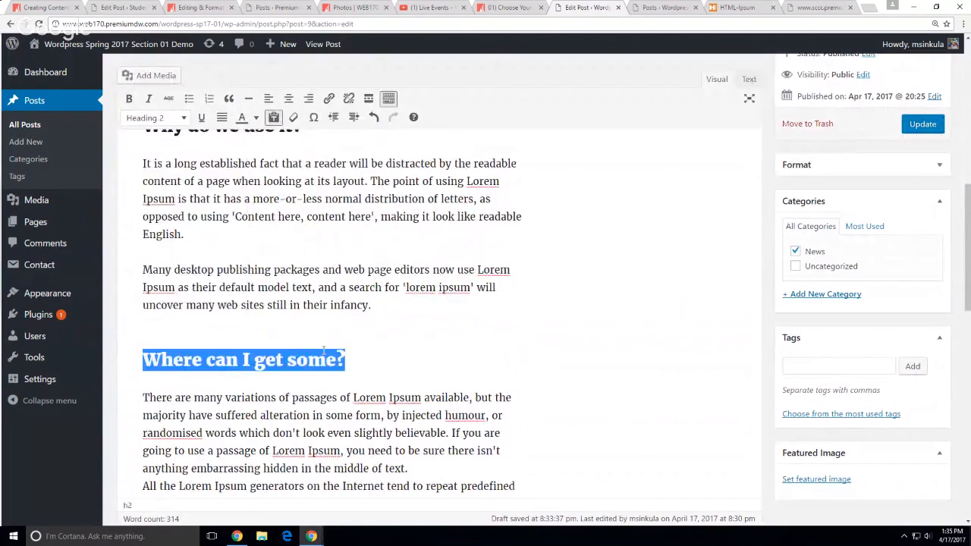
{"action": "scroll", "coordinate": [323, 352], "scroll_direction": "down", "scroll_amount": 5}
{"action": "scroll", "coordinate": [661, 189], "scroll_direction": "up", "scroll_amount": 12}
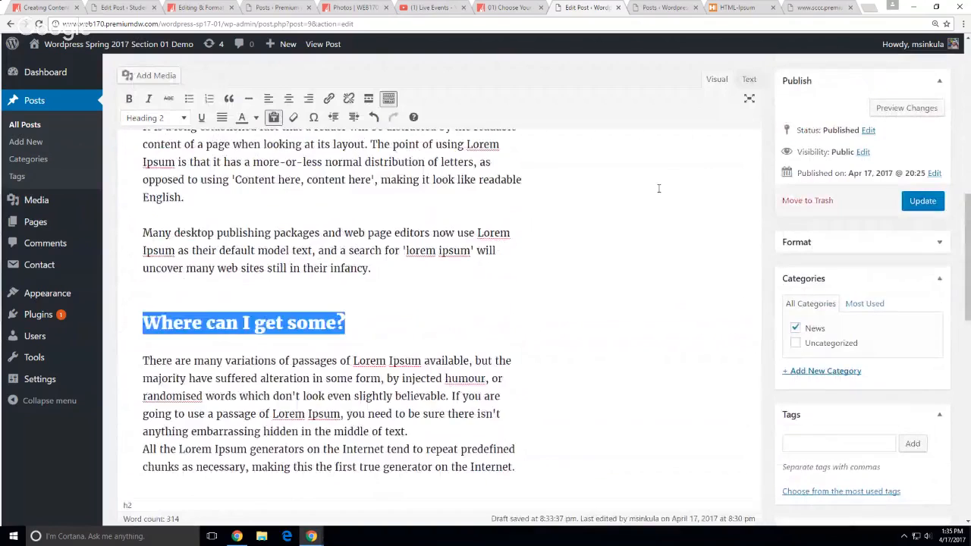
{"action": "scroll", "coordinate": [633, 283], "scroll_direction": "up", "scroll_amount": 7}
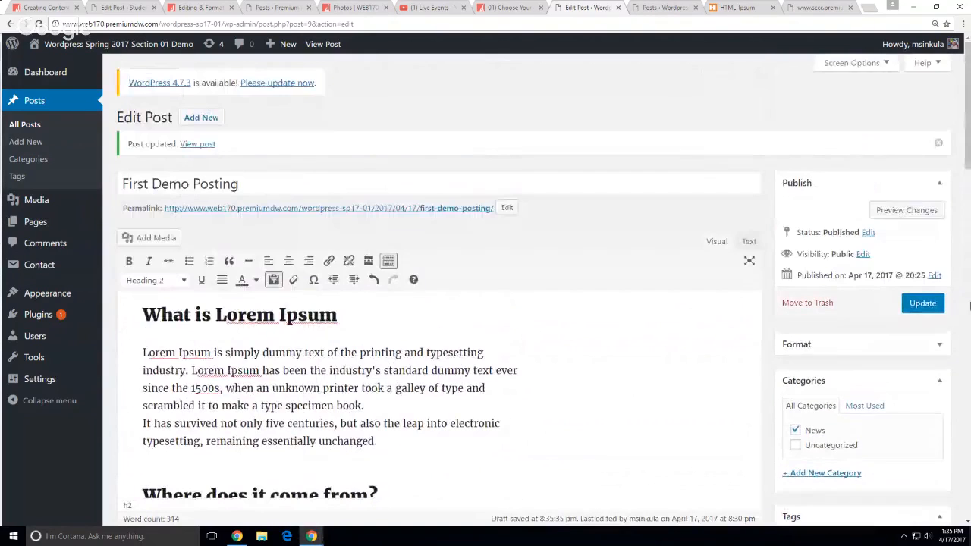
Update First Demo Posting and scroll through the published page's new headings
{"action": "left_click", "coordinate": [910, 307]}
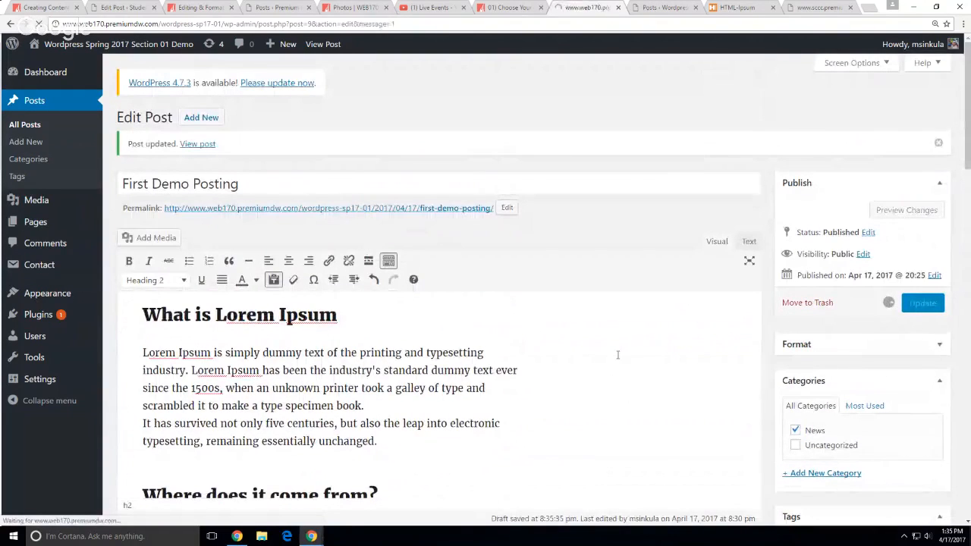
{"action": "left_click", "coordinate": [207, 135]}
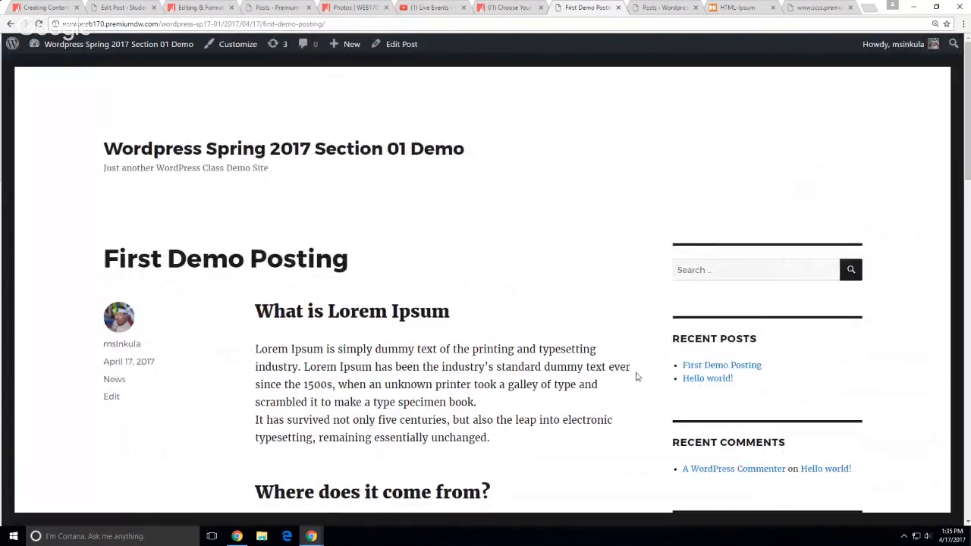
{"action": "scroll", "coordinate": [531, 346], "scroll_direction": "down", "scroll_amount": 3}
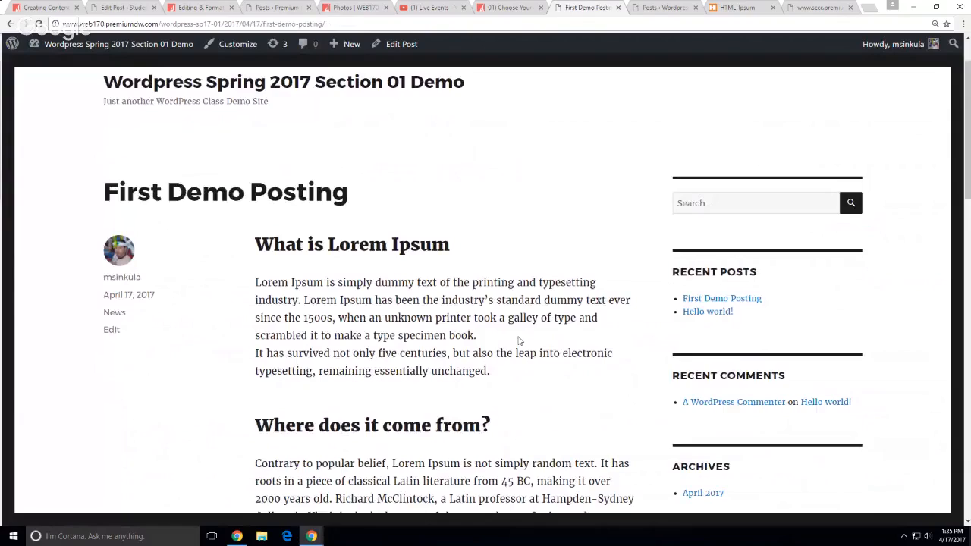
{"action": "scroll", "coordinate": [519, 342], "scroll_direction": "down", "scroll_amount": 5}
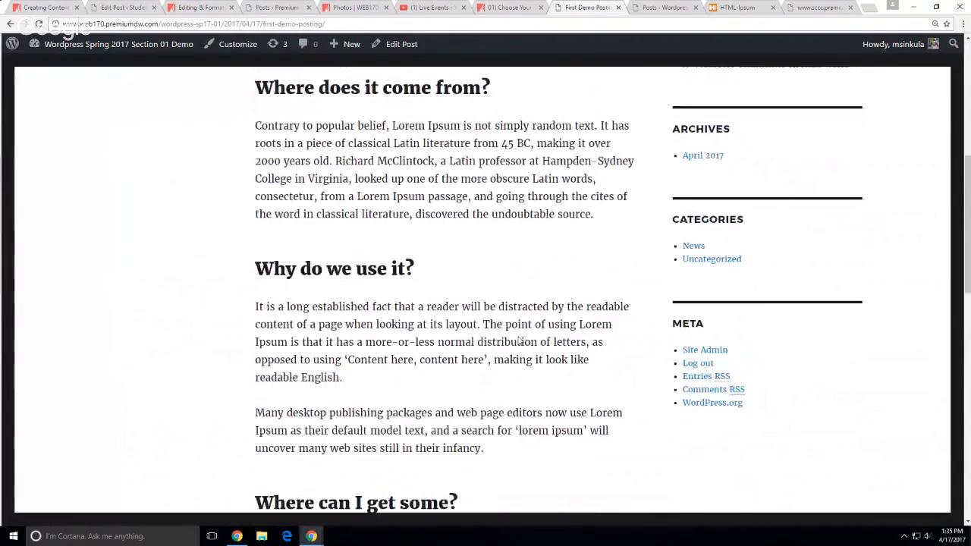
{"action": "scroll", "coordinate": [445, 271], "scroll_direction": "up", "scroll_amount": 8}
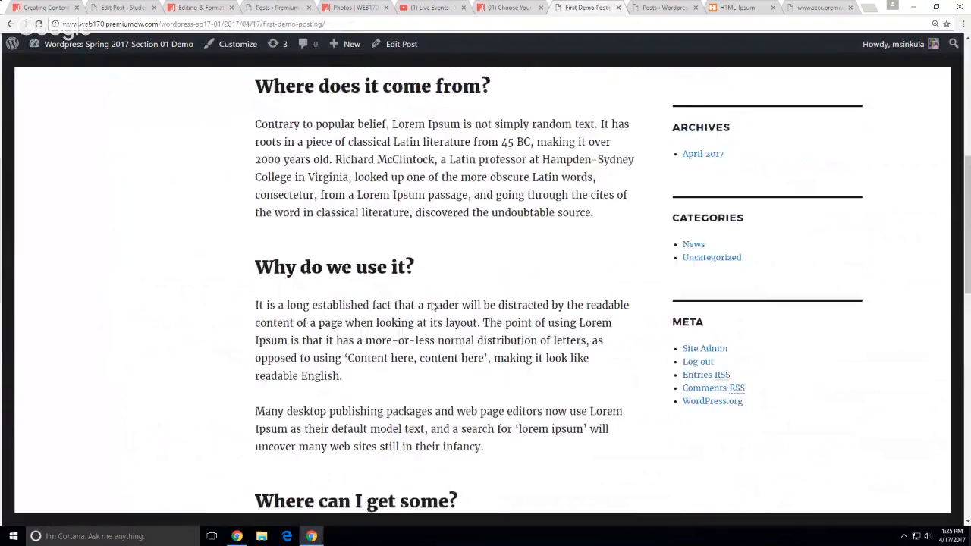
{"action": "scroll", "coordinate": [429, 302], "scroll_direction": "up", "scroll_amount": 1}
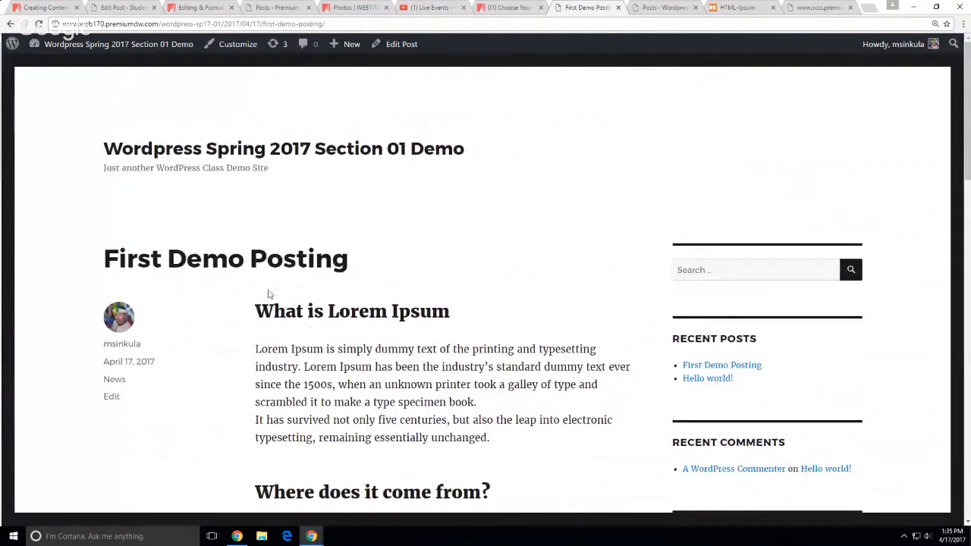
{"action": "left_click", "coordinate": [273, 149]}
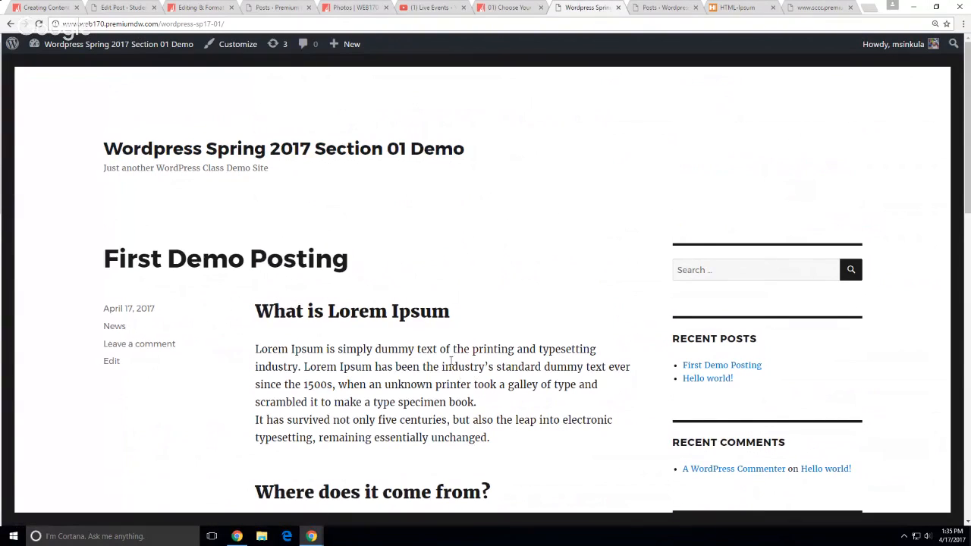
{"action": "scroll", "coordinate": [370, 346], "scroll_direction": "down", "scroll_amount": 1}
{"action": "scroll", "coordinate": [369, 346], "scroll_direction": "down", "scroll_amount": 10}
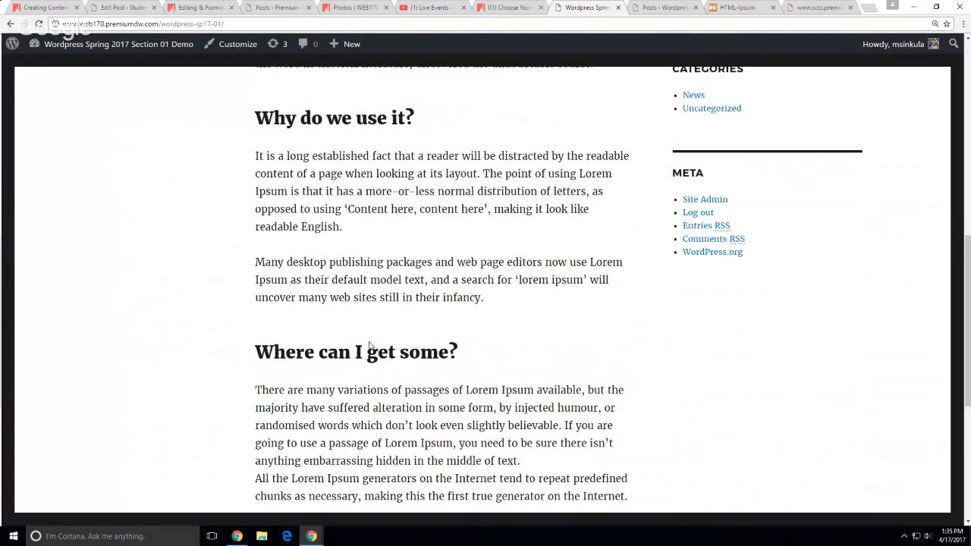
{"action": "scroll", "coordinate": [300, 349], "scroll_direction": "up", "scroll_amount": 10}
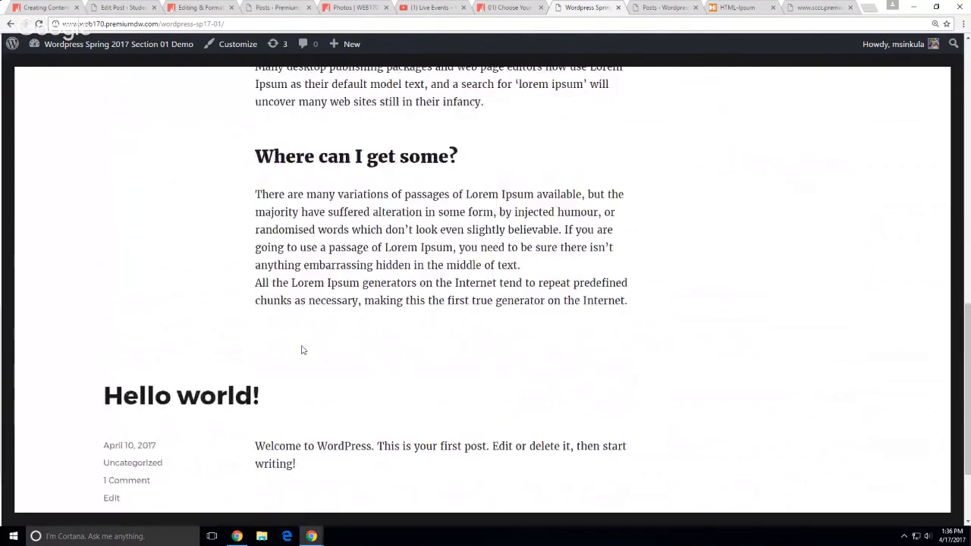
{"action": "scroll", "coordinate": [265, 266], "scroll_direction": "up", "scroll_amount": 4}
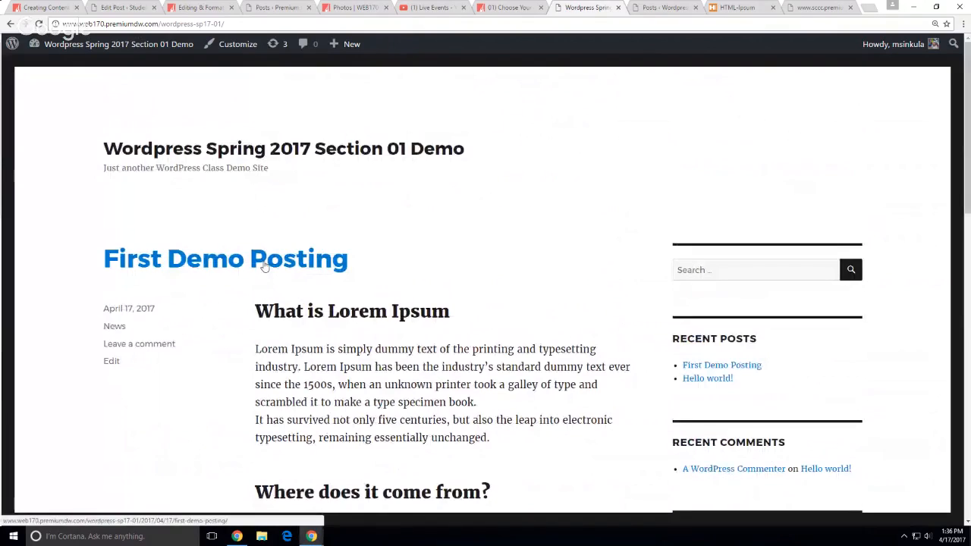
{"action": "scroll", "coordinate": [305, 232], "scroll_direction": "down", "scroll_amount": 2}
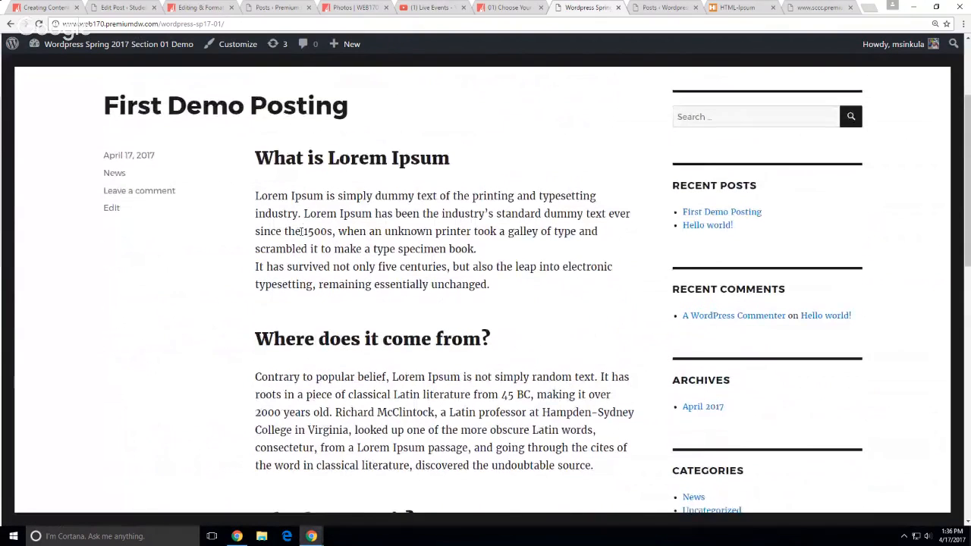
{"action": "scroll", "coordinate": [304, 233], "scroll_direction": "down", "scroll_amount": 1}
{"action": "scroll", "coordinate": [302, 233], "scroll_direction": "up", "scroll_amount": 1}
{"action": "left_click_drag", "start_coordinate": [247, 163], "coordinate": [256, 176]}
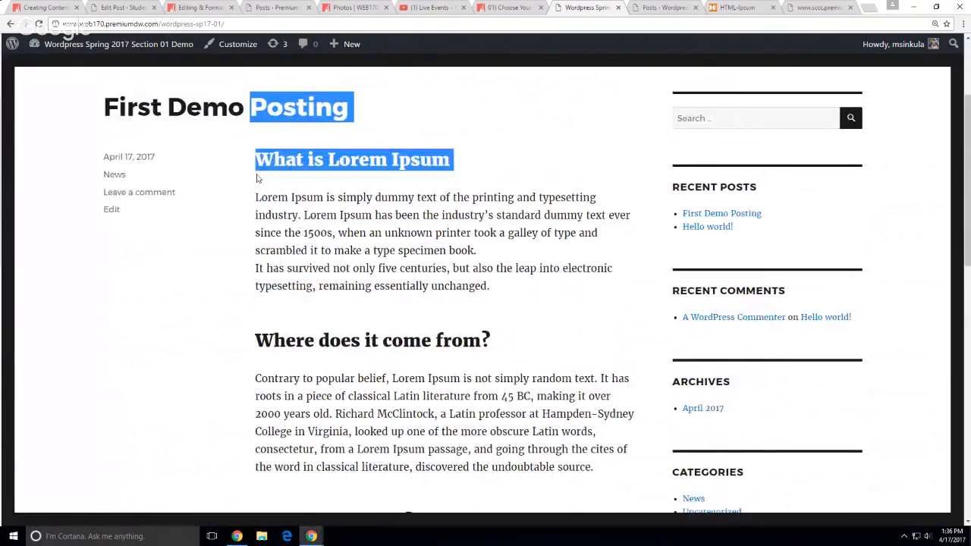
{"action": "scroll", "coordinate": [328, 270], "scroll_direction": "up", "scroll_amount": 1}
{"action": "left_click", "coordinate": [328, 269]}
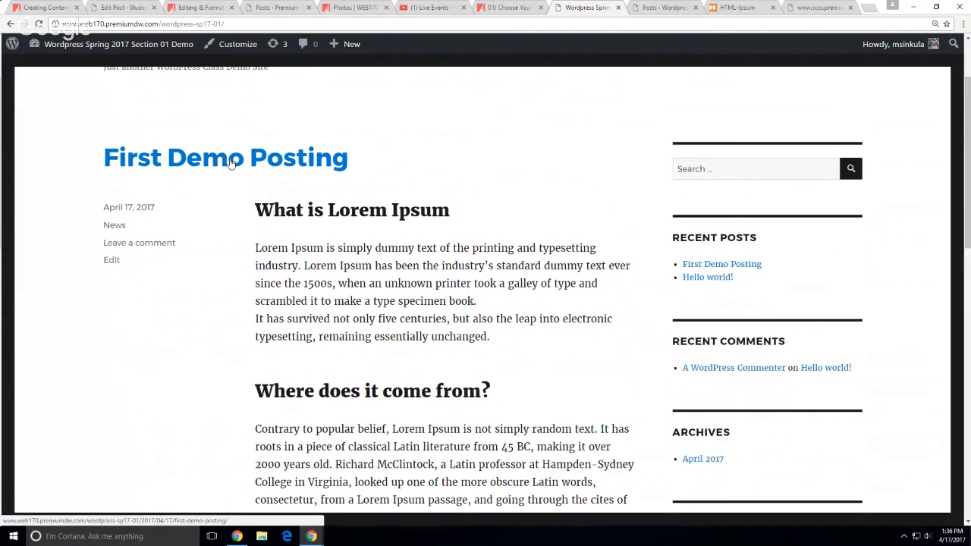
Open the First Demo Posting single-post page, highlight its date and slug in the URL, then go back
{"action": "left_click", "coordinate": [232, 164]}
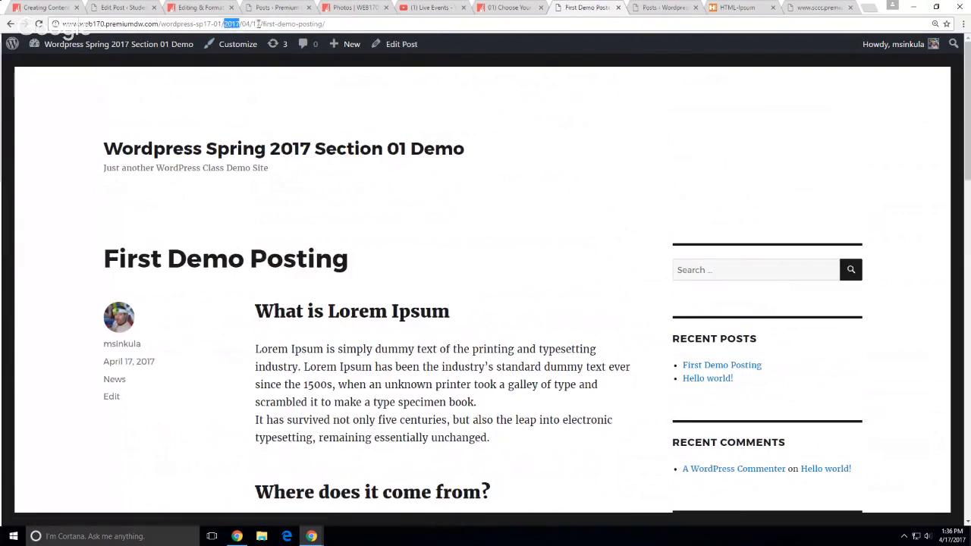
{"action": "left_click_drag", "start_coordinate": [327, 24], "coordinate": [221, 24]}
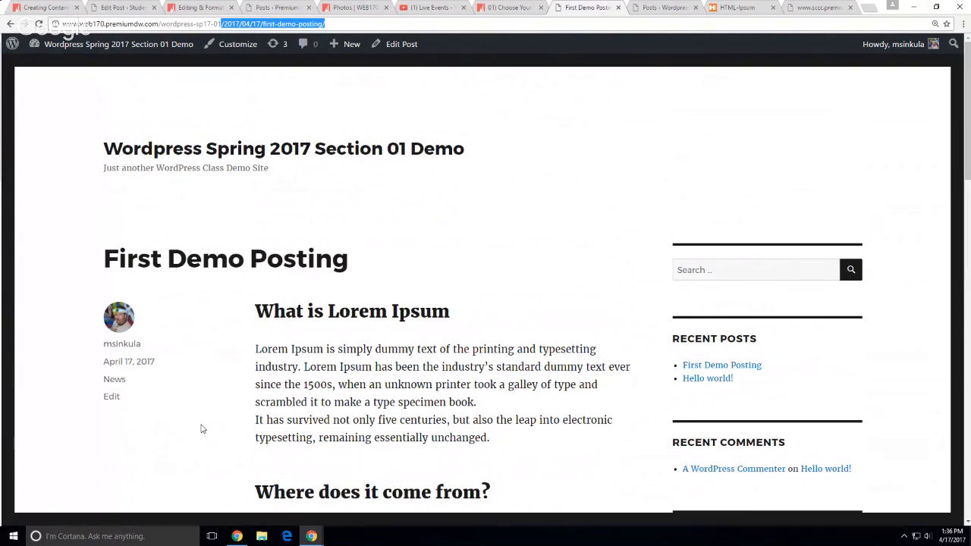
{"action": "left_click", "coordinate": [295, 76]}
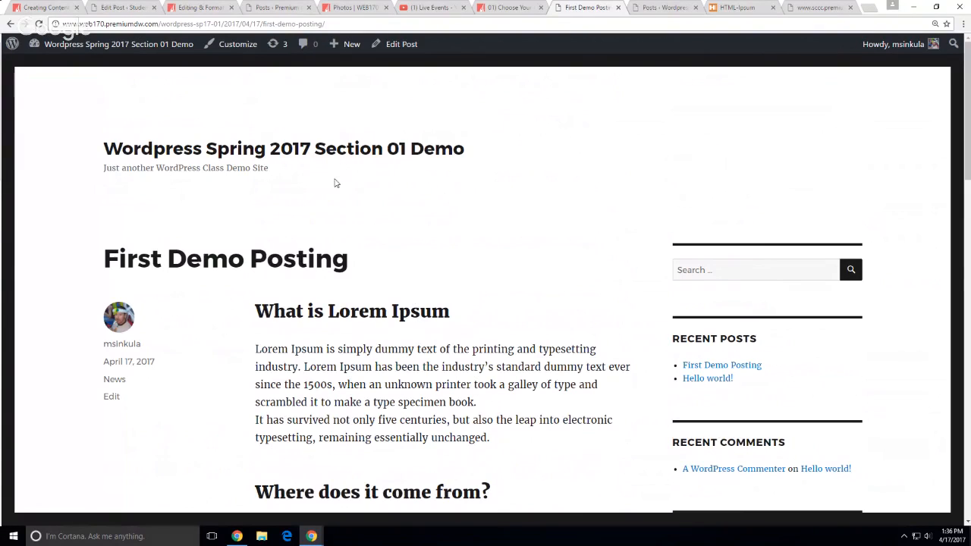
{"action": "left_click", "coordinate": [10, 24]}
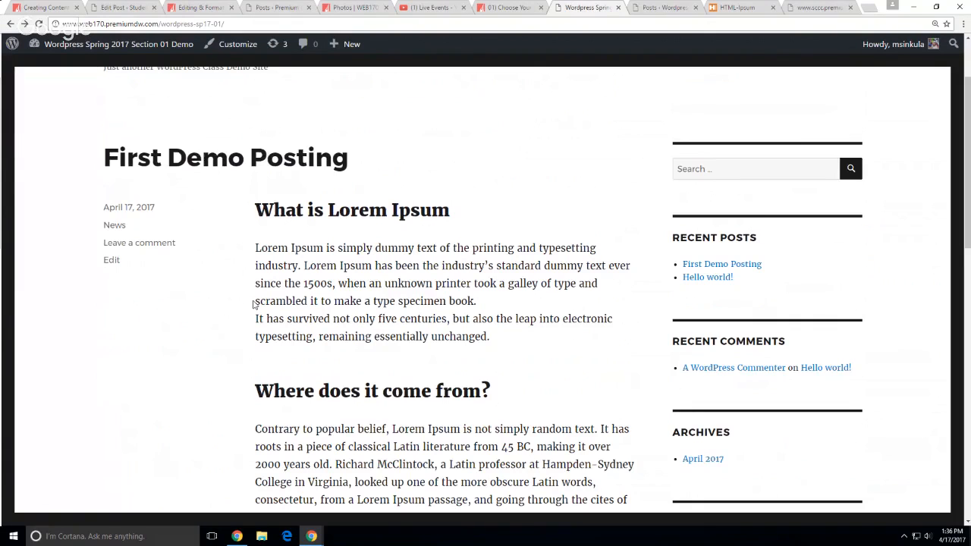
Scroll the demo site home page, then switch to the WEB170 Creating Content with WordPress lecture
{"action": "scroll", "coordinate": [254, 303], "scroll_direction": "down", "scroll_amount": 1}
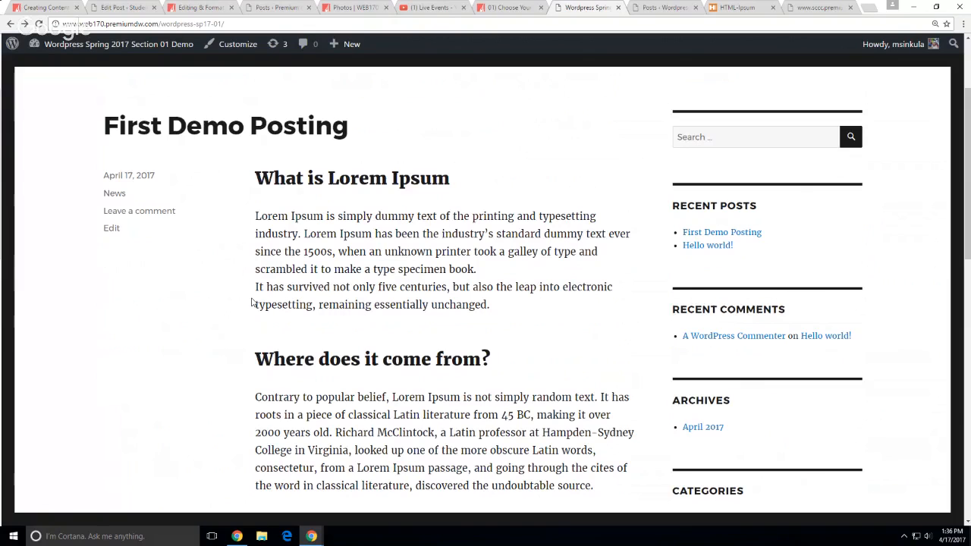
{"action": "scroll", "coordinate": [250, 304], "scroll_direction": "down", "scroll_amount": 8}
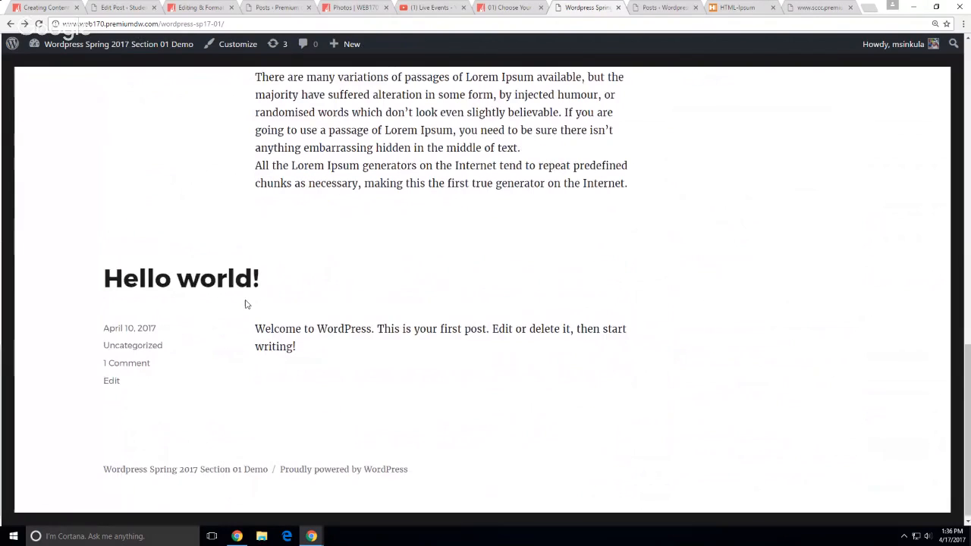
{"action": "scroll", "coordinate": [471, 407], "scroll_direction": "up", "scroll_amount": 2}
{"action": "scroll", "coordinate": [471, 407], "scroll_direction": "up", "scroll_amount": 7}
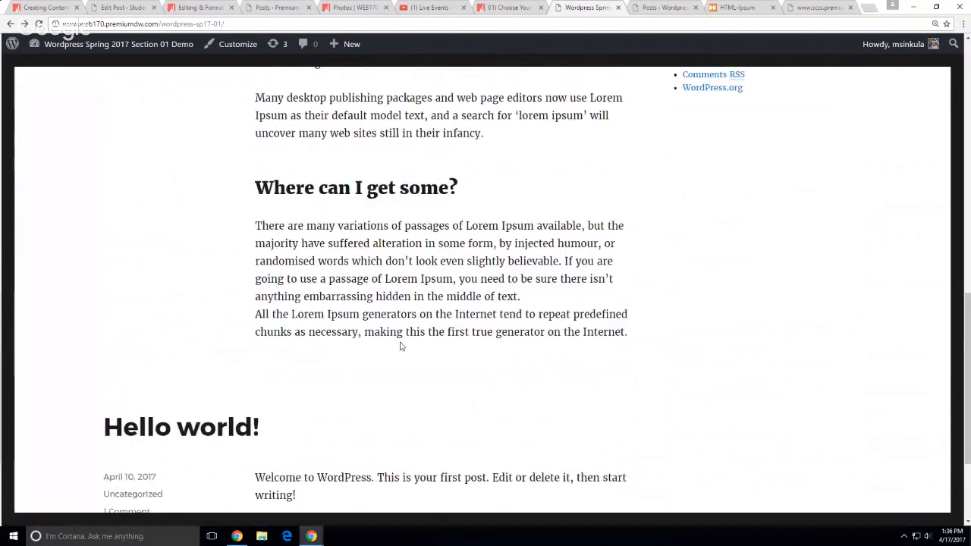
{"action": "scroll", "coordinate": [344, 194], "scroll_direction": "up", "scroll_amount": 3}
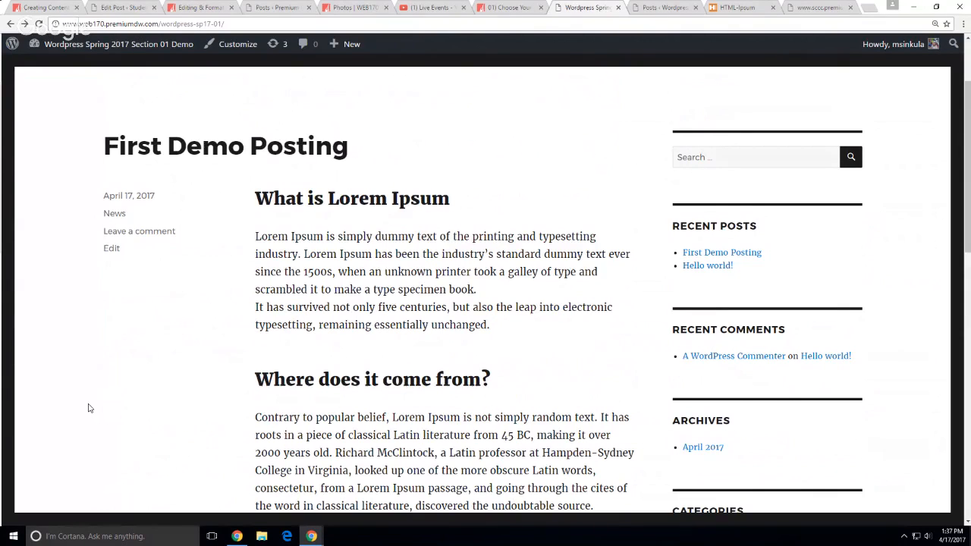
{"action": "left_click", "coordinate": [50, 7]}
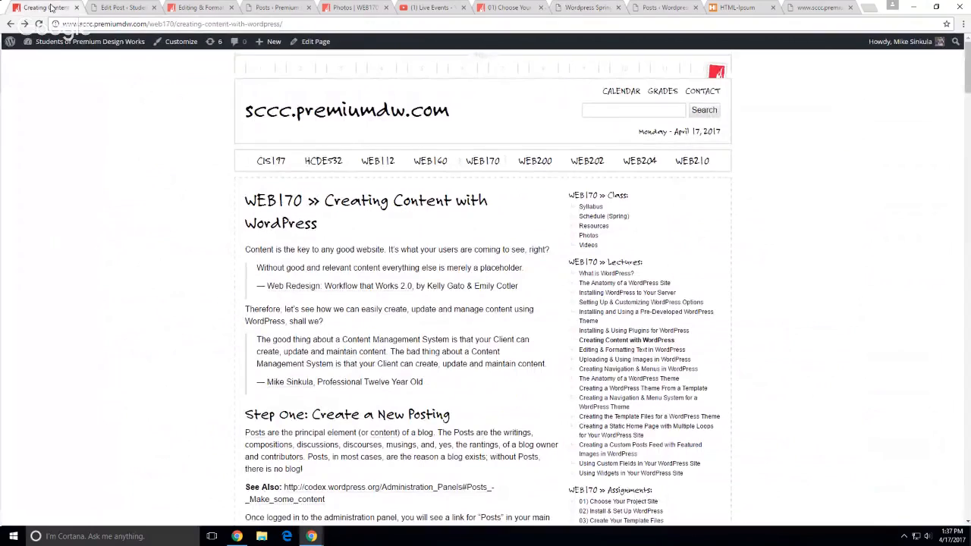
Open the sccc.premiumdw.com home page and zoom it to 125%
{"action": "left_click", "coordinate": [274, 125]}
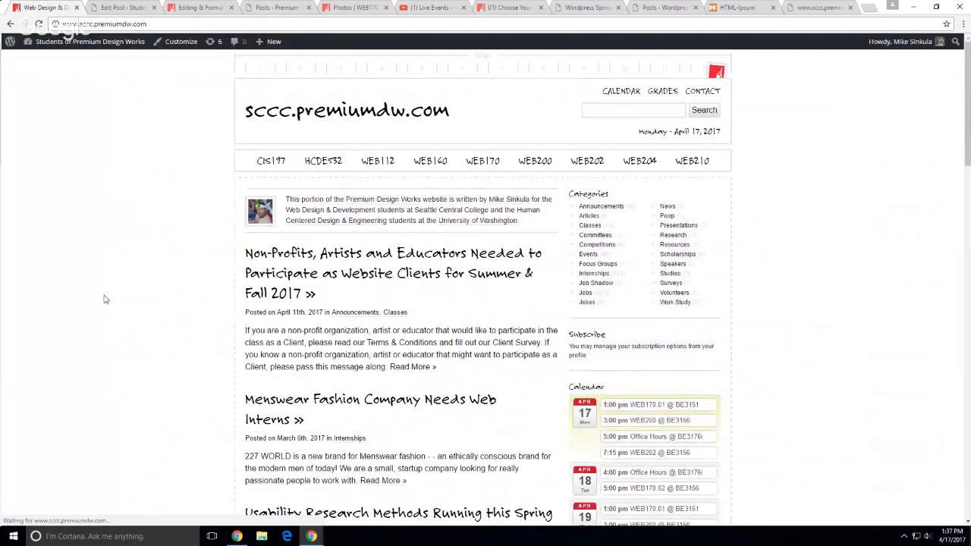
{"action": "key", "text": "ctrl+plus"}
{"action": "key", "text": "ctrl+plus"}
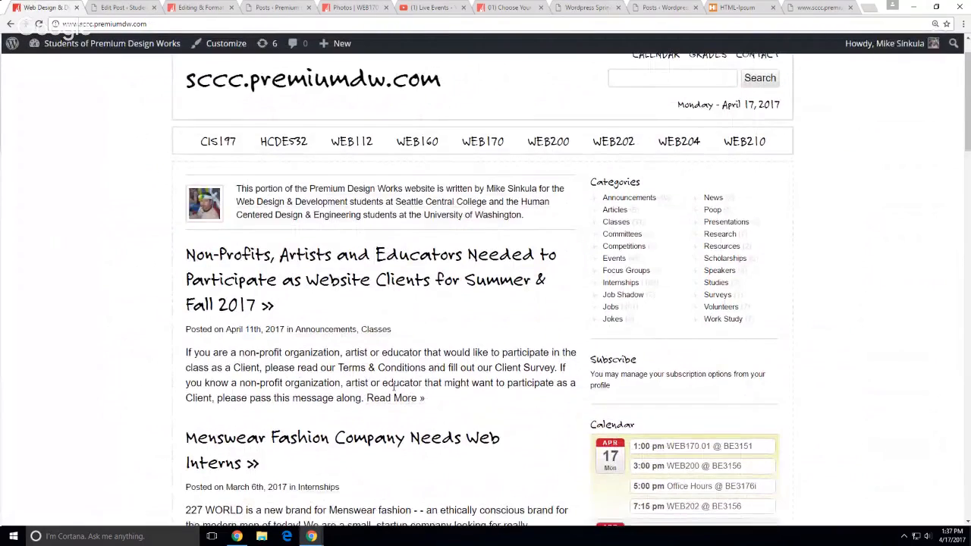
{"action": "scroll", "coordinate": [148, 321], "scroll_direction": "down", "scroll_amount": 2}
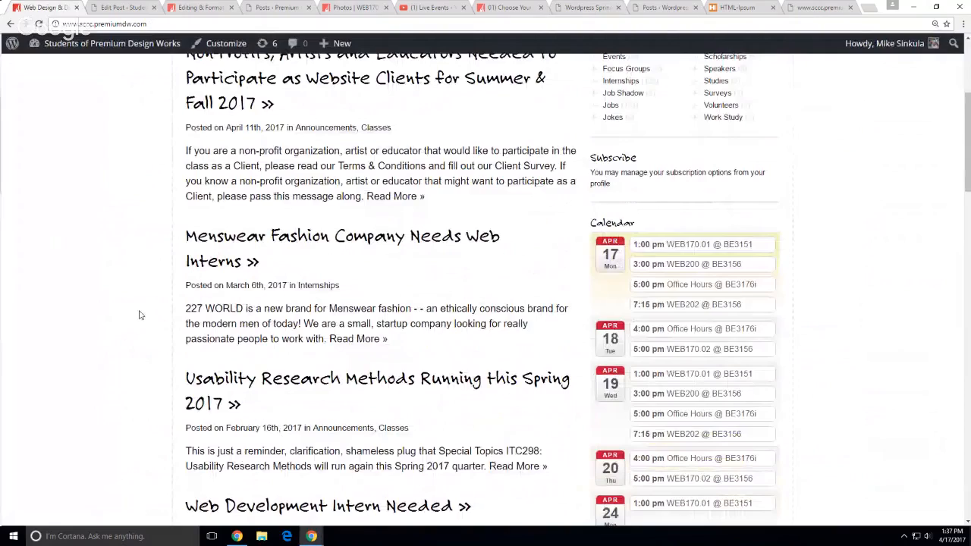
{"action": "scroll", "coordinate": [139, 315], "scroll_direction": "down", "scroll_amount": 4}
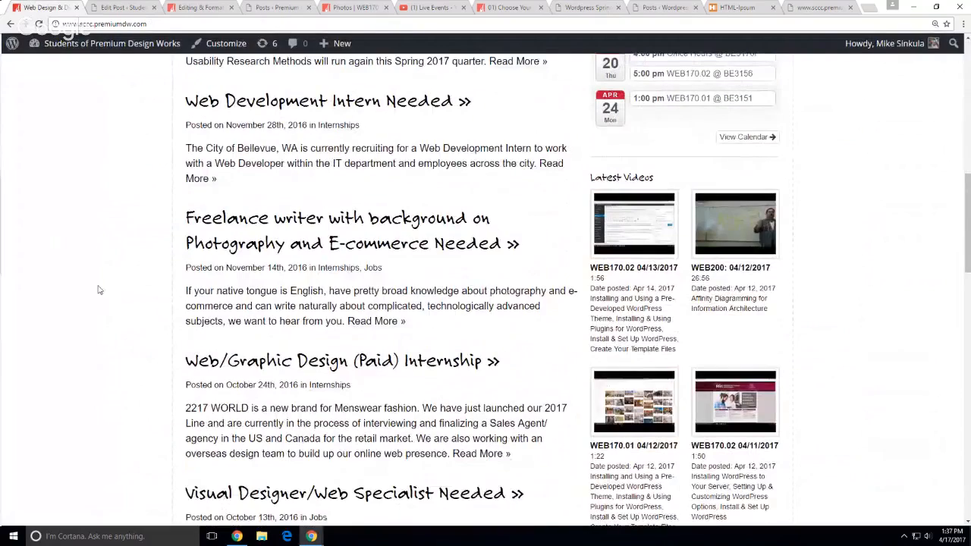
{"action": "scroll", "coordinate": [106, 287], "scroll_direction": "down", "scroll_amount": 3}
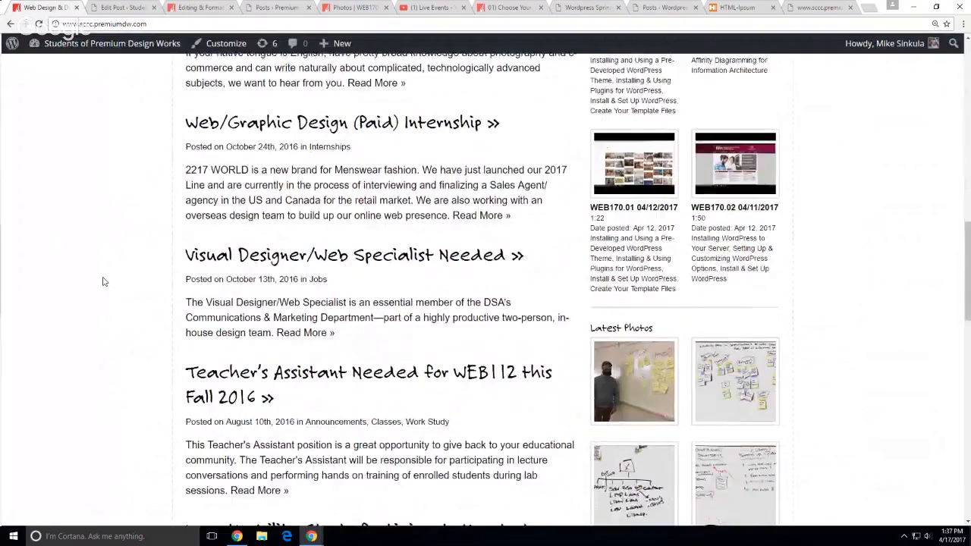
{"action": "scroll", "coordinate": [103, 278], "scroll_direction": "up", "scroll_amount": 2}
{"action": "scroll", "coordinate": [103, 272], "scroll_direction": "up", "scroll_amount": 2}
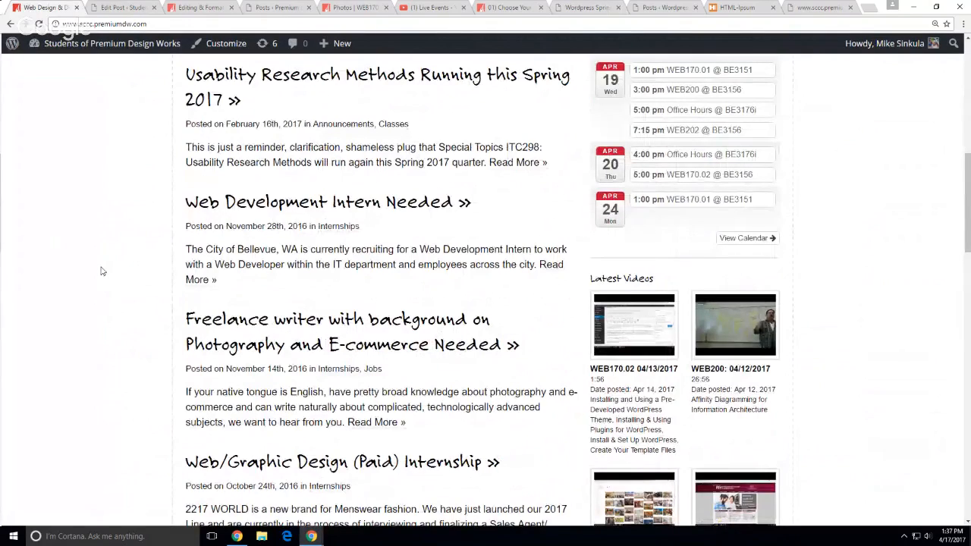
{"action": "scroll", "coordinate": [86, 269], "scroll_direction": "up", "scroll_amount": 5}
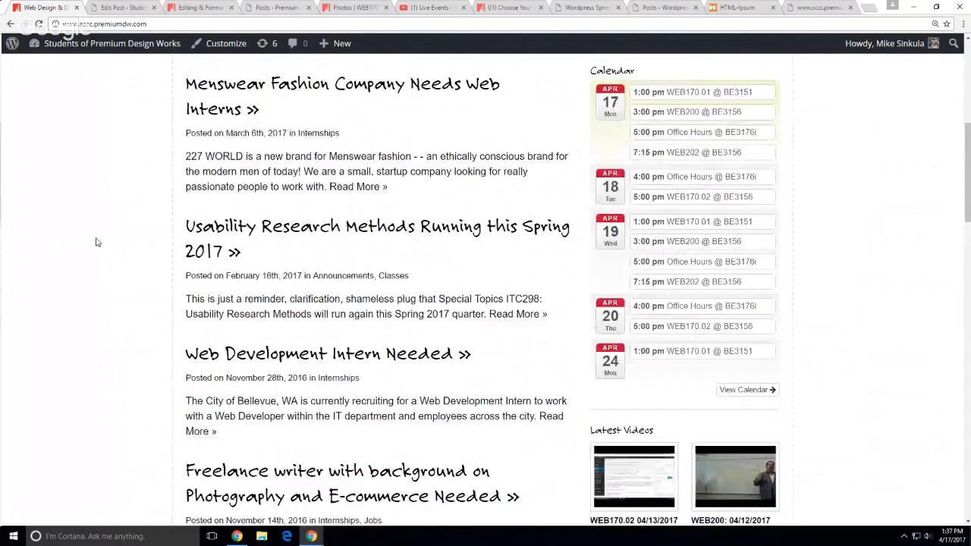
{"action": "scroll", "coordinate": [96, 243], "scroll_direction": "up", "scroll_amount": 1}
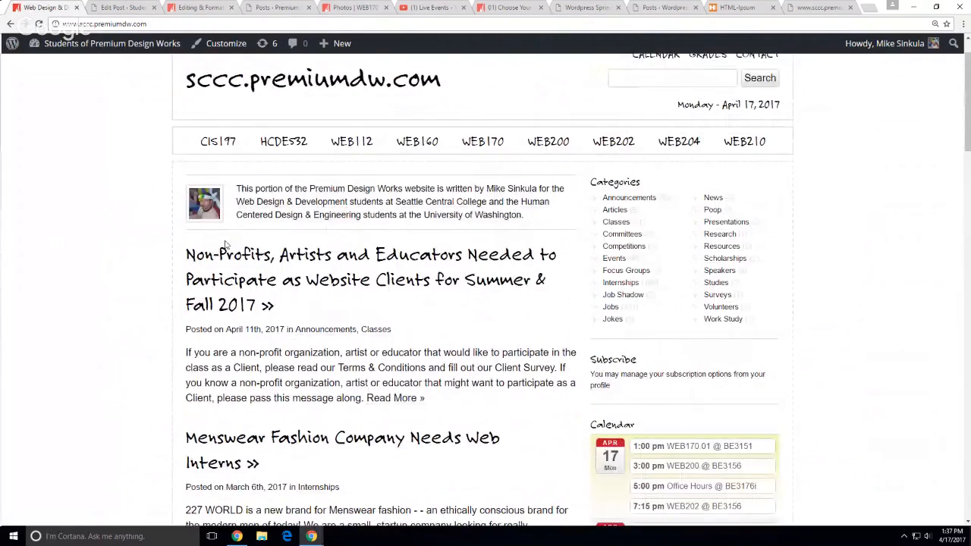
Highlight the Non-Profits post's date and excerpt, then open the full post
{"action": "left_click_drag", "start_coordinate": [215, 329], "coordinate": [287, 330]}
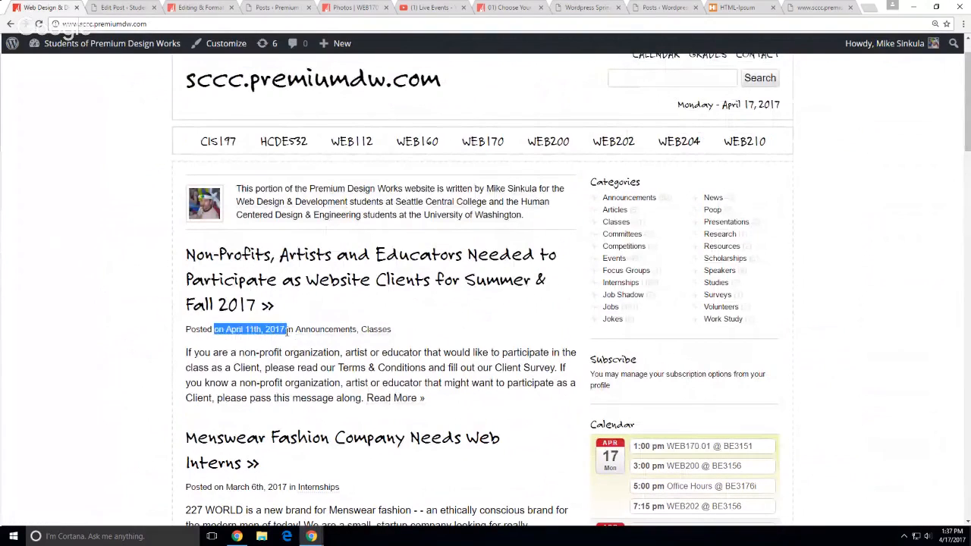
{"action": "left_click", "coordinate": [267, 367]}
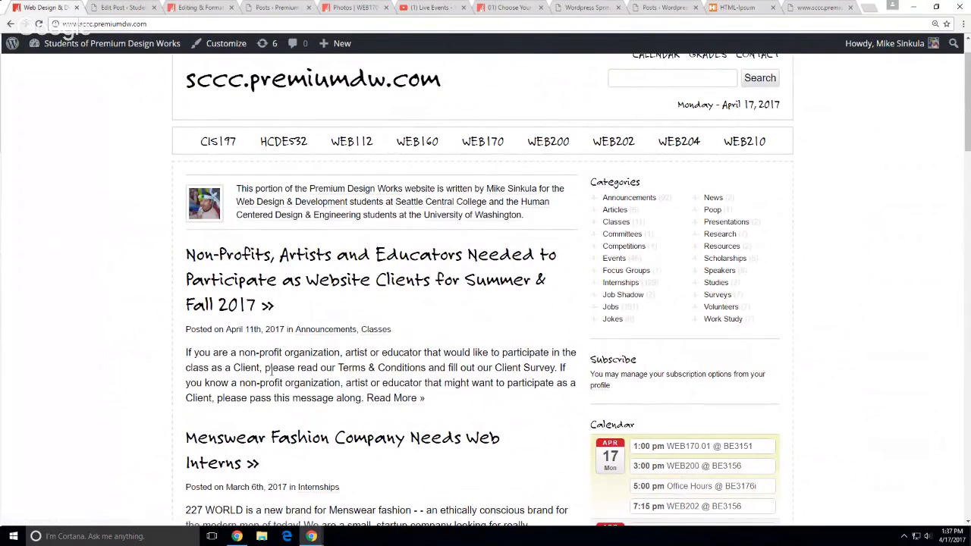
{"action": "left_click_drag", "start_coordinate": [187, 354], "coordinate": [293, 400]}
{"action": "left_click", "coordinate": [334, 398]}
{"action": "left_click", "coordinate": [285, 278]}
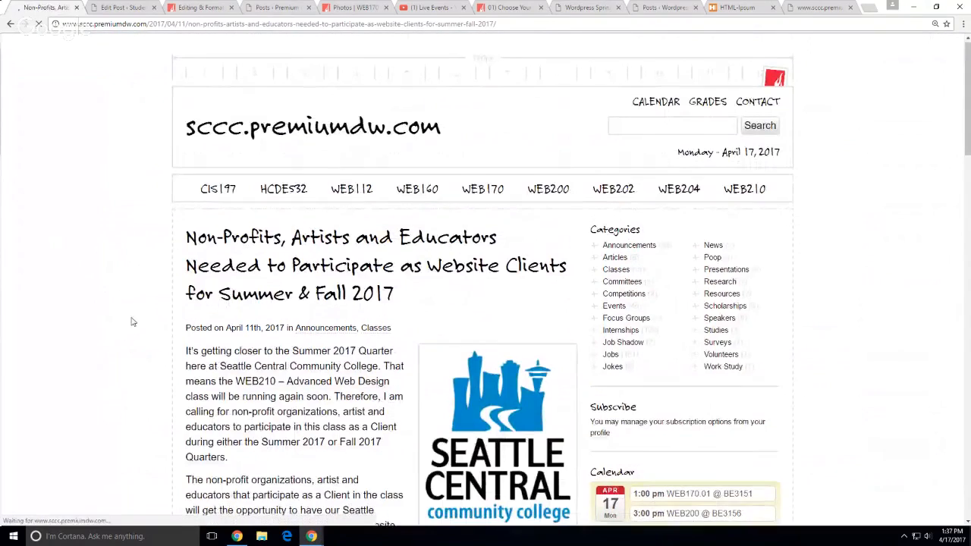
{"action": "scroll", "coordinate": [133, 322], "scroll_direction": "down", "scroll_amount": 6}
{"action": "scroll", "coordinate": [134, 323], "scroll_direction": "up", "scroll_amount": 5}
Edit the Non-Profits post, select all its excerpt text, then return to the Web Development Intern Needed editor
{"action": "left_click", "coordinate": [378, 45]}
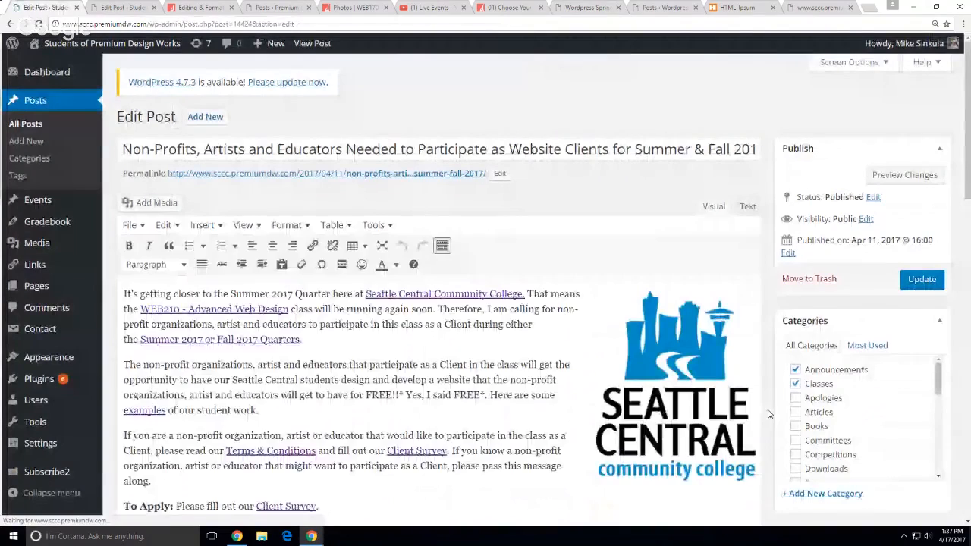
{"action": "scroll", "coordinate": [769, 414], "scroll_direction": "down", "scroll_amount": 5}
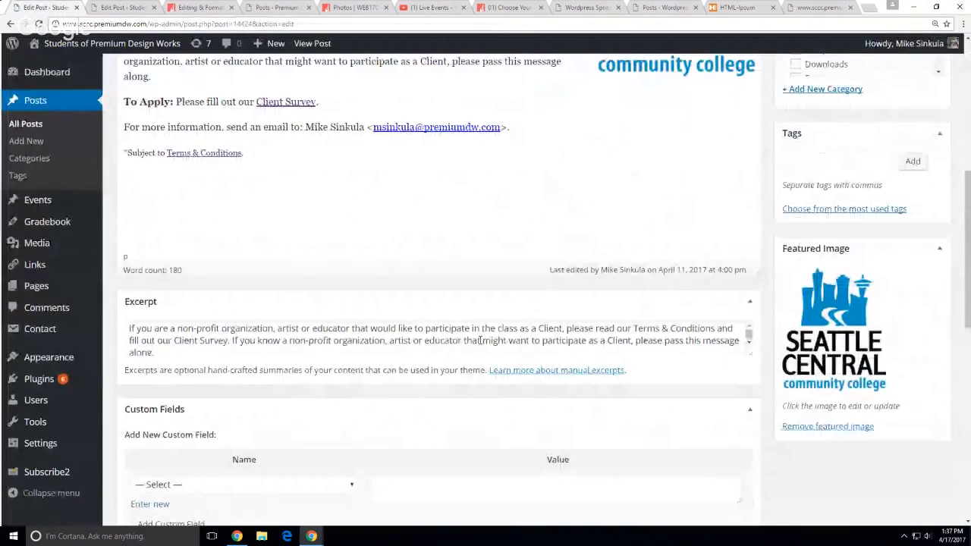
{"action": "left_click", "coordinate": [481, 340]}
{"action": "key", "text": "ctrl+a"}
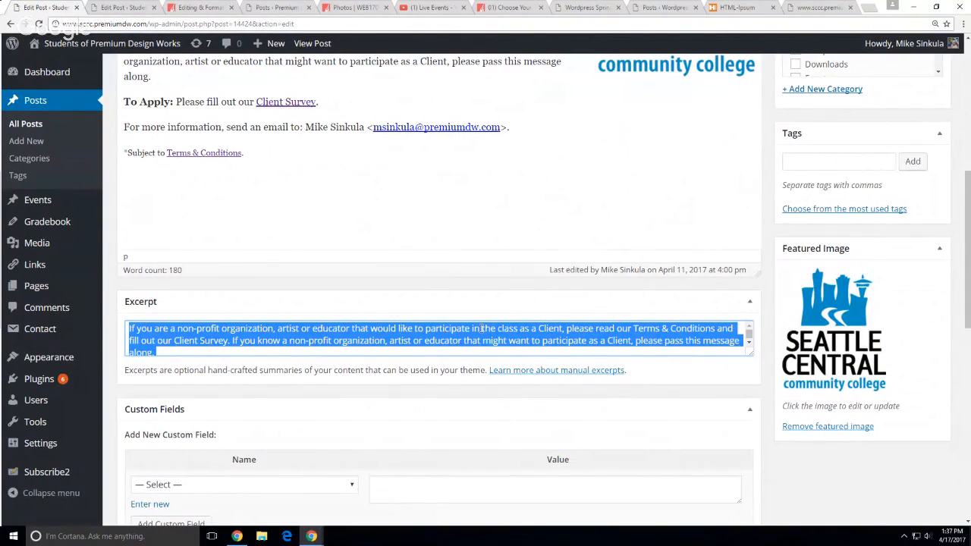
{"action": "left_click", "coordinate": [119, 6]}
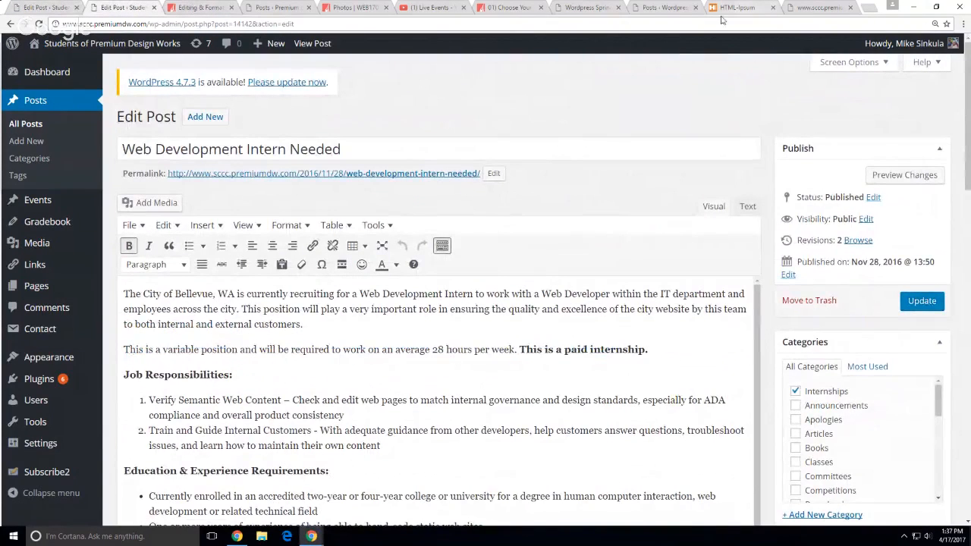
Visit the demo front page, then close the lorem ipsum, duplicate demo, Choose Your Project and Photos tabs
{"action": "left_click", "coordinate": [663, 10]}
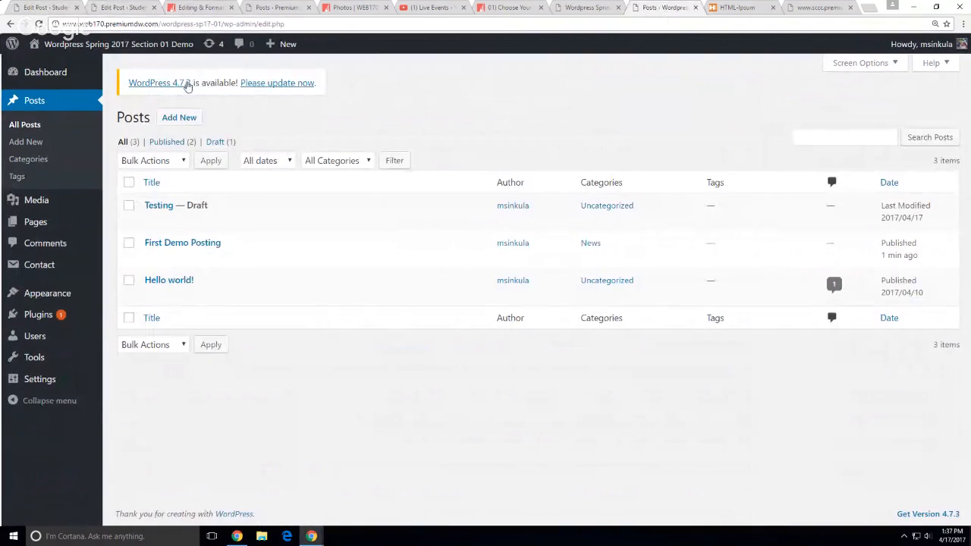
{"action": "mouse_move", "coordinate": [72, 47]}
{"action": "left_click", "coordinate": [61, 66]}
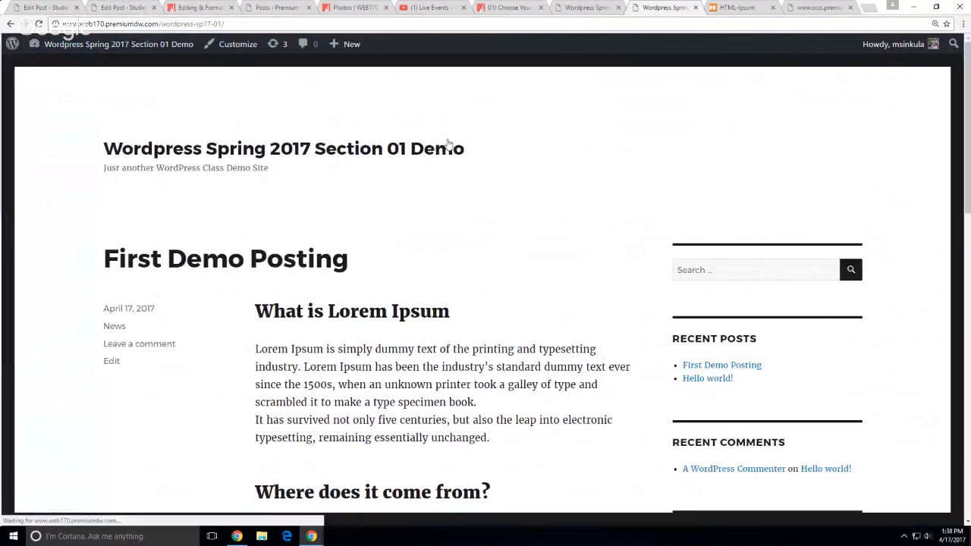
{"action": "left_click", "coordinate": [819, 7]}
{"action": "key", "text": "ctrl+w"}
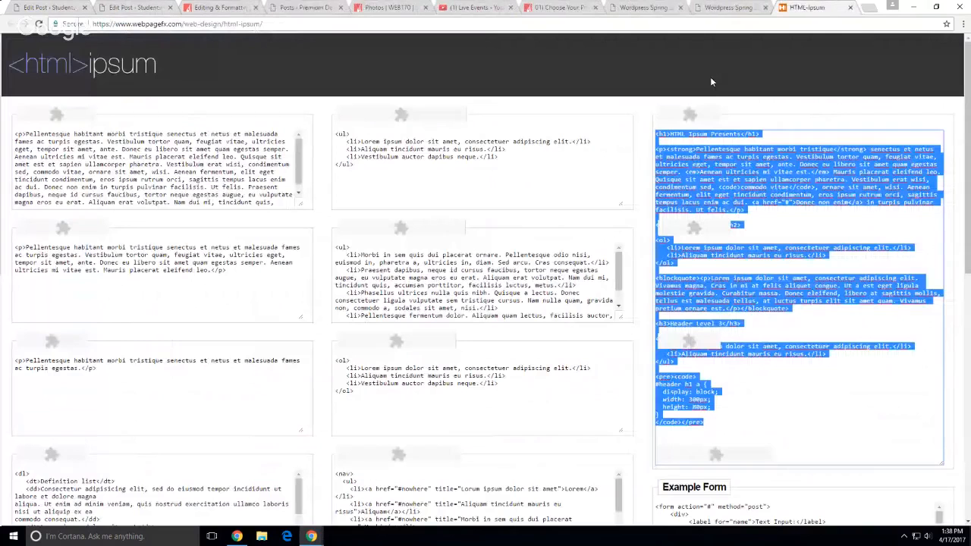
{"action": "left_click", "coordinate": [668, 8]}
{"action": "left_click", "coordinate": [680, 8]}
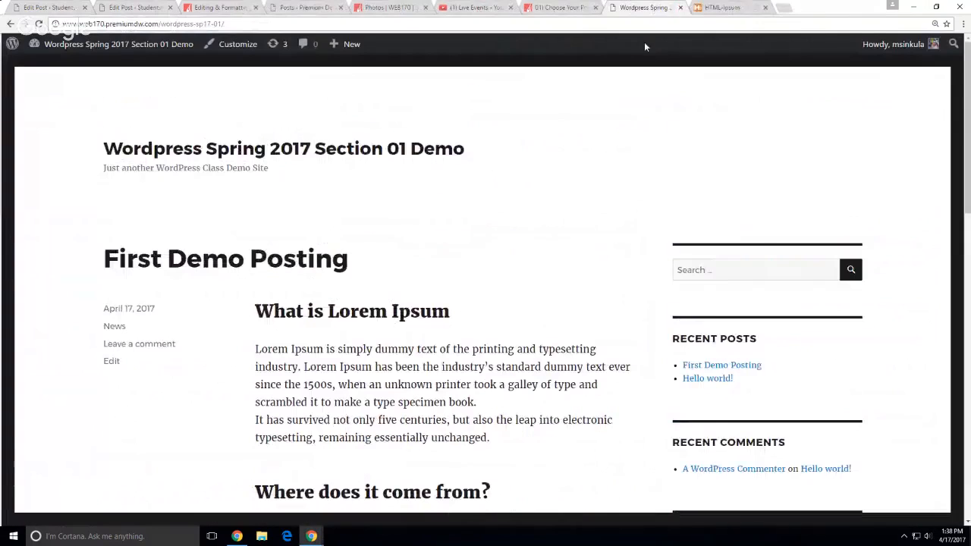
{"action": "left_click", "coordinate": [661, 8]}
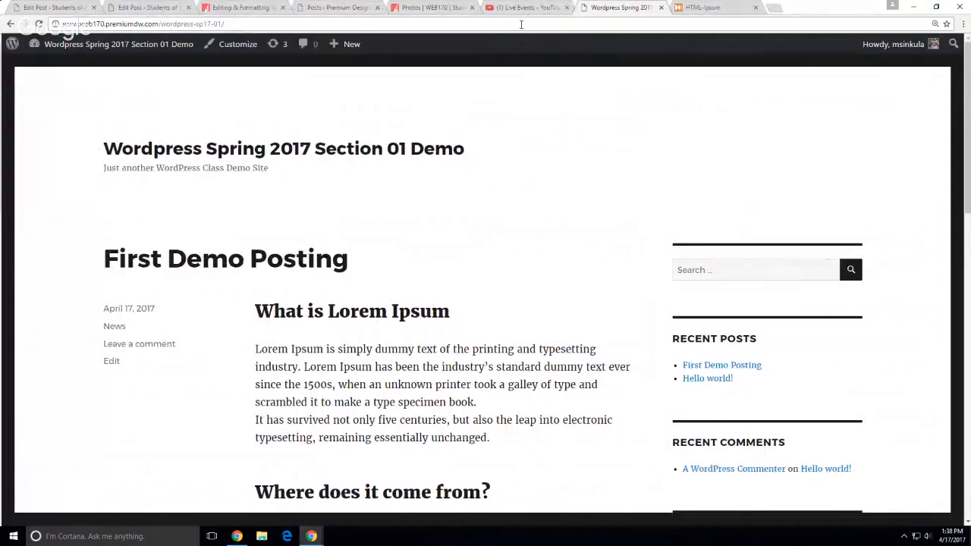
{"action": "left_click", "coordinate": [402, 9]}
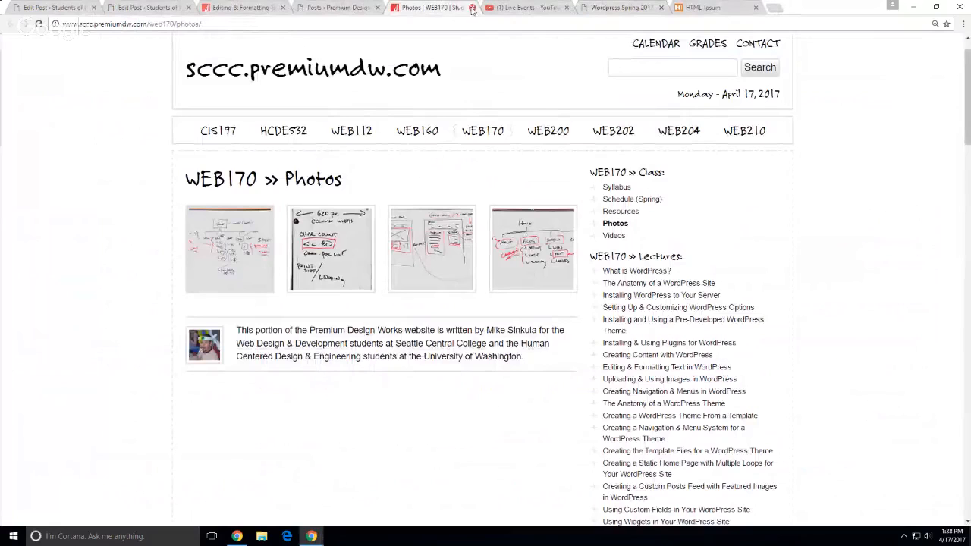
{"action": "left_click", "coordinate": [472, 8]}
Close the Editing & Formatting lecture and Web Development Intern editor tabs, returning to First Demo Posting
{"action": "left_click", "coordinate": [372, 10]}
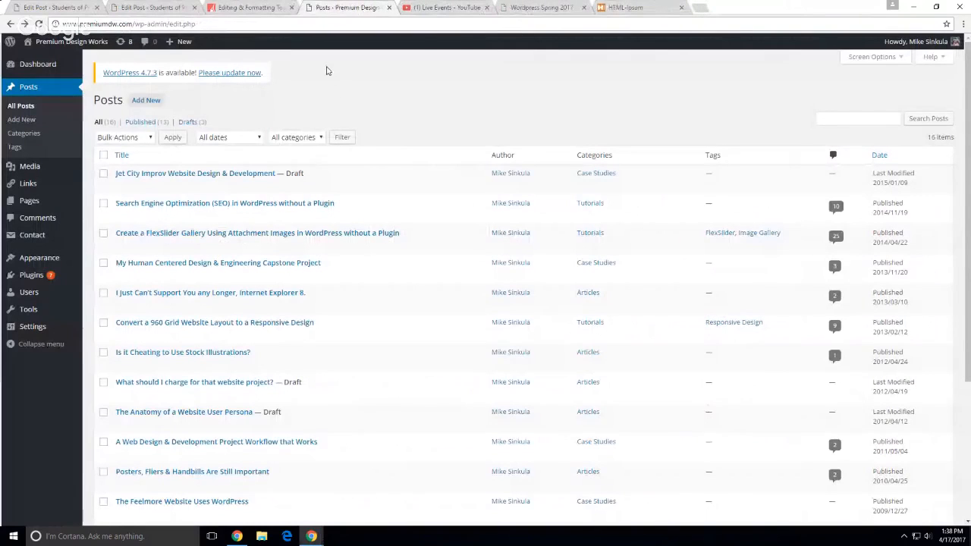
{"action": "left_click", "coordinate": [282, 9]}
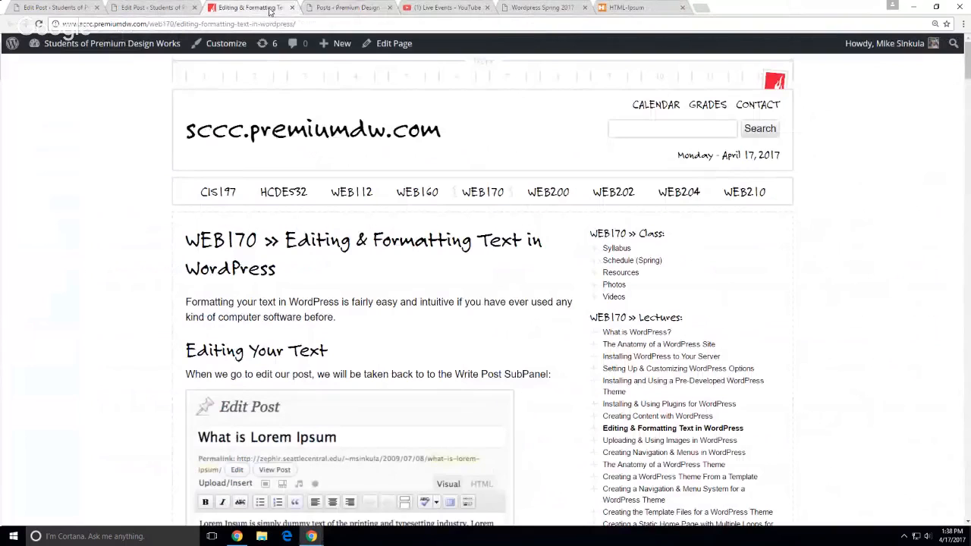
{"action": "left_click", "coordinate": [292, 8]}
{"action": "left_click", "coordinate": [156, 9]}
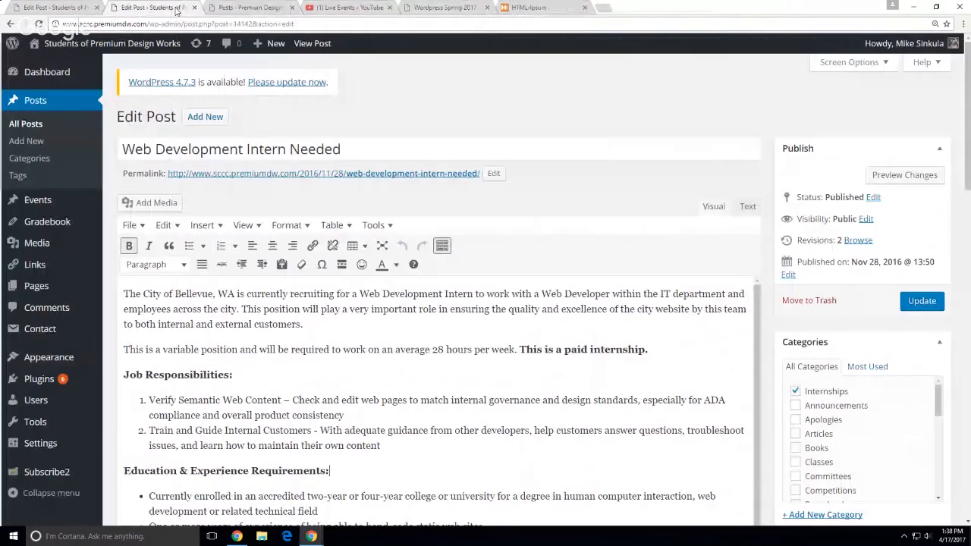
{"action": "left_click", "coordinate": [72, 9]}
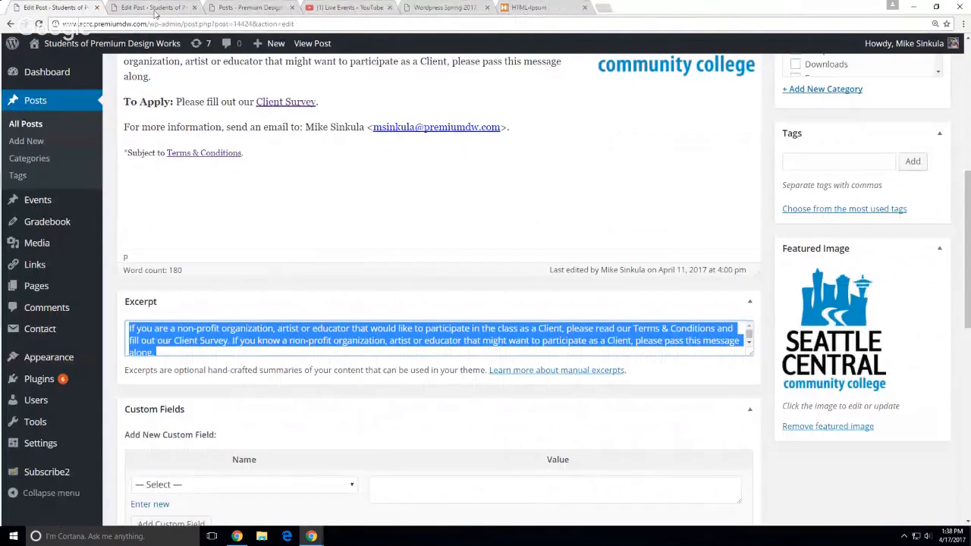
{"action": "left_click", "coordinate": [190, 14]}
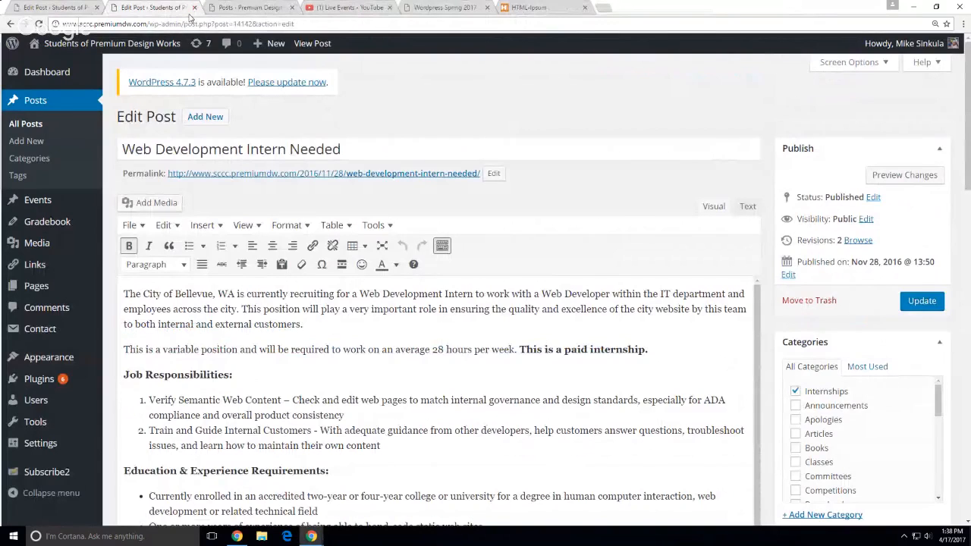
{"action": "left_click", "coordinate": [194, 8]}
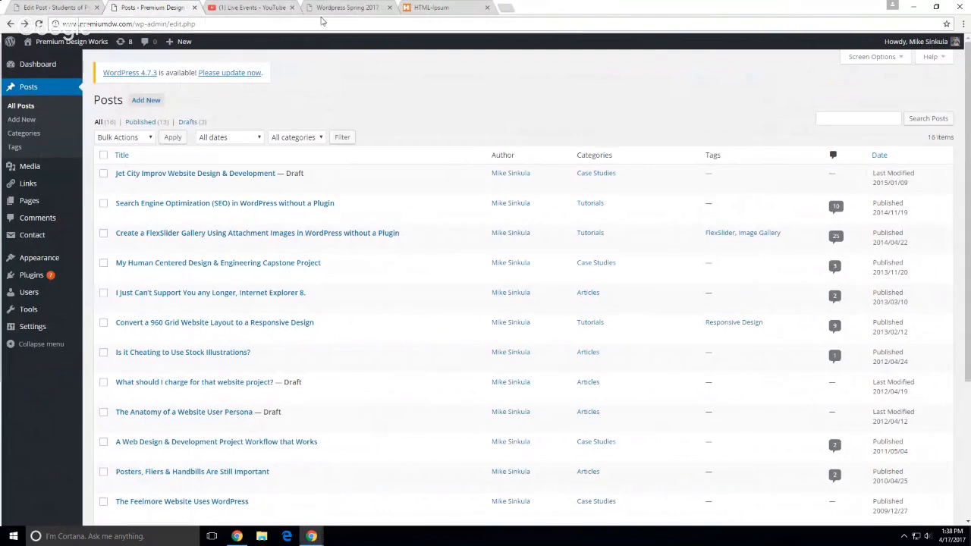
{"action": "left_click", "coordinate": [343, 9]}
{"action": "scroll", "coordinate": [220, 251], "scroll_direction": "down", "scroll_amount": 3}
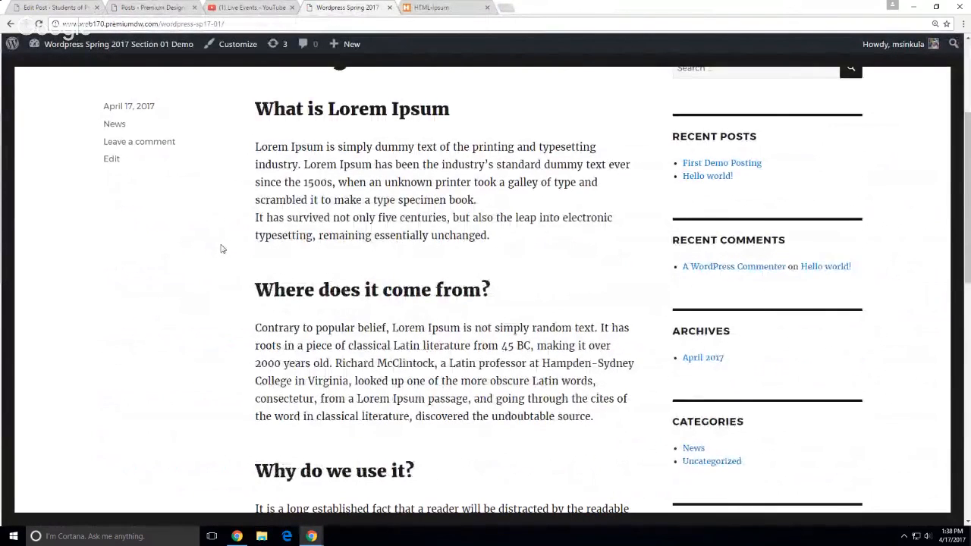
{"action": "scroll", "coordinate": [891, 205], "scroll_direction": "up", "scroll_amount": 3}
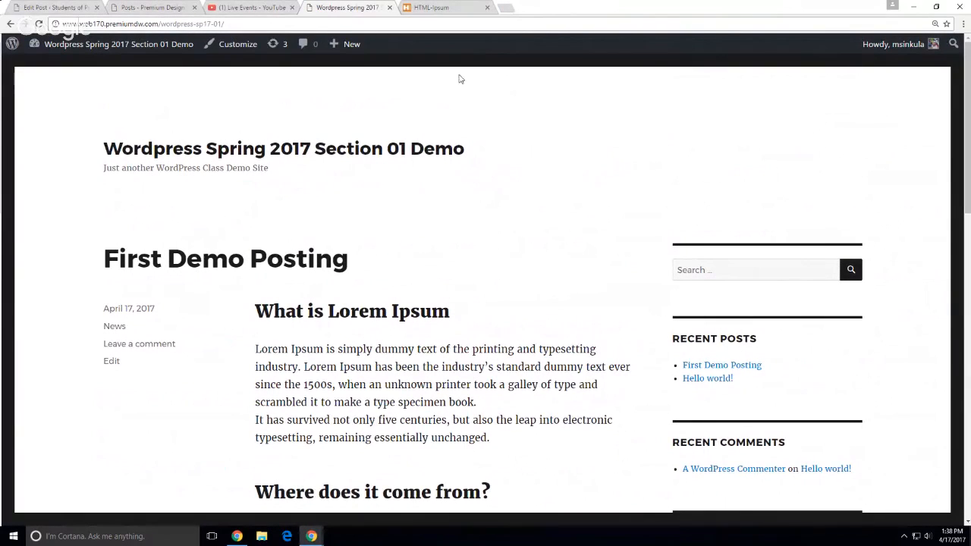
Load web170.premiumdw.com in a new tab and open the Protosite Demo's blog listing
{"action": "key", "text": "ctrl+t"}
{"action": "type", "text": "web170.premiumdw.com"}
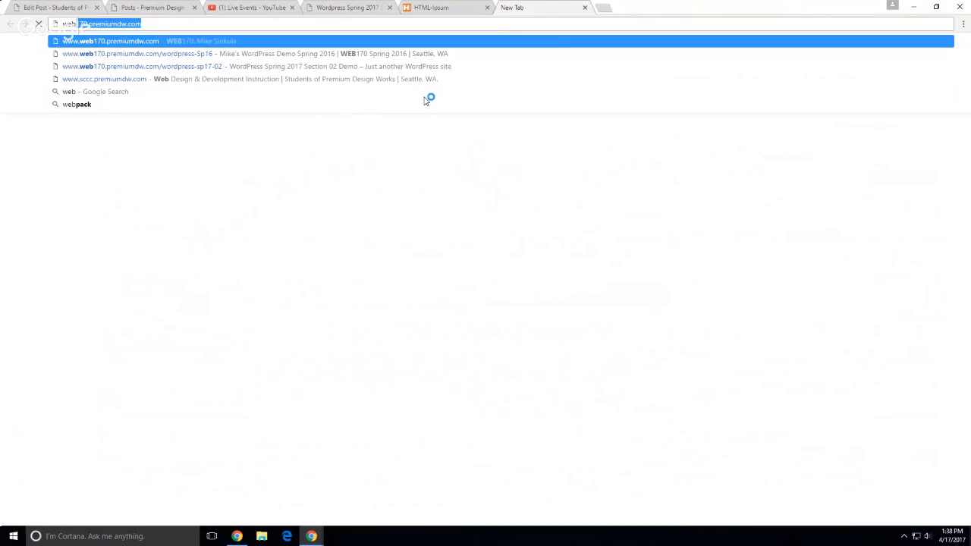
{"action": "key", "text": "Return"}
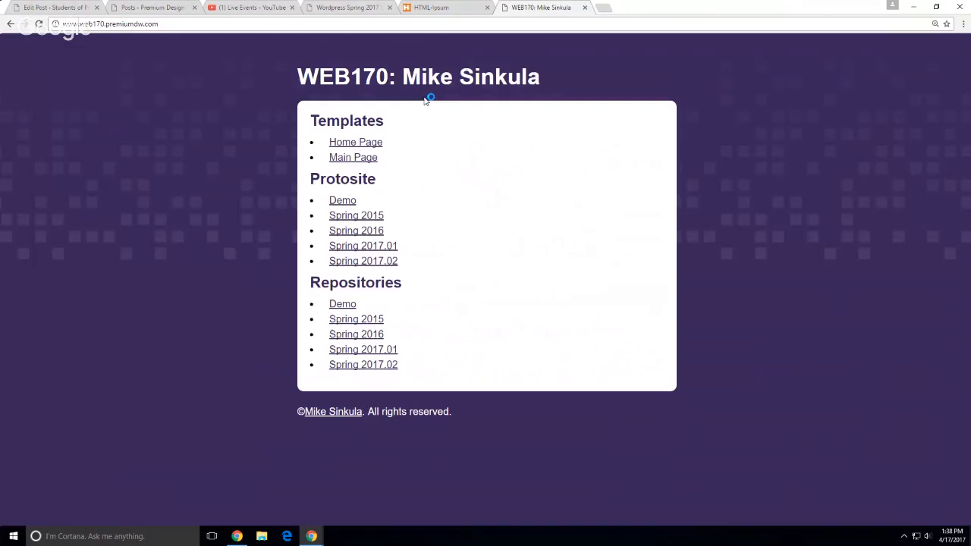
{"action": "left_click", "coordinate": [342, 202]}
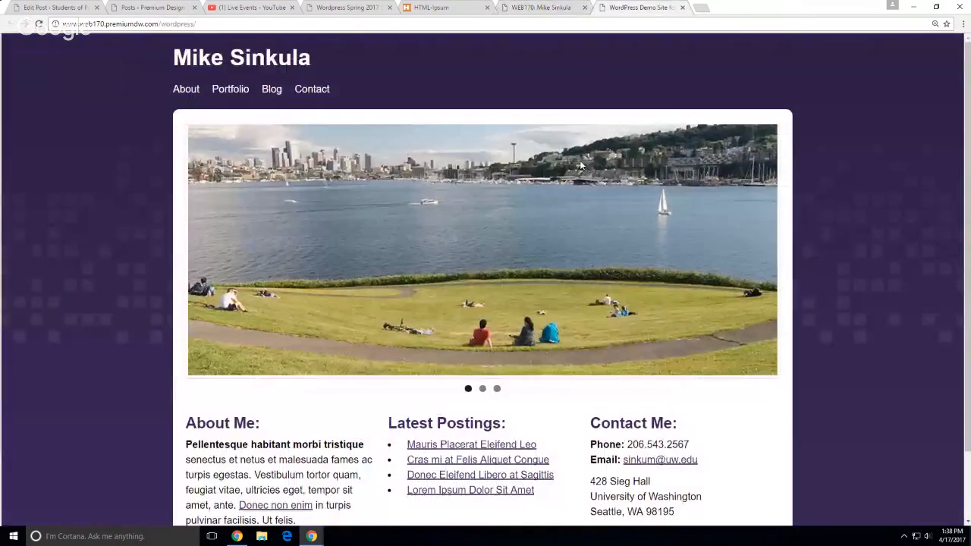
{"action": "scroll", "coordinate": [473, 273], "scroll_direction": "down", "scroll_amount": 2}
{"action": "scroll", "coordinate": [460, 264], "scroll_direction": "up", "scroll_amount": 2}
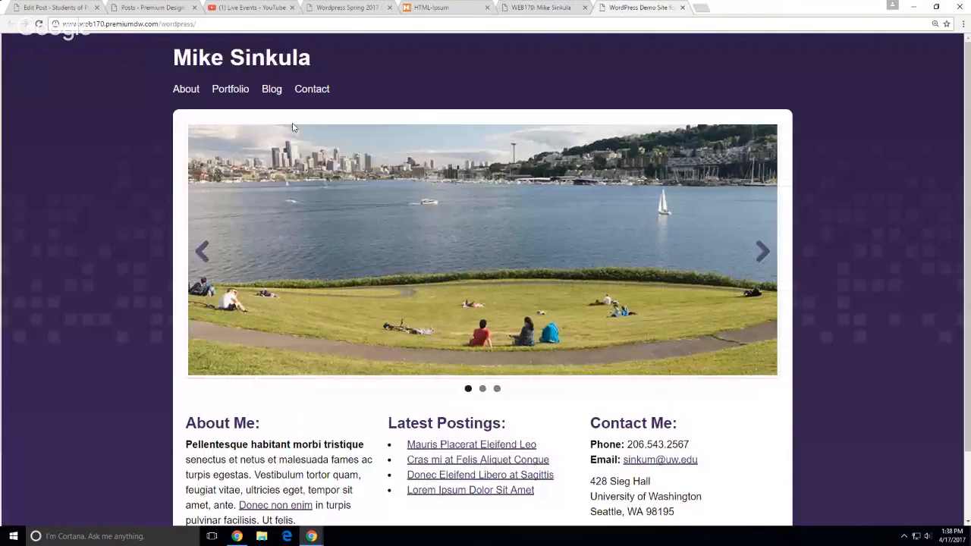
{"action": "left_click", "coordinate": [271, 90]}
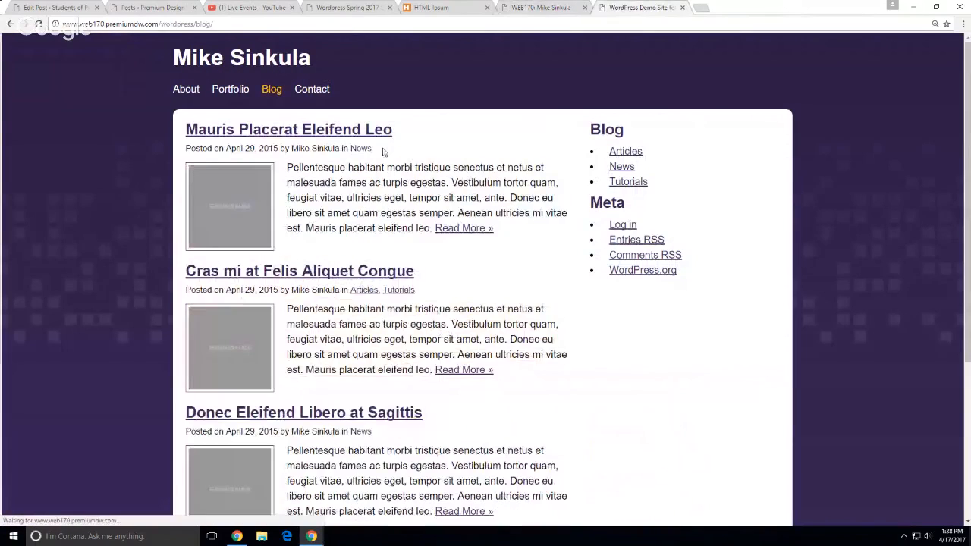
Highlight the blog's byline and excerpt text, then open the Demo repository from the WEB170 index
{"action": "scroll", "coordinate": [384, 151], "scroll_direction": "down", "scroll_amount": 1}
{"action": "left_click_drag", "start_coordinate": [196, 98], "coordinate": [352, 179]}
{"action": "left_click", "coordinate": [314, 129]}
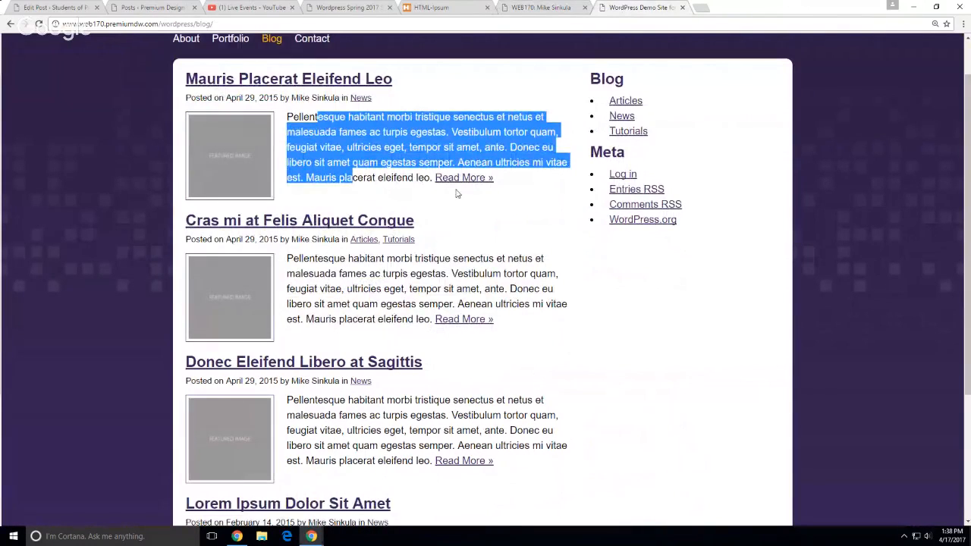
{"action": "left_click", "coordinate": [419, 78]}
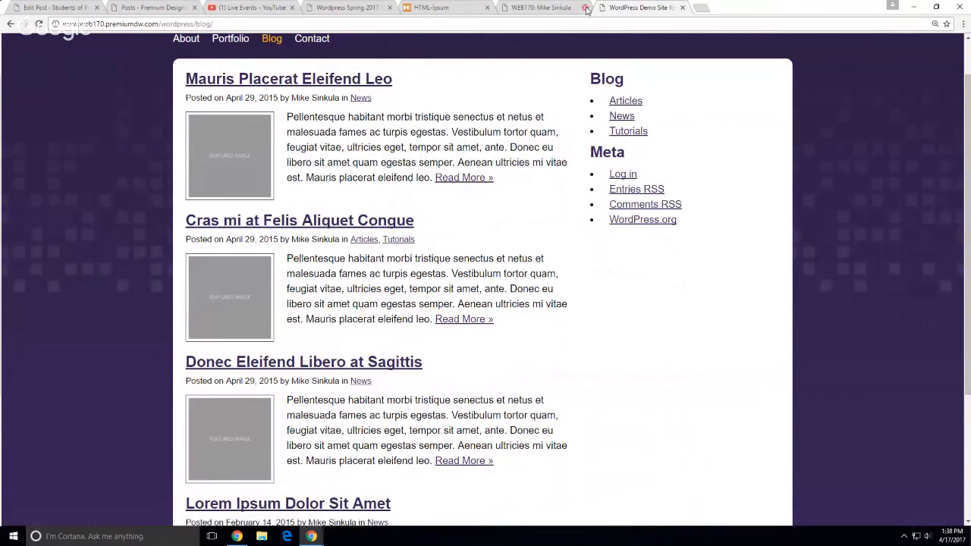
{"action": "left_click", "coordinate": [559, 8]}
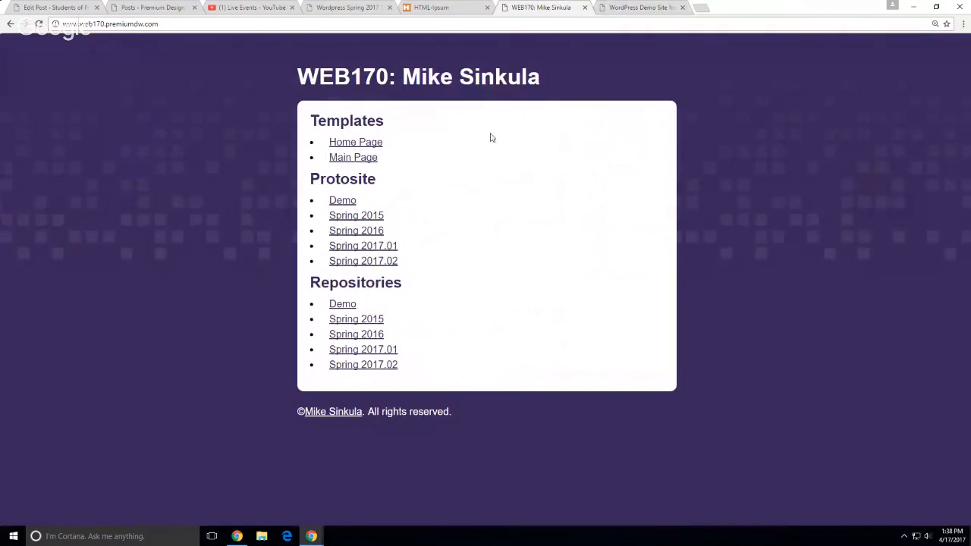
{"action": "left_click", "coordinate": [345, 305], "text": "ctrl"}
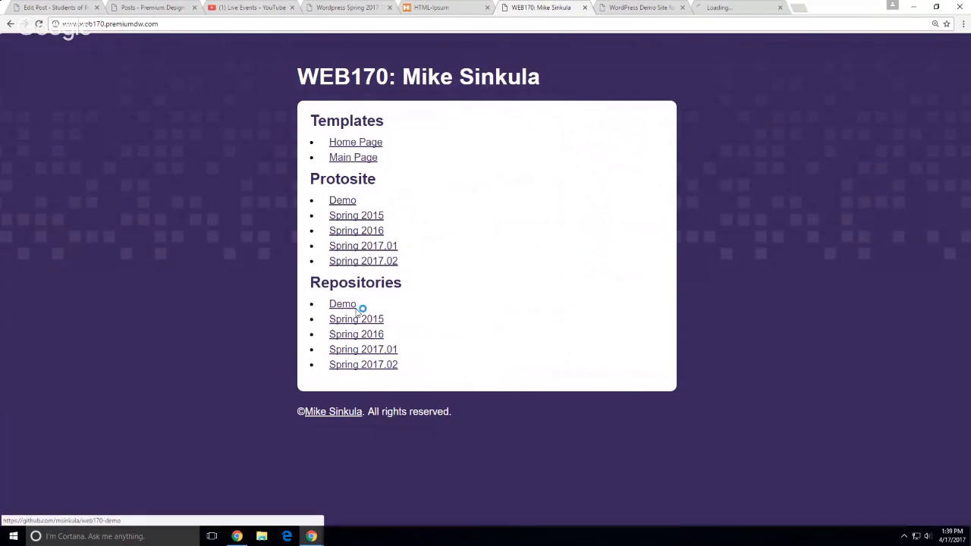
In the web170-demo repository's index.php, highlight the the_excerpt() call on line 10
{"action": "left_click", "coordinate": [723, 11]}
{"action": "scroll", "coordinate": [327, 310], "scroll_direction": "down", "scroll_amount": 5}
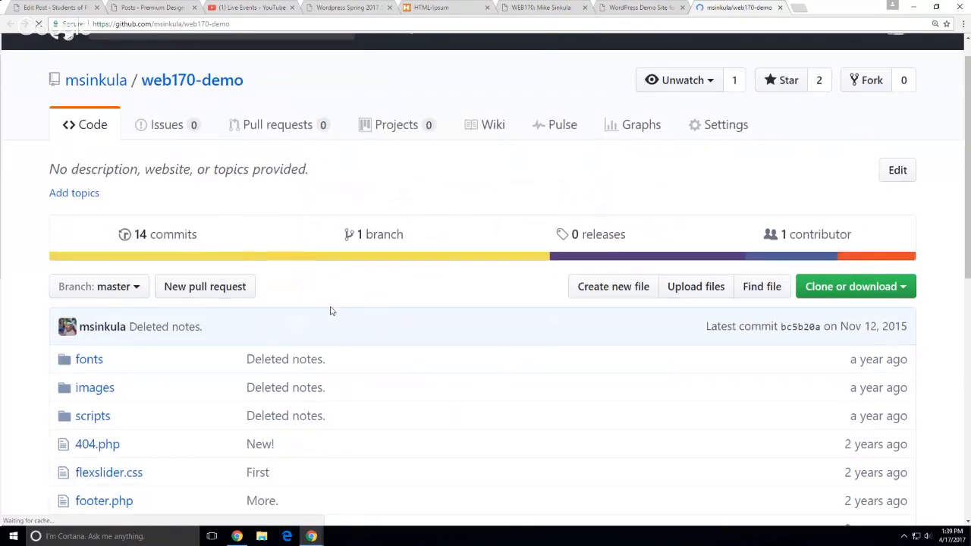
{"action": "scroll", "coordinate": [258, 306], "scroll_direction": "down", "scroll_amount": 1}
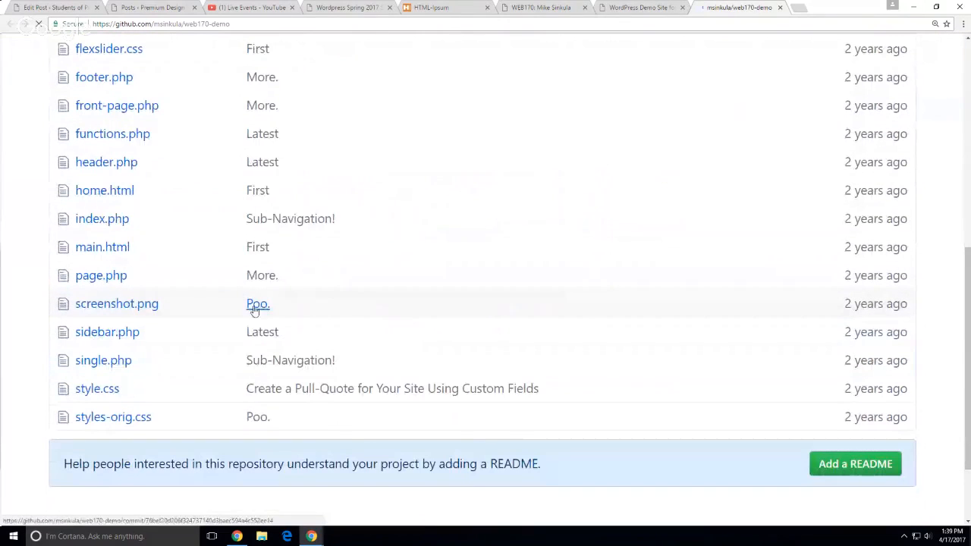
{"action": "left_click", "coordinate": [144, 225]}
{"action": "scroll", "coordinate": [417, 309], "scroll_direction": "down", "scroll_amount": 4}
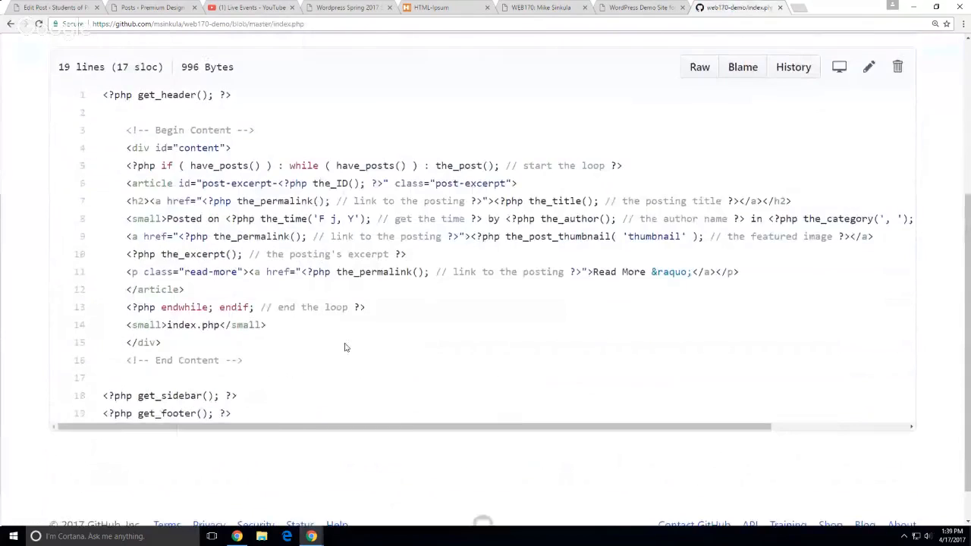
{"action": "left_click_drag", "start_coordinate": [243, 213], "coordinate": [161, 213]}
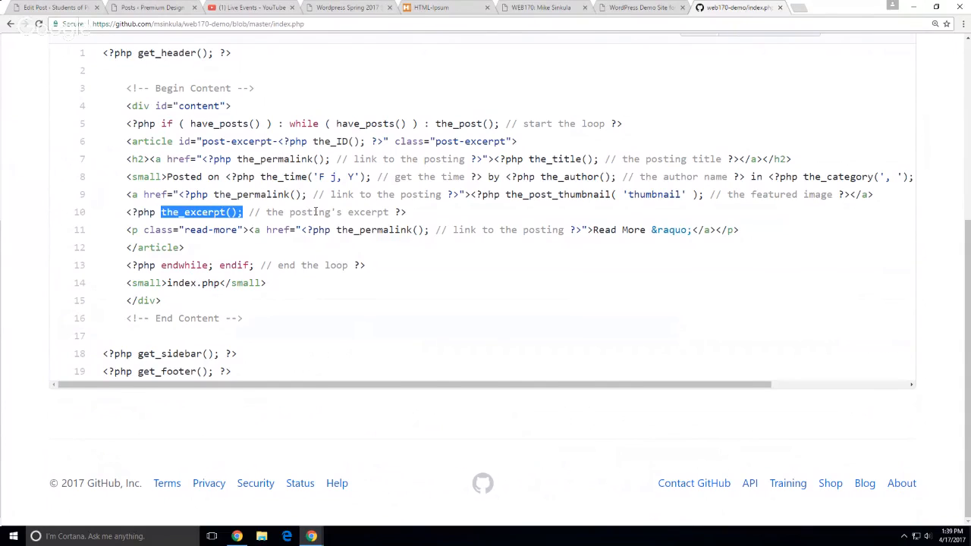
{"action": "left_click", "coordinate": [166, 8]}
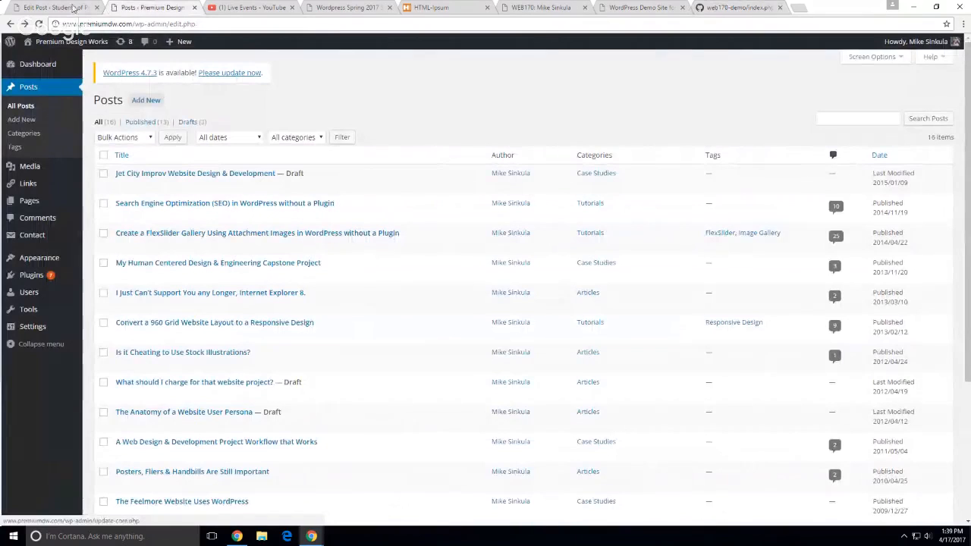
Open First Demo Posting from the Section 01 Demo site in the editor
{"action": "left_click", "coordinate": [74, 9]}
{"action": "scroll", "coordinate": [406, 225], "scroll_direction": "up", "scroll_amount": 5}
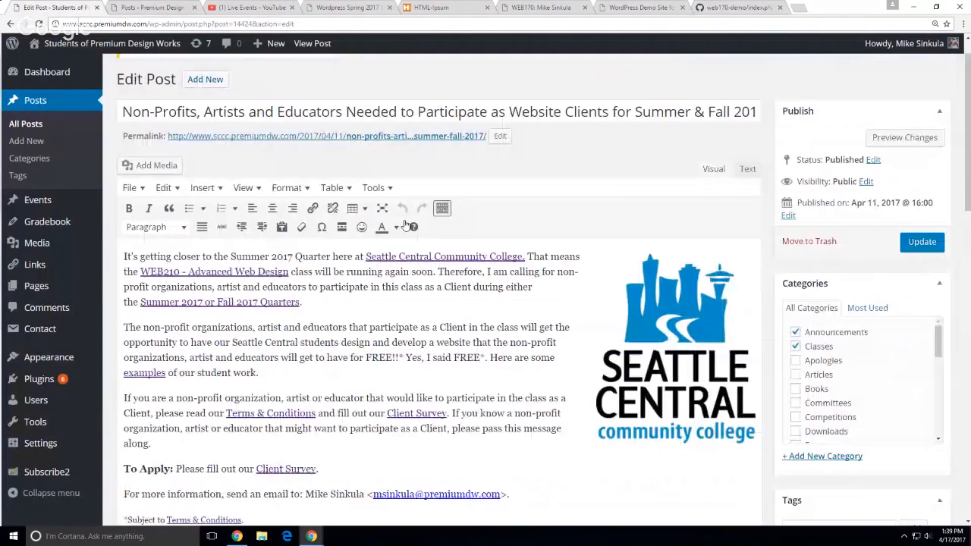
{"action": "scroll", "coordinate": [406, 225], "scroll_direction": "up", "scroll_amount": 1}
{"action": "left_click", "coordinate": [345, 7]}
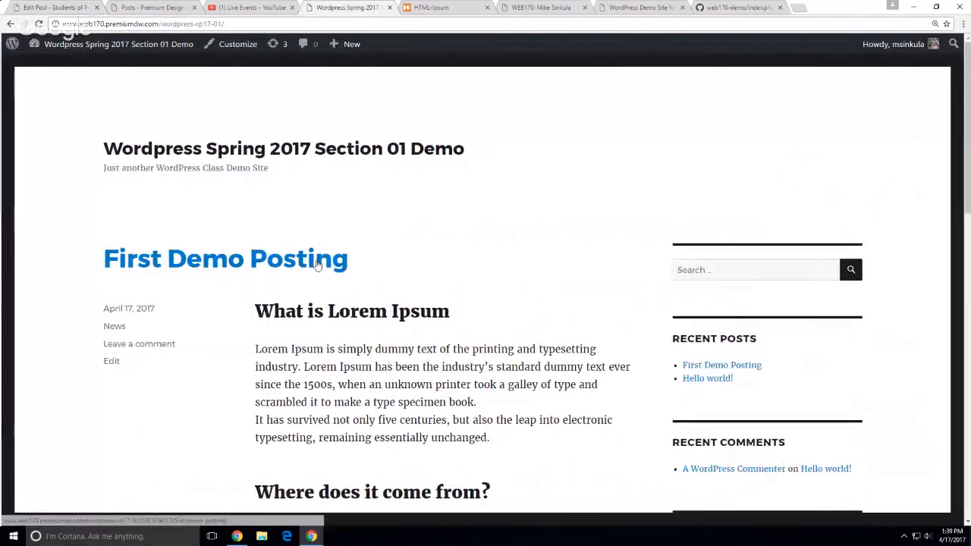
{"action": "left_click", "coordinate": [281, 258]}
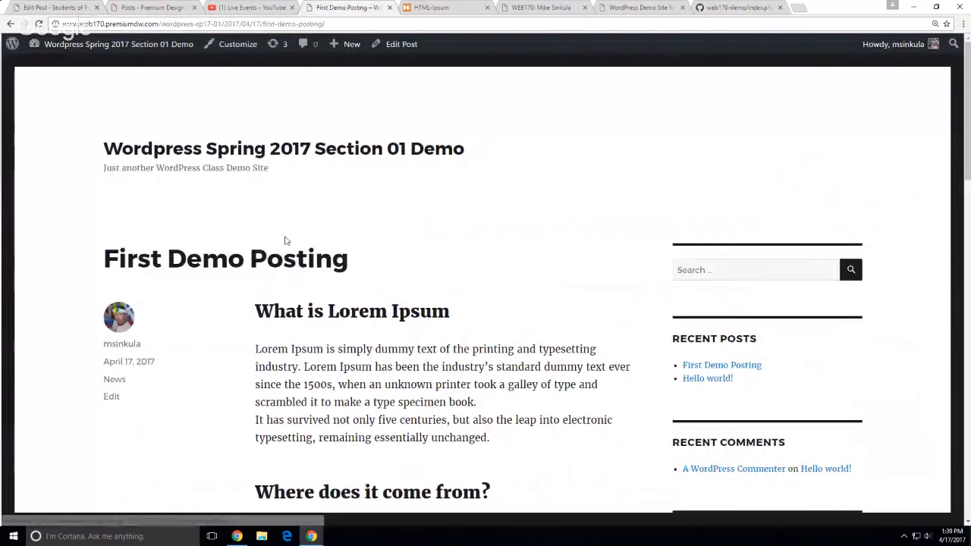
{"action": "left_click", "coordinate": [407, 47]}
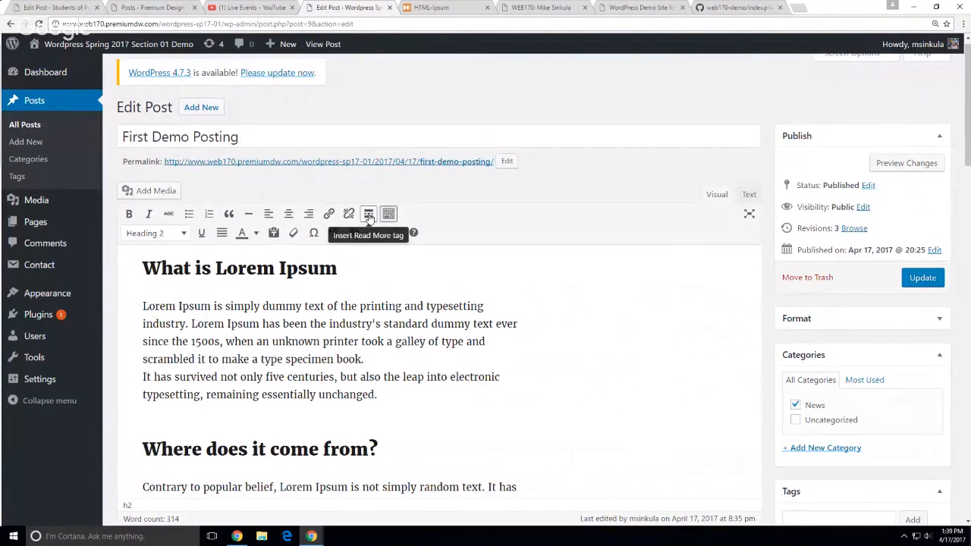
Insert a read-more break after the section ending 'unchanged.', update, and view the post
{"action": "left_click", "coordinate": [313, 427]}
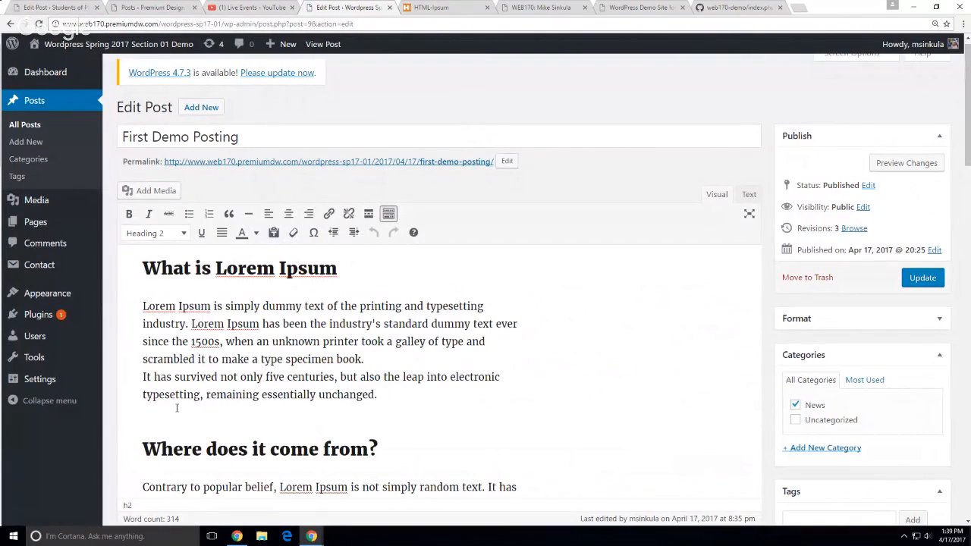
{"action": "left_click", "coordinate": [394, 395]}
{"action": "key", "text": "Return"}
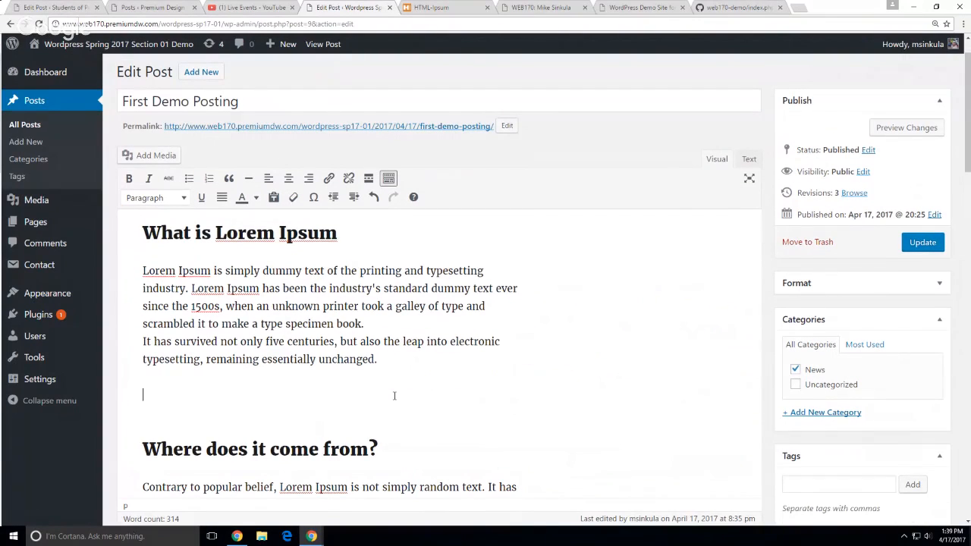
{"action": "left_click", "coordinate": [368, 180]}
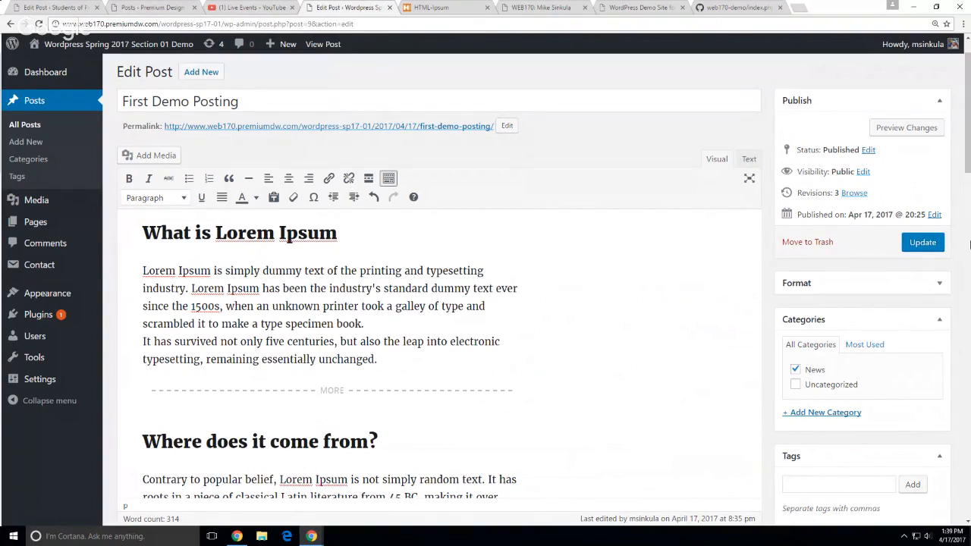
{"action": "left_click", "coordinate": [923, 242]}
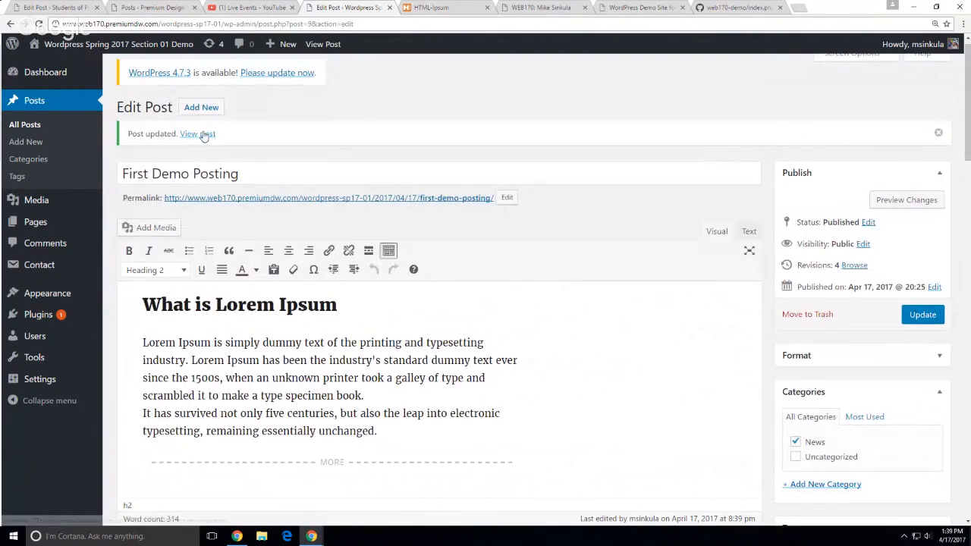
{"action": "left_click", "coordinate": [198, 134]}
{"action": "scroll", "coordinate": [468, 390], "scroll_direction": "down", "scroll_amount": 2}
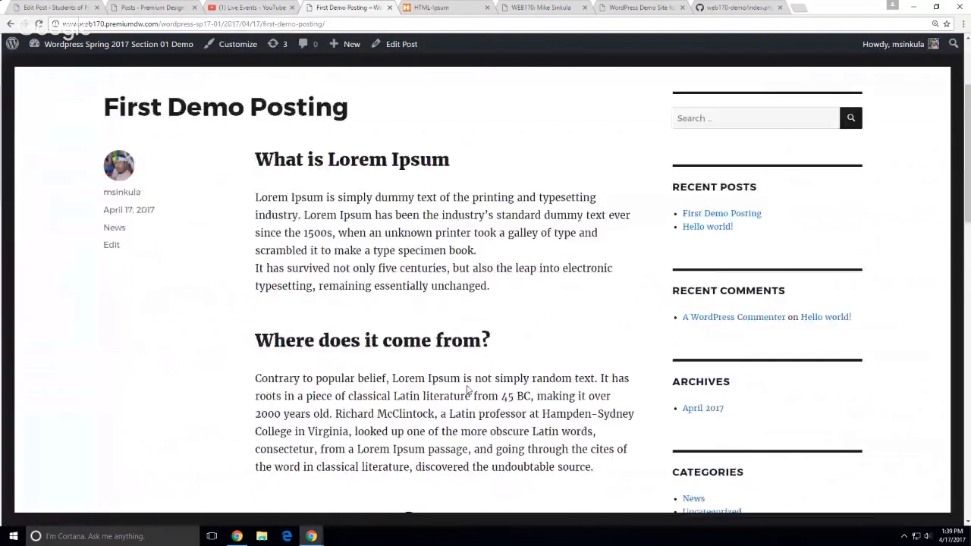
Go to the site's dashboard, then visit its public front page
{"action": "scroll", "coordinate": [468, 390], "scroll_direction": "down", "scroll_amount": 1}
{"action": "scroll", "coordinate": [469, 390], "scroll_direction": "up", "scroll_amount": 3}
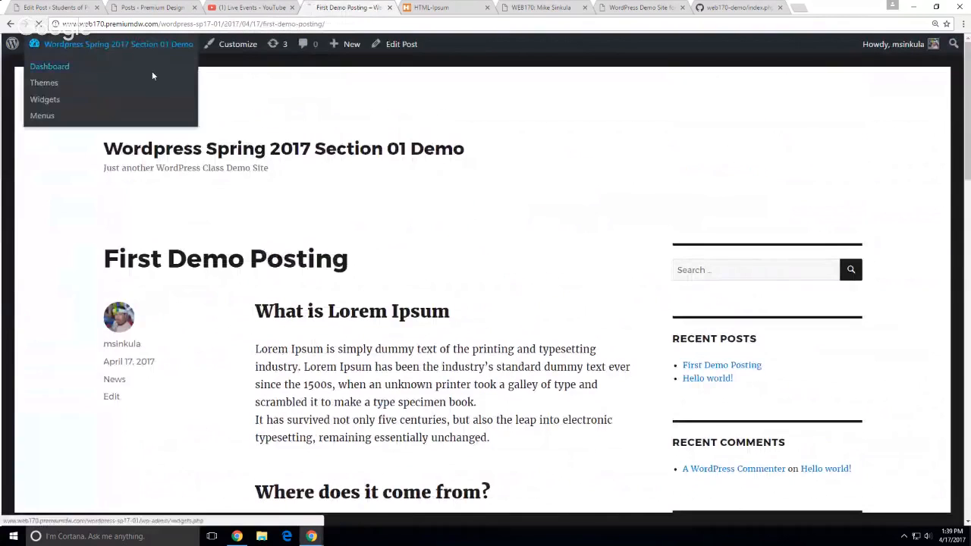
{"action": "left_click", "coordinate": [152, 76]}
{"action": "mouse_move", "coordinate": [38, 45]}
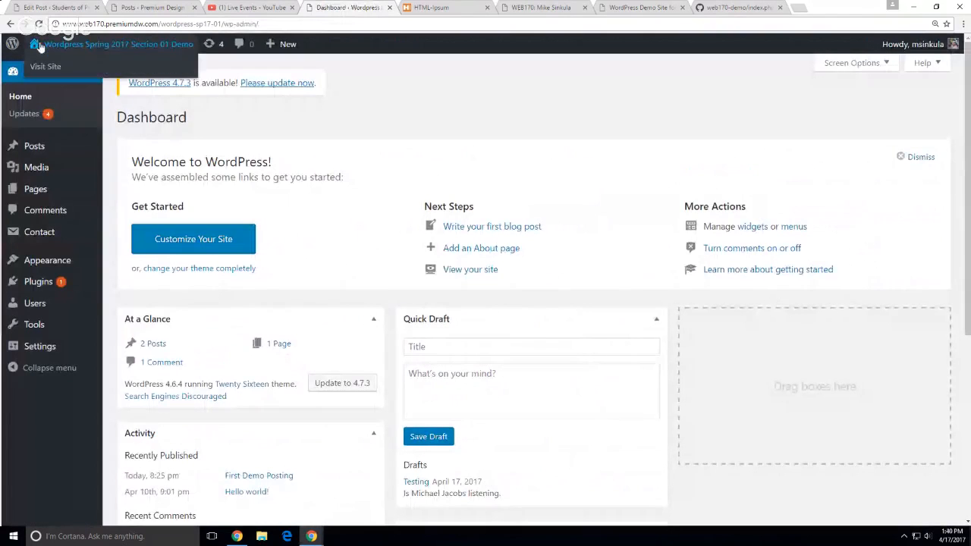
{"action": "left_click", "coordinate": [46, 66]}
{"action": "scroll", "coordinate": [446, 339], "scroll_direction": "down", "scroll_amount": 2}
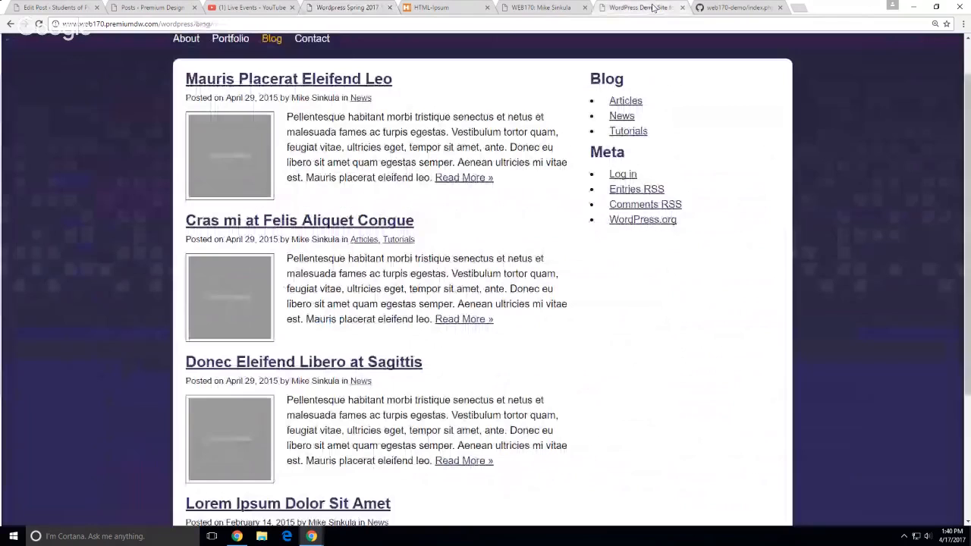
Highlight the first post's excerpt on the WordPress Demo Site blog, then return to the non-profits editor
{"action": "left_click", "coordinate": [654, 7]}
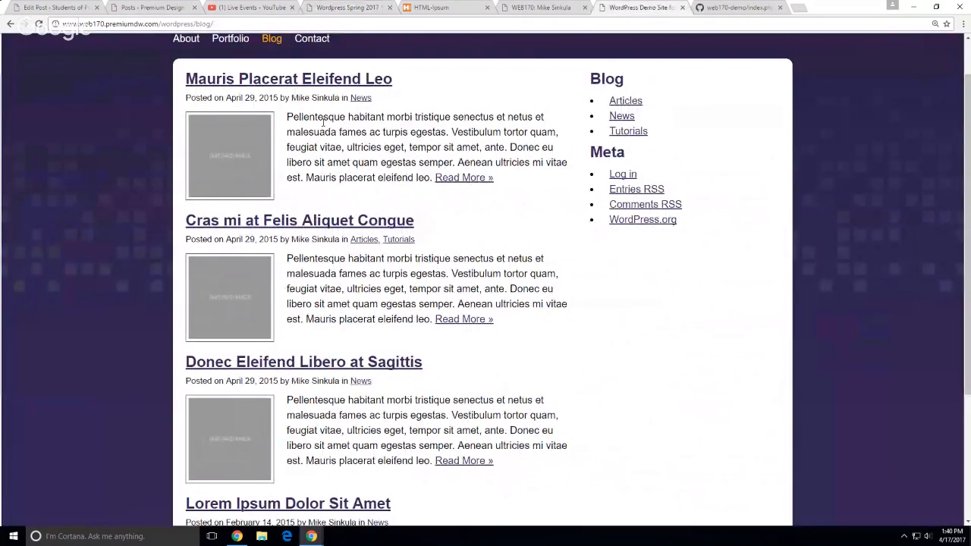
{"action": "left_click_drag", "start_coordinate": [325, 121], "coordinate": [358, 178]}
{"action": "left_click", "coordinate": [772, 334]}
{"action": "left_click", "coordinate": [362, 10]}
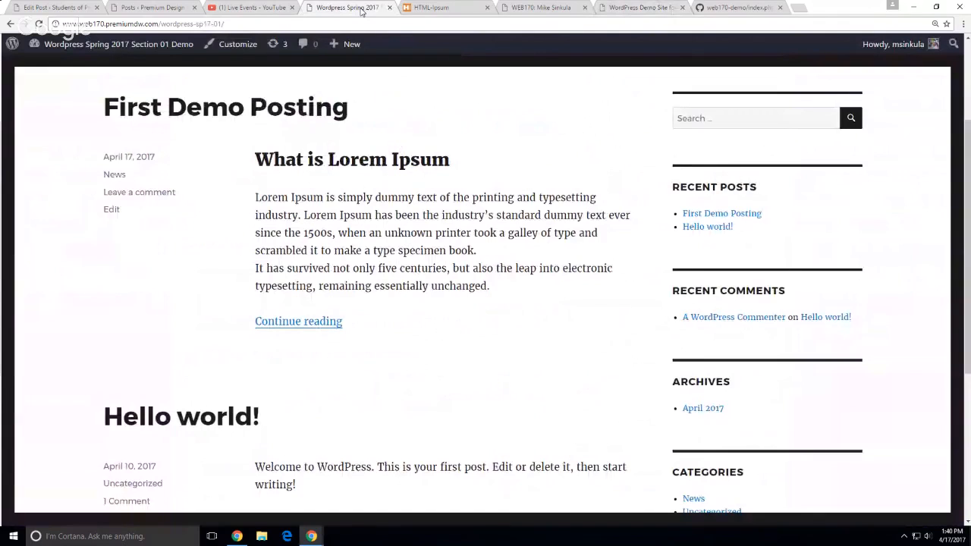
{"action": "left_click", "coordinate": [152, 8]}
{"action": "left_click", "coordinate": [43, 10]}
{"action": "scroll", "coordinate": [663, 444], "scroll_direction": "down", "scroll_amount": 5}
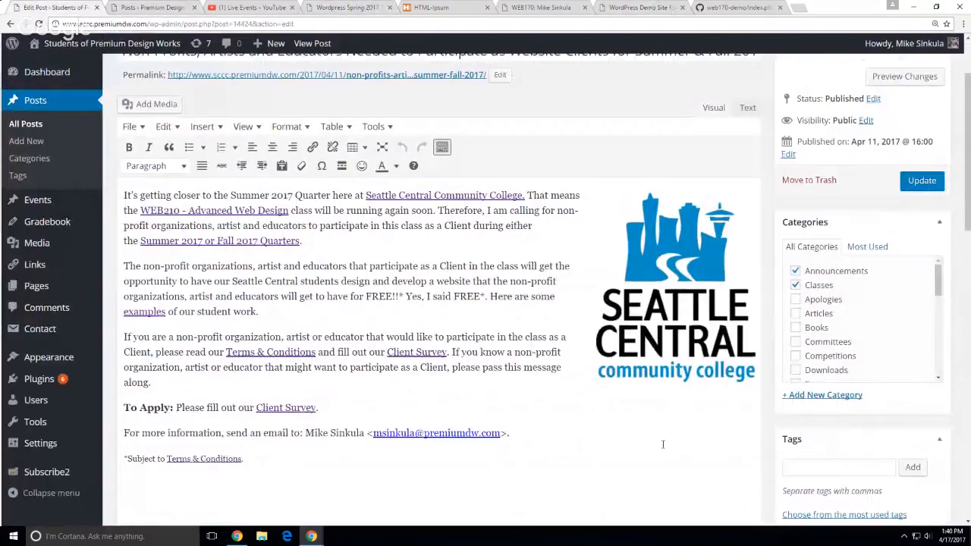
Drag the non-profits post's Excerpt box corner to enlarge it and select all its text
{"action": "scroll", "coordinate": [740, 459], "scroll_direction": "down", "scroll_amount": 3}
{"action": "left_click", "coordinate": [740, 354]}
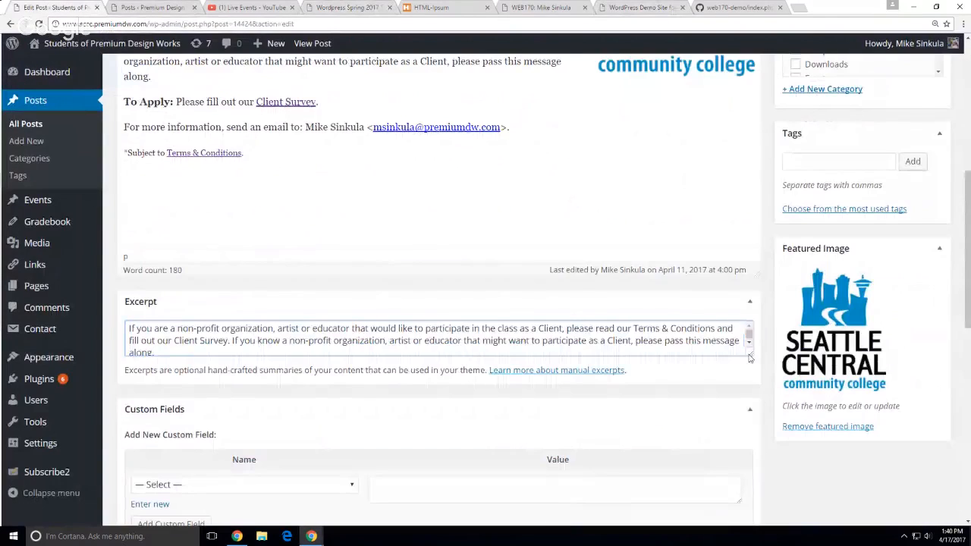
{"action": "left_click_drag", "start_coordinate": [750, 355], "coordinate": [750, 383]}
{"action": "key", "text": "ctrl+a"}
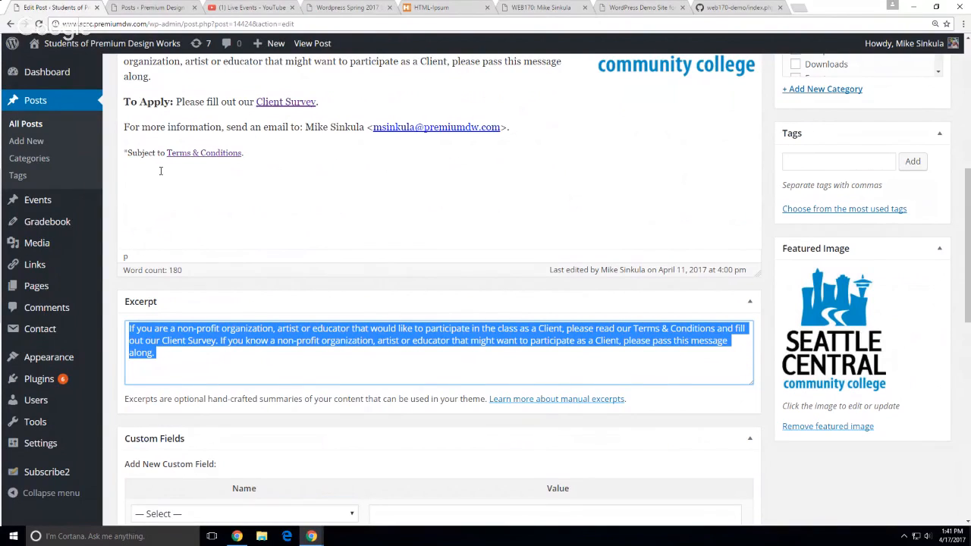
{"action": "left_click", "coordinate": [163, 7]}
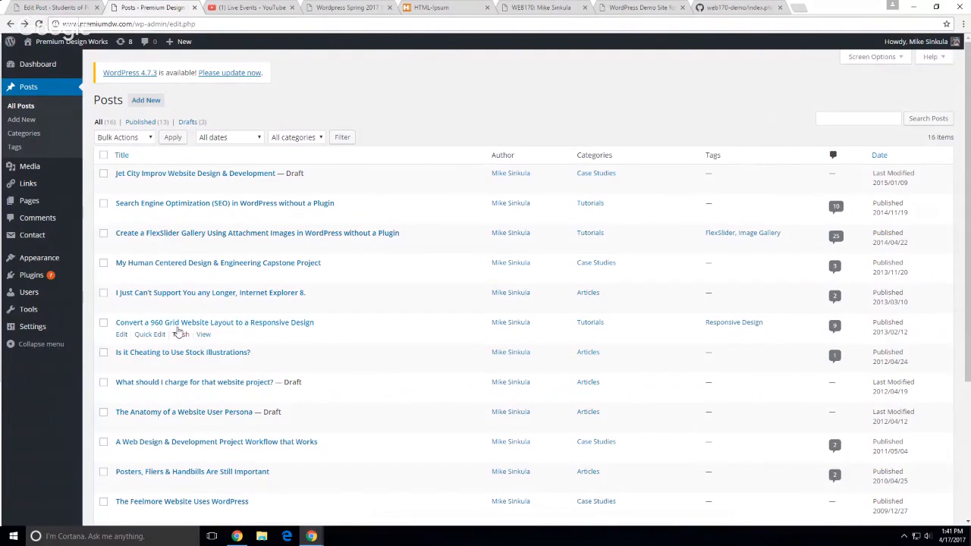
Open the Convert a 960 Grid post for editing, select its excerpt and zoom to 110%
{"action": "left_click", "coordinate": [121, 335]}
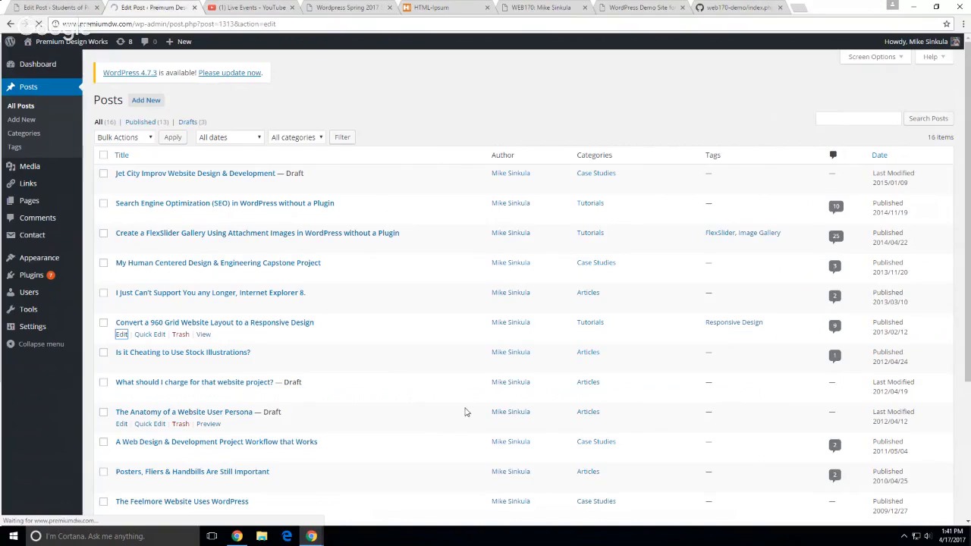
{"action": "scroll", "coordinate": [639, 394], "scroll_direction": "down", "scroll_amount": 5}
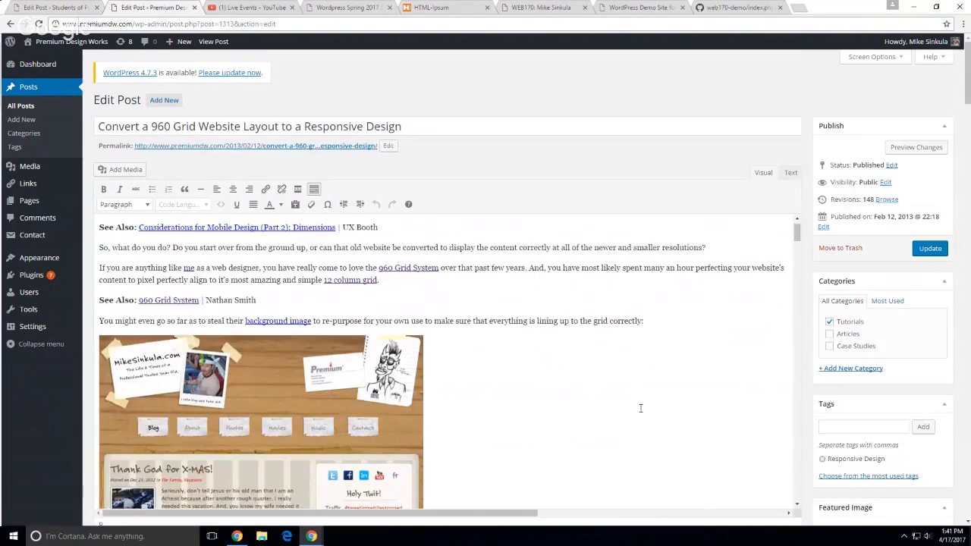
{"action": "scroll", "coordinate": [819, 443], "scroll_direction": "down", "scroll_amount": 5}
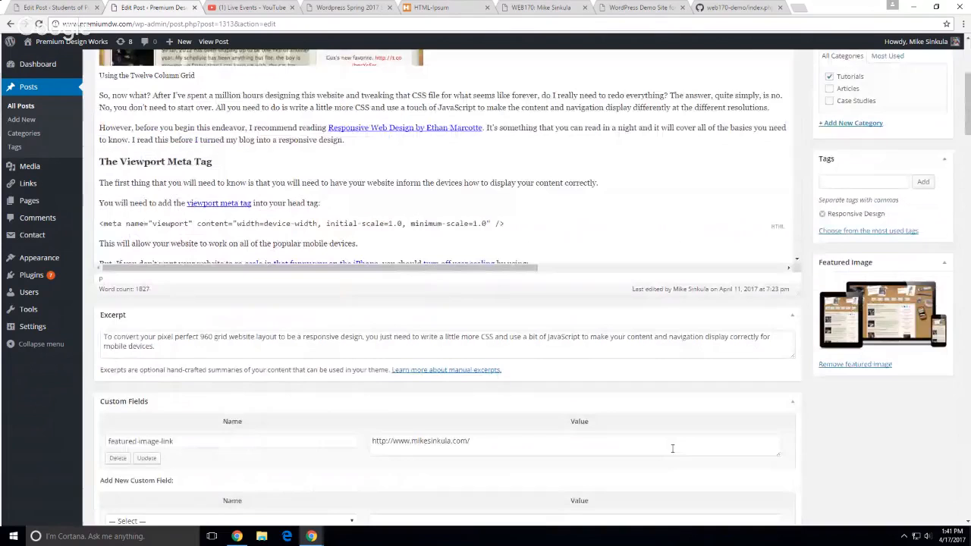
{"action": "triple_click", "coordinate": [115, 329]}
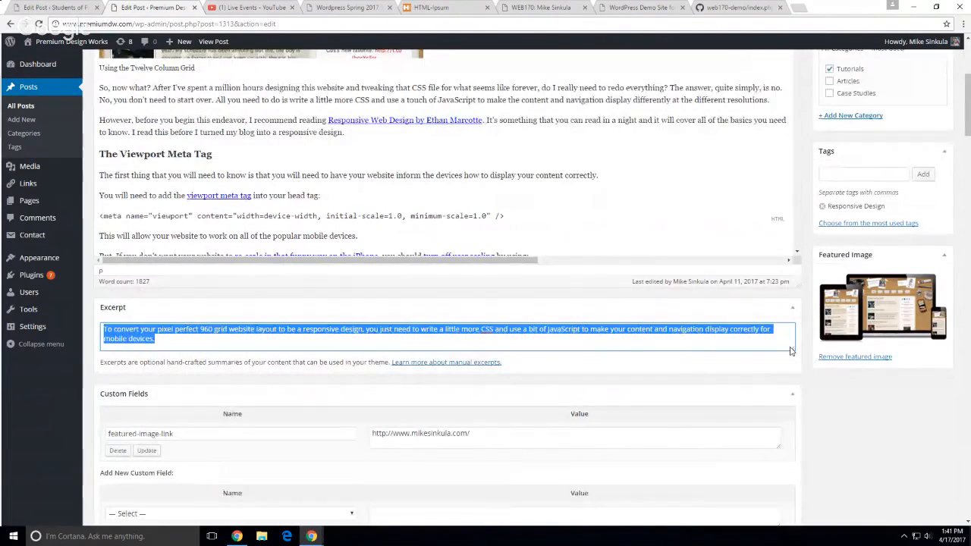
{"action": "key", "text": "ctrl+plus"}
{"action": "key", "text": "ctrl+plus"}
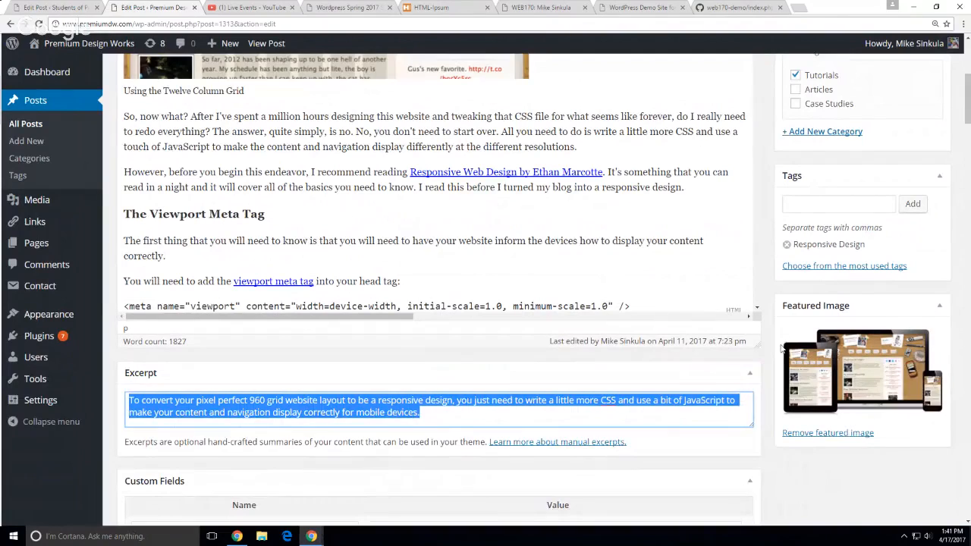
{"action": "scroll", "coordinate": [686, 282], "scroll_direction": "up", "scroll_amount": 5}
{"action": "scroll", "coordinate": [687, 282], "scroll_direction": "up", "scroll_amount": 10}
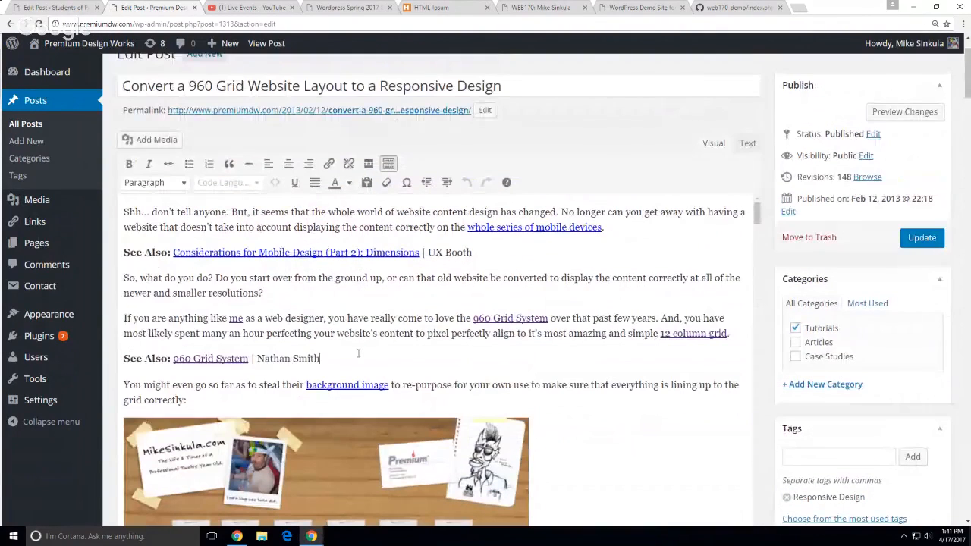
{"action": "left_click_drag", "start_coordinate": [358, 354], "coordinate": [460, 164]}
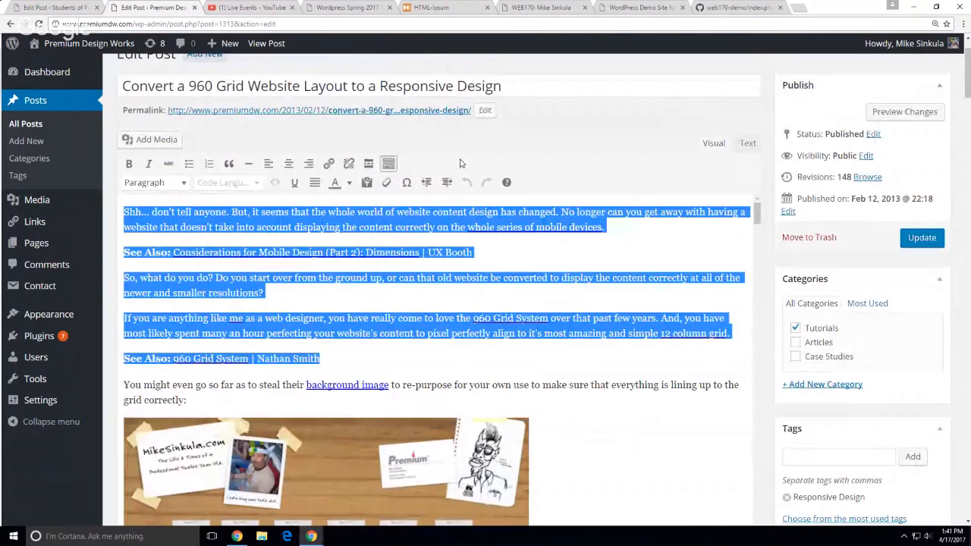
{"action": "left_click", "coordinate": [582, 275]}
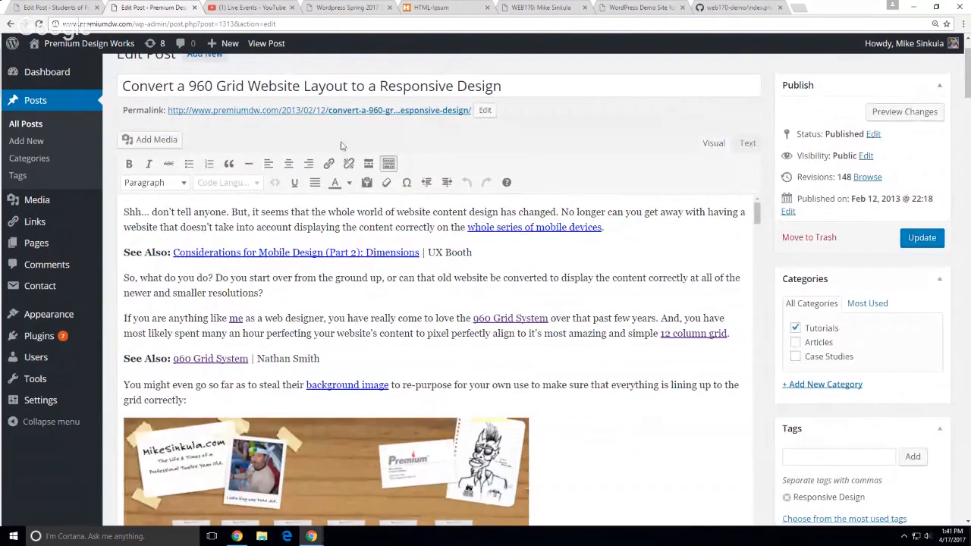
Add a paragraph after 'resolutions?', then insert and remove a read-more break there
{"action": "left_click", "coordinate": [378, 291]}
{"action": "key", "text": "Return"}
{"action": "left_click", "coordinate": [368, 164]}
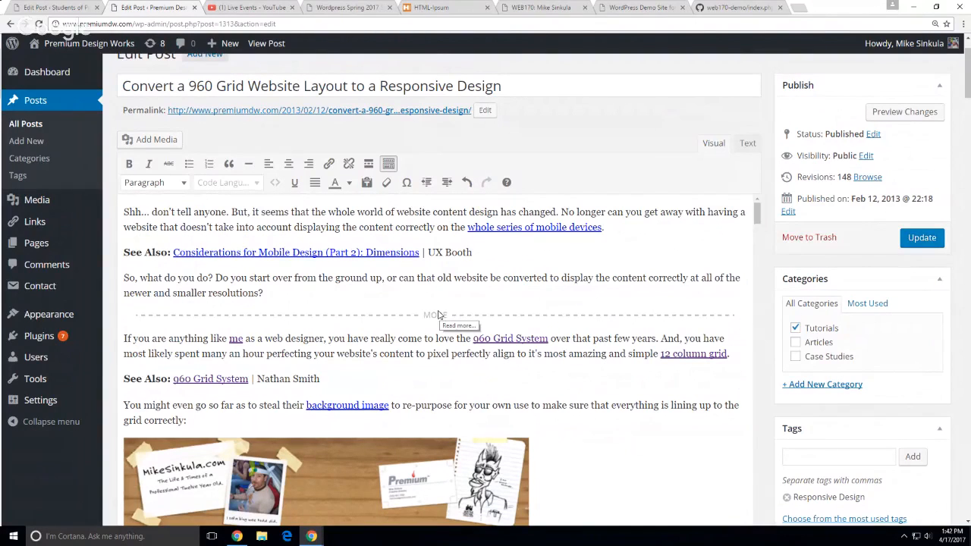
{"action": "key", "text": "BackSpace"}
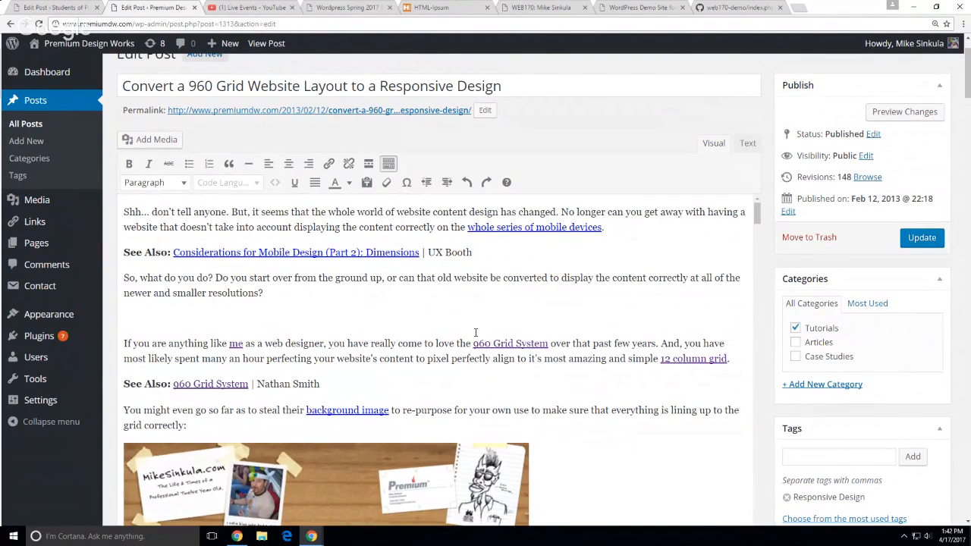
{"action": "scroll", "coordinate": [476, 332], "scroll_direction": "down", "scroll_amount": 5}
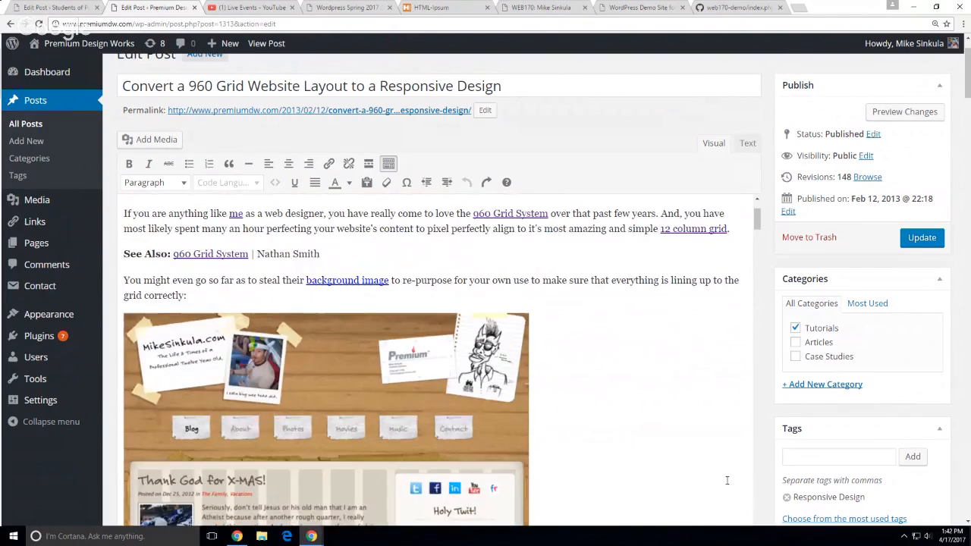
{"action": "scroll", "coordinate": [759, 469], "scroll_direction": "down", "scroll_amount": 15}
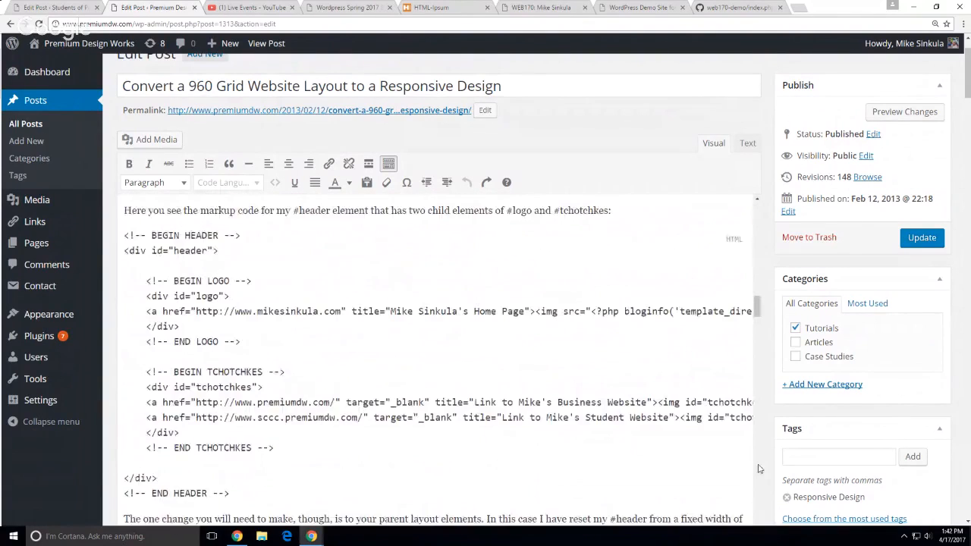
{"action": "scroll", "coordinate": [531, 410], "scroll_direction": "down", "scroll_amount": 3}
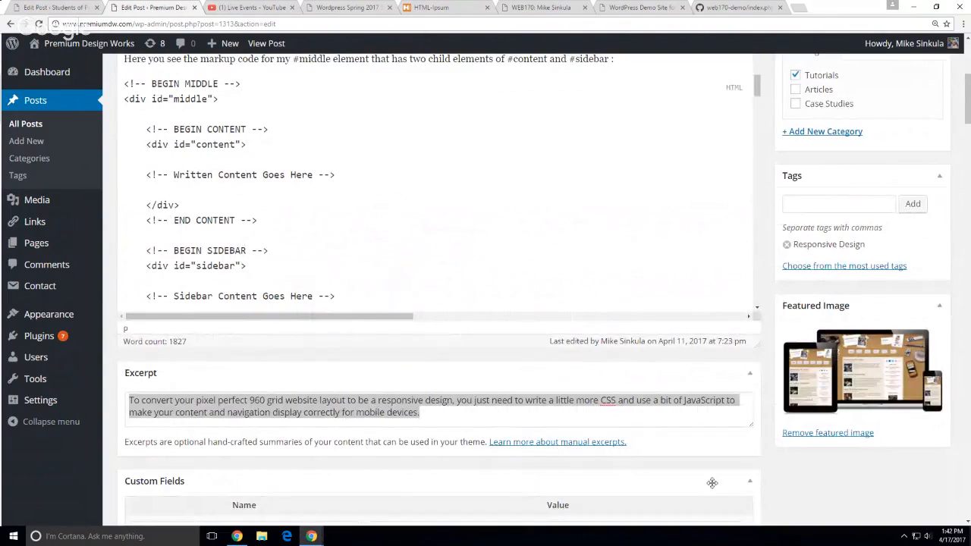
{"action": "scroll", "coordinate": [796, 492], "scroll_direction": "up", "scroll_amount": 1}
{"action": "scroll", "coordinate": [795, 492], "scroll_direction": "up", "scroll_amount": 3}
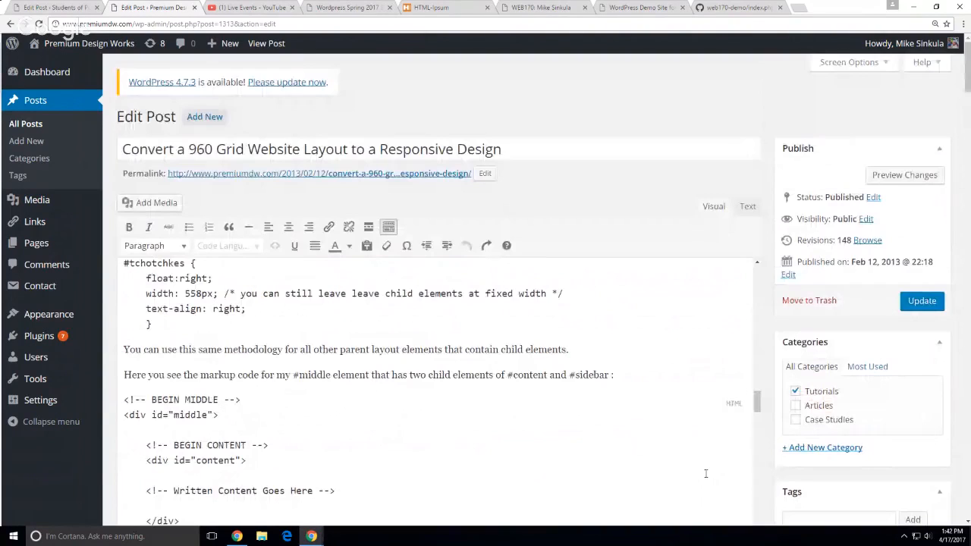
View the live 960 Grid post's page source and highlight its description meta tag
{"action": "left_click", "coordinate": [265, 43]}
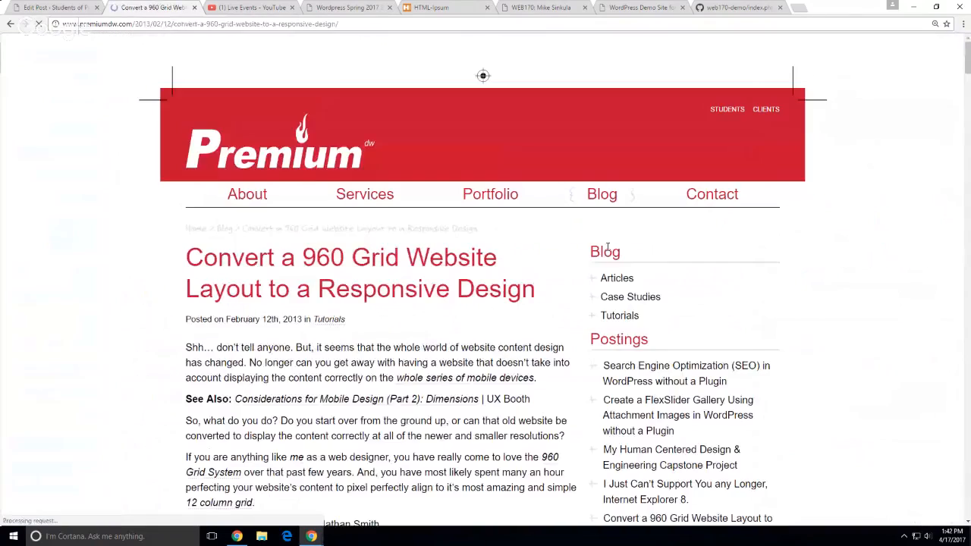
{"action": "right_click", "coordinate": [101, 296]}
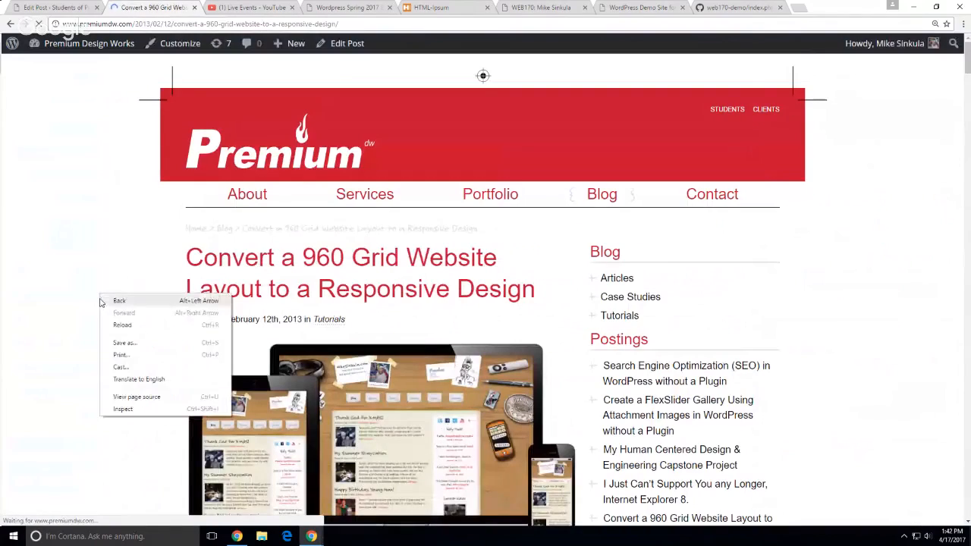
{"action": "left_click", "coordinate": [124, 397]}
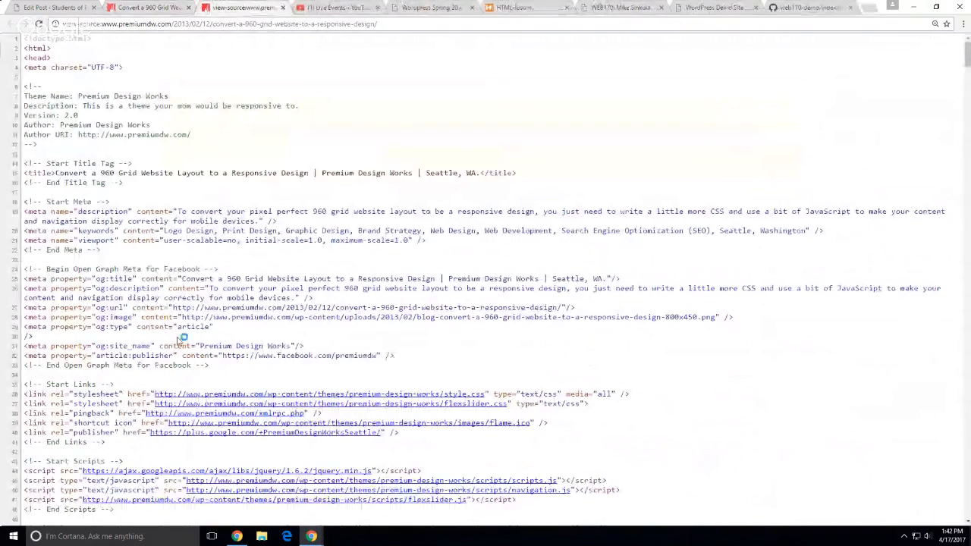
{"action": "left_click_drag", "start_coordinate": [267, 221], "coordinate": [23, 211]}
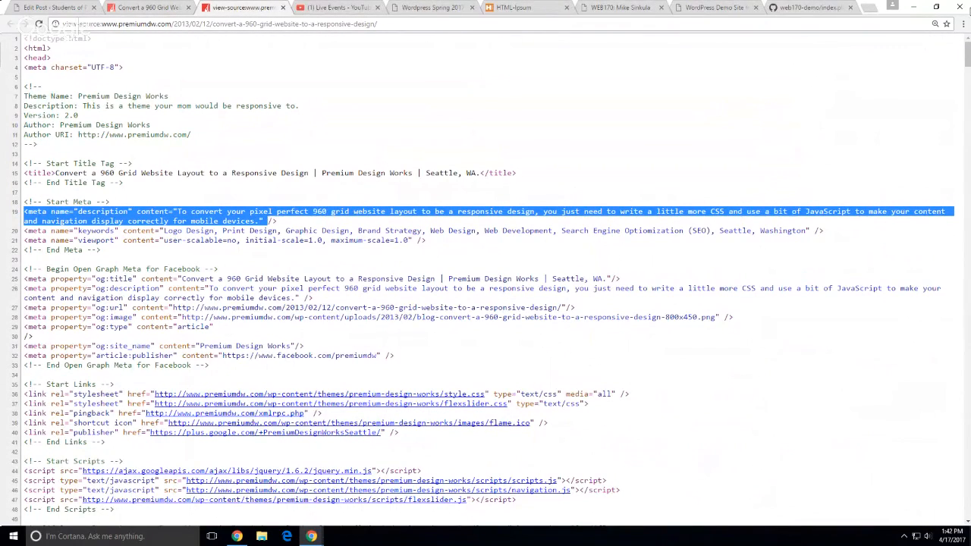
{"action": "left_click", "coordinate": [809, 8]}
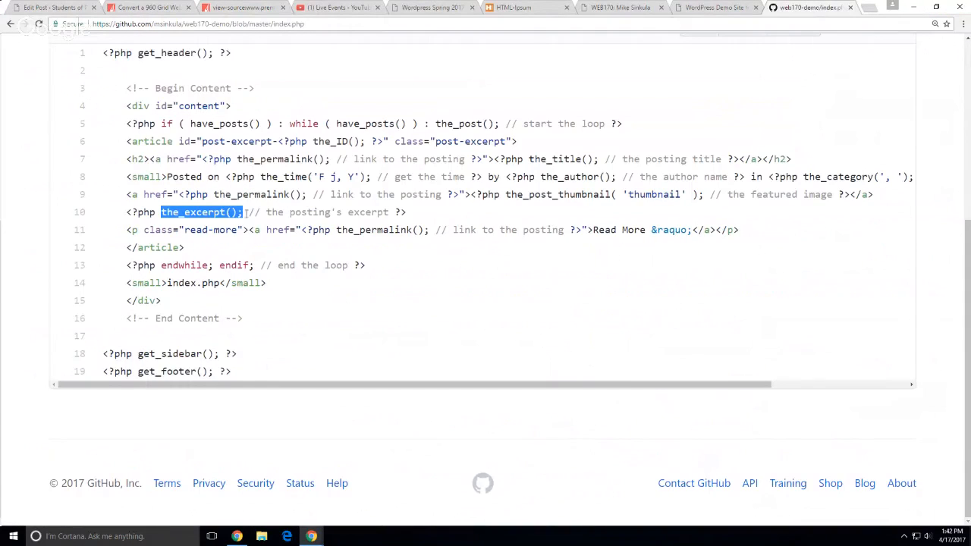
From the owner's repository list, open premium-design-works and its header.php file
{"action": "scroll", "coordinate": [4, 288], "scroll_direction": "up", "scroll_amount": 4}
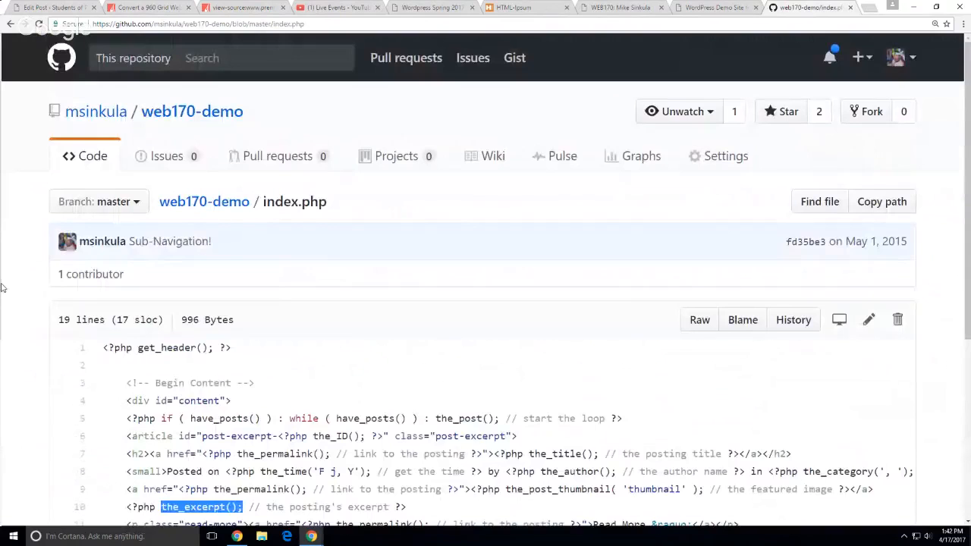
{"action": "middle_click", "coordinate": [97, 112]}
{"action": "left_click", "coordinate": [815, 8]}
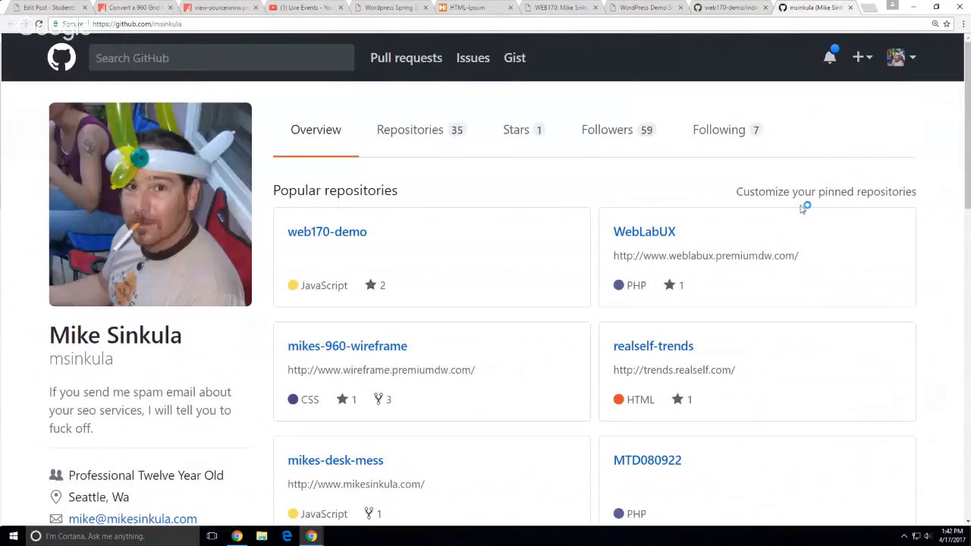
{"action": "left_click", "coordinate": [411, 132]}
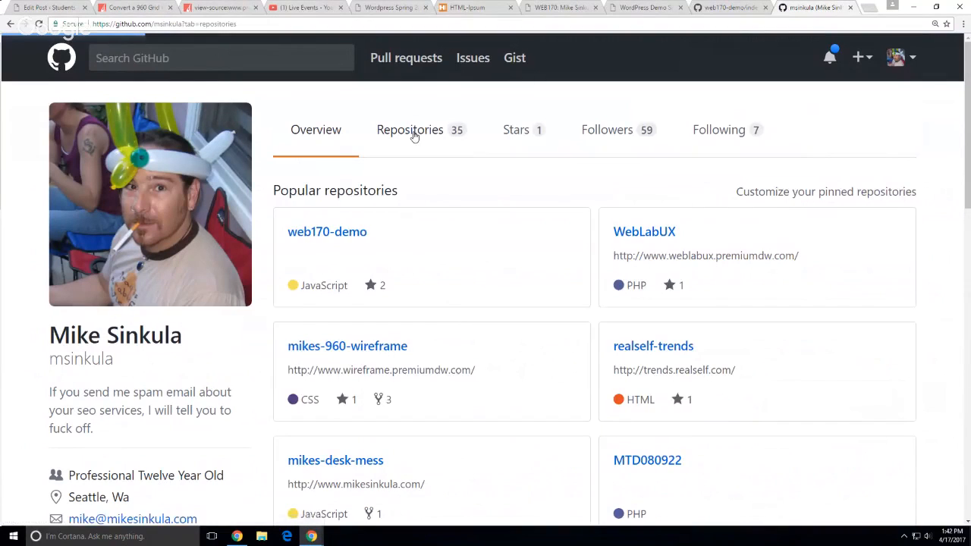
{"action": "scroll", "coordinate": [521, 425], "scroll_direction": "down", "scroll_amount": 2}
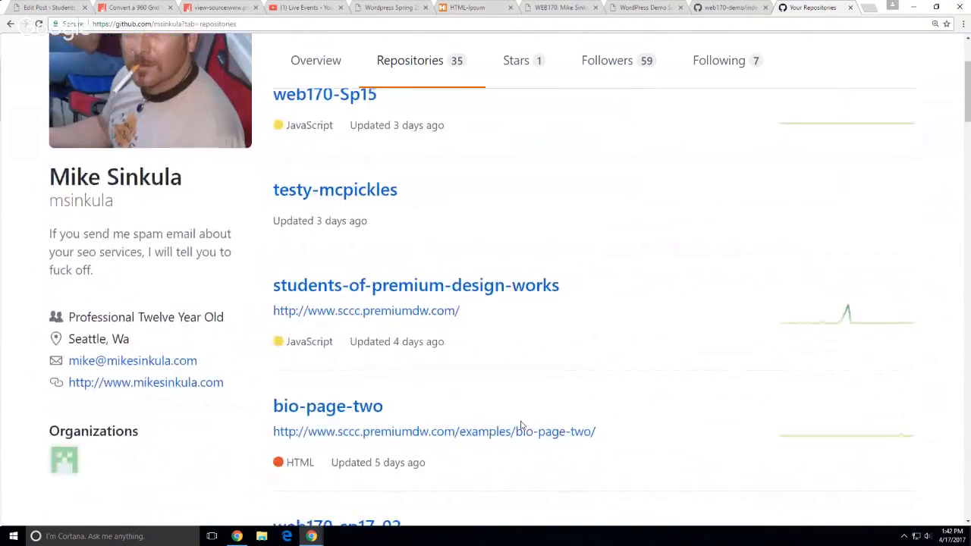
{"action": "scroll", "coordinate": [520, 425], "scroll_direction": "down", "scroll_amount": 3}
{"action": "left_click", "coordinate": [313, 354]}
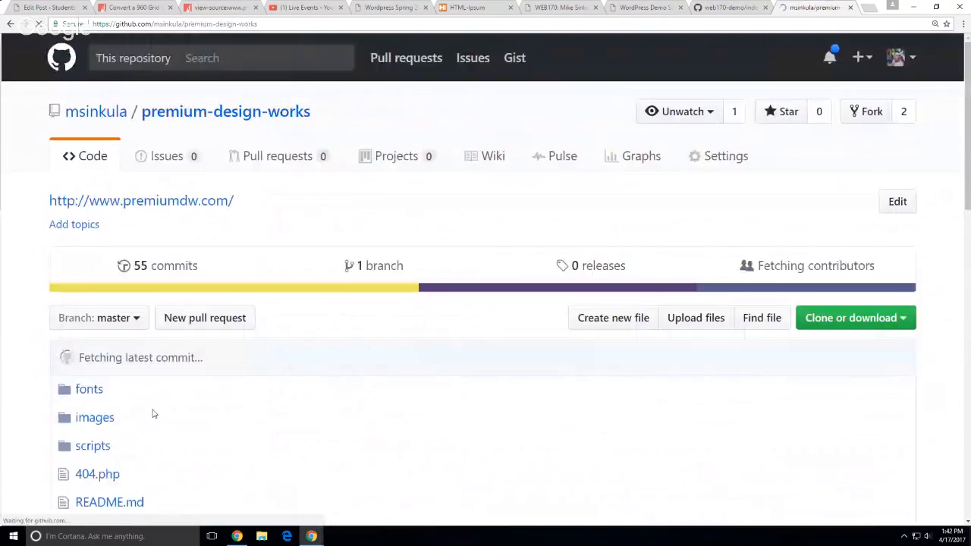
{"action": "scroll", "coordinate": [153, 414], "scroll_direction": "down", "scroll_amount": 4}
{"action": "scroll", "coordinate": [147, 401], "scroll_direction": "down", "scroll_amount": 3}
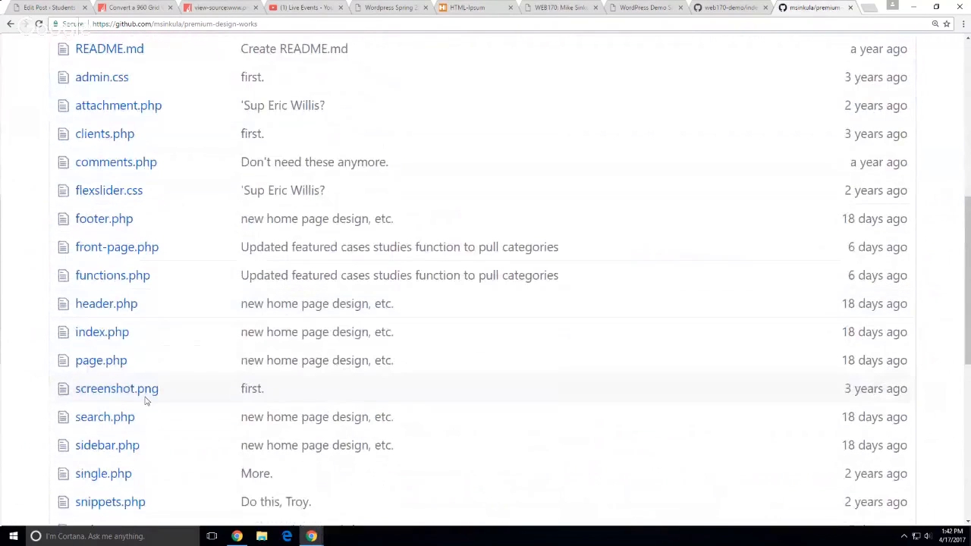
{"action": "left_click", "coordinate": [111, 307]}
{"action": "scroll", "coordinate": [524, 388], "scroll_direction": "down", "scroll_amount": 1}
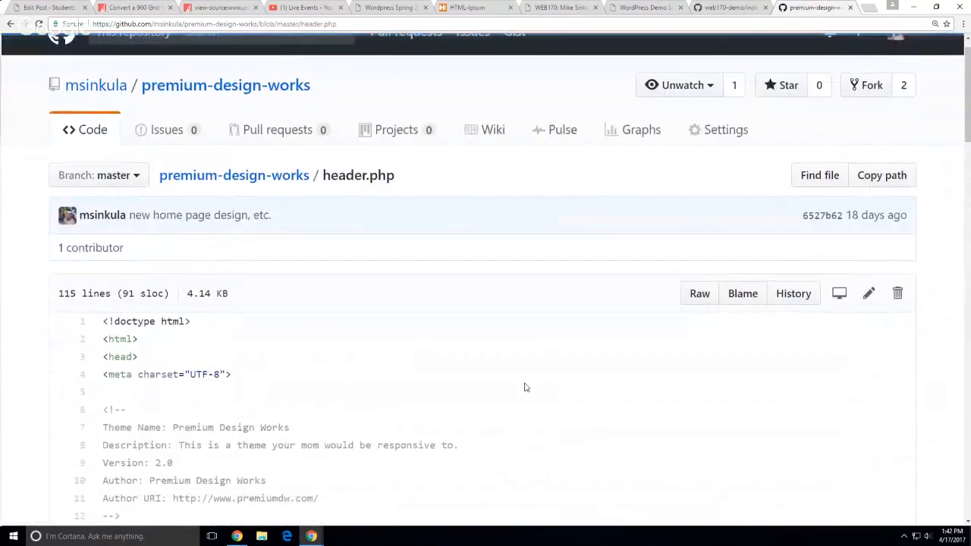
Highlight the get_the_excerpt() call on line 19 of header.php, then return to the WordPress post editor
{"action": "scroll", "coordinate": [524, 388], "scroll_direction": "down", "scroll_amount": 5}
{"action": "left_click_drag", "start_coordinate": [206, 262], "coordinate": [613, 260]}
{"action": "left_click", "coordinate": [613, 261]}
{"action": "left_click_drag", "start_coordinate": [531, 262], "coordinate": [429, 262]}
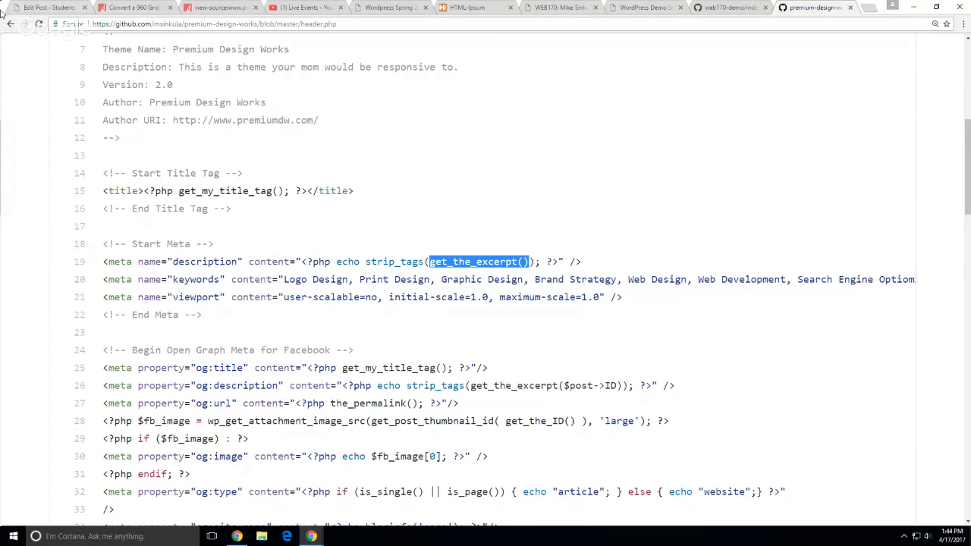
{"action": "left_click", "coordinate": [31, 9]}
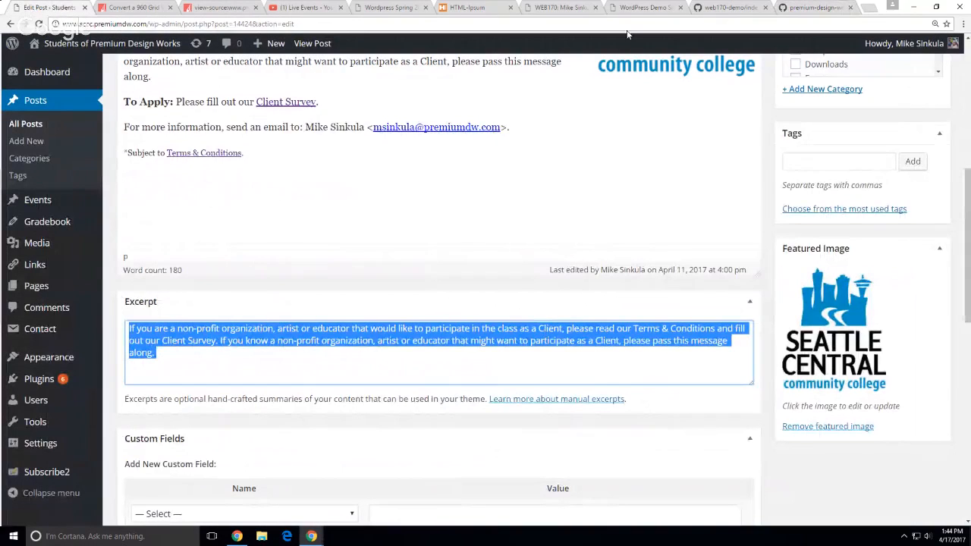
Open First Demo Posting for editing on the Spring 2017 demo site
{"action": "left_click", "coordinate": [570, 9]}
{"action": "left_click", "coordinate": [633, 9]}
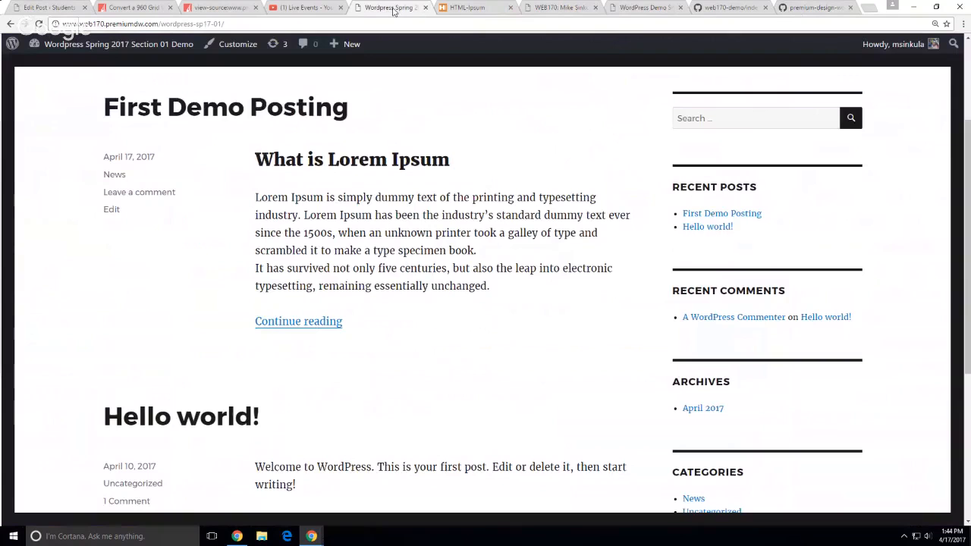
{"action": "left_click", "coordinate": [394, 9]}
{"action": "left_click", "coordinate": [321, 110]}
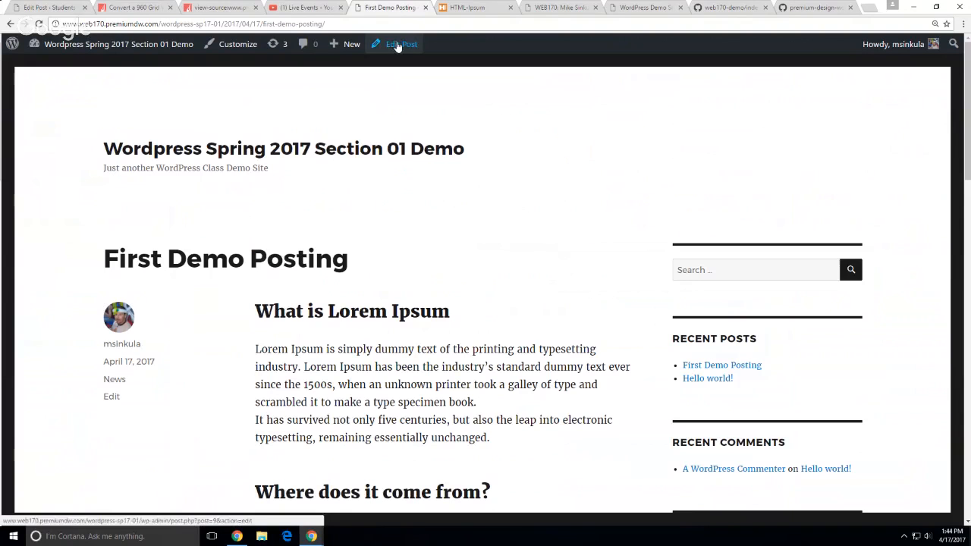
{"action": "left_click", "coordinate": [396, 44]}
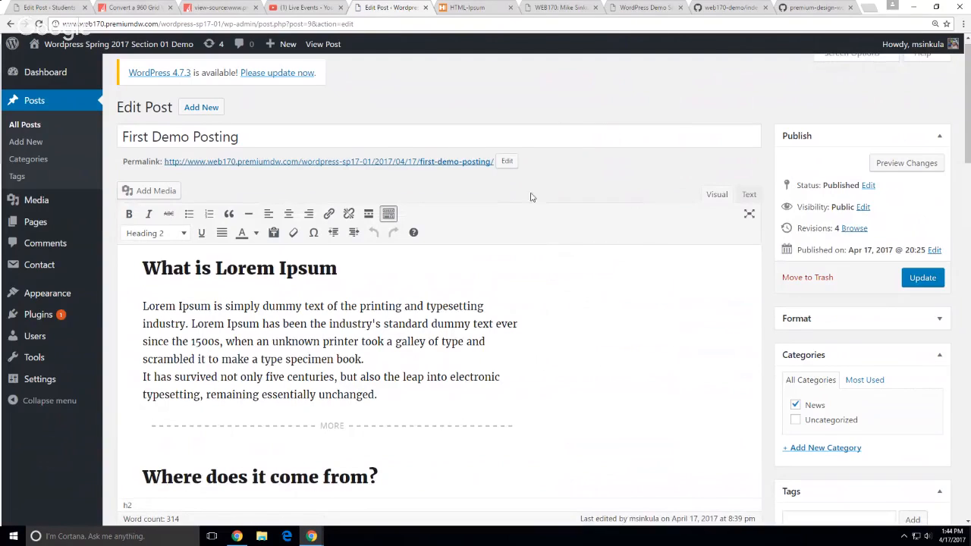
{"action": "left_click_drag", "start_coordinate": [241, 138], "coordinate": [120, 136]}
{"action": "left_click", "coordinate": [525, 221]}
View the live post, highlight its first-demo-posting slug, and go back to the edit screen
{"action": "left_click", "coordinate": [322, 44]}
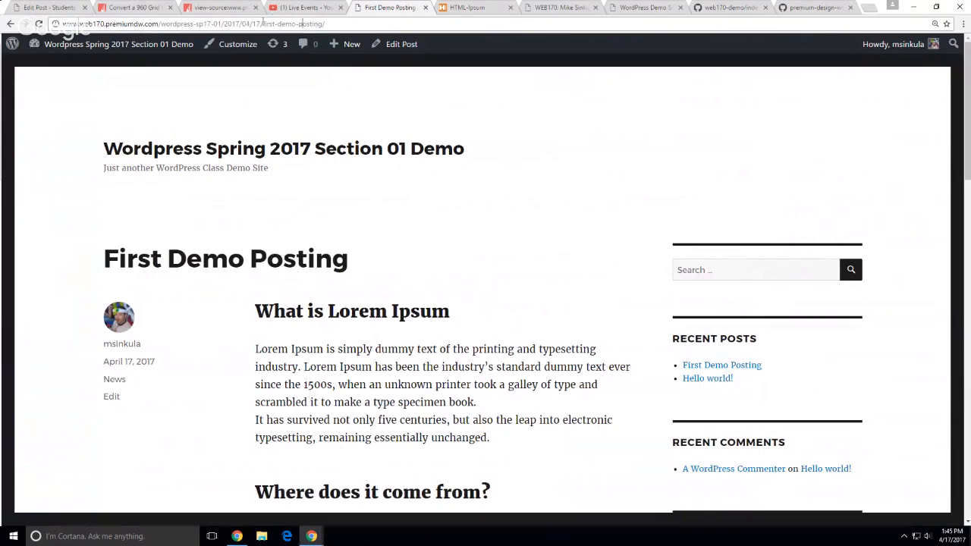
{"action": "left_click_drag", "start_coordinate": [262, 24], "coordinate": [326, 24]}
{"action": "mouse_move", "coordinate": [324, 58]}
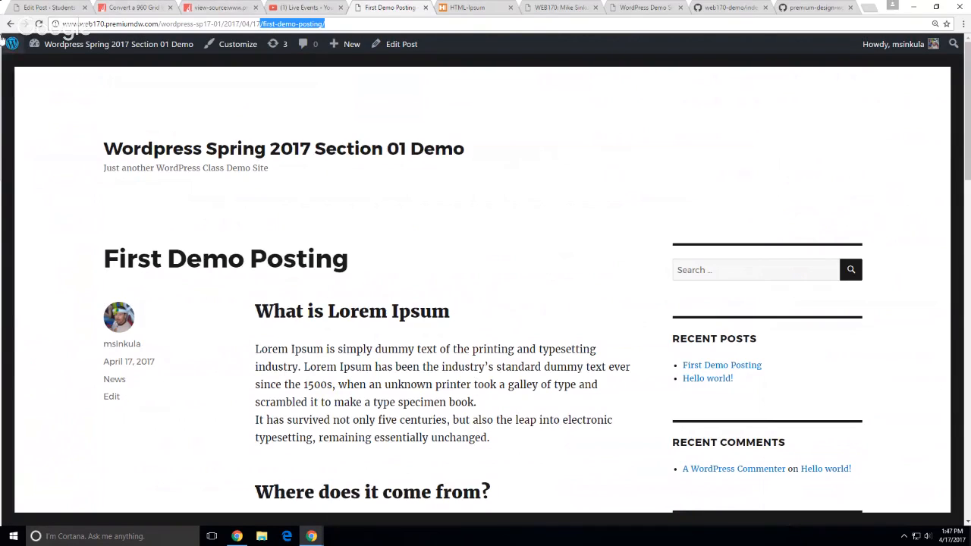
{"action": "left_click", "coordinate": [10, 24]}
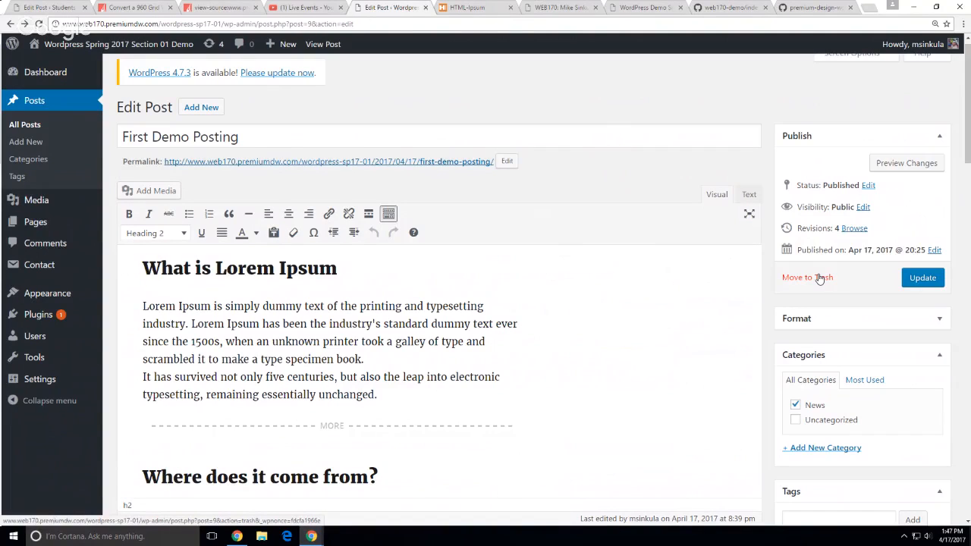
Trash First Demo Posting, Testing and Hello world!, then select all three in the Trash list
{"action": "left_click", "coordinate": [820, 278]}
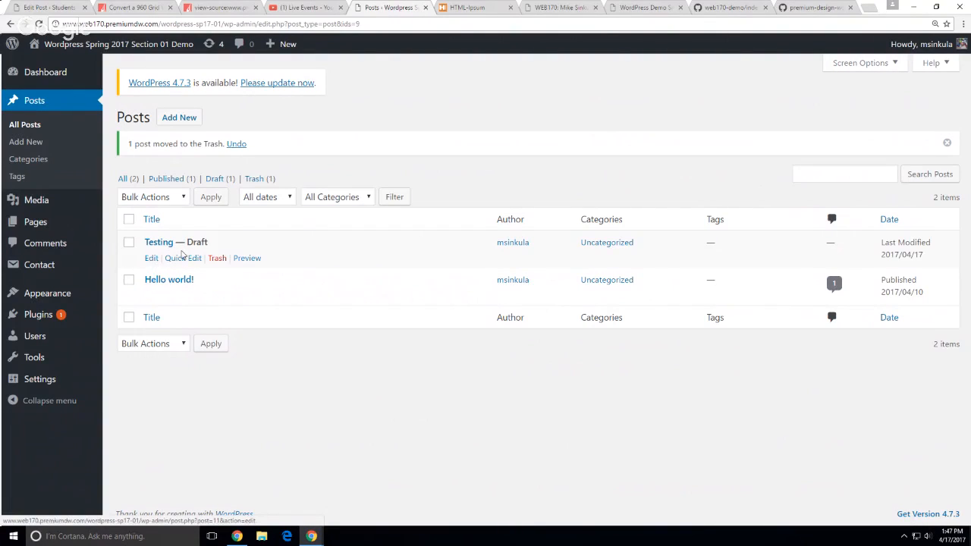
{"action": "left_click", "coordinate": [217, 259]}
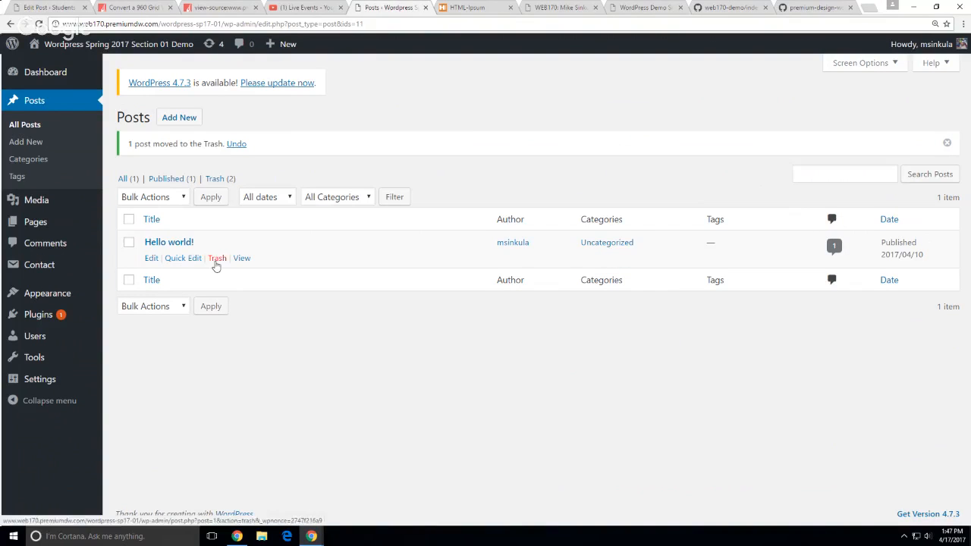
{"action": "left_click", "coordinate": [217, 259]}
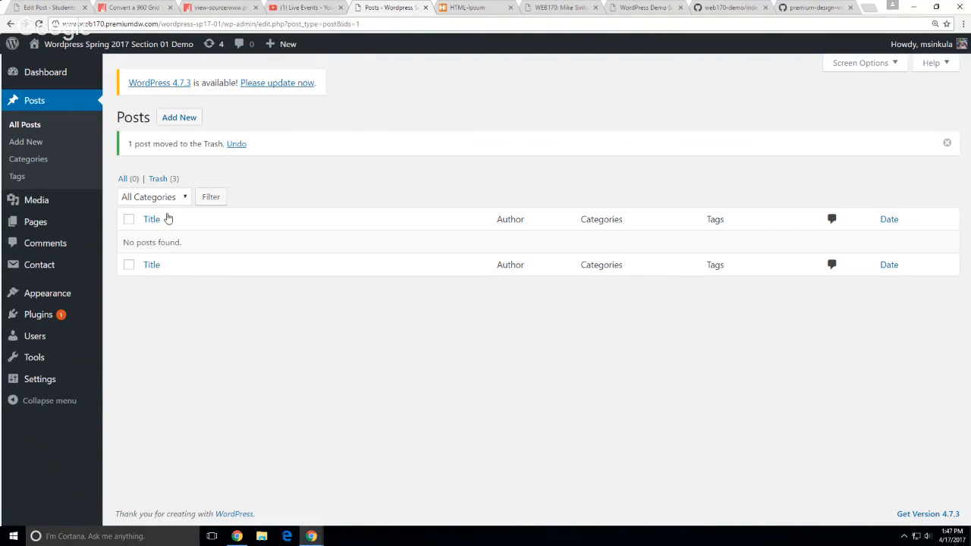
{"action": "left_click", "coordinate": [158, 178]}
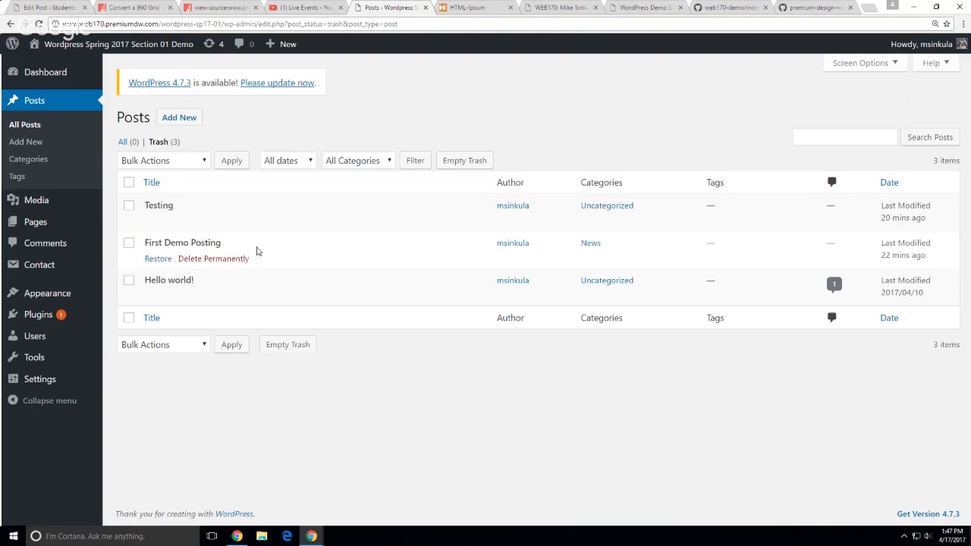
{"action": "left_click", "coordinate": [164, 346]}
{"action": "left_click", "coordinate": [265, 369]}
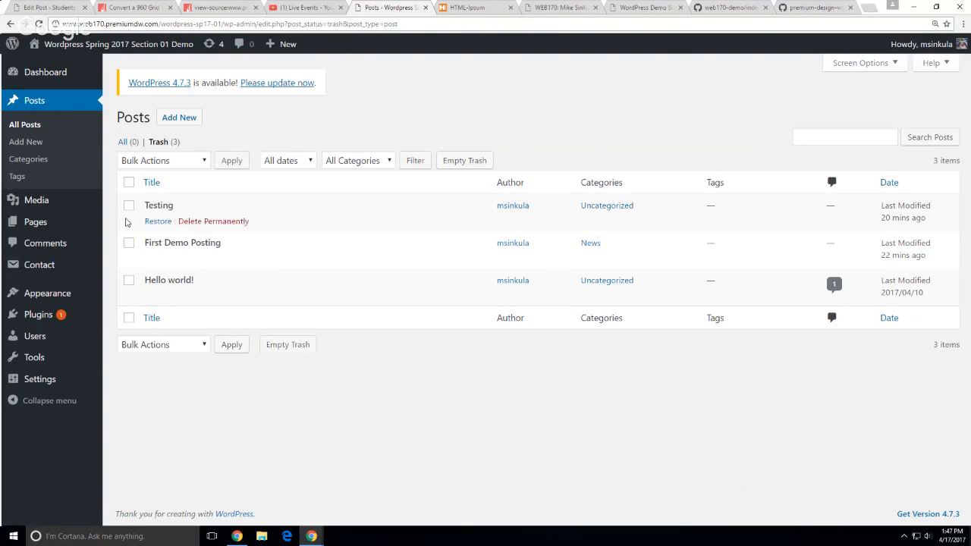
{"action": "left_click", "coordinate": [129, 182]}
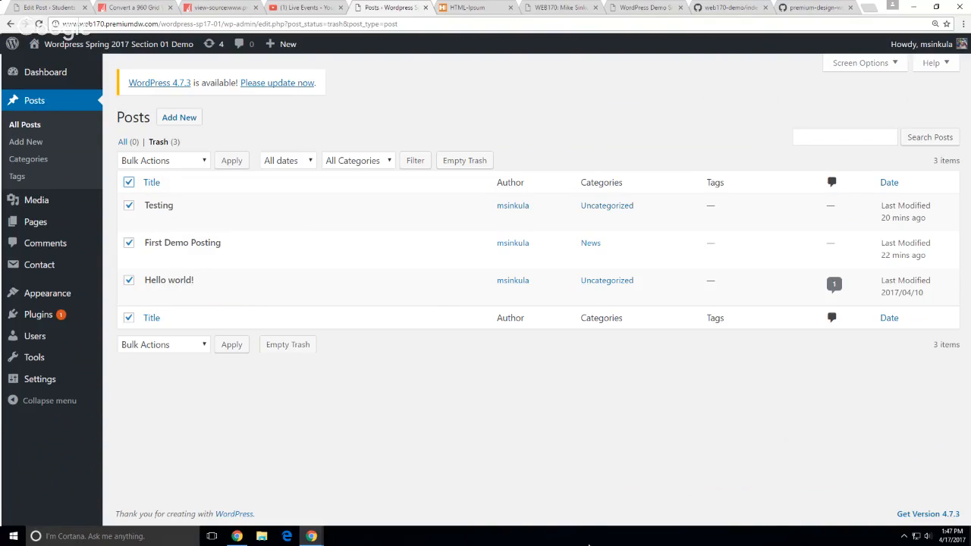
Empty the Trash to permanently delete the three posts, then switch to the HTML Ipsum page
{"action": "left_click", "coordinate": [287, 345]}
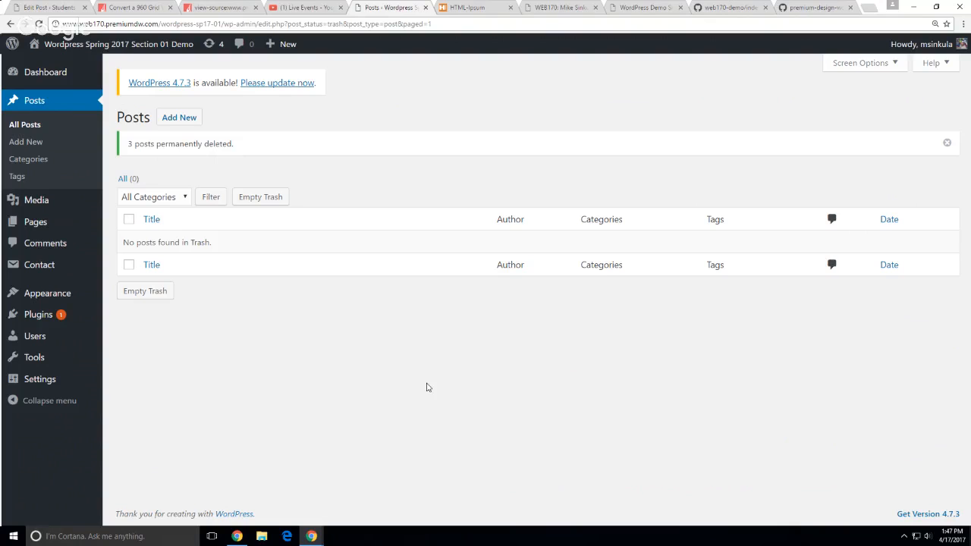
{"action": "left_click", "coordinate": [463, 7]}
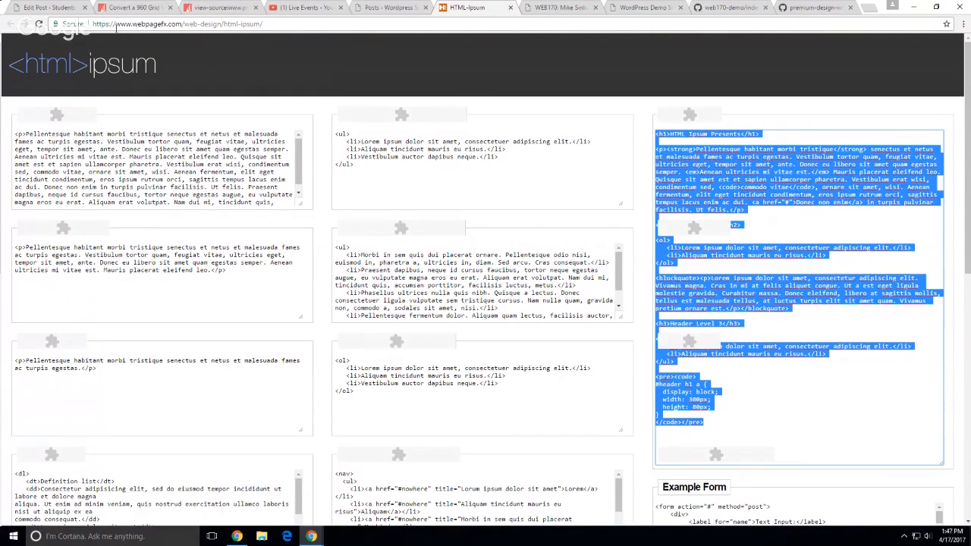
Return to the WordPress Posts admin and start a new post from + New > Post
{"action": "left_click", "coordinate": [584, 7]}
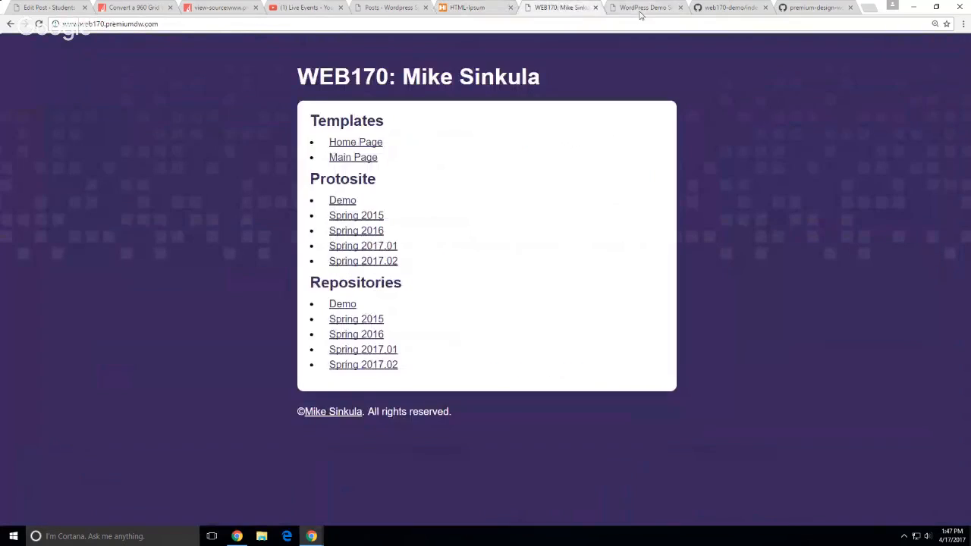
{"action": "left_click", "coordinate": [641, 7]}
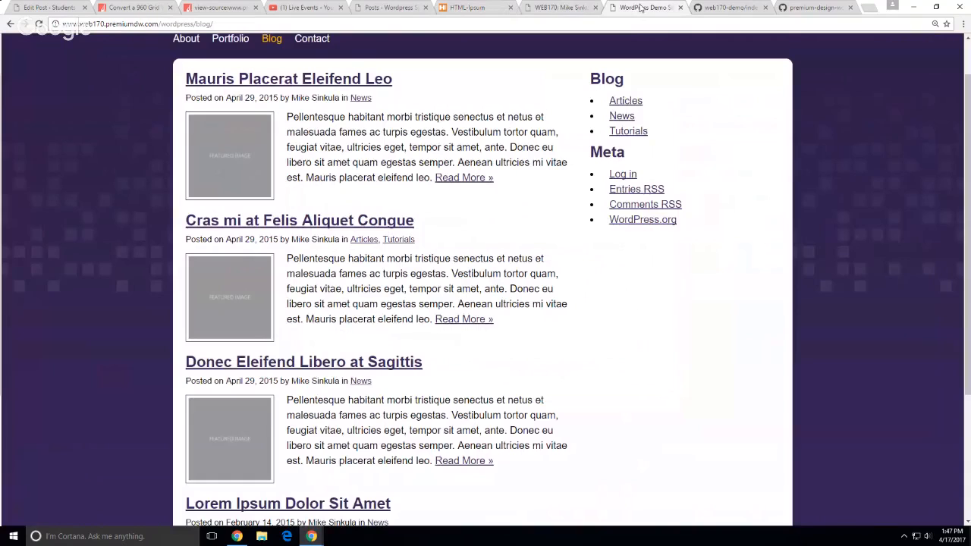
{"action": "left_click", "coordinate": [392, 7]}
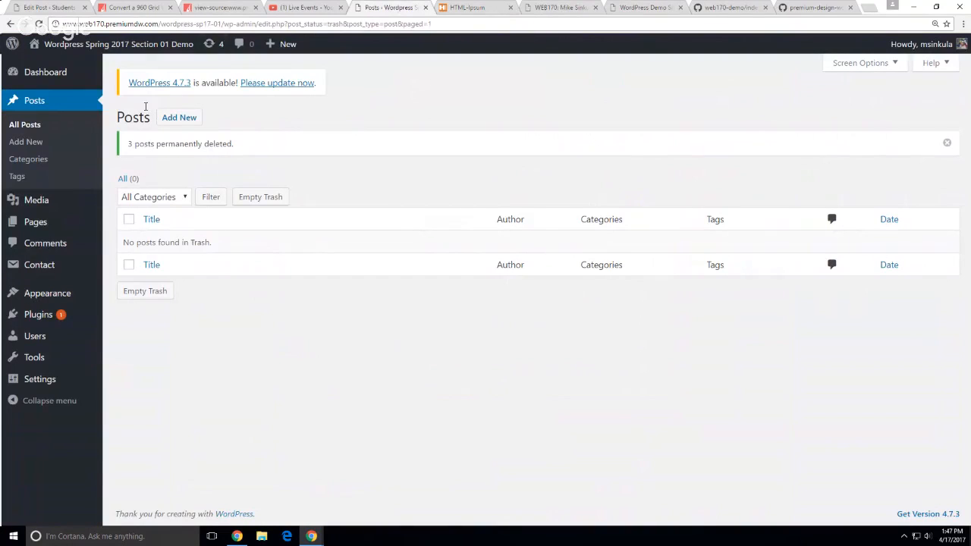
{"action": "mouse_move", "coordinate": [278, 43]}
{"action": "left_click", "coordinate": [278, 68]}
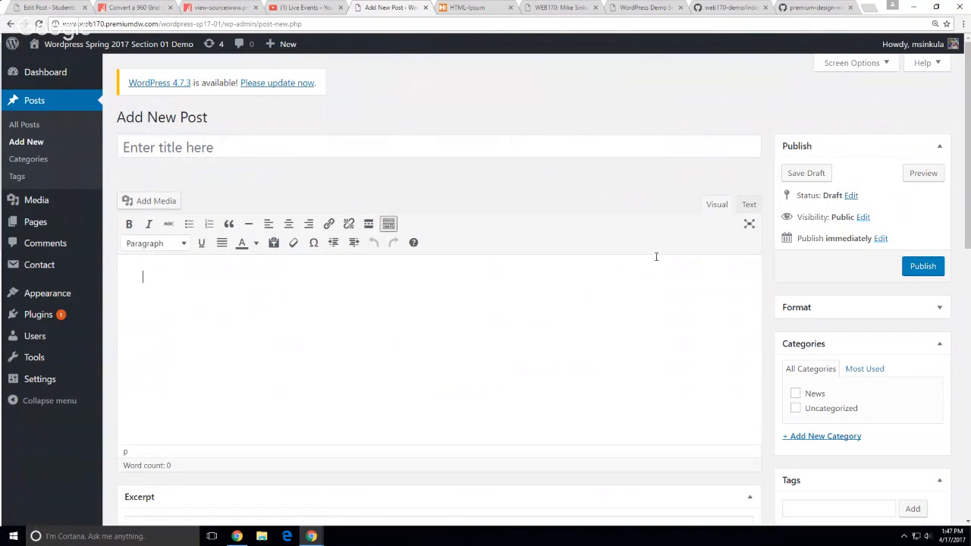
Paste the HTML Ipsum markup into the Text editor and delete its 'HTML Ipsum Presents' heading line
{"action": "left_click", "coordinate": [748, 208]}
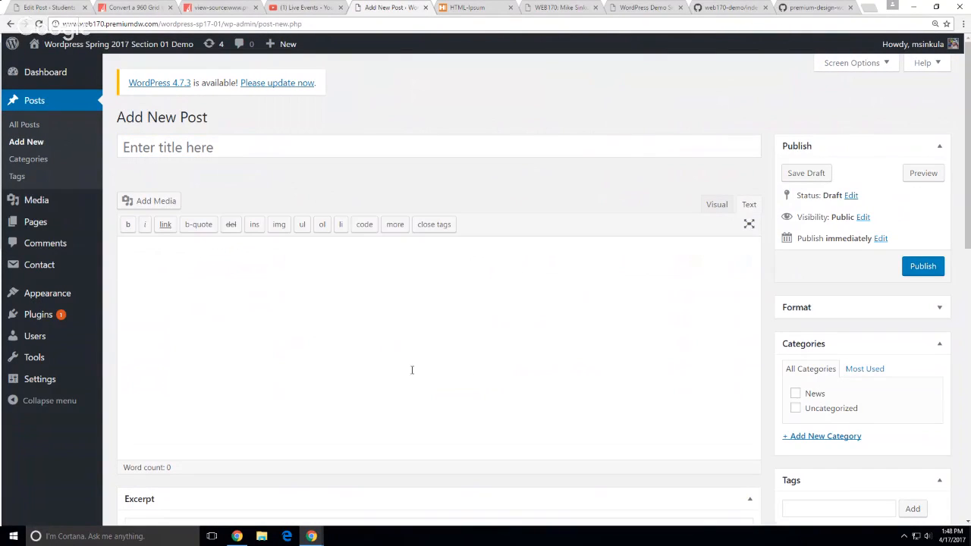
{"action": "key", "text": "ctrl+v"}
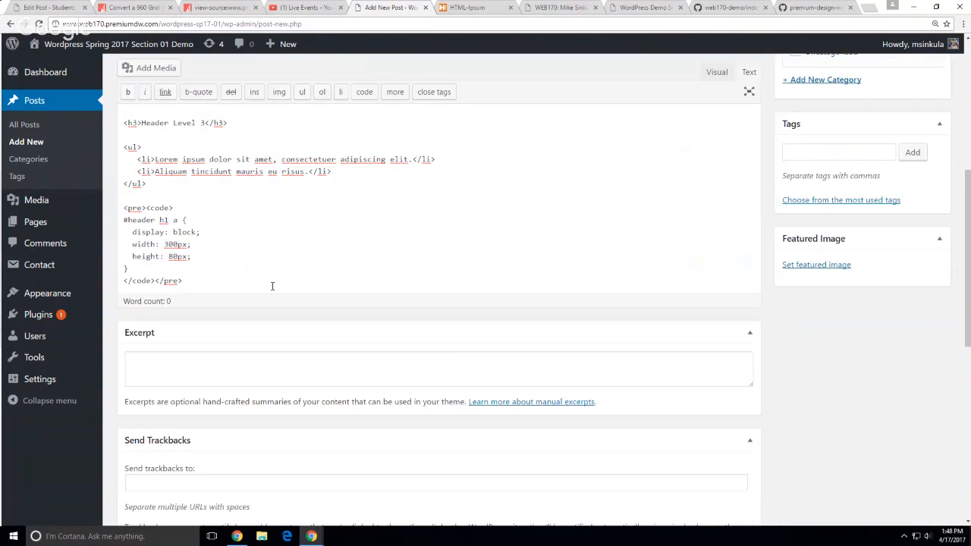
{"action": "scroll", "coordinate": [272, 286], "scroll_direction": "up", "scroll_amount": 5}
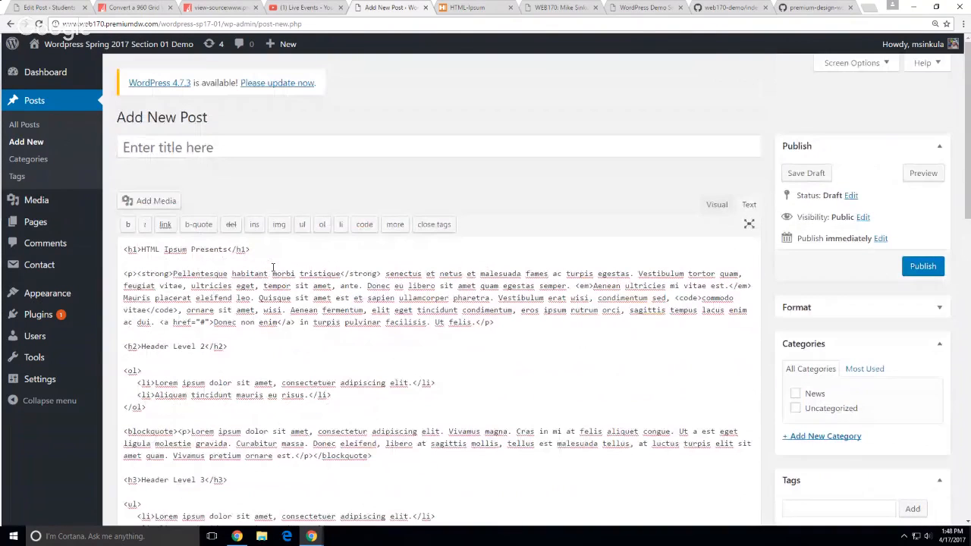
{"action": "left_click_drag", "start_coordinate": [250, 249], "coordinate": [124, 249]}
{"action": "key", "text": "Delete"}
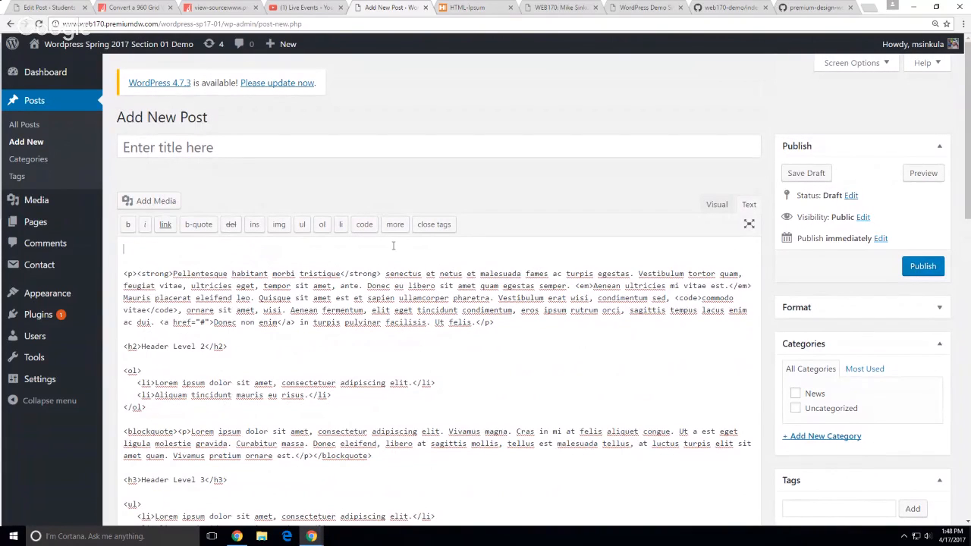
{"action": "key", "text": "Delete"}
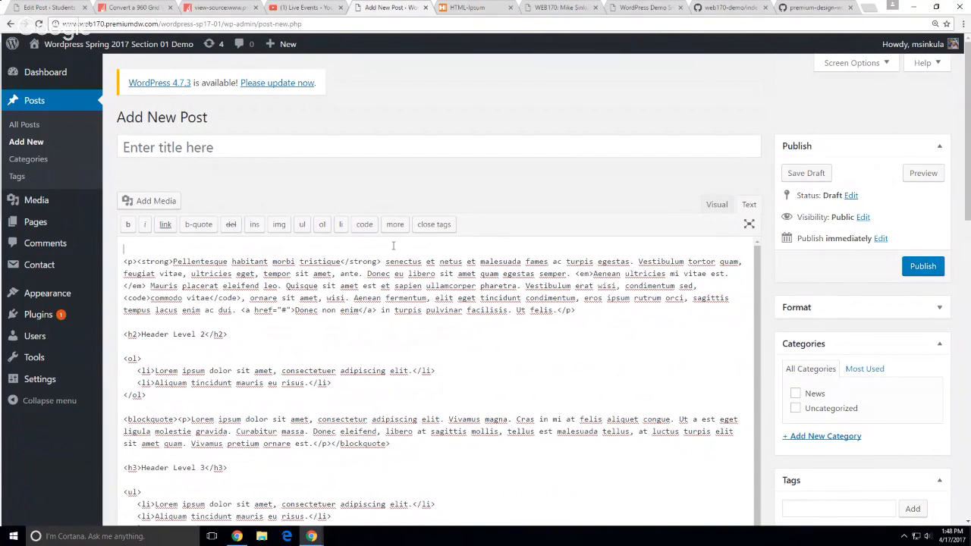
{"action": "key", "text": "Delete"}
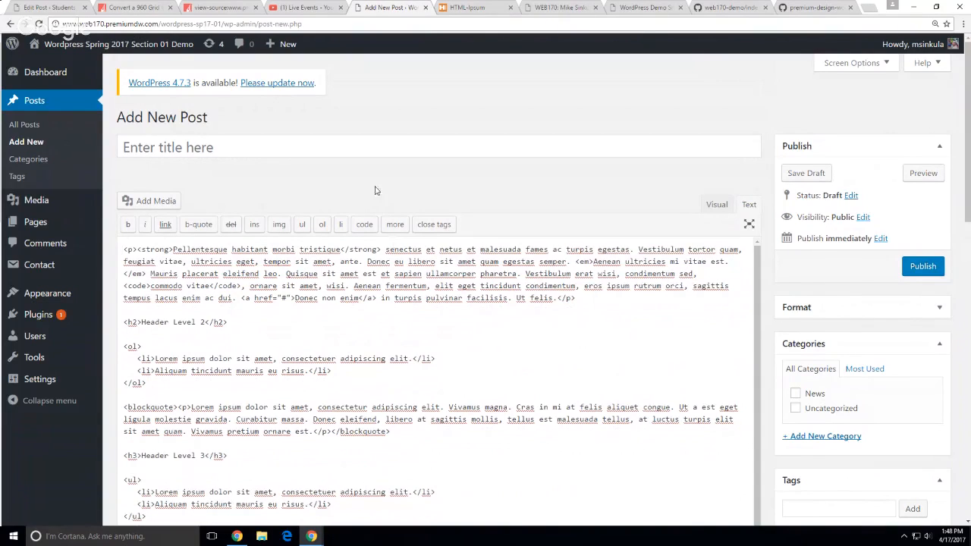
{"action": "left_click", "coordinate": [367, 145]}
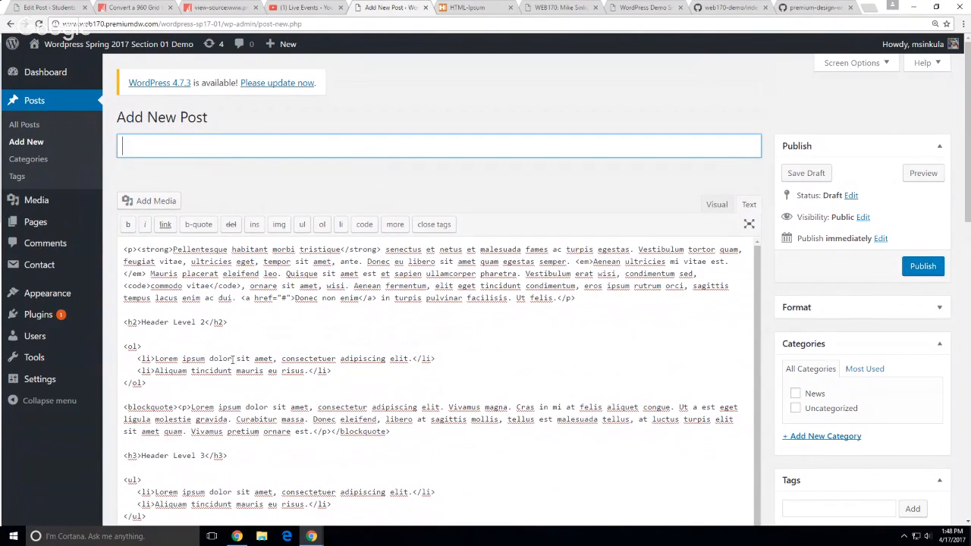
Copy 'Lorem ipsum dolor sit amet' from the first list item and paste it as the post title
{"action": "left_click_drag", "start_coordinate": [270, 359], "coordinate": [156, 360]}
{"action": "key", "text": "ctrl+c"}
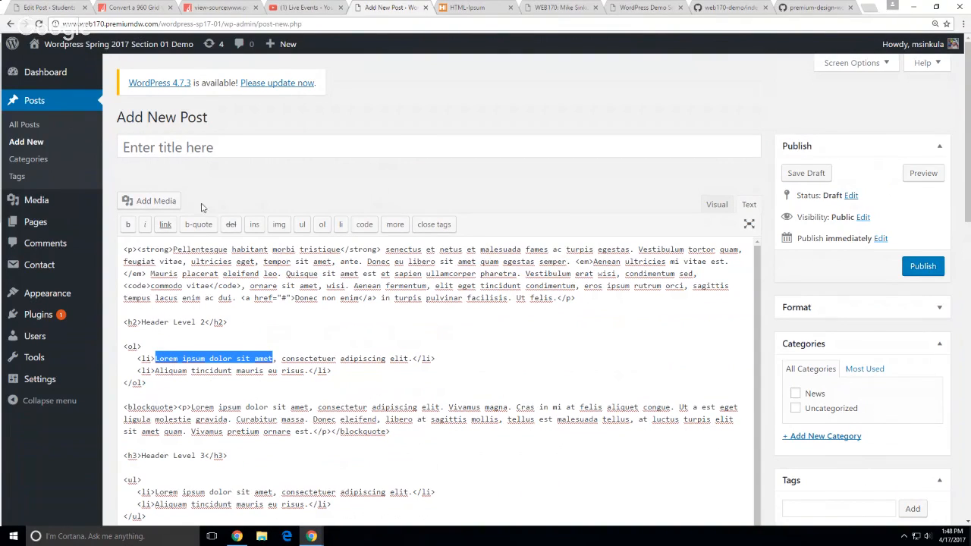
{"action": "left_click", "coordinate": [182, 144]}
{"action": "key", "text": "ctrl+v"}
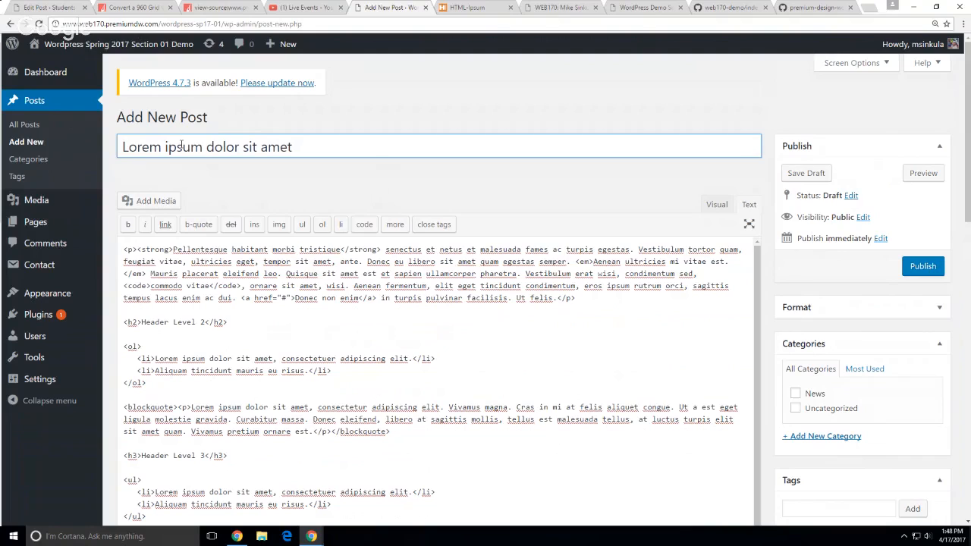
Capitalise the title to 'Lorem Ipsum Dolor Sit Amet', file it under News, and publish
{"action": "left_click", "coordinate": [167, 149]}
{"action": "key", "text": "BackSpace"}
{"action": "type", "text": "I"}
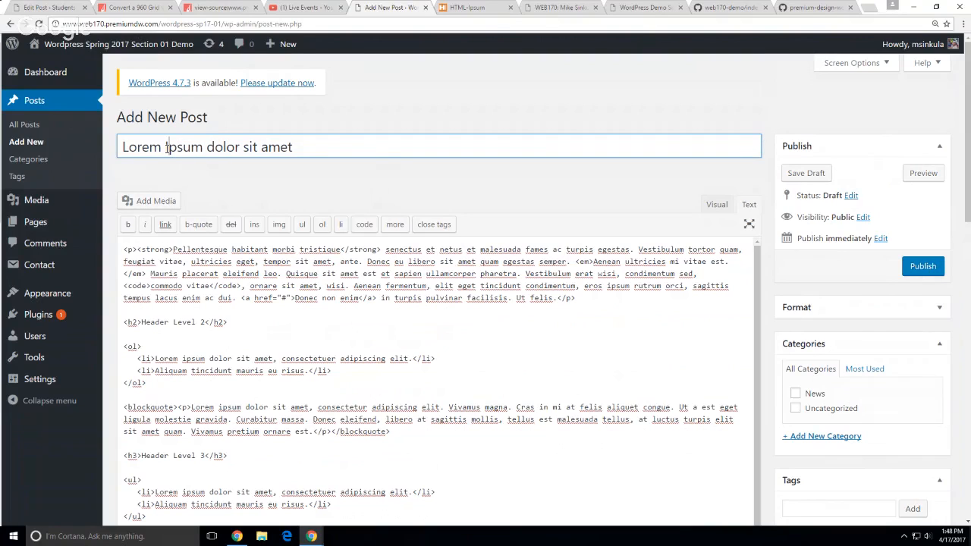
{"action": "left_click", "coordinate": [212, 148]}
{"action": "key", "text": "BackSpace"}
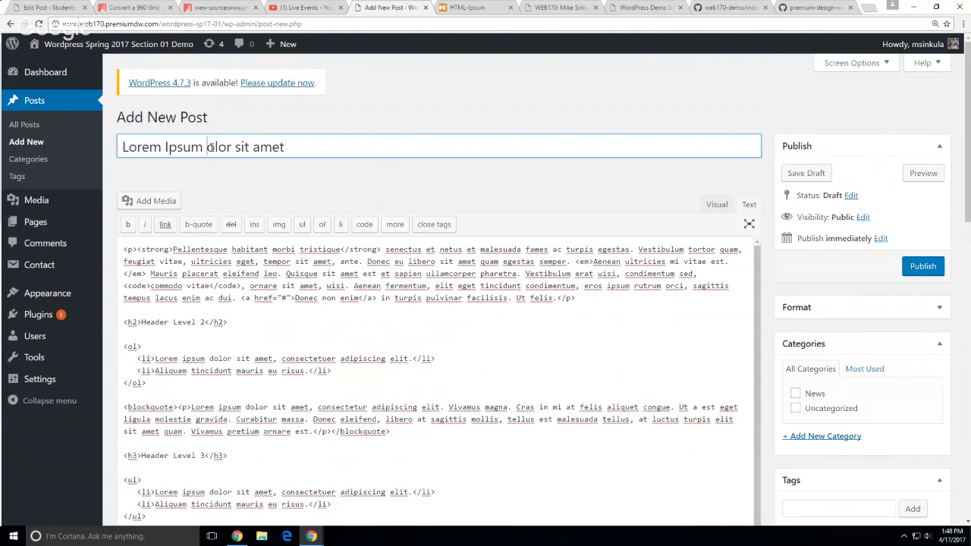
{"action": "type", "text": "D"}
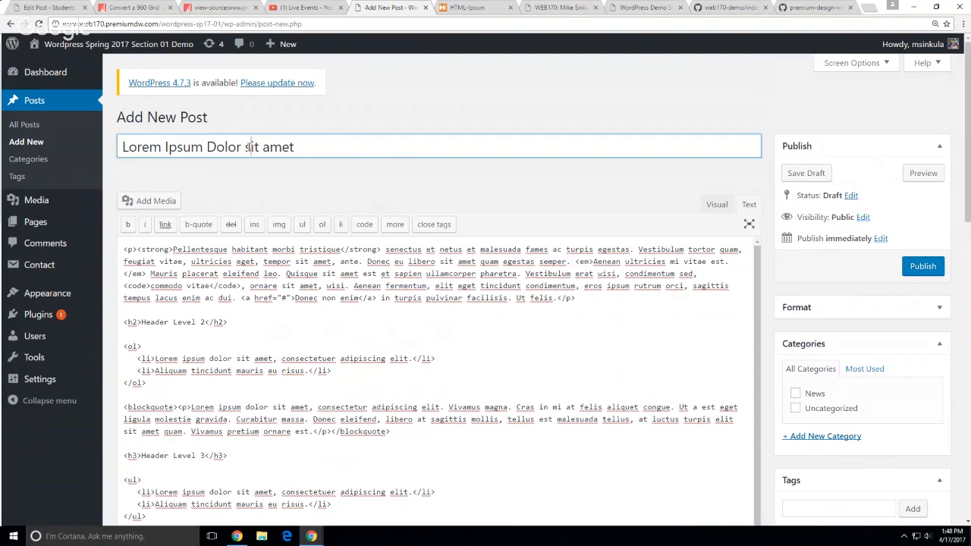
{"action": "left_click", "coordinate": [250, 147]}
{"action": "key", "text": "BackSpace"}
{"action": "type", "text": "S"}
{"action": "left_click", "coordinate": [270, 148]}
{"action": "key", "text": "BackSpace"}
{"action": "type", "text": "A"}
{"action": "left_click", "coordinate": [823, 398]}
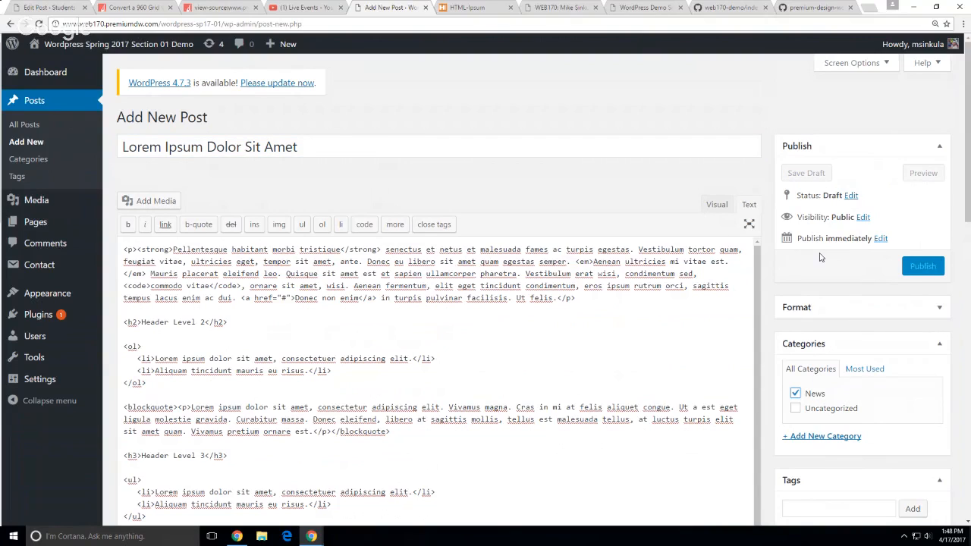
{"action": "left_click", "coordinate": [922, 267]}
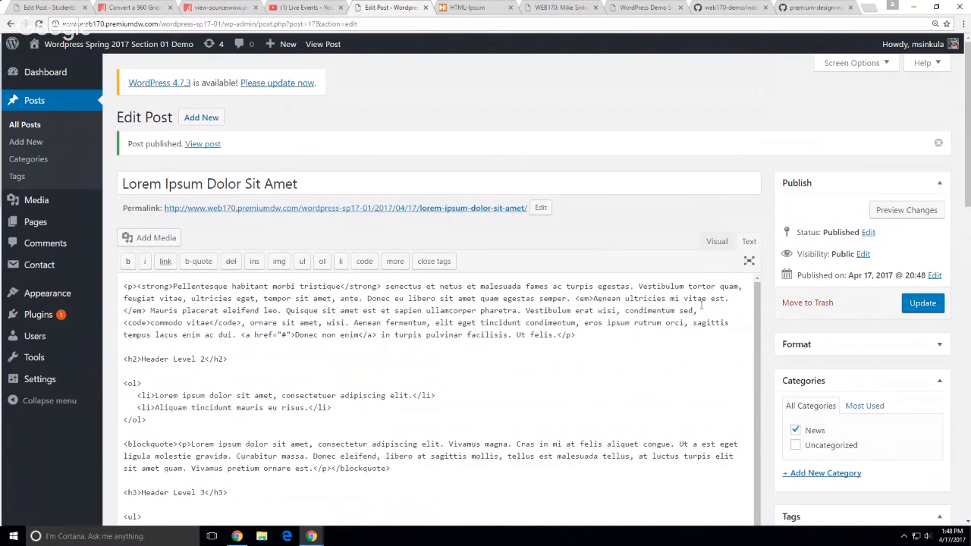
Switch the post body from raw HTML to the Visual view and scroll through the formatted content
{"action": "left_click_drag", "start_coordinate": [124, 322], "coordinate": [712, 348]}
{"action": "left_click", "coordinate": [195, 322]}
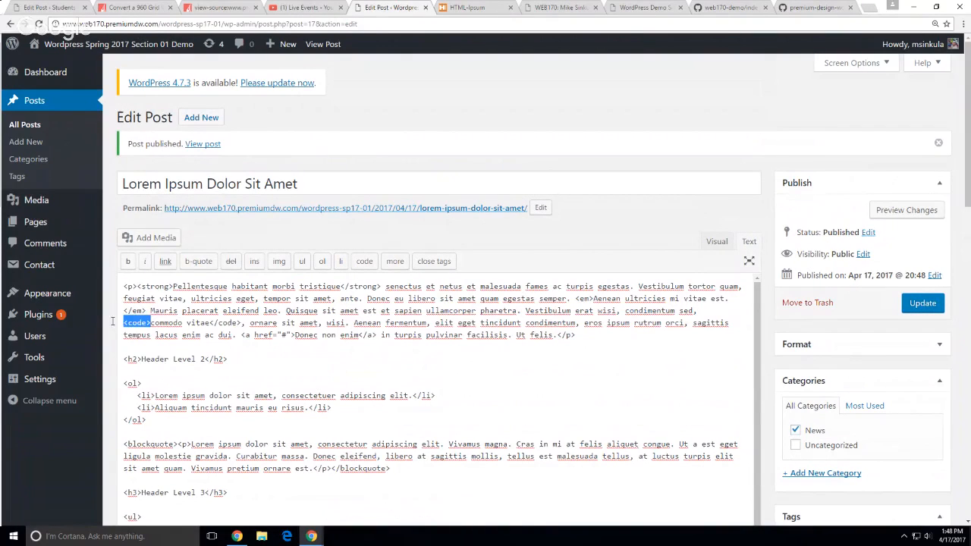
{"action": "left_click_drag", "start_coordinate": [501, 444], "coordinate": [498, 456]}
{"action": "left_click", "coordinate": [718, 241]}
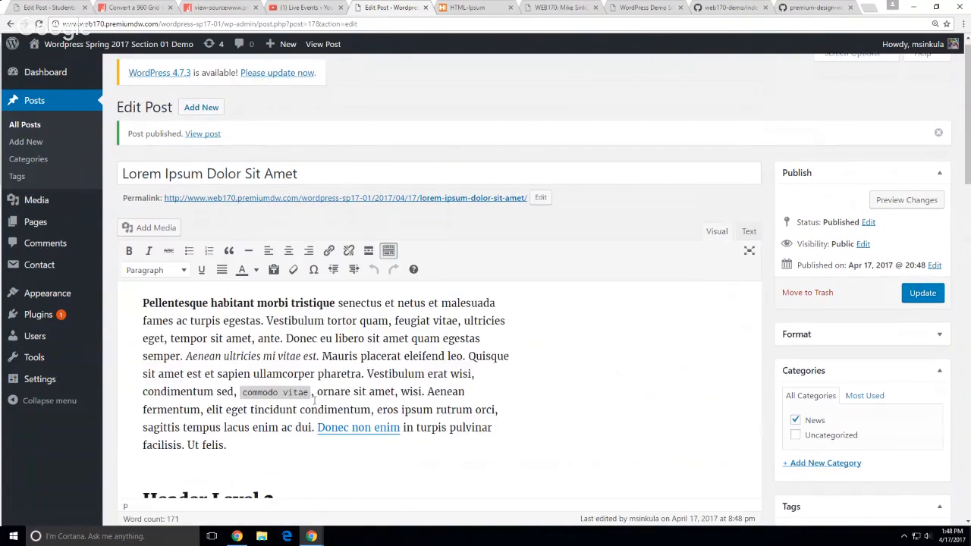
{"action": "scroll", "coordinate": [590, 384], "scroll_direction": "down", "scroll_amount": 5}
{"action": "scroll", "coordinate": [590, 383], "scroll_direction": "down", "scroll_amount": 5}
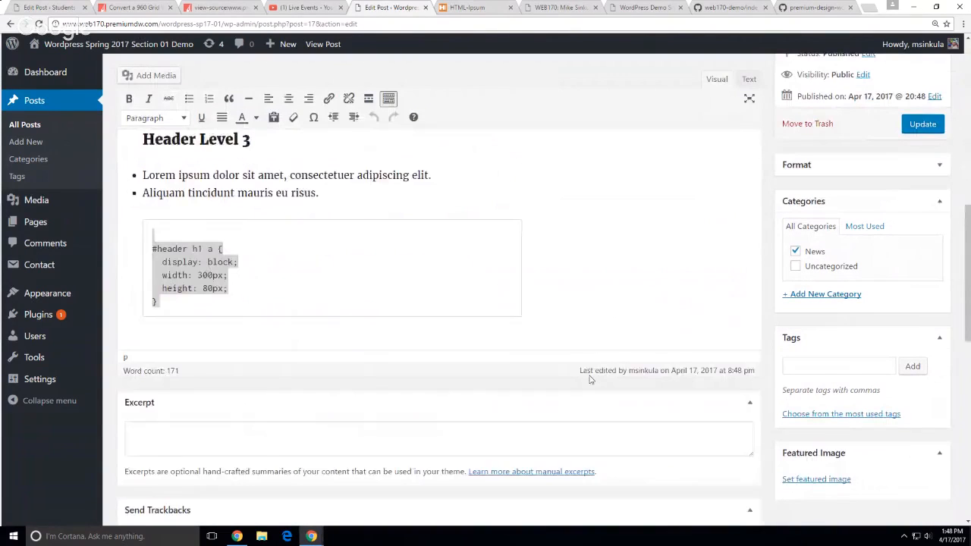
{"action": "scroll", "coordinate": [591, 271], "scroll_direction": "up", "scroll_amount": 10}
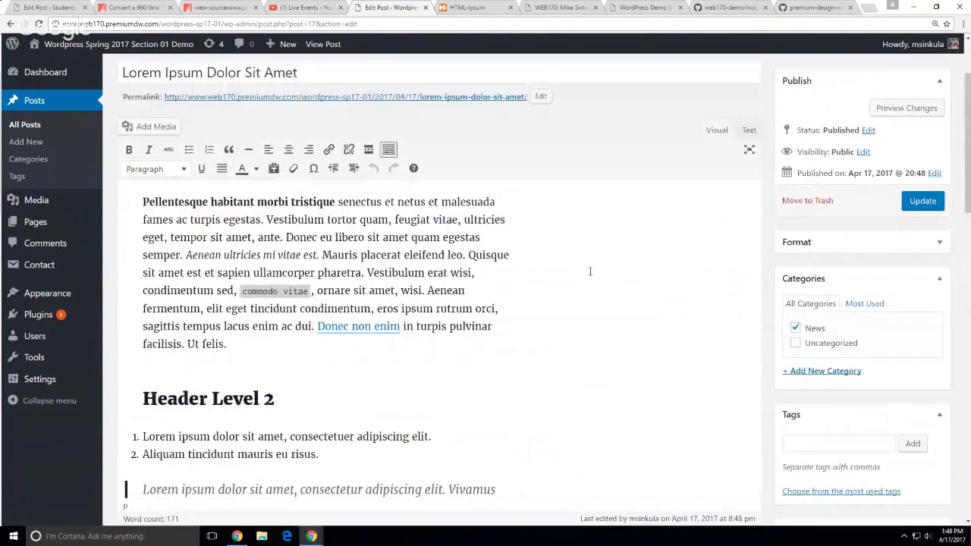
{"action": "scroll", "coordinate": [653, 350], "scroll_direction": "down", "scroll_amount": 5}
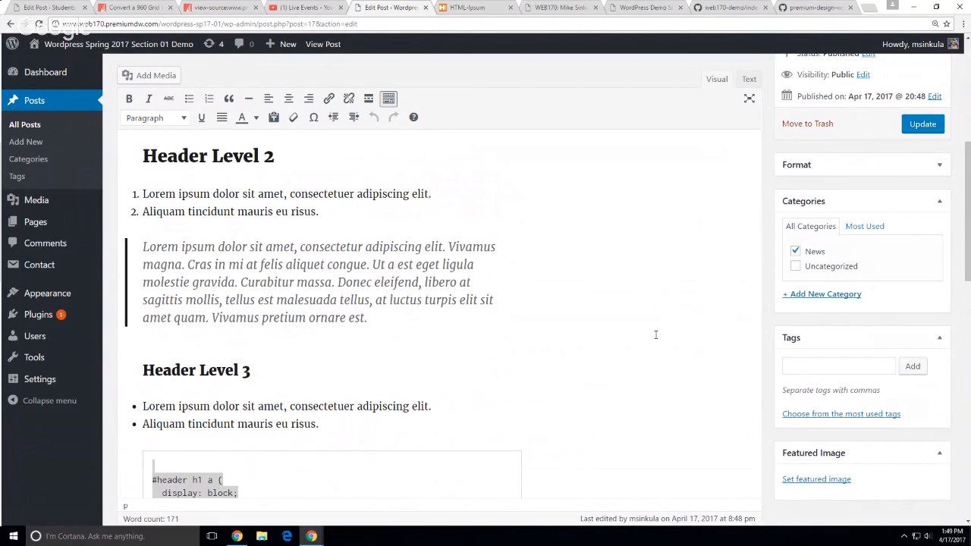
Place the caret in the rendered content and inside the blockquote, then view the live post
{"action": "left_click", "coordinate": [616, 333]}
{"action": "scroll", "coordinate": [616, 333], "scroll_direction": "up", "scroll_amount": 6}
{"action": "scroll", "coordinate": [331, 383], "scroll_direction": "down", "scroll_amount": 5}
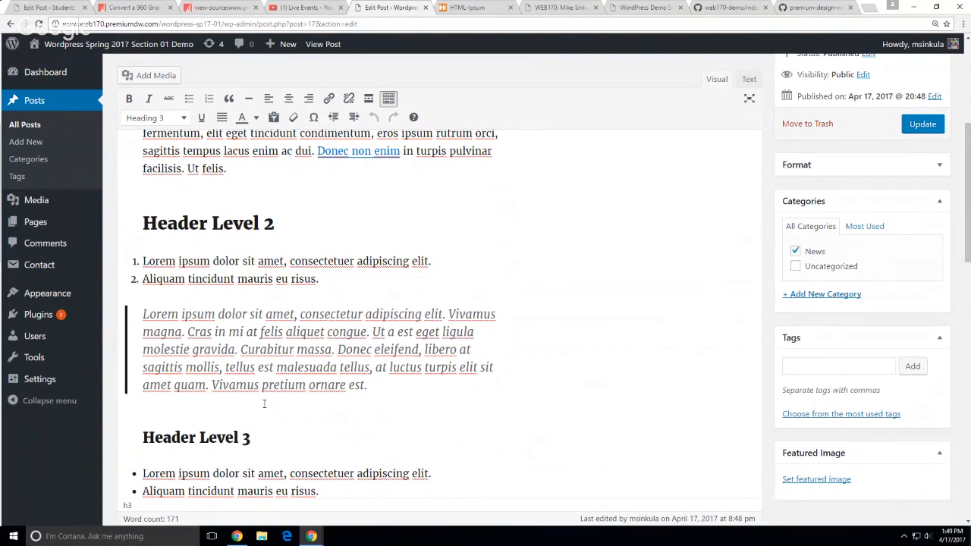
{"action": "left_click", "coordinate": [467, 314]}
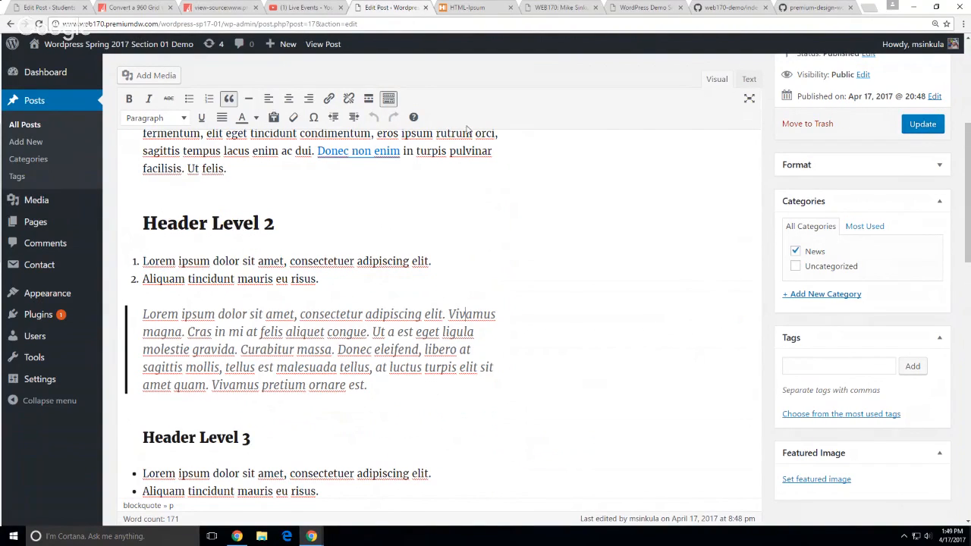
{"action": "left_click", "coordinate": [323, 43]}
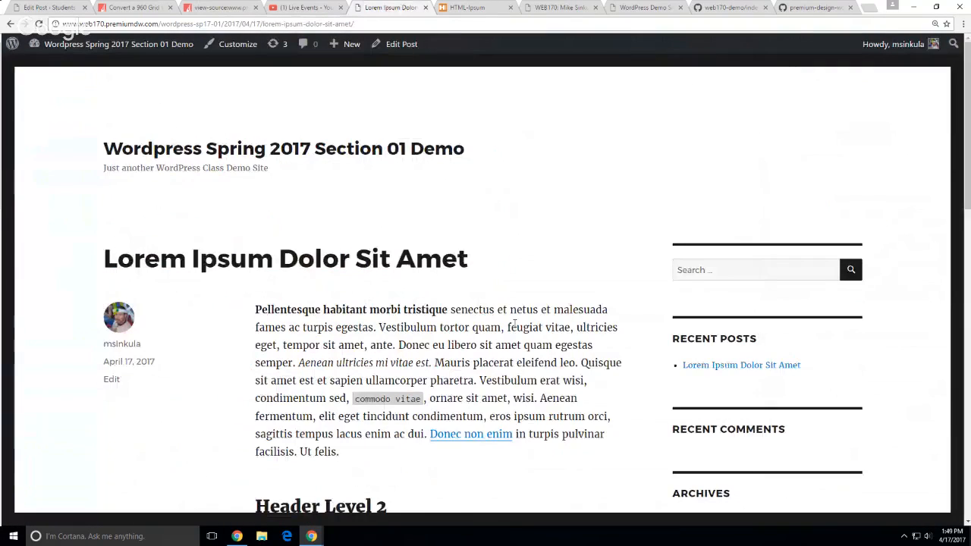
Scroll through the live 'Lorem Ipsum Dolor Sit Amet' post, then inspect its title in Chrome DevTools
{"action": "scroll", "coordinate": [514, 325], "scroll_direction": "down", "scroll_amount": 2}
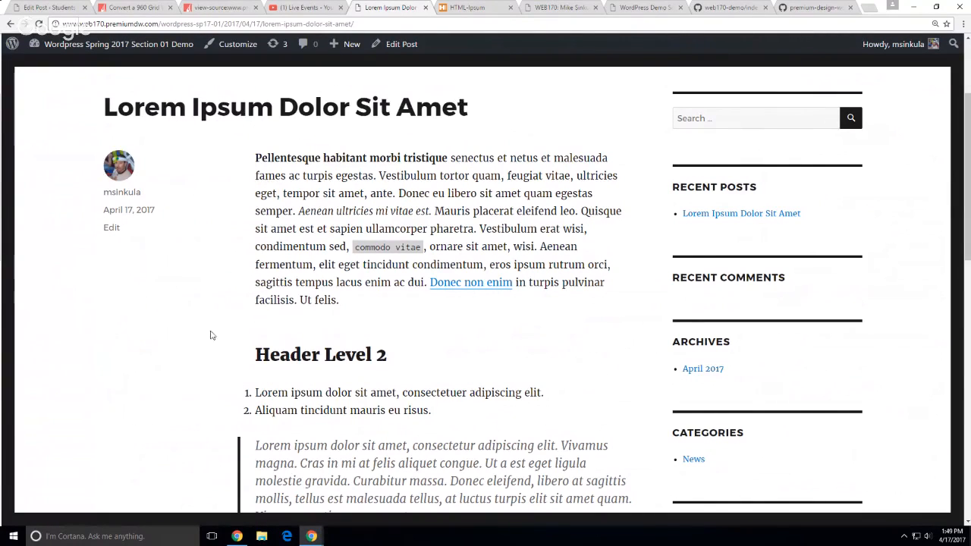
{"action": "scroll", "coordinate": [293, 291], "scroll_direction": "down", "scroll_amount": 3}
{"action": "scroll", "coordinate": [331, 256], "scroll_direction": "down", "scroll_amount": 3}
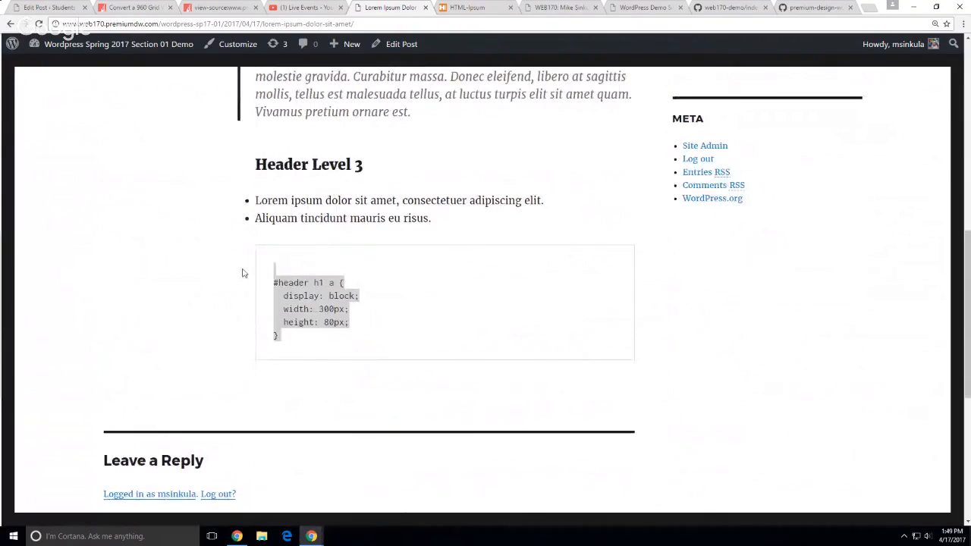
{"action": "scroll", "coordinate": [240, 340], "scroll_direction": "up", "scroll_amount": 3}
{"action": "scroll", "coordinate": [222, 340], "scroll_direction": "up", "scroll_amount": 4}
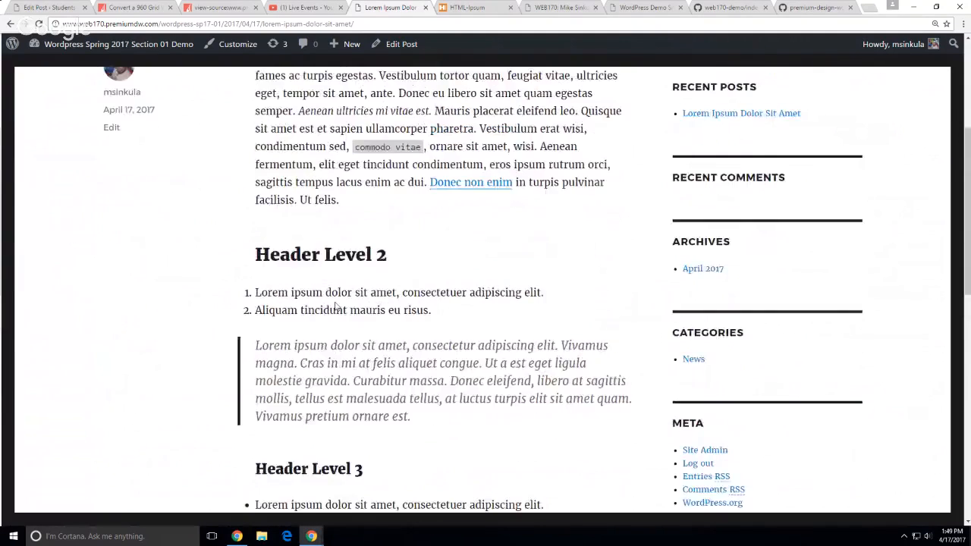
{"action": "scroll", "coordinate": [308, 342], "scroll_direction": "down", "scroll_amount": 5}
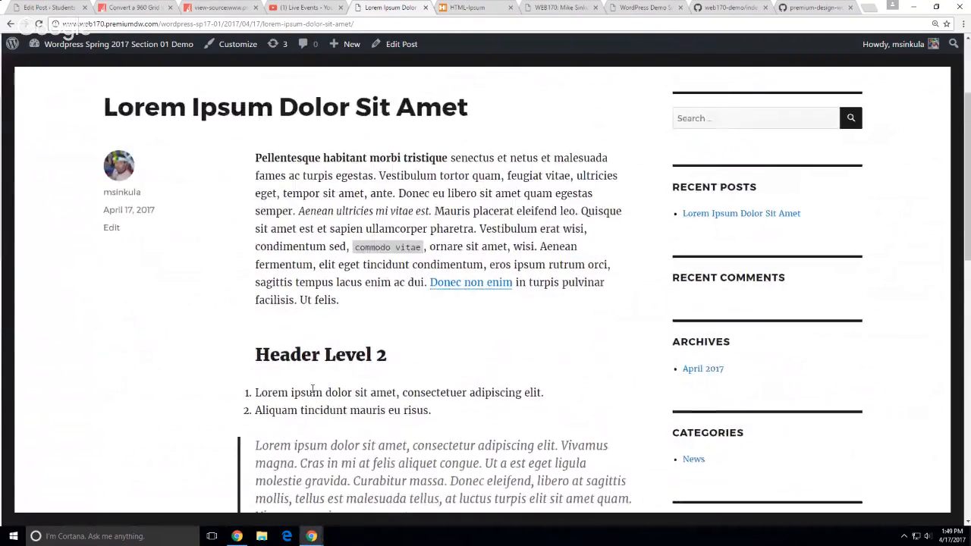
{"action": "scroll", "coordinate": [225, 405], "scroll_direction": "up", "scroll_amount": 2}
{"action": "scroll", "coordinate": [225, 404], "scroll_direction": "up", "scroll_amount": 4}
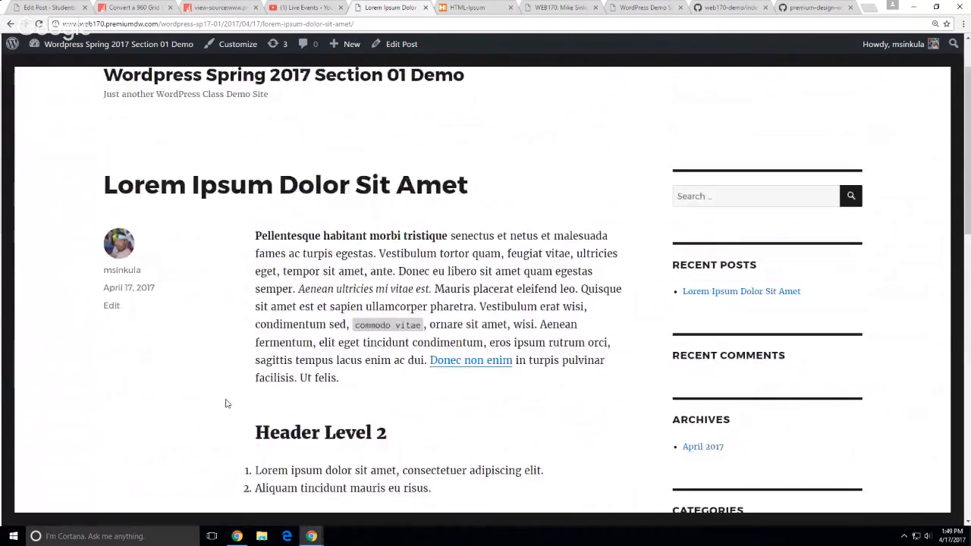
{"action": "right_click", "coordinate": [319, 215]}
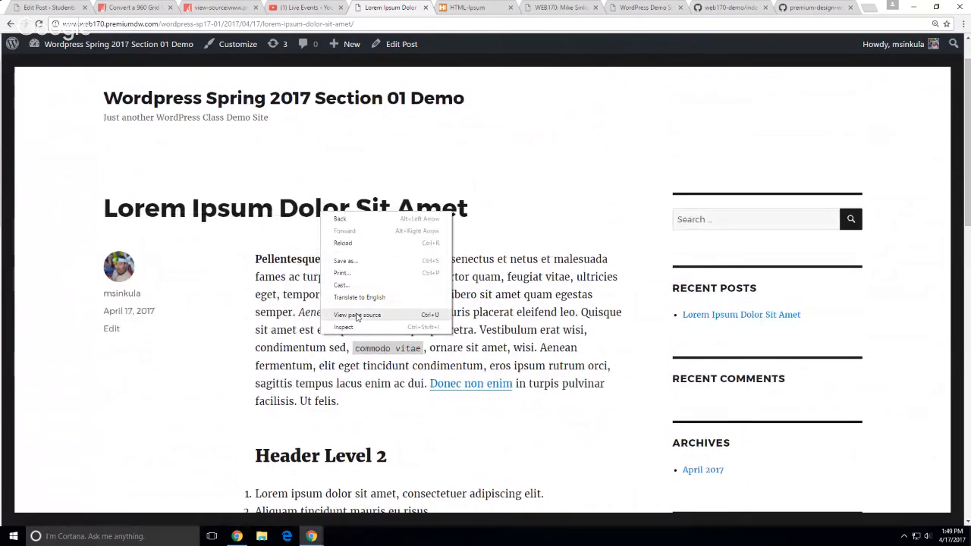
{"action": "left_click", "coordinate": [355, 328]}
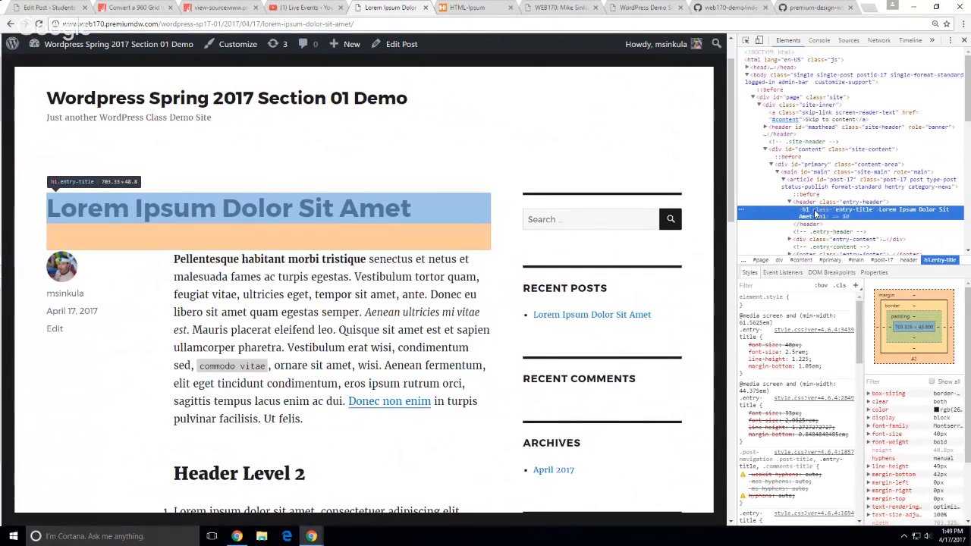
Expand div.entry-content in DevTools and inspect its p, h2, ol and blockquote nodes
{"action": "scroll", "coordinate": [816, 213], "scroll_direction": "down", "scroll_amount": 2}
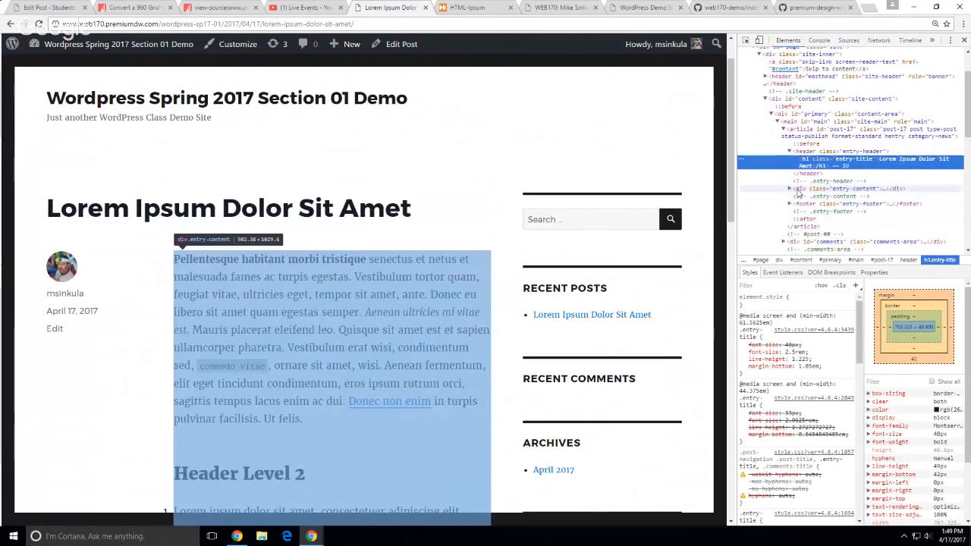
{"action": "left_click", "coordinate": [799, 193]}
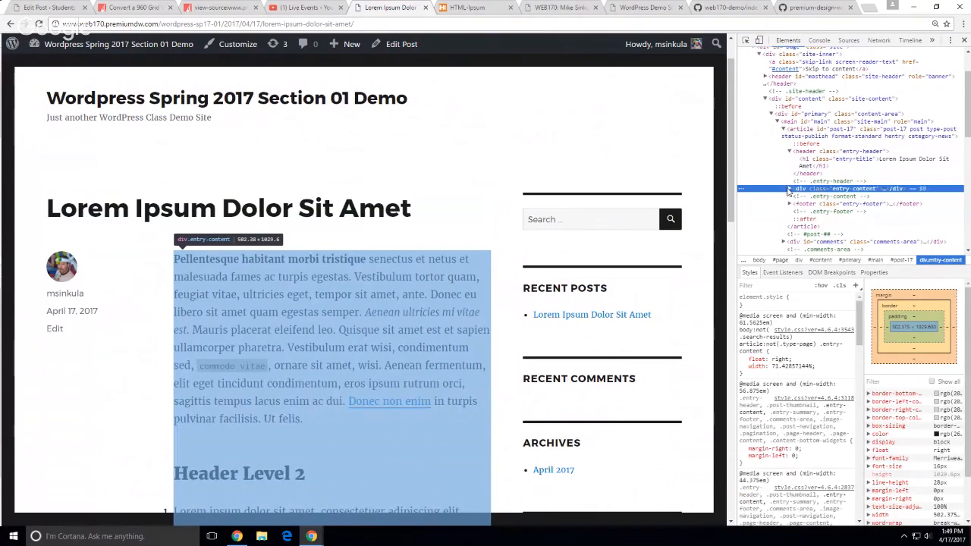
{"action": "left_click", "coordinate": [790, 190]}
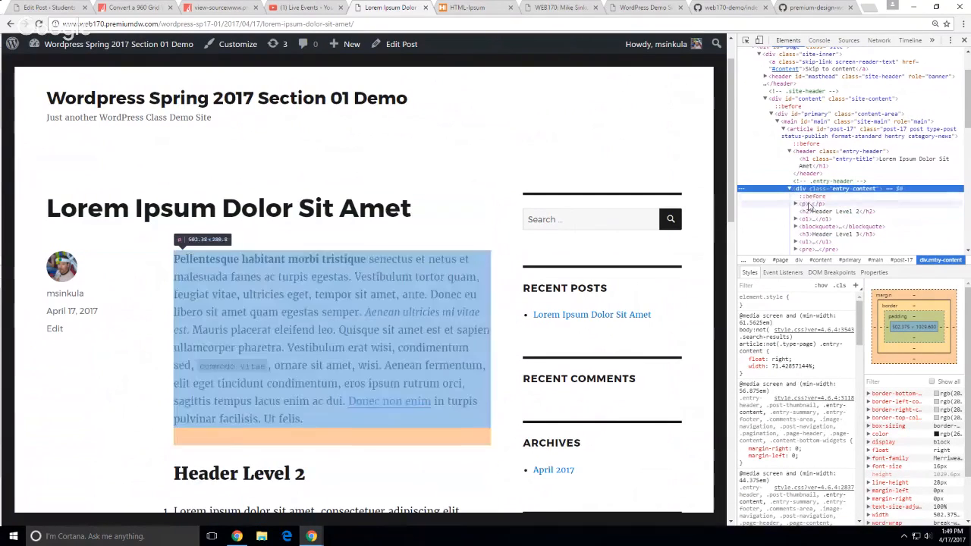
{"action": "left_click", "coordinate": [811, 205]}
{"action": "left_click", "coordinate": [811, 211]}
{"action": "left_click", "coordinate": [810, 218]}
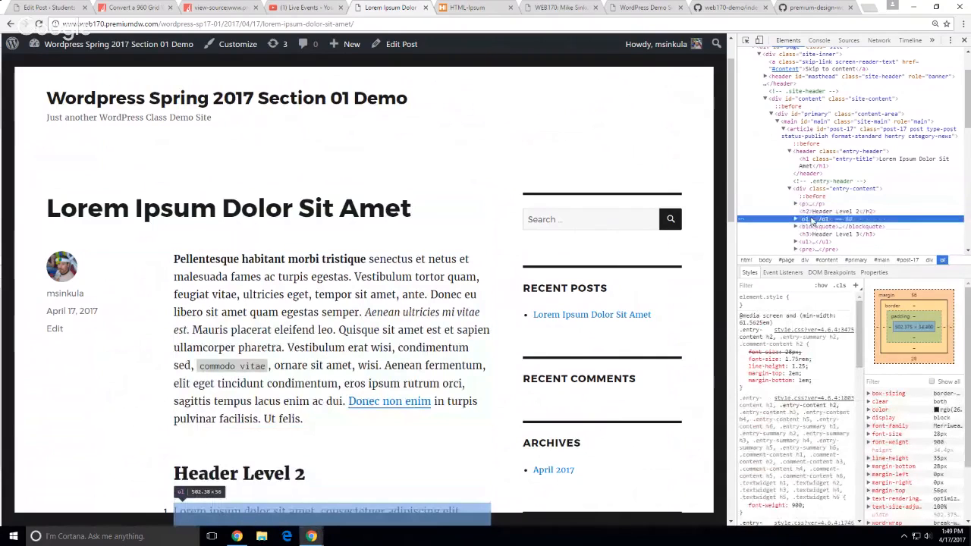
{"action": "left_click", "coordinate": [814, 227]}
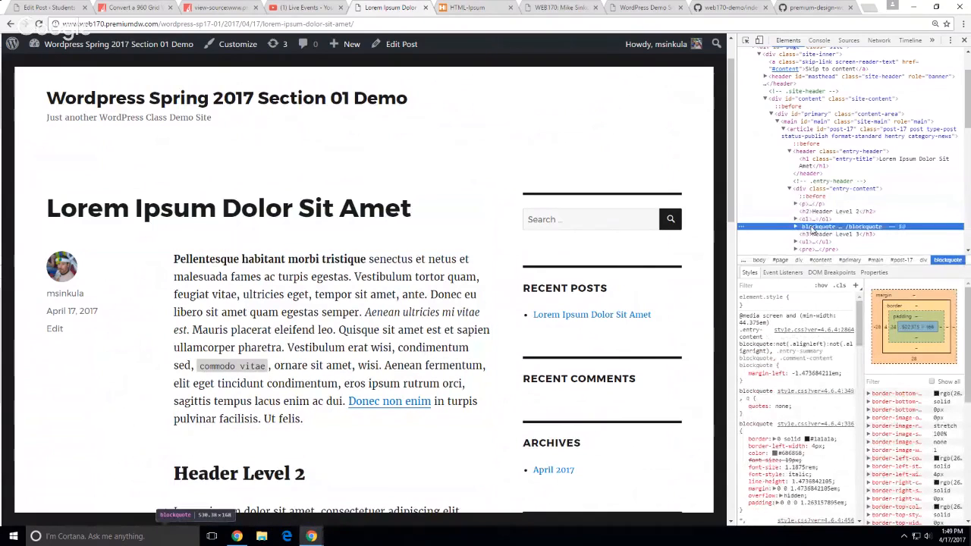
{"action": "left_click", "coordinate": [110, 453]}
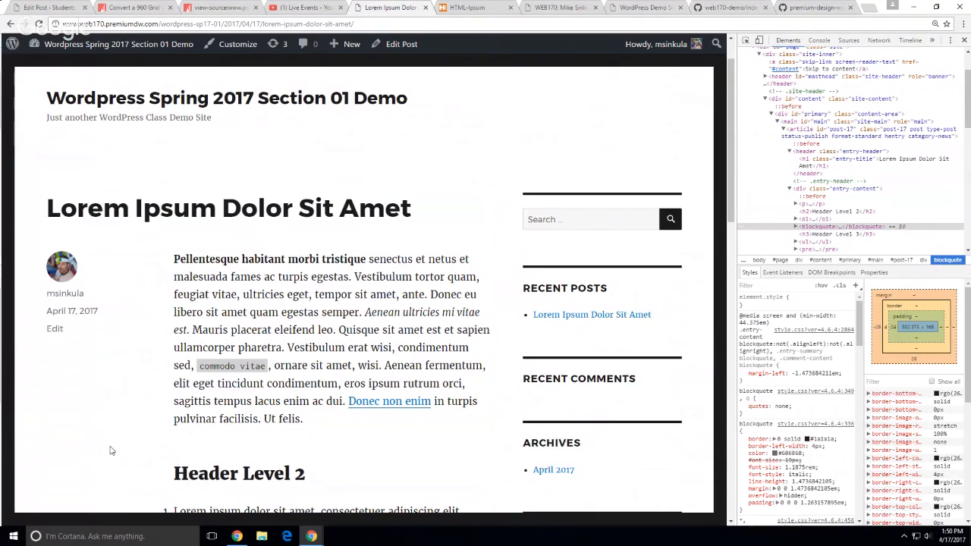
Look over the Lorem Ipsum post with DevTools open, then bring up the 'WEB170: Mike Sinkula' course index
{"action": "scroll", "coordinate": [162, 440], "scroll_direction": "down", "scroll_amount": 2}
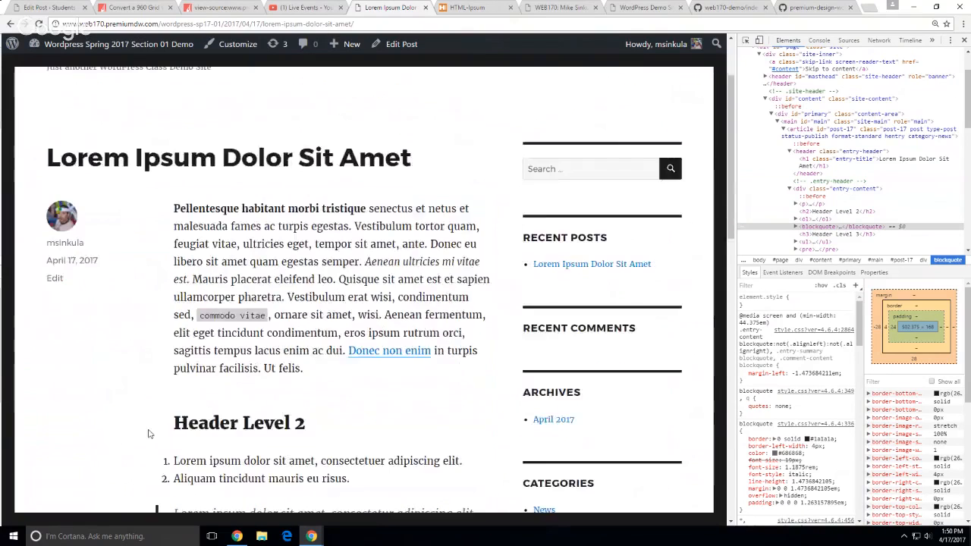
{"action": "scroll", "coordinate": [234, 306], "scroll_direction": "down", "scroll_amount": 3}
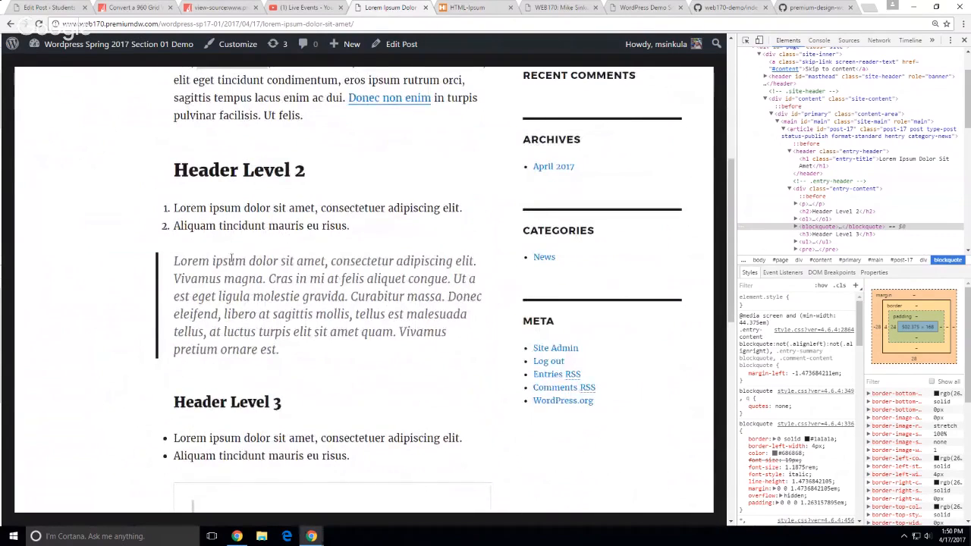
{"action": "scroll", "coordinate": [134, 357], "scroll_direction": "down", "scroll_amount": 3}
{"action": "scroll", "coordinate": [134, 356], "scroll_direction": "up", "scroll_amount": 5}
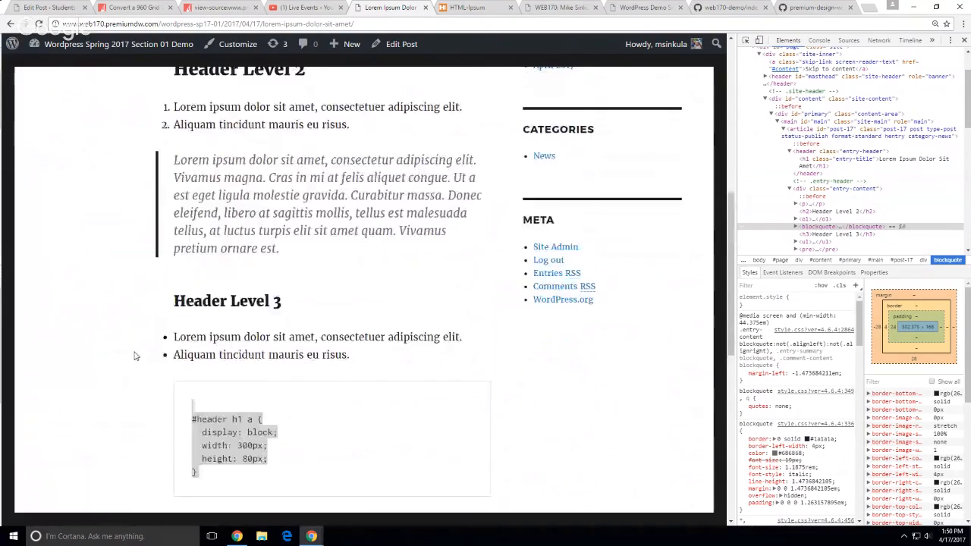
{"action": "scroll", "coordinate": [302, 272], "scroll_direction": "up", "scroll_amount": 3}
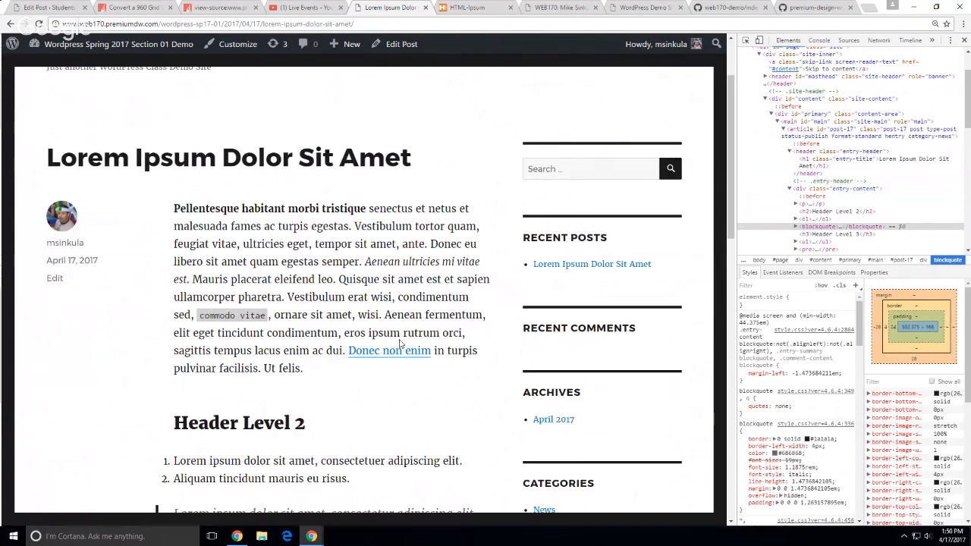
{"action": "left_click", "coordinate": [559, 9]}
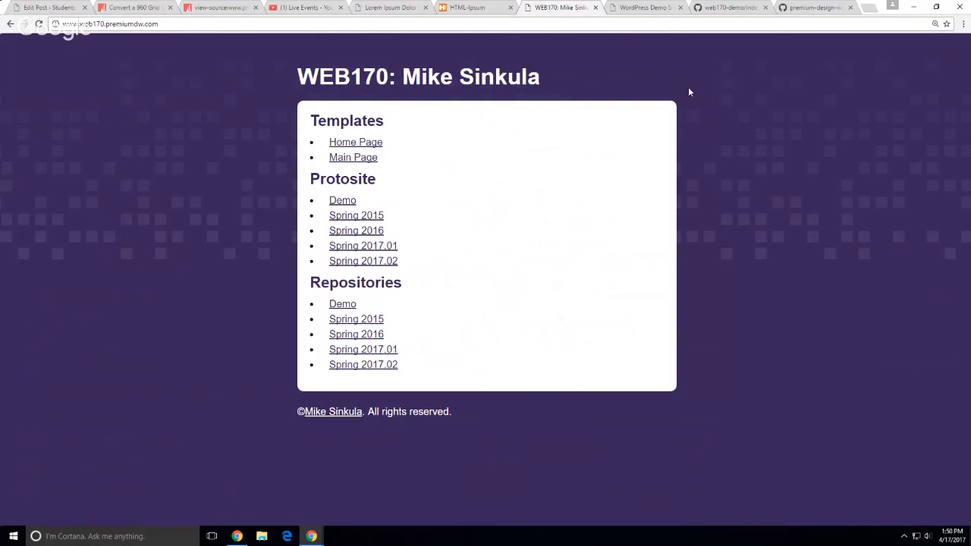
Open the 'Mauris Placerat Eleifend Leo' post from the WordPress Demo blog
{"action": "left_click", "coordinate": [627, 8]}
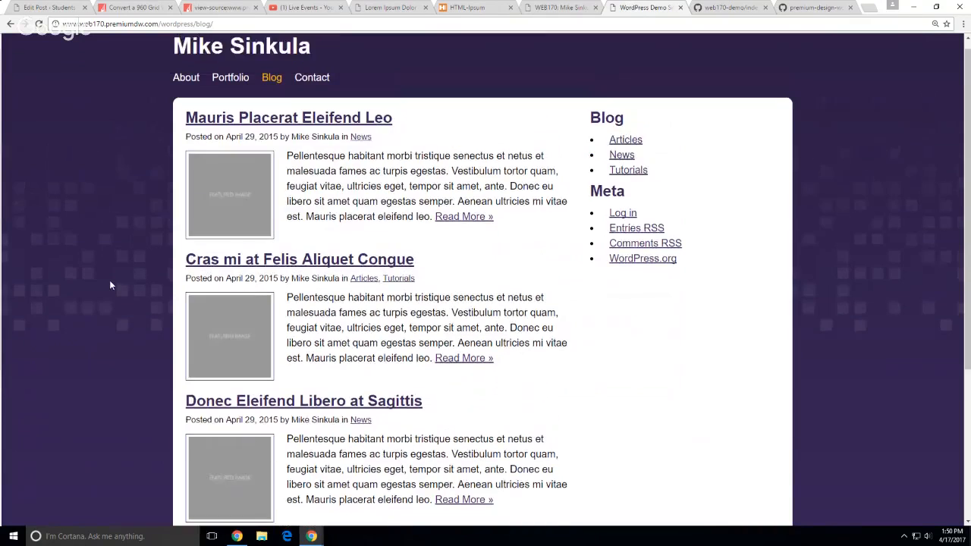
{"action": "left_click", "coordinate": [262, 135]}
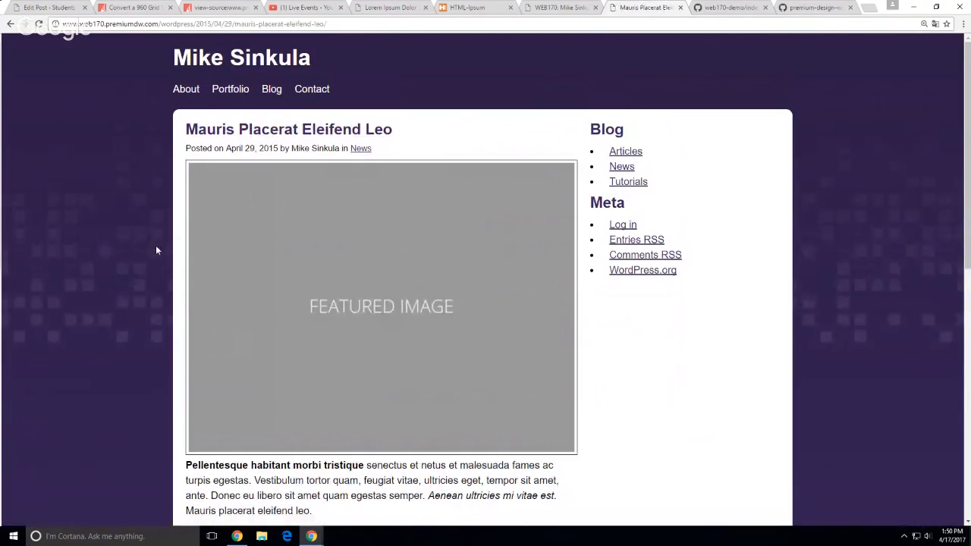
{"action": "scroll", "coordinate": [107, 264], "scroll_direction": "down", "scroll_amount": 5}
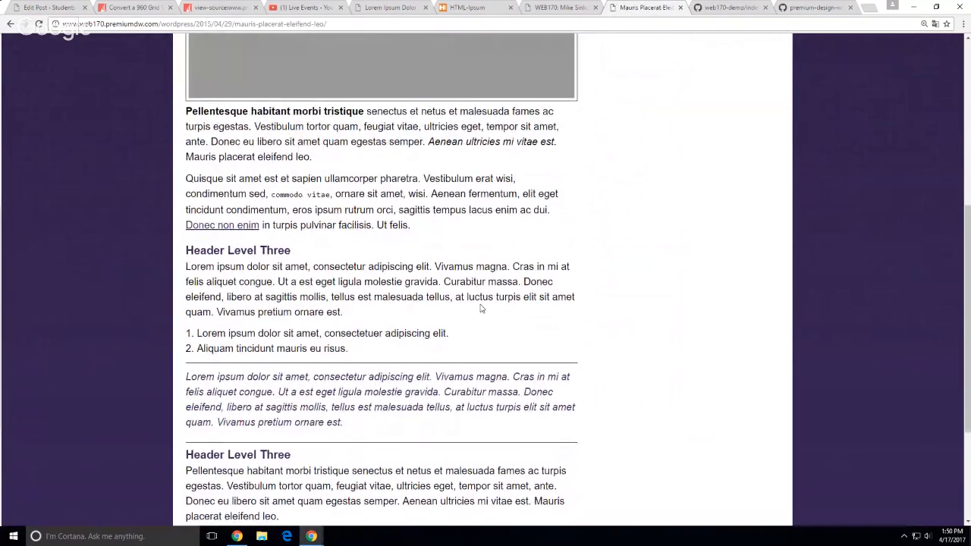
Highlight and then deselect the post's first two paragraphs
{"action": "left_click_drag", "start_coordinate": [274, 112], "coordinate": [446, 233]}
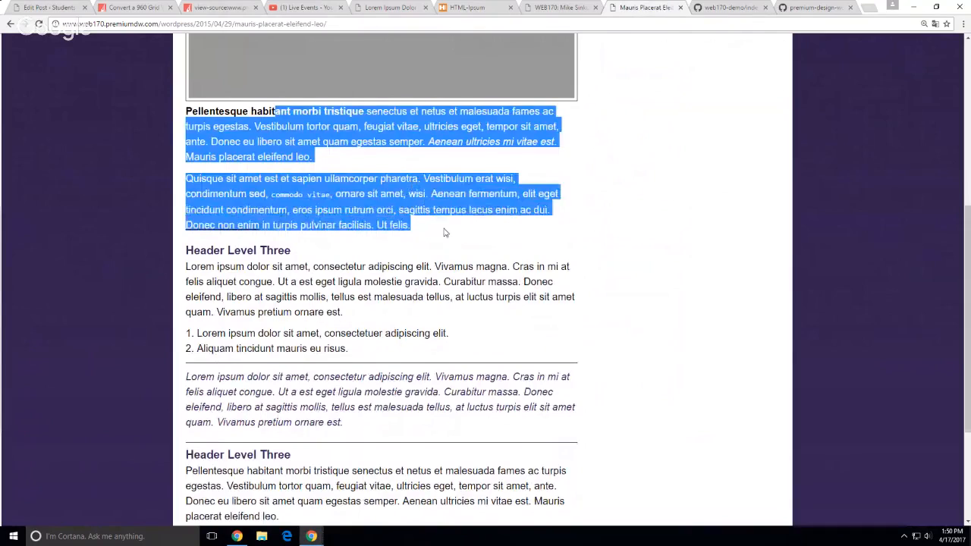
{"action": "left_click_drag", "start_coordinate": [391, 313], "coordinate": [490, 265]}
{"action": "left_click", "coordinate": [132, 249]}
{"action": "scroll", "coordinate": [466, 280], "scroll_direction": "down", "scroll_amount": 2}
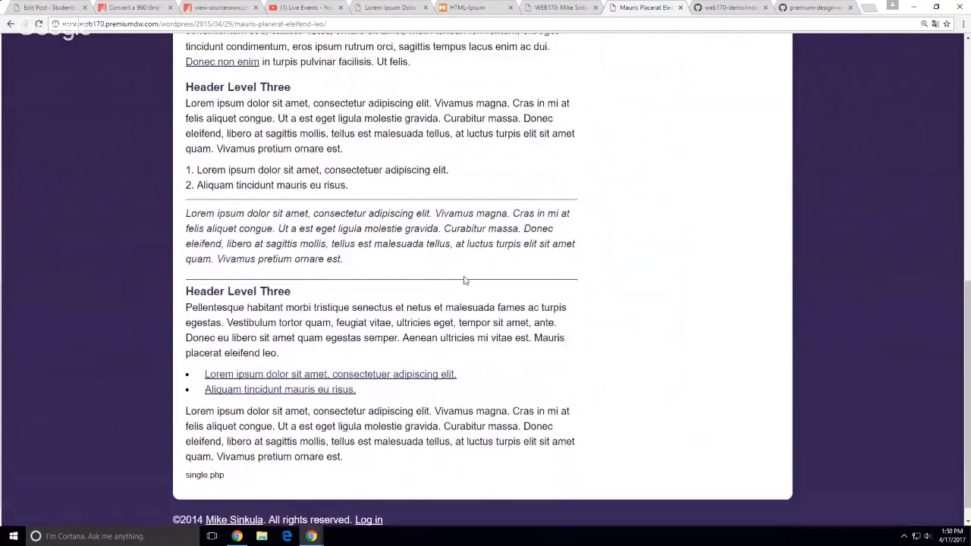
{"action": "scroll", "coordinate": [466, 280], "scroll_direction": "up", "scroll_amount": 2}
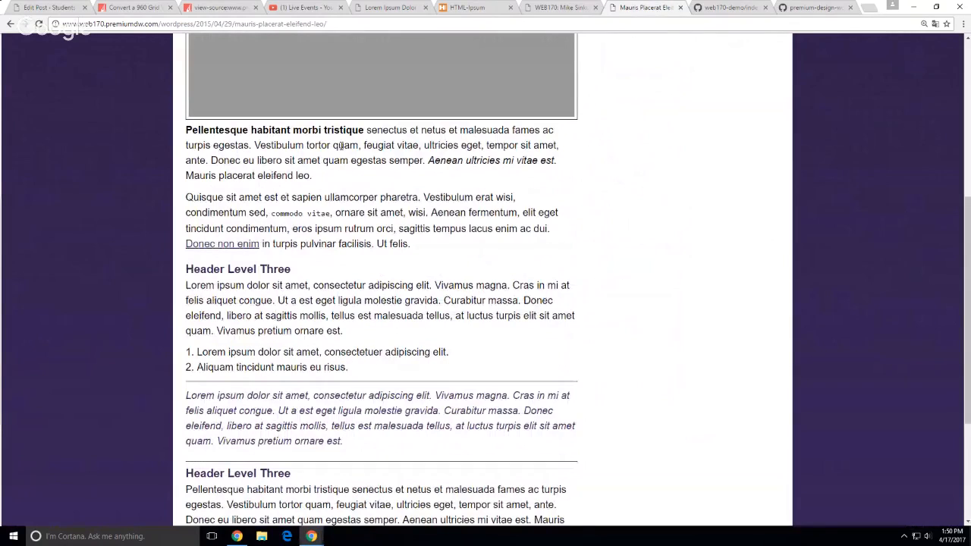
Select the word 'habitant' in the first paragraph and bring up its context menu
{"action": "left_click_drag", "start_coordinate": [325, 159], "coordinate": [343, 175]}
{"action": "left_click", "coordinate": [631, 274]}
{"action": "double_click", "coordinate": [270, 130]}
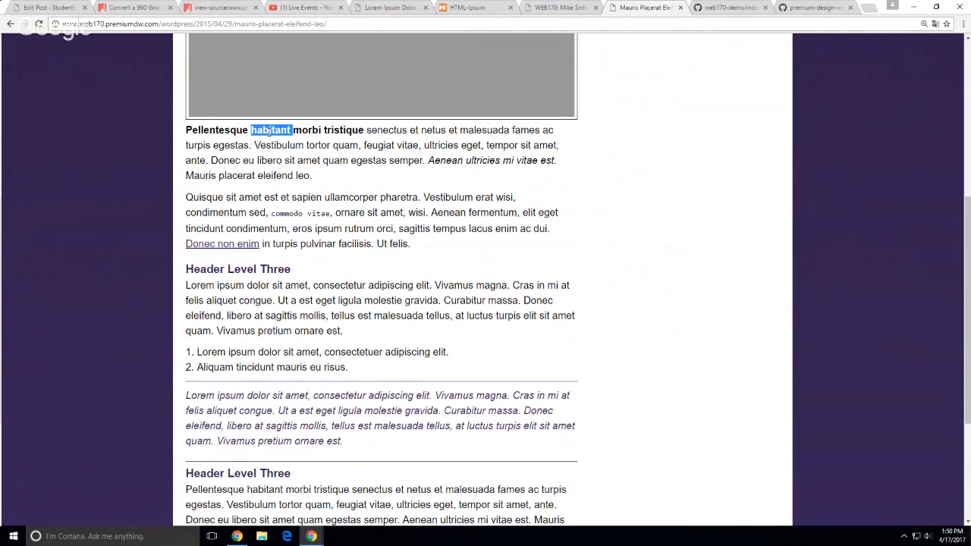
{"action": "right_click", "coordinate": [272, 132]}
Inspect the bold lead-in in DevTools and reveal the em node for 'Aenean ultricies mi vitae est.'
{"action": "left_click", "coordinate": [301, 182]}
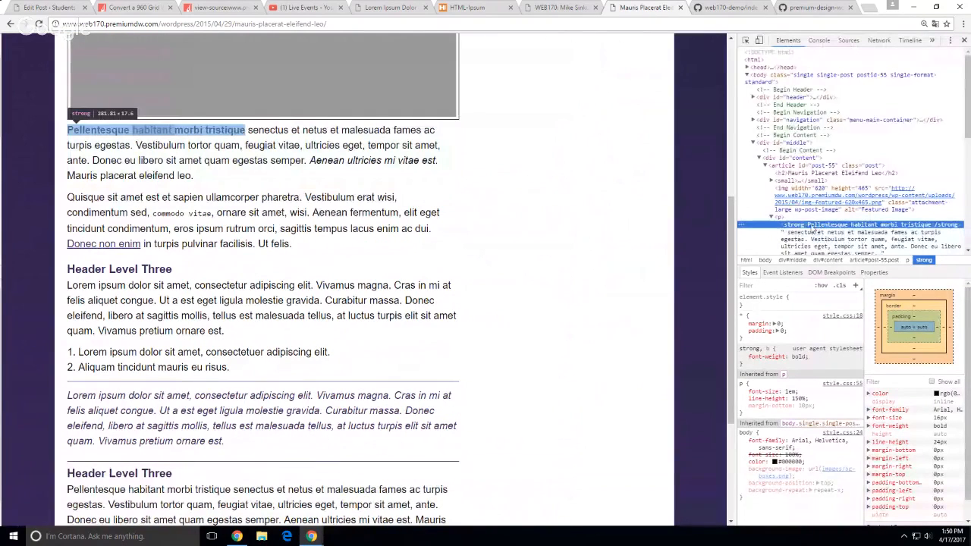
{"action": "scroll", "coordinate": [813, 230], "scroll_direction": "down", "scroll_amount": 2}
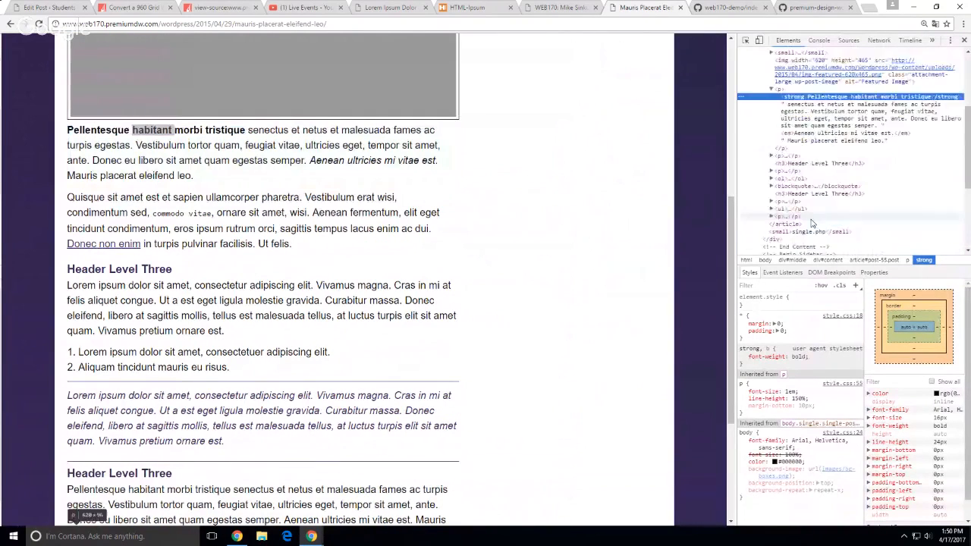
{"action": "double_click", "coordinate": [364, 160]}
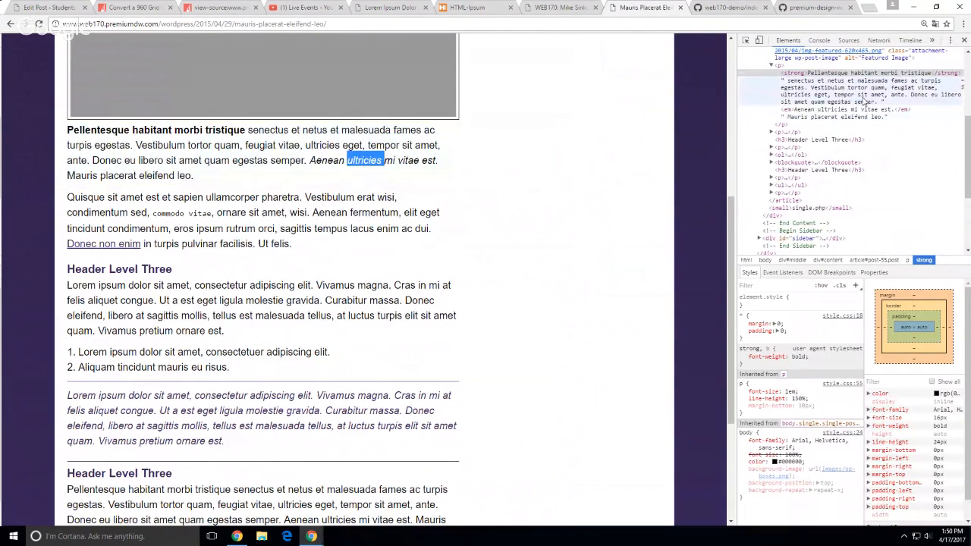
{"action": "left_click", "coordinate": [774, 110]}
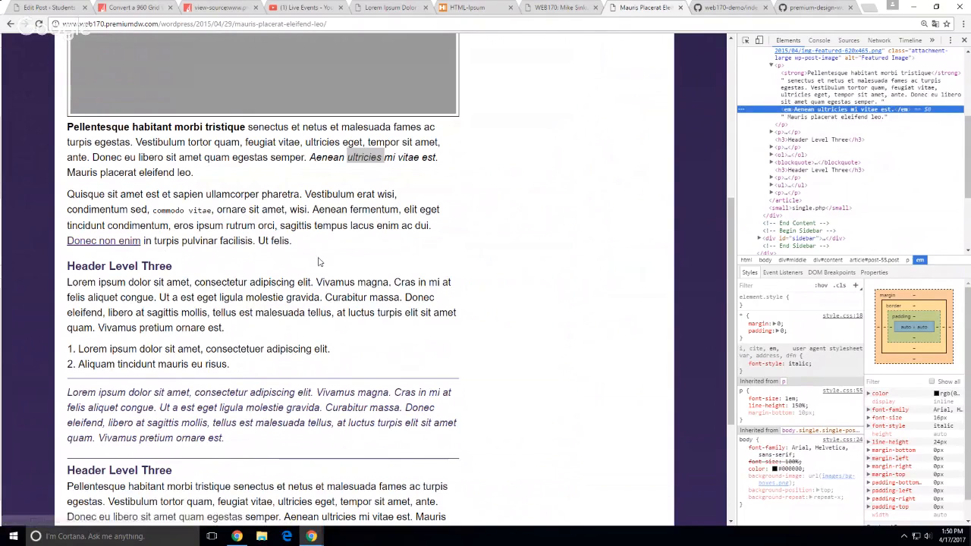
Select text in the italic quote paragraph and the Header Level Three heading, then return to the top
{"action": "scroll", "coordinate": [114, 243], "scroll_direction": "down", "scroll_amount": 1}
{"action": "left_click_drag", "start_coordinate": [122, 218], "coordinate": [165, 216]}
{"action": "scroll", "coordinate": [257, 234], "scroll_direction": "down", "scroll_amount": 2}
{"action": "scroll", "coordinate": [567, 247], "scroll_direction": "down", "scroll_amount": 1}
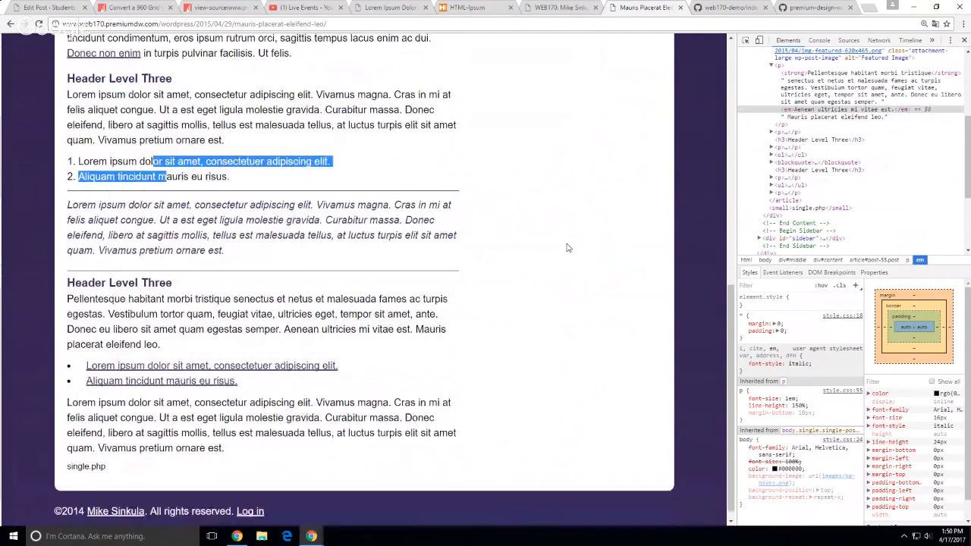
{"action": "left_click_drag", "start_coordinate": [316, 193], "coordinate": [351, 243]}
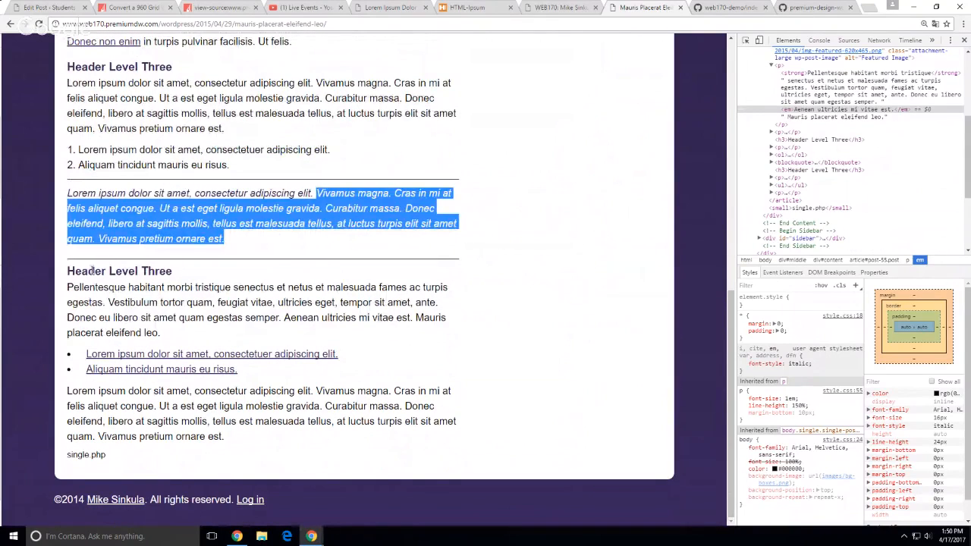
{"action": "left_click_drag", "start_coordinate": [92, 271], "coordinate": [156, 271]}
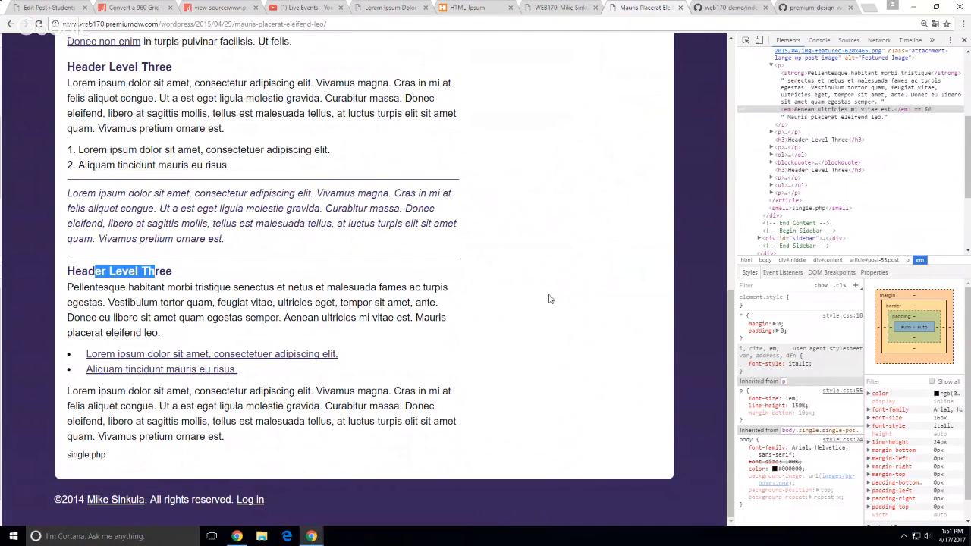
{"action": "scroll", "coordinate": [549, 299], "scroll_direction": "up", "scroll_amount": 10}
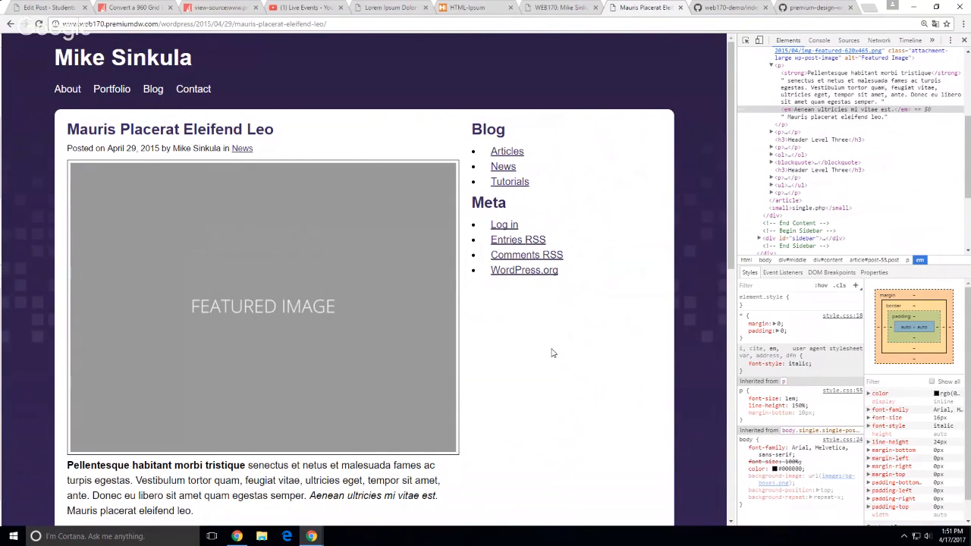
Go to realself.premiumdw.com in a new browser tab
{"action": "key", "text": "ctrl+t"}
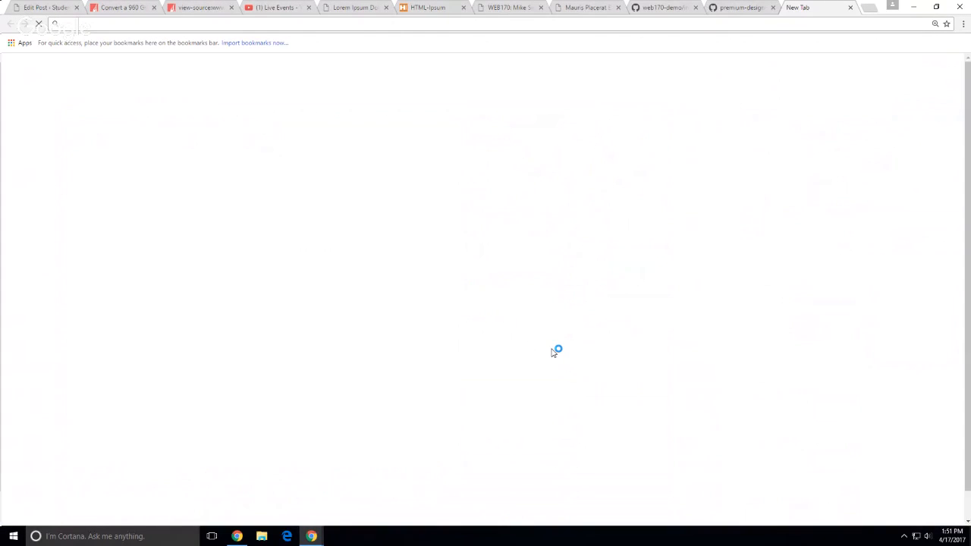
{"action": "type", "text": "realself.premiumdw.com"}
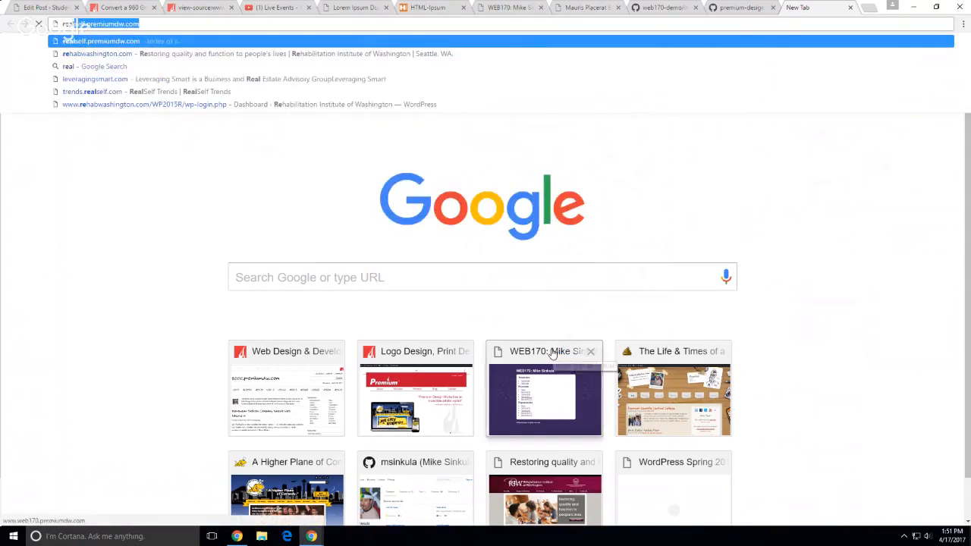
{"action": "key", "text": "Return"}
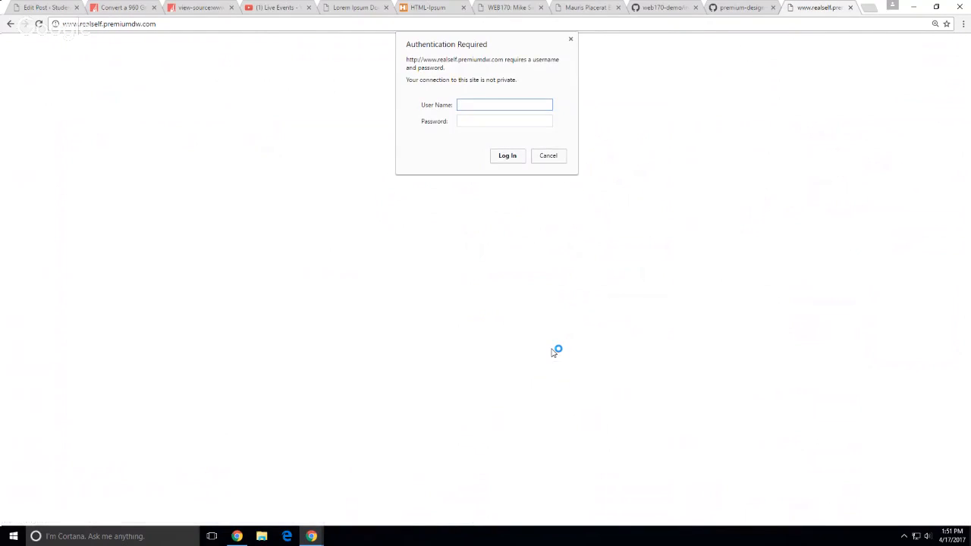
Log in to the Authentication Required dialog with the site's user name and password
{"action": "type", "text": "msinkula"}
{"action": "key", "text": "Tab"}
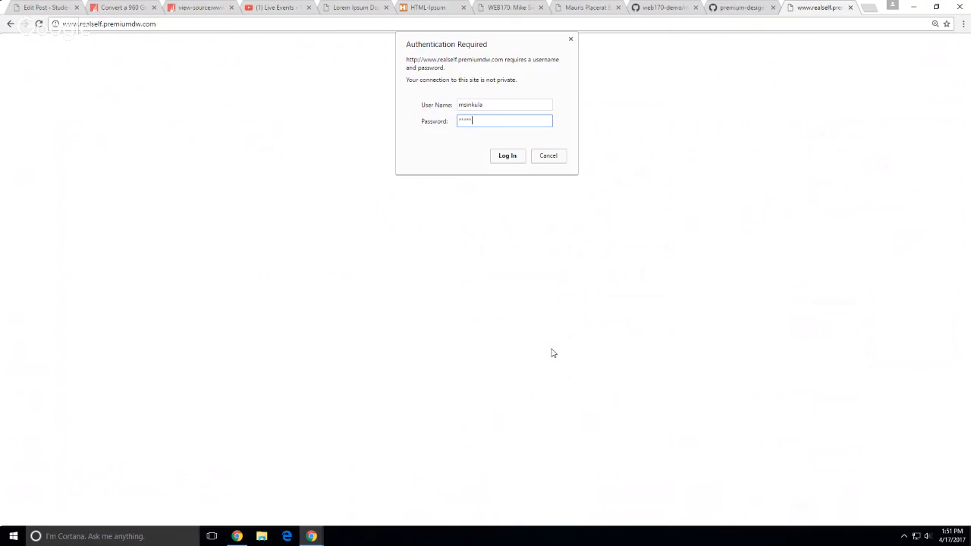
{"action": "key", "text": "Return"}
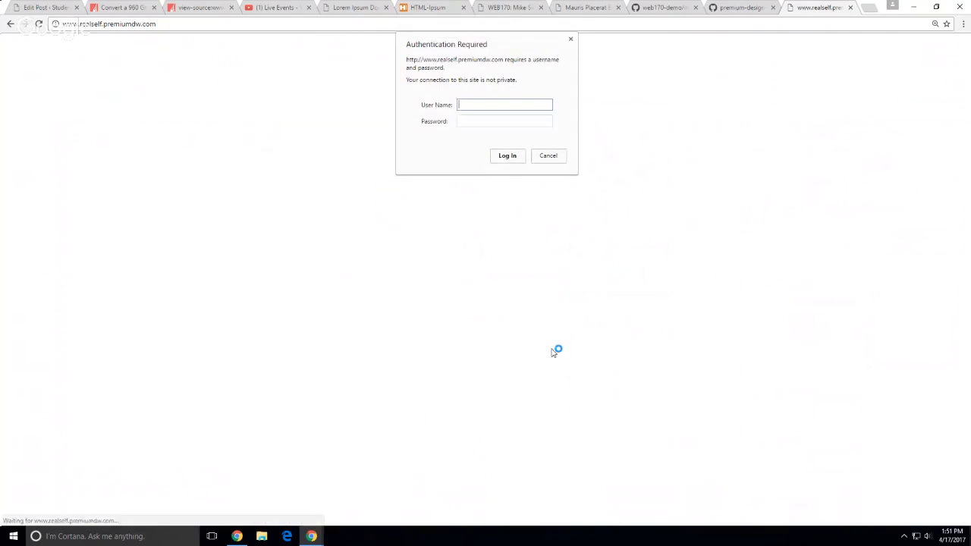
{"action": "type", "text": "msinkula"}
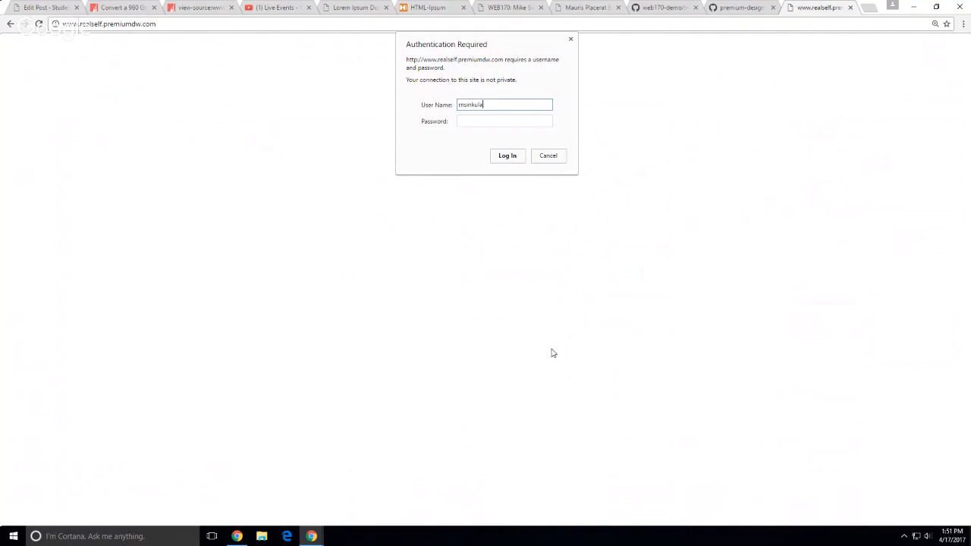
{"action": "key", "text": "Tab"}
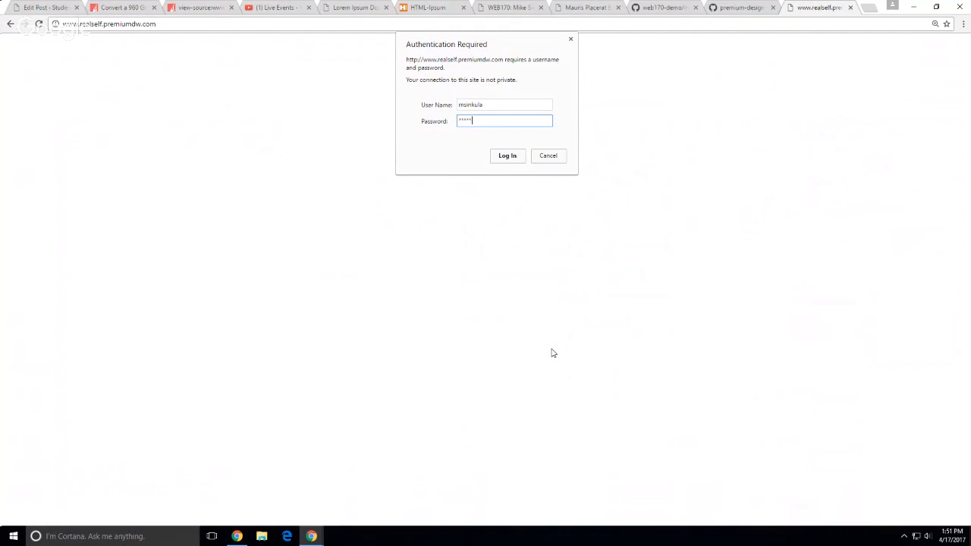
{"action": "key", "text": "Return"}
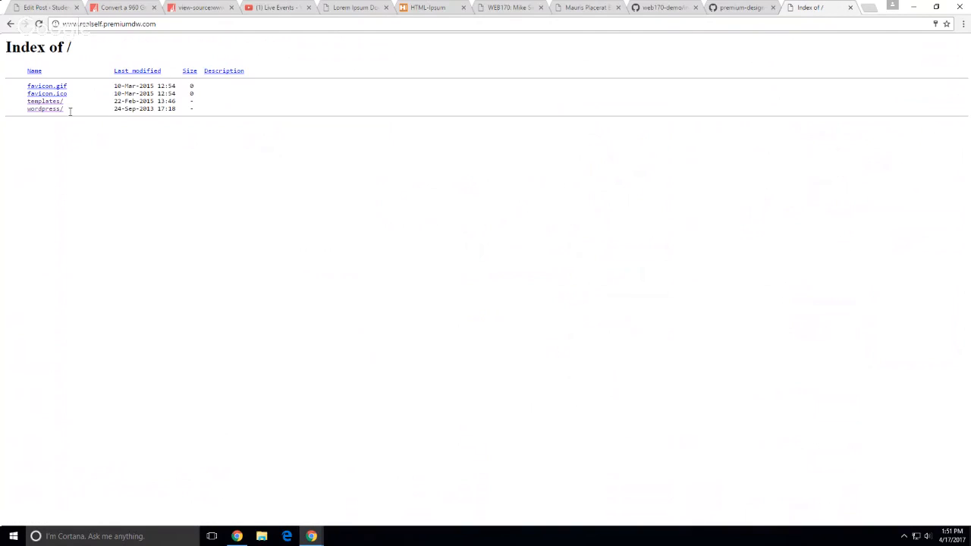
{"action": "left_click", "coordinate": [51, 109]}
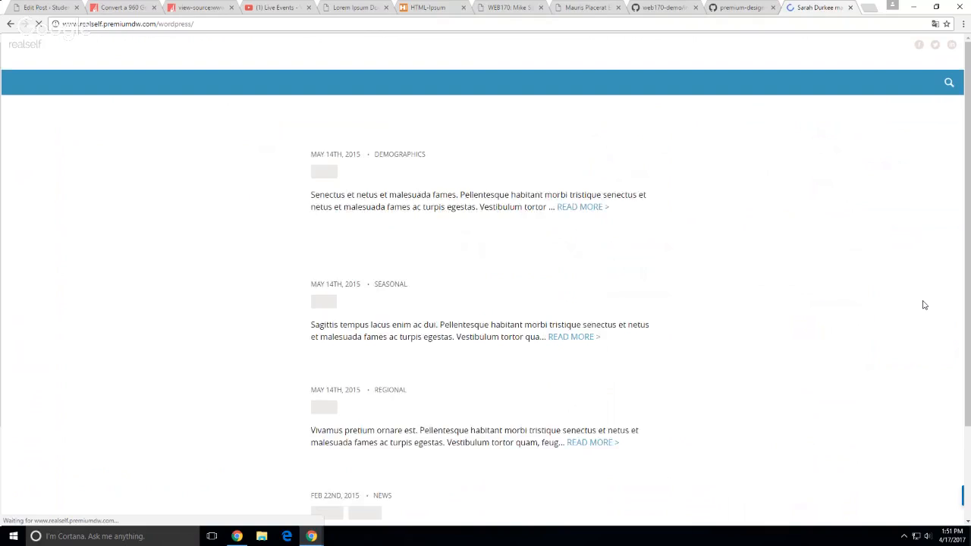
{"action": "scroll", "coordinate": [195, 349], "scroll_direction": "down", "scroll_amount": 3}
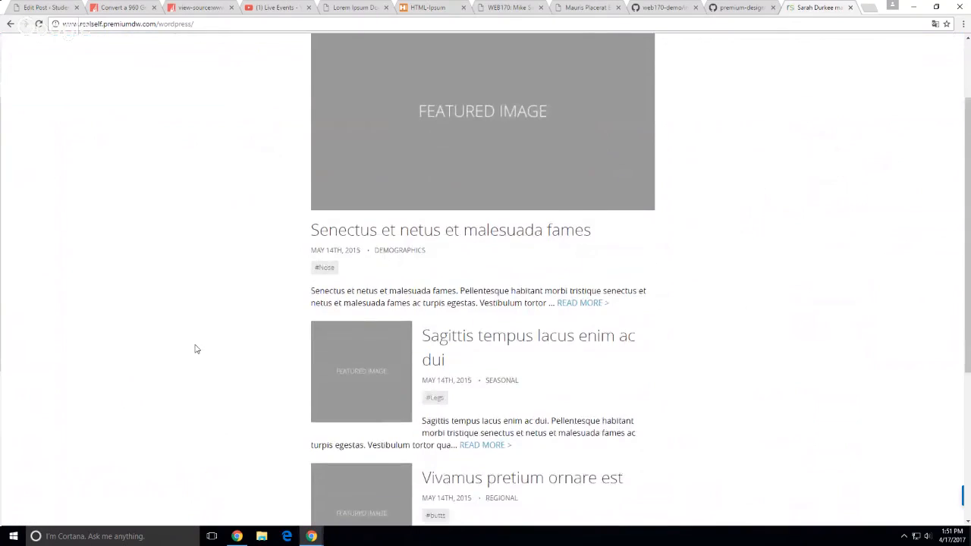
{"action": "scroll", "coordinate": [881, 307], "scroll_direction": "down", "scroll_amount": 3}
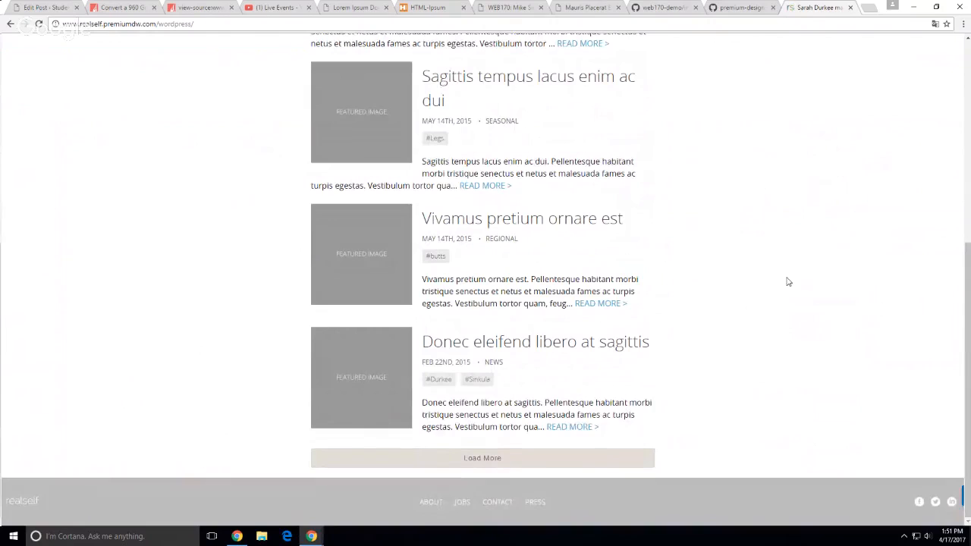
{"action": "scroll", "coordinate": [787, 281], "scroll_direction": "up", "scroll_amount": 1}
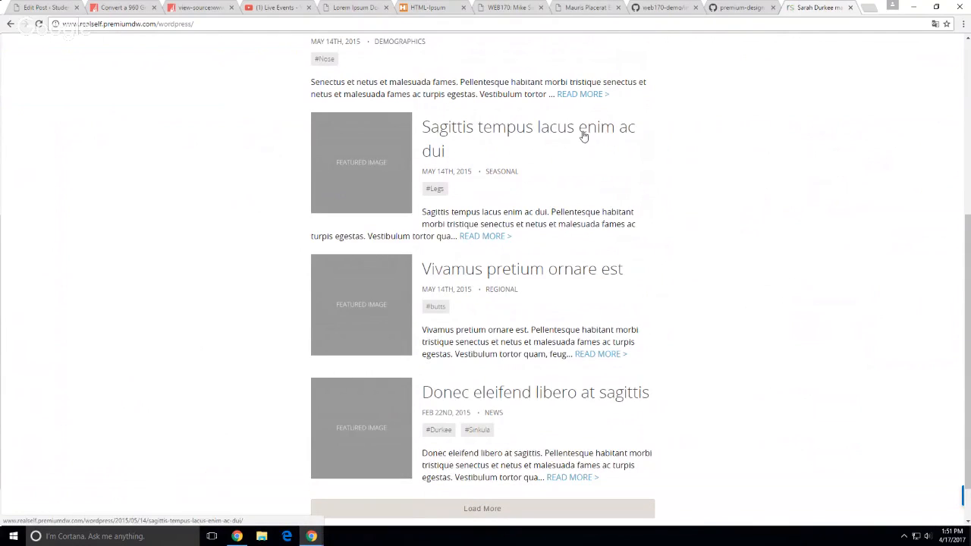
{"action": "scroll", "coordinate": [721, 278], "scroll_direction": "up", "scroll_amount": 1}
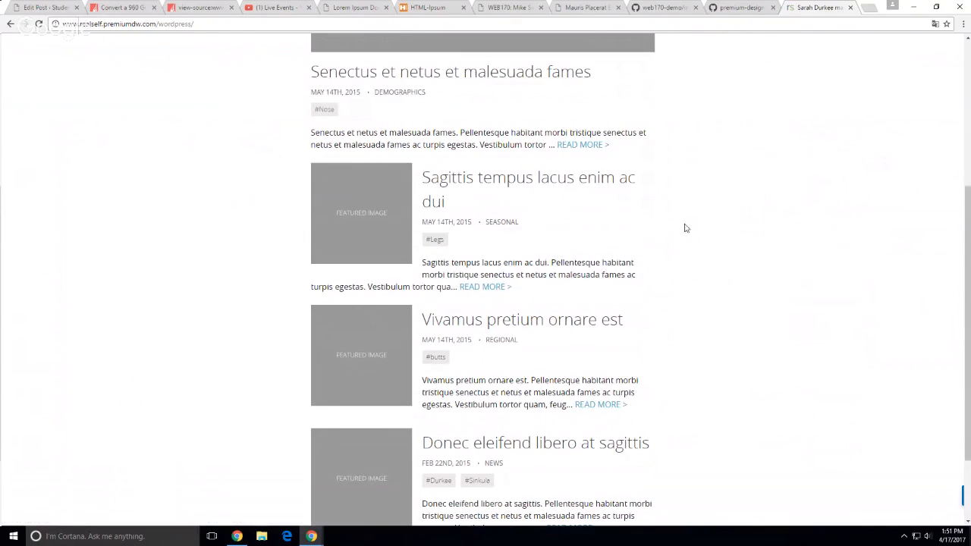
Open the 'Sagittis tempus lacus enim ac dui' post and briefly highlight its two body paragraphs
{"action": "left_click", "coordinate": [552, 188]}
{"action": "scroll", "coordinate": [179, 246], "scroll_direction": "down", "scroll_amount": 4}
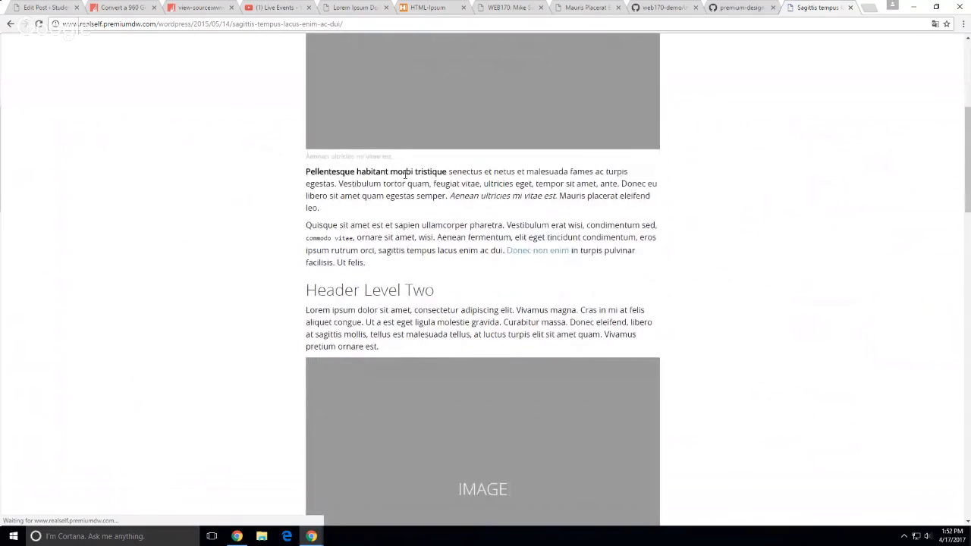
{"action": "left_click_drag", "start_coordinate": [406, 172], "coordinate": [458, 251]}
{"action": "left_click", "coordinate": [202, 251]}
{"action": "scroll", "coordinate": [202, 252], "scroll_direction": "down", "scroll_amount": 3}
{"action": "scroll", "coordinate": [202, 252], "scroll_direction": "down", "scroll_amount": 1}
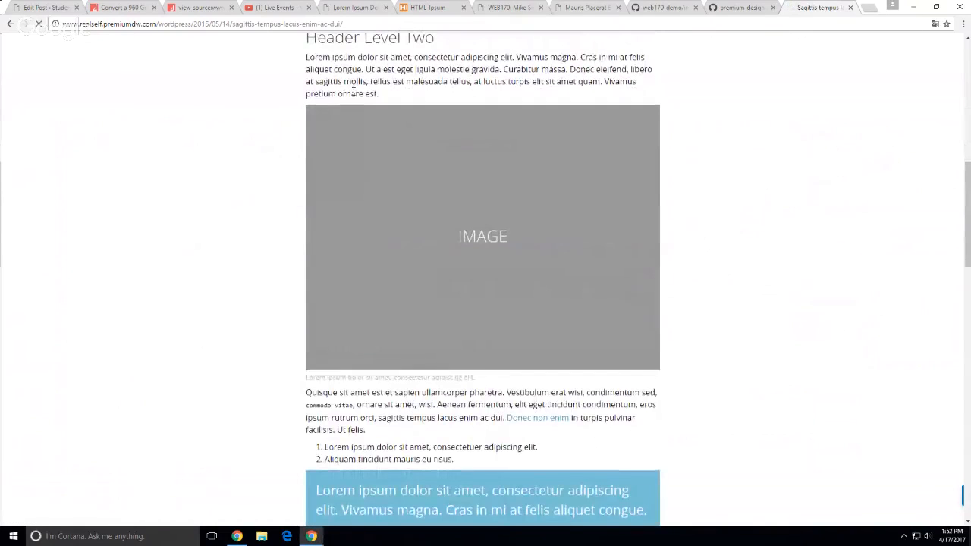
{"action": "scroll", "coordinate": [861, 334], "scroll_direction": "down", "scroll_amount": 16}
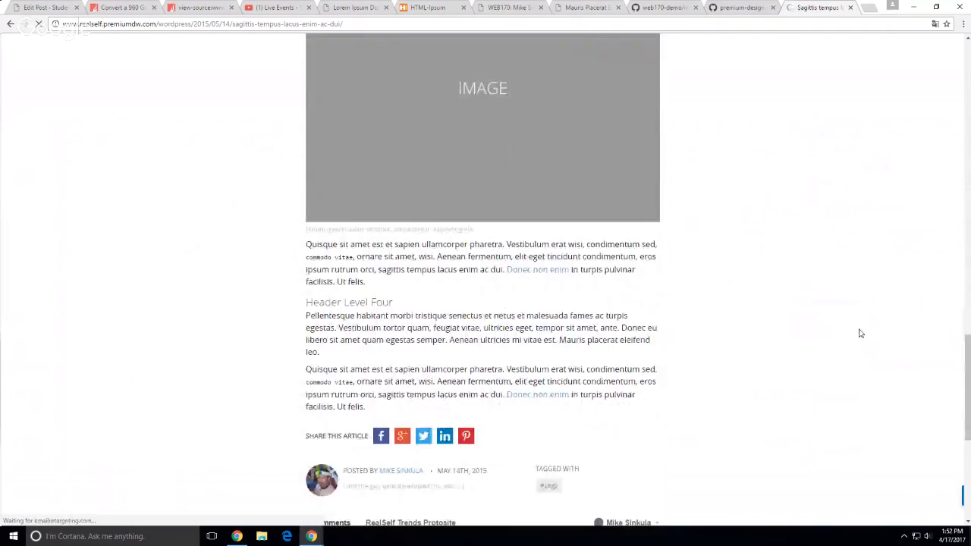
Read through the rest of the Sagittis post, then bring up the HTML-Ipsum sample markup page
{"action": "scroll", "coordinate": [858, 333], "scroll_direction": "up", "scroll_amount": 5}
{"action": "scroll", "coordinate": [858, 332], "scroll_direction": "up", "scroll_amount": 5}
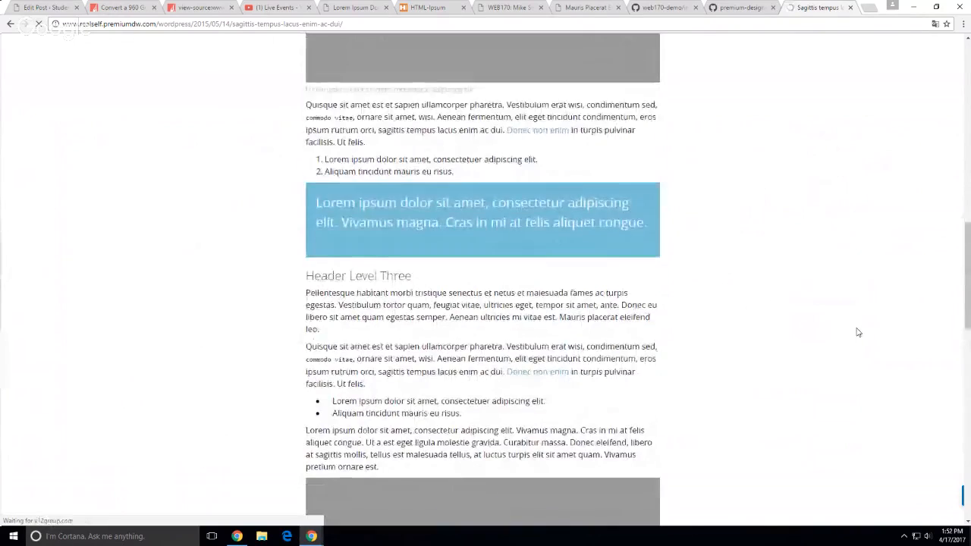
{"action": "scroll", "coordinate": [859, 332], "scroll_direction": "down", "scroll_amount": 4}
{"action": "scroll", "coordinate": [858, 333], "scroll_direction": "up", "scroll_amount": 3}
{"action": "scroll", "coordinate": [747, 224], "scroll_direction": "down", "scroll_amount": 8}
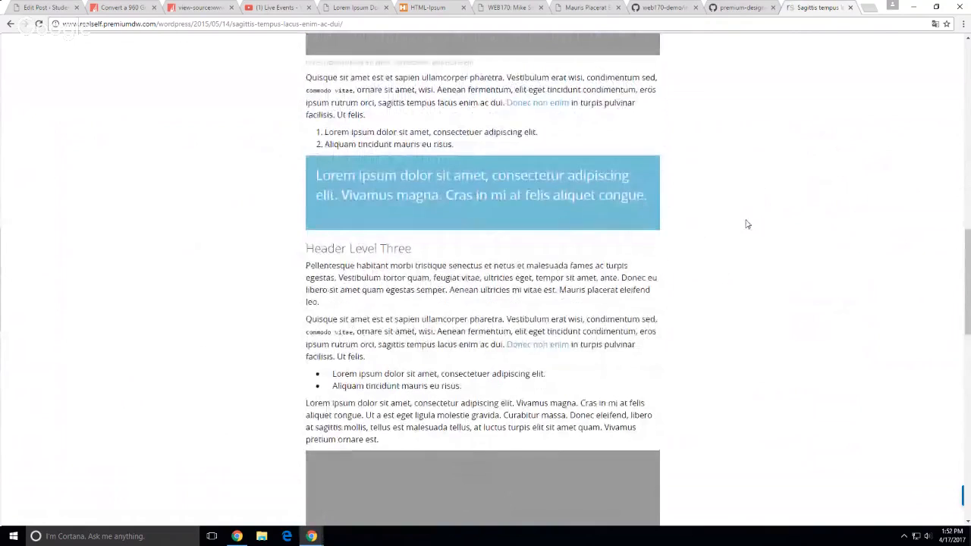
{"action": "scroll", "coordinate": [747, 224], "scroll_direction": "down", "scroll_amount": 2}
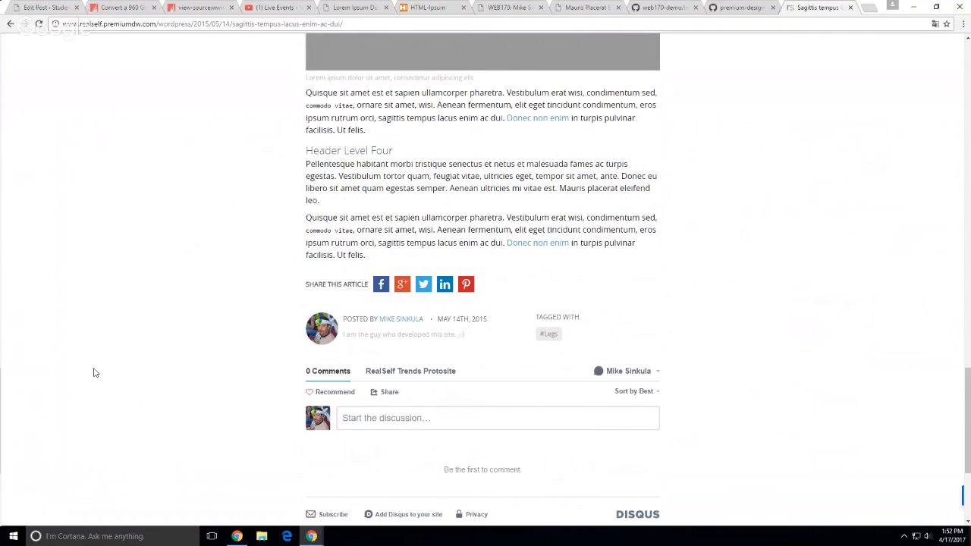
{"action": "scroll", "coordinate": [96, 373], "scroll_direction": "up", "scroll_amount": 15}
{"action": "scroll", "coordinate": [99, 378], "scroll_direction": "up", "scroll_amount": 10}
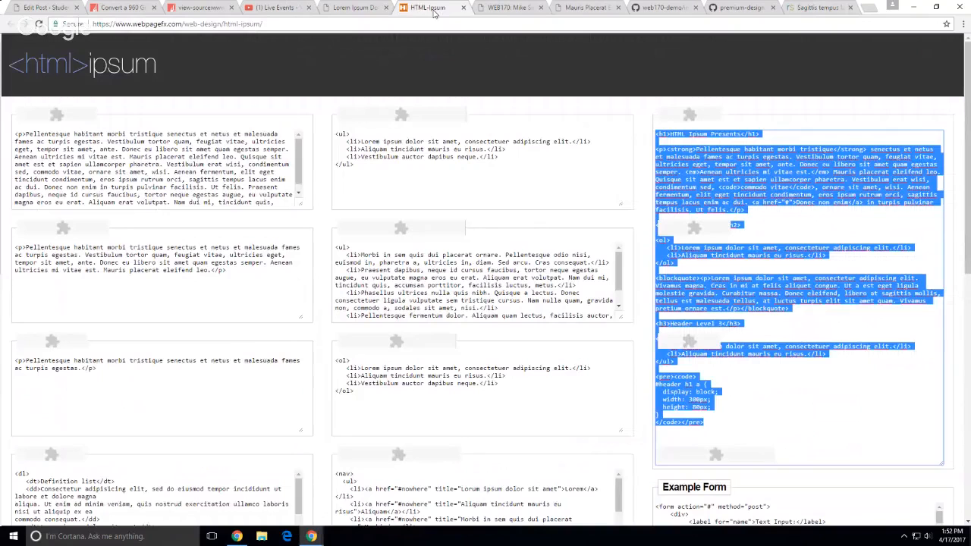
{"action": "left_click", "coordinate": [431, 8]}
{"action": "scroll", "coordinate": [450, 365], "scroll_direction": "down", "scroll_amount": 3}
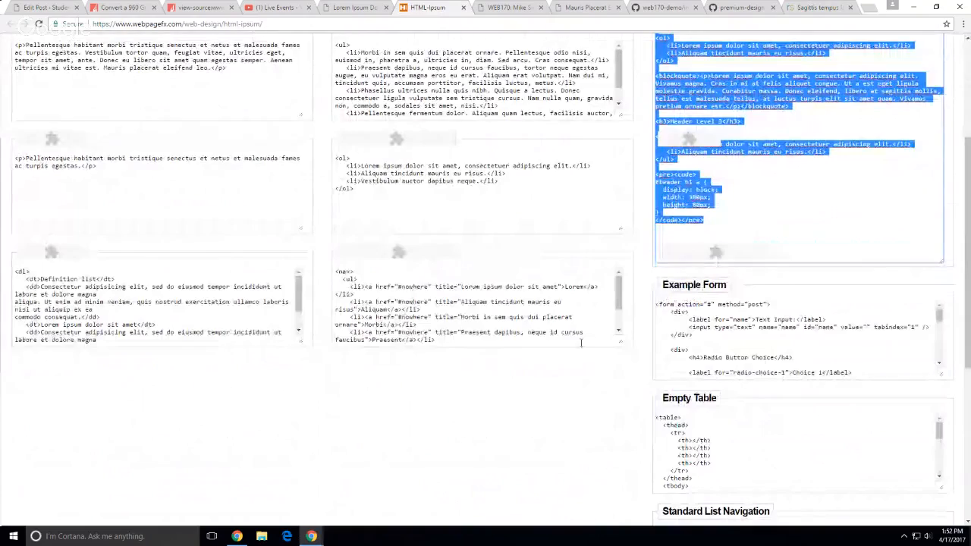
{"action": "scroll", "coordinate": [581, 343], "scroll_direction": "up", "scroll_amount": 3}
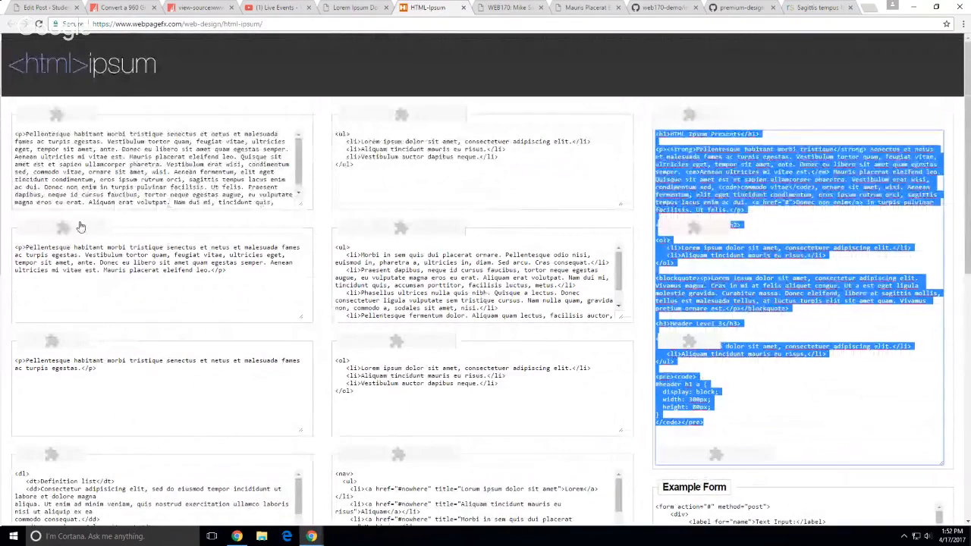
{"action": "scroll", "coordinate": [256, 313], "scroll_direction": "down", "scroll_amount": 2}
{"action": "scroll", "coordinate": [304, 265], "scroll_direction": "up", "scroll_amount": 2}
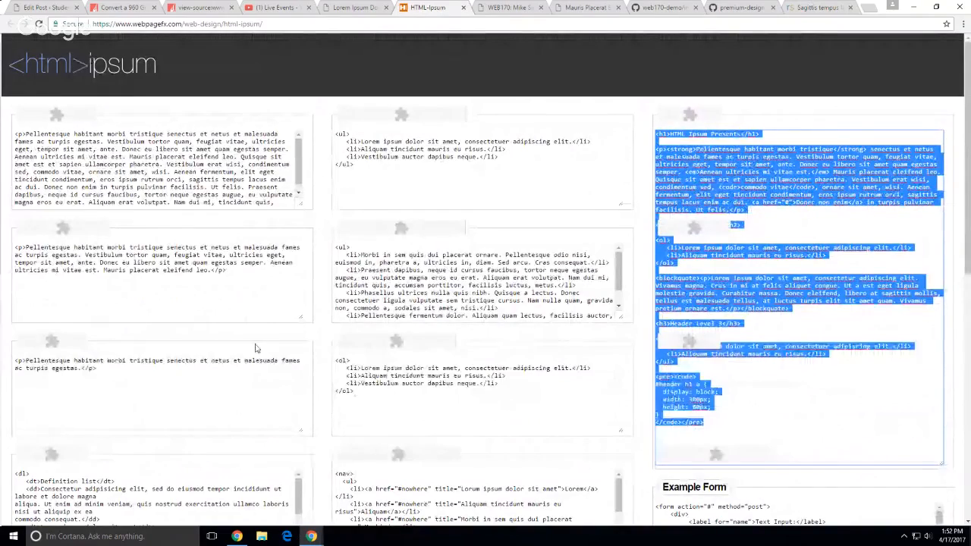
{"action": "scroll", "coordinate": [238, 357], "scroll_direction": "down", "scroll_amount": 4}
{"action": "left_click", "coordinate": [236, 419]}
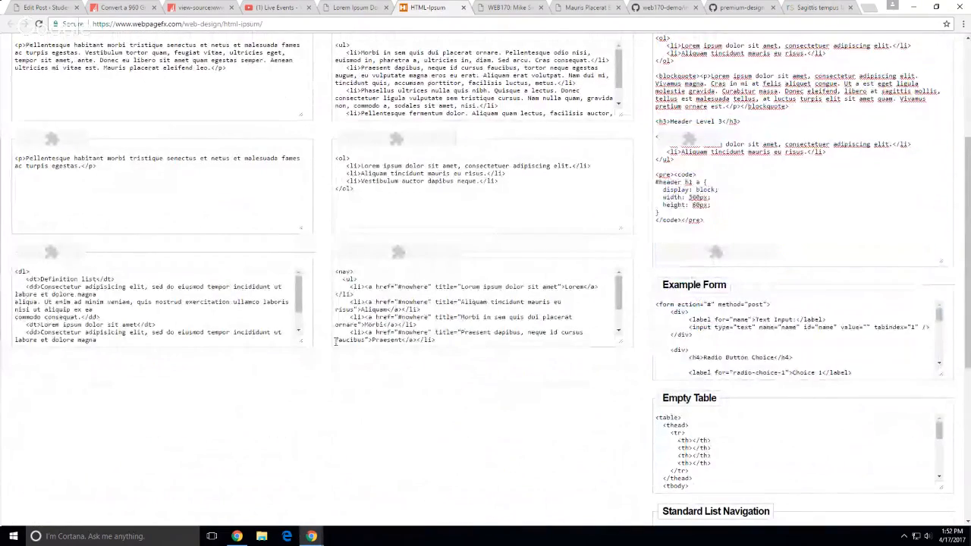
{"action": "scroll", "coordinate": [545, 386], "scroll_direction": "up", "scroll_amount": 4}
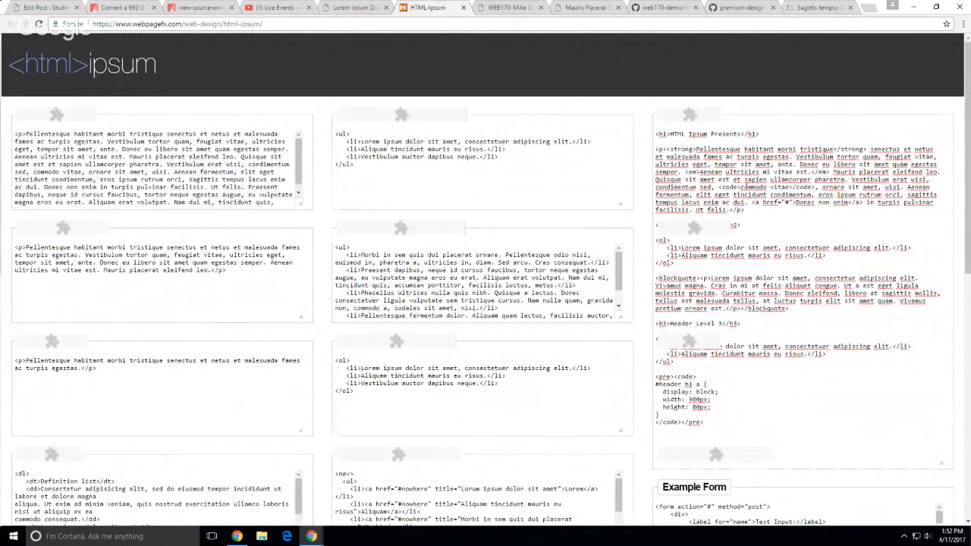
{"action": "left_click_drag", "start_coordinate": [705, 423], "coordinate": [759, 133]}
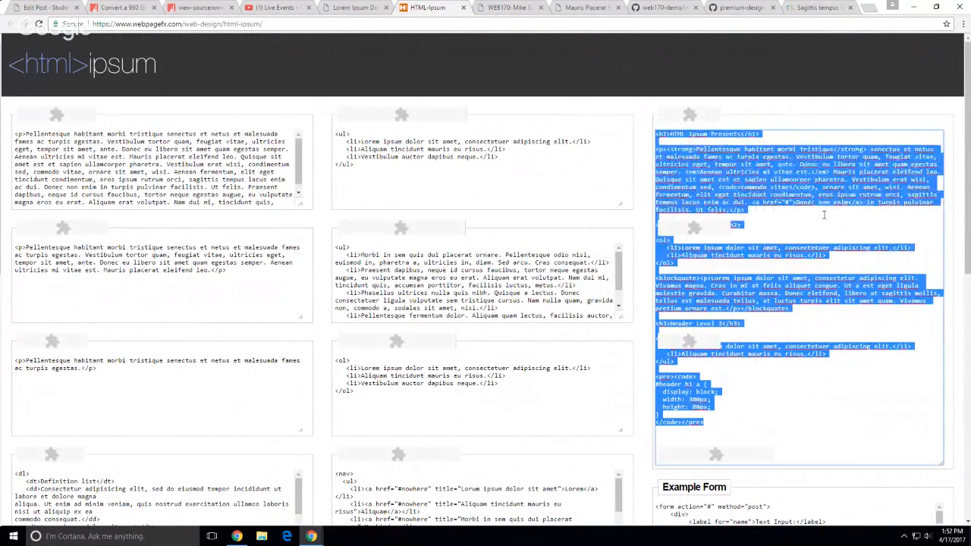
{"action": "left_click", "coordinate": [844, 372]}
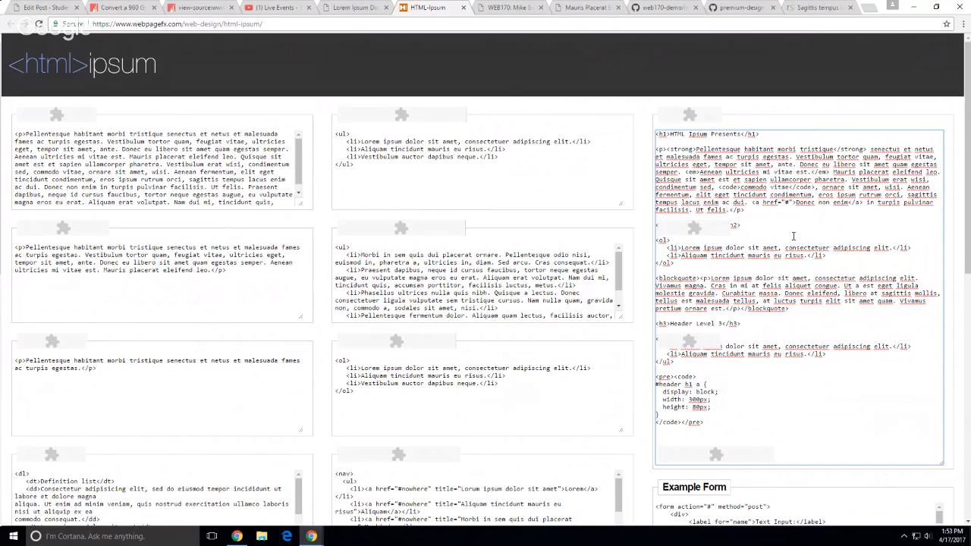
Go from the Lorem Ipsum Dolor Sit Amet demo post to the demo site's home page
{"action": "left_click", "coordinate": [46, 7]}
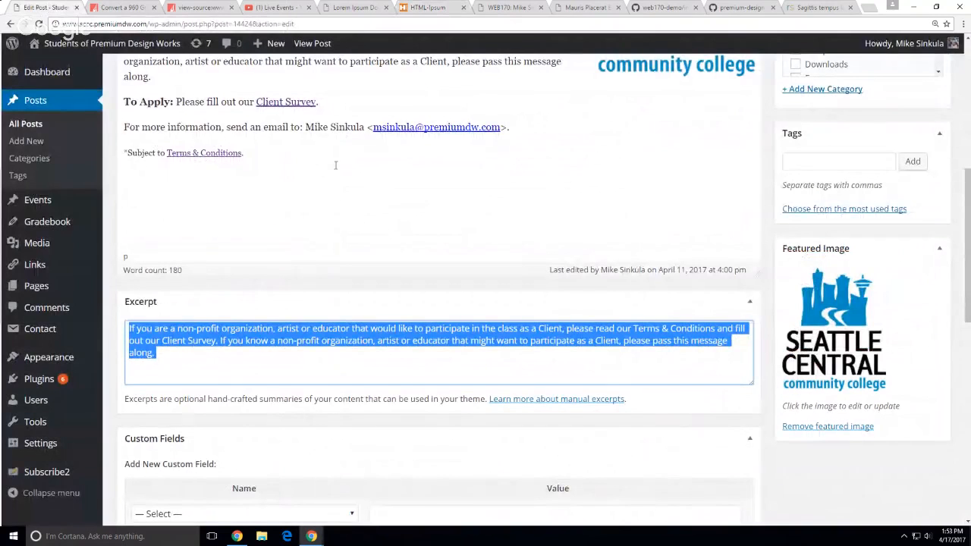
{"action": "left_click", "coordinate": [353, 7]}
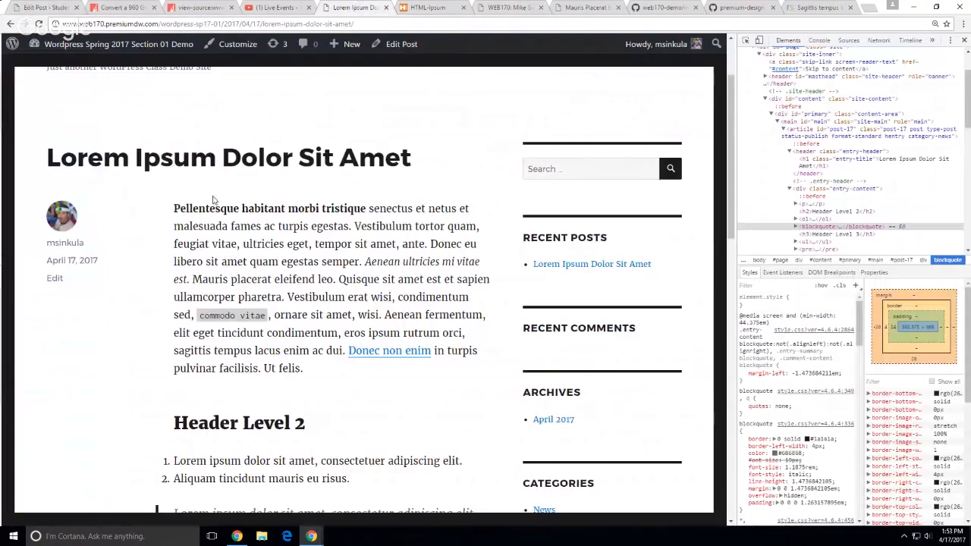
{"action": "scroll", "coordinate": [324, 290], "scroll_direction": "down", "scroll_amount": 7}
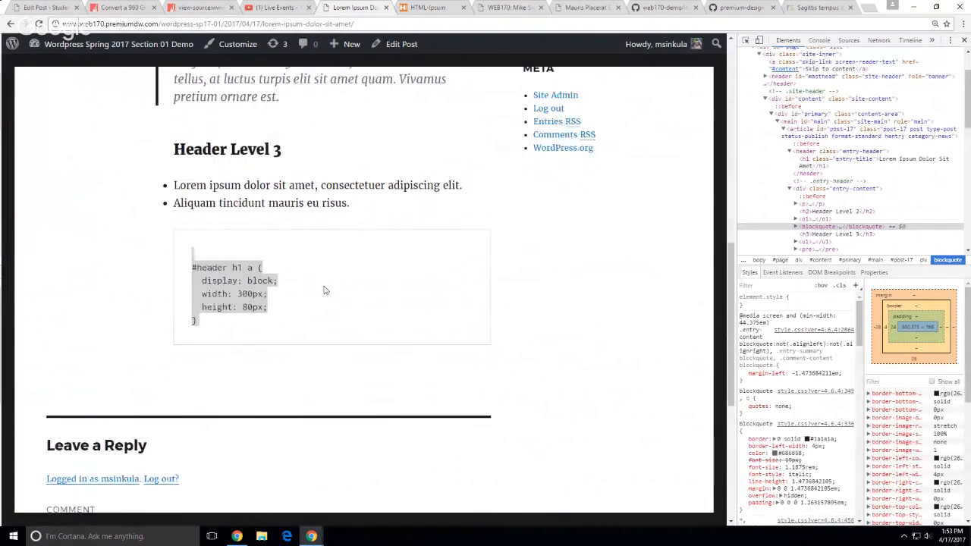
{"action": "scroll", "coordinate": [325, 290], "scroll_direction": "up", "scroll_amount": 8}
{"action": "left_click", "coordinate": [217, 155]}
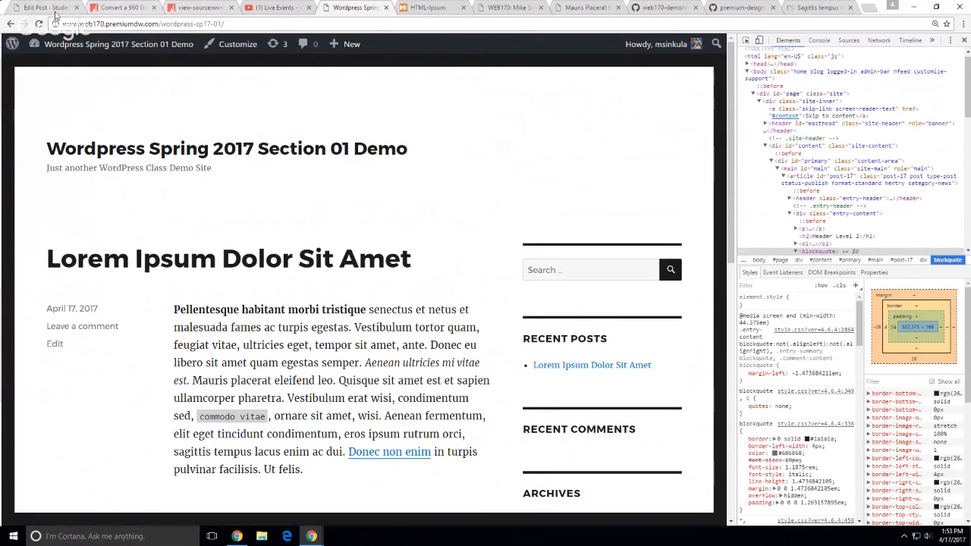
Check the Edit Post and page-source tabs, close the source view, and return to the 960 Grid article
{"action": "left_click", "coordinate": [57, 10]}
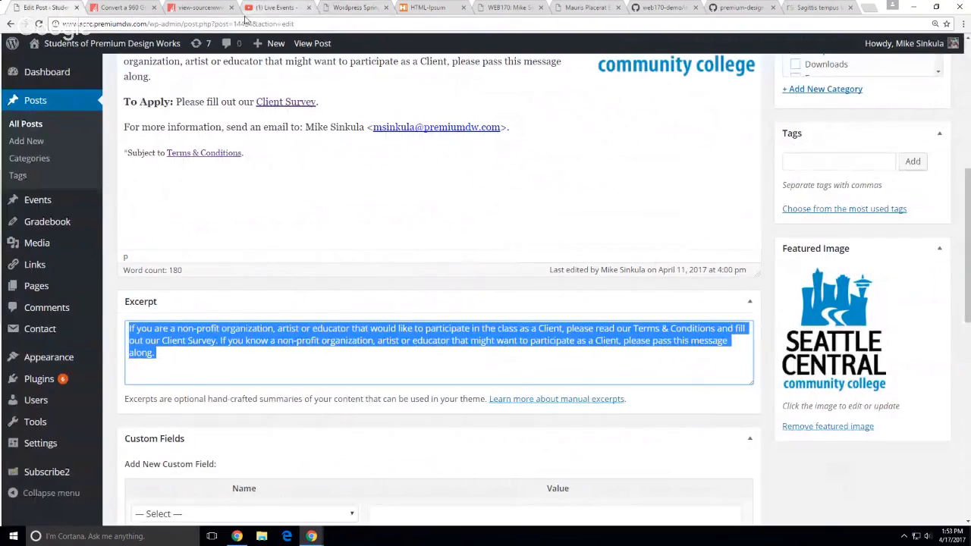
{"action": "left_click", "coordinate": [202, 11]}
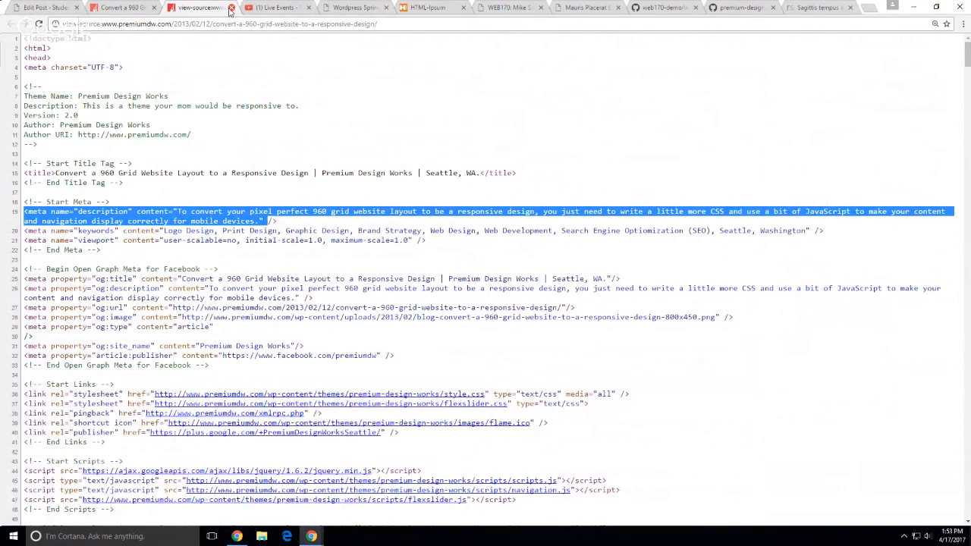
{"action": "left_click", "coordinate": [230, 9]}
{"action": "key", "text": "ctrl+shift+Tab"}
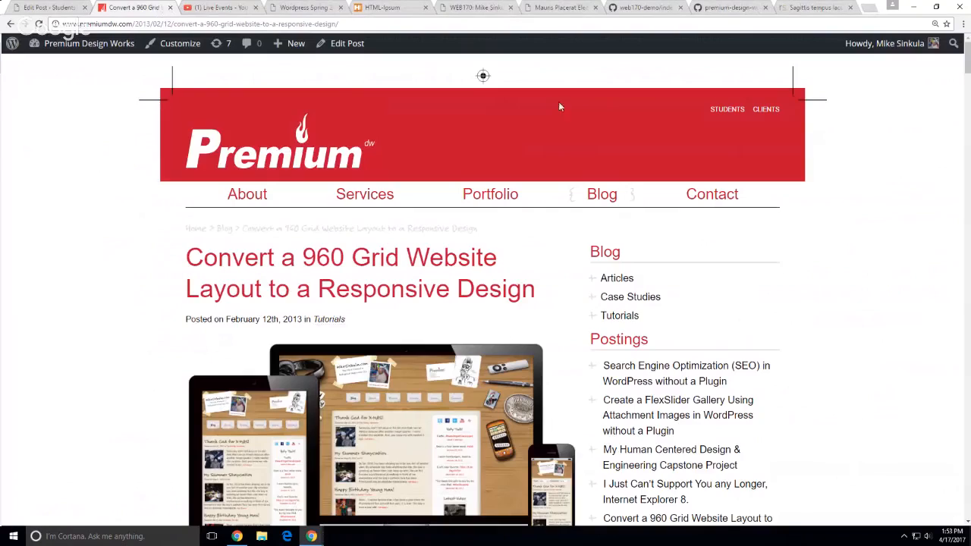
Go through sccc.premiumdw.com's WEB170 Syllabus to the 'Creating Content with WordPress' lecture
{"action": "left_click", "coordinate": [727, 110]}
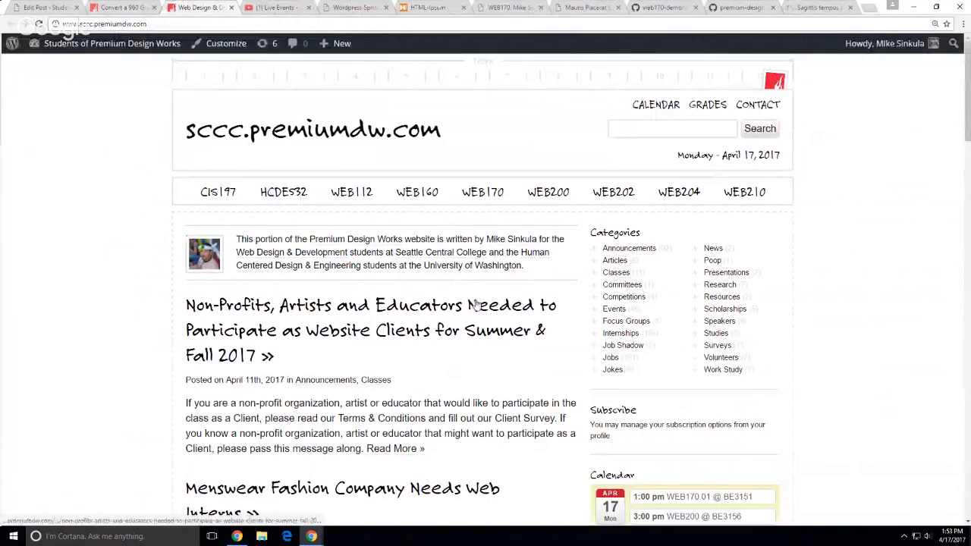
{"action": "left_click", "coordinate": [475, 192]}
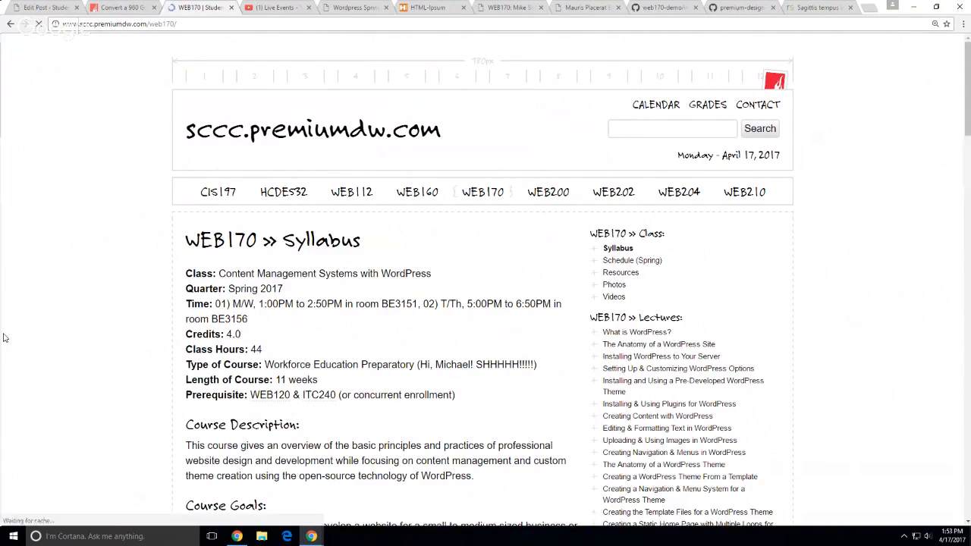
{"action": "scroll", "coordinate": [35, 331], "scroll_direction": "down", "scroll_amount": 1}
{"action": "scroll", "coordinate": [94, 313], "scroll_direction": "down", "scroll_amount": 1}
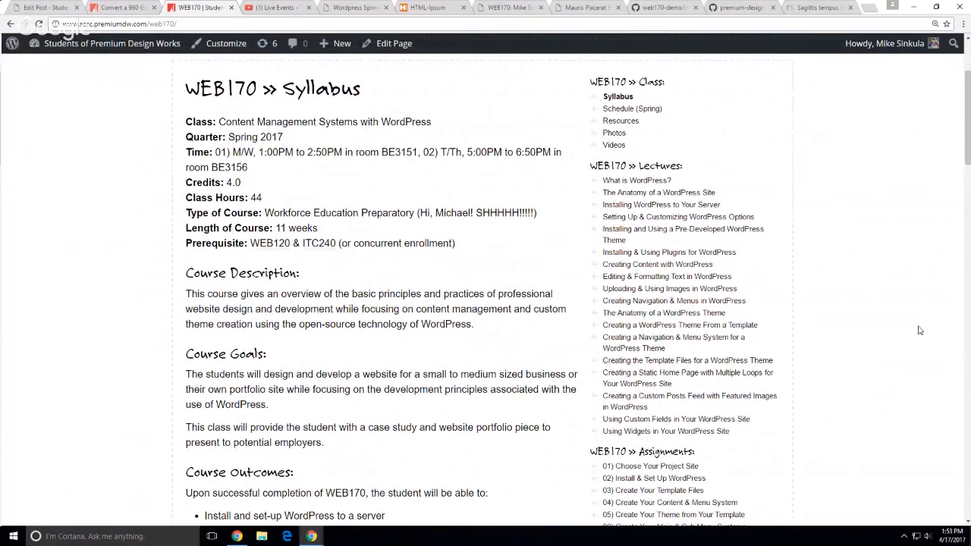
{"action": "scroll", "coordinate": [920, 330], "scroll_direction": "down", "scroll_amount": 2}
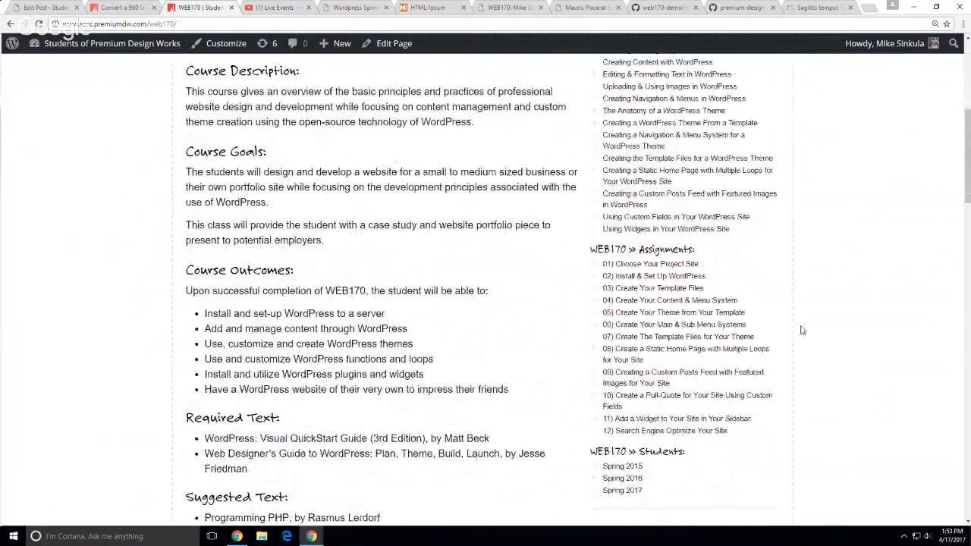
{"action": "scroll", "coordinate": [797, 311], "scroll_direction": "up", "scroll_amount": 2}
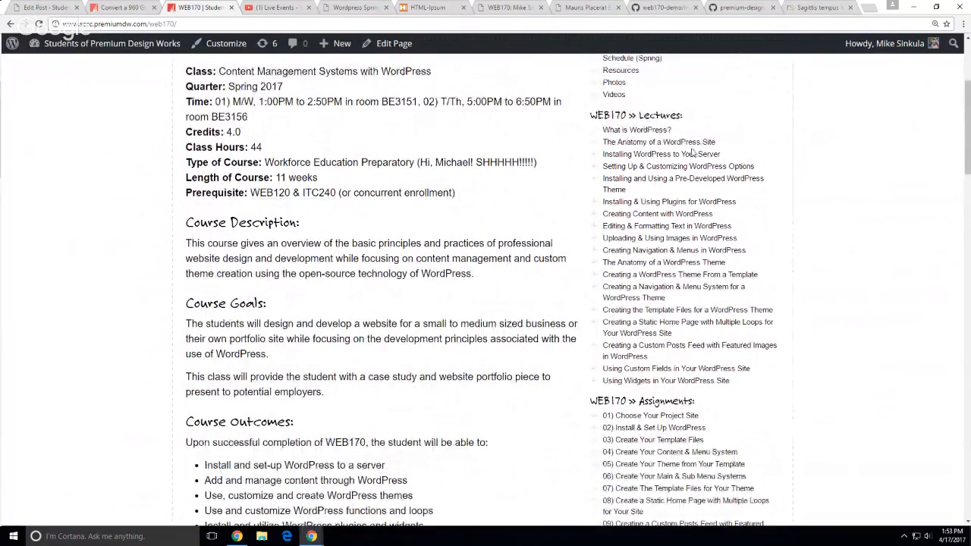
{"action": "left_click", "coordinate": [658, 214]}
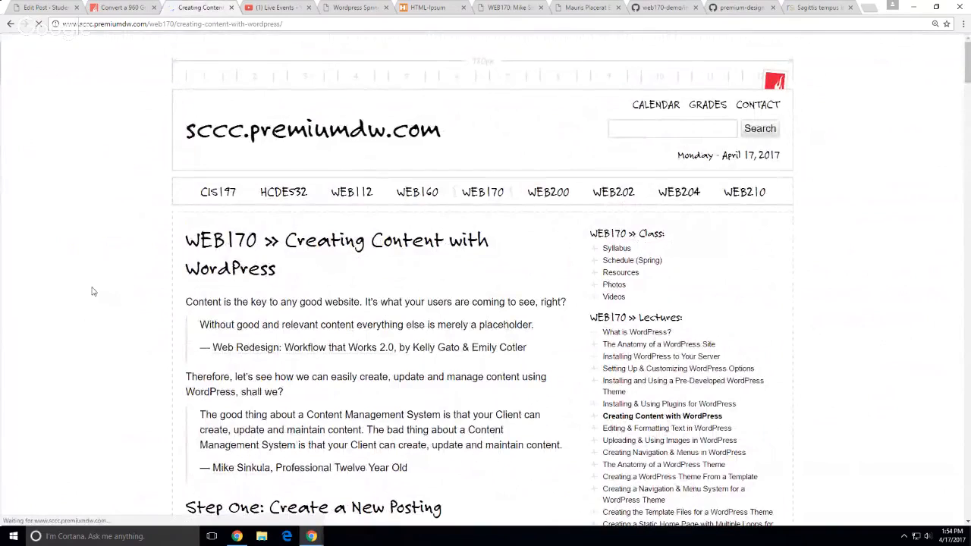
Open the Codex 'Posts - Make some content' article from the lecture, then return to the lecture
{"action": "scroll", "coordinate": [88, 279], "scroll_direction": "down", "scroll_amount": 2}
{"action": "scroll", "coordinate": [114, 243], "scroll_direction": "down", "scroll_amount": 2}
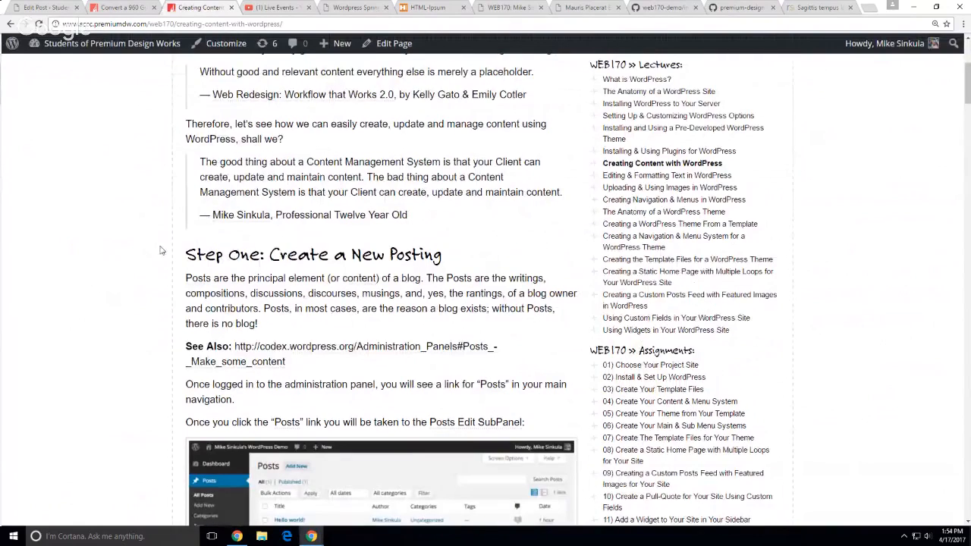
{"action": "scroll", "coordinate": [160, 250], "scroll_direction": "down", "scroll_amount": 2}
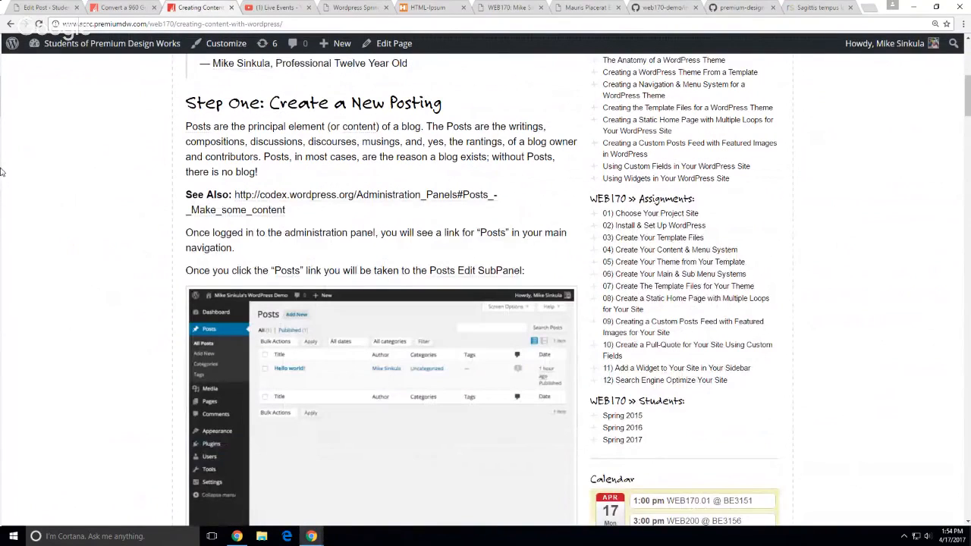
{"action": "scroll", "coordinate": [2, 171], "scroll_direction": "down", "scroll_amount": 1}
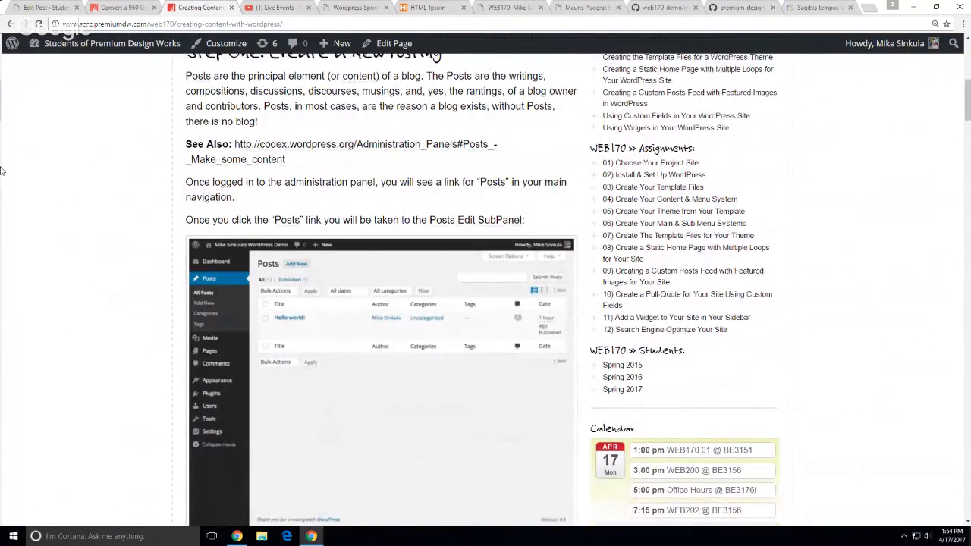
{"action": "left_click", "coordinate": [262, 152]}
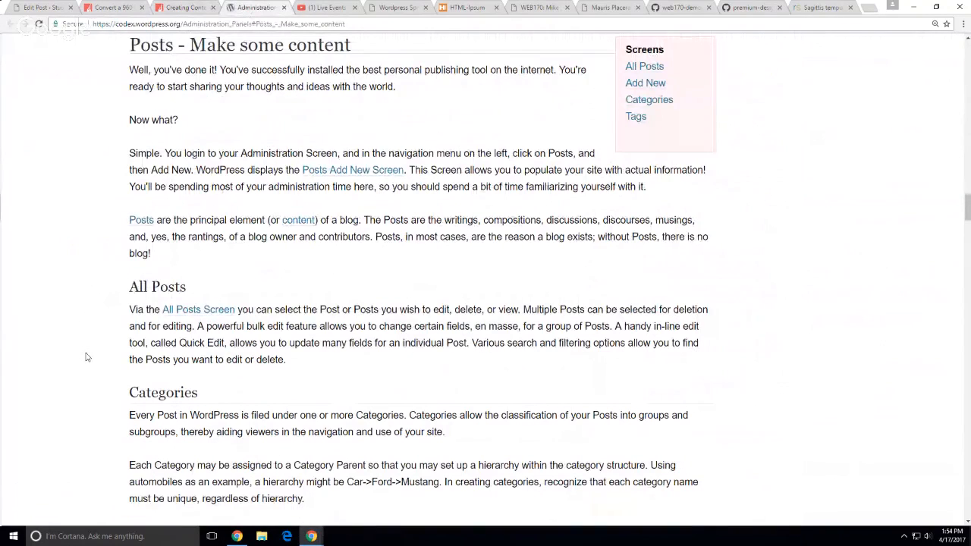
{"action": "left_click", "coordinate": [182, 7]}
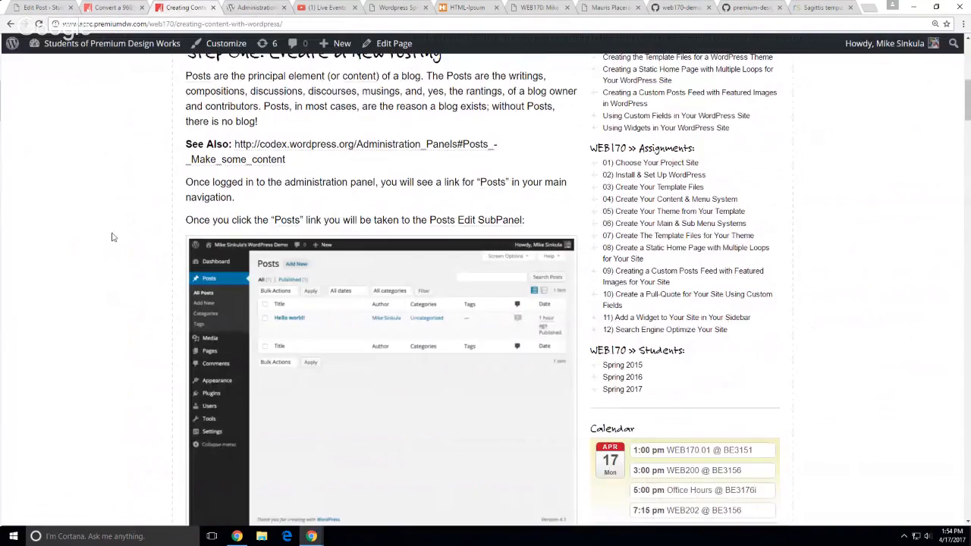
Open the Posts Edit SubPanel Codex page from the screenshot, look it over, and close it
{"action": "scroll", "coordinate": [111, 238], "scroll_direction": "down", "scroll_amount": 1}
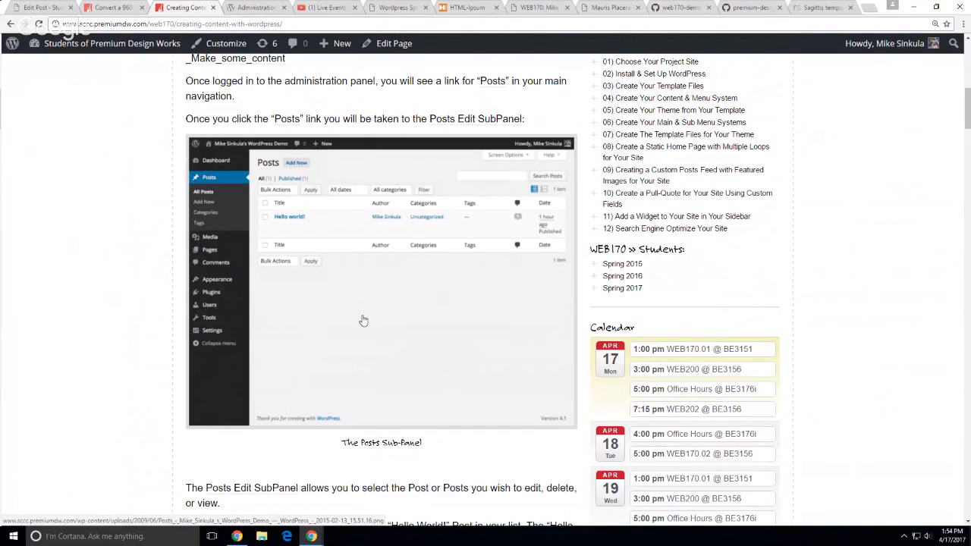
{"action": "middle_click", "coordinate": [494, 120]}
{"action": "left_click", "coordinate": [292, 8]}
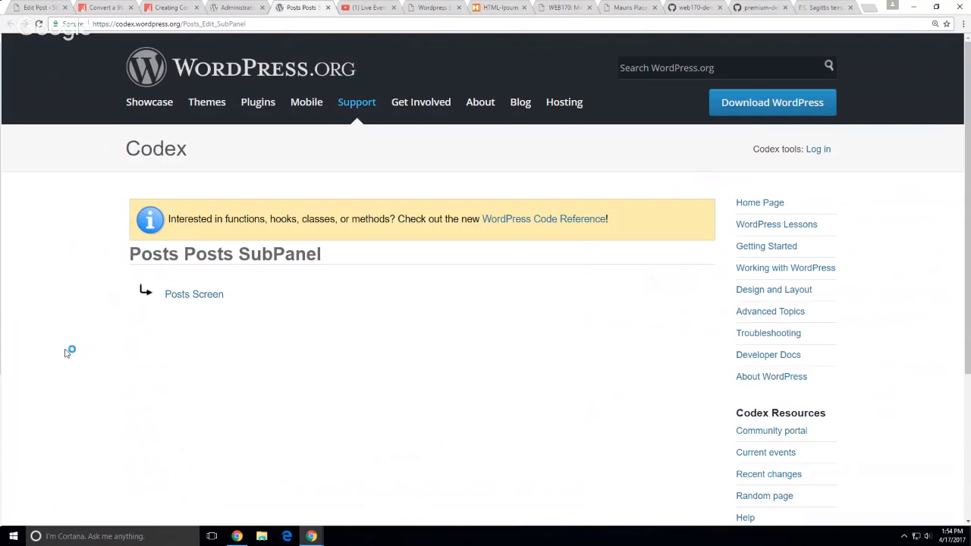
{"action": "scroll", "coordinate": [66, 348], "scroll_direction": "down", "scroll_amount": 2}
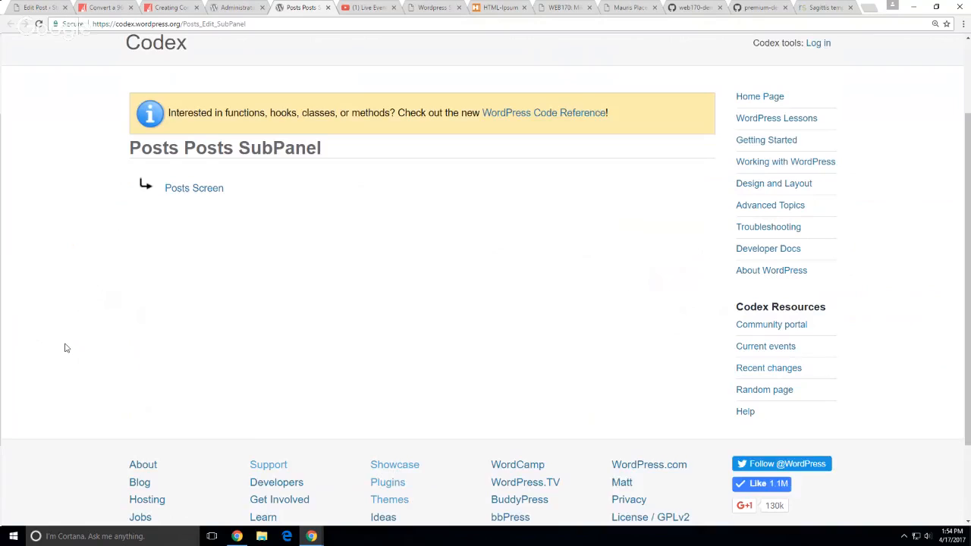
{"action": "scroll", "coordinate": [66, 347], "scroll_direction": "up", "scroll_amount": 1}
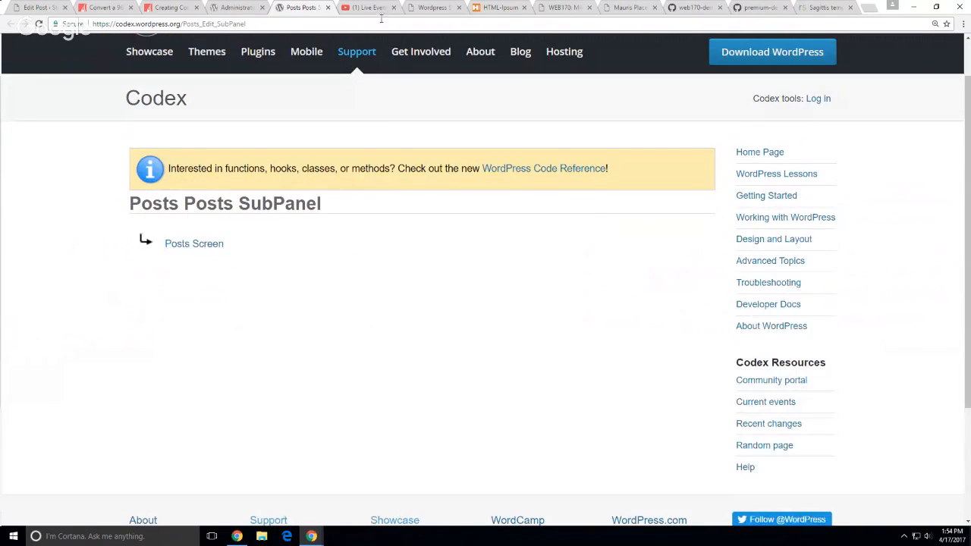
{"action": "left_click", "coordinate": [327, 8]}
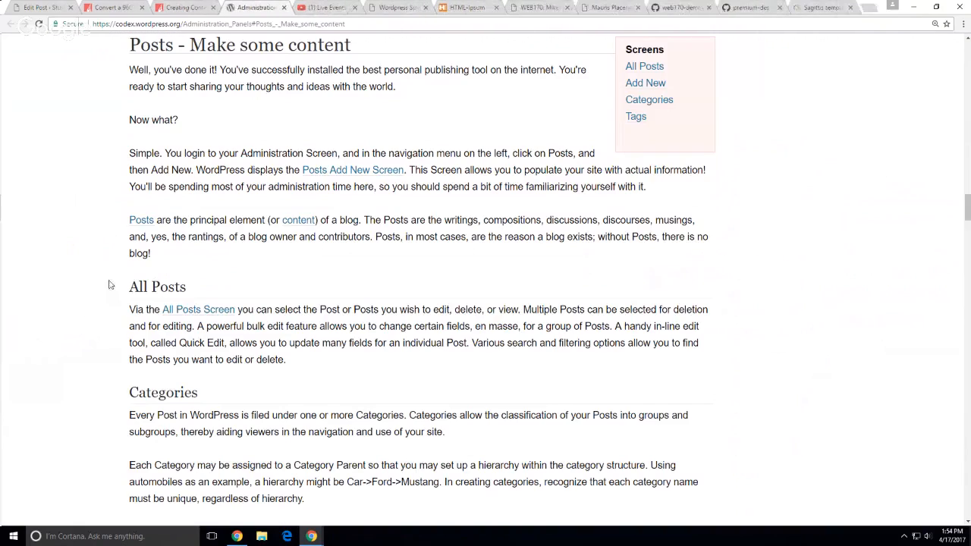
{"action": "left_click", "coordinate": [196, 9]}
Read the rest of the lecture, then return to 'Step One: Create a New Posting'
{"action": "scroll", "coordinate": [80, 271], "scroll_direction": "down", "scroll_amount": 6}
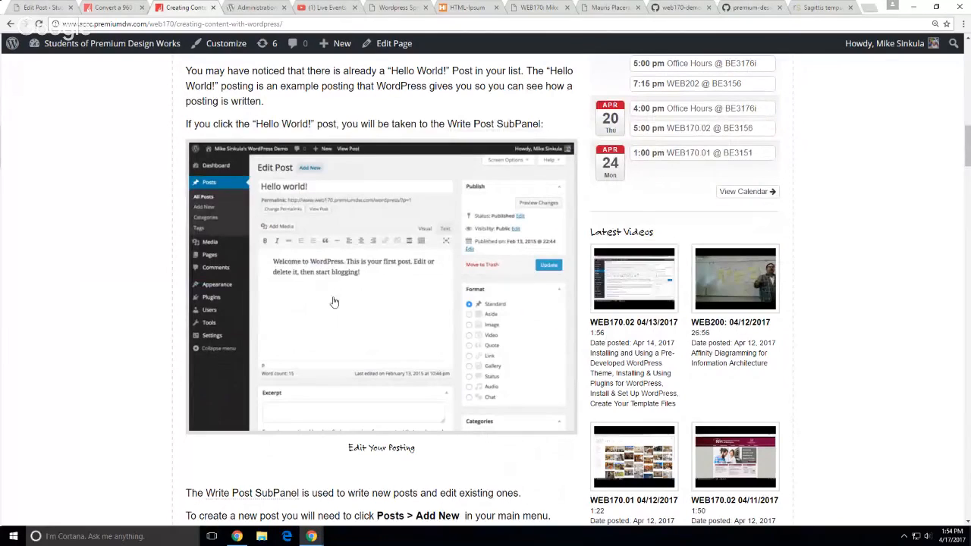
{"action": "scroll", "coordinate": [110, 306], "scroll_direction": "down", "scroll_amount": 1}
{"action": "scroll", "coordinate": [110, 306], "scroll_direction": "down", "scroll_amount": 5}
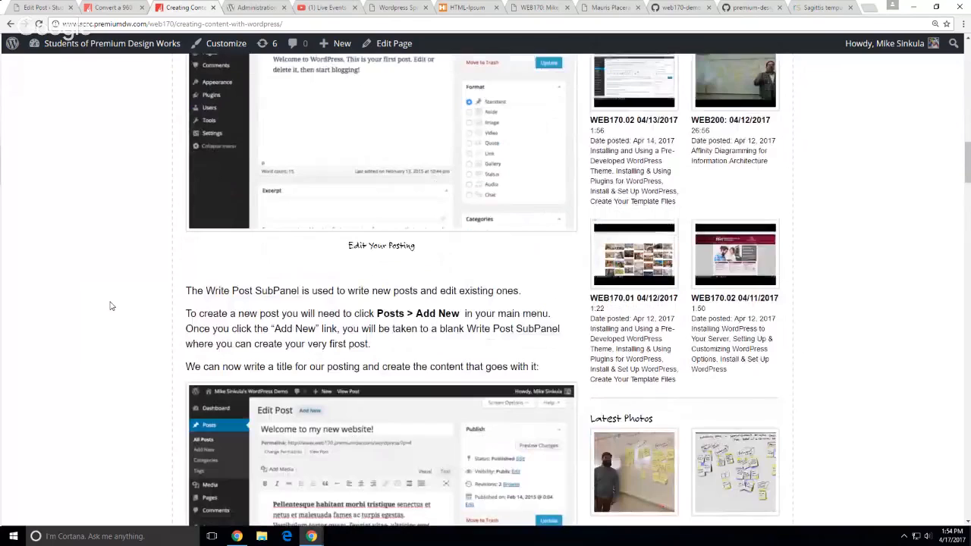
{"action": "scroll", "coordinate": [110, 306], "scroll_direction": "down", "scroll_amount": 1}
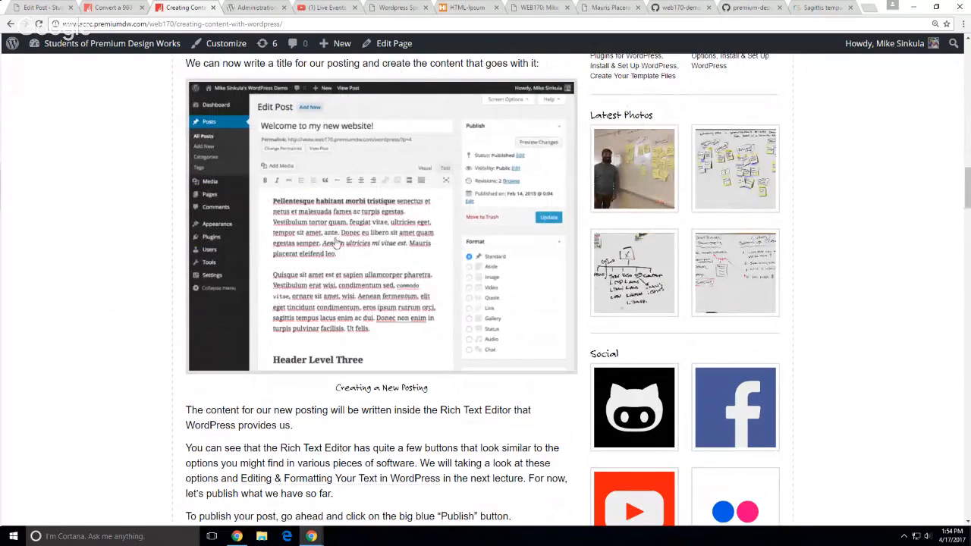
{"action": "scroll", "coordinate": [99, 261], "scroll_direction": "down", "scroll_amount": 2}
{"action": "scroll", "coordinate": [98, 262], "scroll_direction": "down", "scroll_amount": 6}
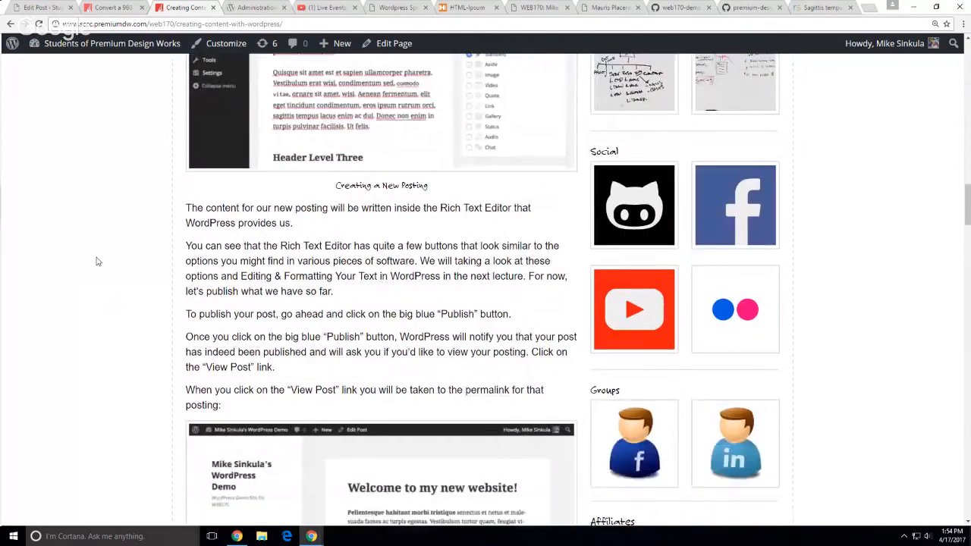
{"action": "scroll", "coordinate": [81, 274], "scroll_direction": "down", "scroll_amount": 5}
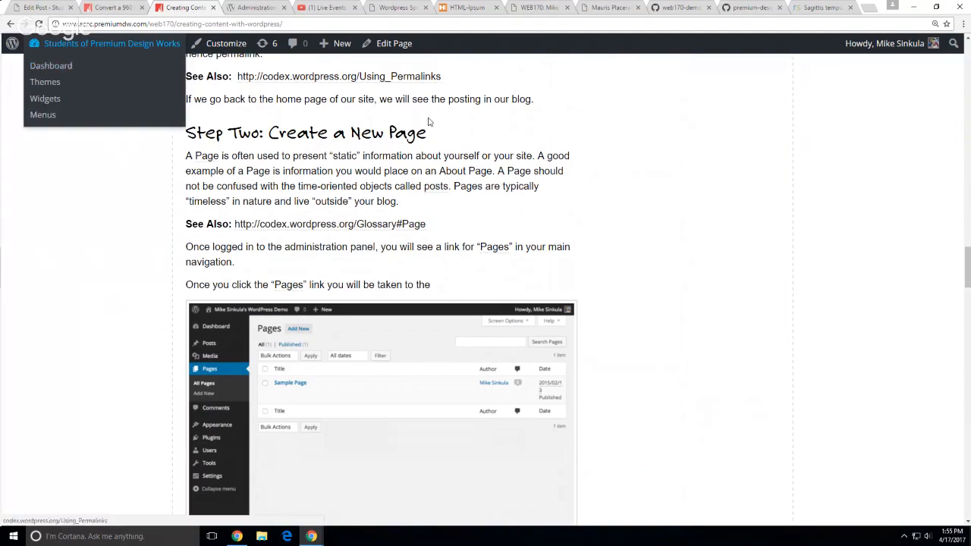
{"action": "scroll", "coordinate": [751, 300], "scroll_direction": "up", "scroll_amount": 4}
{"action": "scroll", "coordinate": [842, 302], "scroll_direction": "up", "scroll_amount": 15}
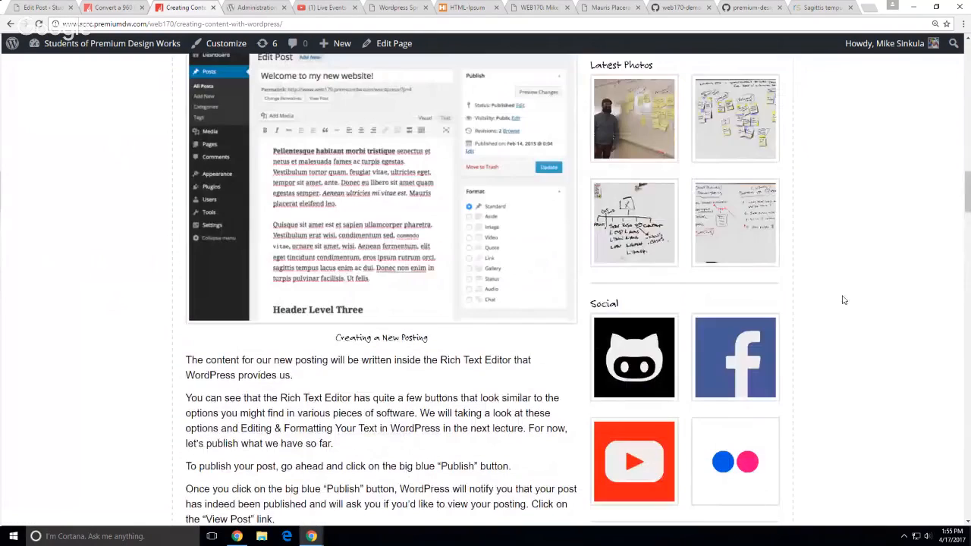
{"action": "scroll", "coordinate": [841, 304], "scroll_direction": "up", "scroll_amount": 9}
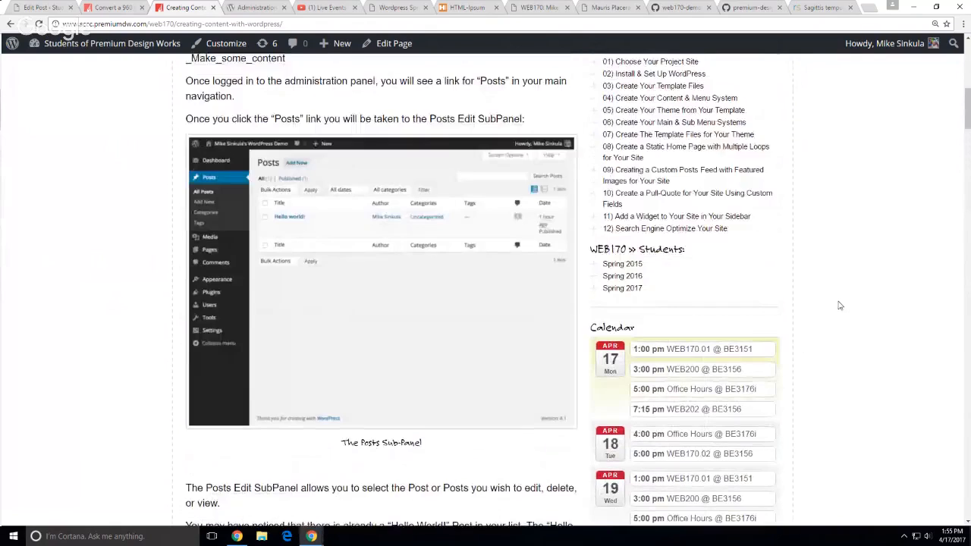
{"action": "scroll", "coordinate": [764, 339], "scroll_direction": "up", "scroll_amount": 1}
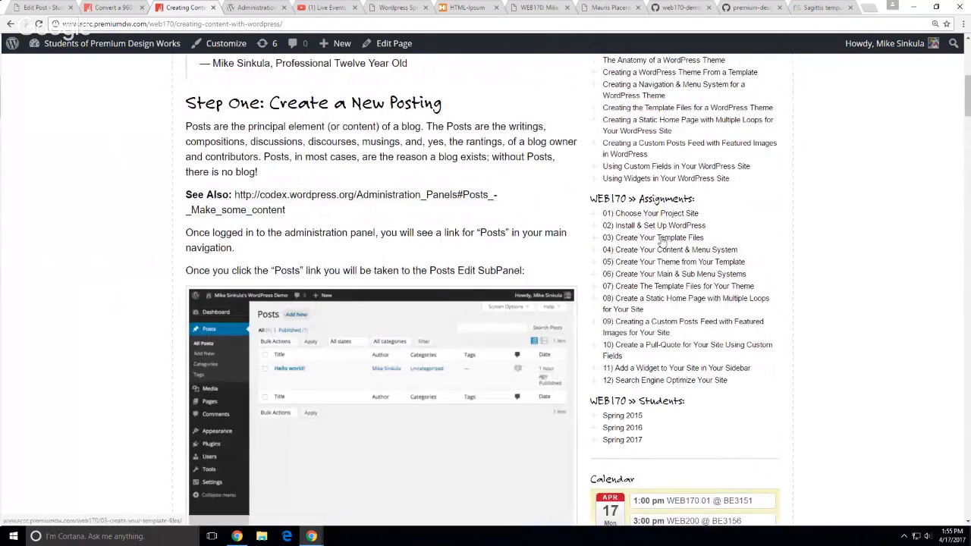
Open the '04) Create Your Content & Menu System' assignment in a new tab and read it
{"action": "middle_click", "coordinate": [713, 254]}
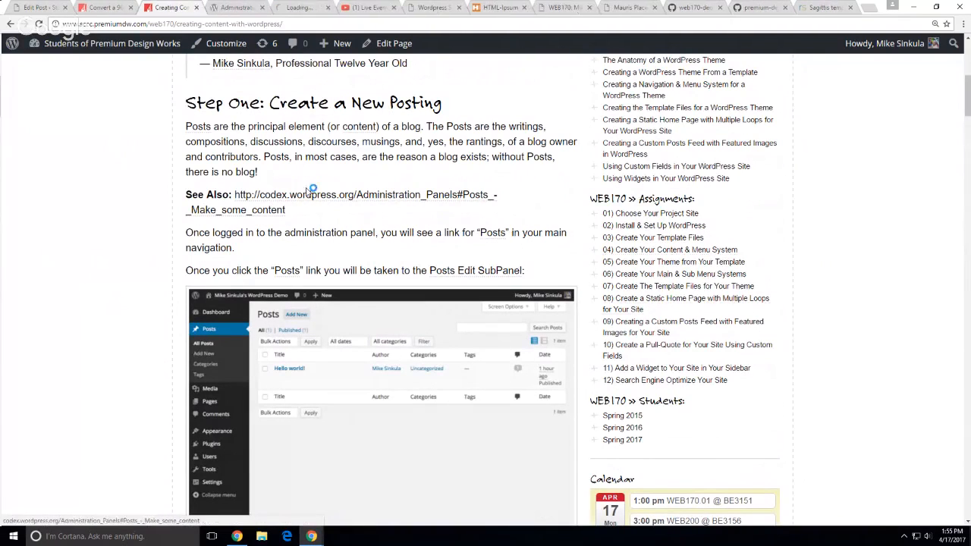
{"action": "left_click", "coordinate": [292, 9]}
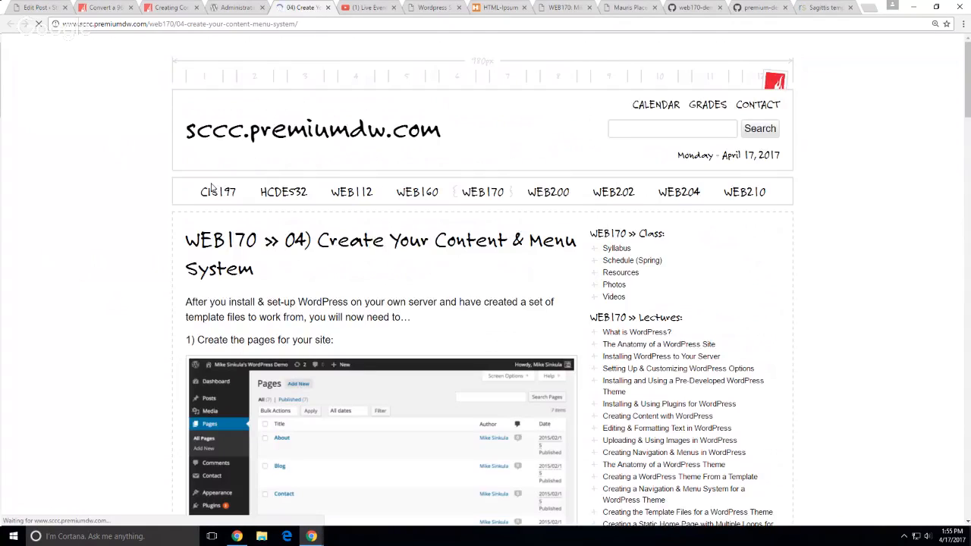
{"action": "scroll", "coordinate": [125, 235], "scroll_direction": "down", "scroll_amount": 3}
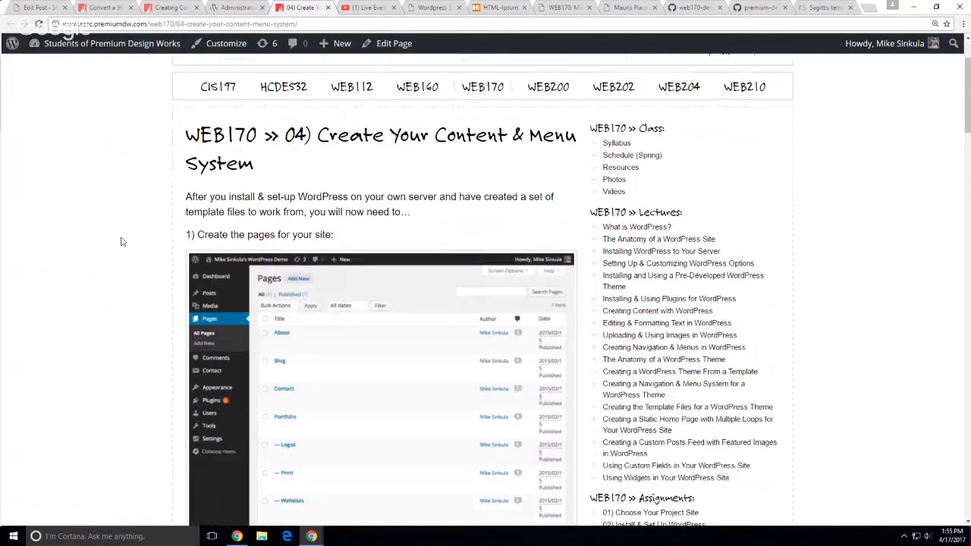
{"action": "scroll", "coordinate": [79, 244], "scroll_direction": "down", "scroll_amount": 1}
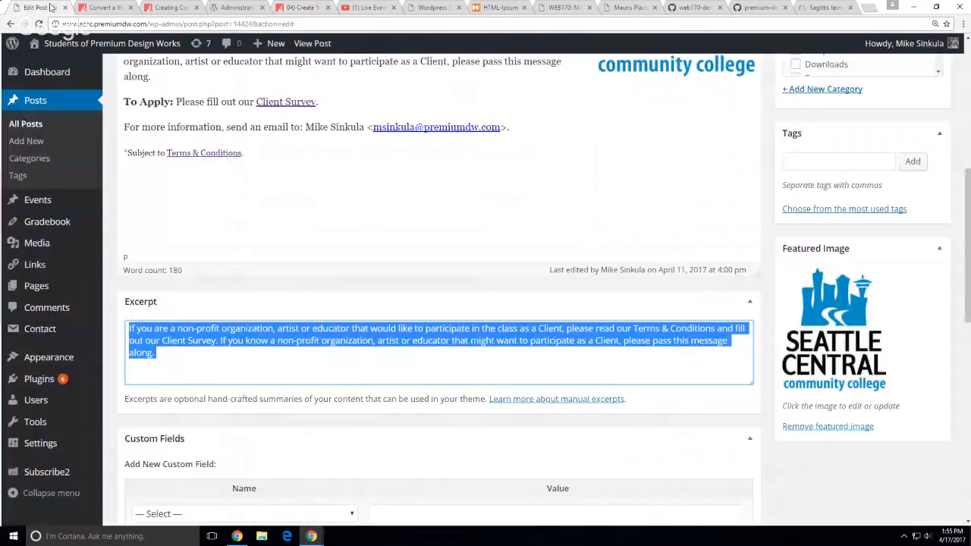
Close the Mauris post, web170-demo index.php and tutorial tabs, then show the Spring 2017 demo site
{"action": "left_click", "coordinate": [53, 8]}
{"action": "left_click", "coordinate": [569, 12]}
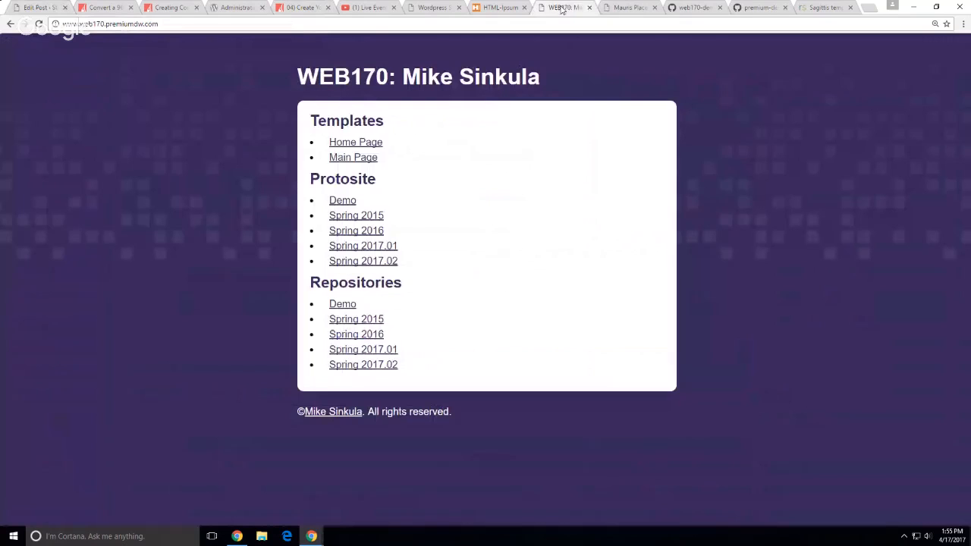
{"action": "left_click", "coordinate": [621, 9]}
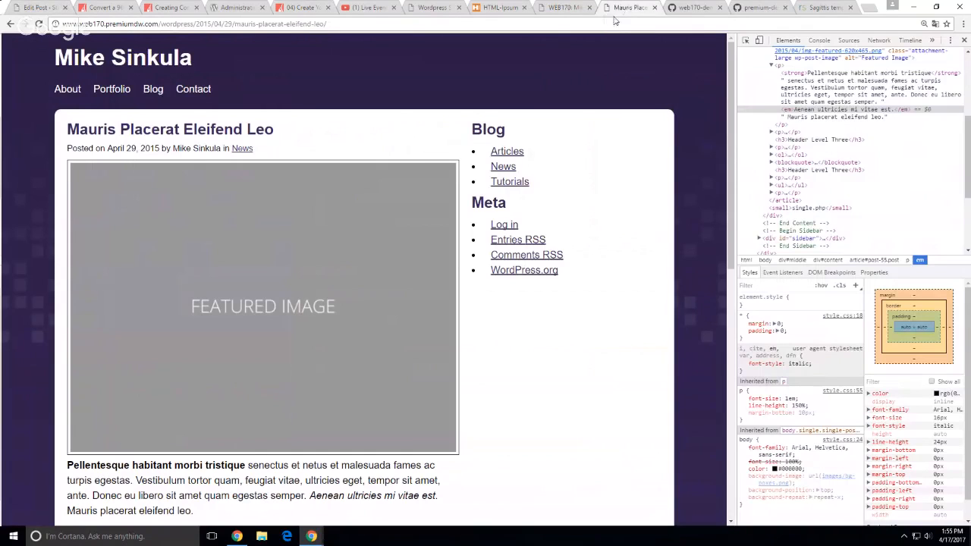
{"action": "left_click", "coordinate": [655, 7]}
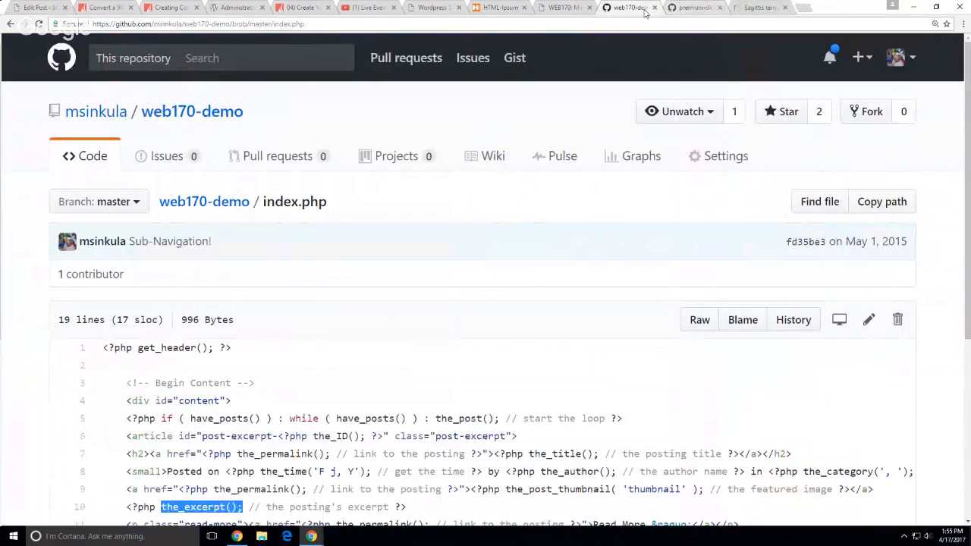
{"action": "left_click", "coordinate": [655, 7]}
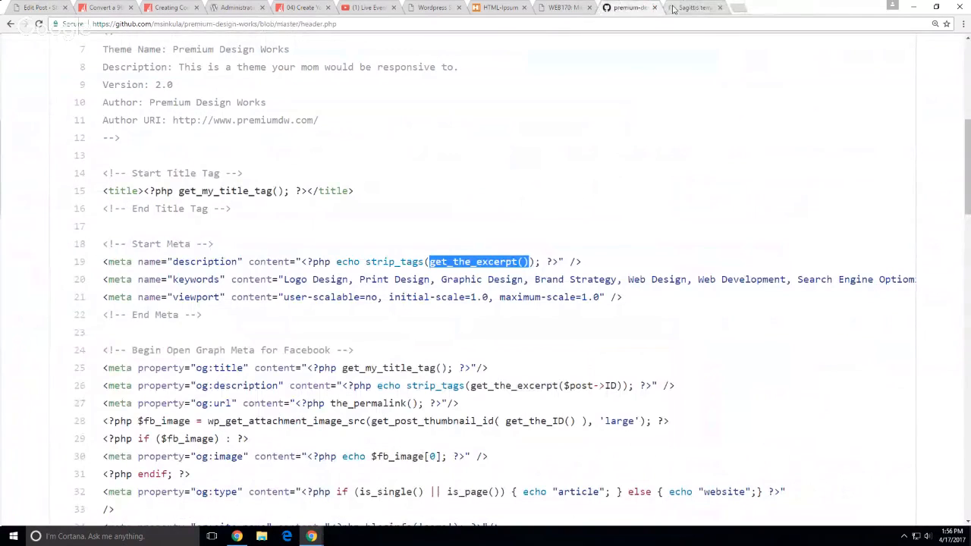
{"action": "left_click", "coordinate": [720, 7]}
{"action": "left_click", "coordinate": [497, 7]}
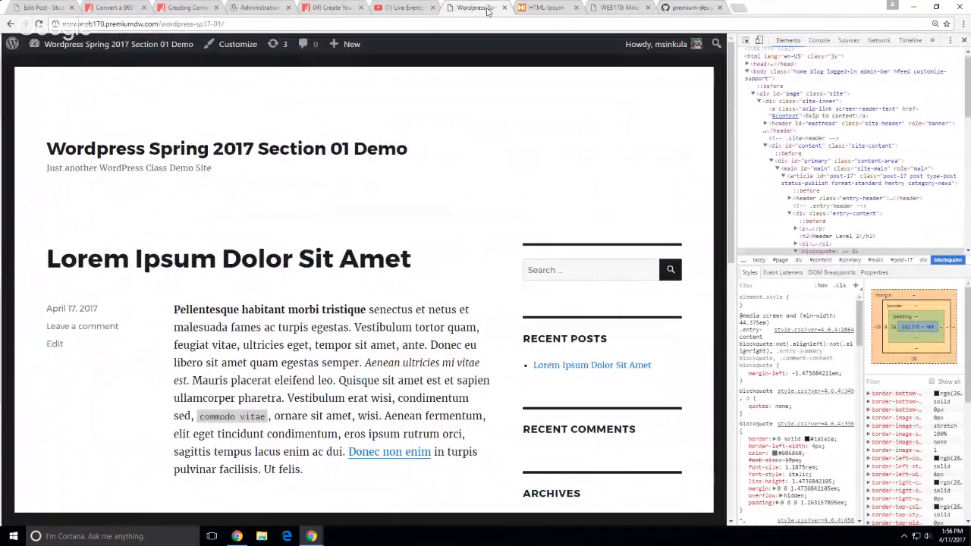
Open the demo site's admin Dashboard, then its Posts list showing 'Lorem Ipsum Dolor Sit Amet'
{"action": "mouse_move", "coordinate": [187, 55]}
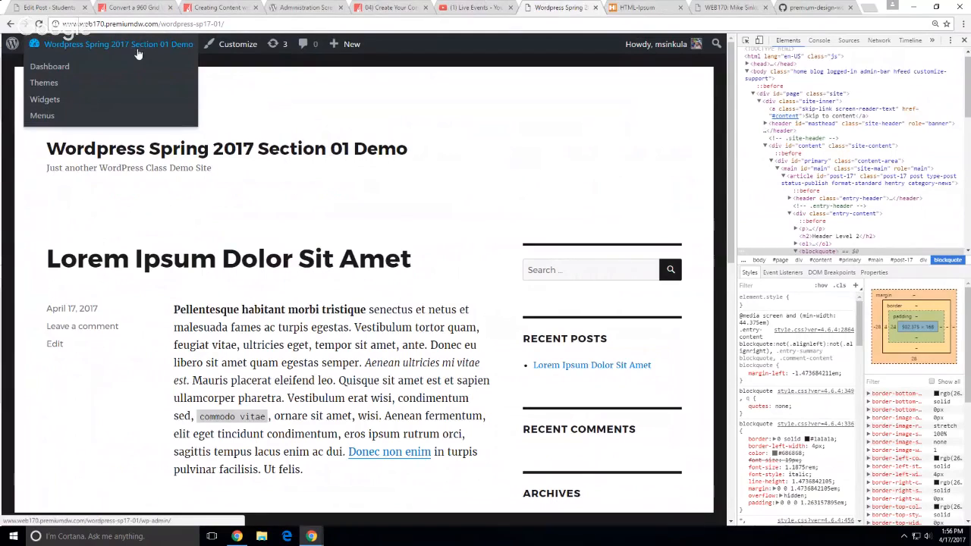
{"action": "left_click", "coordinate": [59, 69]}
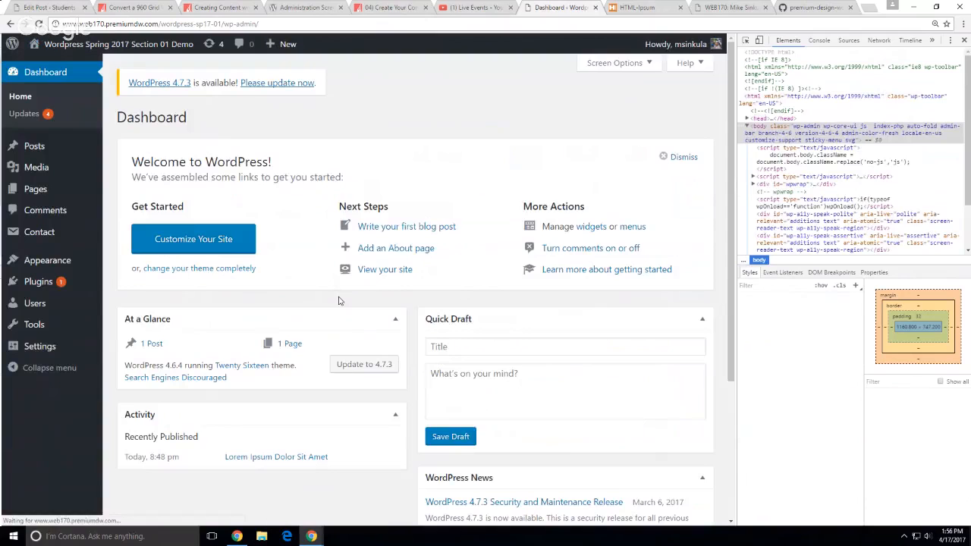
{"action": "left_click", "coordinate": [35, 148]}
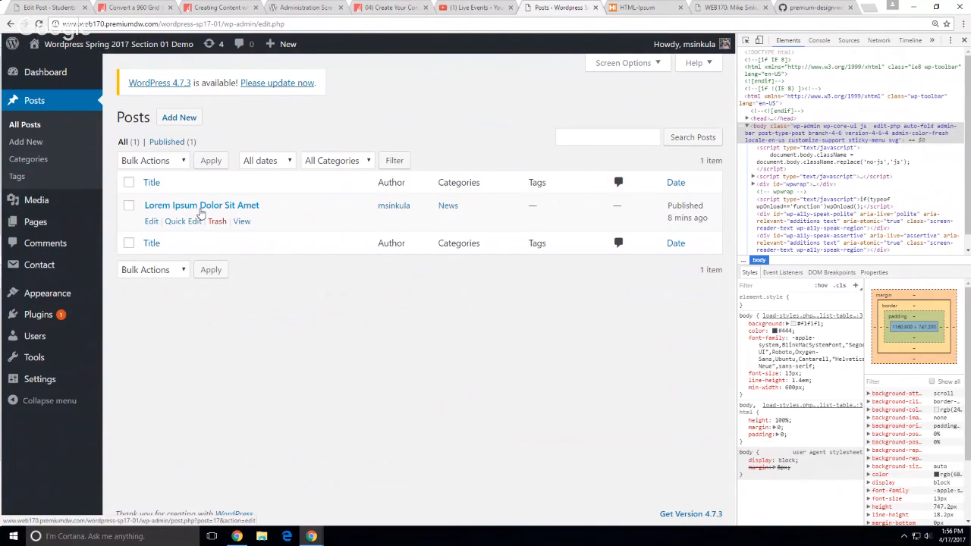
{"action": "mouse_move", "coordinate": [54, 226]}
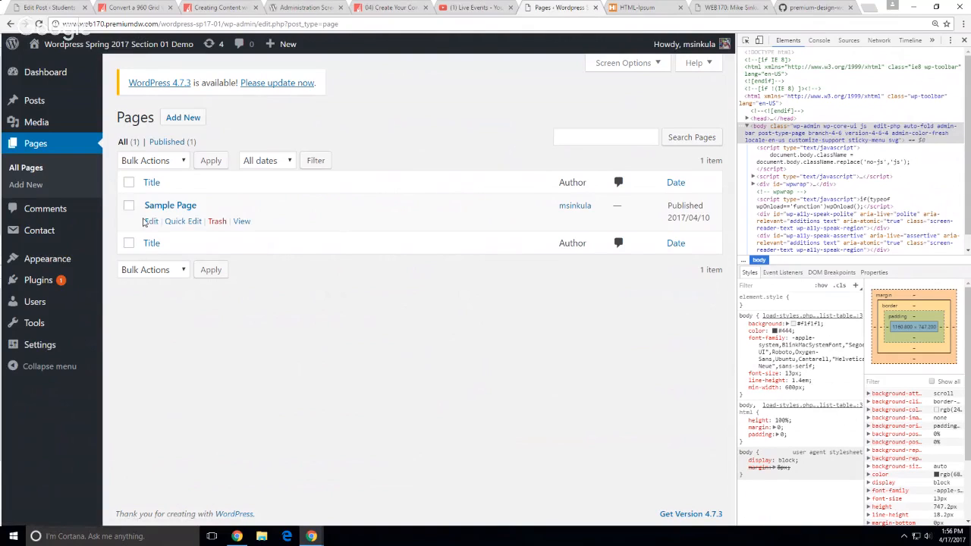
Trash the Sample Page, then empty the trash to delete it permanently
{"action": "left_click", "coordinate": [217, 221]}
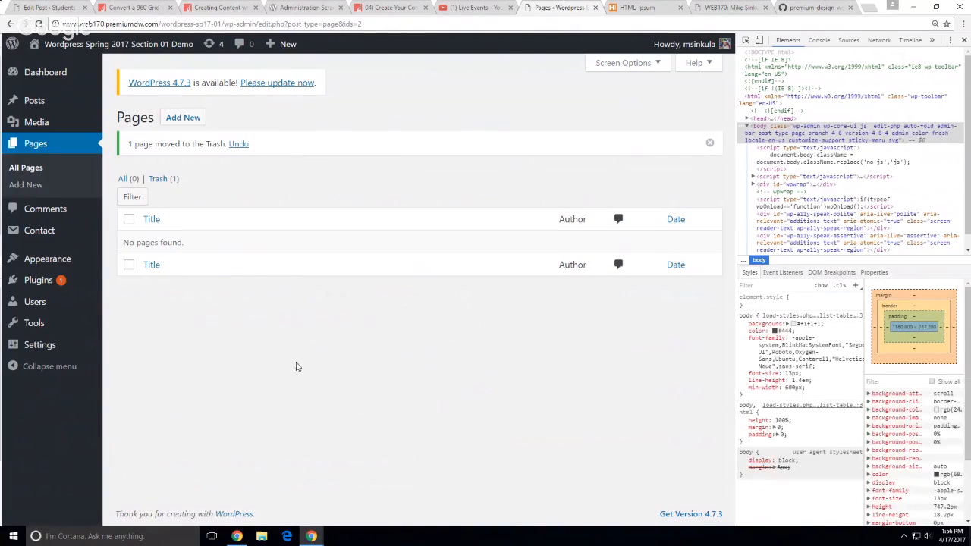
{"action": "left_click", "coordinate": [162, 181]}
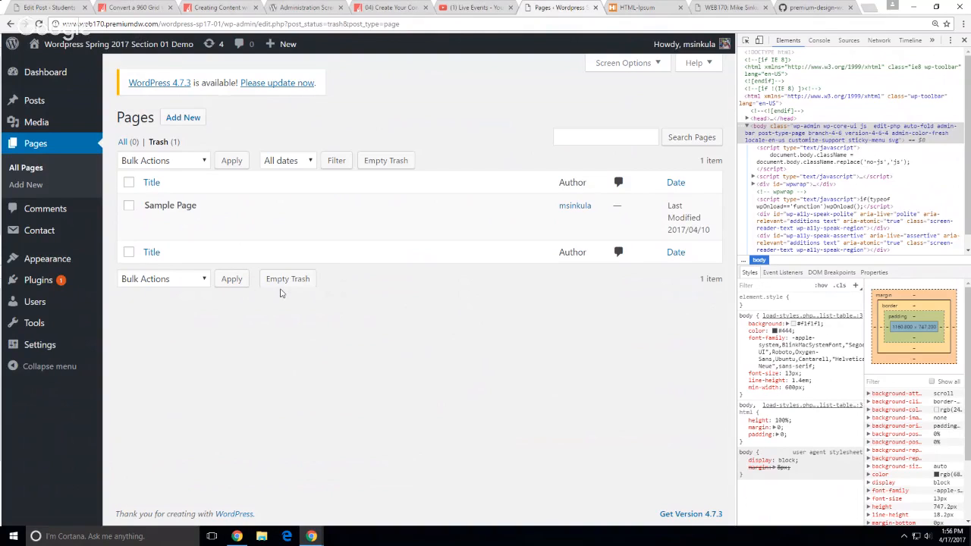
{"action": "left_click", "coordinate": [129, 182]}
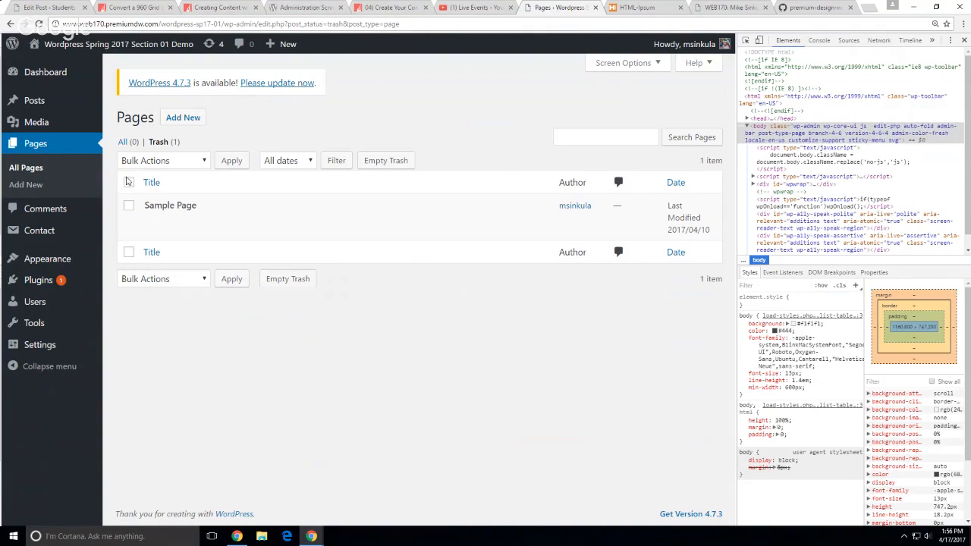
{"action": "left_click", "coordinate": [283, 281]}
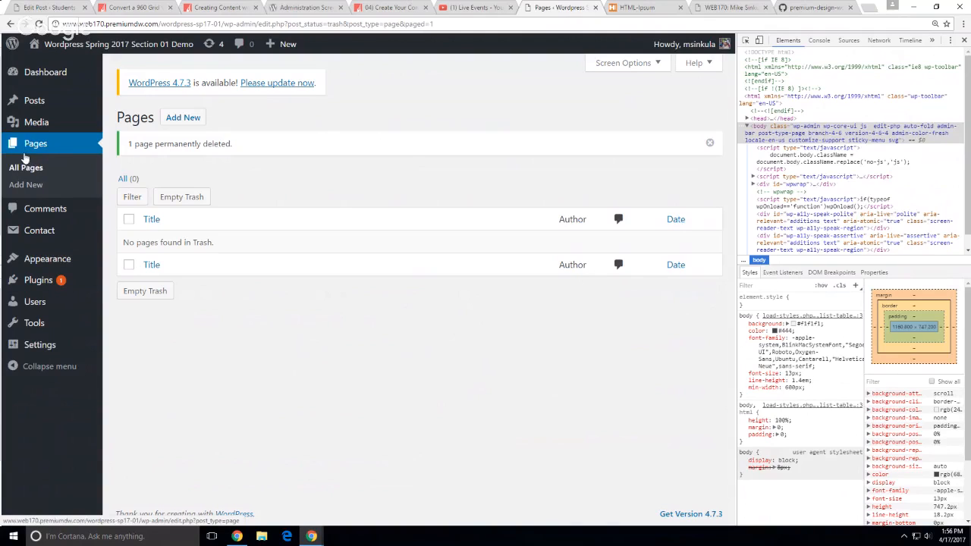
Begin a new page titled 'Home', then view the Premium Design Works 960-grid article
{"action": "left_click", "coordinate": [26, 185]}
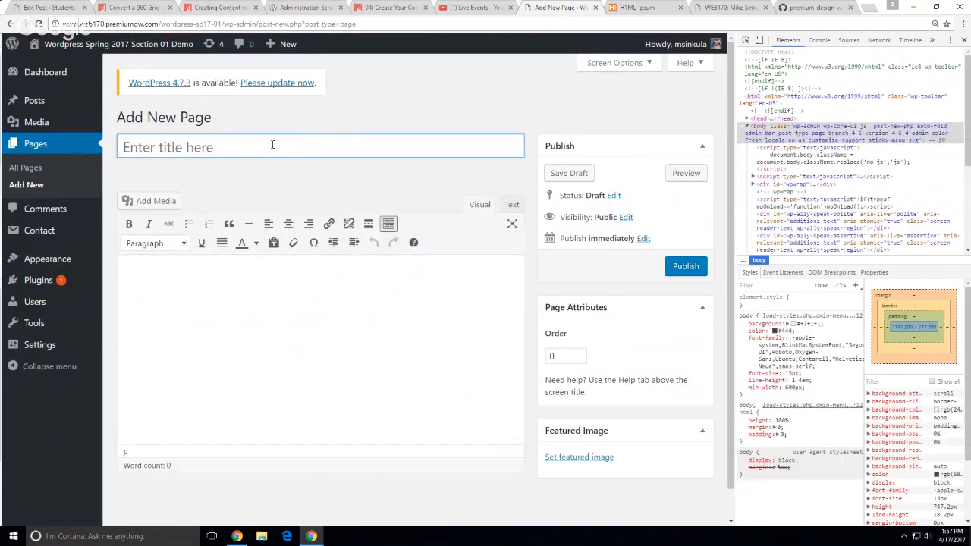
{"action": "type", "text": "Home"}
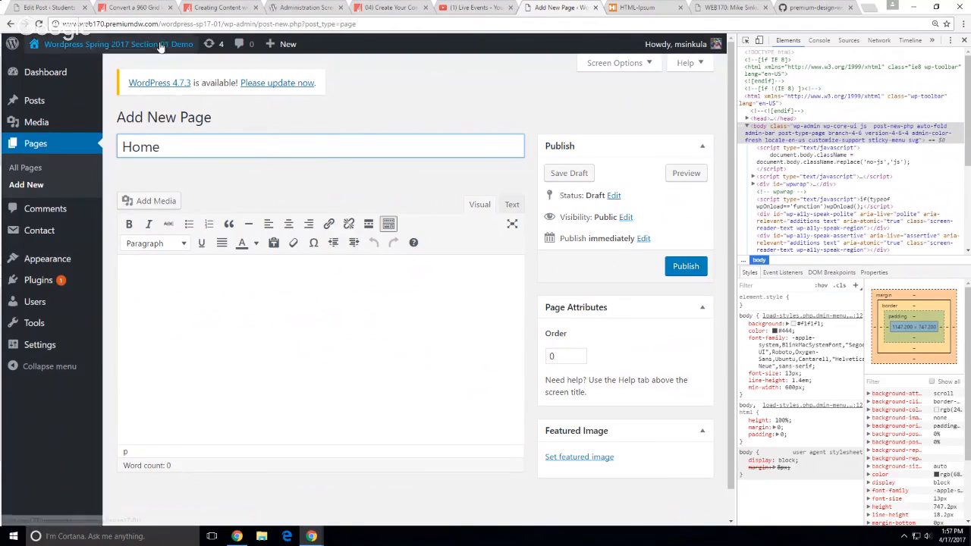
{"action": "left_click", "coordinate": [146, 8]}
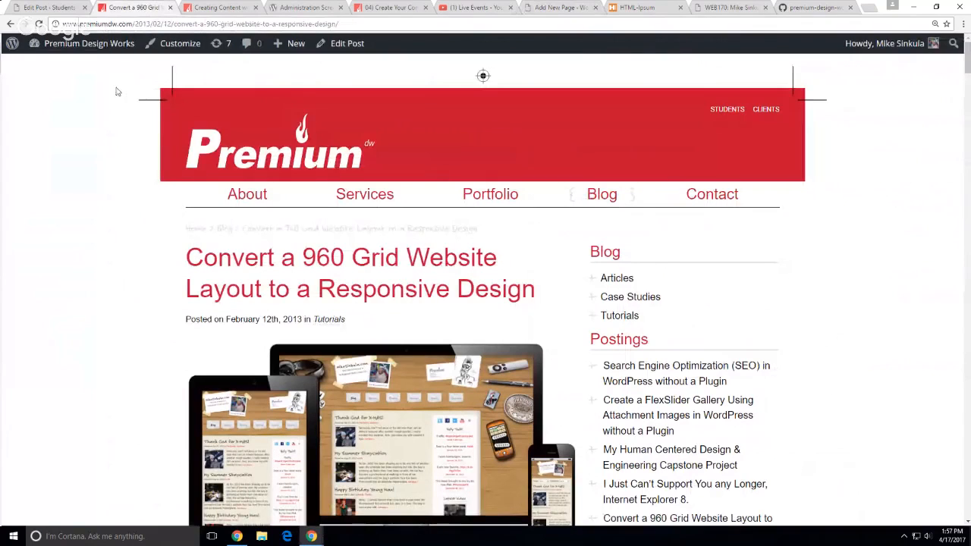
Visit the Premium Design Works dashboard, go back to its home page and reset the zoom
{"action": "mouse_move", "coordinate": [95, 48]}
{"action": "left_click", "coordinate": [68, 68]}
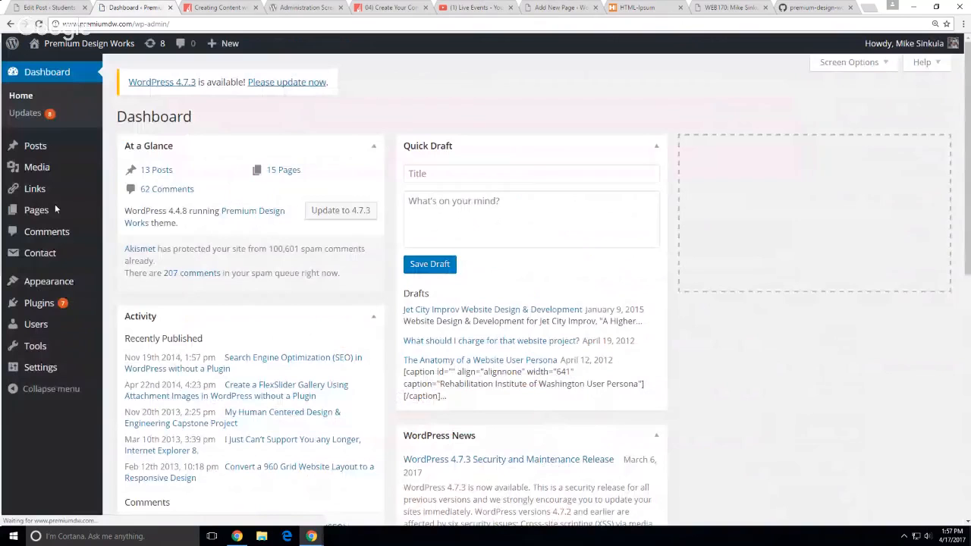
{"action": "left_click", "coordinate": [55, 204]}
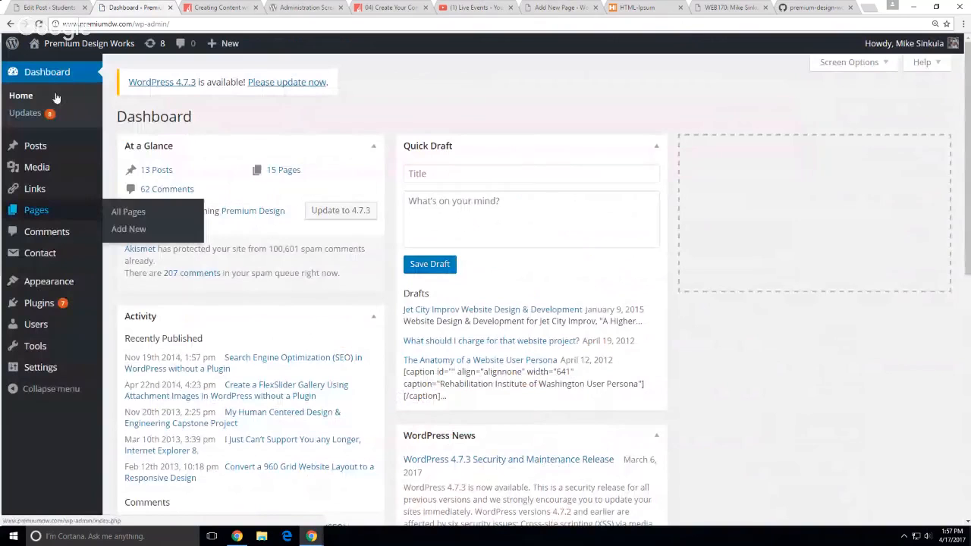
{"action": "key", "text": "alt+Left"}
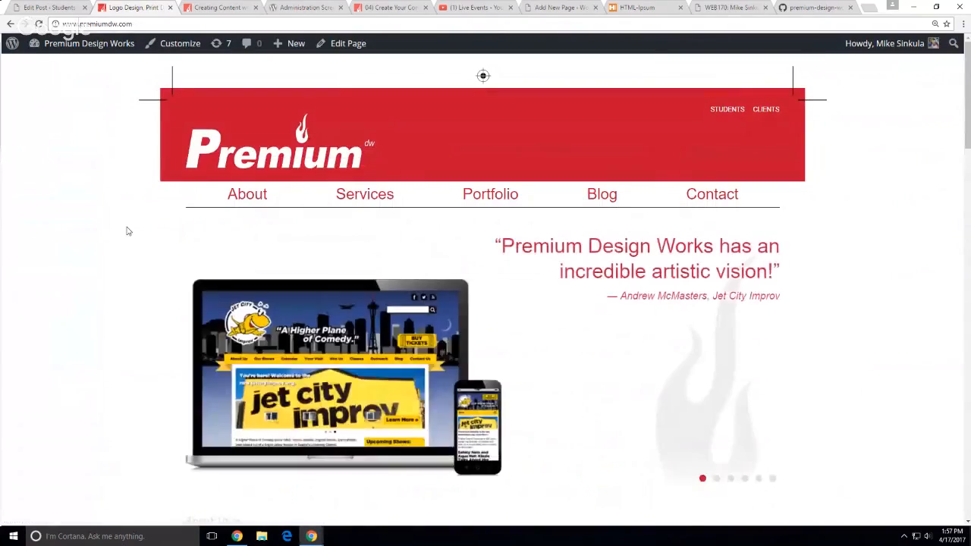
{"action": "scroll", "coordinate": [129, 229], "scroll_direction": "down", "scroll_amount": 10}
{"action": "scroll", "coordinate": [133, 232], "scroll_direction": "down", "scroll_amount": 15}
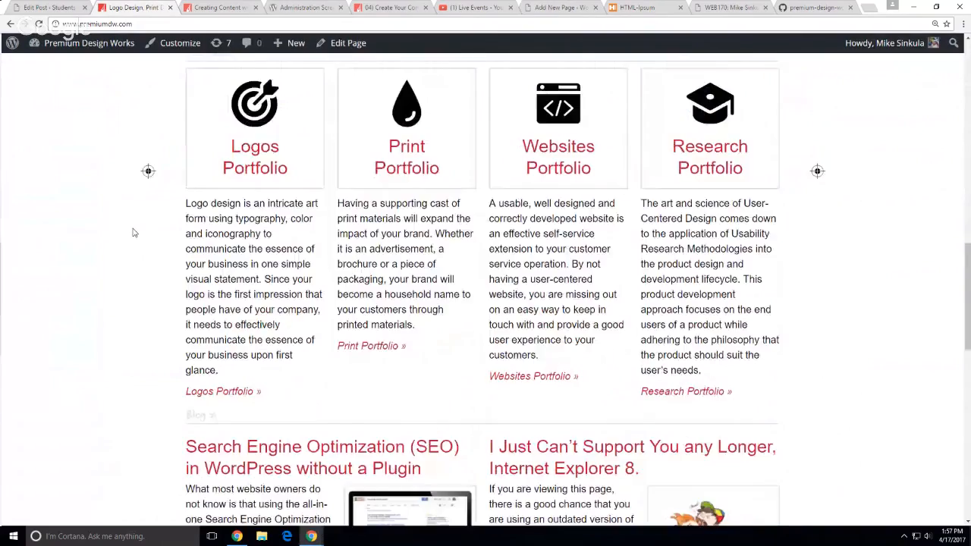
{"action": "scroll", "coordinate": [140, 212], "scroll_direction": "up", "scroll_amount": 2}
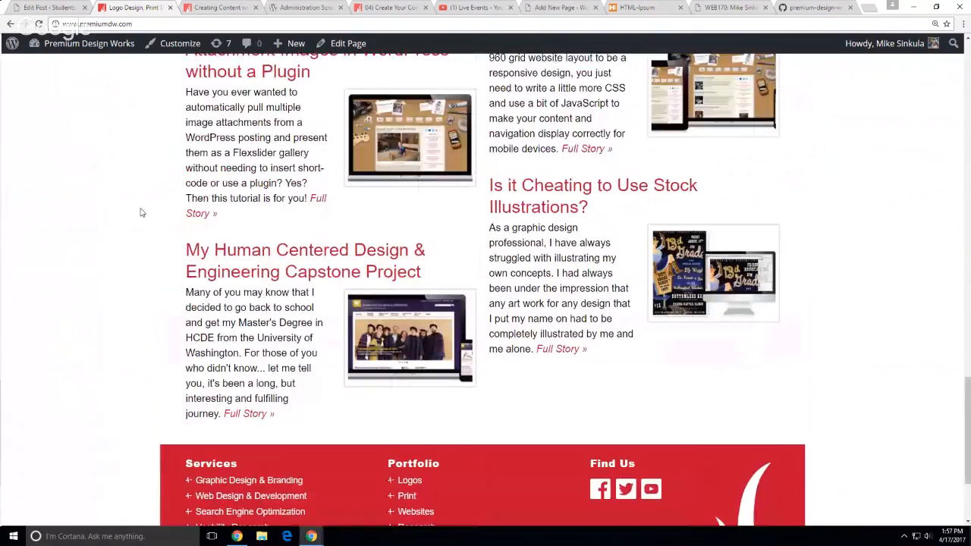
{"action": "key", "text": "ctrl+0"}
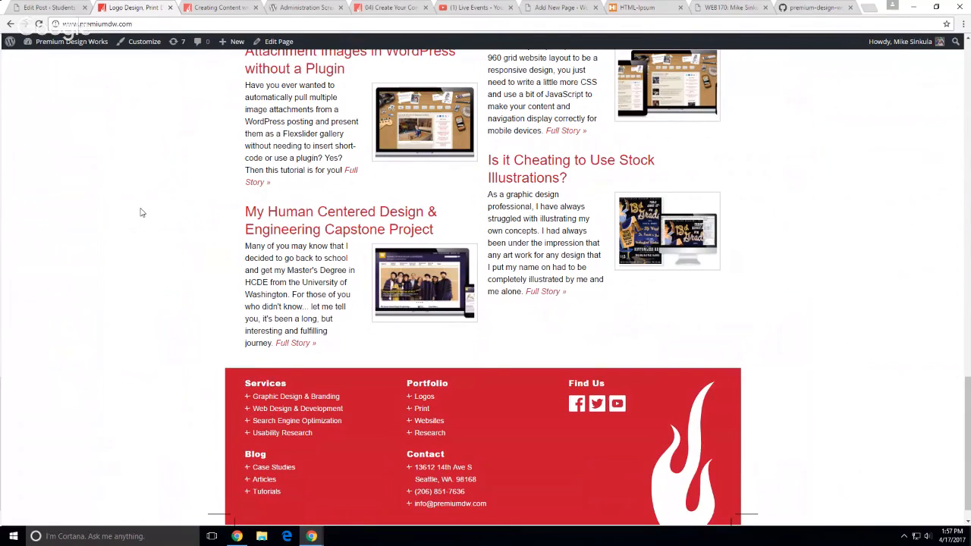
{"action": "scroll", "coordinate": [147, 209], "scroll_direction": "up", "scroll_amount": 13}
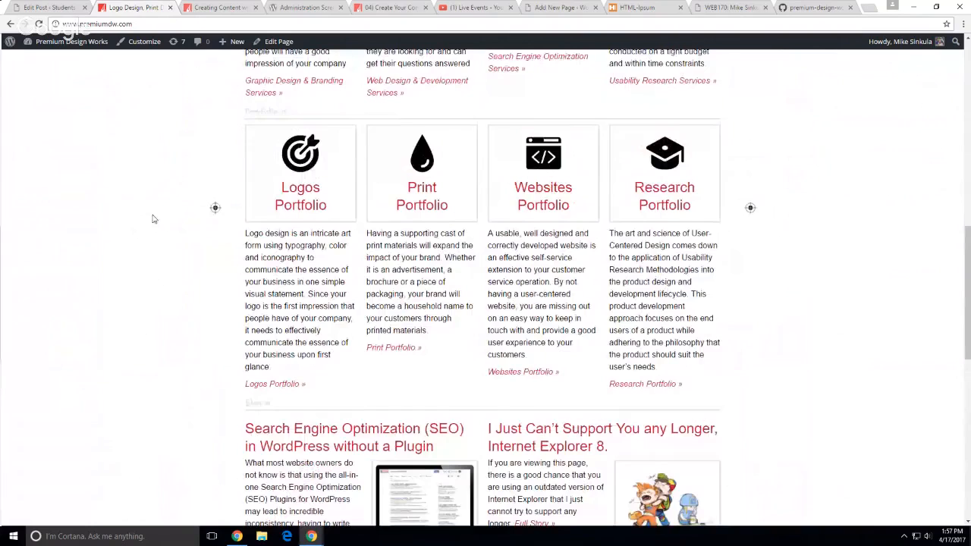
Check the Reading Settings with the static Welcome front page, then view the WEB170 course links page
{"action": "mouse_move", "coordinate": [57, 41]}
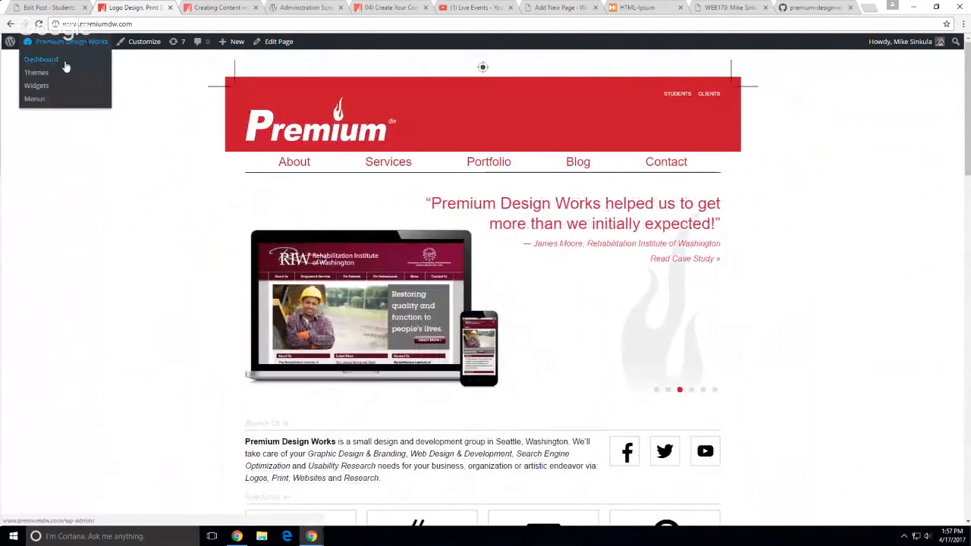
{"action": "left_click", "coordinate": [57, 60]}
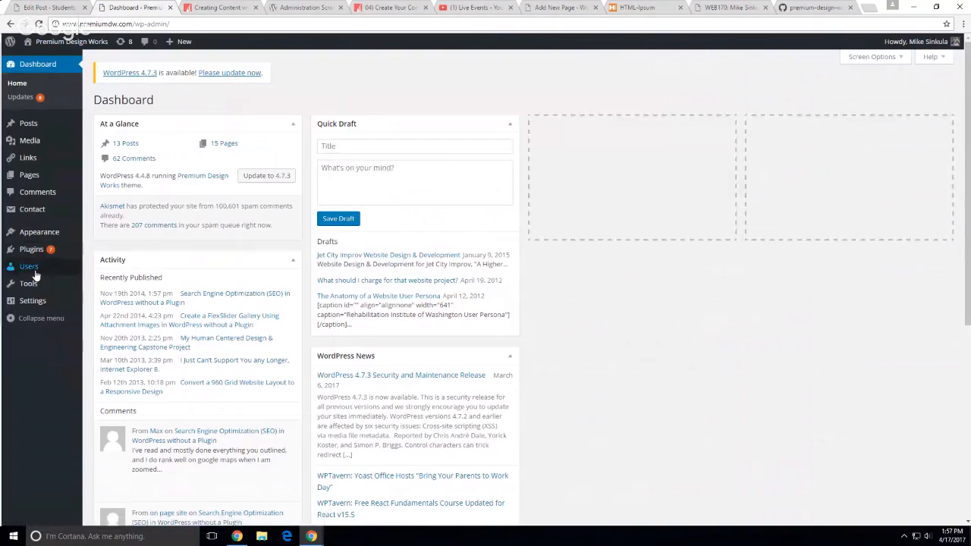
{"action": "mouse_move", "coordinate": [35, 300]}
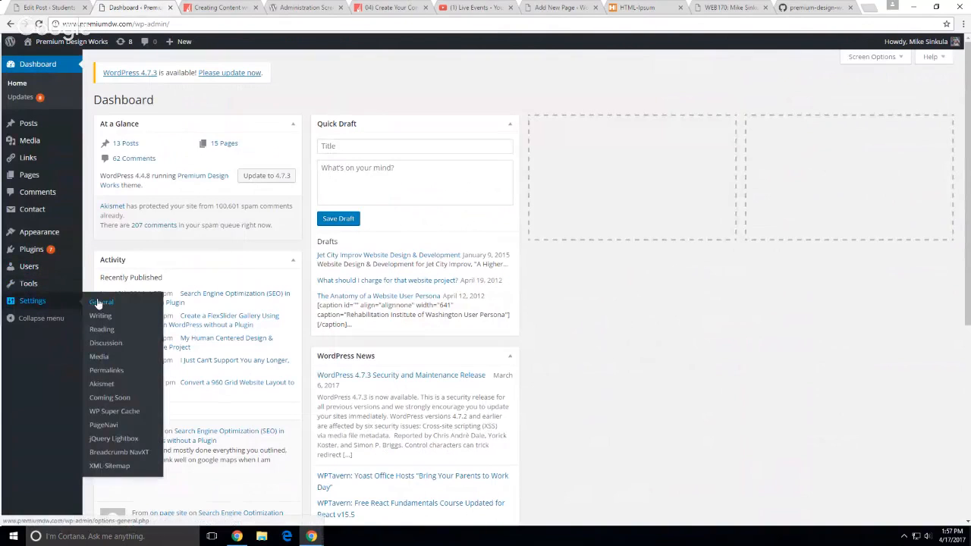
{"action": "left_click", "coordinate": [100, 330]}
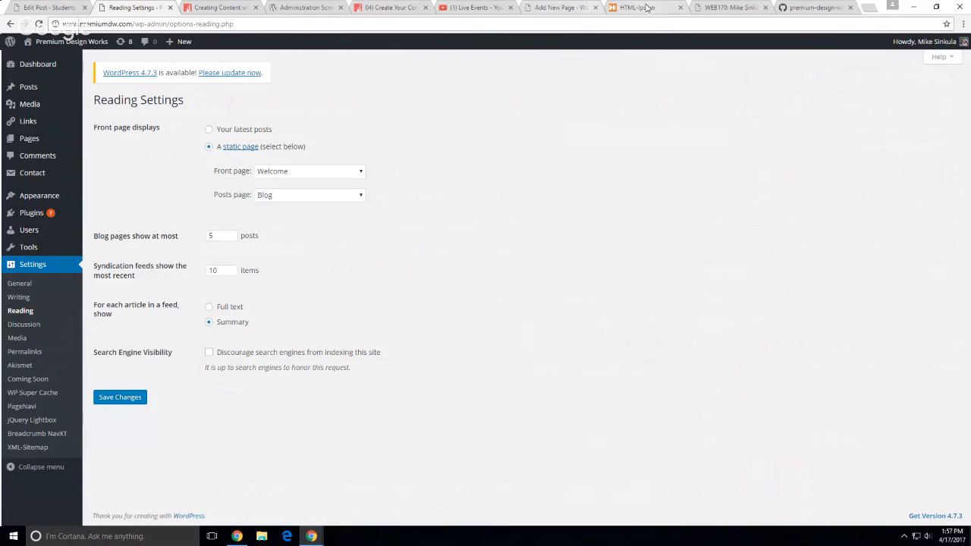
{"action": "left_click", "coordinate": [729, 8]}
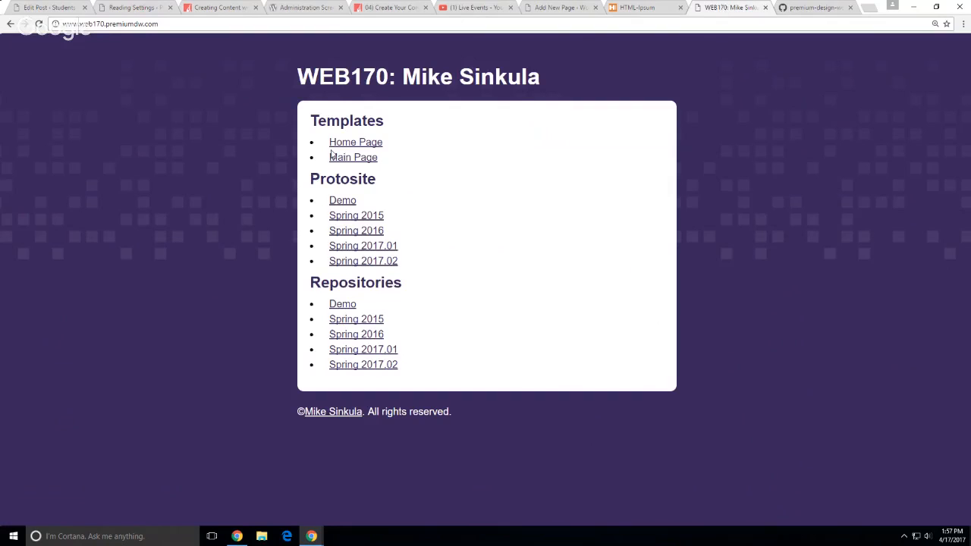
Open the Demo protosite at web170.premiumdw.com and log in with the account username and password
{"action": "left_click", "coordinate": [343, 200]}
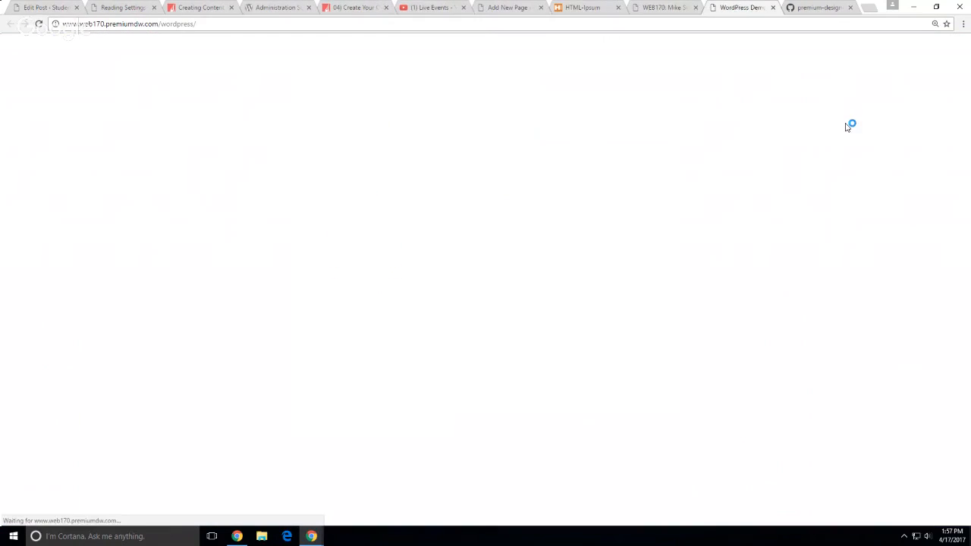
{"action": "scroll", "coordinate": [550, 276], "scroll_direction": "down", "scroll_amount": 2}
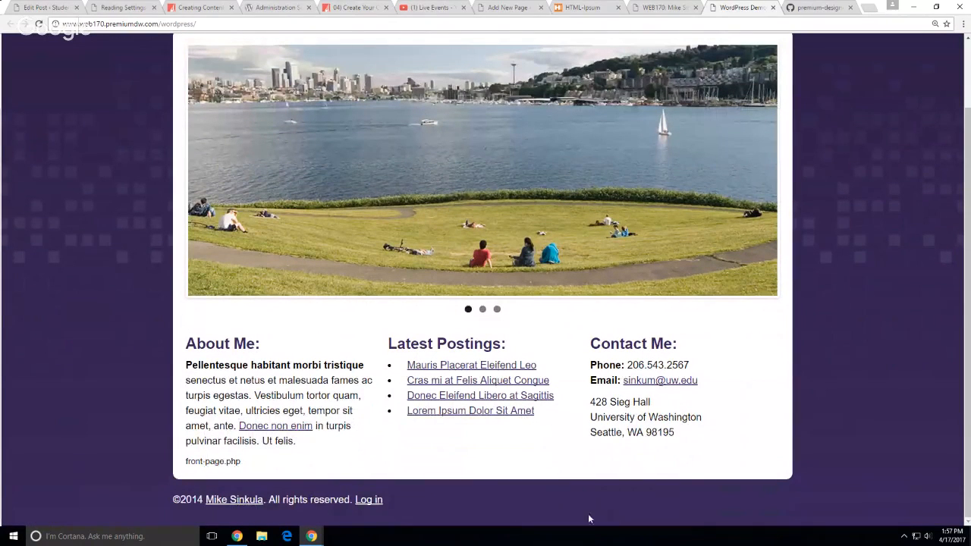
{"action": "left_click", "coordinate": [368, 500]}
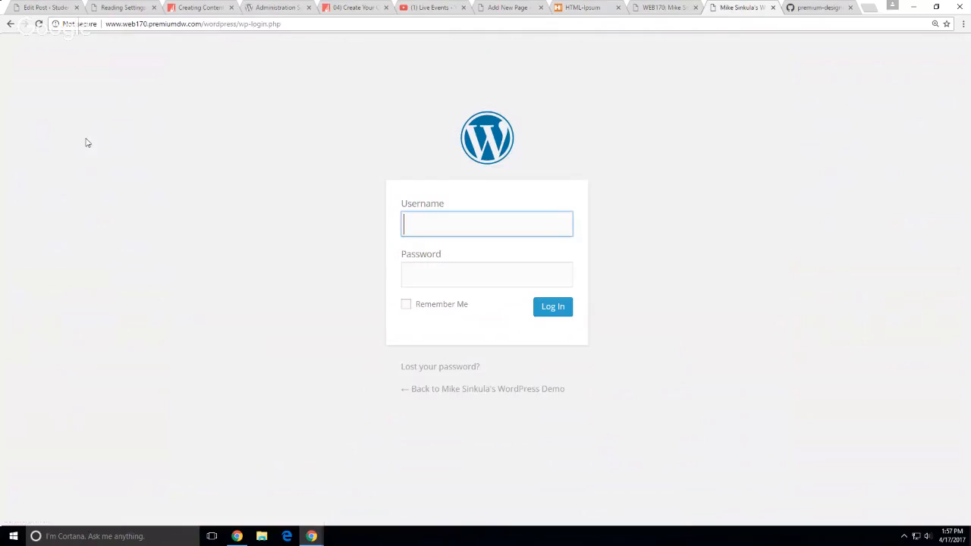
{"action": "type", "text": "msinkula"}
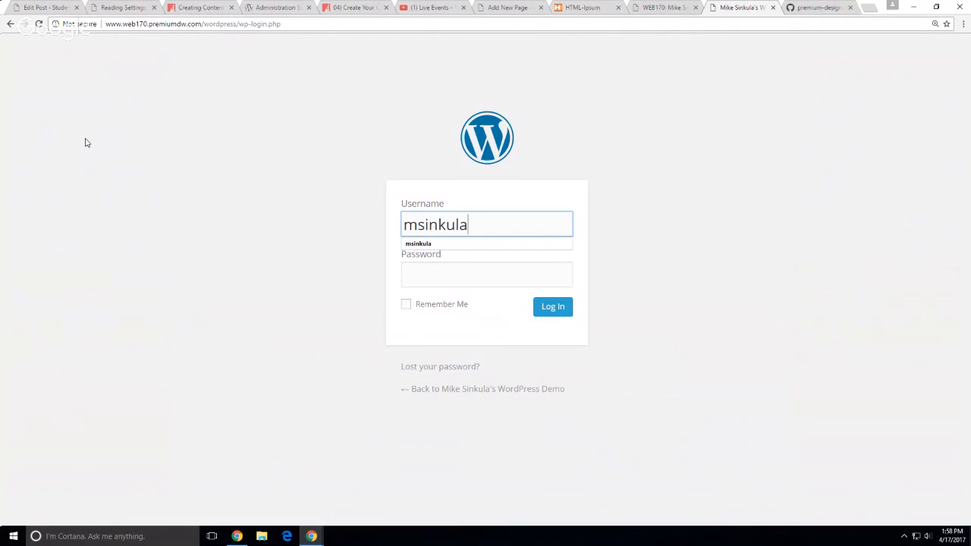
{"action": "key", "text": "Tab"}
{"action": "type", "text": "•••••••"}
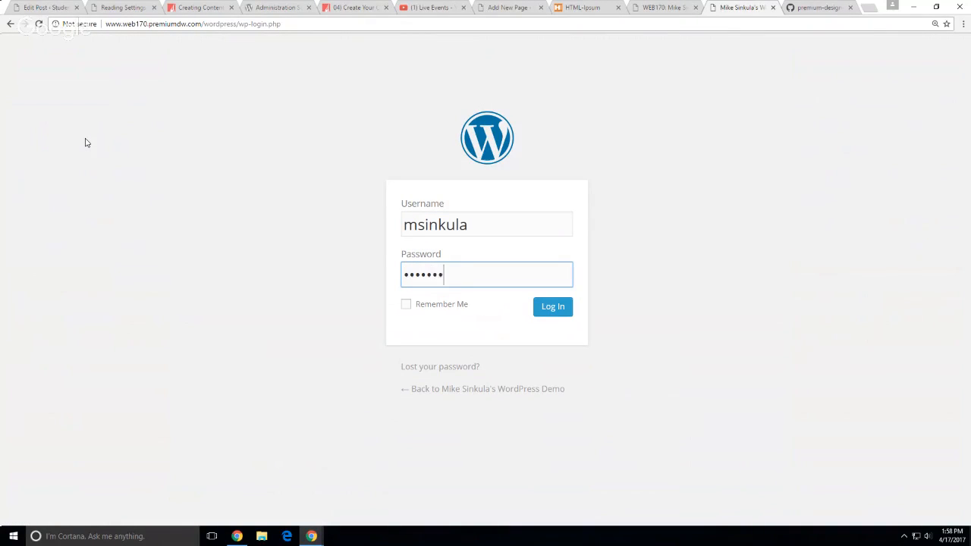
{"action": "type", "text": "•••"}
{"action": "left_click", "coordinate": [554, 309]}
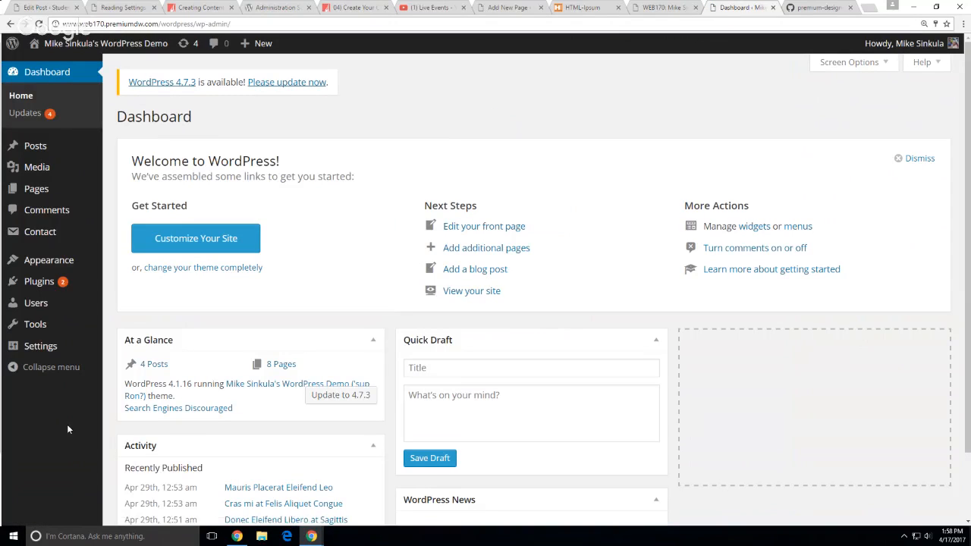
View the demo site's All Pages list and its Reading Settings
{"action": "left_click", "coordinate": [46, 189]}
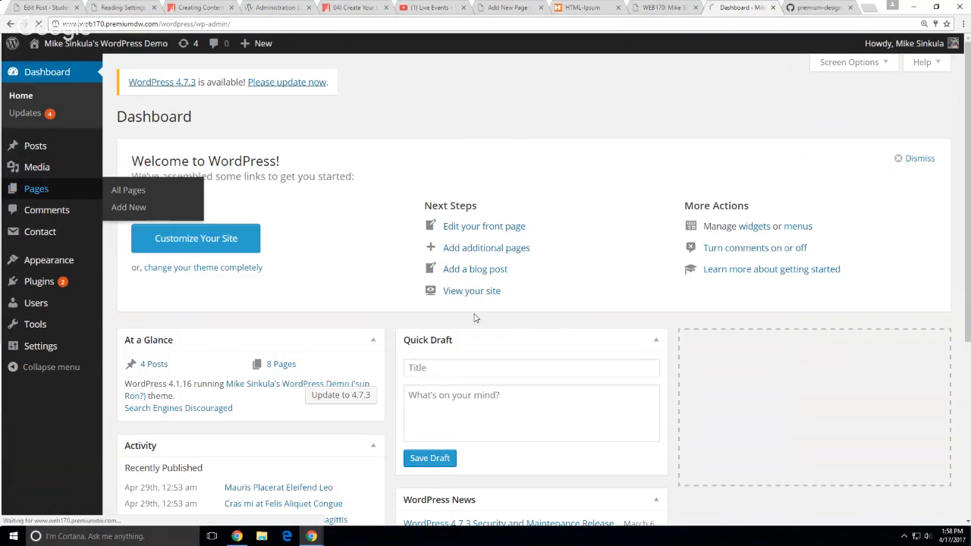
{"action": "scroll", "coordinate": [390, 373], "scroll_direction": "down", "scroll_amount": 1}
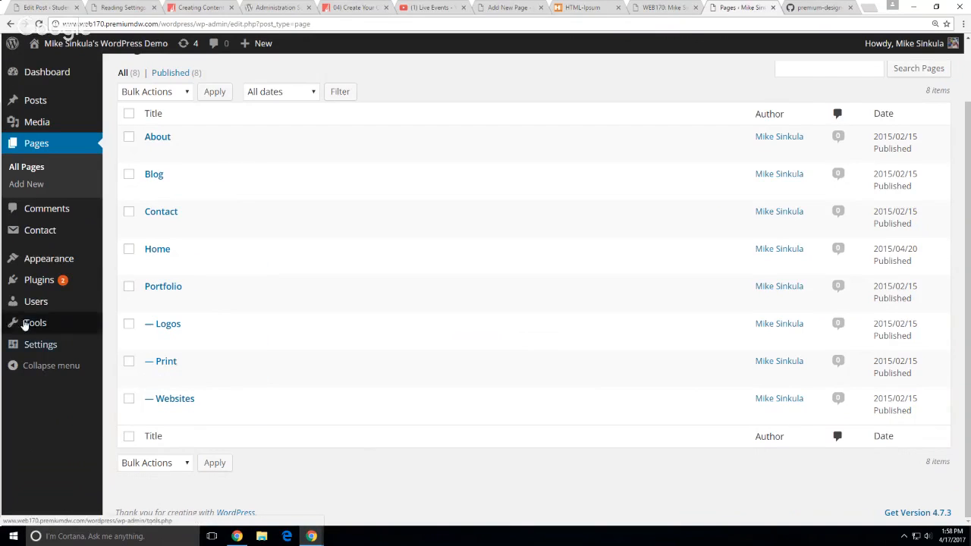
{"action": "mouse_move", "coordinate": [44, 290]}
{"action": "mouse_move", "coordinate": [47, 259]}
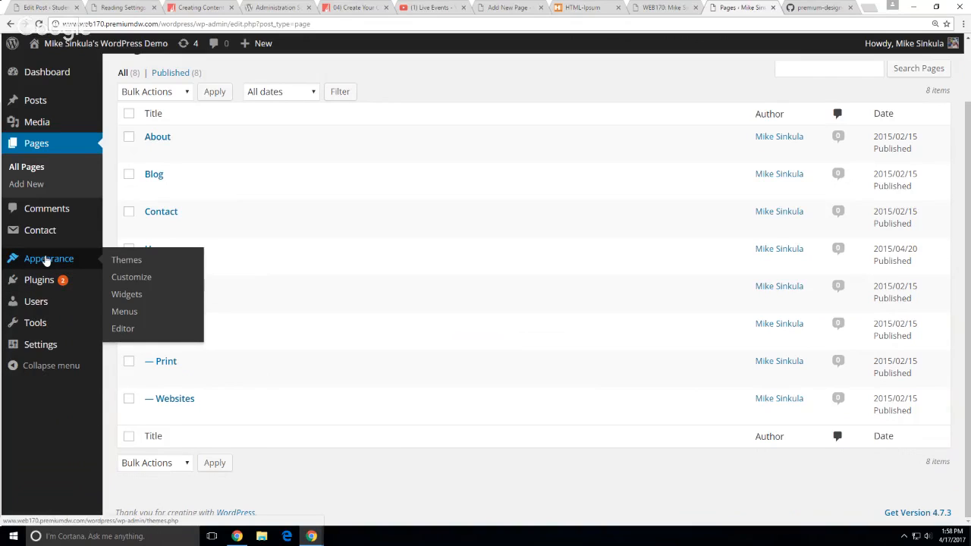
{"action": "mouse_move", "coordinate": [89, 343]}
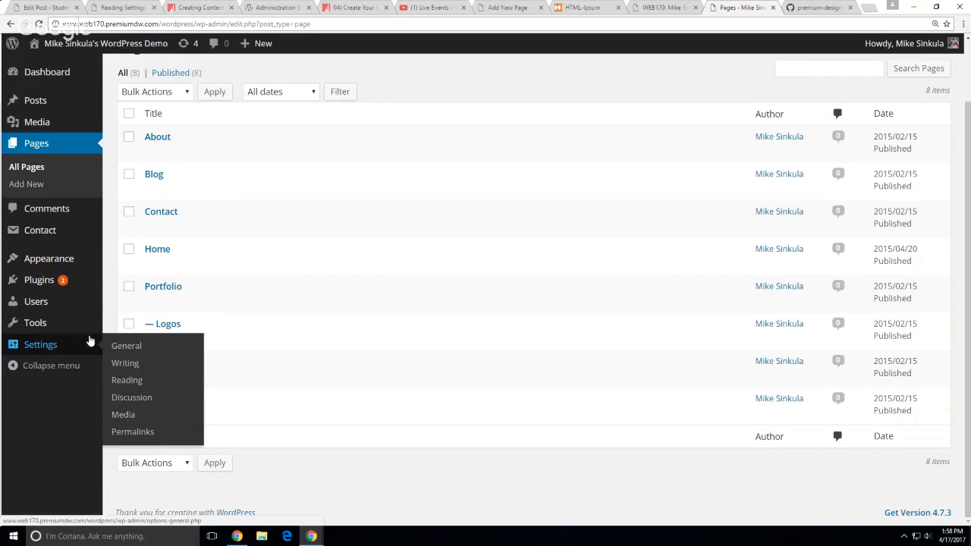
{"action": "left_click", "coordinate": [126, 380]}
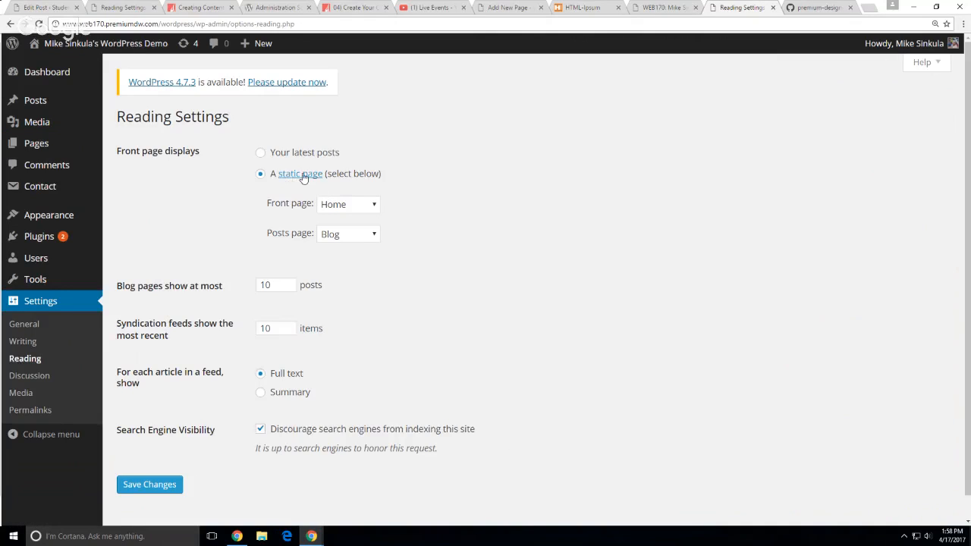
Compare with the other site's reading settings and pages, highlighting Welcome's Front Page label
{"action": "left_click", "coordinate": [131, 8]}
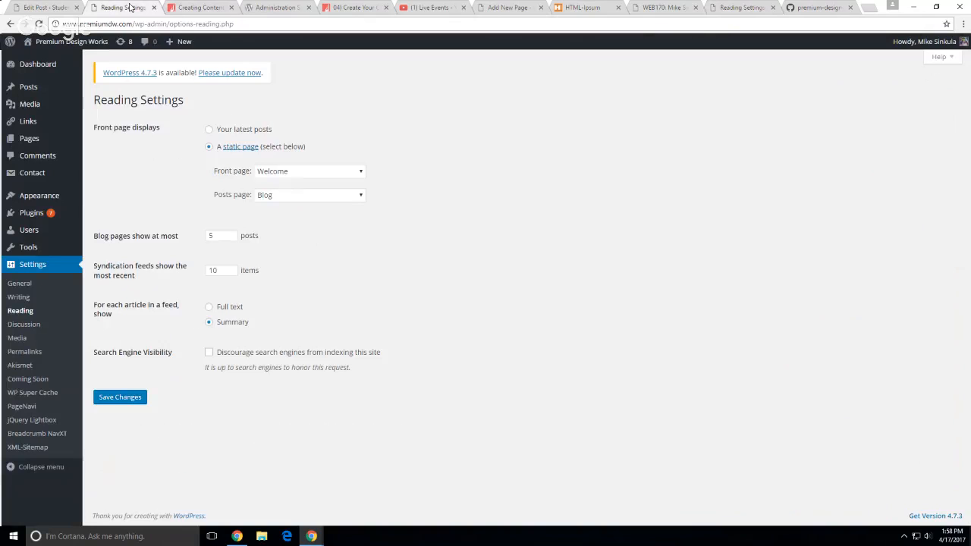
{"action": "mouse_move", "coordinate": [55, 46]}
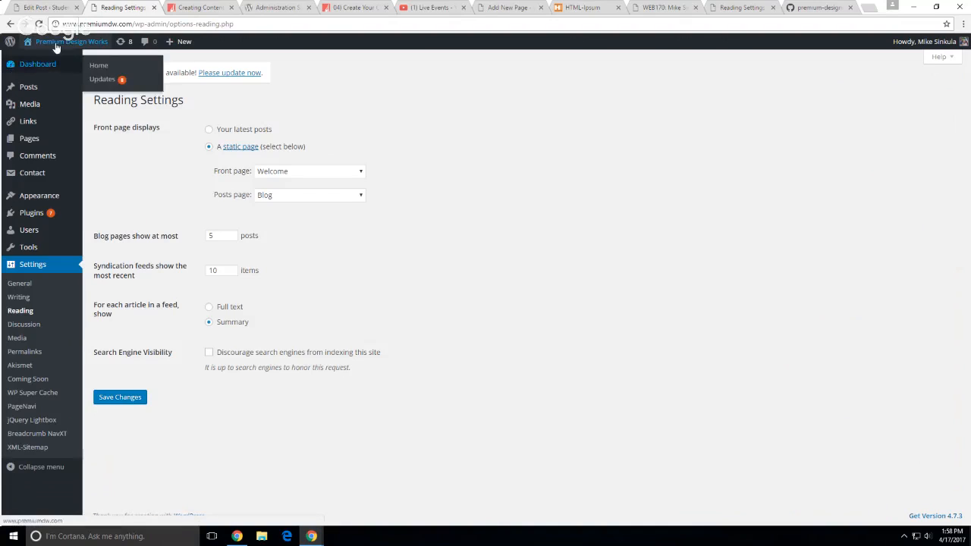
{"action": "left_click", "coordinate": [103, 153]}
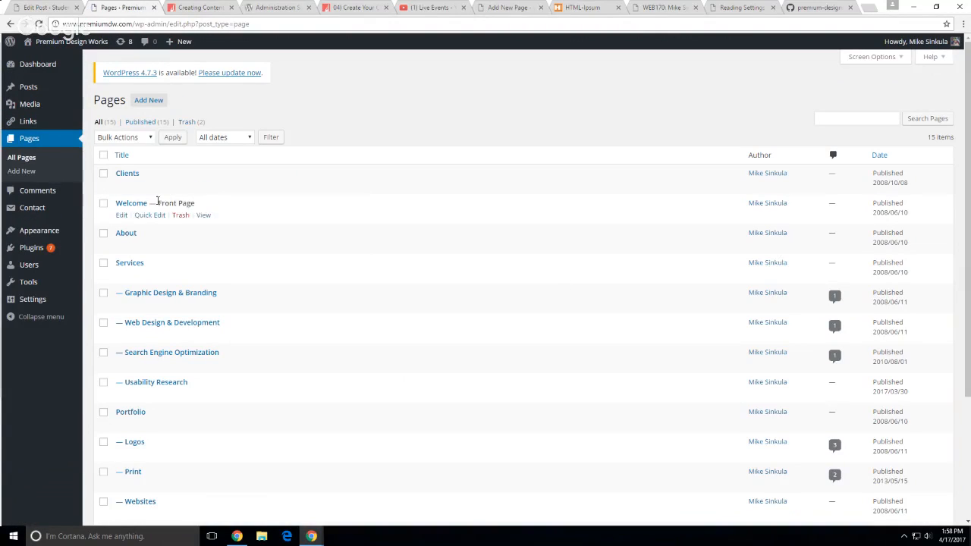
{"action": "left_click_drag", "start_coordinate": [157, 202], "coordinate": [195, 203]}
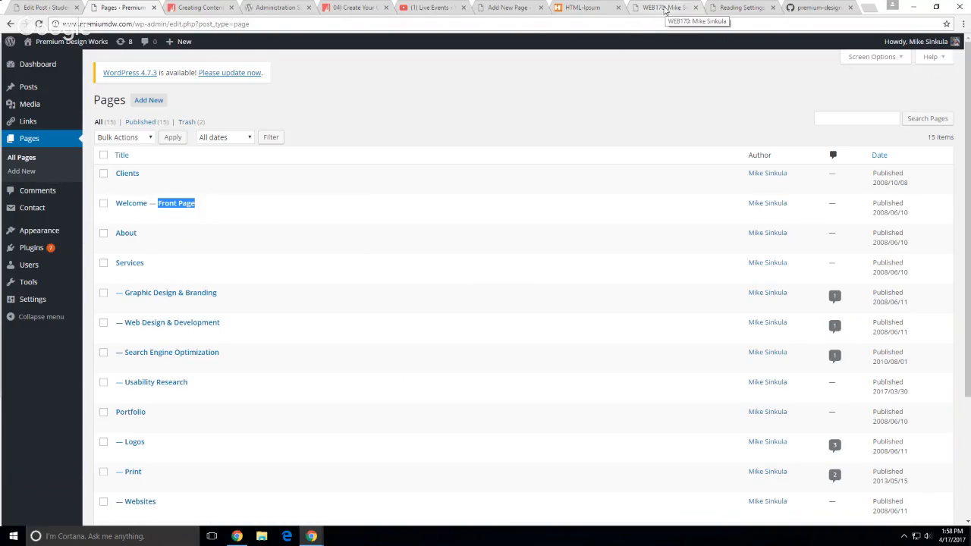
Recheck the demo site's page list, then return to the Home draft's empty body
{"action": "left_click", "coordinate": [733, 9]}
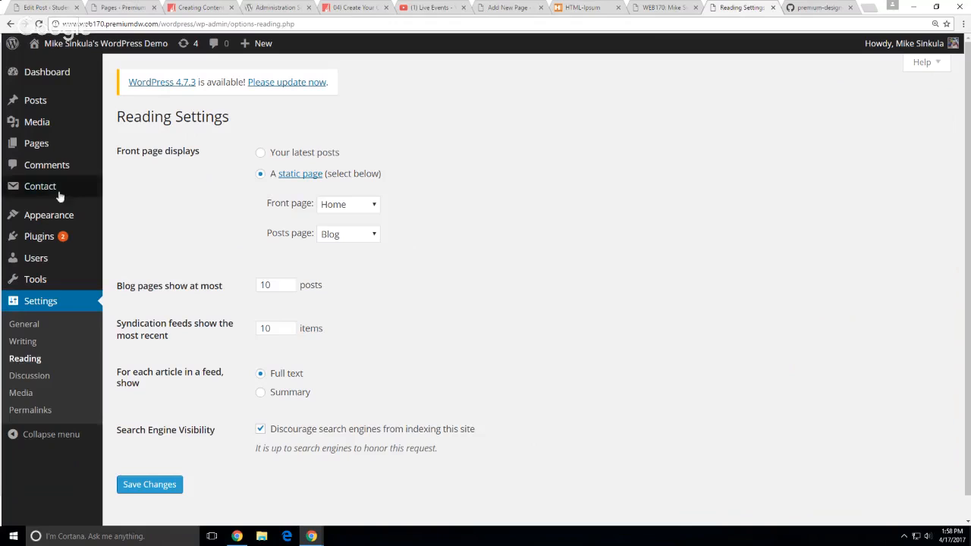
{"action": "left_click", "coordinate": [27, 148]}
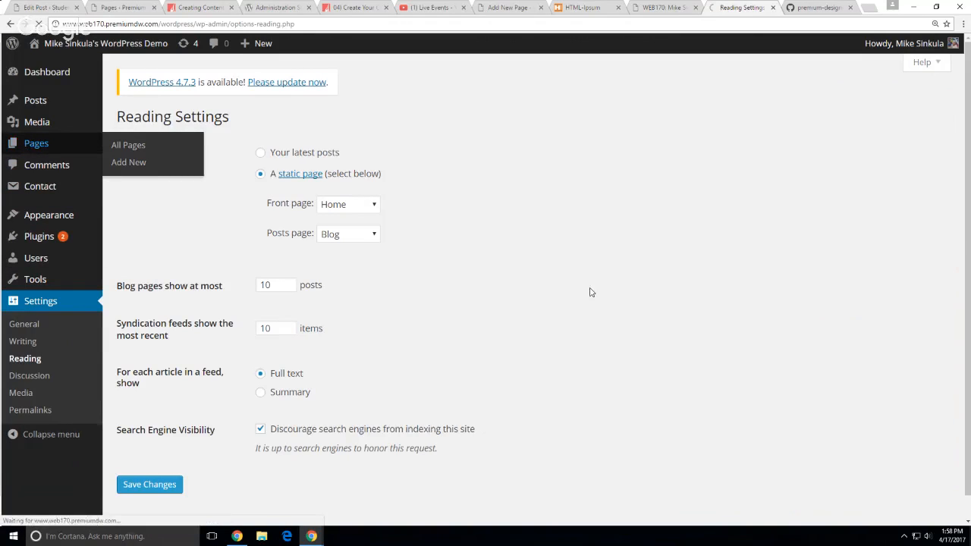
{"action": "scroll", "coordinate": [316, 362], "scroll_direction": "down", "scroll_amount": 1}
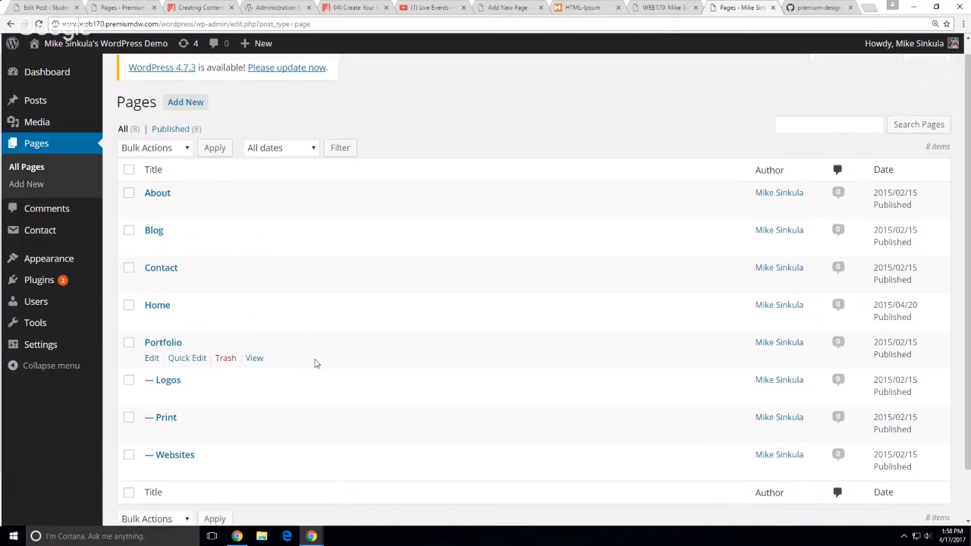
{"action": "scroll", "coordinate": [392, 379], "scroll_direction": "up", "scroll_amount": 1}
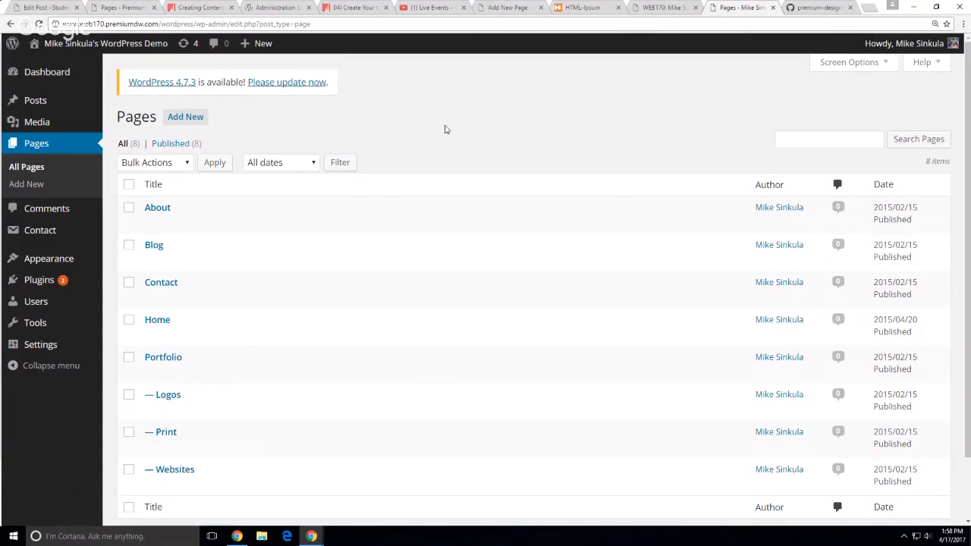
{"action": "left_click", "coordinate": [130, 9]}
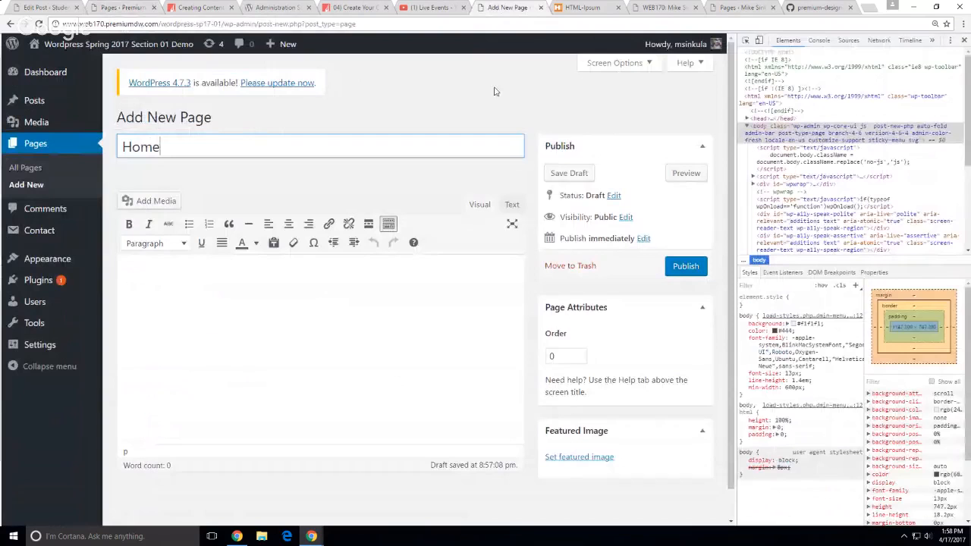
{"action": "left_click", "coordinate": [507, 8]}
{"action": "left_click", "coordinate": [254, 337]}
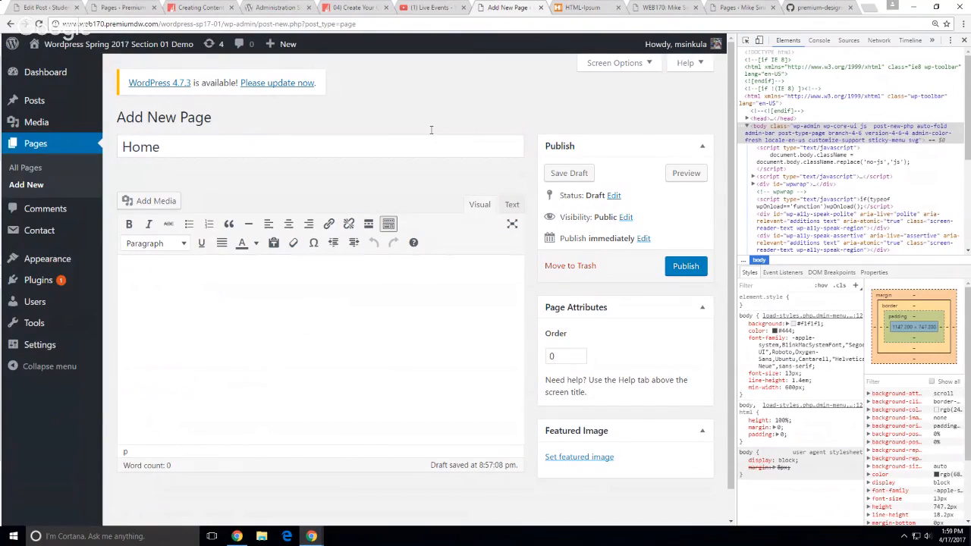
Copy the HTML-Ipsum sample markup and paste it into the Home page's Text editor
{"action": "left_click", "coordinate": [577, 9]}
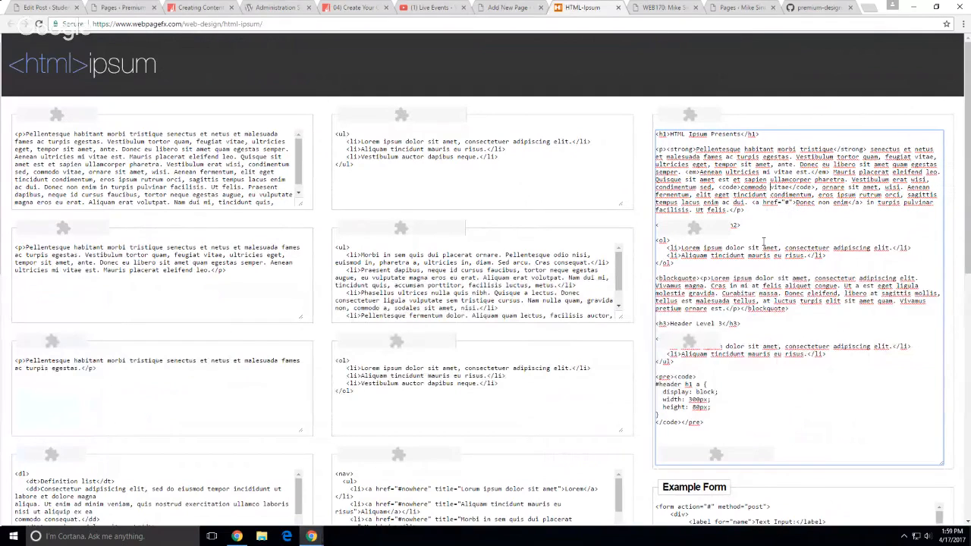
{"action": "key", "text": "ctrl+a"}
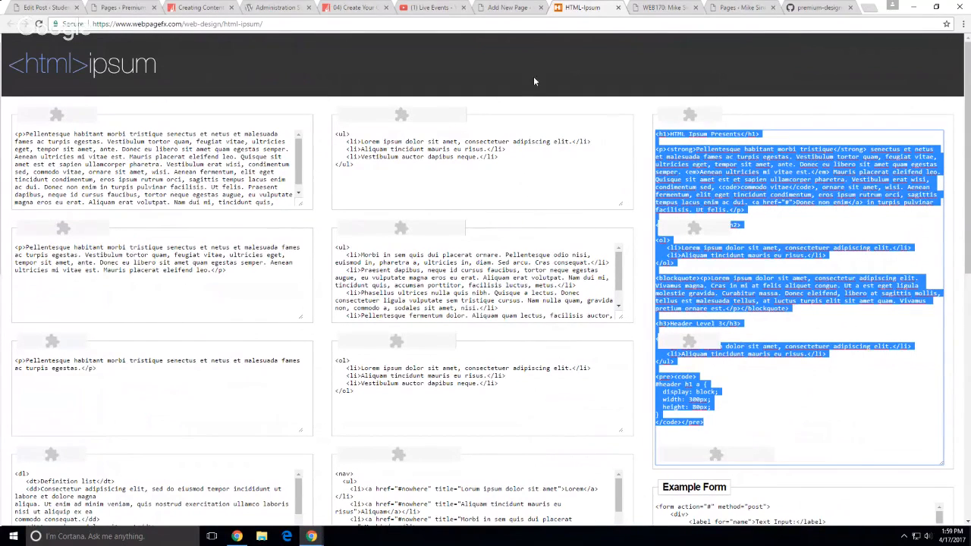
{"action": "left_click", "coordinate": [723, 8]}
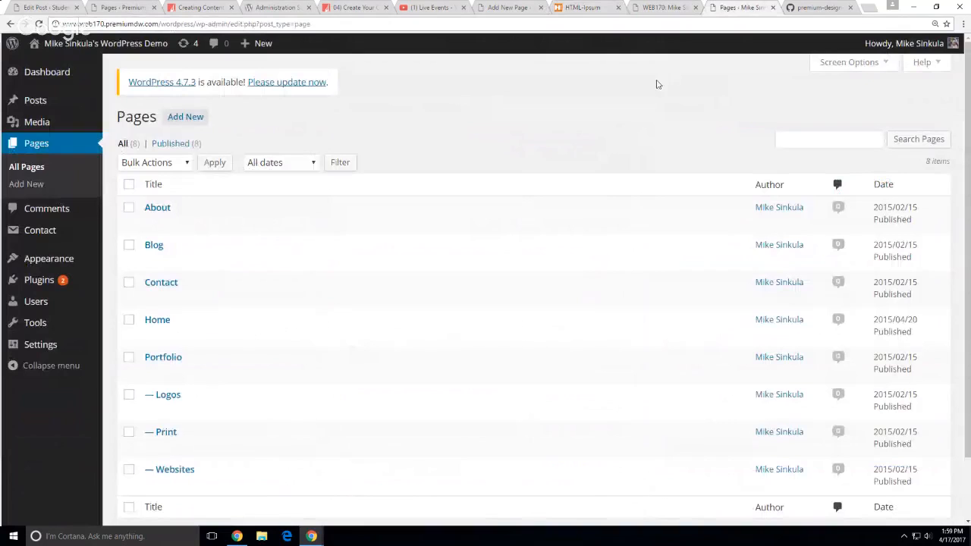
{"action": "left_click", "coordinate": [503, 8]}
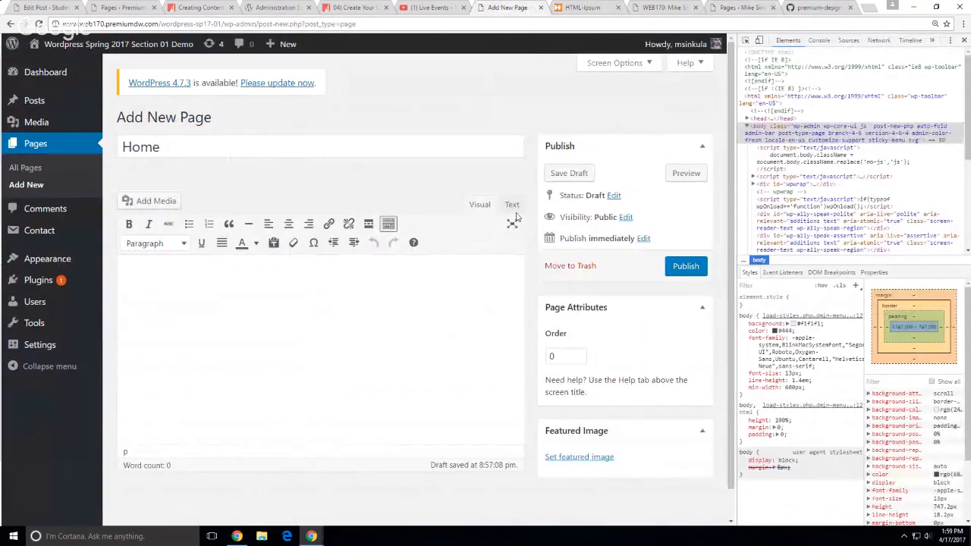
{"action": "left_click", "coordinate": [512, 206]}
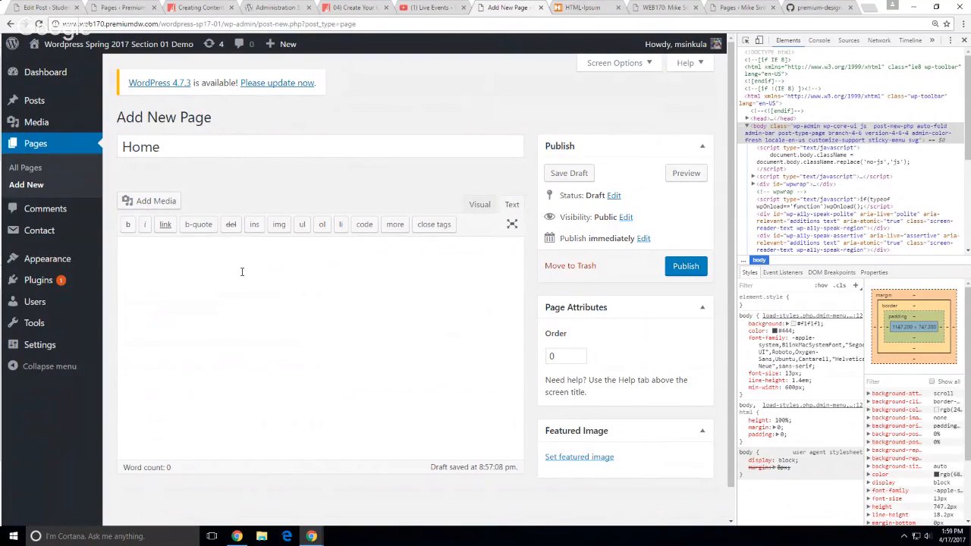
{"action": "key", "text": "ctrl+v"}
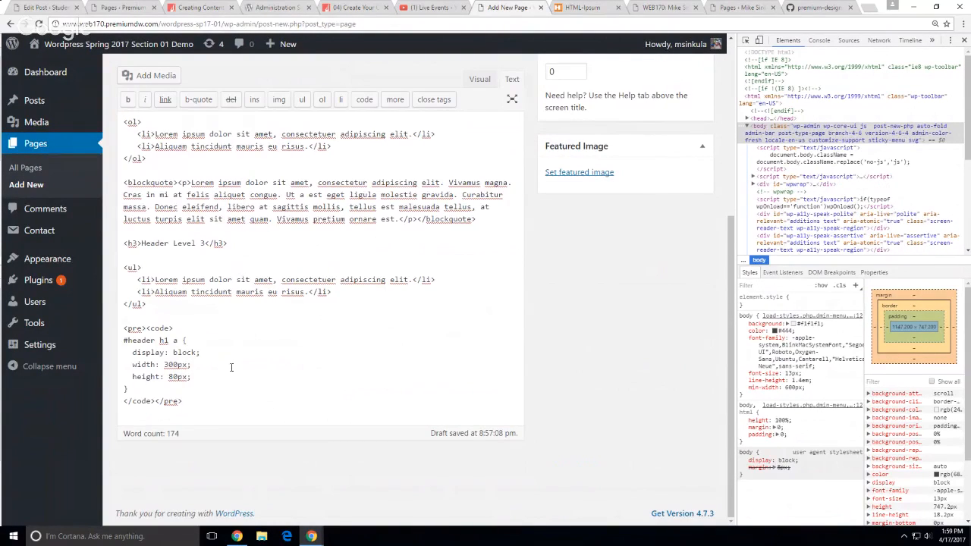
Delete the 'HTML Ipsum Presents' heading and blank lines, switch to Visual, and close DevTools
{"action": "scroll", "coordinate": [232, 367], "scroll_direction": "up", "scroll_amount": 4}
{"action": "left_click_drag", "start_coordinate": [251, 249], "coordinate": [120, 254]}
{"action": "key", "text": "BackSpace"}
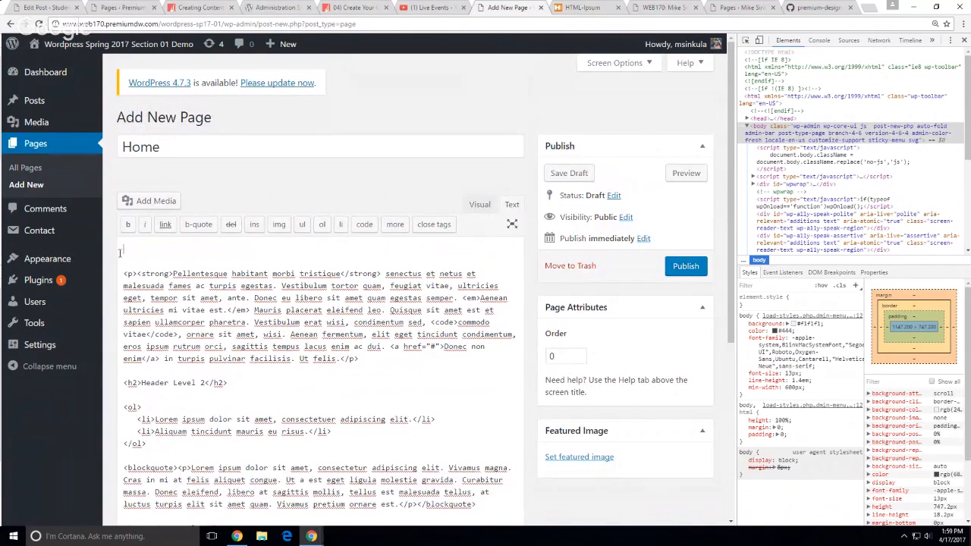
{"action": "double_click", "coordinate": [169, 149]}
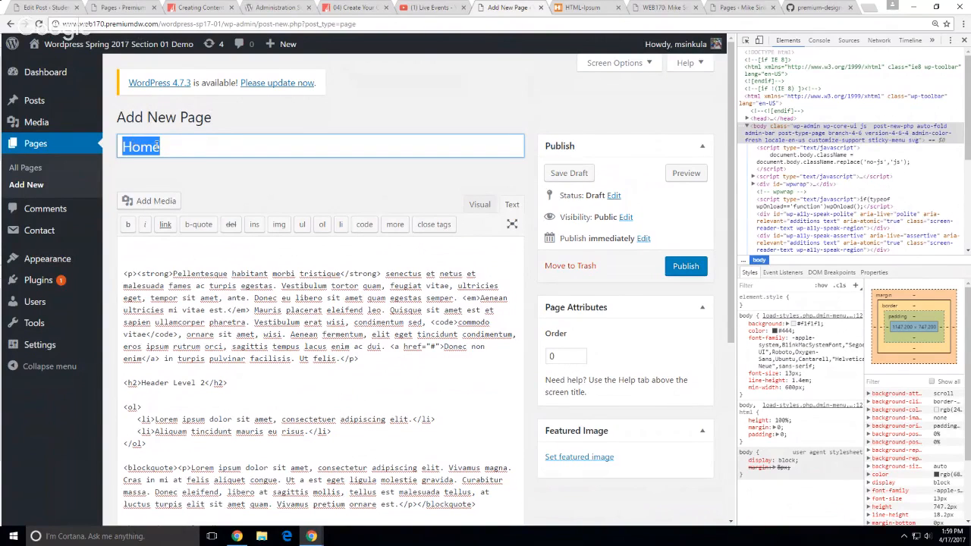
{"action": "left_click", "coordinate": [124, 275]}
{"action": "key", "text": "BackSpace"}
{"action": "key", "text": "BackSpace"}
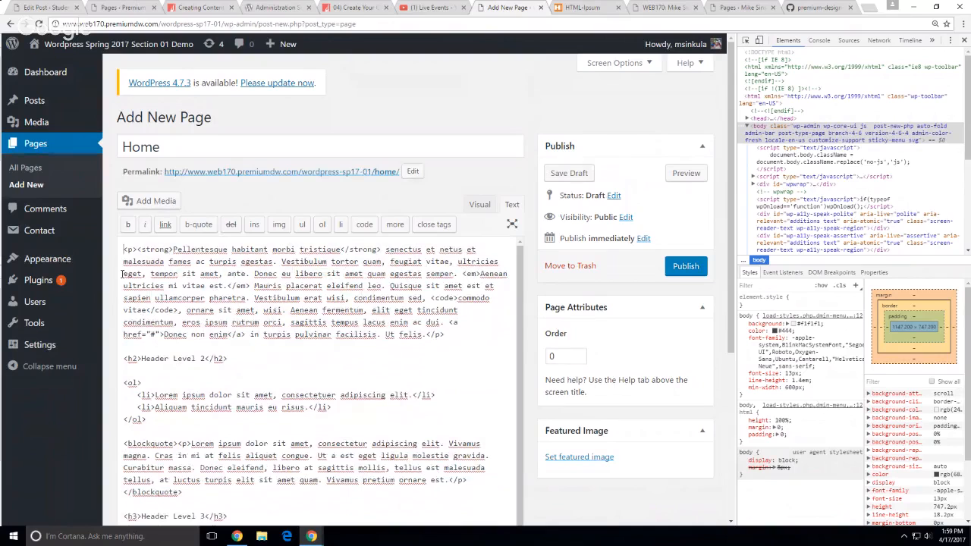
{"action": "left_click", "coordinate": [480, 204]}
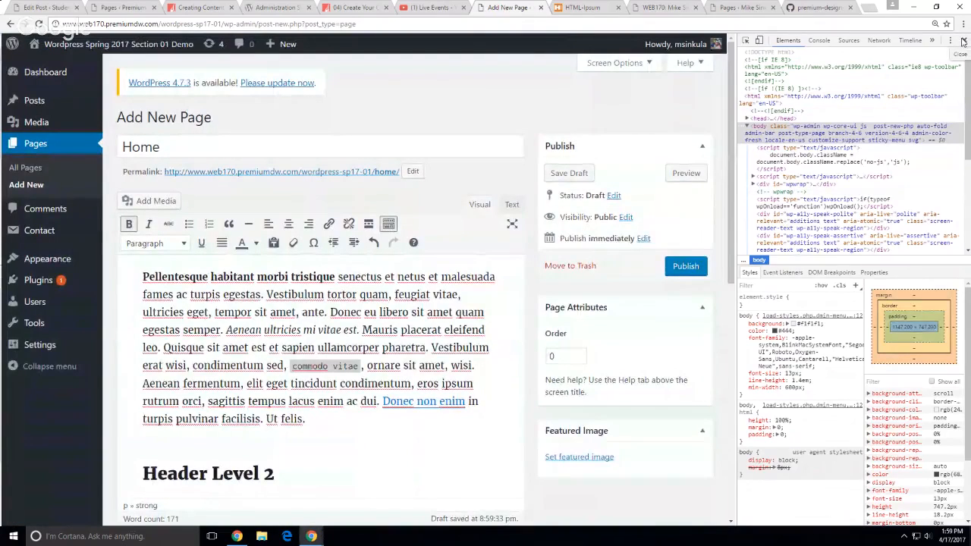
{"action": "left_click", "coordinate": [964, 42]}
Leave the editor and scroll to the top of the 'Creating Content with WordPress' lecture
{"action": "scroll", "coordinate": [913, 457], "scroll_direction": "down", "scroll_amount": 3}
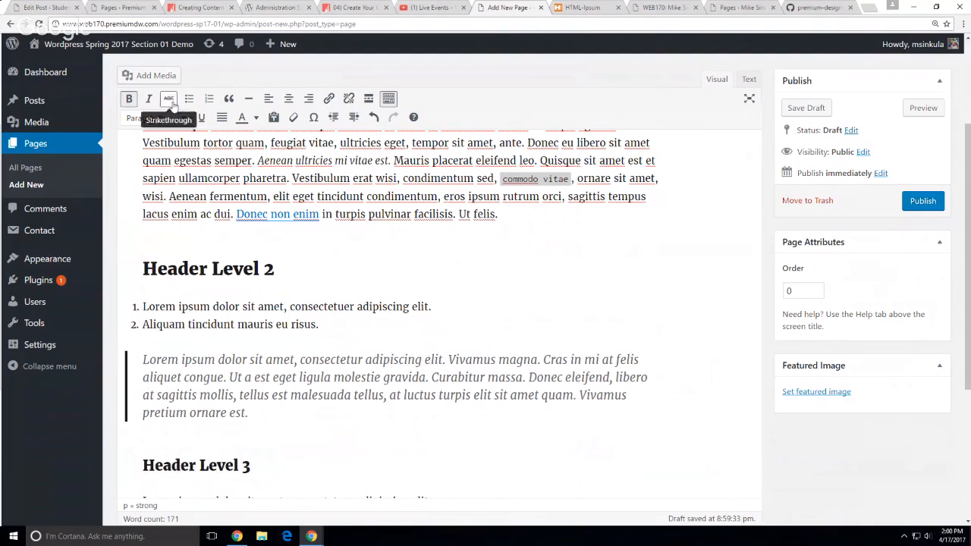
{"action": "left_click", "coordinate": [199, 8]}
{"action": "scroll", "coordinate": [113, 337], "scroll_direction": "up", "scroll_amount": 5}
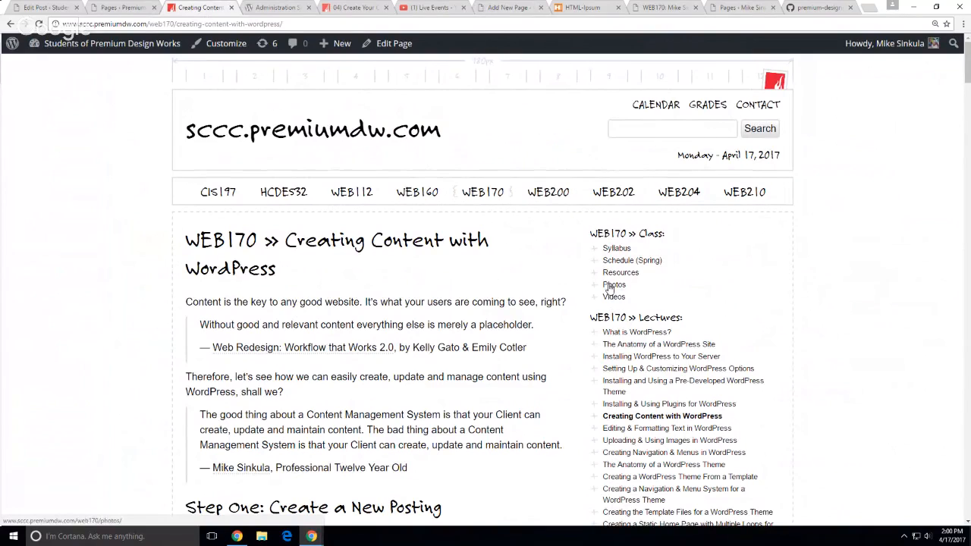
View the whiteboard page-hierarchy photo from the course Photos link, then return to the Pages list
{"action": "middle_click", "coordinate": [609, 287]}
{"action": "left_click", "coordinate": [252, 7]}
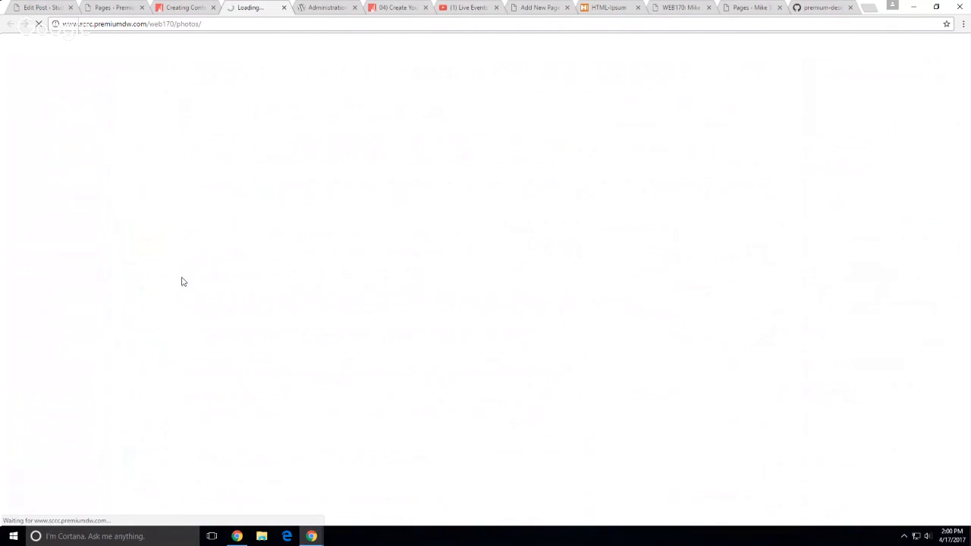
{"action": "left_click", "coordinate": [212, 312]}
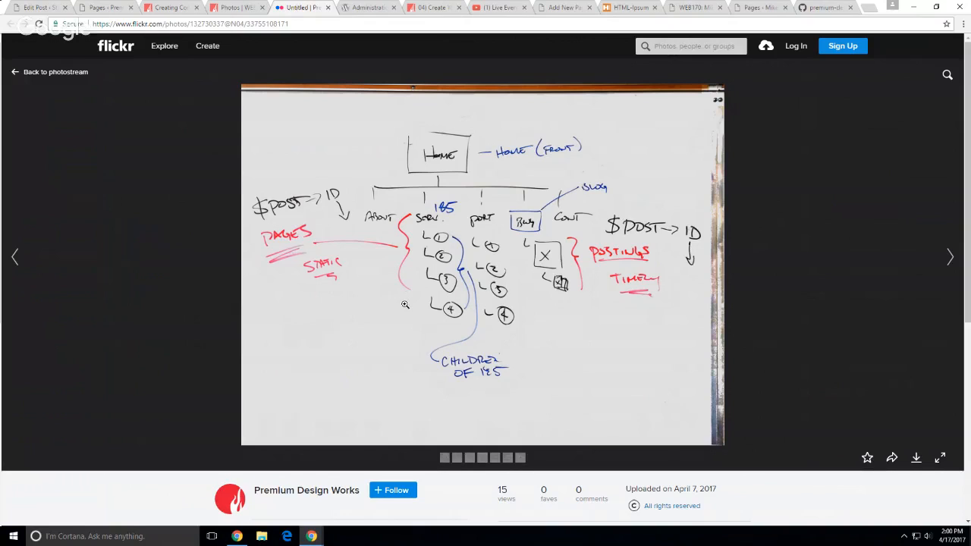
{"action": "left_click", "coordinate": [116, 10]}
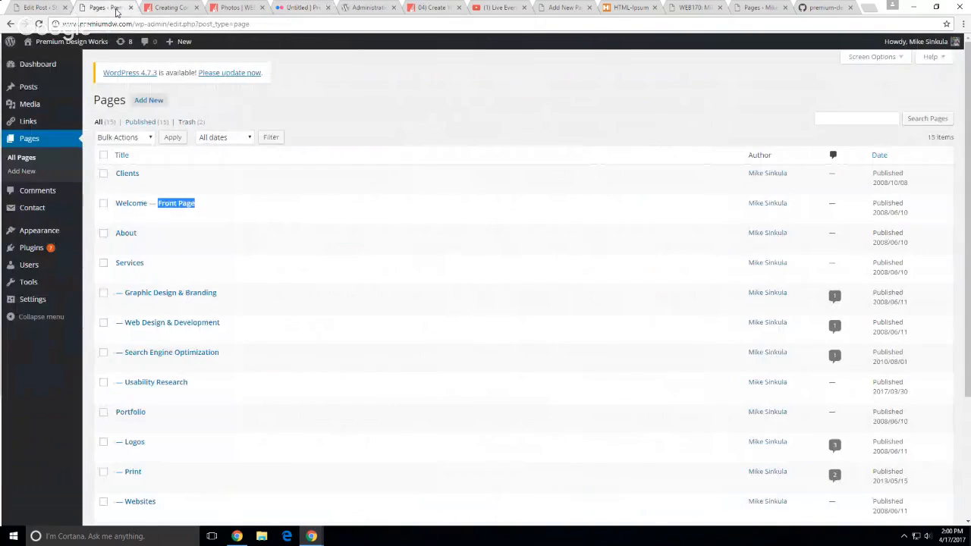
Inspect the Creating Content lecture's Order value of 7 in its editor, then return to the Home draft
{"action": "left_click", "coordinate": [565, 8]}
{"action": "scroll", "coordinate": [433, 395], "scroll_direction": "down", "scroll_amount": 3}
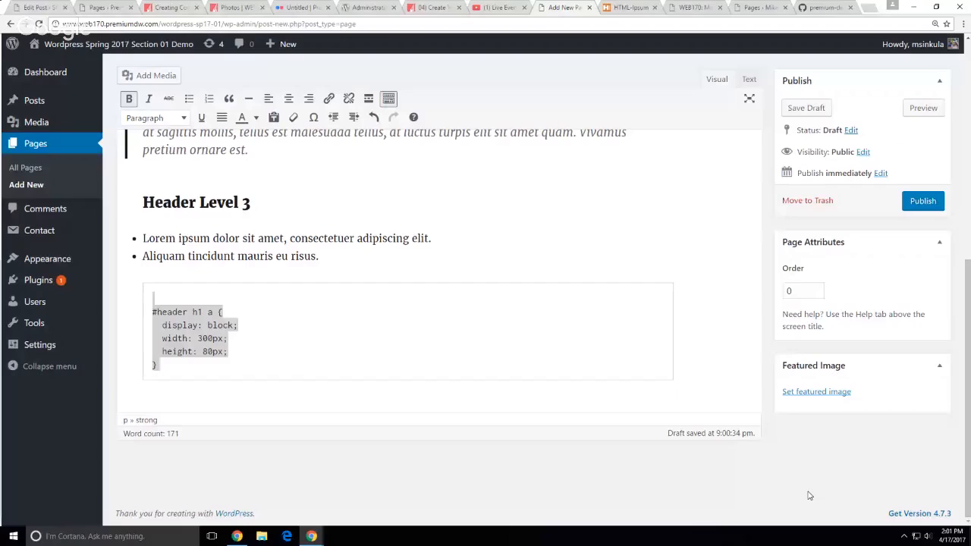
{"action": "left_click", "coordinate": [171, 8]}
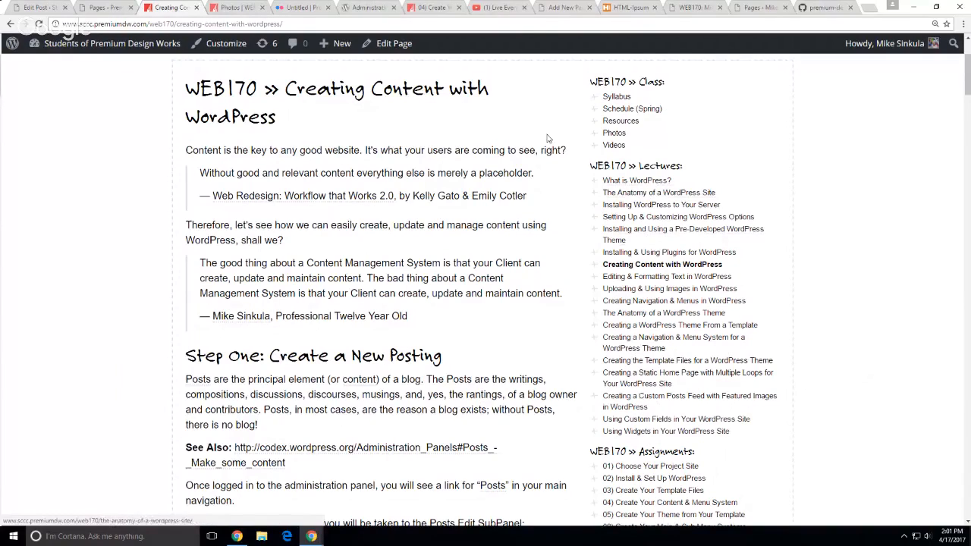
{"action": "left_click", "coordinate": [377, 53]}
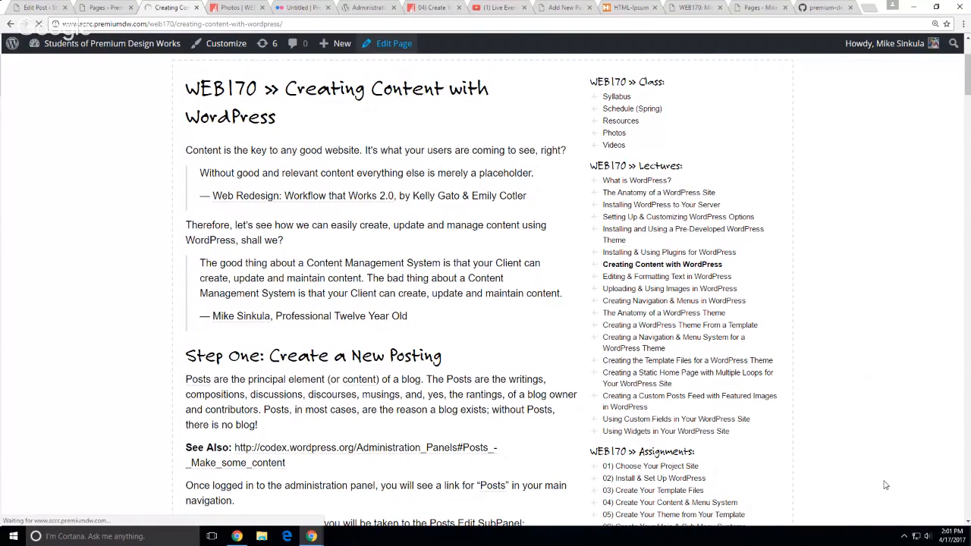
{"action": "scroll", "coordinate": [957, 416], "scroll_direction": "down", "scroll_amount": 3}
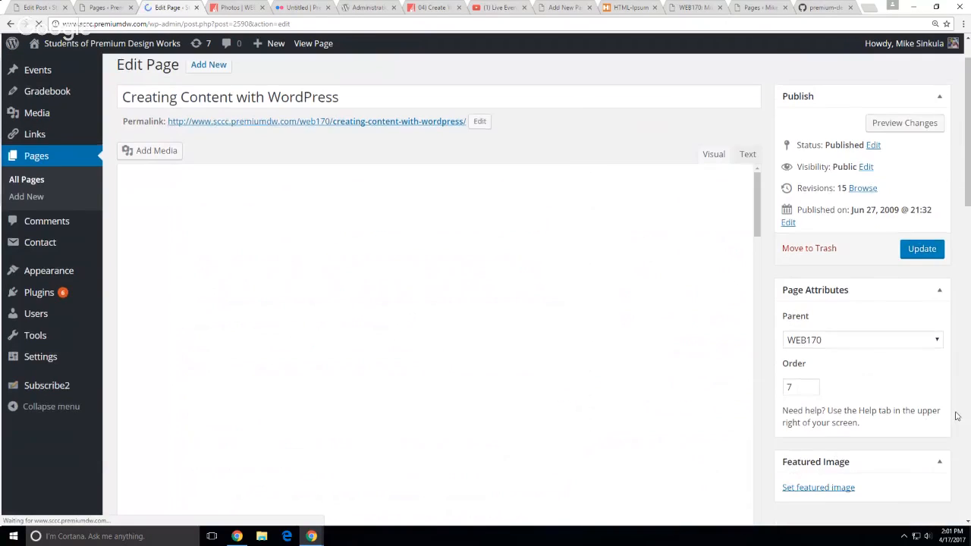
{"action": "double_click", "coordinate": [797, 236]}
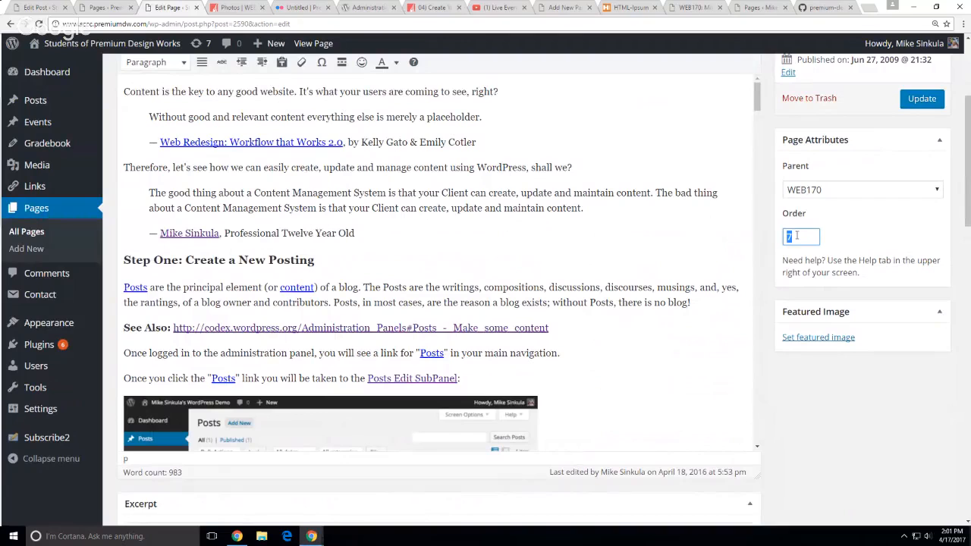
{"action": "left_click", "coordinate": [911, 415]}
{"action": "scroll", "coordinate": [338, 259], "scroll_direction": "up", "scroll_amount": 5}
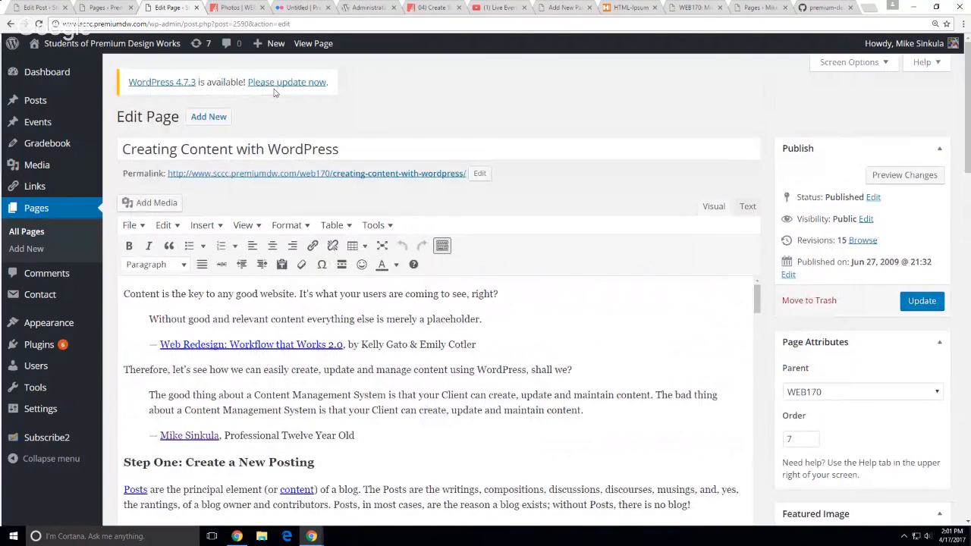
{"action": "left_click", "coordinate": [561, 8]}
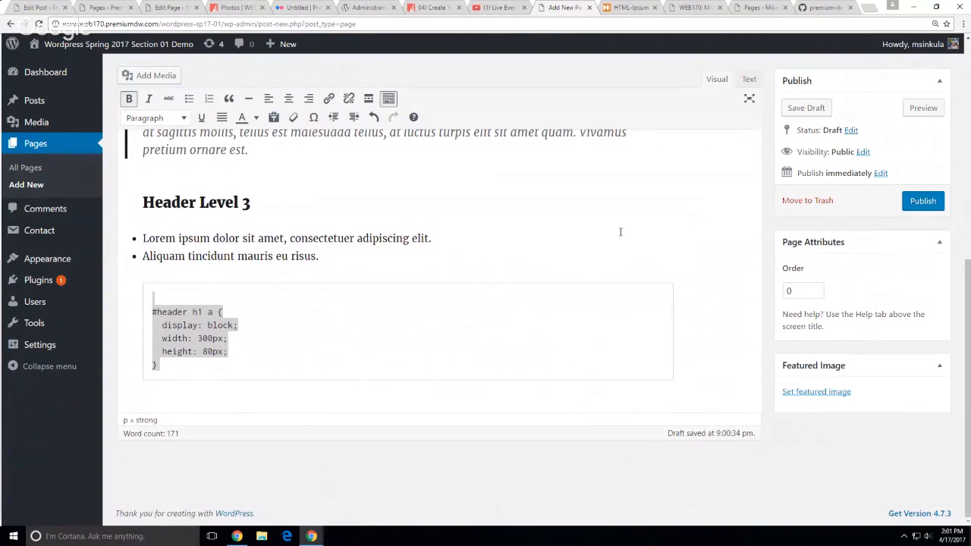
Publish the Home page and show the Custom Fields, Discussion, Comments, Slug and Author boxes
{"action": "left_click", "coordinate": [932, 204]}
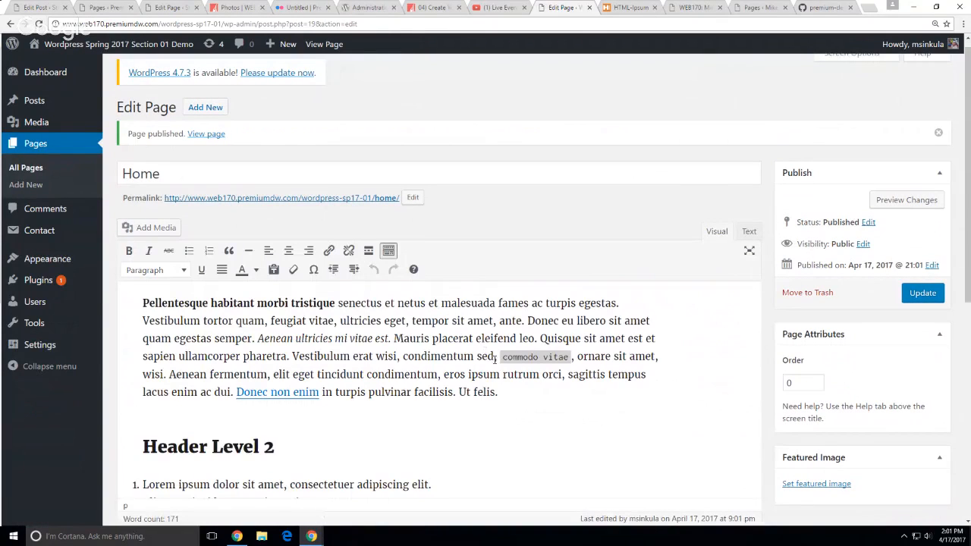
{"action": "scroll", "coordinate": [763, 132], "scroll_direction": "up", "scroll_amount": 1}
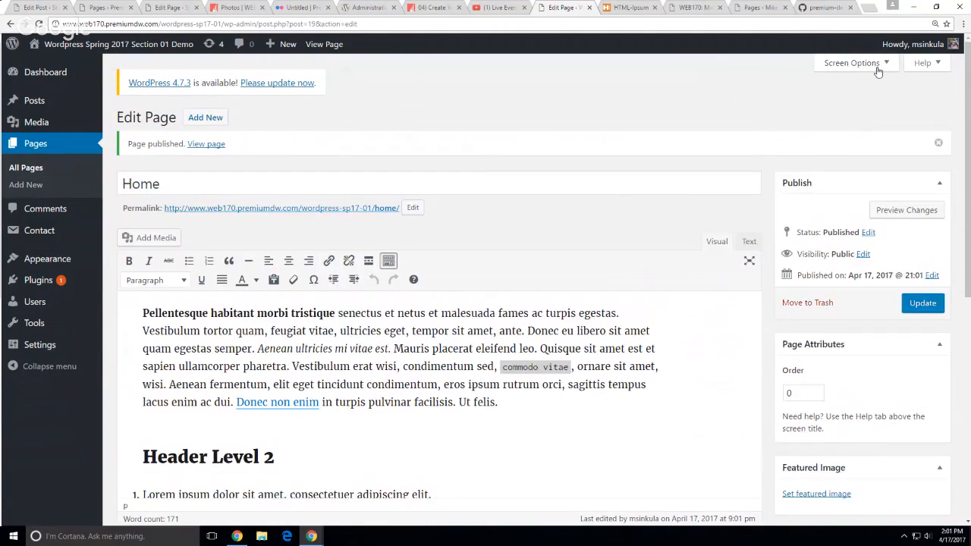
{"action": "left_click", "coordinate": [876, 67]}
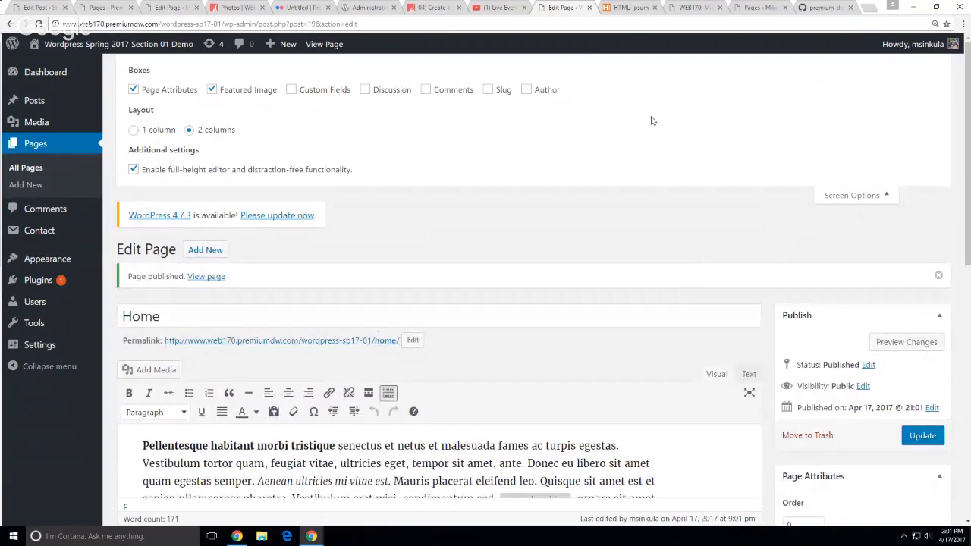
{"action": "left_click", "coordinate": [317, 91]}
{"action": "left_click", "coordinate": [376, 91]}
{"action": "left_click", "coordinate": [447, 91]}
{"action": "left_click", "coordinate": [495, 92]}
{"action": "left_click", "coordinate": [537, 92]}
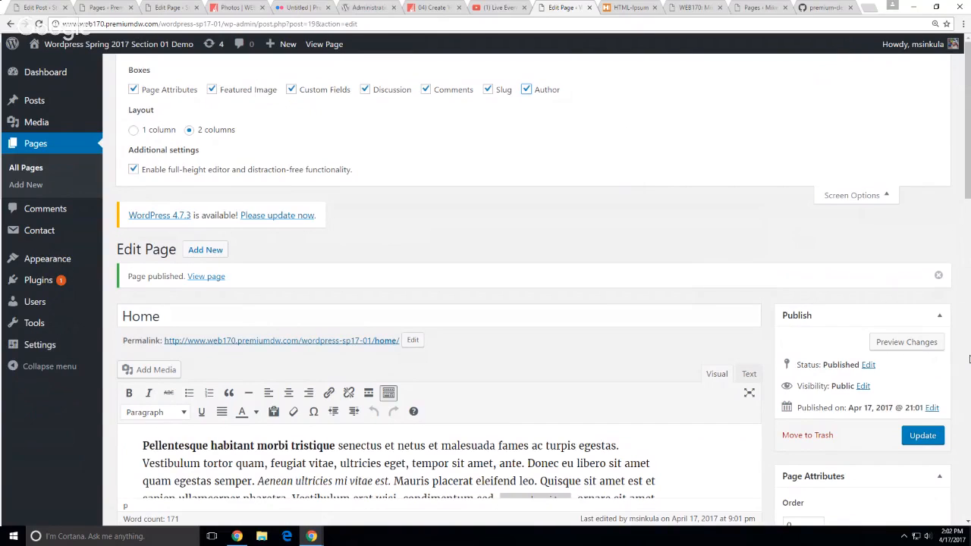
Review the edit screen, update the Home page, and go to the All Pages list
{"action": "scroll", "coordinate": [956, 368], "scroll_direction": "down", "scroll_amount": 4}
{"action": "scroll", "coordinate": [964, 364], "scroll_direction": "down", "scroll_amount": 6}
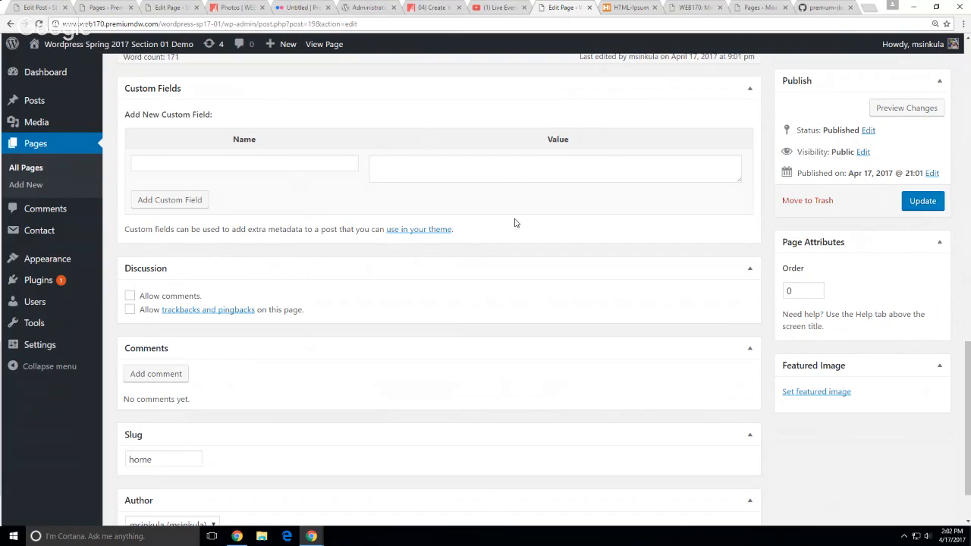
{"action": "scroll", "coordinate": [539, 196], "scroll_direction": "up", "scroll_amount": 15}
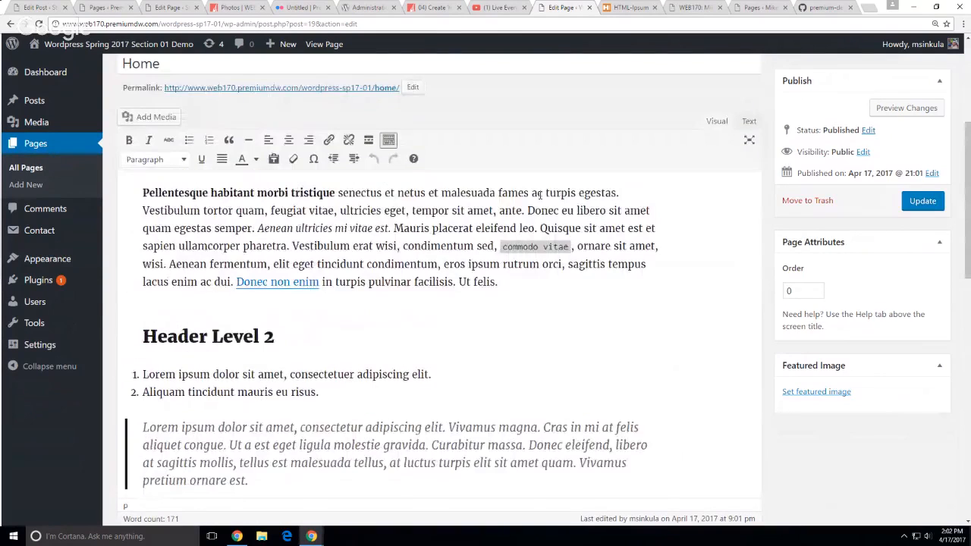
{"action": "scroll", "coordinate": [540, 196], "scroll_direction": "up", "scroll_amount": 4}
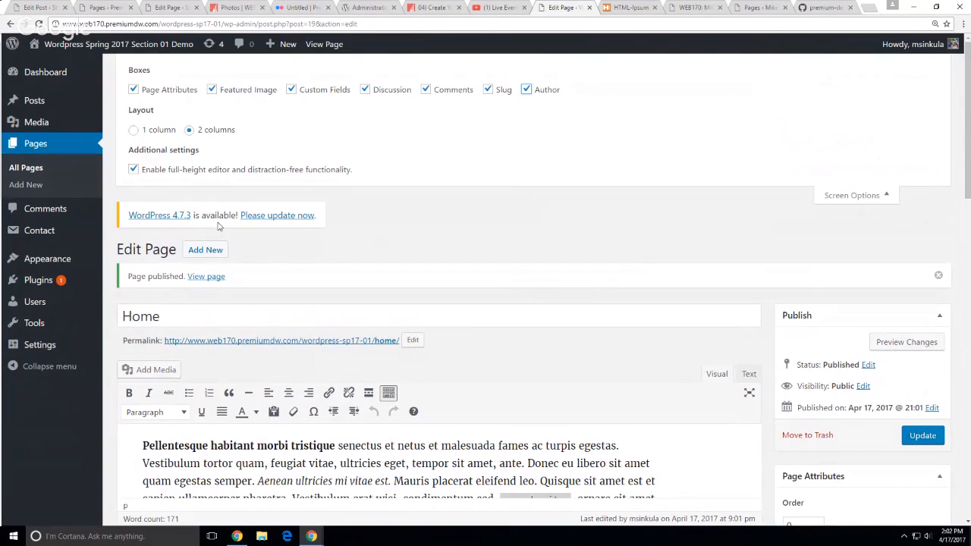
{"action": "scroll", "coordinate": [500, 262], "scroll_direction": "down", "scroll_amount": 2}
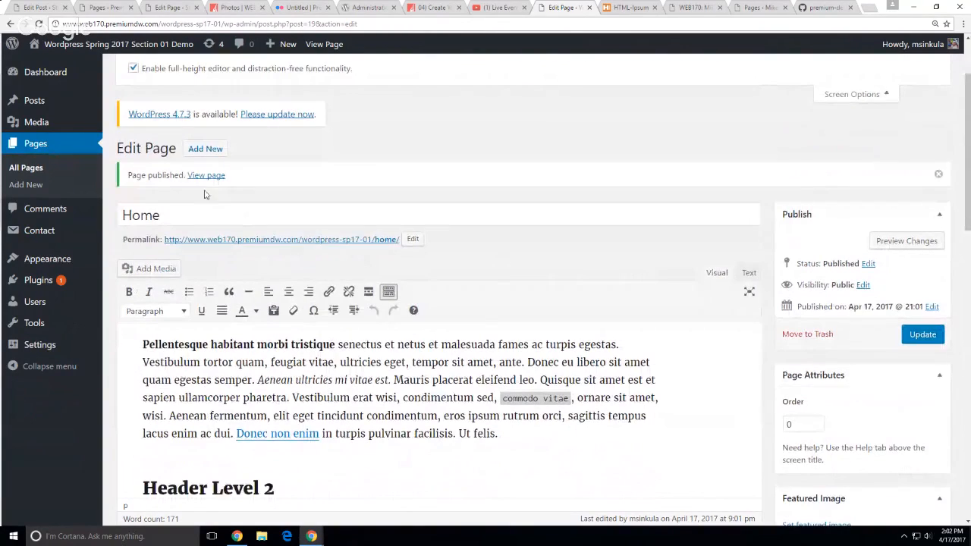
{"action": "left_click", "coordinate": [906, 334]}
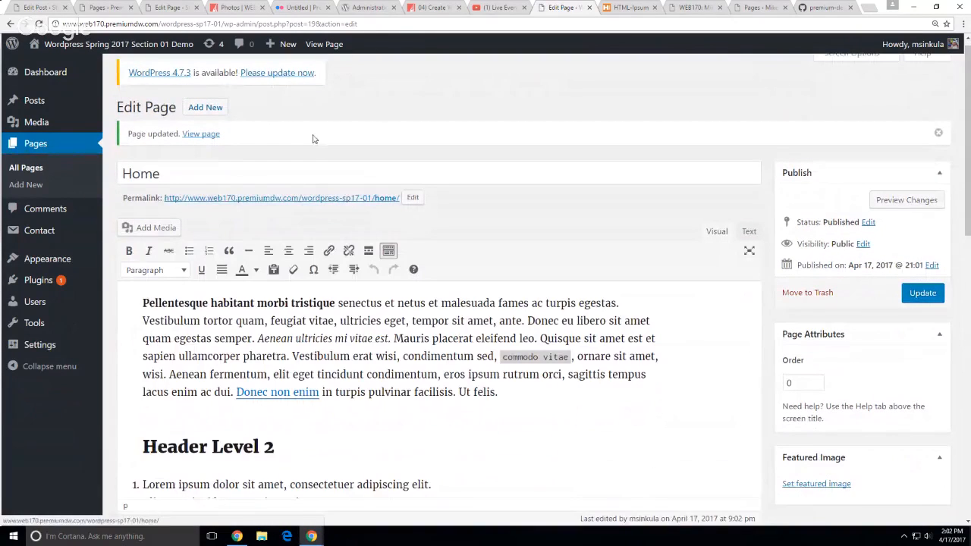
{"action": "left_click", "coordinate": [47, 148]}
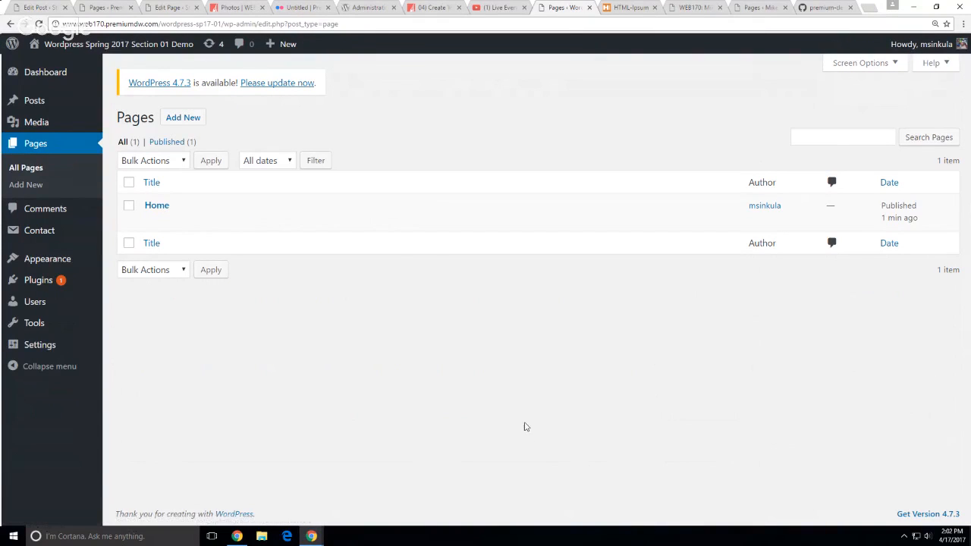
Visit the live site and scroll its front page showing the 'Lorem Ipsum Dolor Sit Amet' post
{"action": "left_click", "coordinate": [73, 69]}
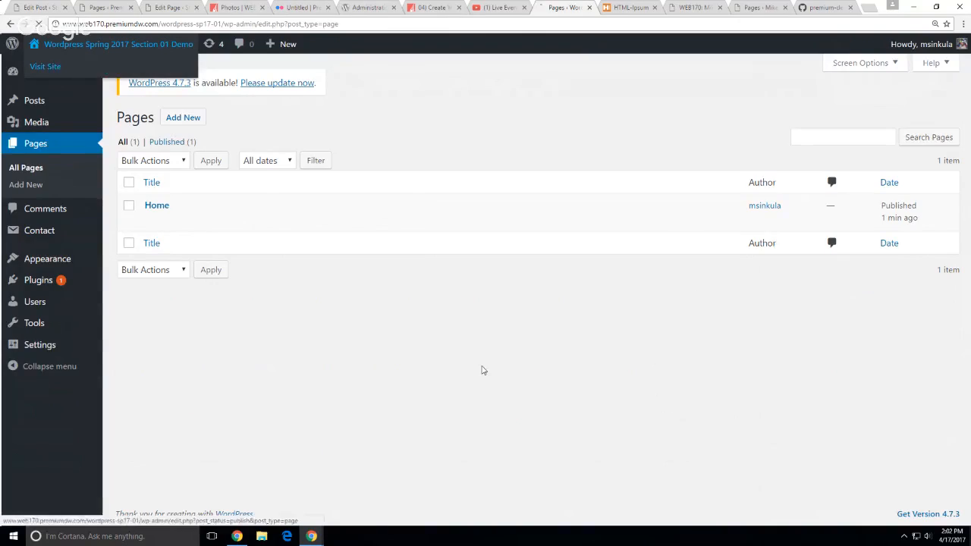
{"action": "scroll", "coordinate": [619, 345], "scroll_direction": "down", "scroll_amount": 5}
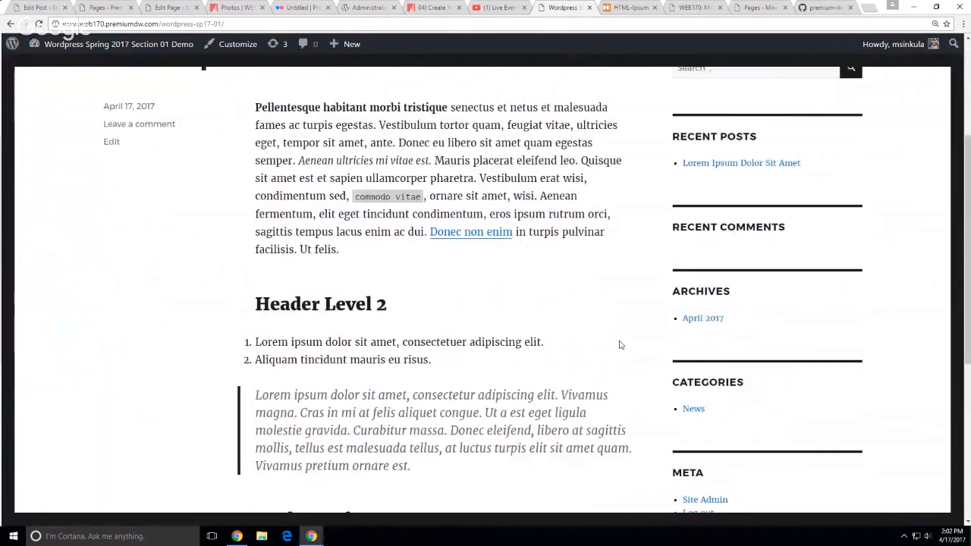
{"action": "scroll", "coordinate": [620, 342], "scroll_direction": "down", "scroll_amount": 2}
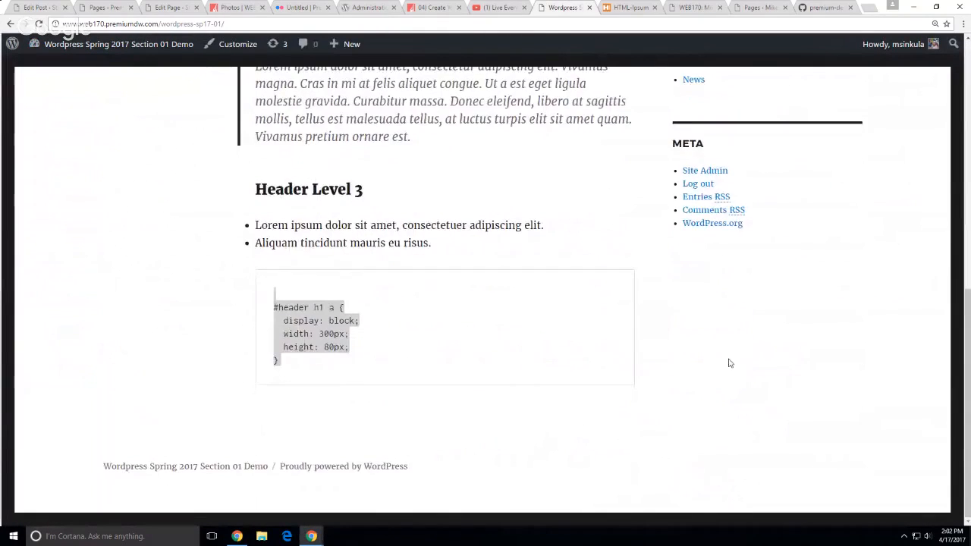
{"action": "scroll", "coordinate": [704, 354], "scroll_direction": "up", "scroll_amount": 3}
{"action": "scroll", "coordinate": [703, 354], "scroll_direction": "up", "scroll_amount": 4}
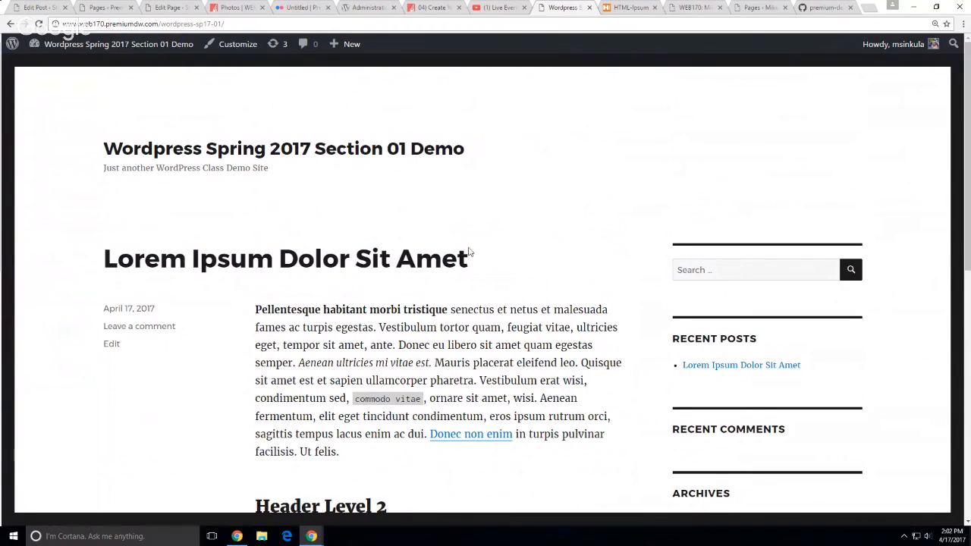
{"action": "scroll", "coordinate": [79, 343], "scroll_direction": "down", "scroll_amount": 3}
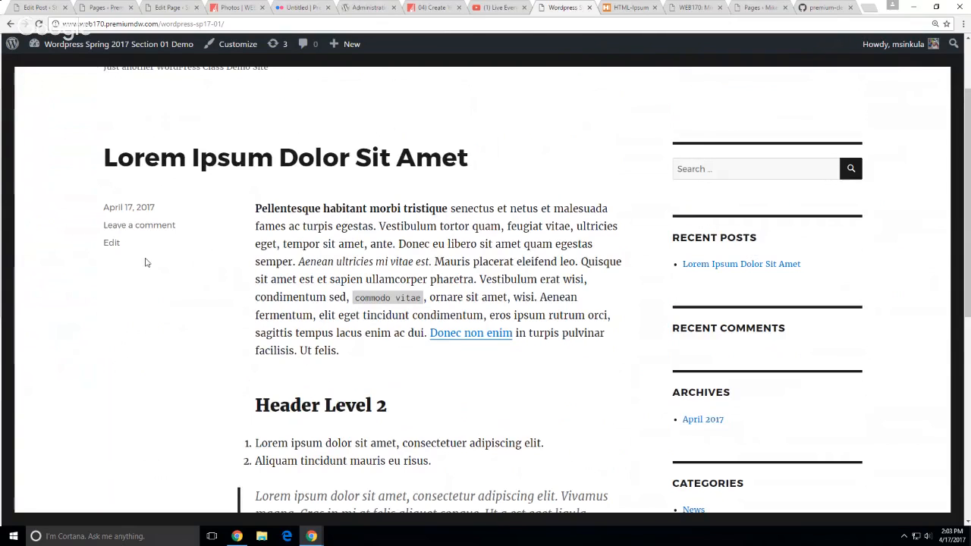
{"action": "scroll", "coordinate": [144, 228], "scroll_direction": "up", "scroll_amount": 2}
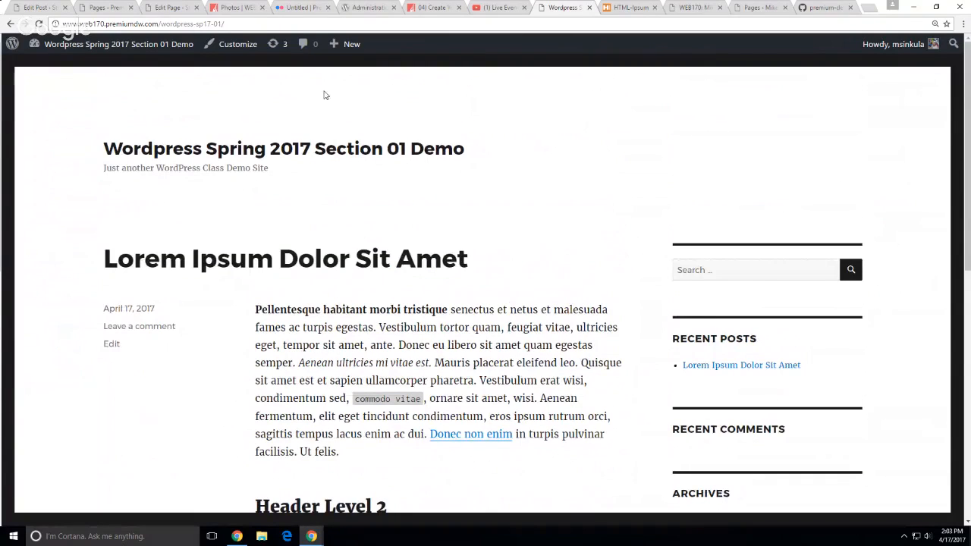
Start a new page from the dashboard, leaving its parent set to none
{"action": "mouse_move", "coordinate": [155, 47]}
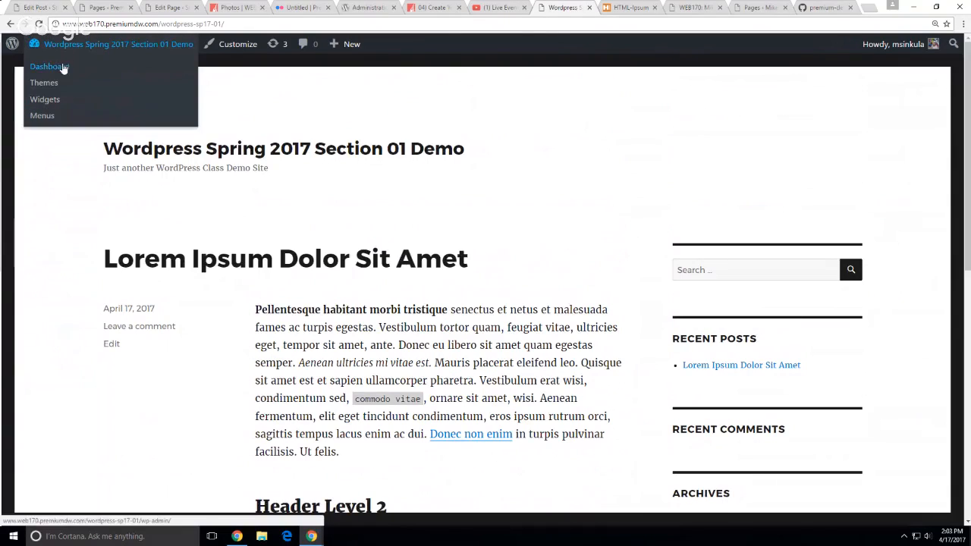
{"action": "left_click", "coordinate": [57, 67]}
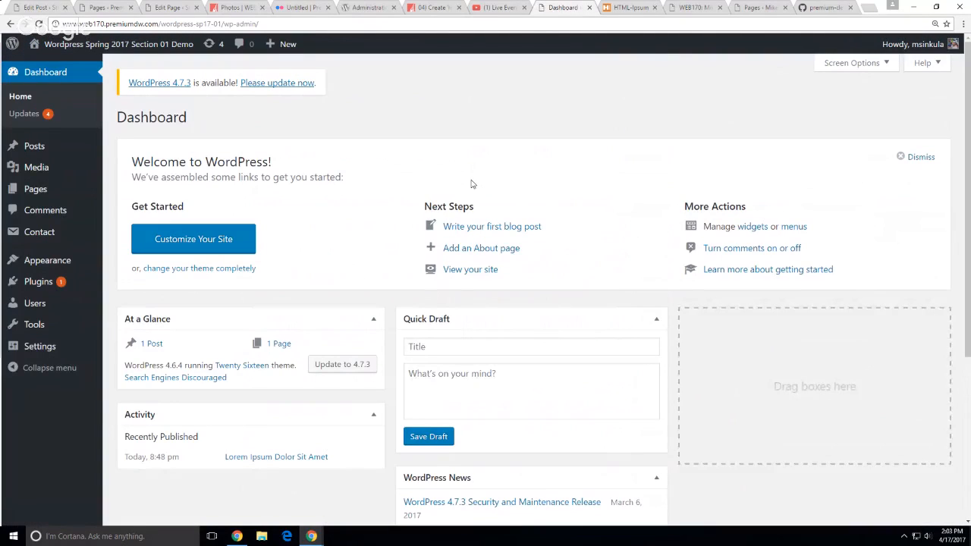
{"action": "mouse_move", "coordinate": [287, 46]}
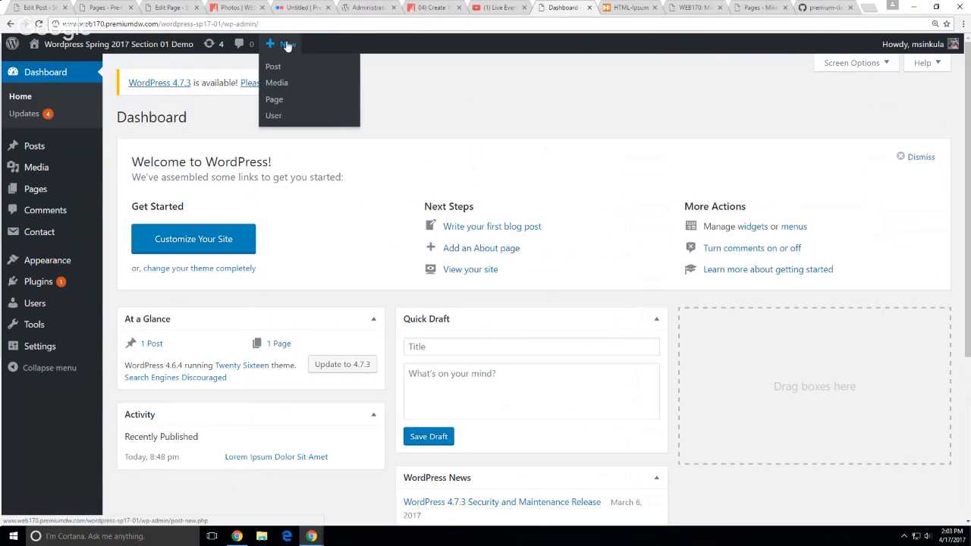
{"action": "left_click", "coordinate": [284, 100]}
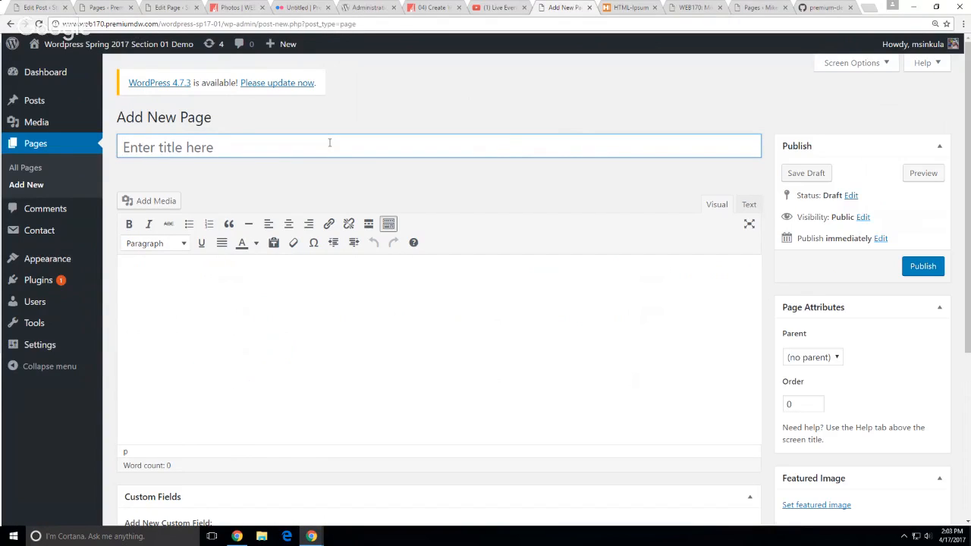
{"action": "left_click", "coordinate": [833, 361]}
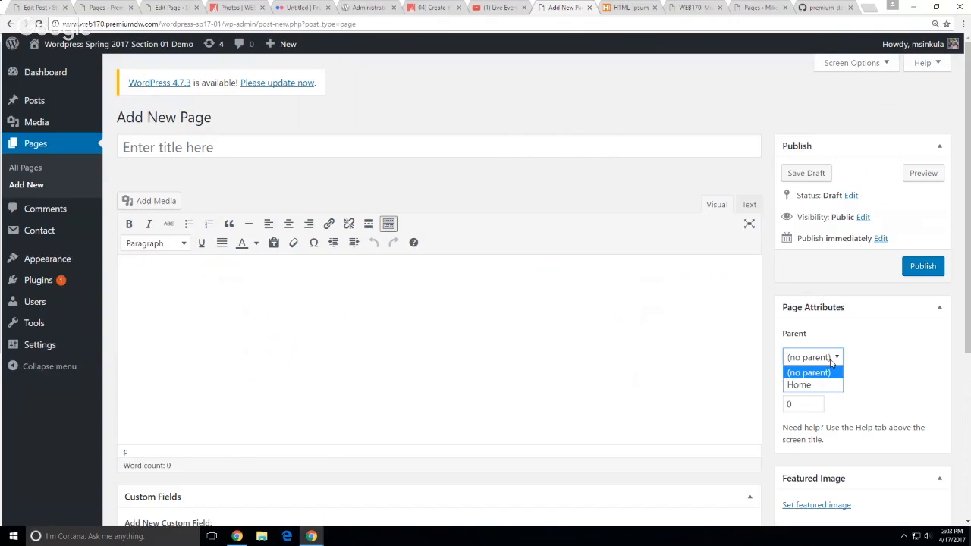
{"action": "left_click", "coordinate": [900, 339]}
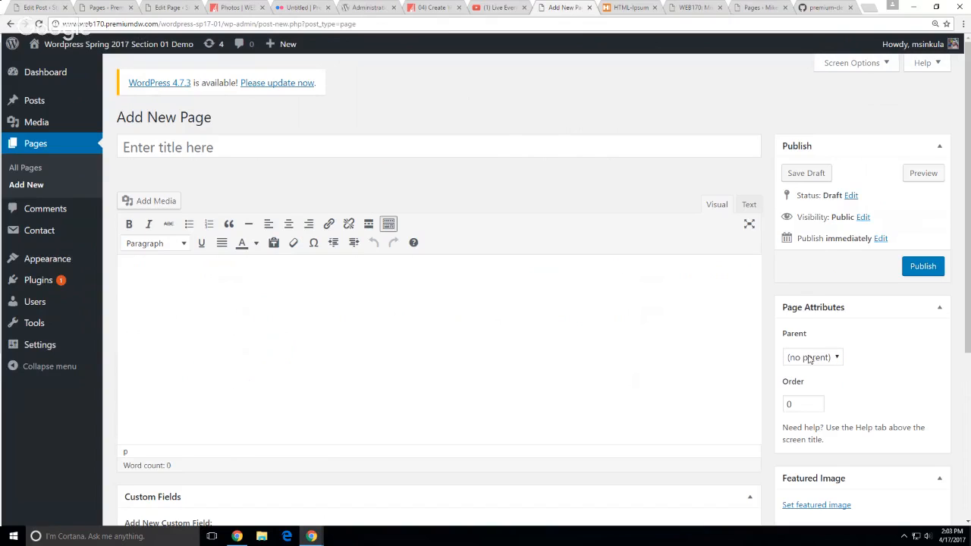
{"action": "scroll", "coordinate": [946, 410], "scroll_direction": "down", "scroll_amount": 2}
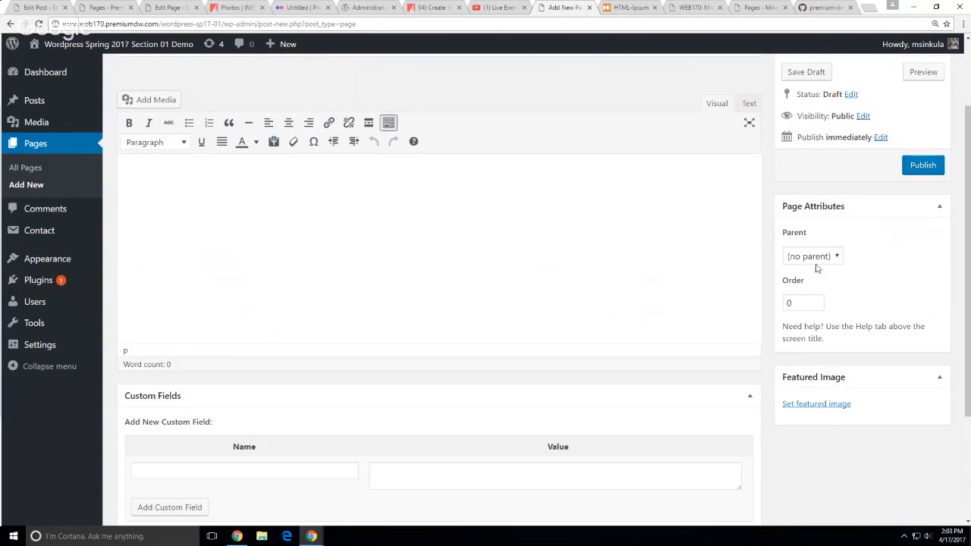
{"action": "scroll", "coordinate": [422, 280], "scroll_direction": "up", "scroll_amount": 1}
{"action": "scroll", "coordinate": [422, 281], "scroll_direction": "up", "scroll_amount": 2}
Title the page 'About' and paste the HTML-Ipsum sample markup as its content
{"action": "left_click", "coordinate": [192, 151]}
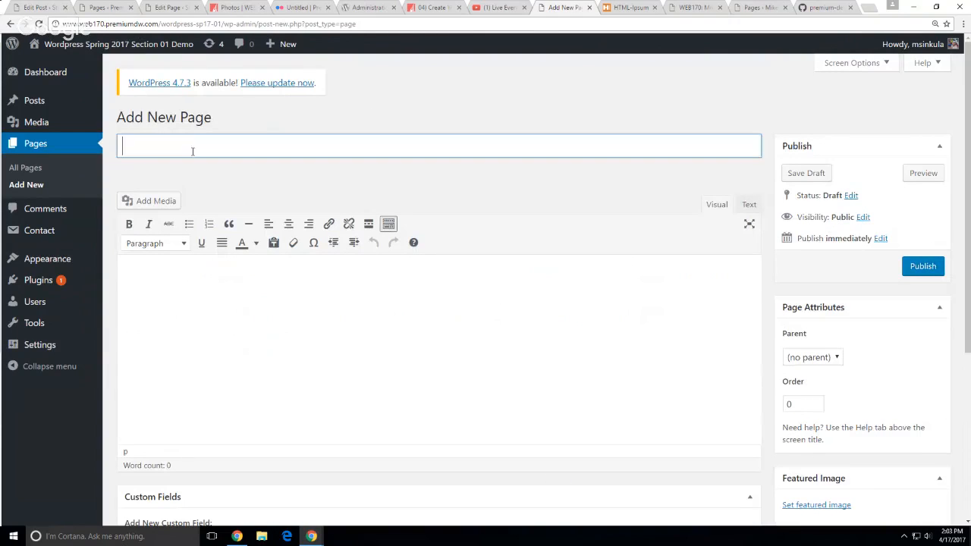
{"action": "type", "text": "About"}
{"action": "left_click", "coordinate": [549, 354]}
{"action": "left_click", "coordinate": [749, 204]}
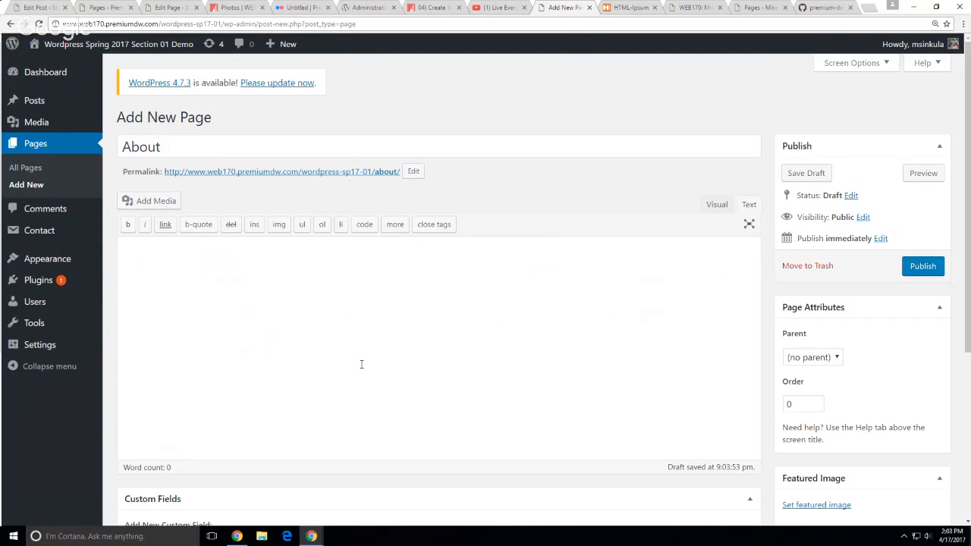
{"action": "left_click", "coordinate": [354, 358]}
{"action": "key", "text": "ctrl+v"}
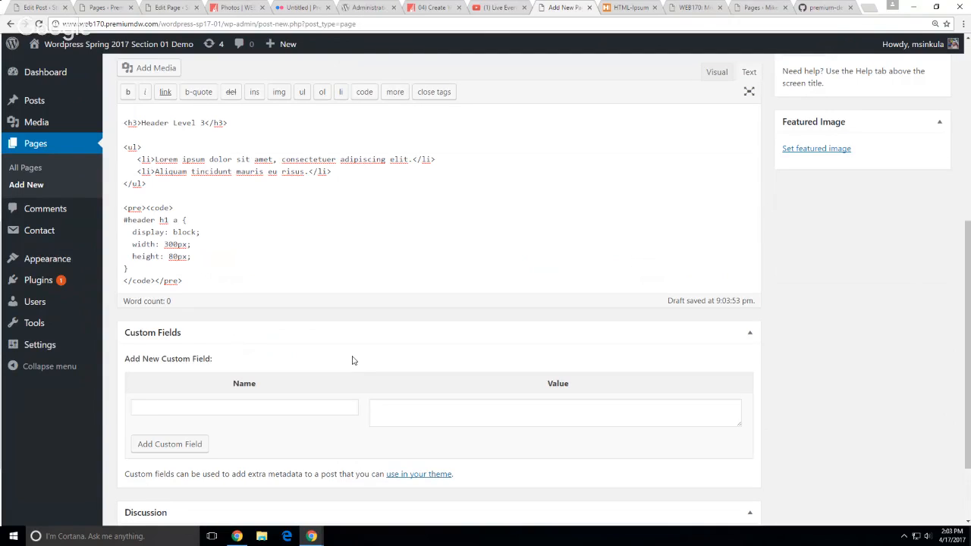
{"action": "scroll", "coordinate": [450, 246], "scroll_direction": "up", "scroll_amount": 10}
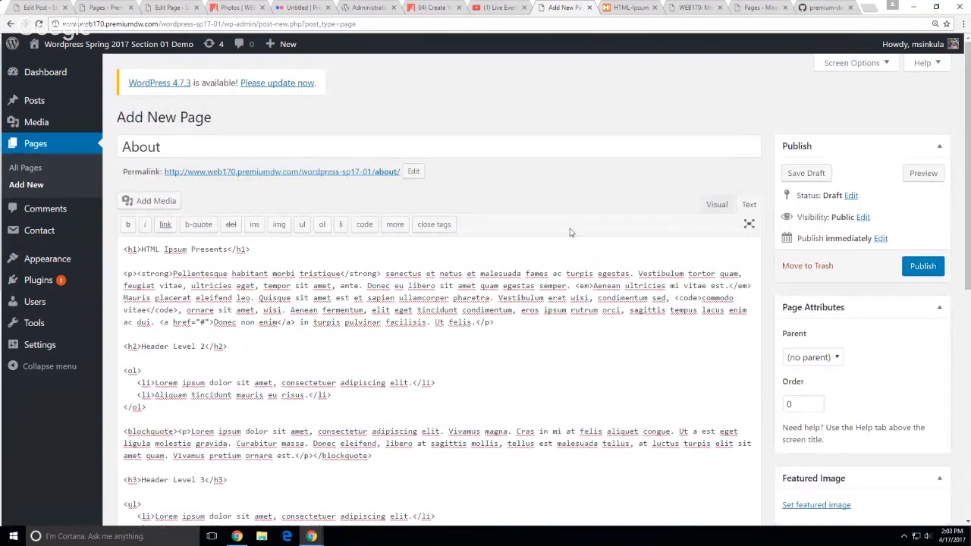
{"action": "left_click", "coordinate": [718, 204]}
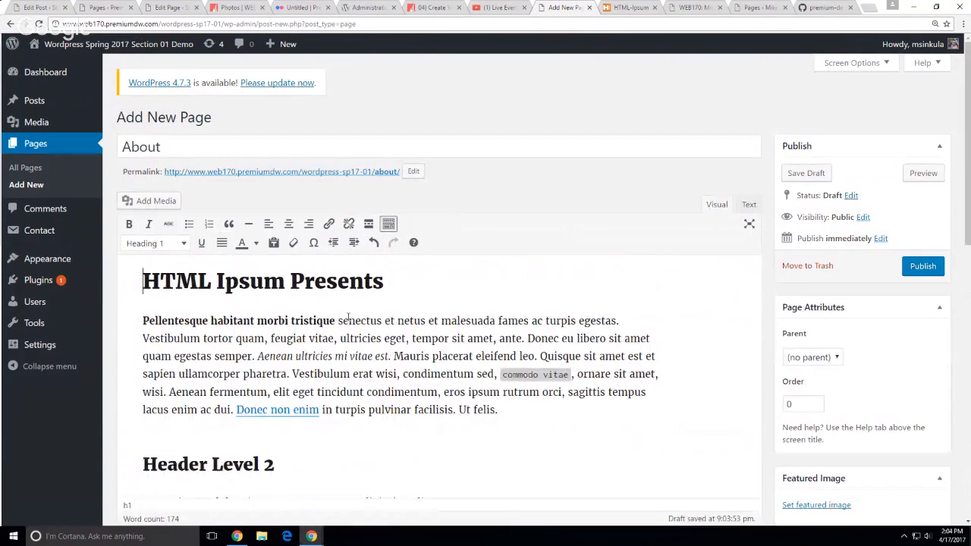
Remove the 'HTML Ipsum Presents' heading and its empty h1 tags so content starts at the bold paragraph
{"action": "left_click_drag", "start_coordinate": [400, 282], "coordinate": [121, 271]}
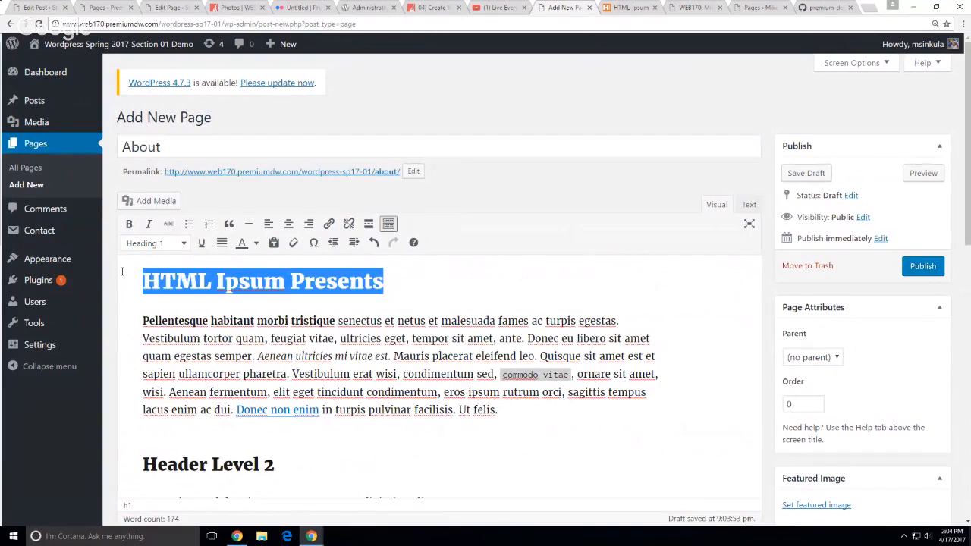
{"action": "key", "text": "BackSpace"}
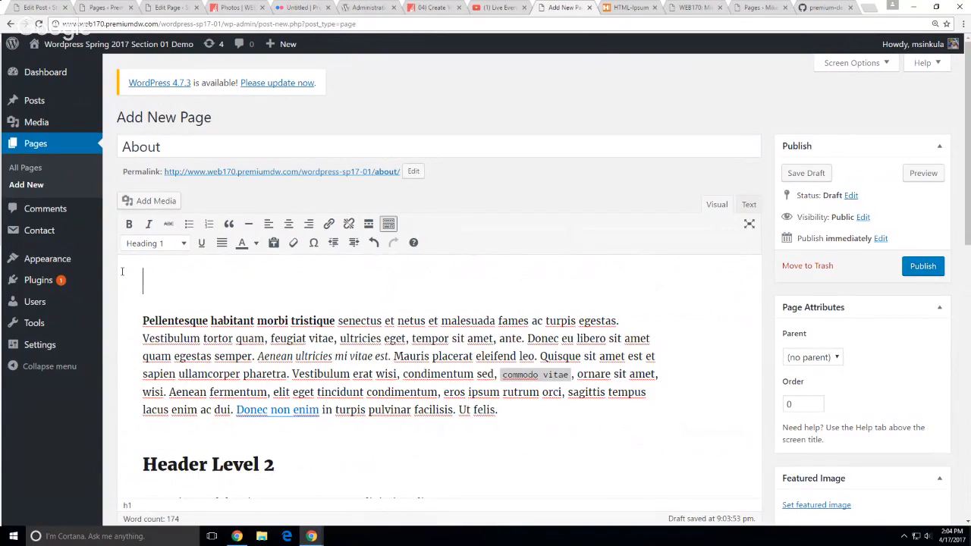
{"action": "key", "text": "Down"}
{"action": "key", "text": "BackSpace"}
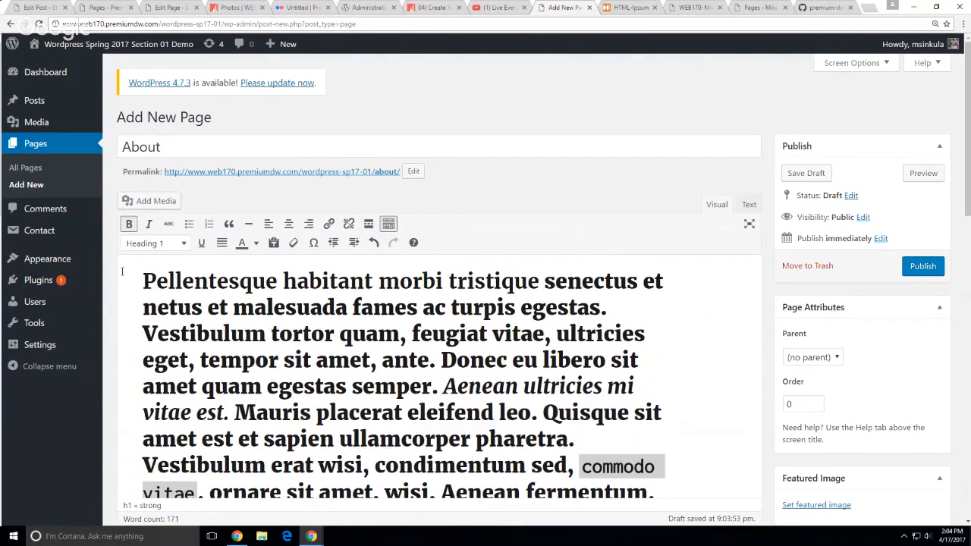
{"action": "key", "text": "ctrl+z"}
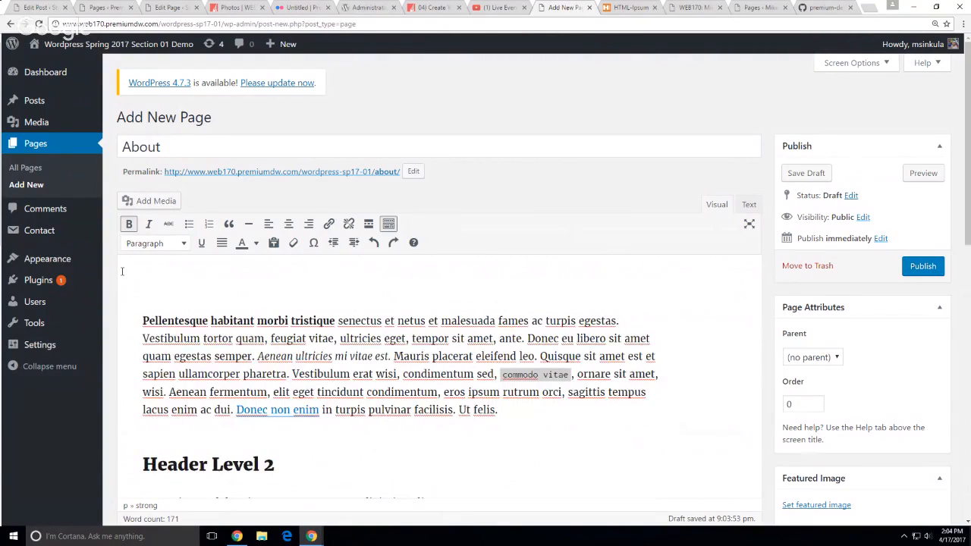
{"action": "left_click", "coordinate": [749, 205]}
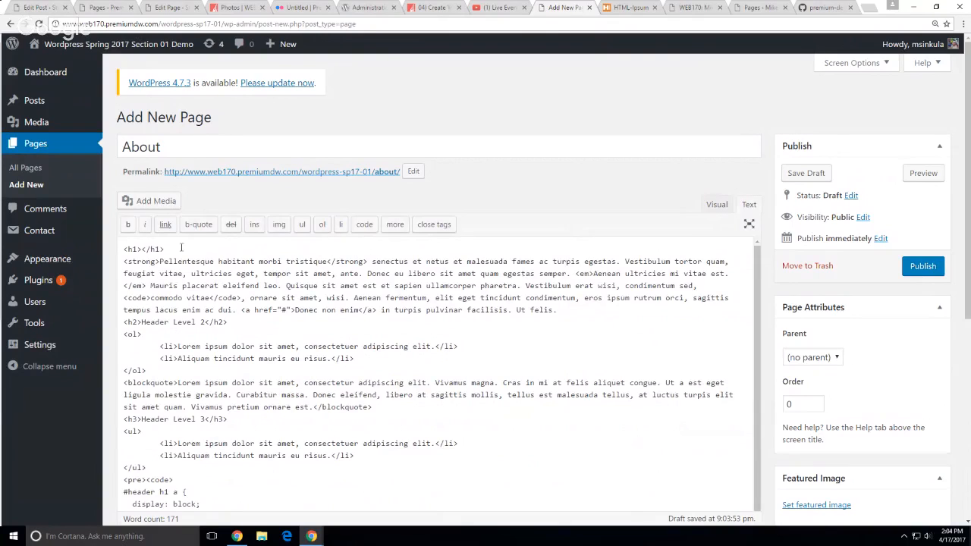
{"action": "left_click_drag", "start_coordinate": [164, 249], "coordinate": [119, 247]}
{"action": "key", "text": "Delete"}
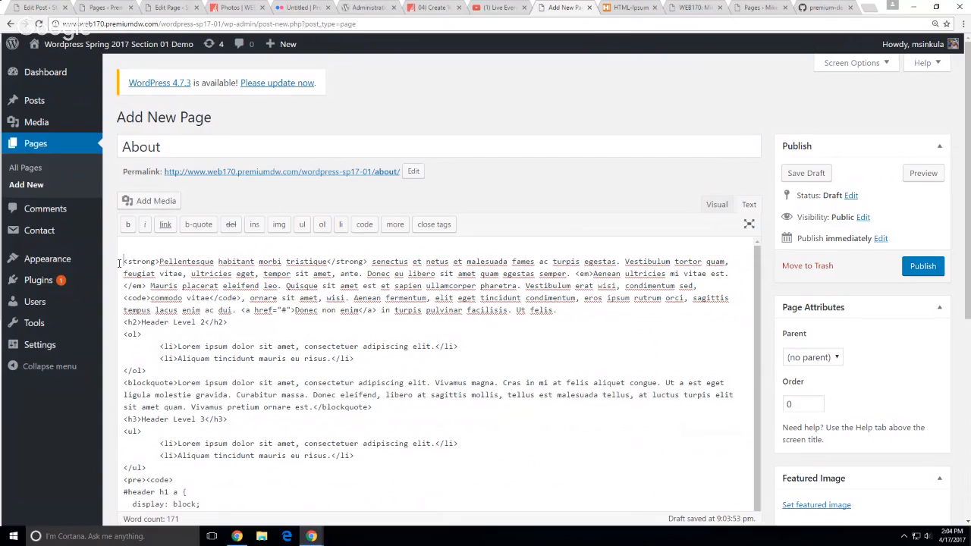
{"action": "key", "text": "Delete"}
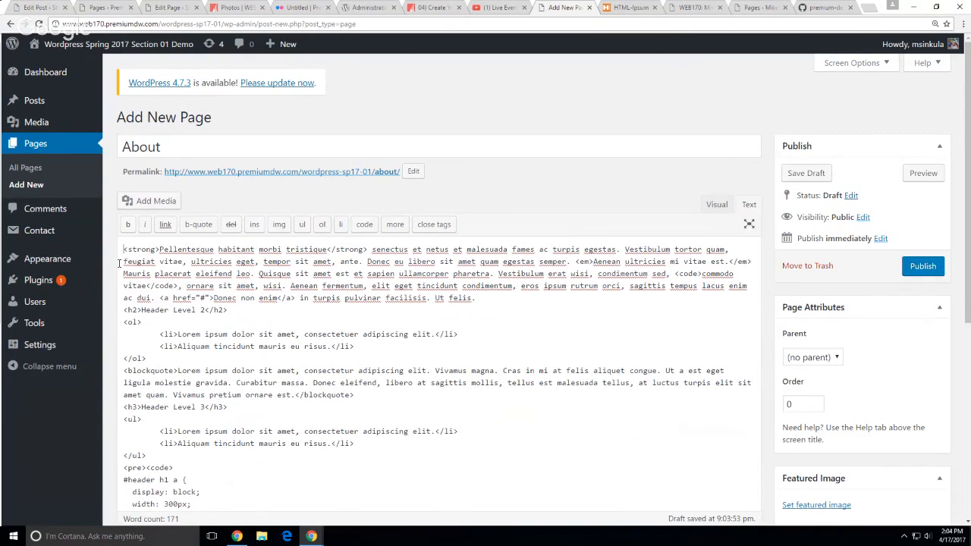
{"action": "left_click", "coordinate": [713, 213]}
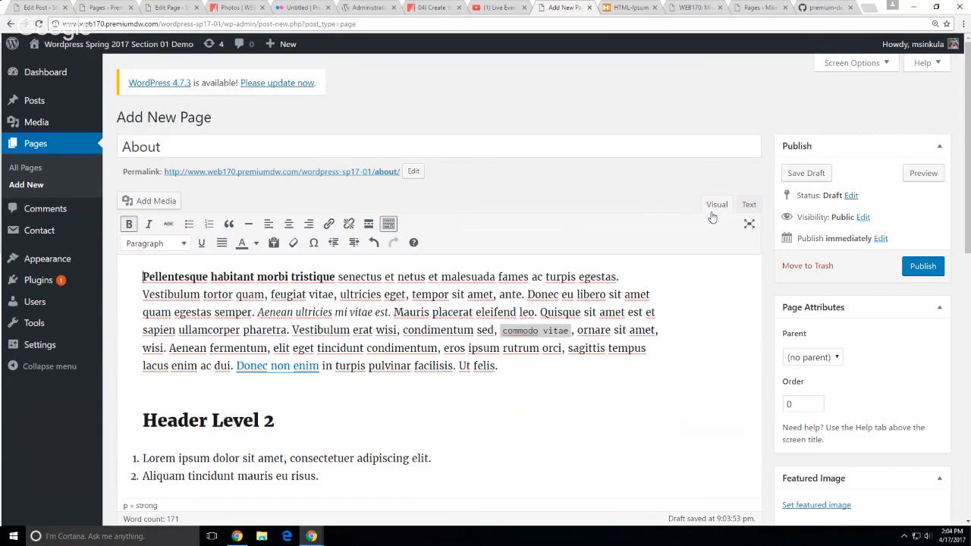
Publish the About draft page
{"action": "left_click", "coordinate": [922, 264]}
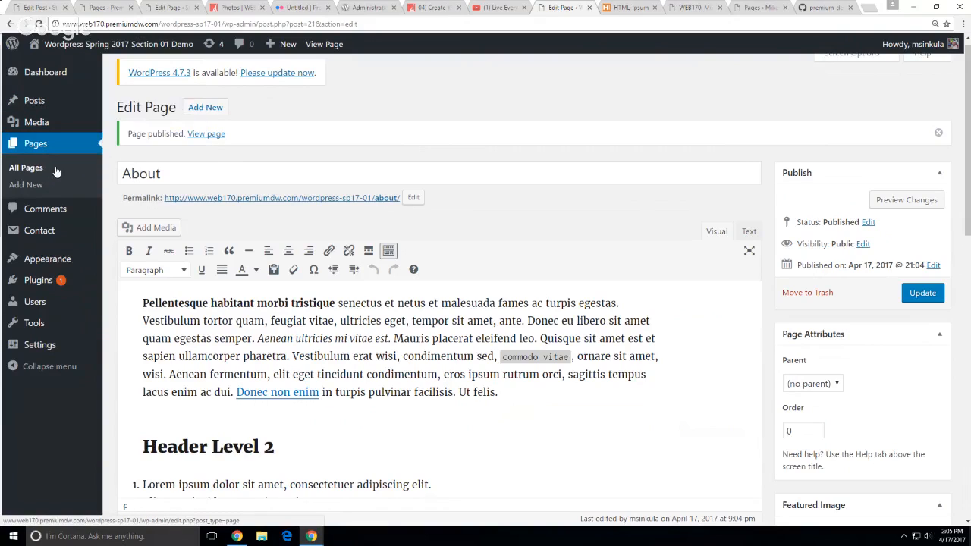
Create a new page titled 'Portfolio' with the HTML-Ipsum markup pasted in Text view
{"action": "mouse_move", "coordinate": [281, 47]}
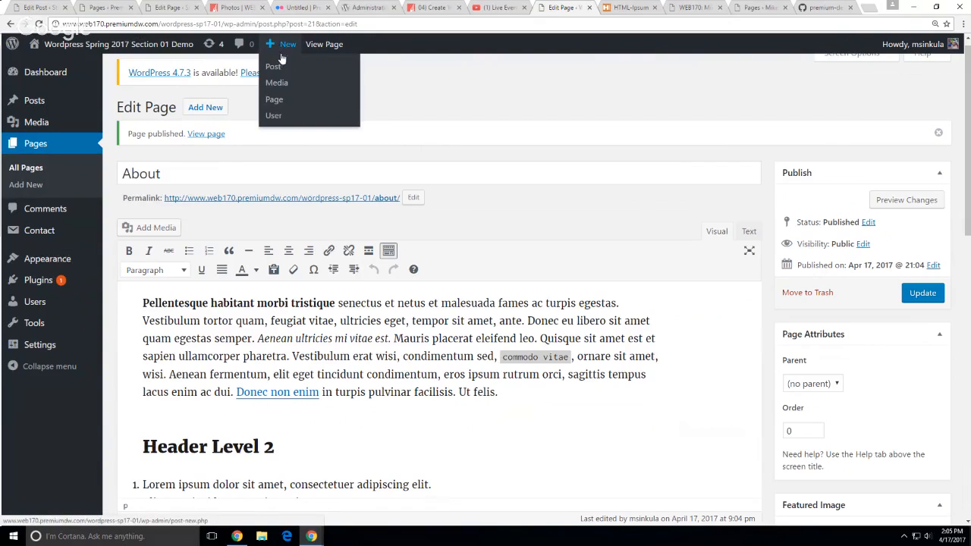
{"action": "left_click", "coordinate": [281, 98]}
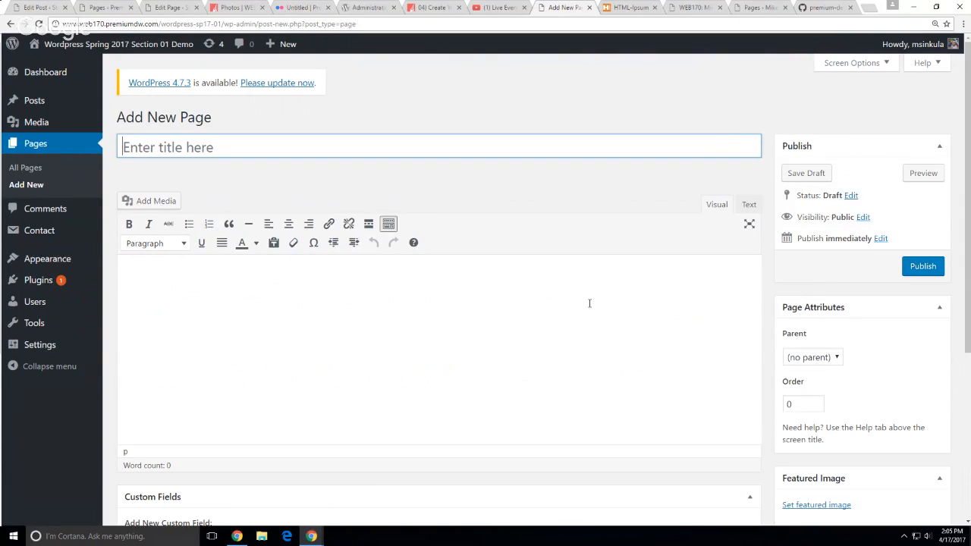
{"action": "type", "text": "Portfolio"}
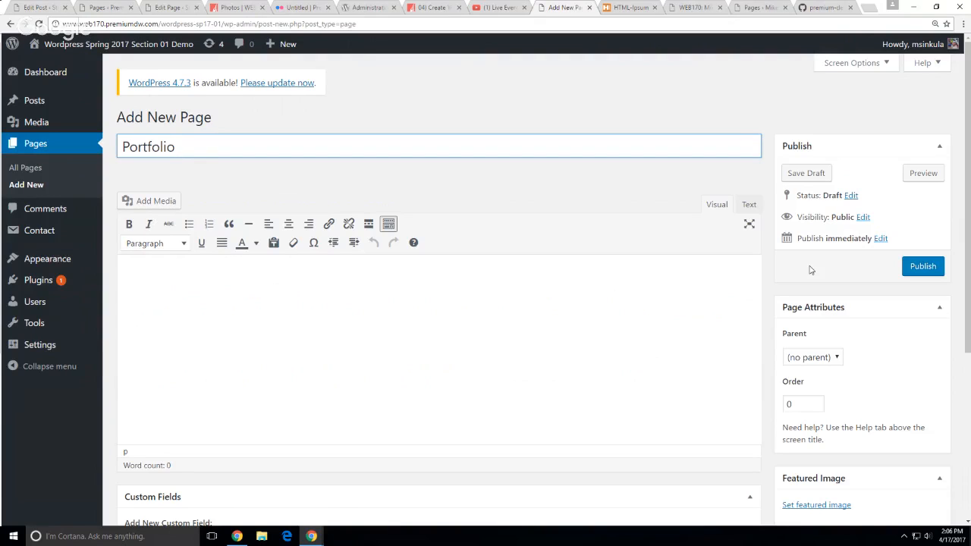
{"action": "left_click", "coordinate": [748, 205]}
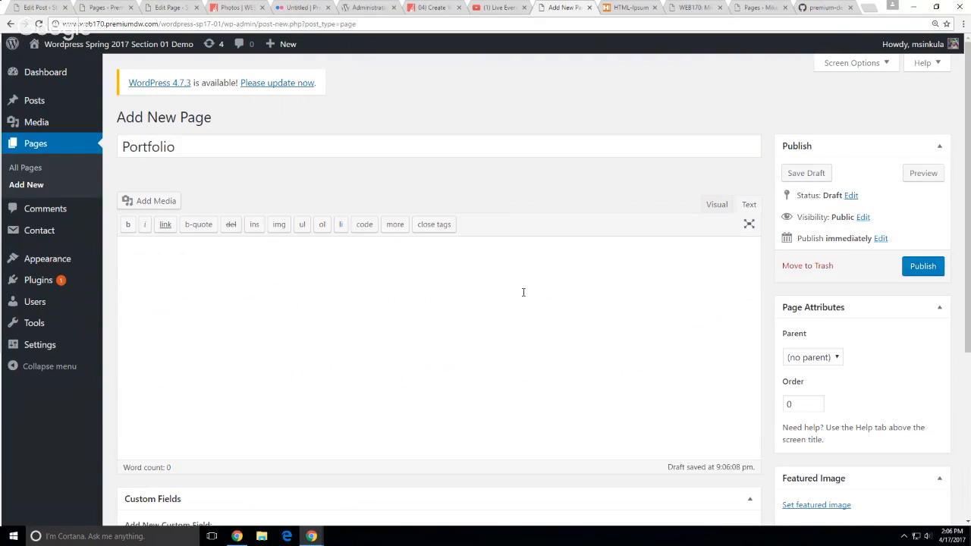
{"action": "type", "text": "<h1>HTML Ipsum Presents</h1>  <p><strong>Pellentesque habitant morbi tristique</strong> senectus et netus et malesuada fames ac turpis egestas. Vestibulum tortor quam, feugiat vitae, ultricies eget, tempor sit amet, ante. Donec eu libero sit amet quam egestas semper. <em>Aenean ultricies mi vitae est.</em> Mauris placerat eleifend leo. Quisque sit amet est et sapien ullamcorper pharetra. Vestibulum erat wisi, condimentum sed, <code>commodo vitae</code>, ornare sit amet, wisi. Aenean fermentum, elit eget tincidunt condimentum, eros ipsum rutrum orci, sagittis tempus lacus enim ac dui. <a href=\"#\">Donec non enim</a> in turpis pulvinar facilisis. Ut felis.</p>  <h2>Header Level 2</h2>  <ol>    <li>Lorem ipsum dolor sit amet, consectetuer adipiscing elit.</li>    <li>Aliquam tincidunt mauris eu risus.</li> </ol>  <blockquote><p>Lorem ipsum dolor sit amet, consectetur adipiscing elit. Vivamus magna. Cras in mi at felis aliquet congue. Ut a est eget ligula molestie gravida. Curabitur massa. Donec eleifend, libero at sagittis mollis, tellus est malesuada tellus, at luctus turpis elit sit amet quam. Vivamus pretium ornare est.</p></blockquote>  <h3>Header Level 3</h3>  <ul>    <li>Lorem ipsum dolor sit amet, consectetuer adipiscing elit.</li>    <li>Aliquam tincidunt mauris eu risus.</li> </ul>  <pre><code> #header h1 a {   display: block;   width: 300px;   height: 80px; } </code></pre>"}
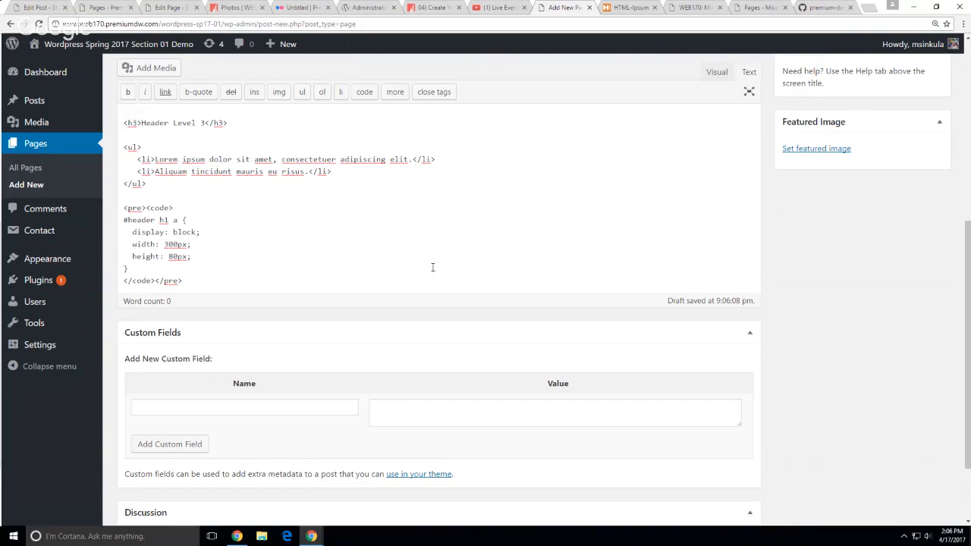
{"action": "scroll", "coordinate": [429, 258], "scroll_direction": "up", "scroll_amount": 5}
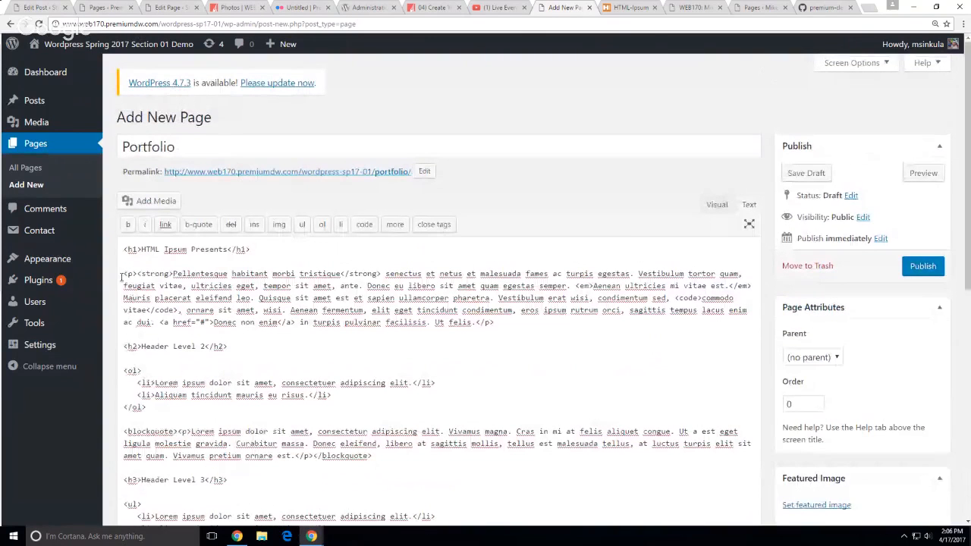
Delete the 'HTML Ipsum Presents' heading line and publish the Portfolio page
{"action": "left_click_drag", "start_coordinate": [121, 273], "coordinate": [121, 240]}
{"action": "key", "text": "BackSpace"}
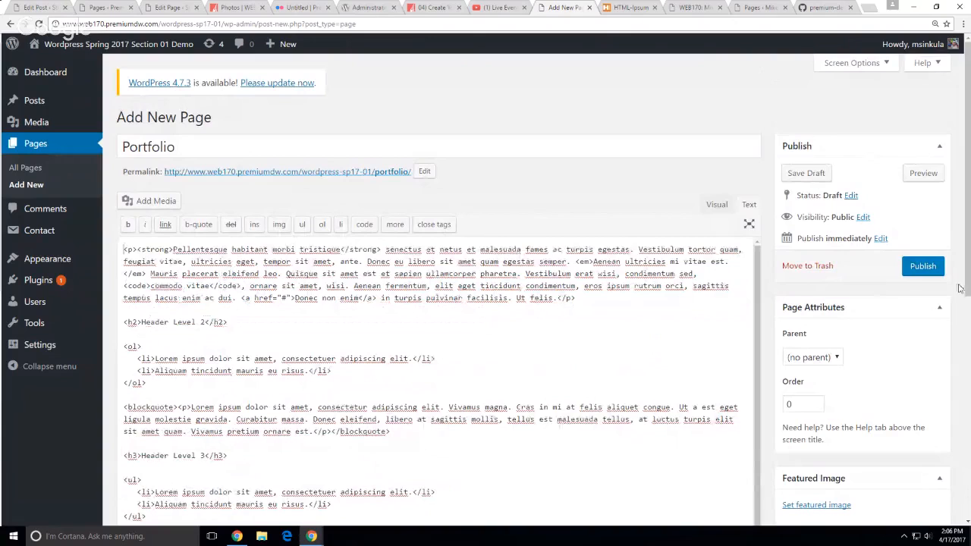
{"action": "left_click", "coordinate": [716, 204]}
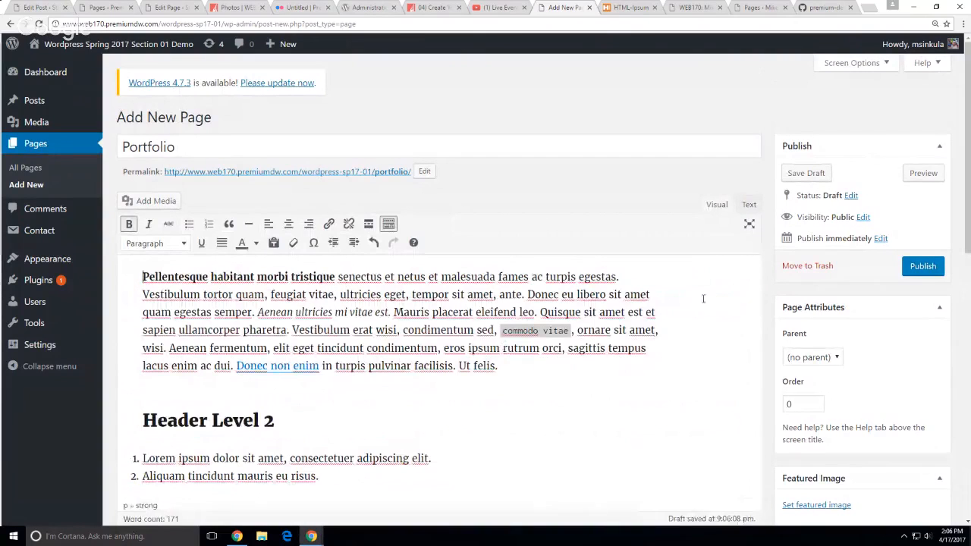
{"action": "left_click", "coordinate": [939, 274]}
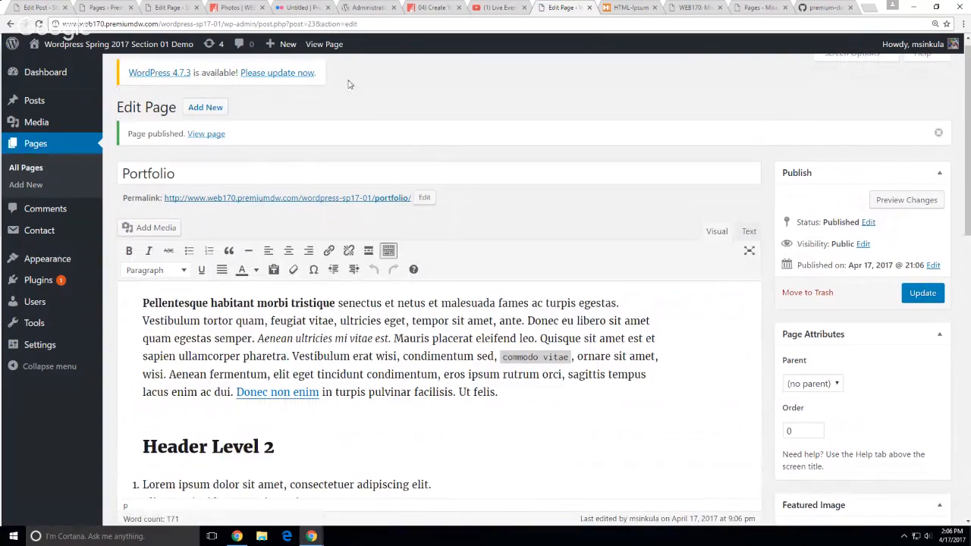
Create a new page titled 'Logos' with the HTML-Ipsum markup pasted in Text view
{"action": "mouse_move", "coordinate": [276, 48]}
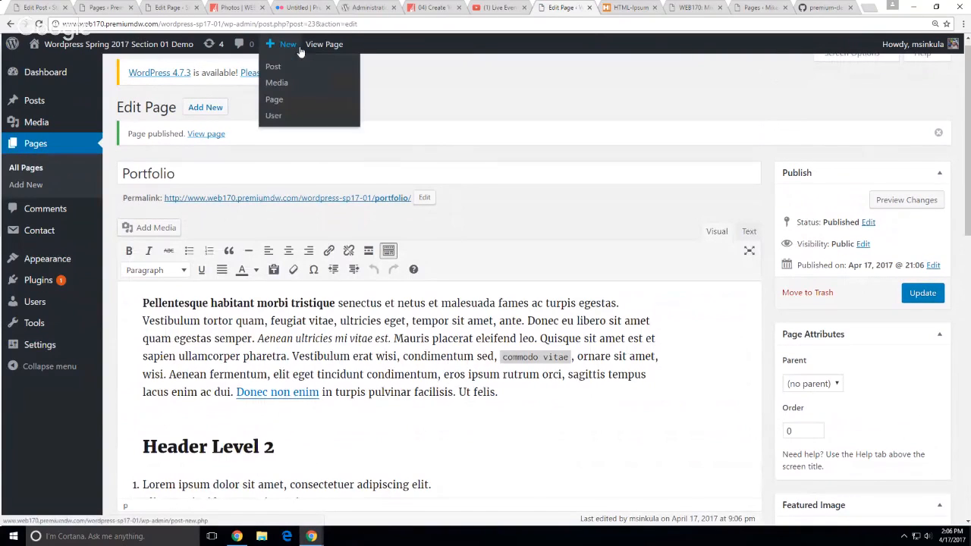
{"action": "left_click", "coordinate": [279, 103]}
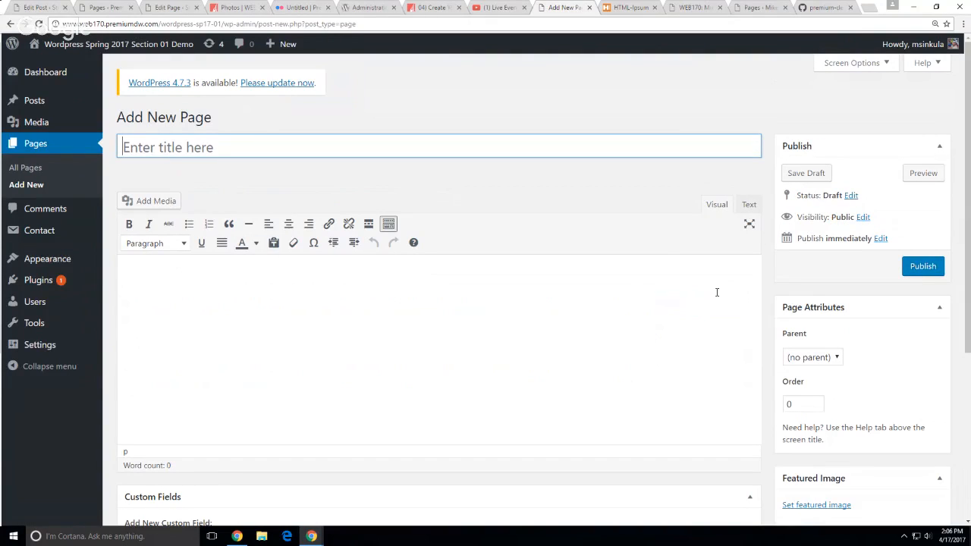
{"action": "type", "text": "Logos"}
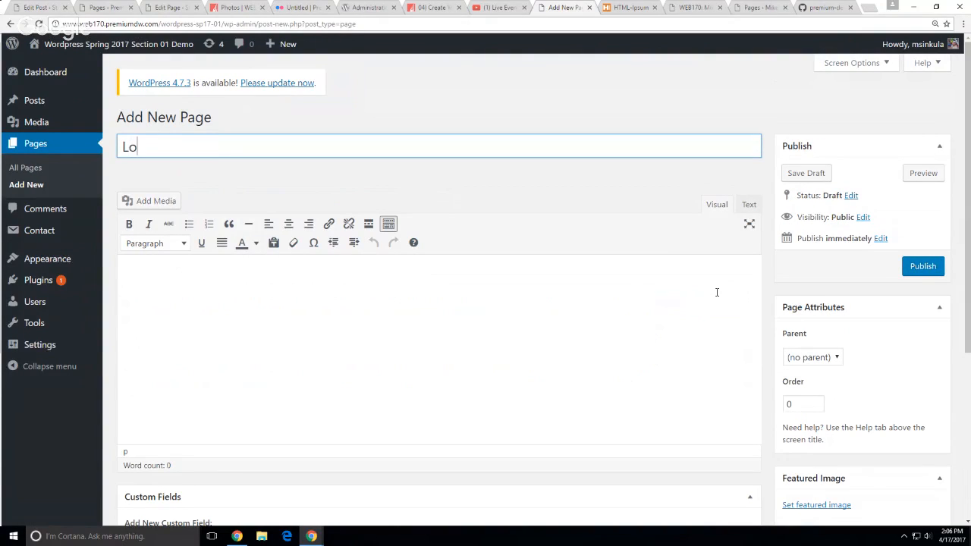
{"action": "left_click", "coordinate": [747, 210]}
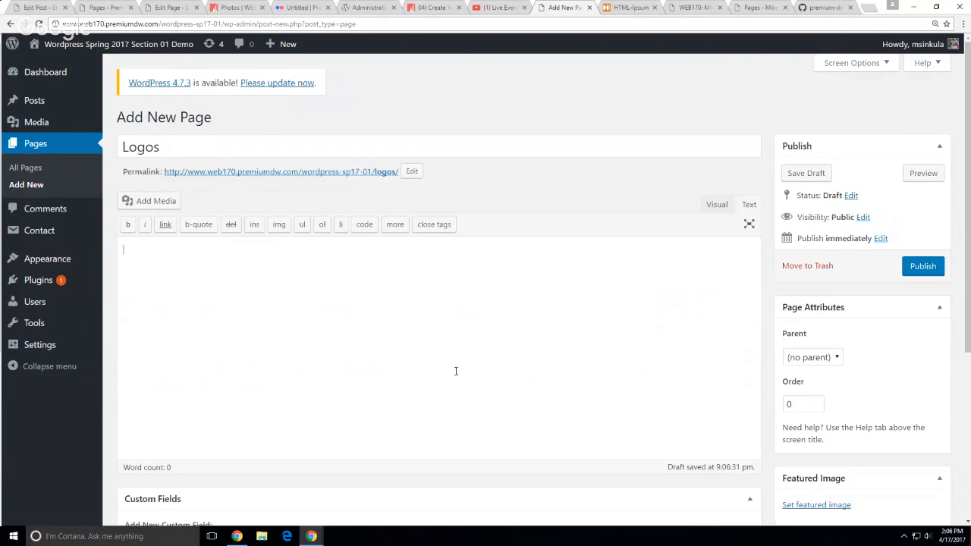
{"action": "key", "text": "ctrl+v"}
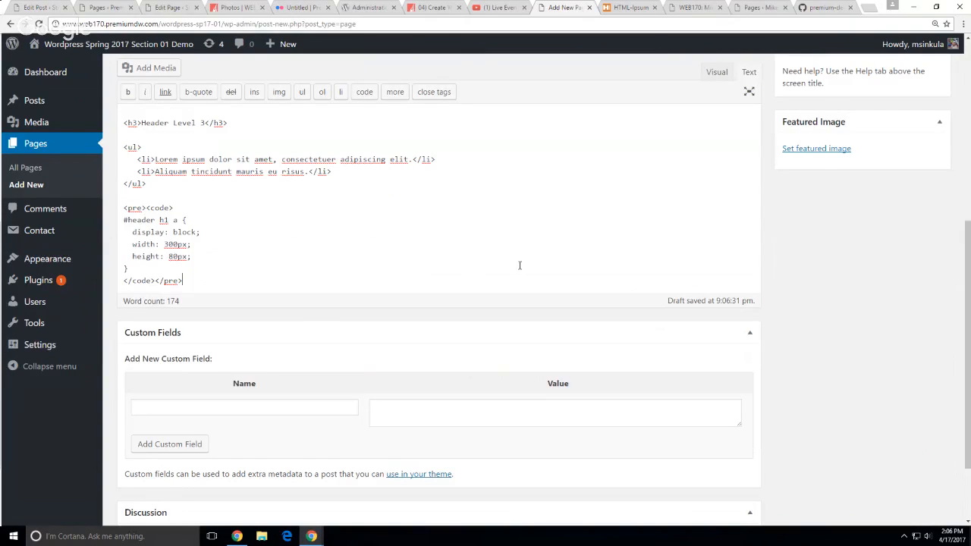
{"action": "scroll", "coordinate": [520, 265], "scroll_direction": "up", "scroll_amount": 5}
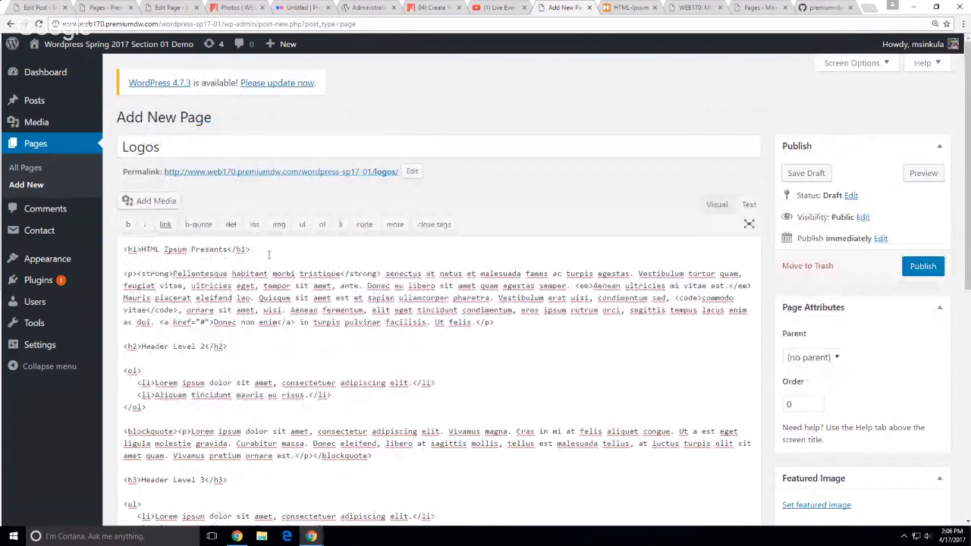
Delete the heading line, set Portfolio as parent, and publish the Logos page
{"action": "left_click_drag", "start_coordinate": [269, 255], "coordinate": [112, 248]}
{"action": "key", "text": "BackSpace"}
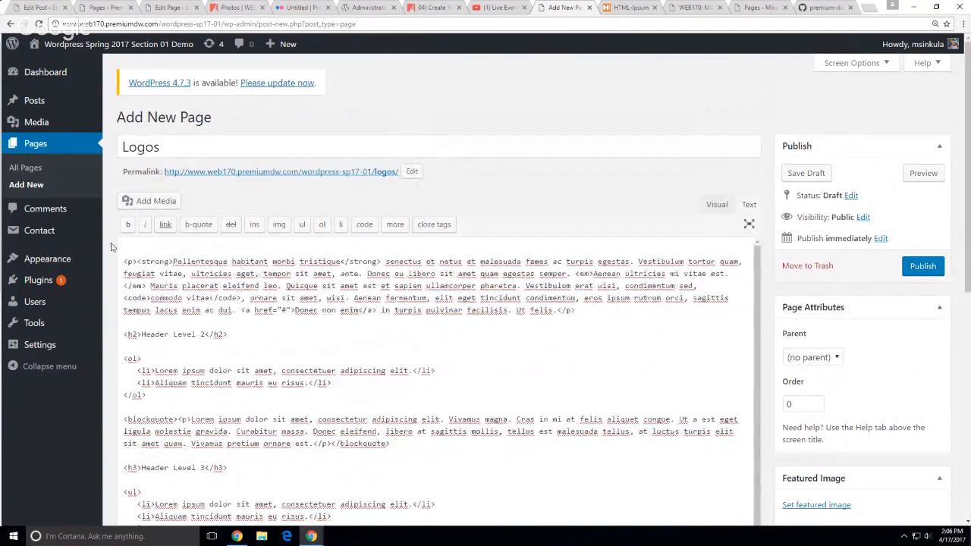
{"action": "key", "text": "Delete"}
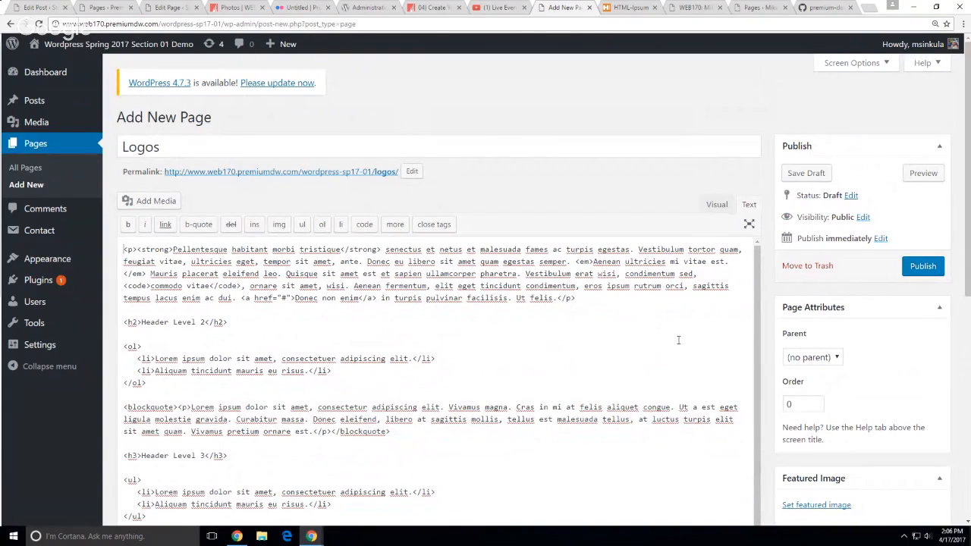
{"action": "left_click", "coordinate": [813, 357]}
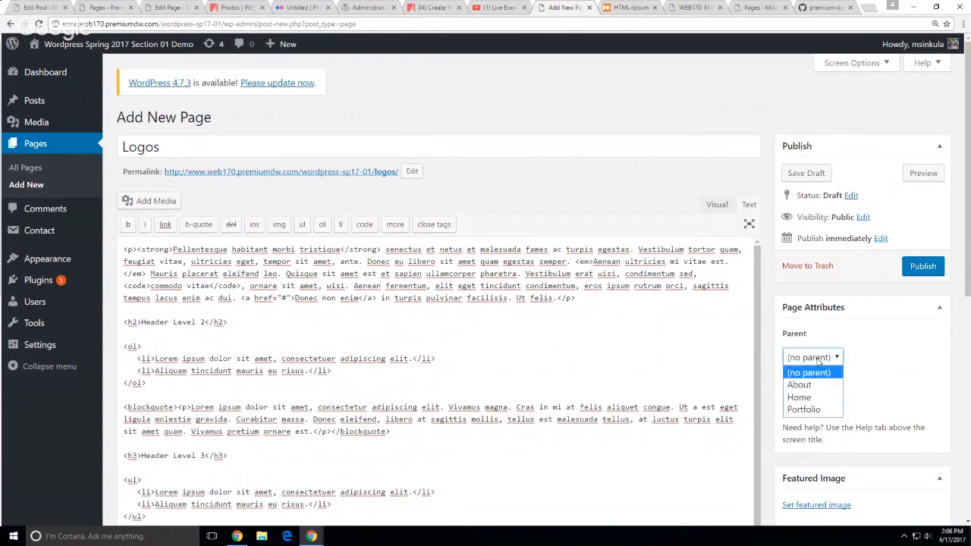
{"action": "left_click", "coordinate": [827, 411]}
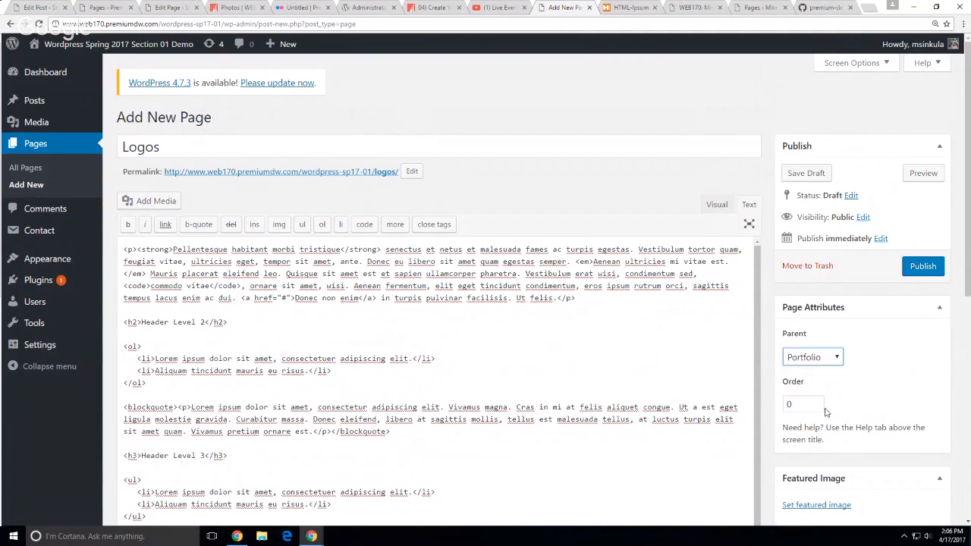
{"action": "left_click", "coordinate": [923, 267]}
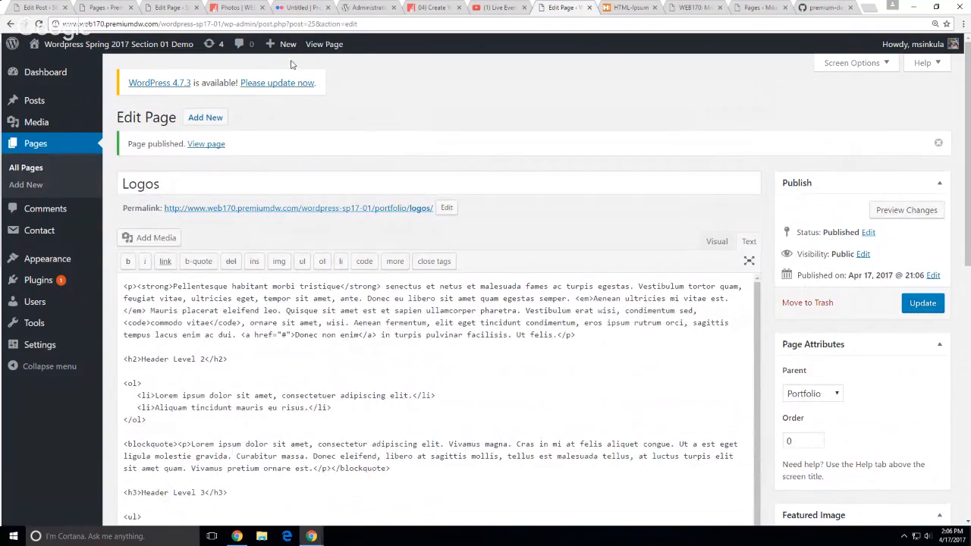
Create a new page titled 'Print' and paste the HTML-Ipsum markup into its body
{"action": "mouse_move", "coordinate": [283, 45]}
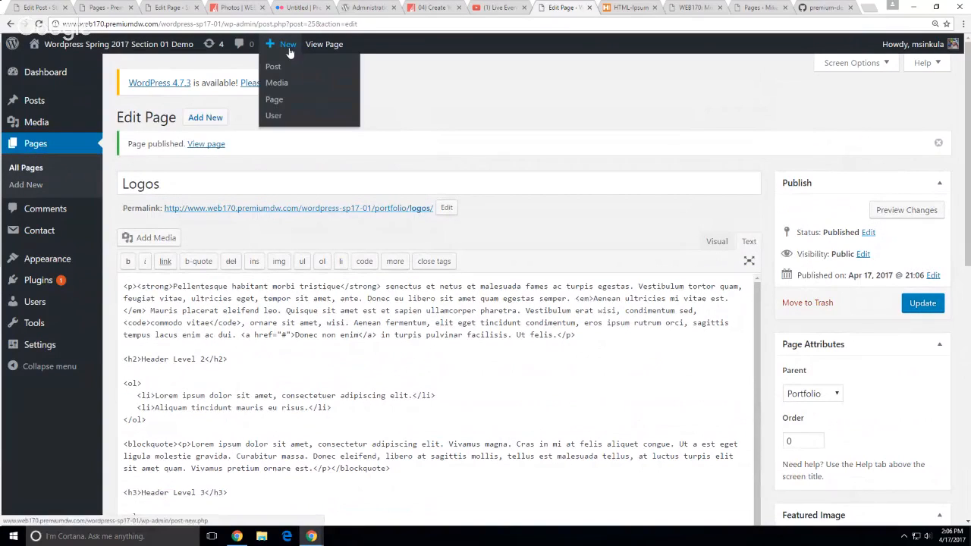
{"action": "left_click", "coordinate": [287, 102]}
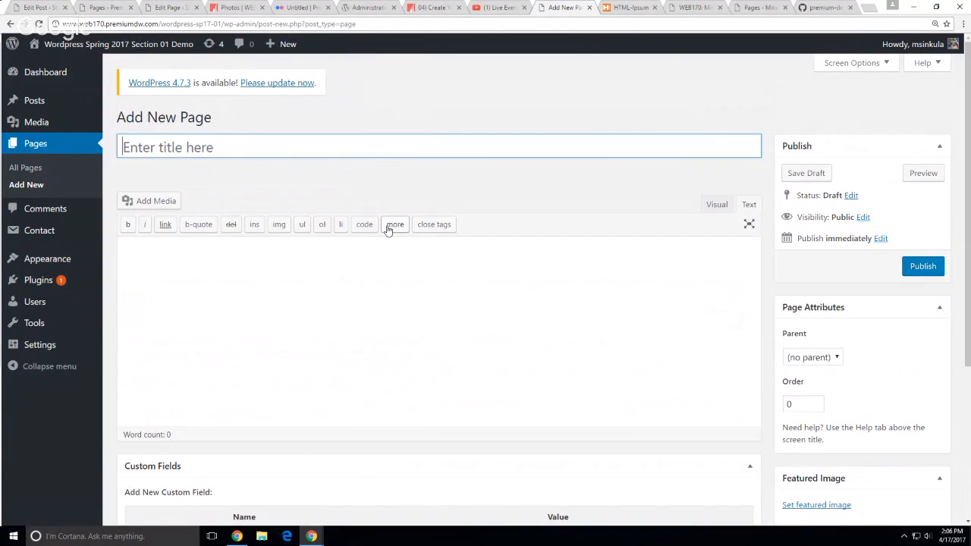
{"action": "type", "text": "Priont"}
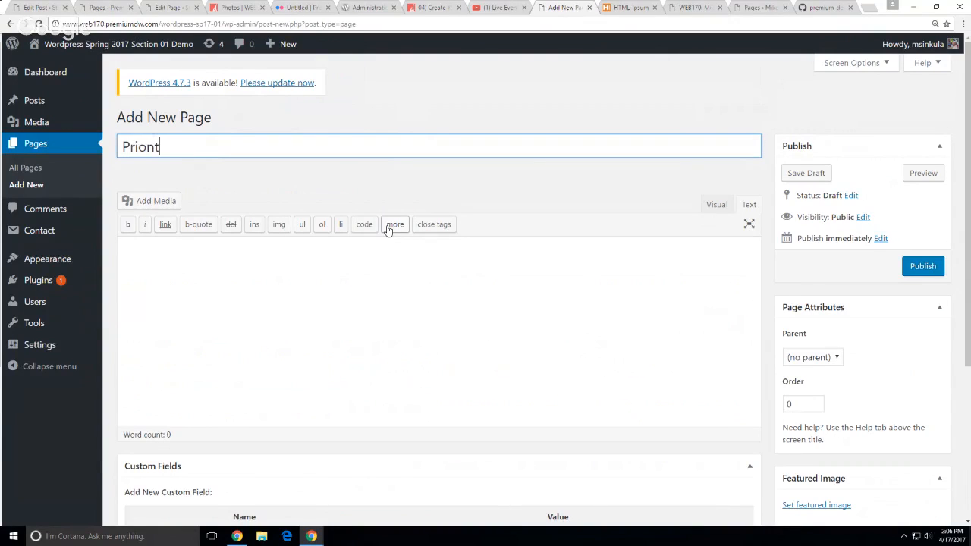
{"action": "key", "text": "BackSpace"}
{"action": "key", "text": "BackSpace"}
{"action": "key", "text": "BackSpace"}
{"action": "type", "text": "nt"}
{"action": "left_click", "coordinate": [684, 298]}
{"action": "key", "text": "ctrl+v"}
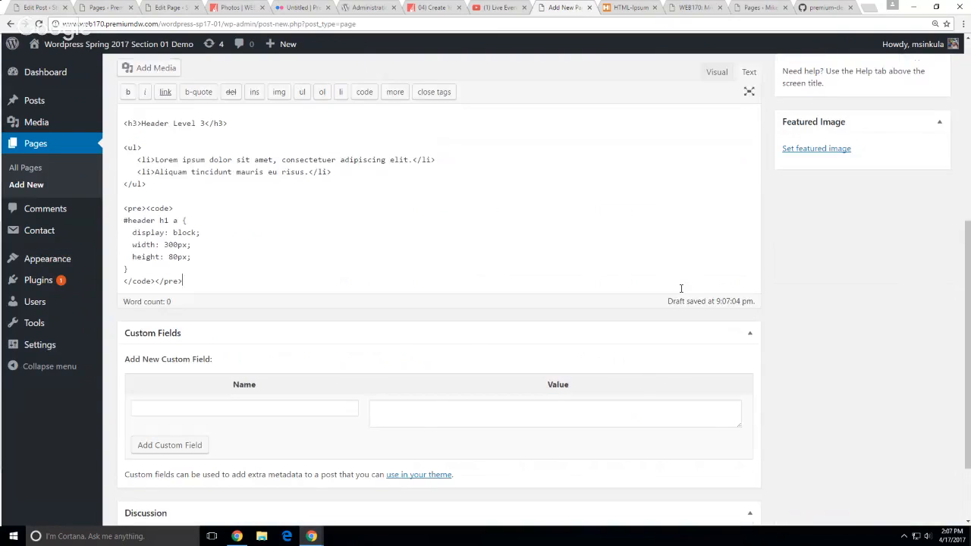
{"action": "scroll", "coordinate": [387, 201], "scroll_direction": "up", "scroll_amount": 5}
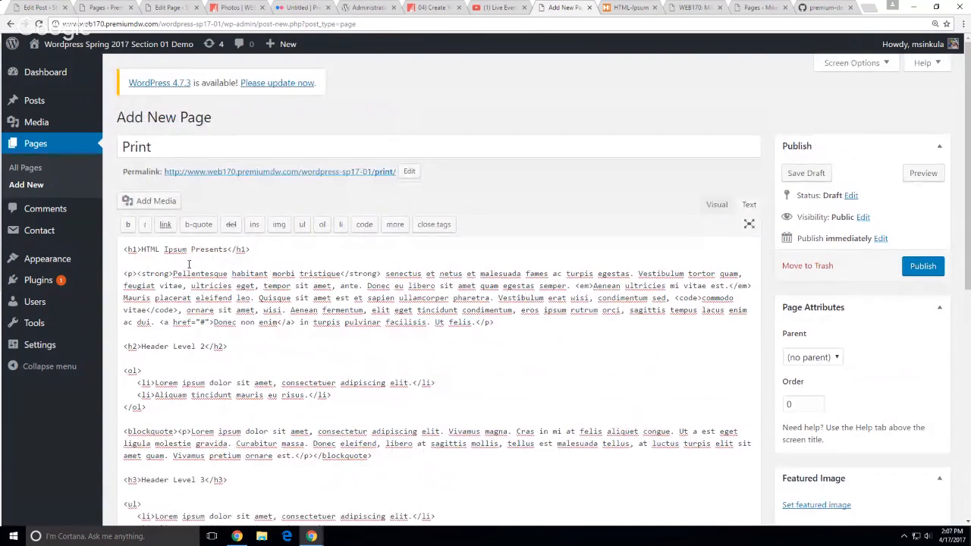
Delete the heading line, set Portfolio as parent, and publish the Print page
{"action": "left_click_drag", "start_coordinate": [124, 276], "coordinate": [117, 245]}
{"action": "key", "text": "BackSpace"}
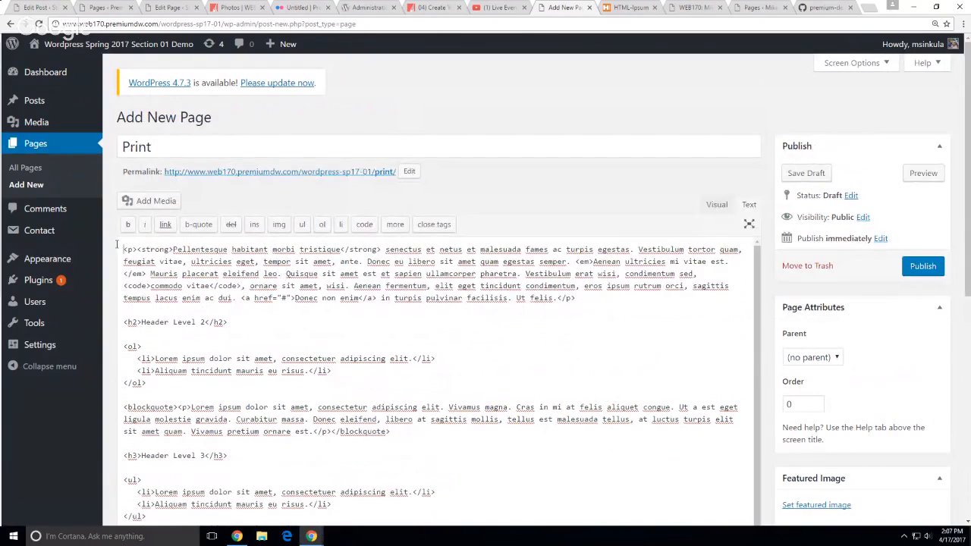
{"action": "left_click", "coordinate": [827, 360]}
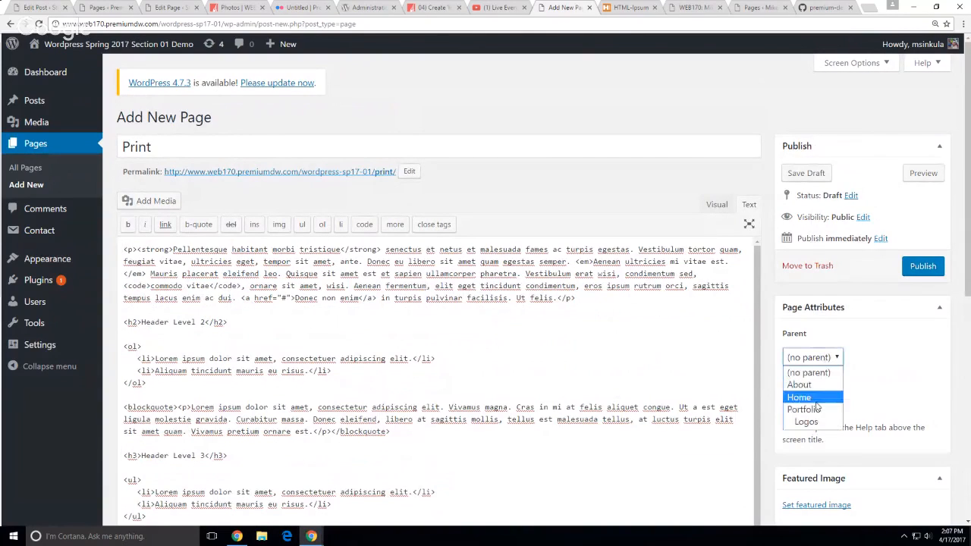
{"action": "left_click", "coordinate": [816, 412]}
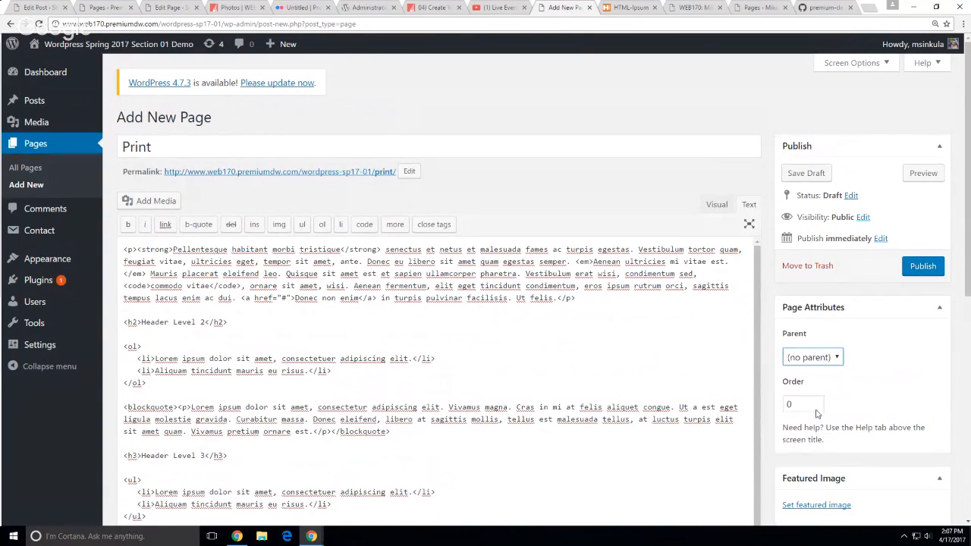
{"action": "left_click", "coordinate": [931, 270]}
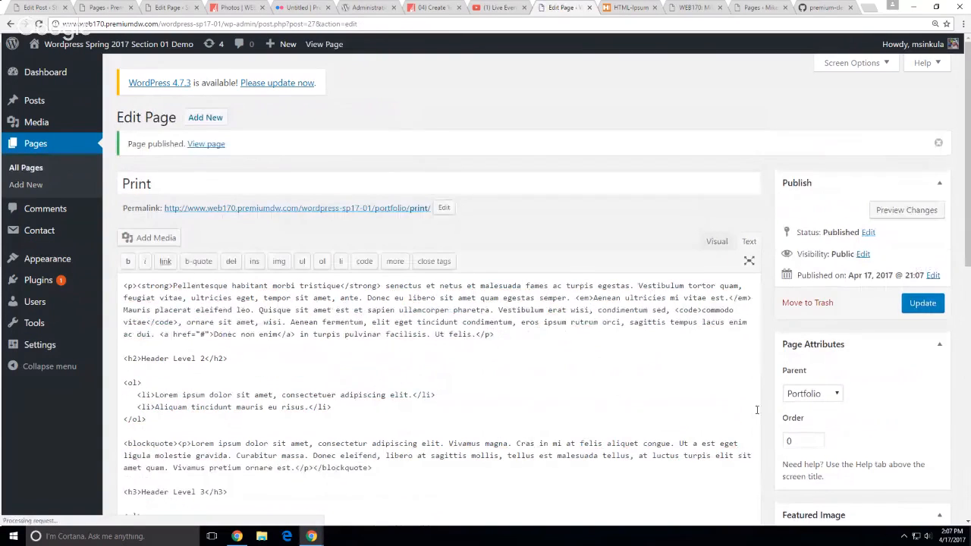
Create a new page titled 'Websites' and paste the HTML-Ipsum markup into its body
{"action": "mouse_move", "coordinate": [274, 53]}
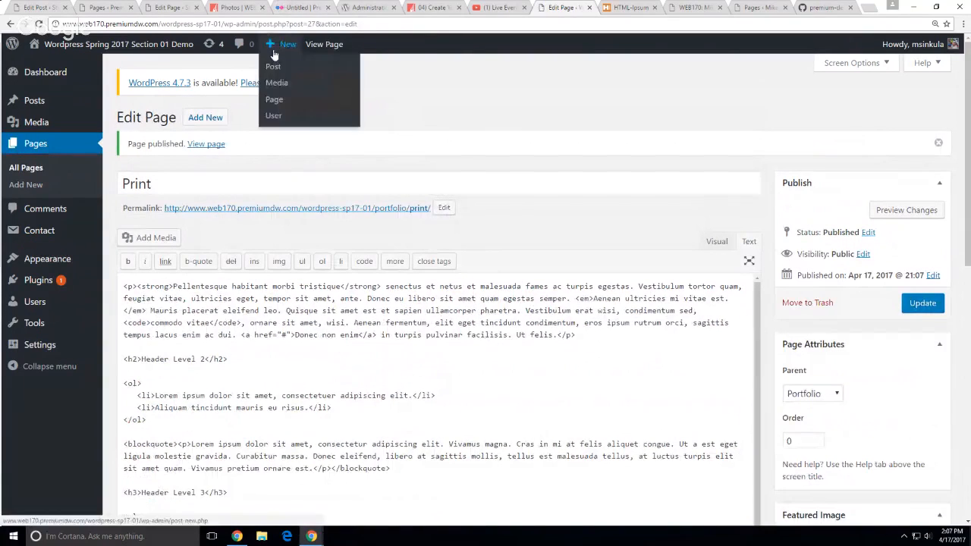
{"action": "left_click", "coordinate": [270, 101]}
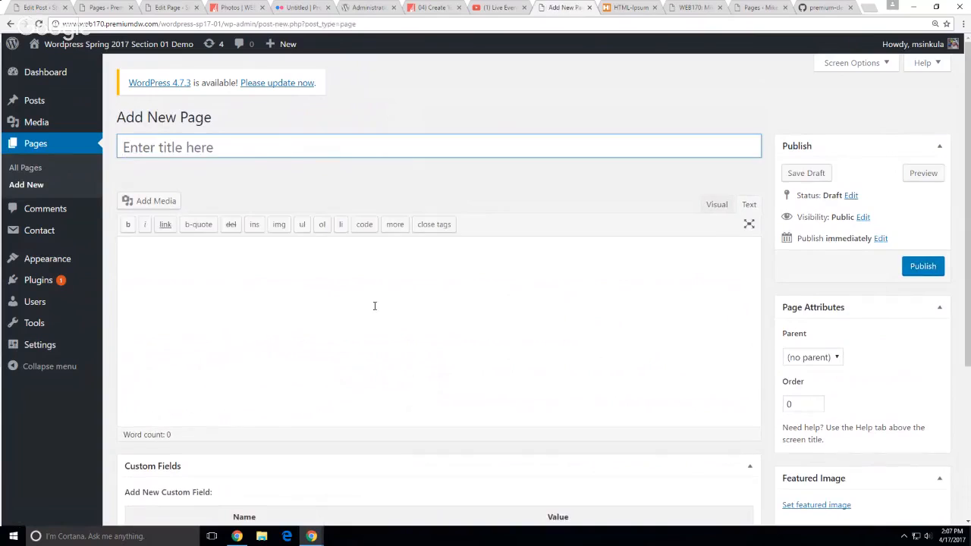
{"action": "left_click", "coordinate": [211, 152]}
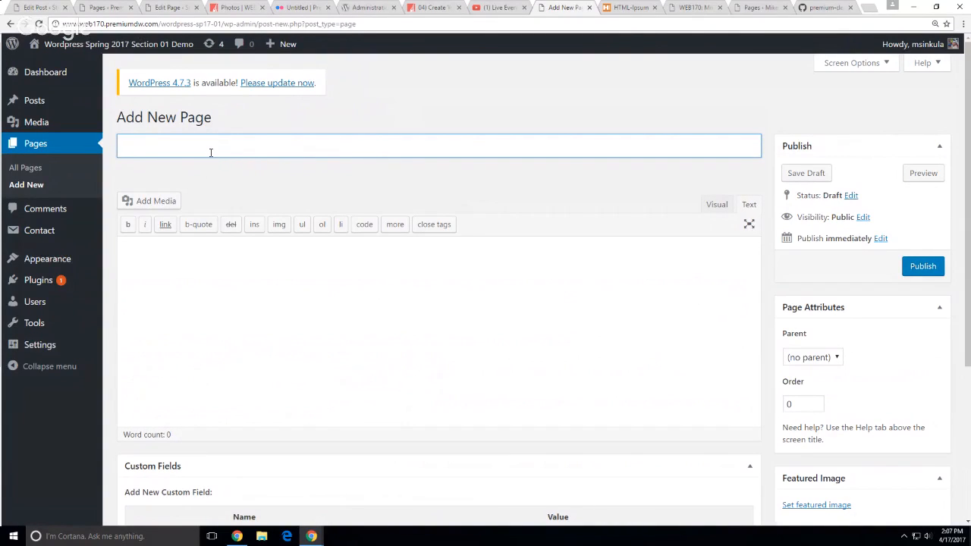
{"action": "type", "text": "Websites"}
{"action": "left_click", "coordinate": [615, 340]}
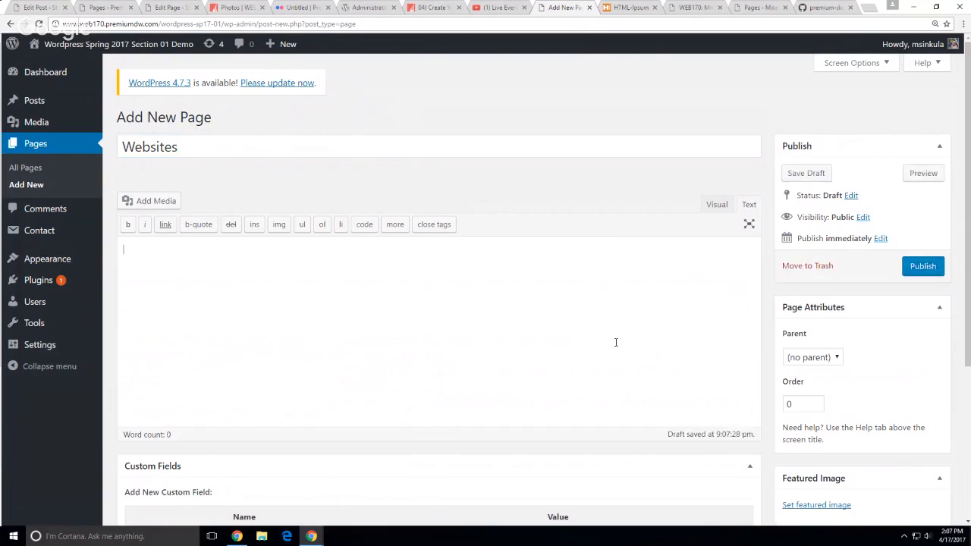
{"action": "key", "text": "ctrl+v"}
{"action": "scroll", "coordinate": [121, 278], "scroll_direction": "up", "scroll_amount": 7}
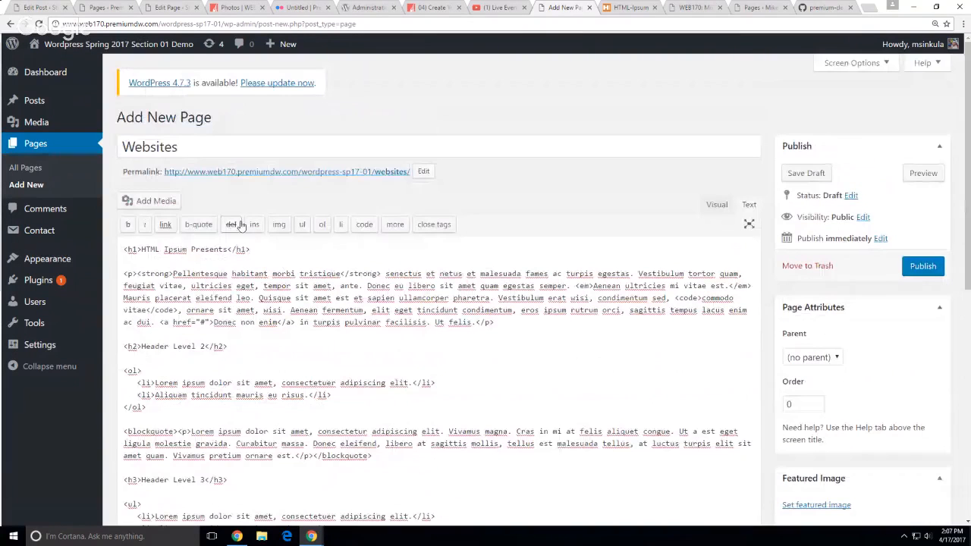
Delete the heading line, set Portfolio as parent, and publish the Websites page
{"action": "left_click_drag", "start_coordinate": [120, 277], "coordinate": [118, 245]}
{"action": "key", "text": "BackSpace"}
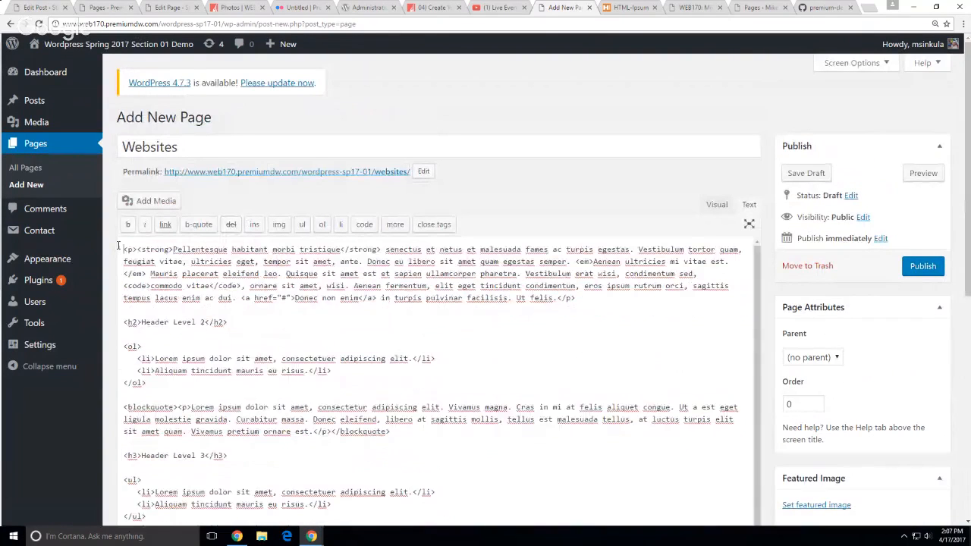
{"action": "left_click", "coordinate": [823, 352]}
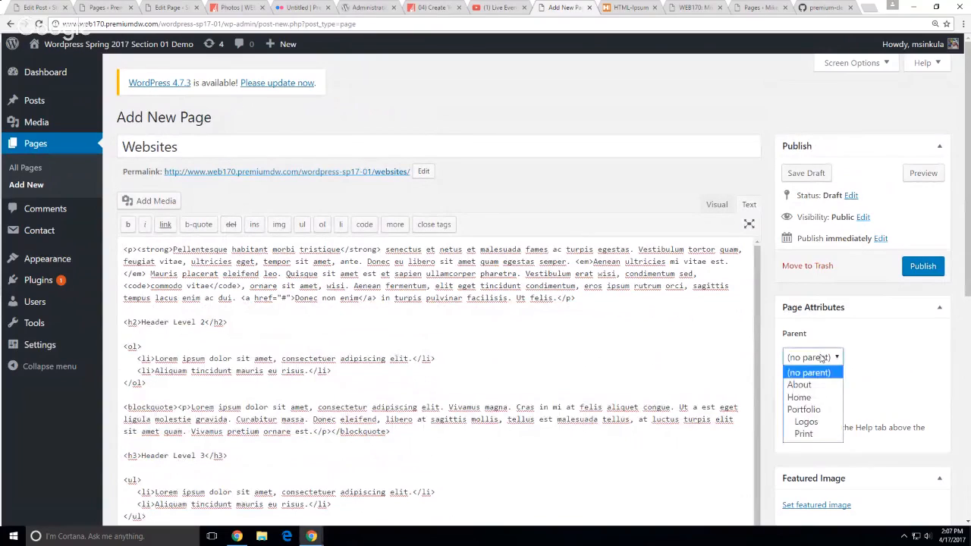
{"action": "left_click", "coordinate": [816, 405]}
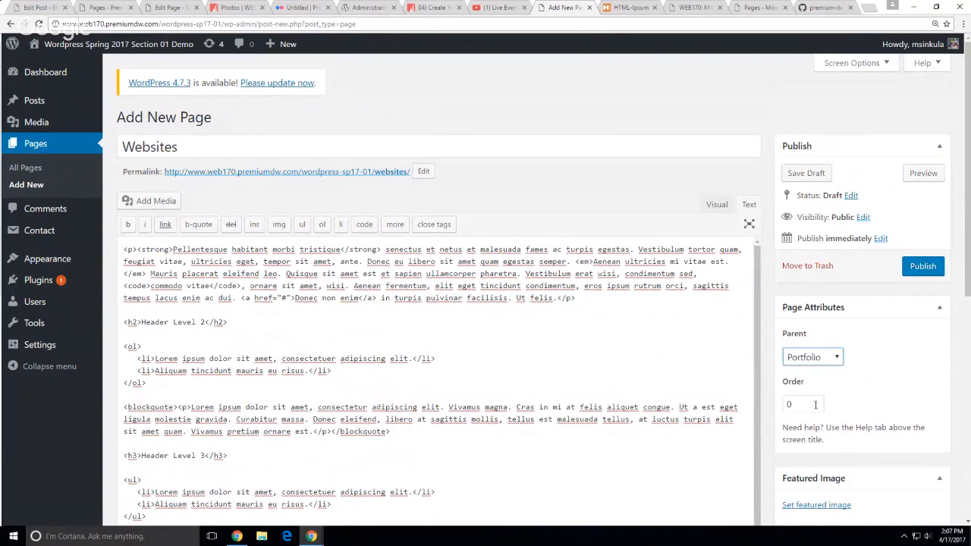
{"action": "left_click", "coordinate": [919, 266]}
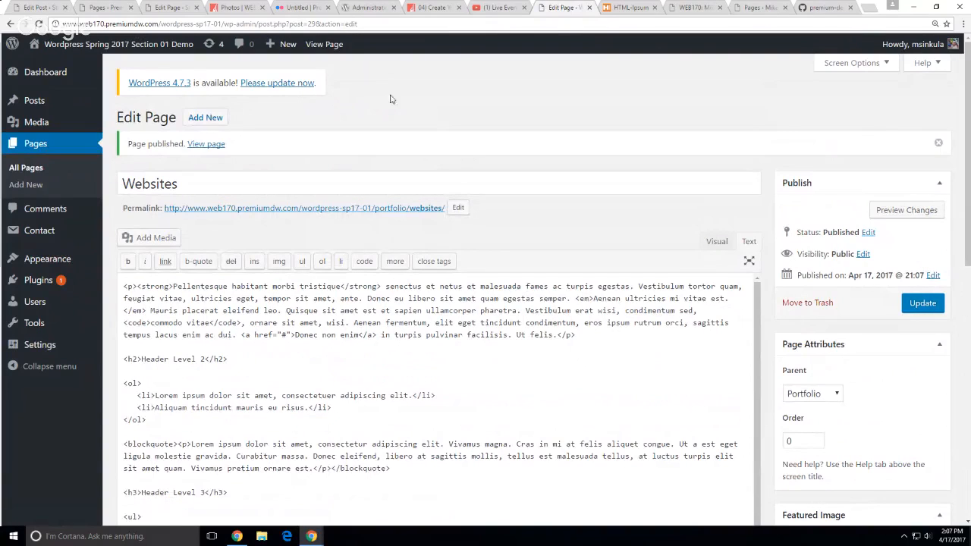
Create a new page titled 'Blog' and paste the HTML-Ipsum markup into its body
{"action": "mouse_move", "coordinate": [267, 58]}
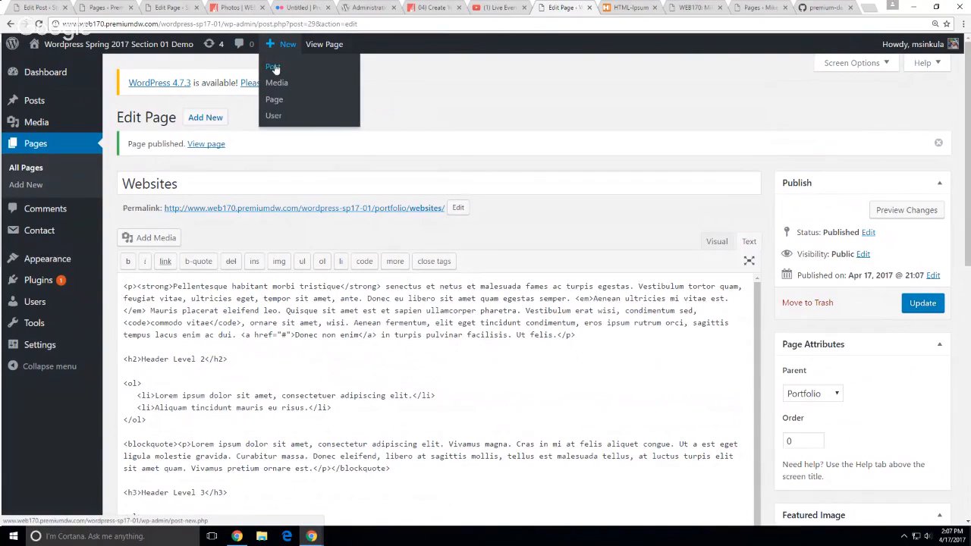
{"action": "left_click", "coordinate": [273, 114]}
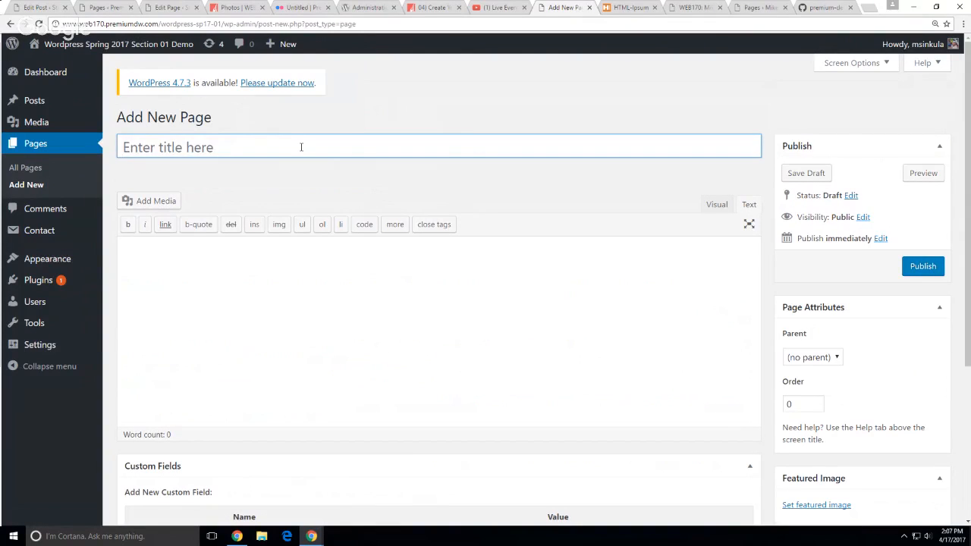
{"action": "type", "text": "Blog"}
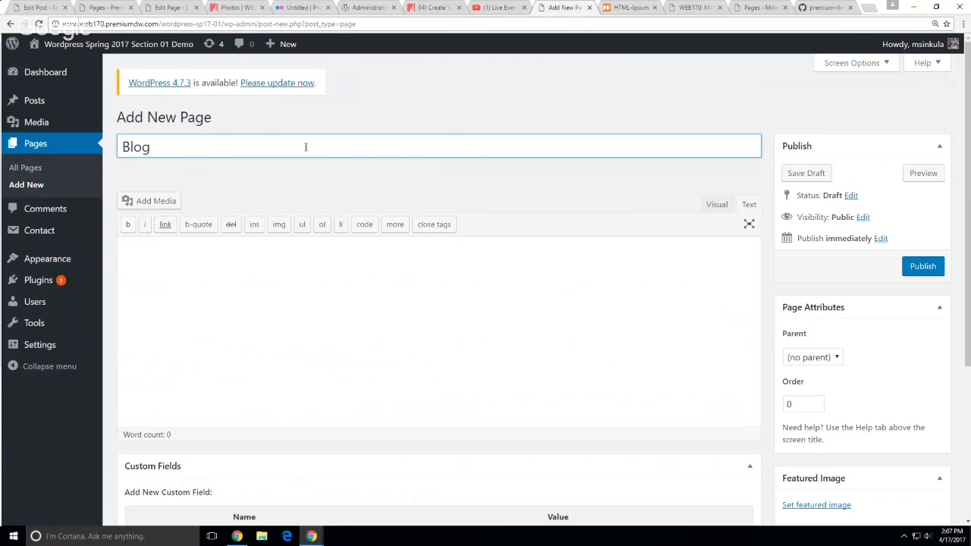
{"action": "left_click", "coordinate": [661, 310]}
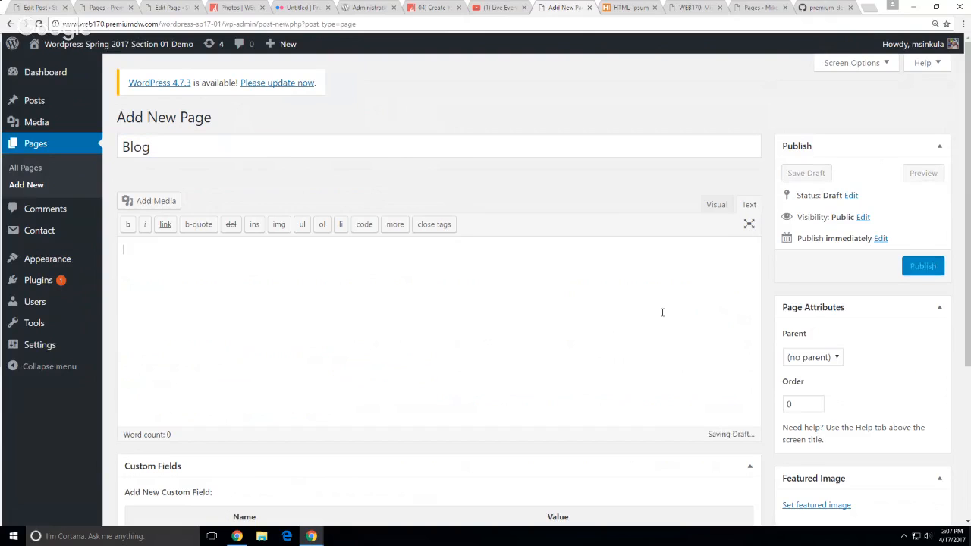
{"action": "key", "text": "ctrl+v"}
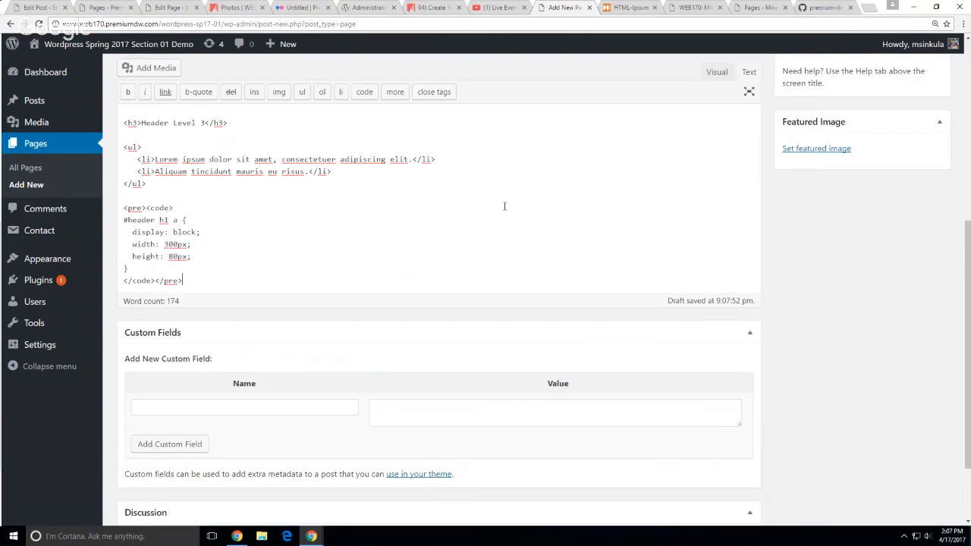
{"action": "scroll", "coordinate": [503, 205], "scroll_direction": "up", "scroll_amount": 6}
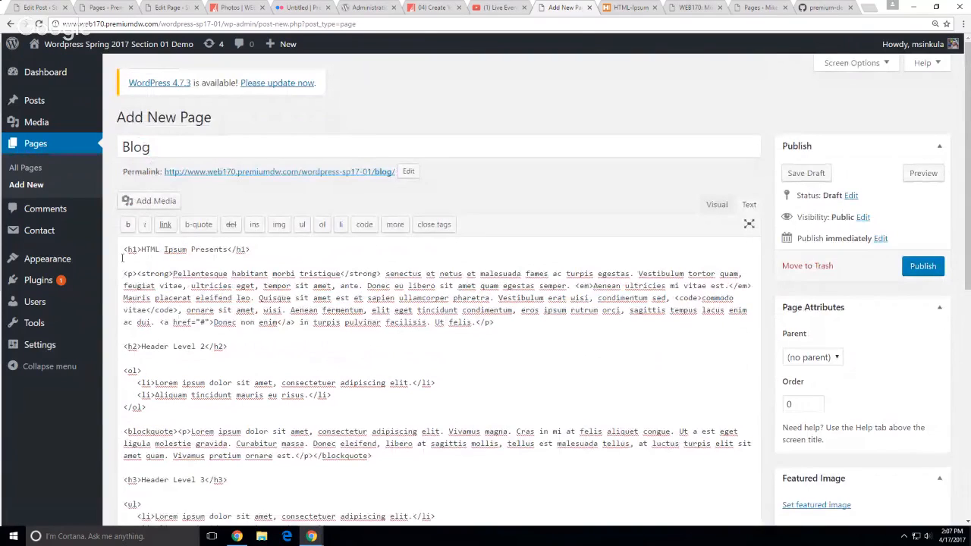
Delete the 'HTML Ipsum Presents' heading line and publish the Blog page
{"action": "left_click_drag", "start_coordinate": [122, 258], "coordinate": [124, 245]}
{"action": "key", "text": "Delete"}
{"action": "key", "text": "Delete"}
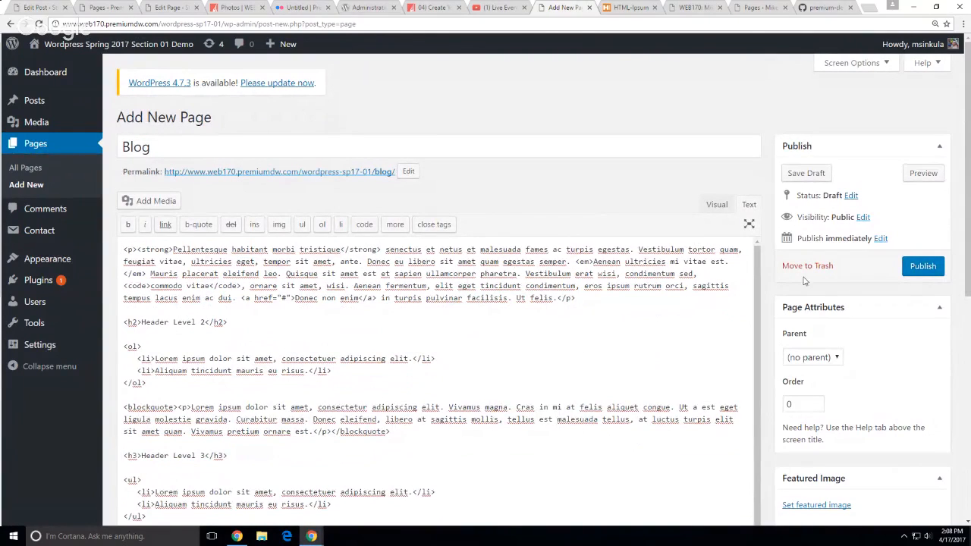
{"action": "left_click", "coordinate": [923, 267]}
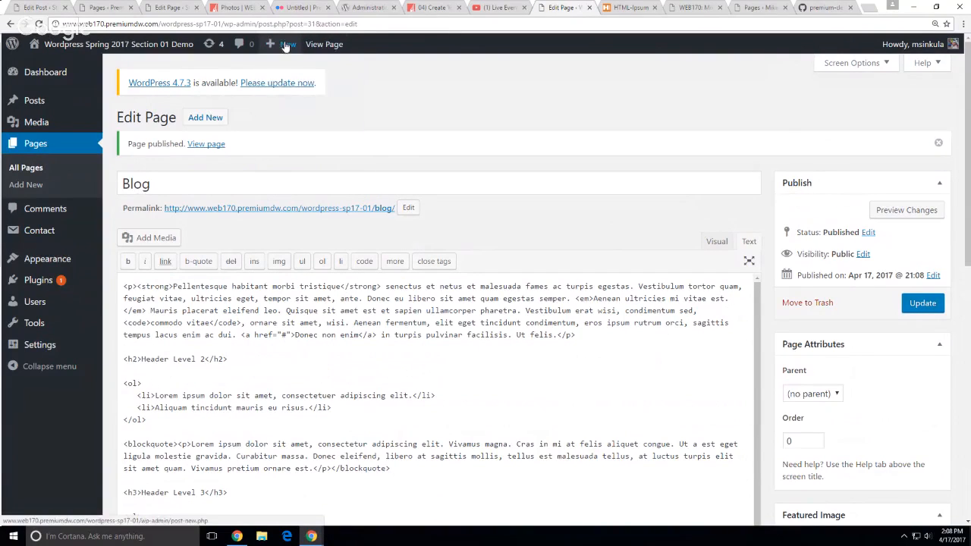
Create a new page titled 'Contact', fixing the 'Conatct' typo, with its empty body in Visual mode
{"action": "mouse_move", "coordinate": [283, 43]}
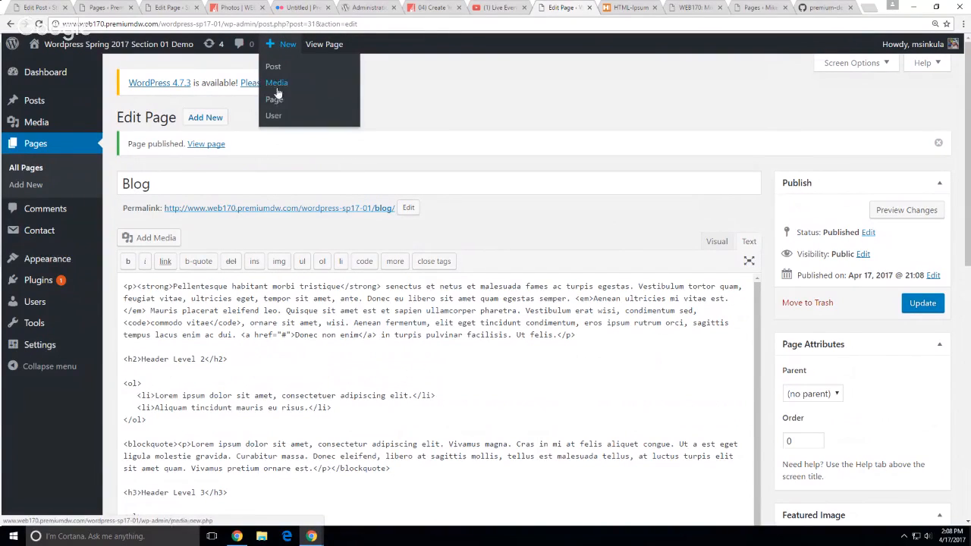
{"action": "left_click", "coordinate": [274, 99]}
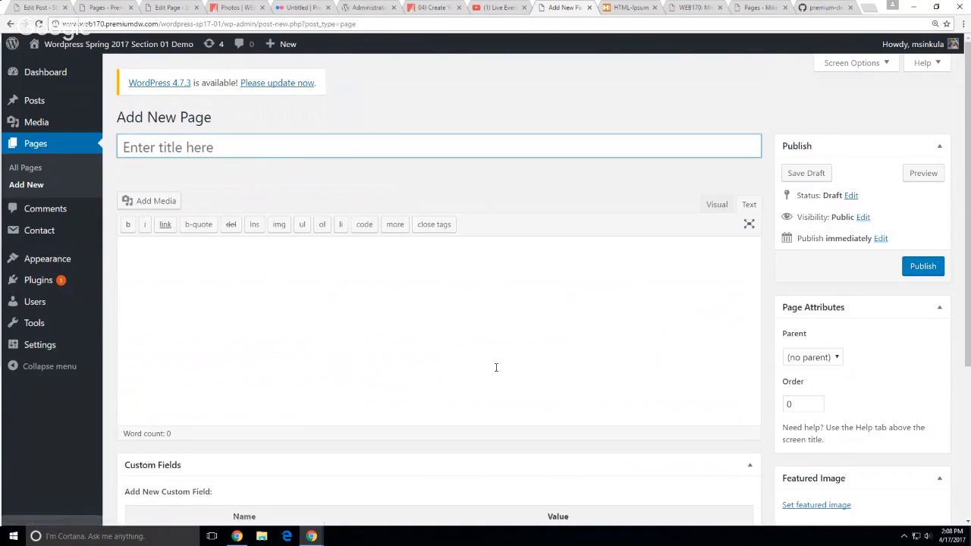
{"action": "type", "text": "Conatct"}
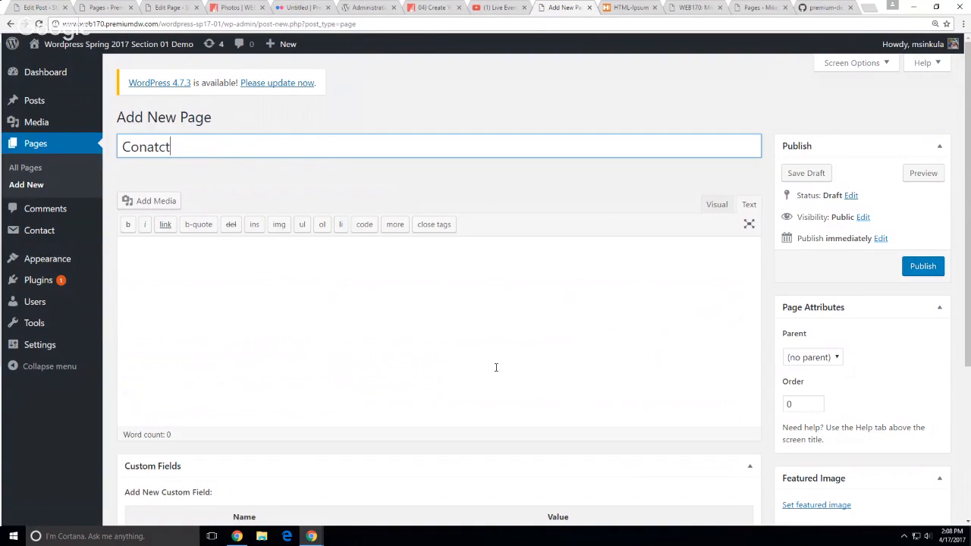
{"action": "left_click", "coordinate": [434, 344]}
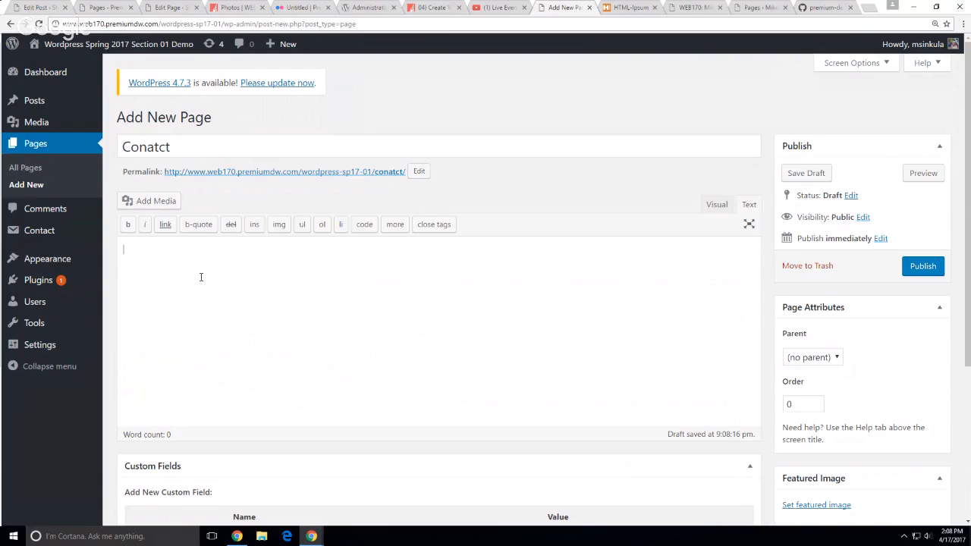
{"action": "left_click", "coordinate": [177, 146]}
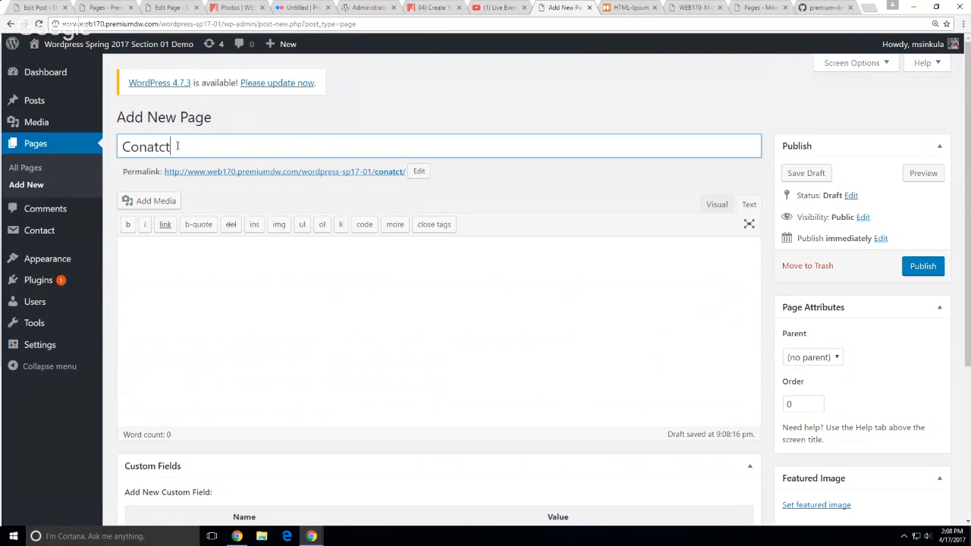
{"action": "key", "text": "Left"}
{"action": "key", "text": "Left"}
{"action": "key", "text": "BackSpace"}
{"action": "key", "text": "BackSpace"}
{"action": "type", "text": "ta"}
{"action": "left_click", "coordinate": [400, 244]}
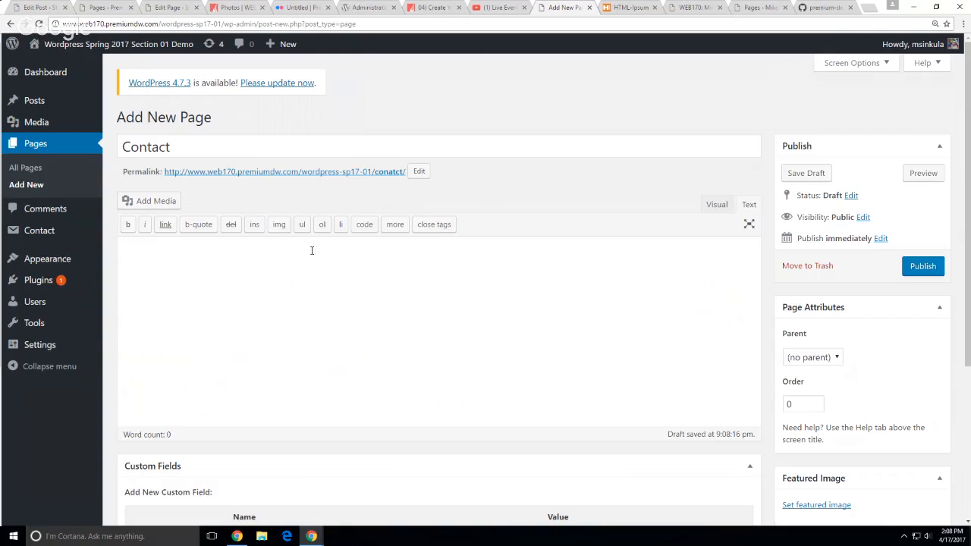
{"action": "left_click", "coordinate": [716, 205]}
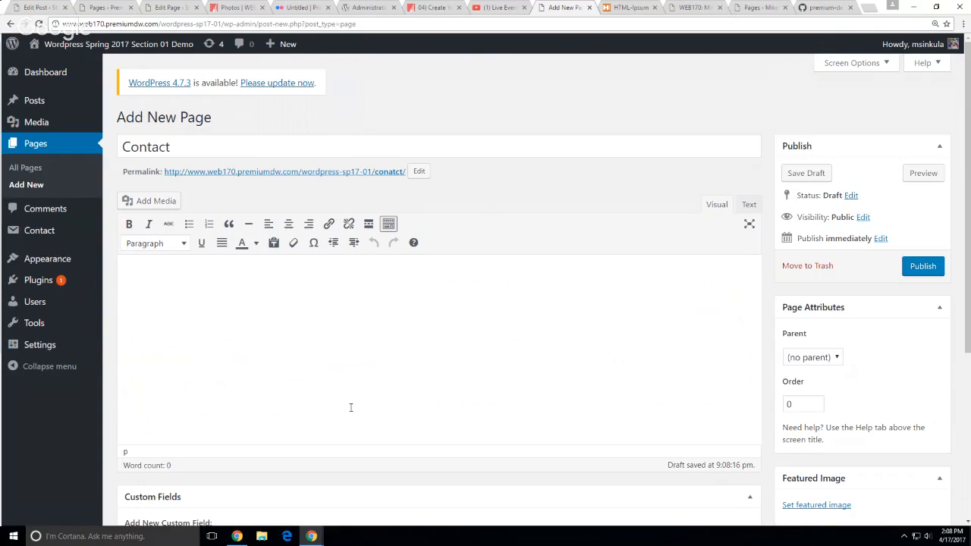
{"action": "middle_click", "coordinate": [33, 238]}
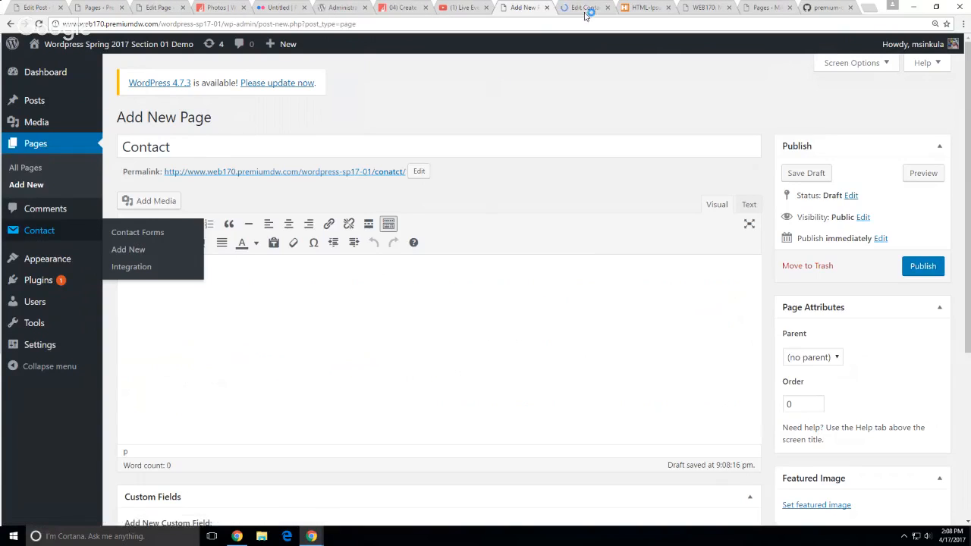
Paste the Contact form 1 shortcode into the Contact page body and publish it
{"action": "left_click", "coordinate": [586, 9]}
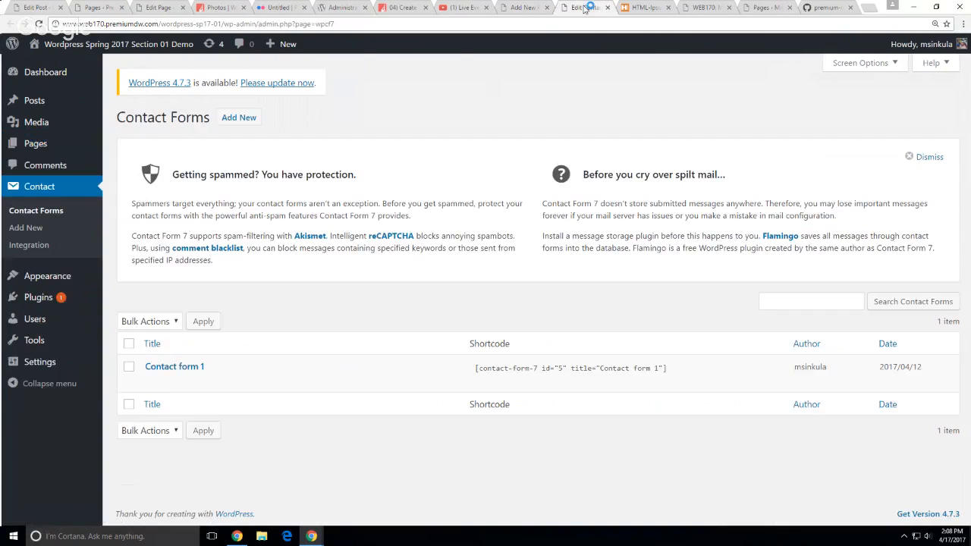
{"action": "left_click", "coordinate": [689, 372]}
{"action": "key", "text": "ctrl+c"}
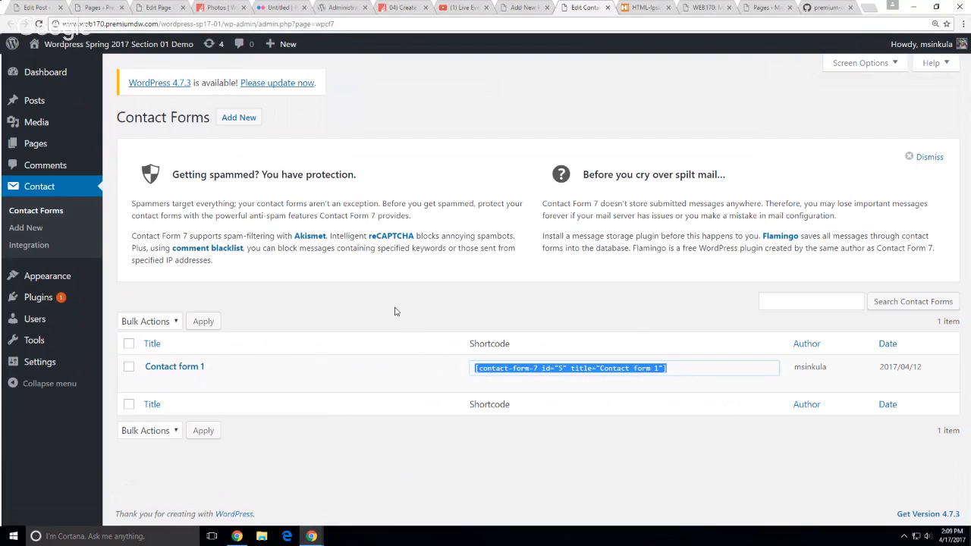
{"action": "left_click", "coordinate": [528, 9]}
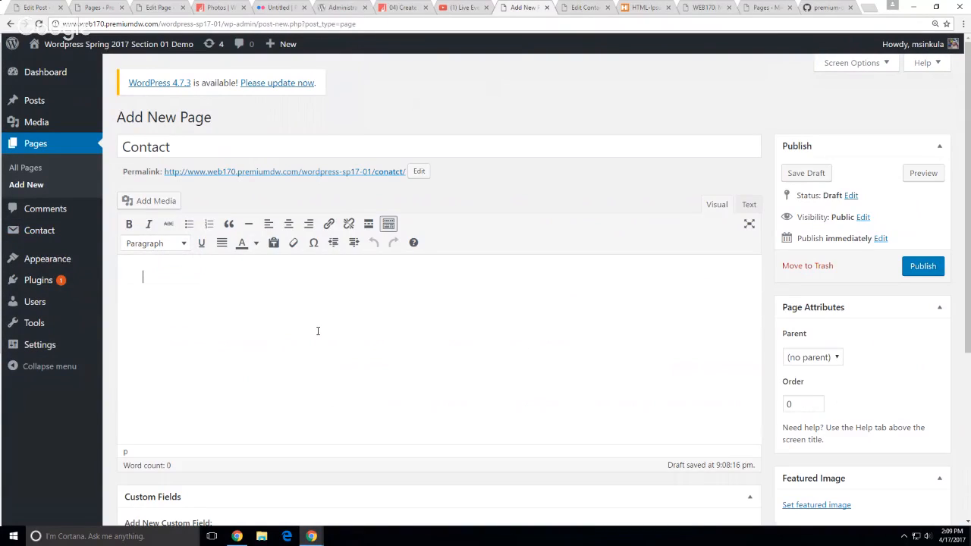
{"action": "key", "text": "ctrl+v"}
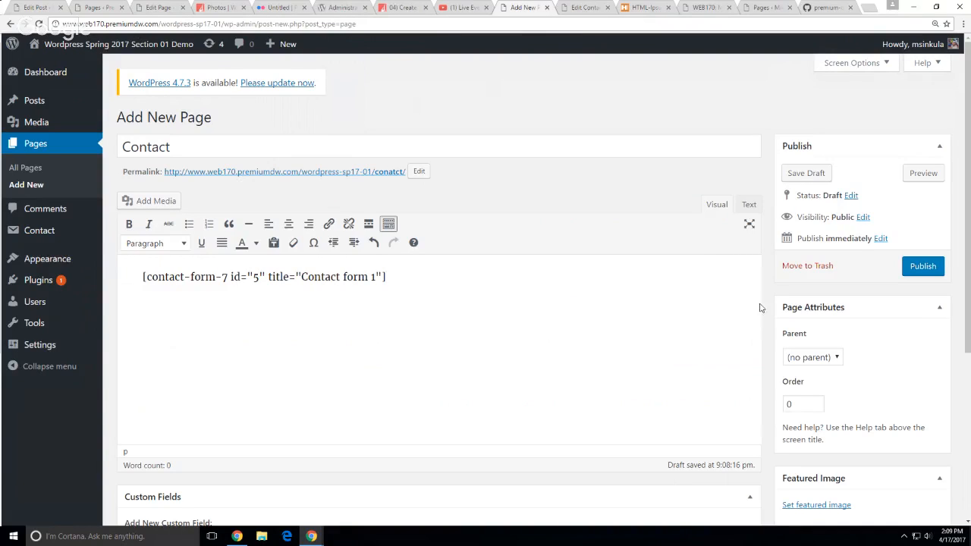
{"action": "left_click", "coordinate": [907, 266]}
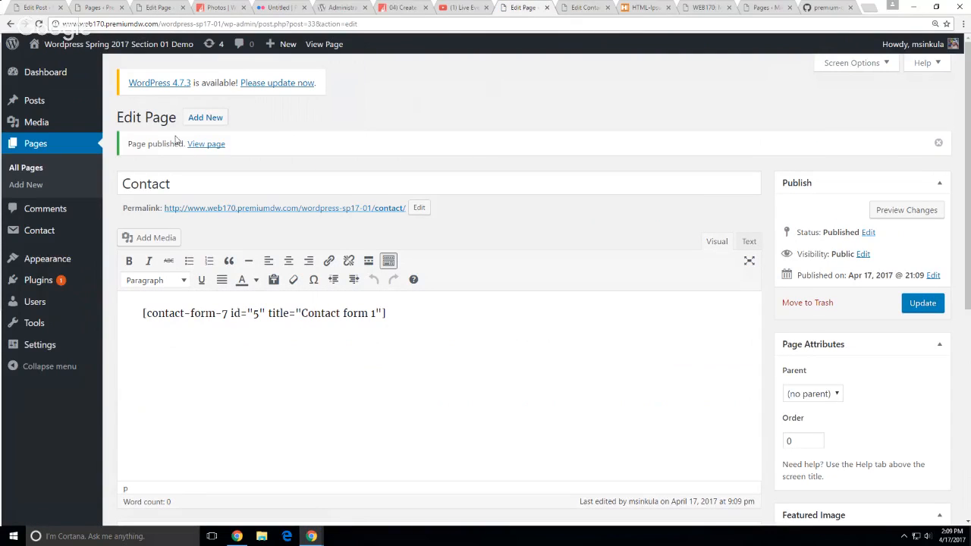
Check the live Contact page's Name, Email, Subject and Message form, then return to the Dashboard
{"action": "left_click", "coordinate": [206, 144]}
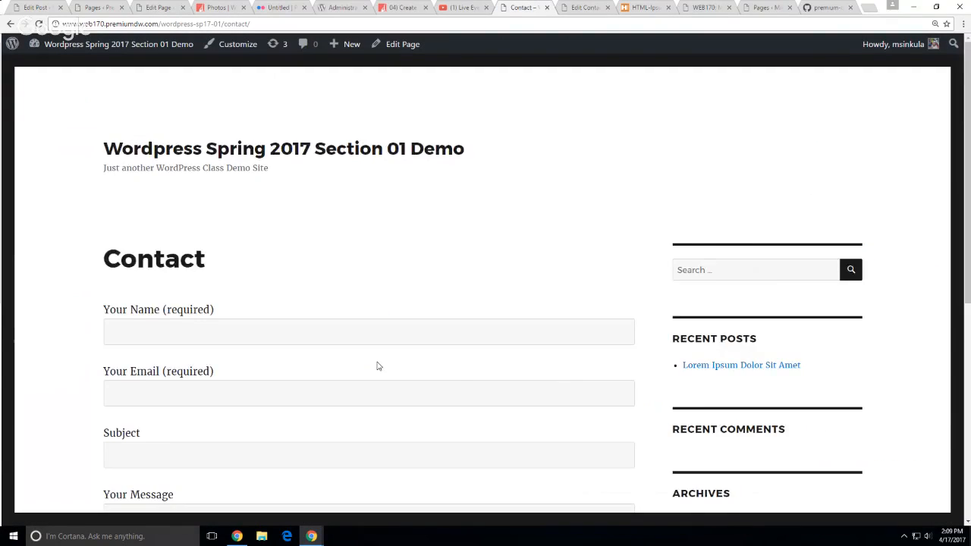
{"action": "scroll", "coordinate": [377, 365], "scroll_direction": "down", "scroll_amount": 5}
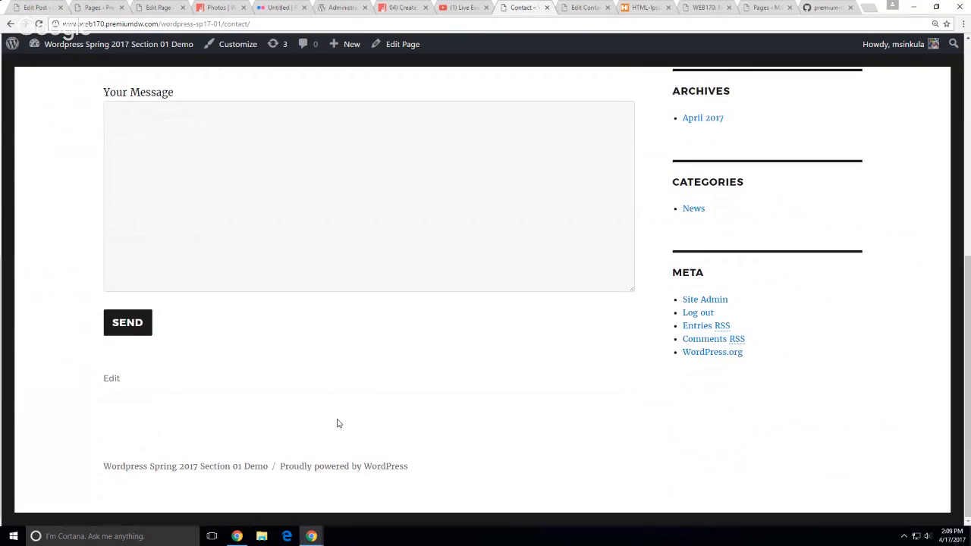
{"action": "scroll", "coordinate": [496, 356], "scroll_direction": "up", "scroll_amount": 3}
{"action": "scroll", "coordinate": [496, 357], "scroll_direction": "up", "scroll_amount": 2}
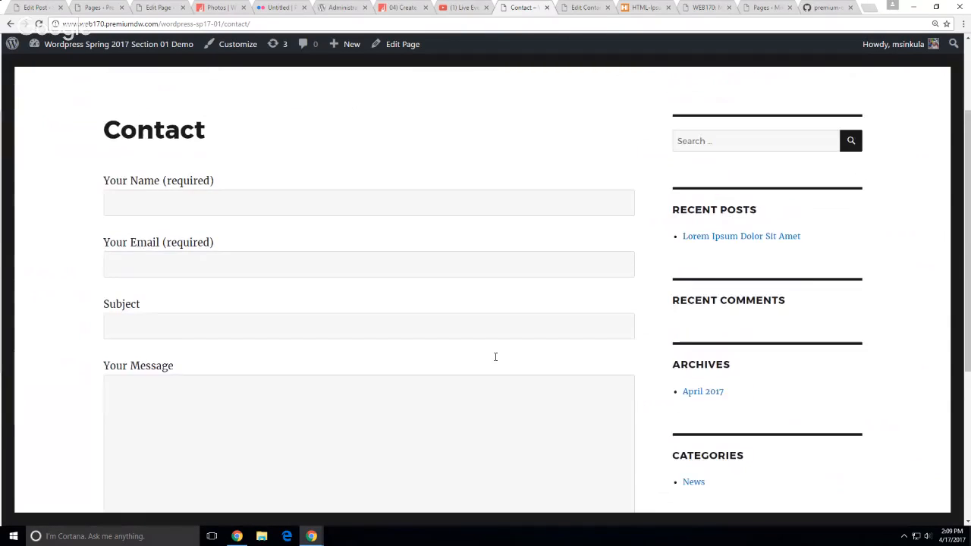
{"action": "scroll", "coordinate": [496, 360], "scroll_direction": "down", "scroll_amount": 1}
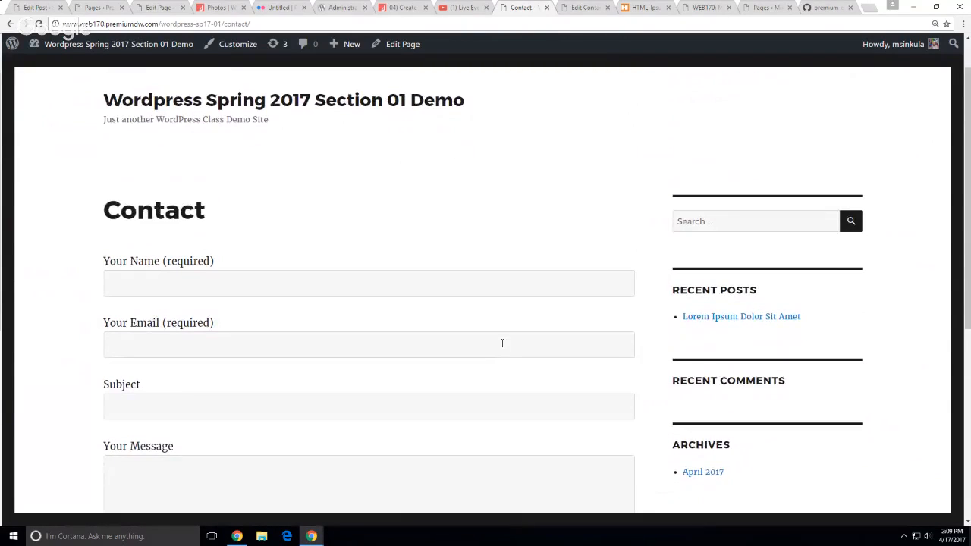
{"action": "scroll", "coordinate": [501, 342], "scroll_direction": "up", "scroll_amount": 1}
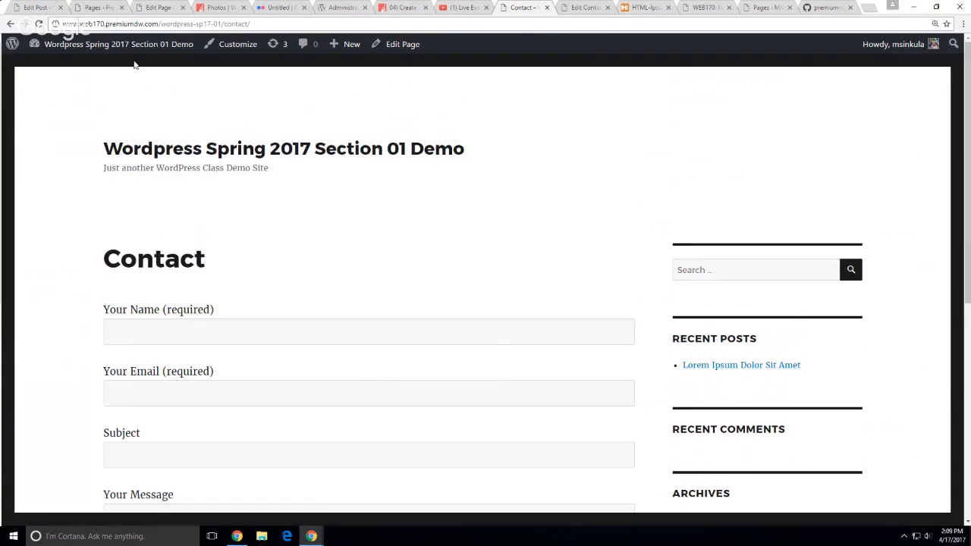
{"action": "mouse_move", "coordinate": [114, 44]}
{"action": "left_click", "coordinate": [61, 67]}
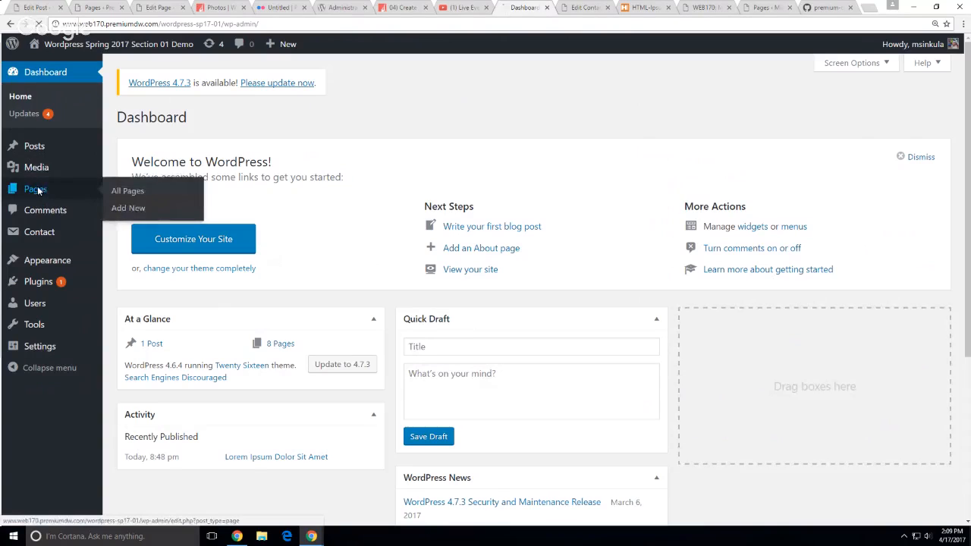
Confirm all eight pages are published, then visit the Students of Premium Design Works site from its Non-Profits post
{"action": "left_click", "coordinate": [36, 189]}
{"action": "scroll", "coordinate": [499, 278], "scroll_direction": "down", "scroll_amount": 1}
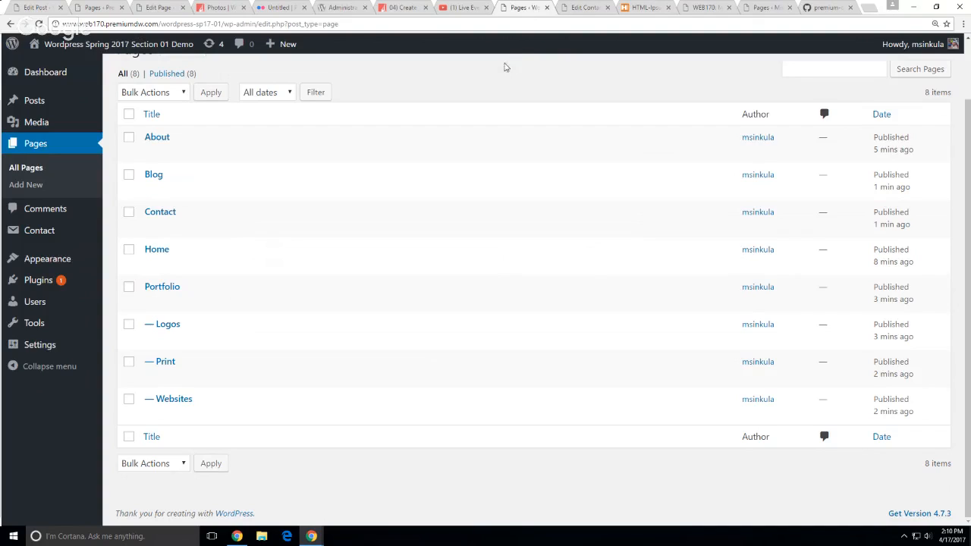
{"action": "left_click", "coordinate": [42, 9]}
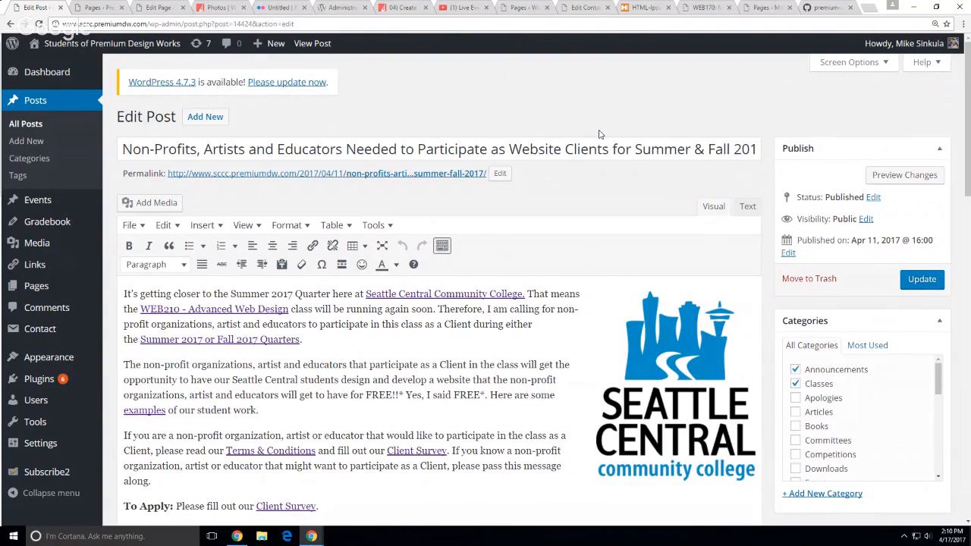
{"action": "left_click", "coordinate": [129, 44]}
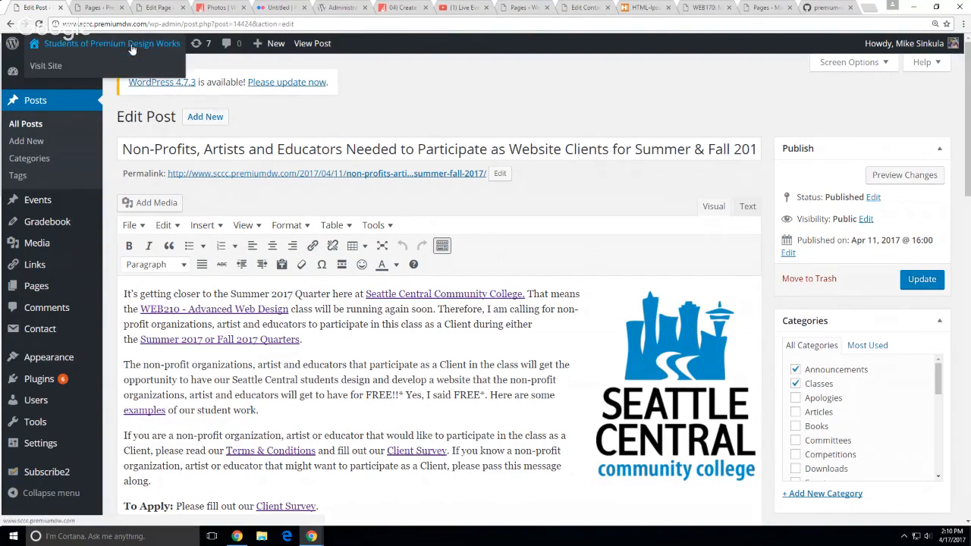
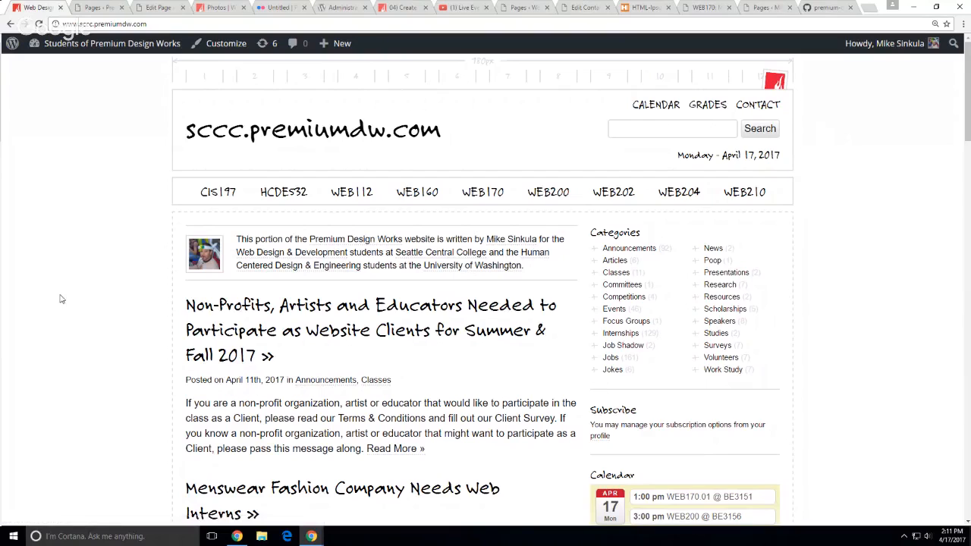
View the WEB170 syllabus page on the live site, then open it in the page editor
{"action": "scroll", "coordinate": [68, 292], "scroll_direction": "down", "scroll_amount": 1}
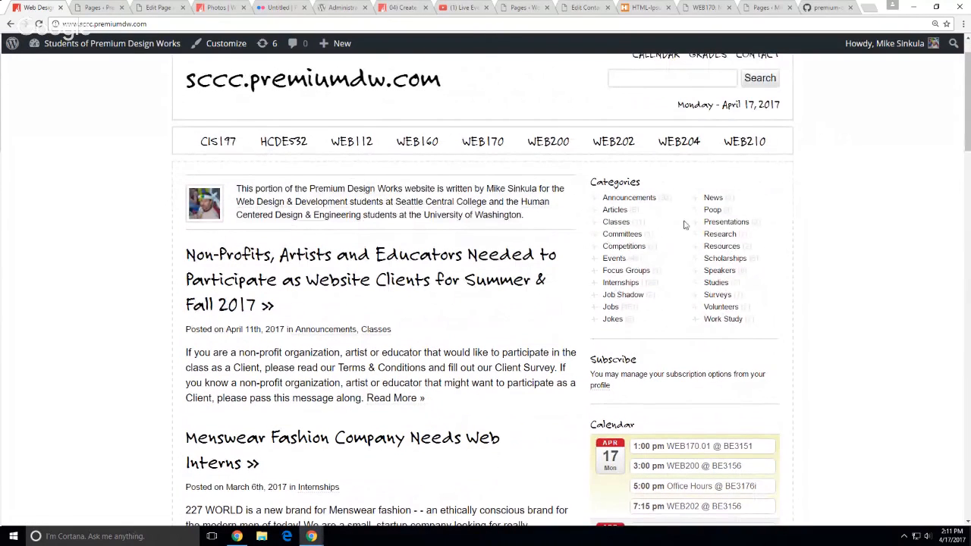
{"action": "left_click", "coordinate": [478, 144]}
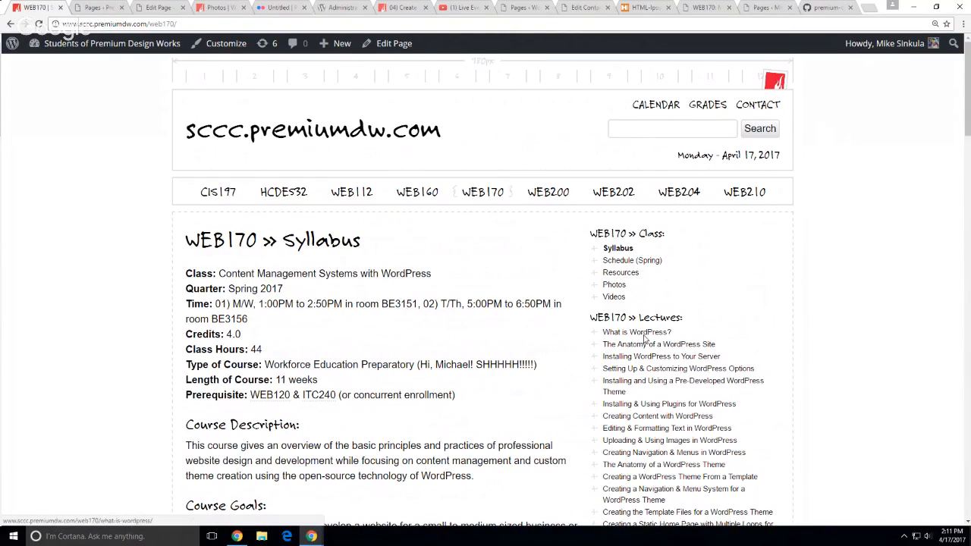
{"action": "scroll", "coordinate": [416, 297], "scroll_direction": "down", "scroll_amount": 2}
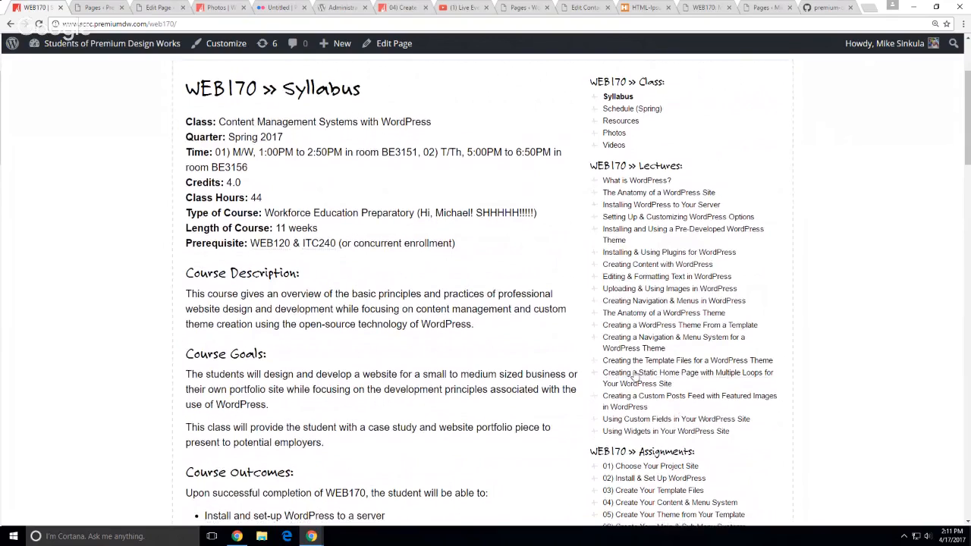
{"action": "scroll", "coordinate": [74, 247], "scroll_direction": "up", "scroll_amount": 2}
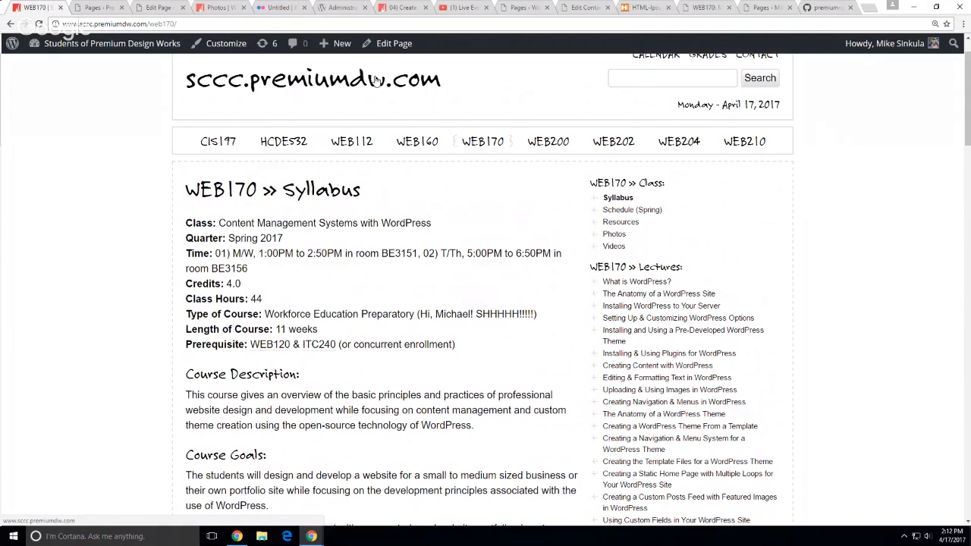
{"action": "left_click", "coordinate": [392, 45]}
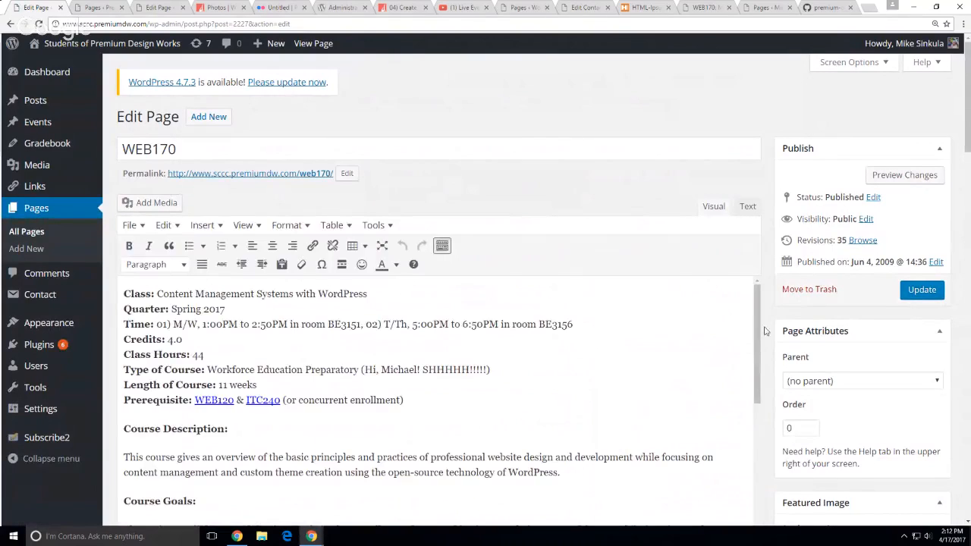
{"action": "scroll", "coordinate": [756, 338], "scroll_direction": "down", "scroll_amount": 5}
{"action": "scroll", "coordinate": [831, 341], "scroll_direction": "down", "scroll_amount": 3}
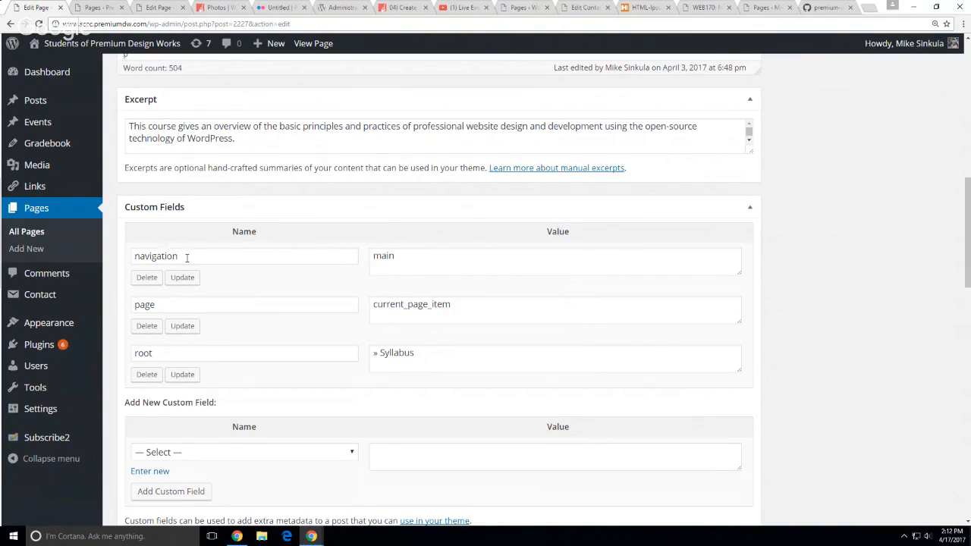
{"action": "double_click", "coordinate": [186, 258]}
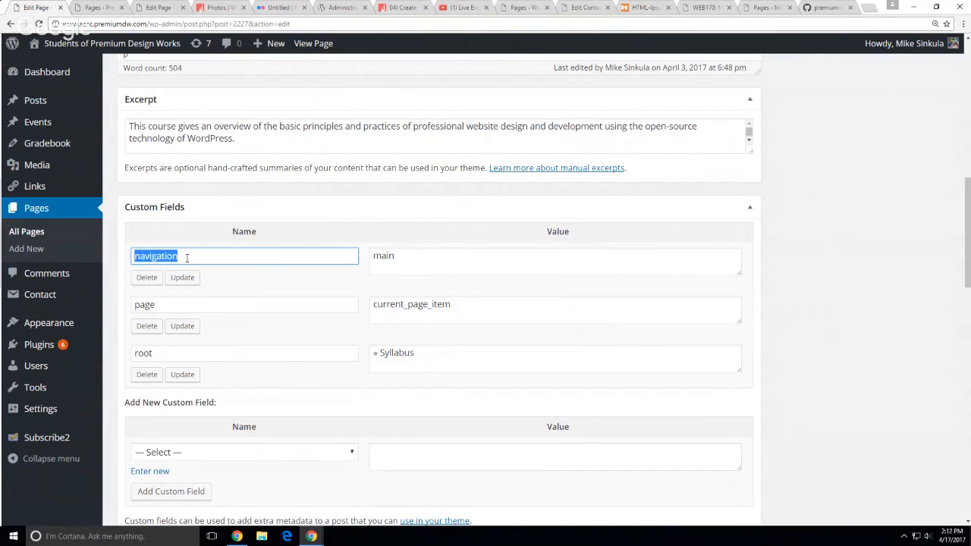
{"action": "double_click", "coordinate": [425, 258]}
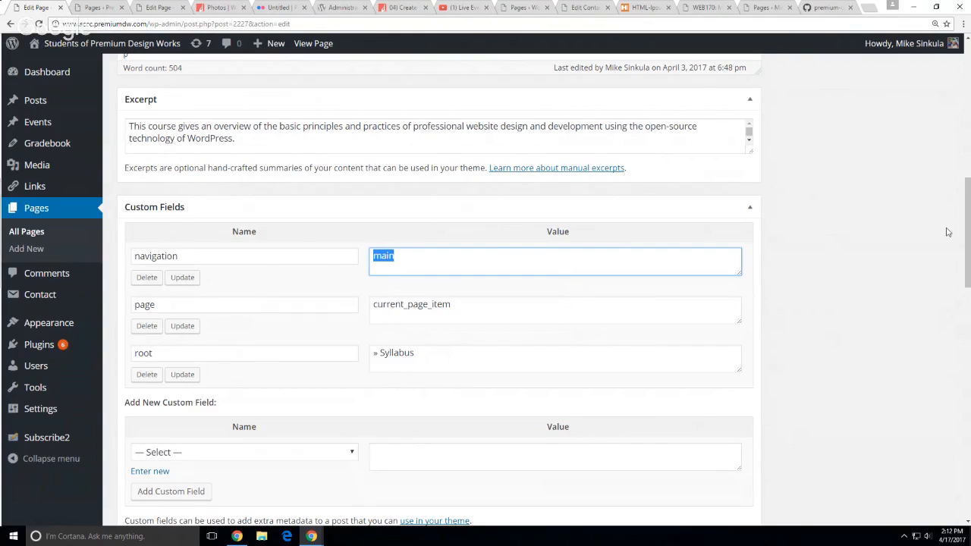
{"action": "left_click", "coordinate": [798, 283]}
{"action": "double_click", "coordinate": [268, 255]}
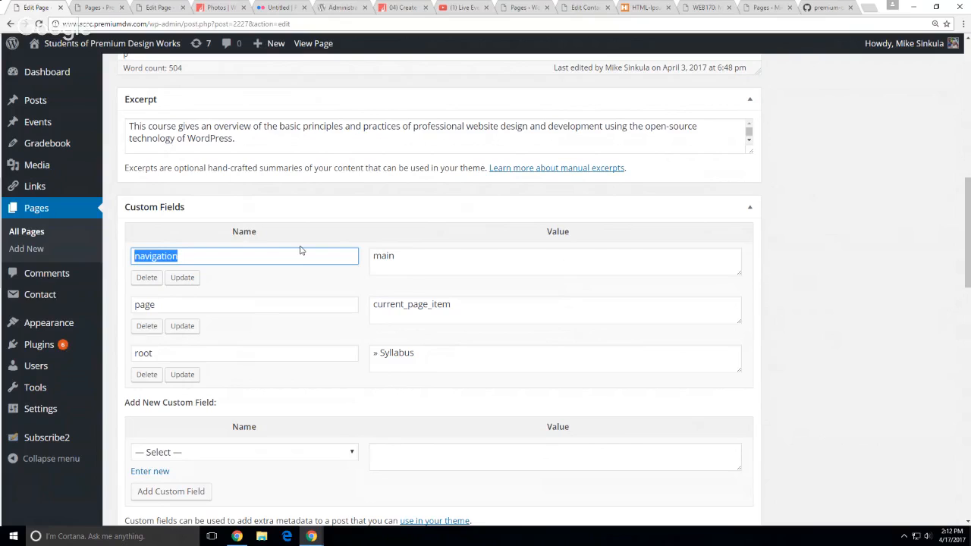
{"action": "left_click", "coordinate": [798, 302]}
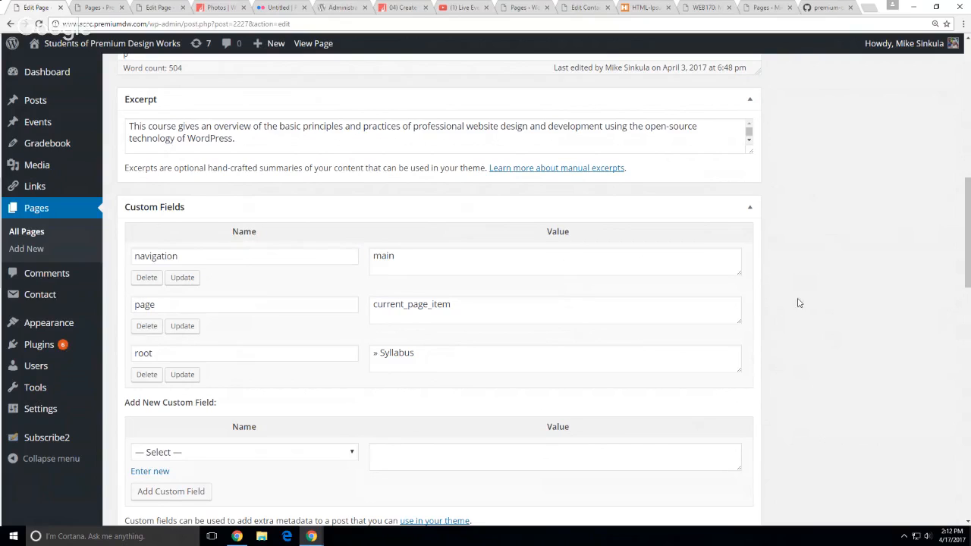
{"action": "scroll", "coordinate": [800, 303], "scroll_direction": "up", "scroll_amount": 3}
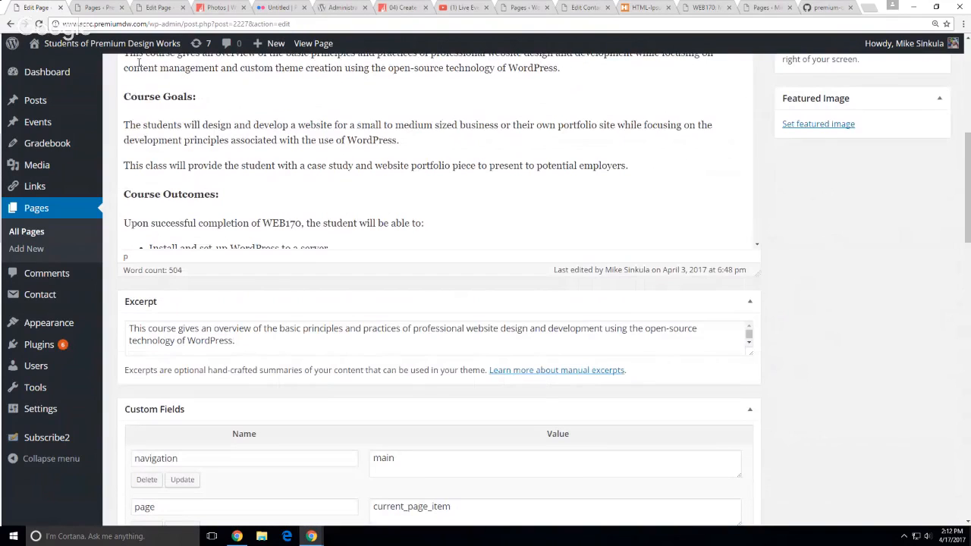
{"action": "left_click", "coordinate": [10, 24]}
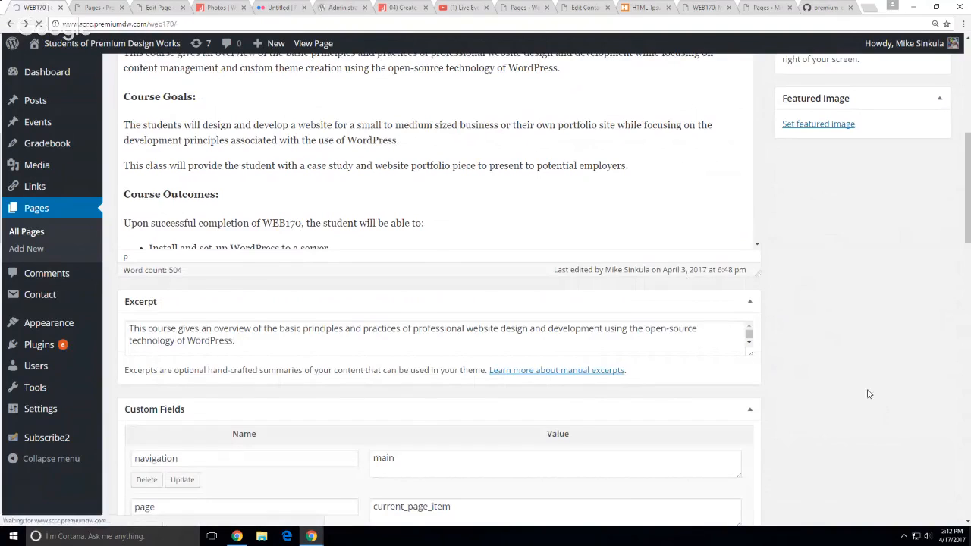
Open the Creating Navigation & Menus in WordPress lecture and bring it into the editor
{"action": "scroll", "coordinate": [849, 370], "scroll_direction": "down", "scroll_amount": 3}
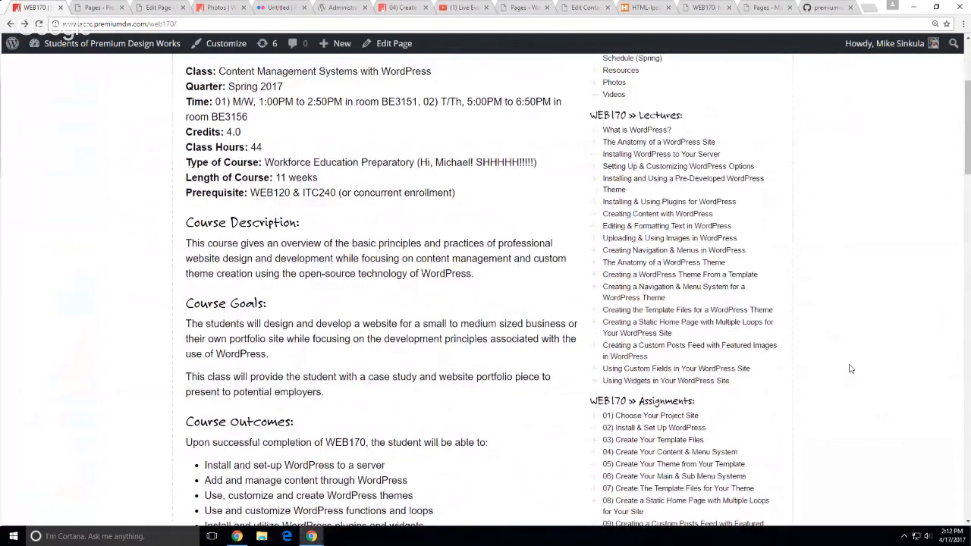
{"action": "scroll", "coordinate": [851, 370], "scroll_direction": "up", "scroll_amount": 2}
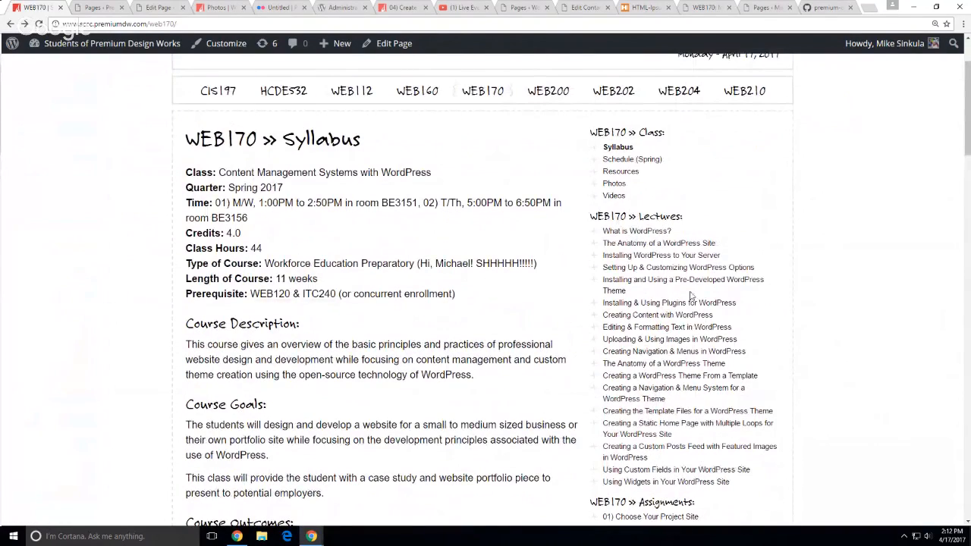
{"action": "left_click", "coordinate": [655, 352]}
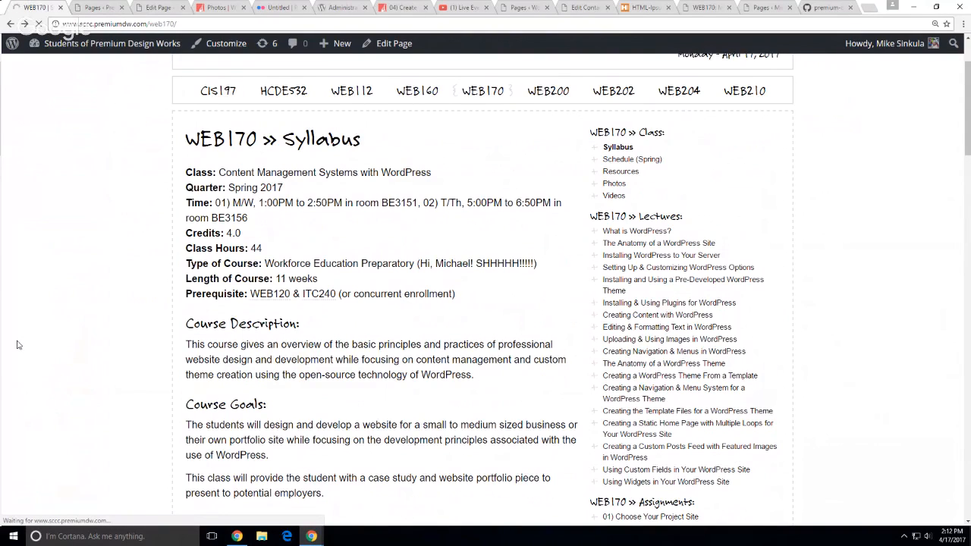
{"action": "scroll", "coordinate": [31, 343], "scroll_direction": "down", "scroll_amount": 2}
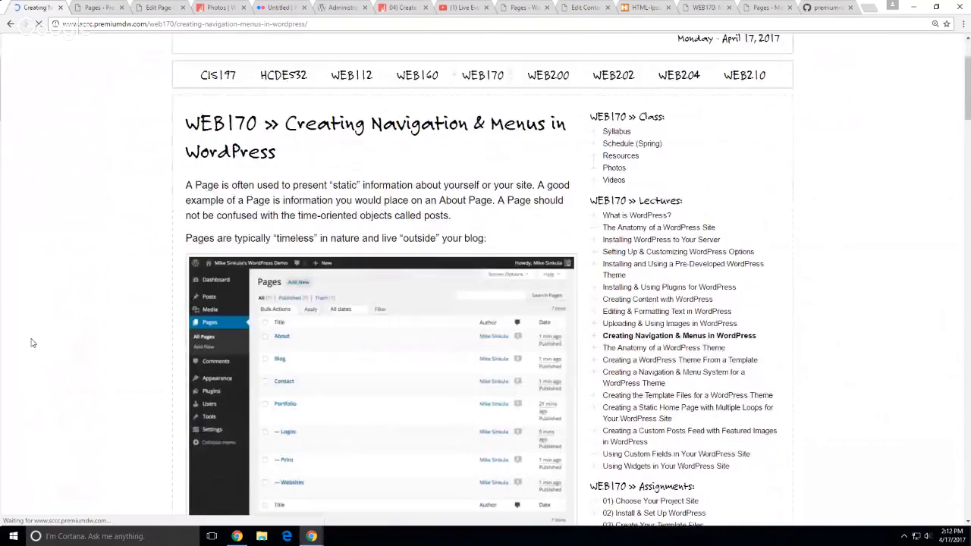
{"action": "scroll", "coordinate": [31, 343], "scroll_direction": "down", "scroll_amount": 1}
{"action": "scroll", "coordinate": [32, 343], "scroll_direction": "up", "scroll_amount": 3}
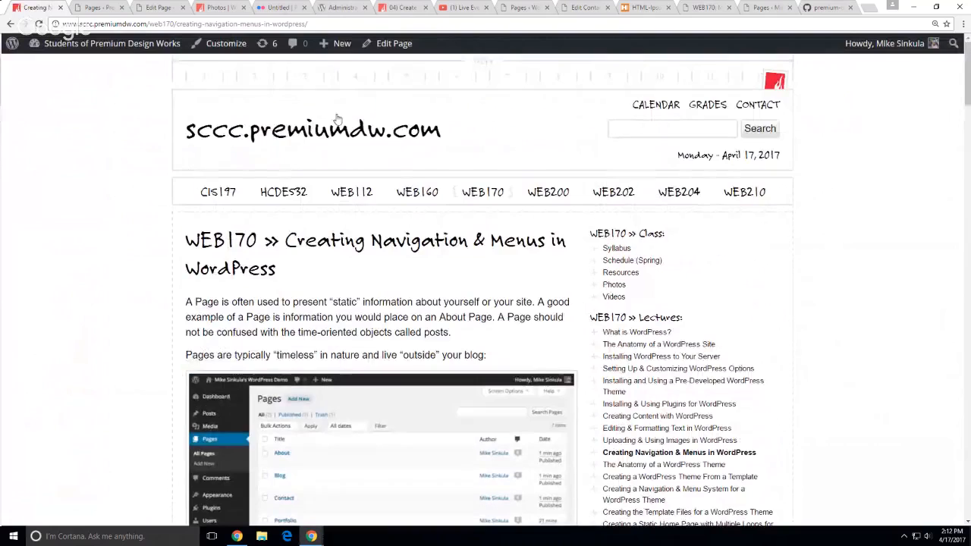
{"action": "left_click", "coordinate": [371, 43]}
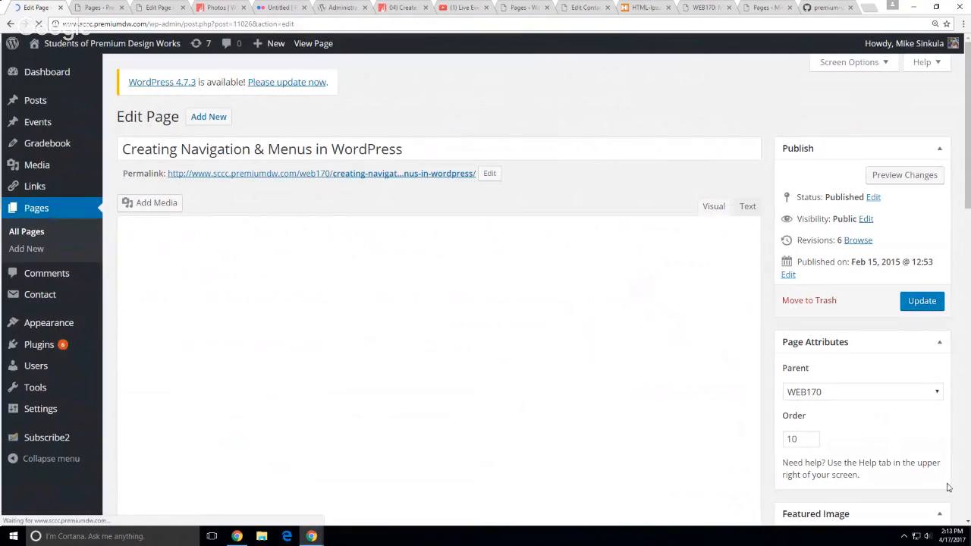
Confirm the lecture's parent is WEB170, order is 10, and navigation custom field is lecture
{"action": "scroll", "coordinate": [959, 462], "scroll_direction": "down", "scroll_amount": 3}
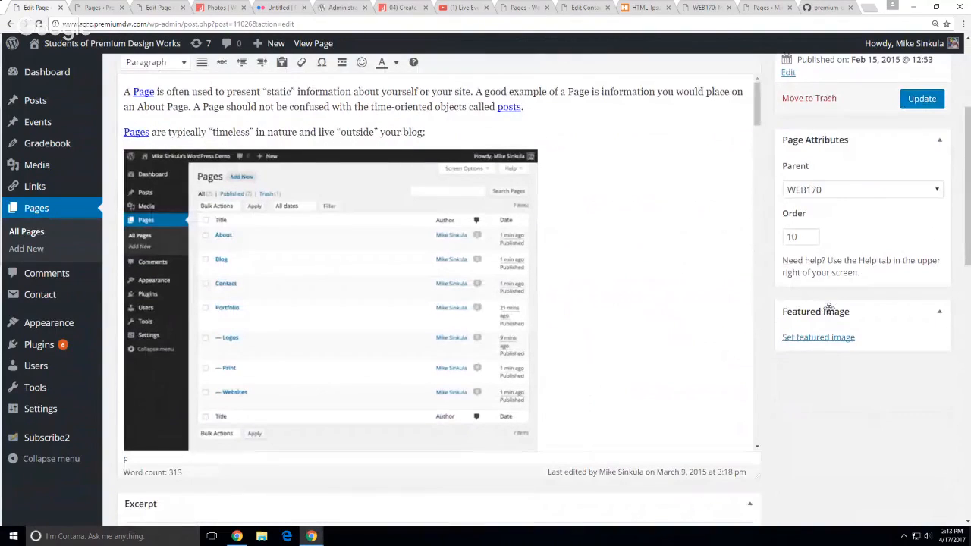
{"action": "left_click", "coordinate": [822, 189]}
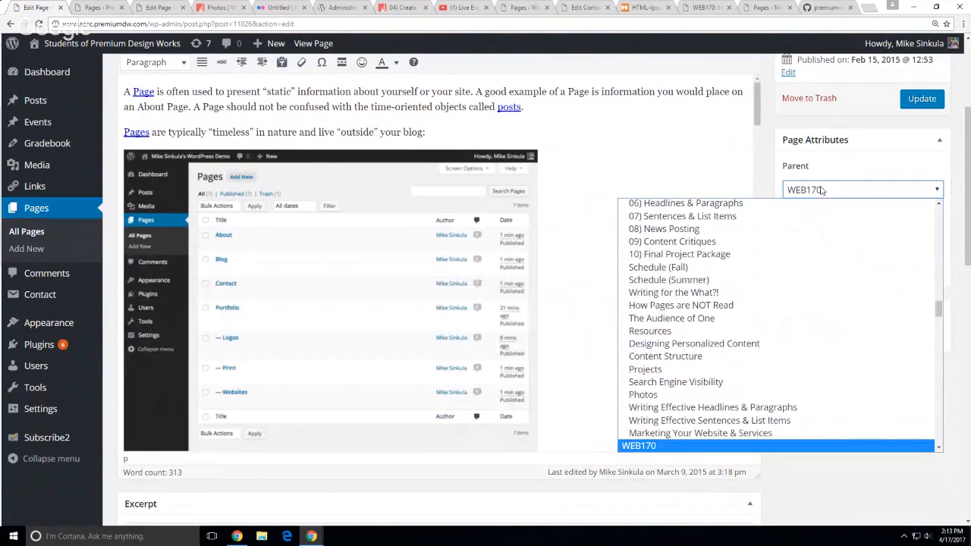
{"action": "left_click", "coordinate": [821, 190]}
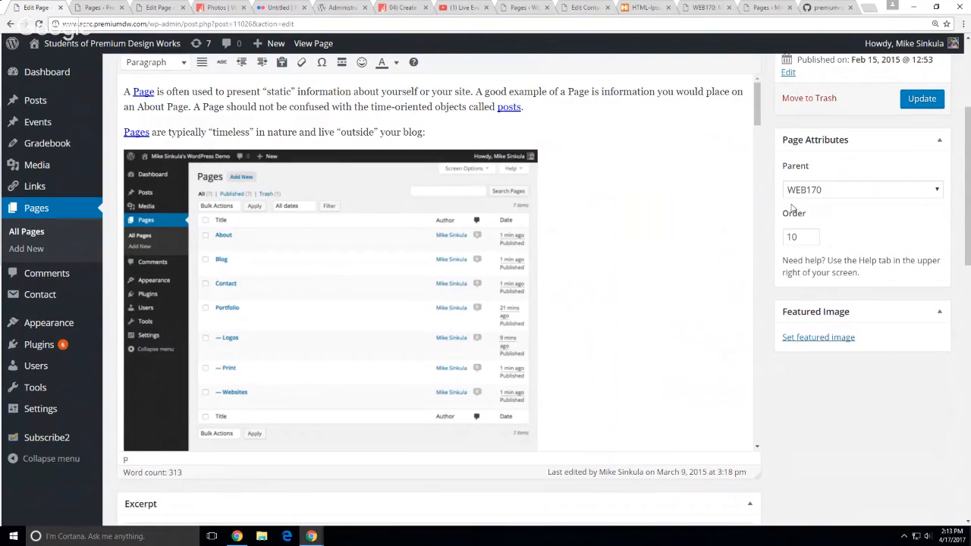
{"action": "double_click", "coordinate": [801, 238]}
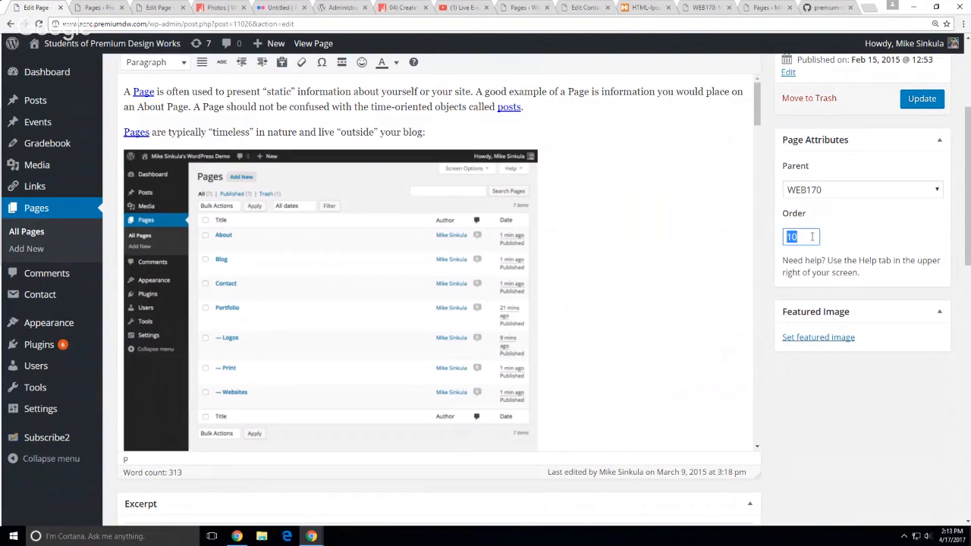
{"action": "left_click", "coordinate": [900, 441]}
{"action": "scroll", "coordinate": [828, 440], "scroll_direction": "down", "scroll_amount": 5}
{"action": "scroll", "coordinate": [829, 440], "scroll_direction": "down", "scroll_amount": 1}
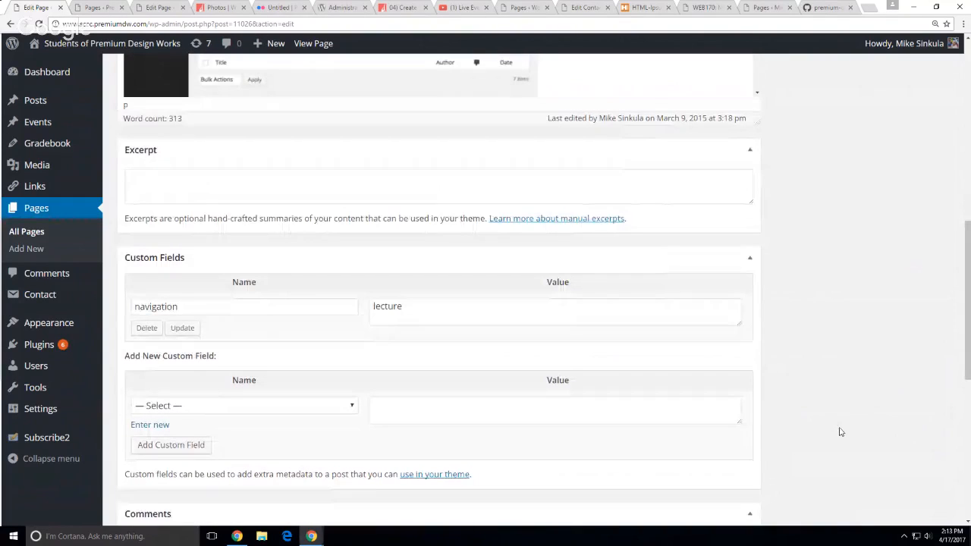
{"action": "double_click", "coordinate": [236, 305]}
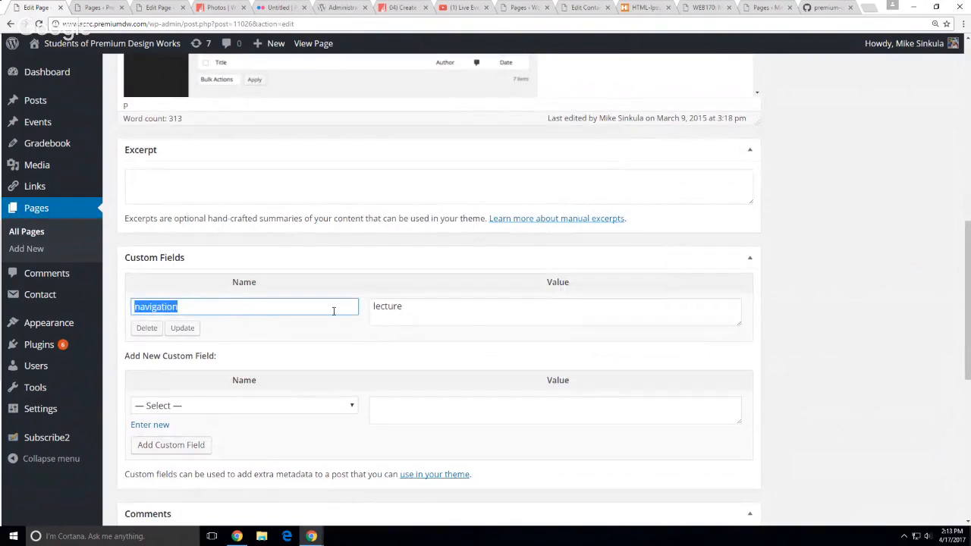
{"action": "double_click", "coordinate": [468, 316]}
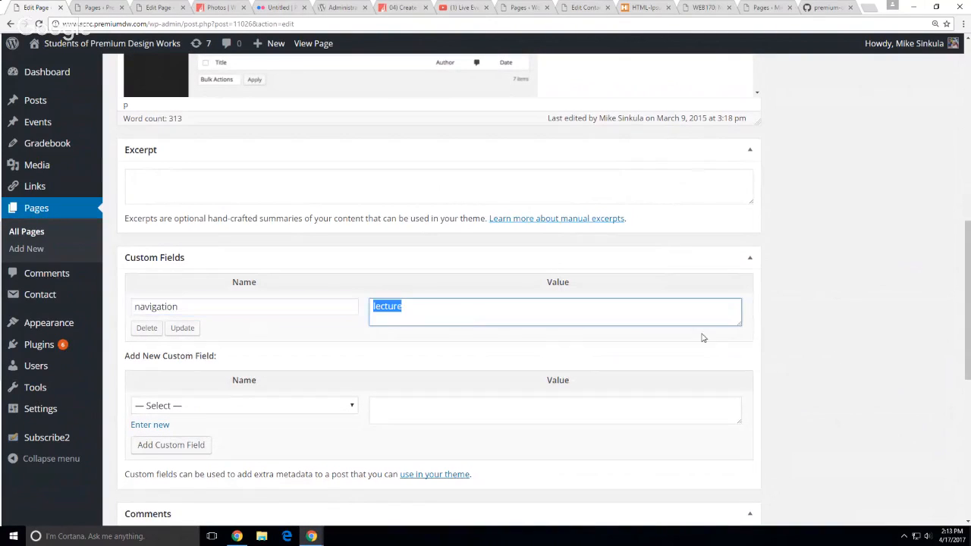
{"action": "double_click", "coordinate": [220, 308]}
{"action": "double_click", "coordinate": [454, 321]}
{"action": "left_click", "coordinate": [903, 414]}
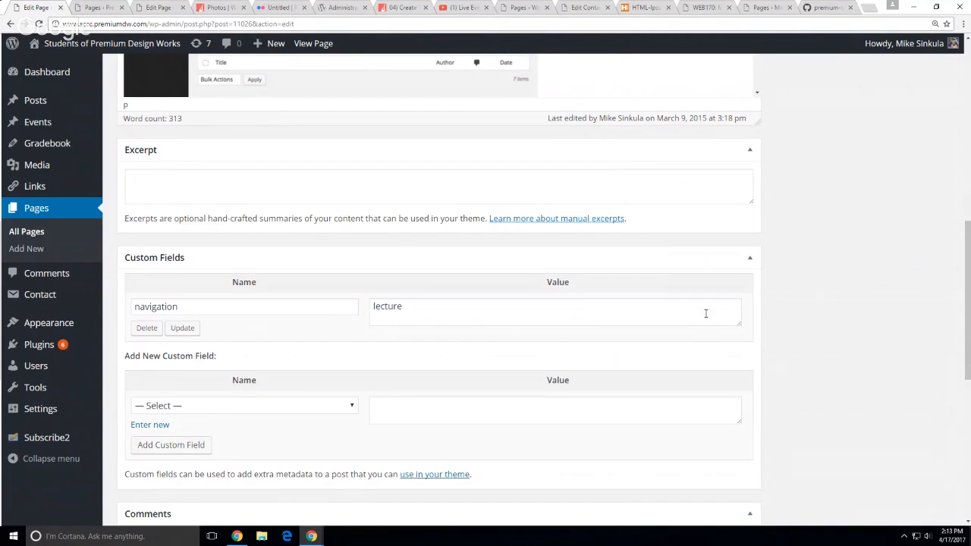
{"action": "scroll", "coordinate": [843, 382], "scroll_direction": "up", "scroll_amount": 3}
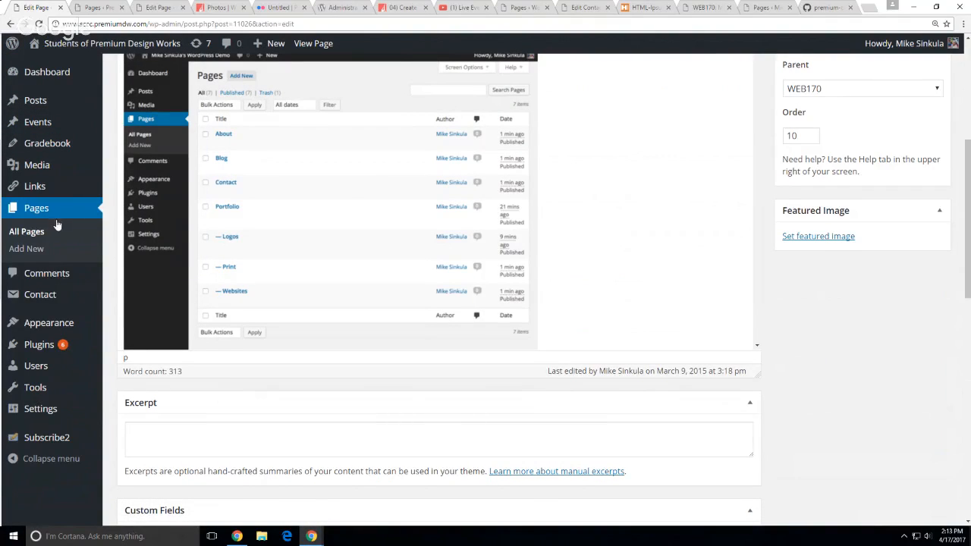
{"action": "scroll", "coordinate": [57, 225], "scroll_direction": "up", "scroll_amount": 1}
Open the All Pages list and scroll through its entries
{"action": "left_click", "coordinate": [33, 211]}
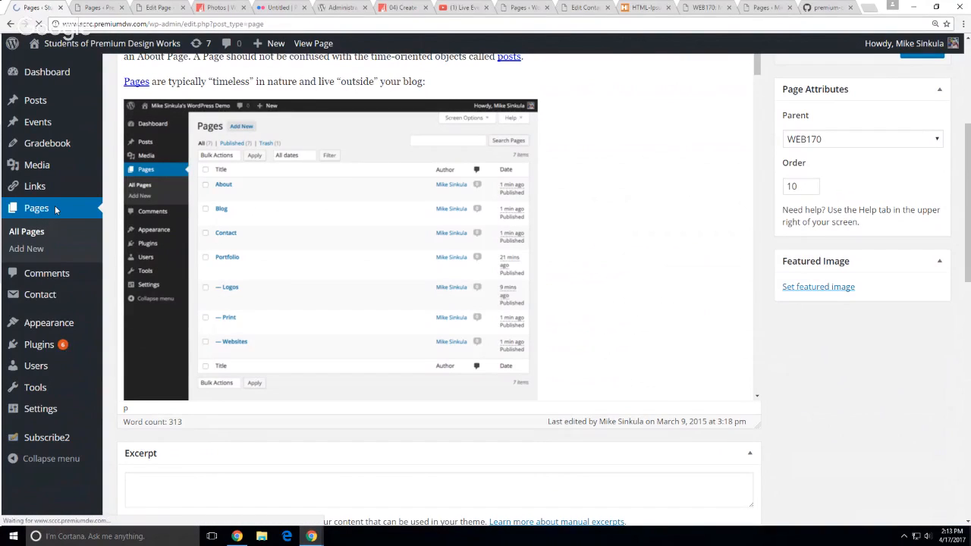
{"action": "scroll", "coordinate": [412, 397], "scroll_direction": "down", "scroll_amount": 3}
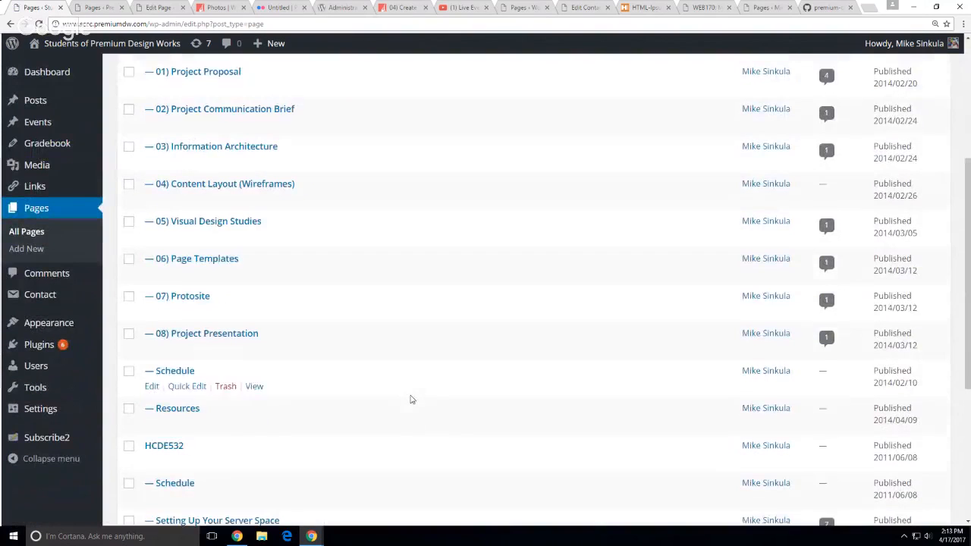
{"action": "scroll", "coordinate": [409, 394], "scroll_direction": "down", "scroll_amount": 2}
{"action": "scroll", "coordinate": [408, 354], "scroll_direction": "down", "scroll_amount": 2}
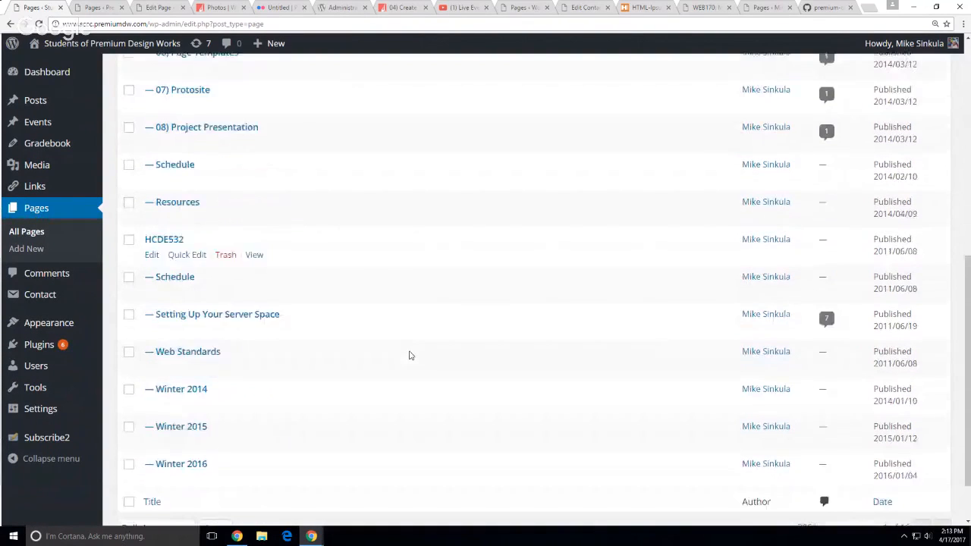
{"action": "scroll", "coordinate": [410, 353], "scroll_direction": "down", "scroll_amount": 1}
{"action": "scroll", "coordinate": [406, 370], "scroll_direction": "up", "scroll_amount": 4}
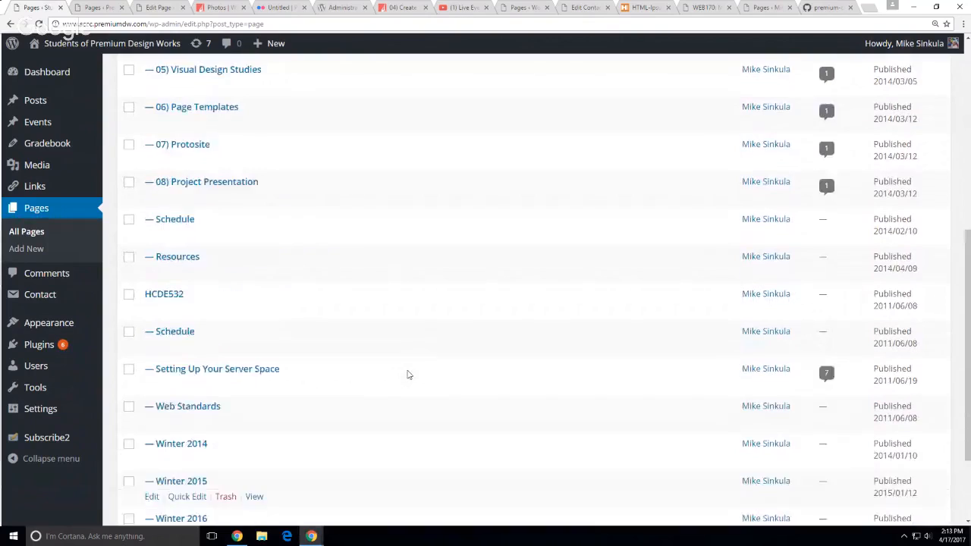
{"action": "scroll", "coordinate": [407, 375], "scroll_direction": "up", "scroll_amount": 3}
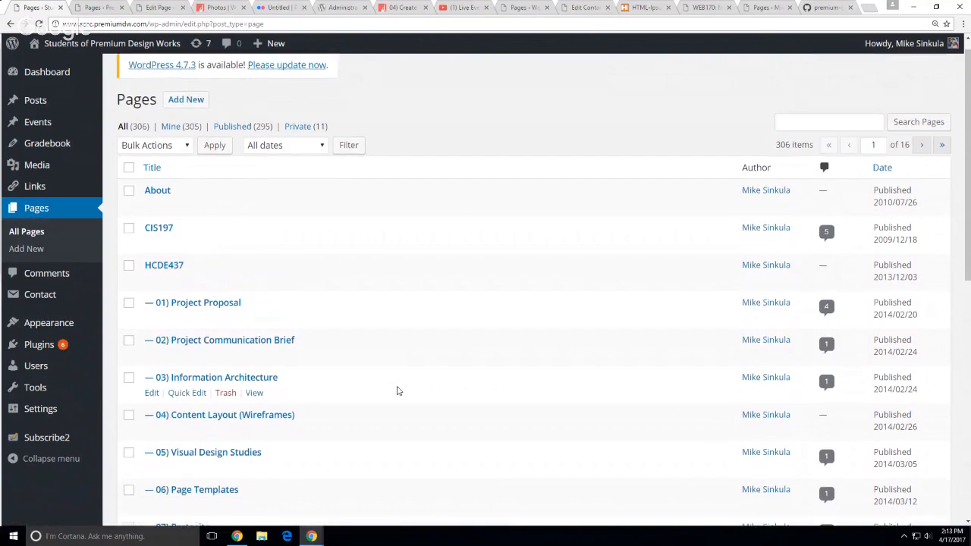
{"action": "scroll", "coordinate": [397, 390], "scroll_direction": "down", "scroll_amount": 3}
{"action": "scroll", "coordinate": [397, 390], "scroll_direction": "down", "scroll_amount": 4}
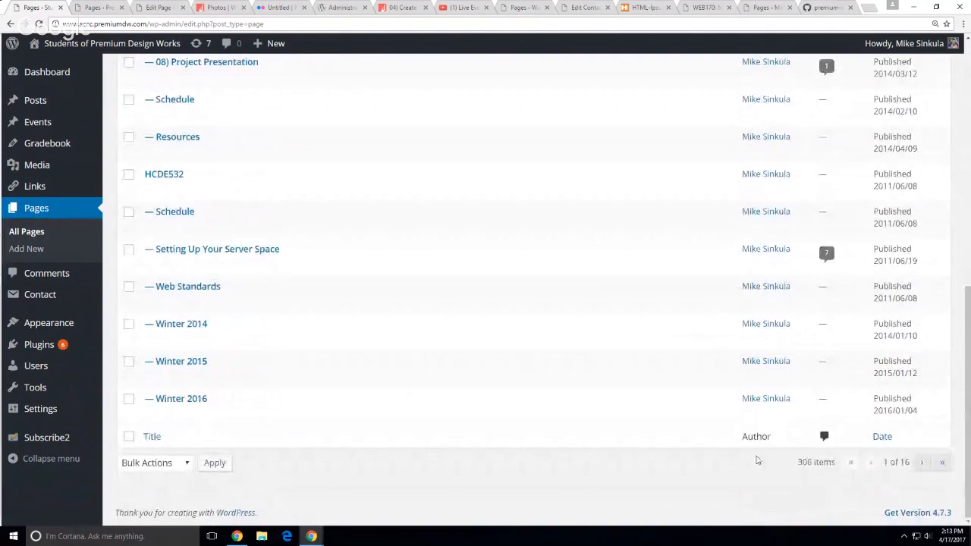
Page forward to page 3 of 16 and open Understanding Links for editing
{"action": "left_click", "coordinate": [923, 462]}
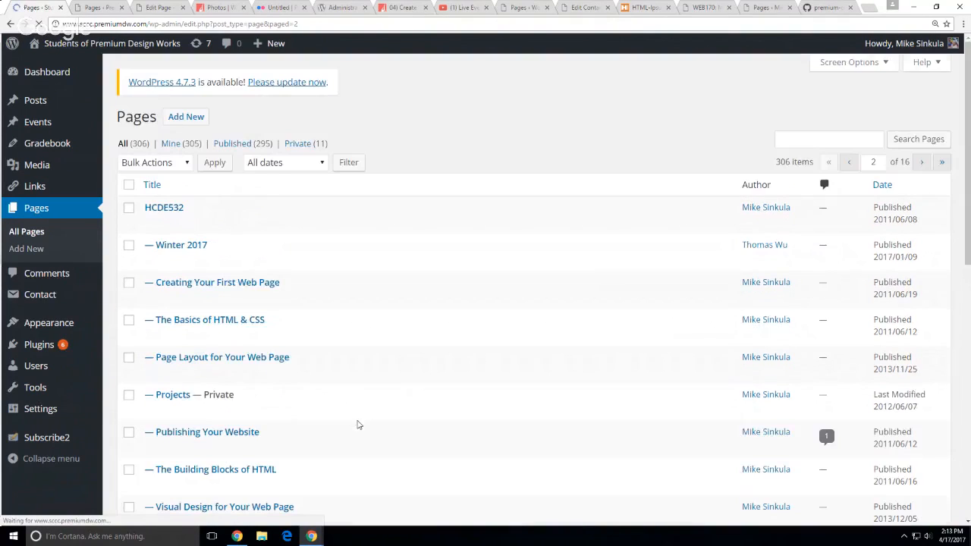
{"action": "scroll", "coordinate": [358, 425], "scroll_direction": "down", "scroll_amount": 1}
{"action": "scroll", "coordinate": [359, 425], "scroll_direction": "down", "scroll_amount": 3}
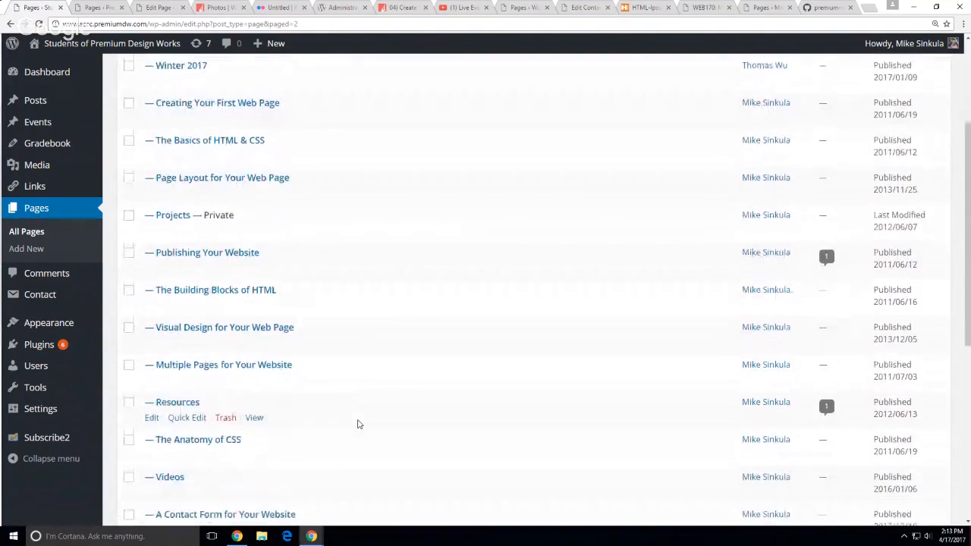
{"action": "scroll", "coordinate": [359, 425], "scroll_direction": "down", "scroll_amount": 3}
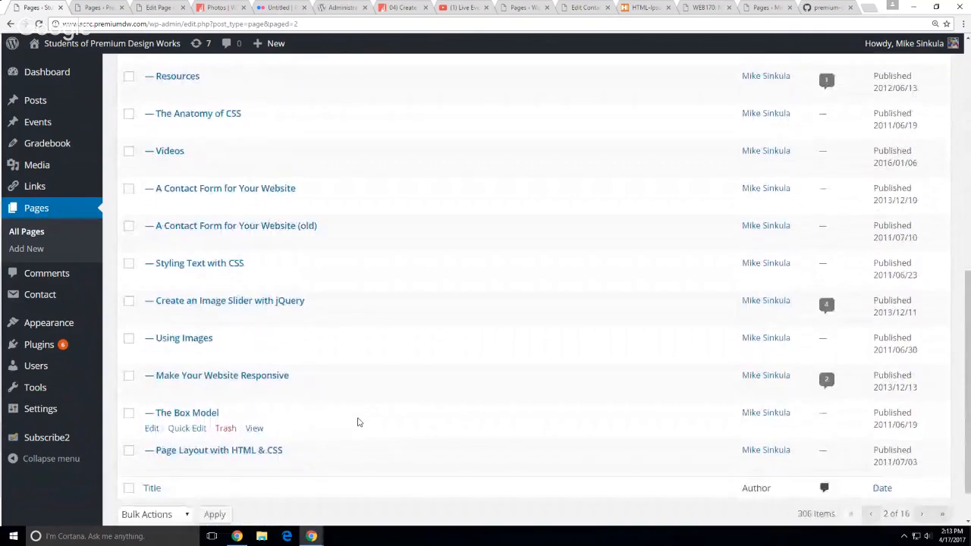
{"action": "left_click", "coordinate": [922, 462]}
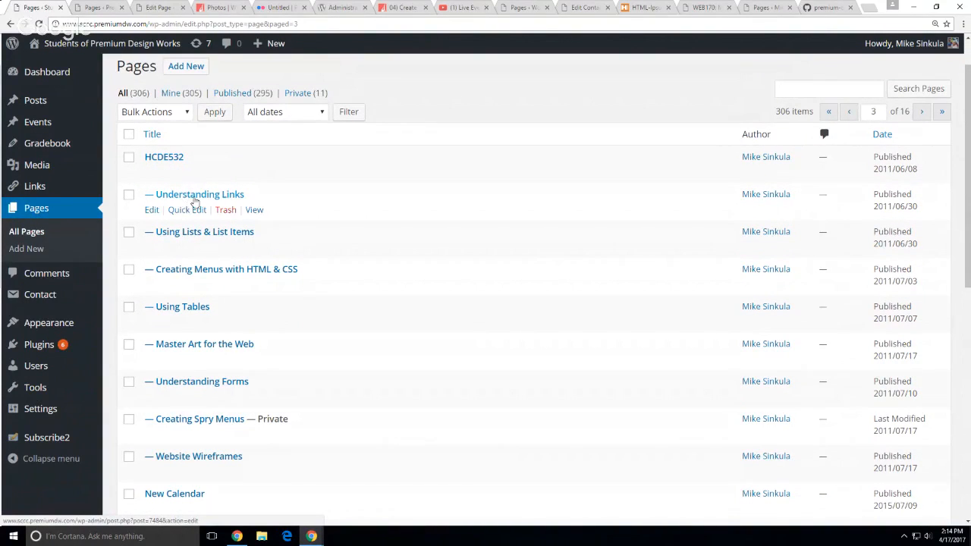
{"action": "scroll", "coordinate": [182, 204], "scroll_direction": "down", "scroll_amount": 1}
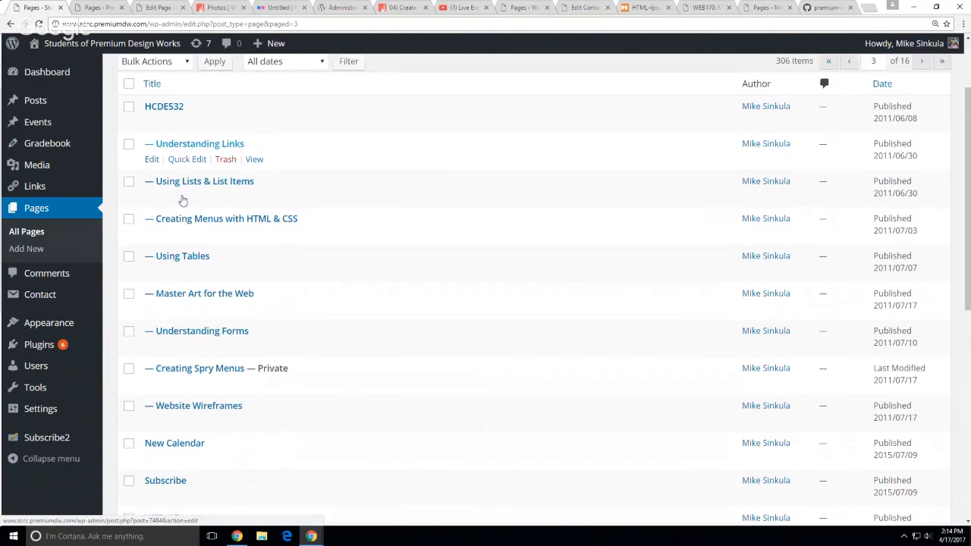
{"action": "left_click", "coordinate": [155, 161]}
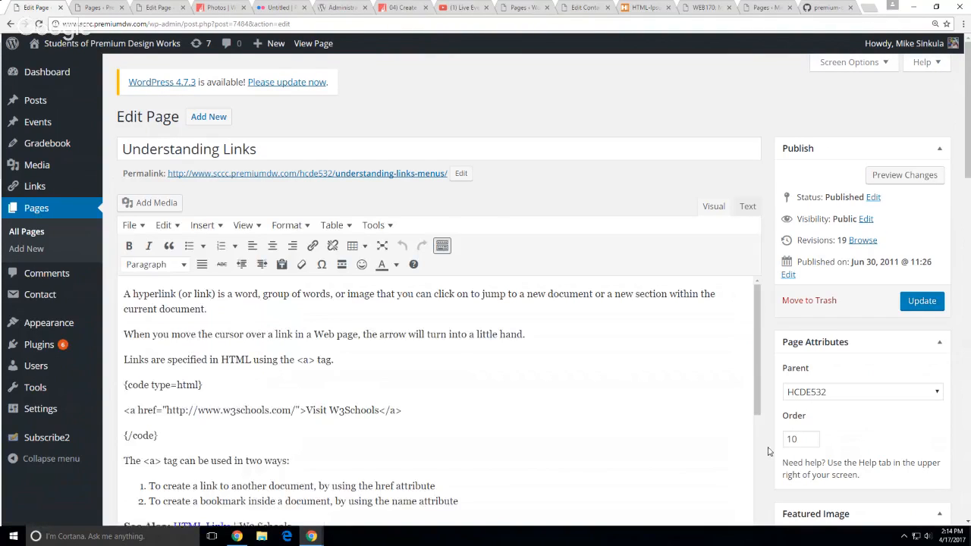
Check that Understanding Links has its navigation custom field set to lecture
{"action": "scroll", "coordinate": [774, 445], "scroll_direction": "down", "scroll_amount": 3}
{"action": "scroll", "coordinate": [767, 451], "scroll_direction": "down", "scroll_amount": 5}
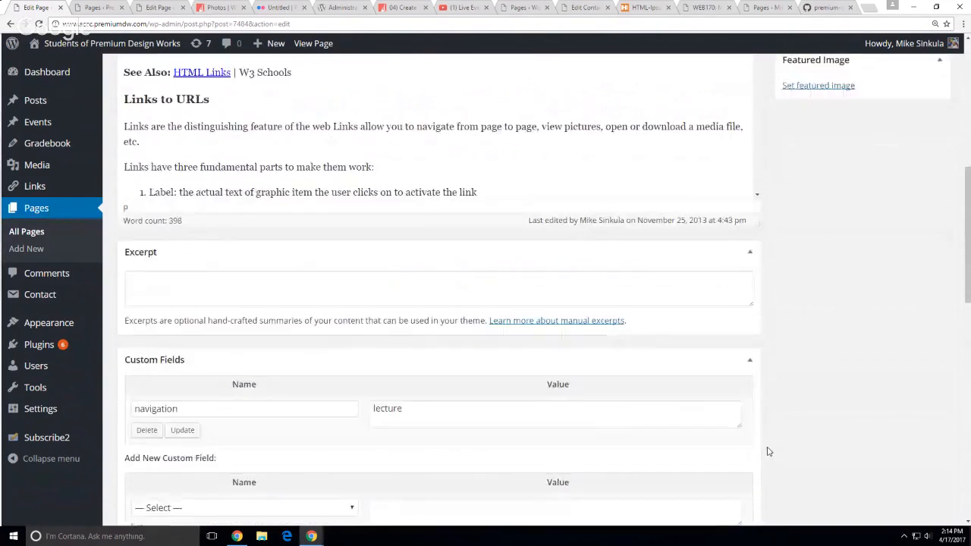
{"action": "left_click", "coordinate": [182, 307]}
{"action": "double_click", "coordinate": [182, 308]}
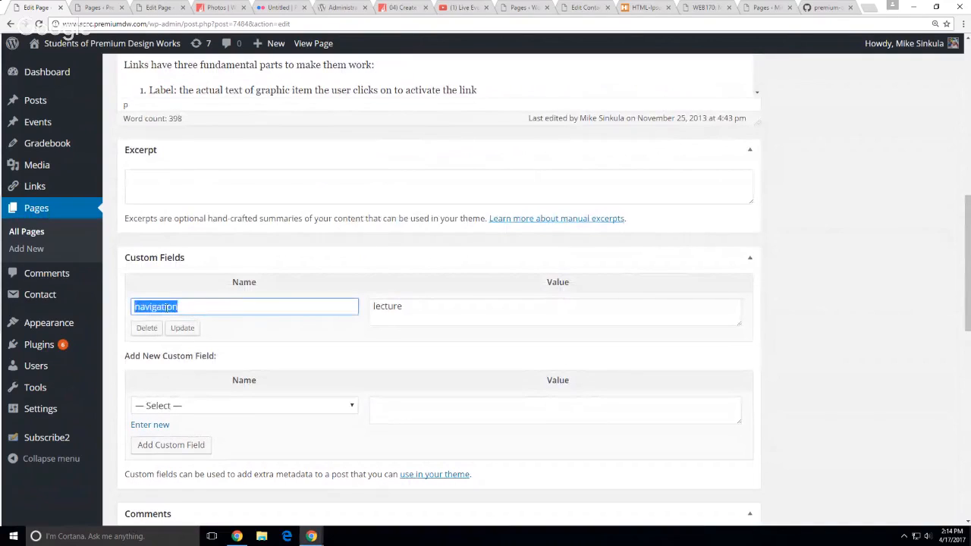
{"action": "left_click", "coordinate": [401, 302]}
{"action": "double_click", "coordinate": [400, 302]}
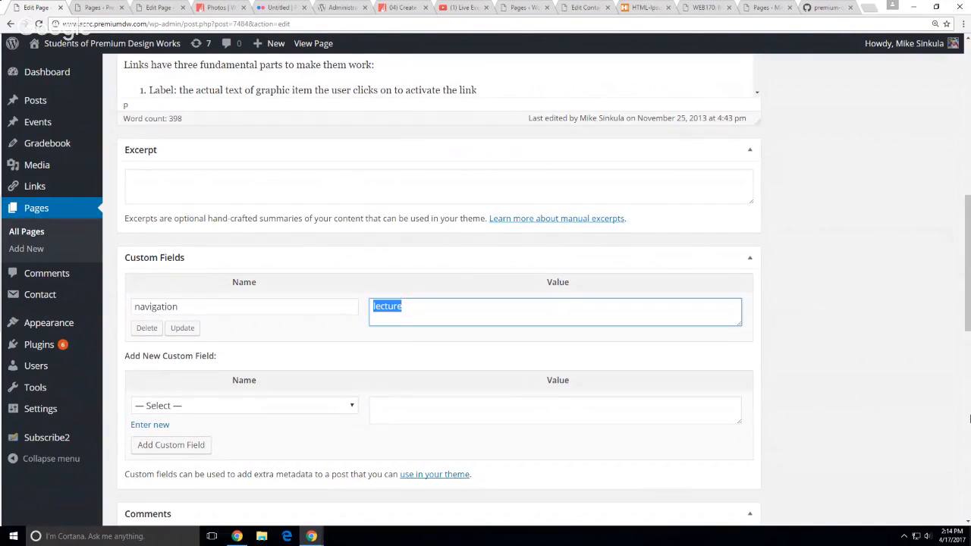
{"action": "left_click", "coordinate": [969, 418]}
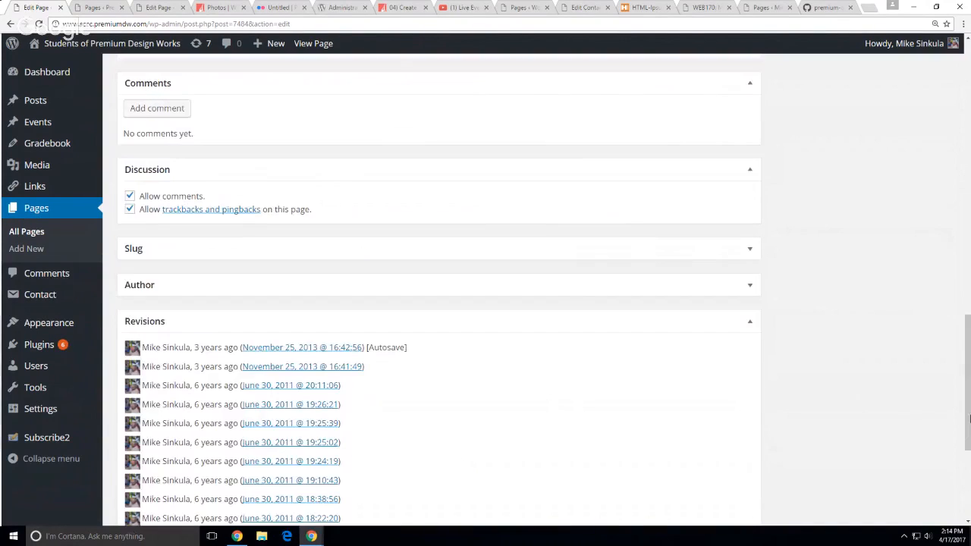
Go back and confirm 07) Communication Brief's navigation custom field is assignment
{"action": "left_click", "coordinate": [9, 23]}
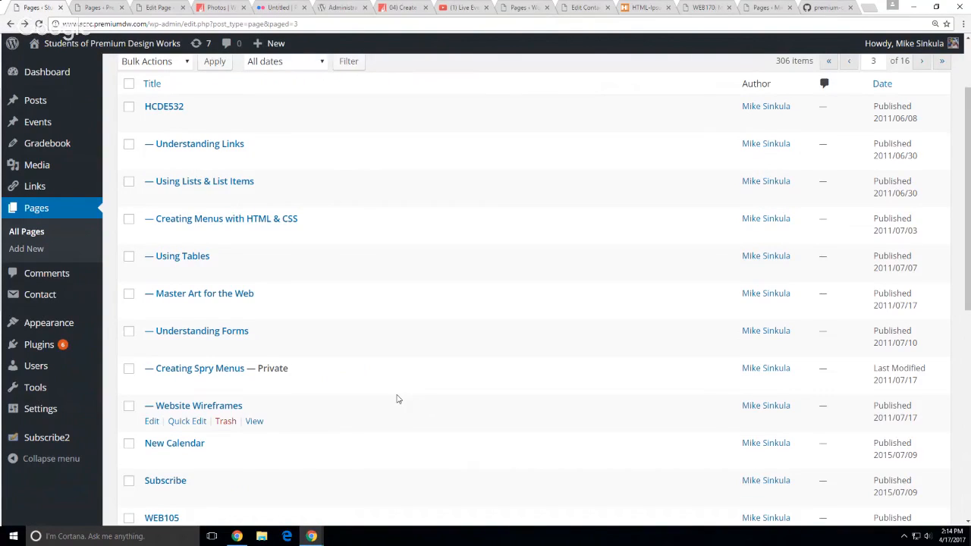
{"action": "scroll", "coordinate": [398, 399], "scroll_direction": "down", "scroll_amount": 1}
{"action": "scroll", "coordinate": [397, 399], "scroll_direction": "down", "scroll_amount": 1}
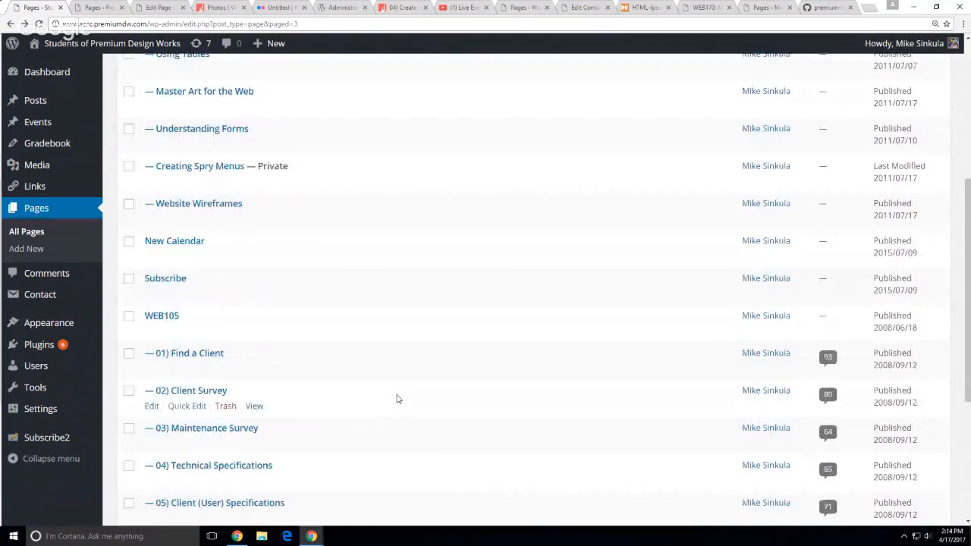
{"action": "scroll", "coordinate": [397, 399], "scroll_direction": "down", "scroll_amount": 2}
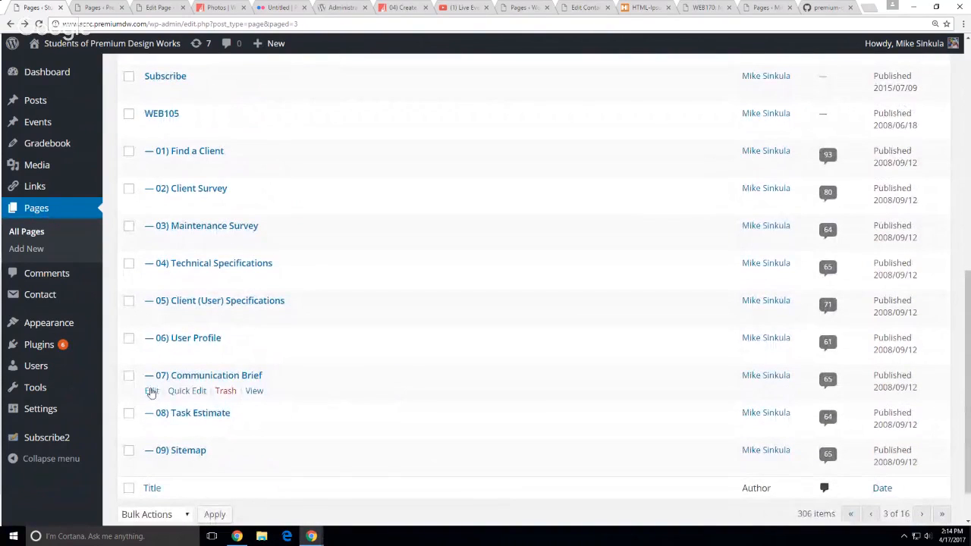
{"action": "left_click", "coordinate": [151, 392]}
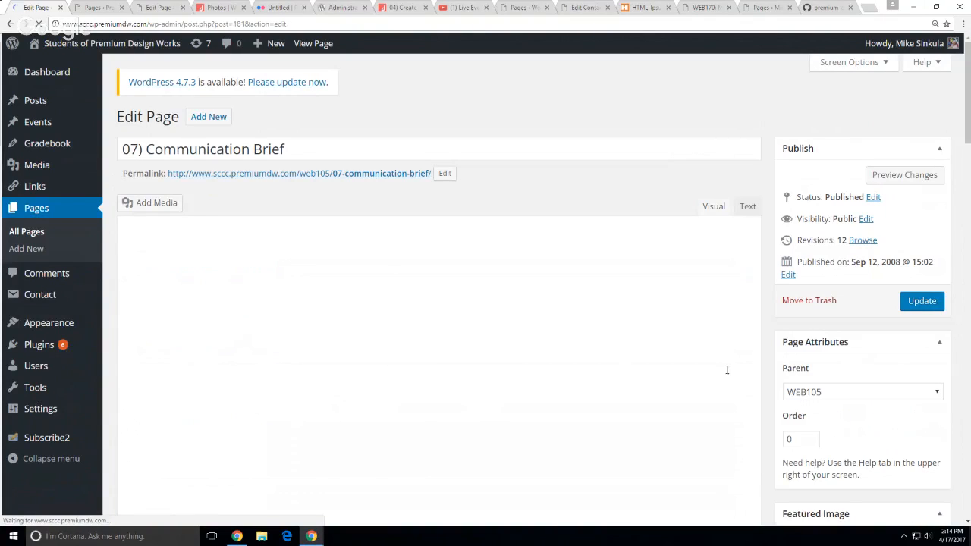
{"action": "scroll", "coordinate": [759, 372], "scroll_direction": "down", "scroll_amount": 4}
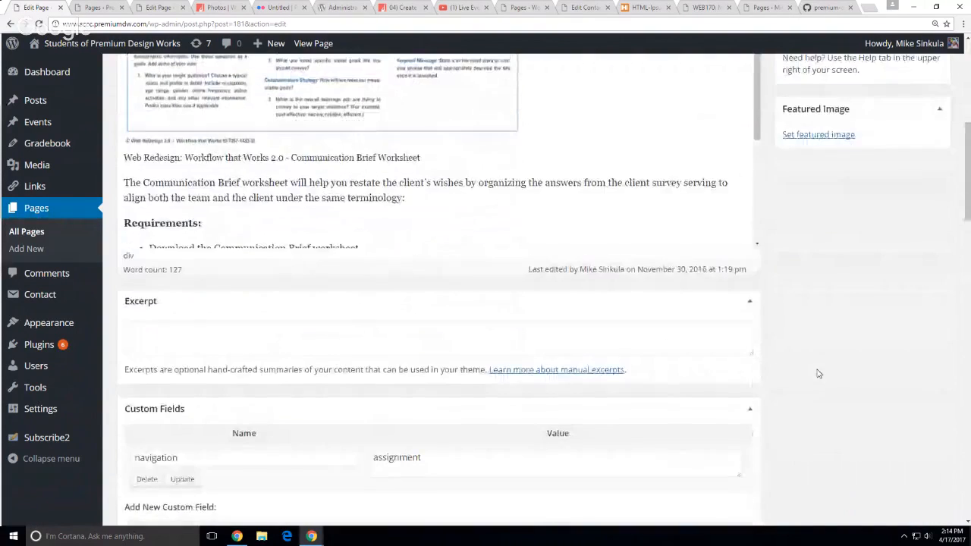
{"action": "scroll", "coordinate": [819, 373], "scroll_direction": "down", "scroll_amount": 3}
{"action": "double_click", "coordinate": [455, 261]}
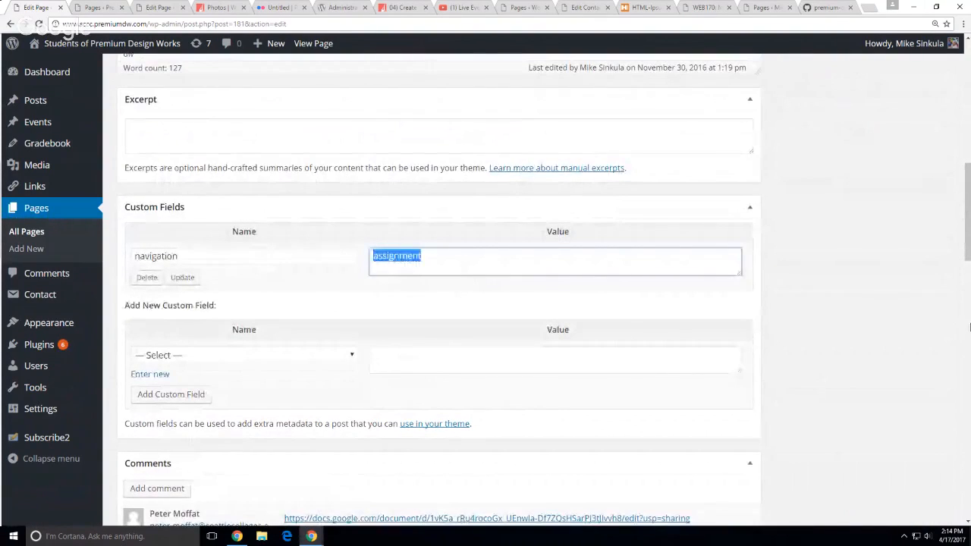
{"action": "left_click", "coordinate": [880, 327]}
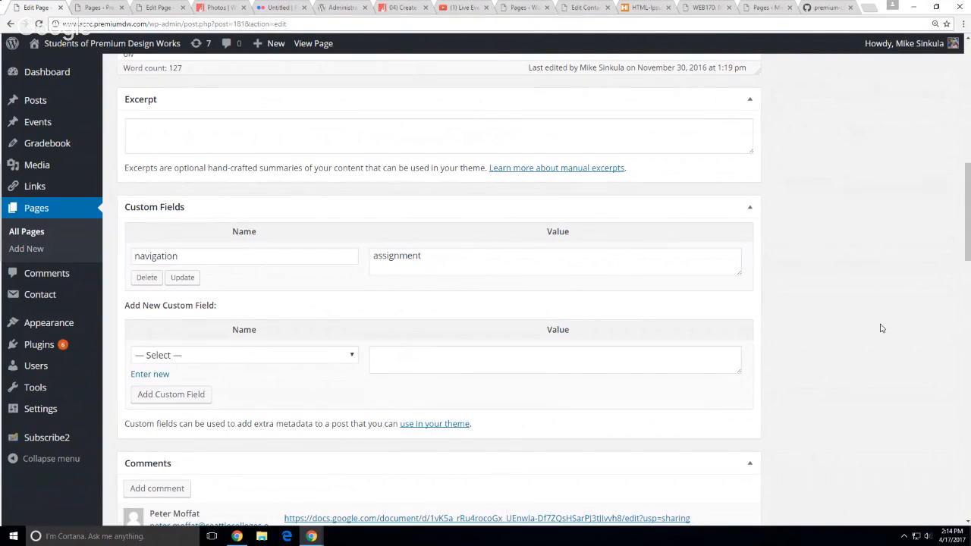
{"action": "left_click", "coordinate": [807, 7]}
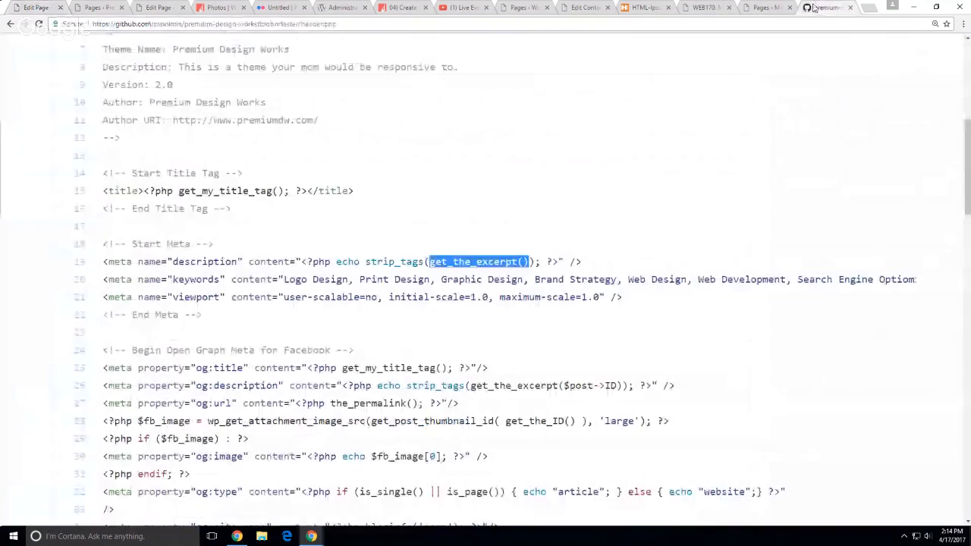
Open functions.php in the students-of-premium-design-works GitHub repository
{"action": "left_click", "coordinate": [559, 257]}
{"action": "scroll", "coordinate": [560, 259], "scroll_direction": "up", "scroll_amount": 2}
{"action": "scroll", "coordinate": [559, 259], "scroll_direction": "up", "scroll_amount": 3}
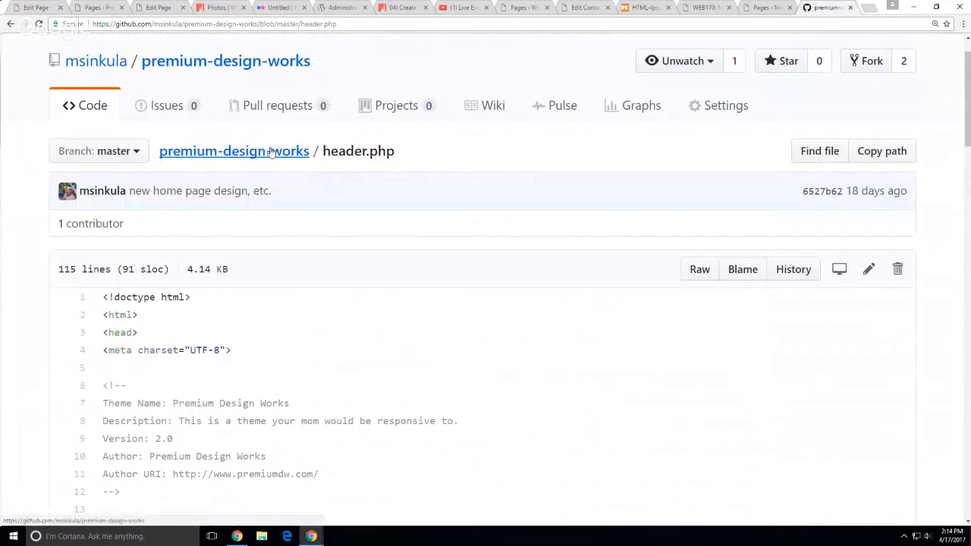
{"action": "left_click", "coordinate": [152, 102]}
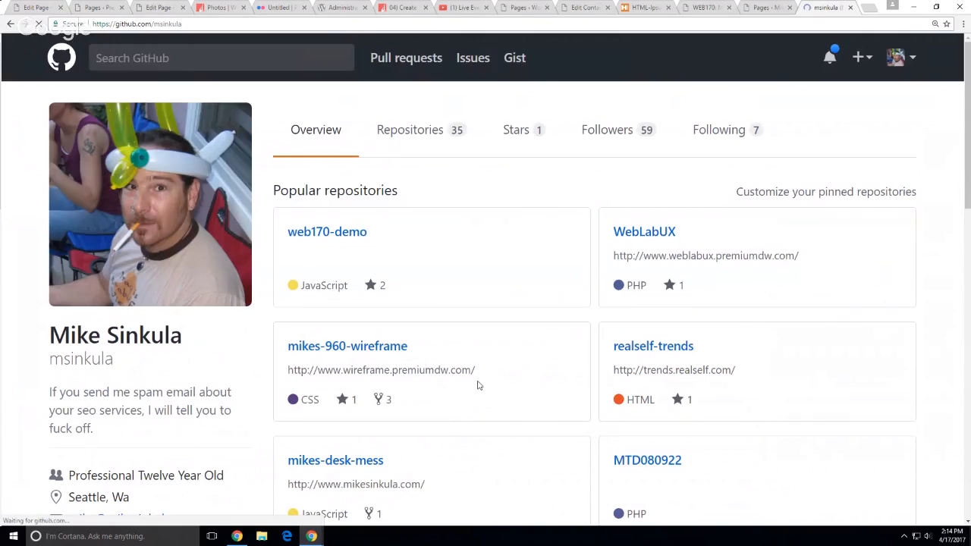
{"action": "left_click", "coordinate": [404, 137]}
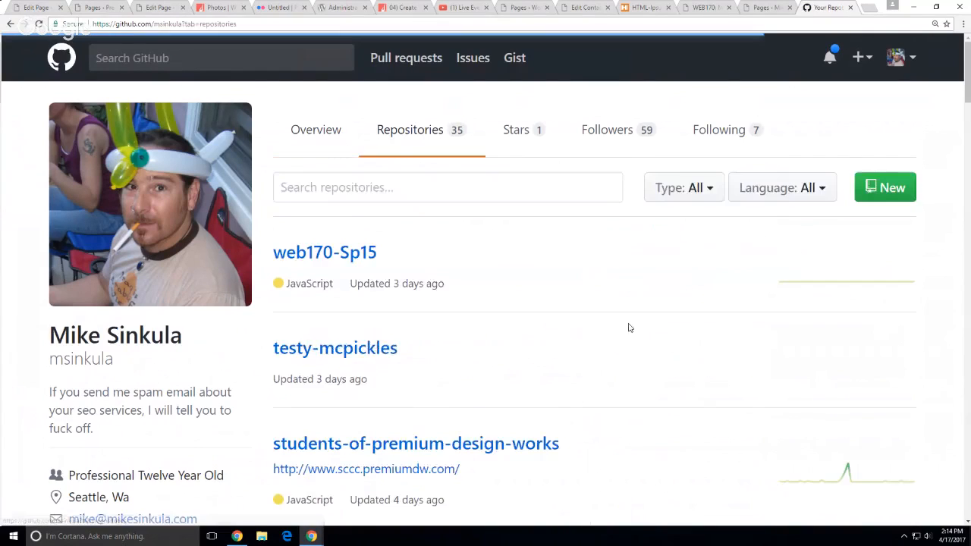
{"action": "scroll", "coordinate": [542, 392], "scroll_direction": "down", "scroll_amount": 2}
{"action": "left_click", "coordinate": [523, 351]}
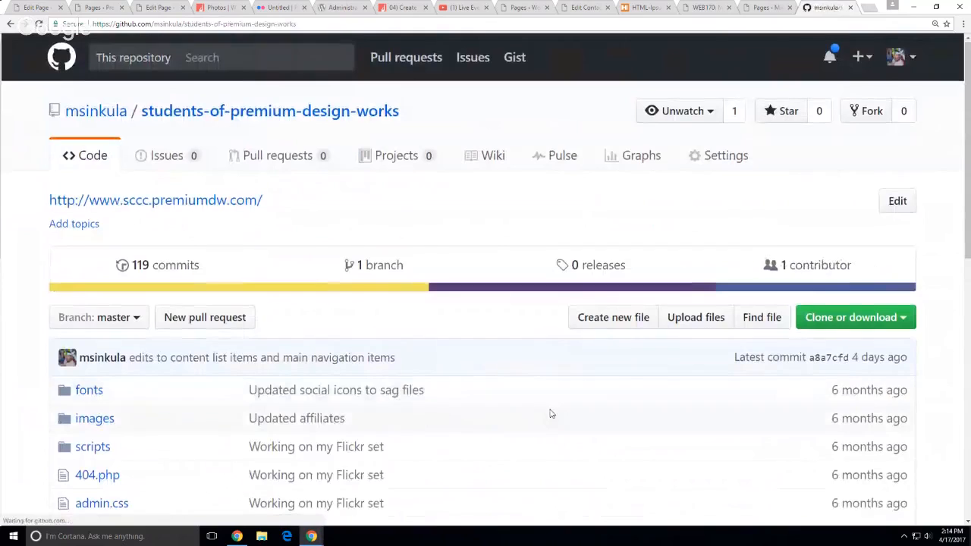
{"action": "scroll", "coordinate": [551, 412], "scroll_direction": "down", "scroll_amount": 6}
{"action": "scroll", "coordinate": [551, 414], "scroll_direction": "down", "scroll_amount": 2}
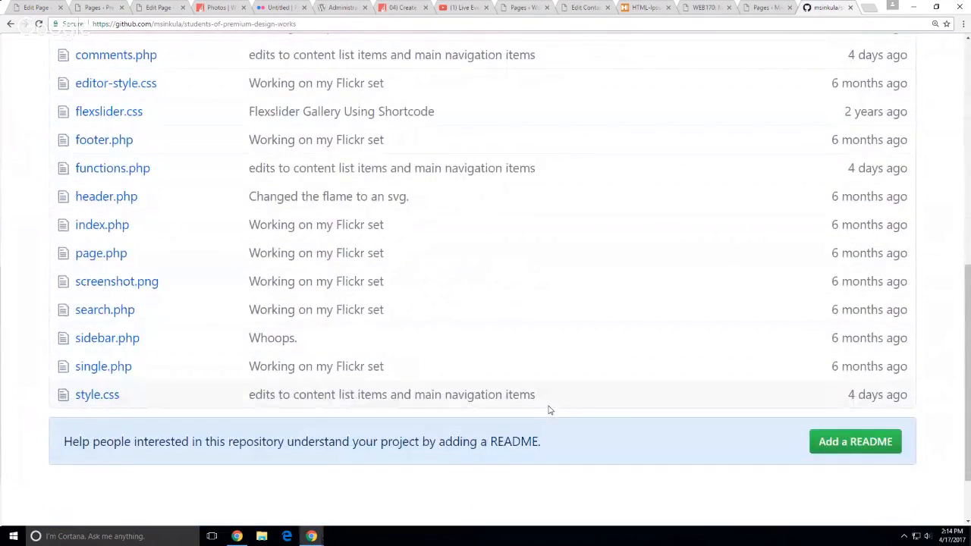
{"action": "scroll", "coordinate": [513, 394], "scroll_direction": "up", "scroll_amount": 2}
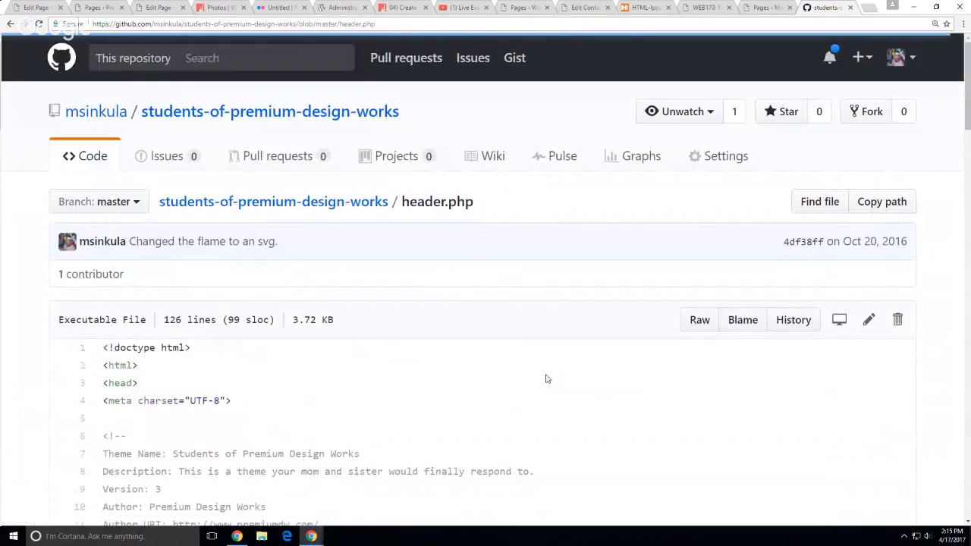
{"action": "left_click", "coordinate": [9, 24]}
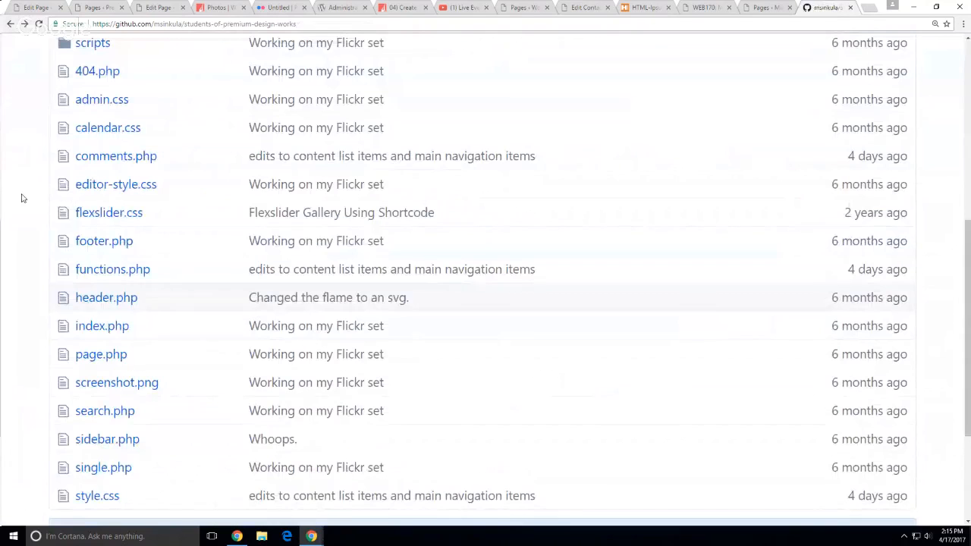
{"action": "left_click", "coordinate": [112, 269]}
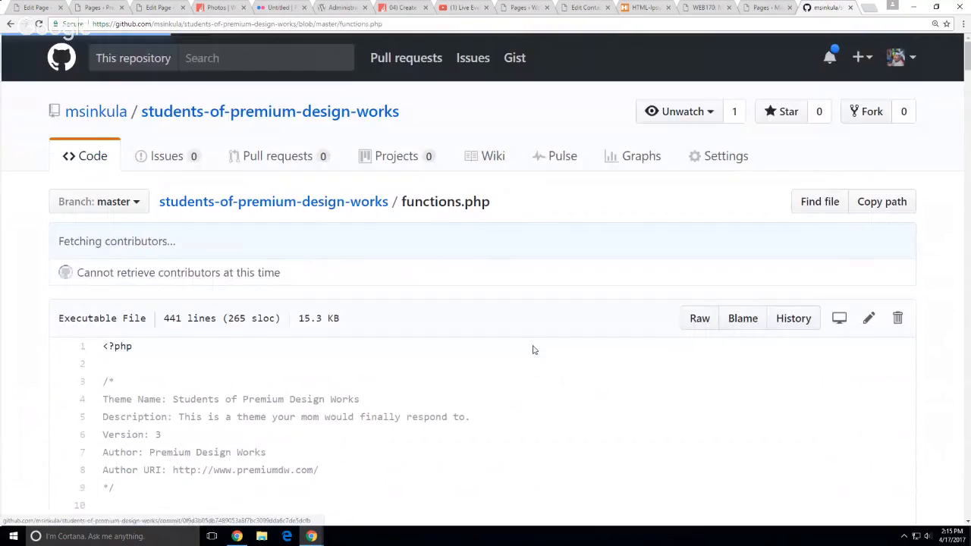
Highlight get_my_main_menu's line 101 get_pages query using meta_key navigation and value 'main'
{"action": "scroll", "coordinate": [520, 349], "scroll_direction": "down", "scroll_amount": 15}
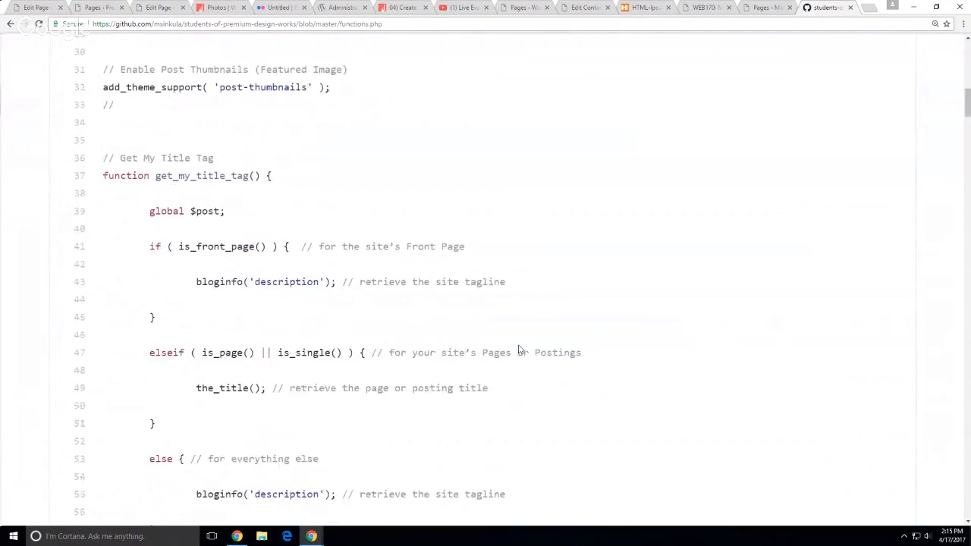
{"action": "scroll", "coordinate": [521, 349], "scroll_direction": "down", "scroll_amount": 10}
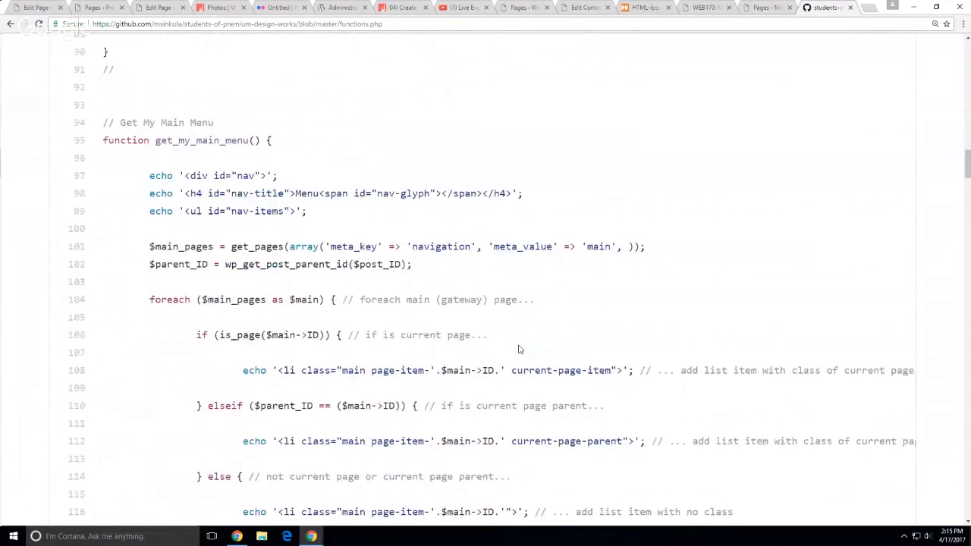
{"action": "scroll", "coordinate": [521, 349], "scroll_direction": "down", "scroll_amount": 2}
{"action": "scroll", "coordinate": [519, 349], "scroll_direction": "up", "scroll_amount": 1}
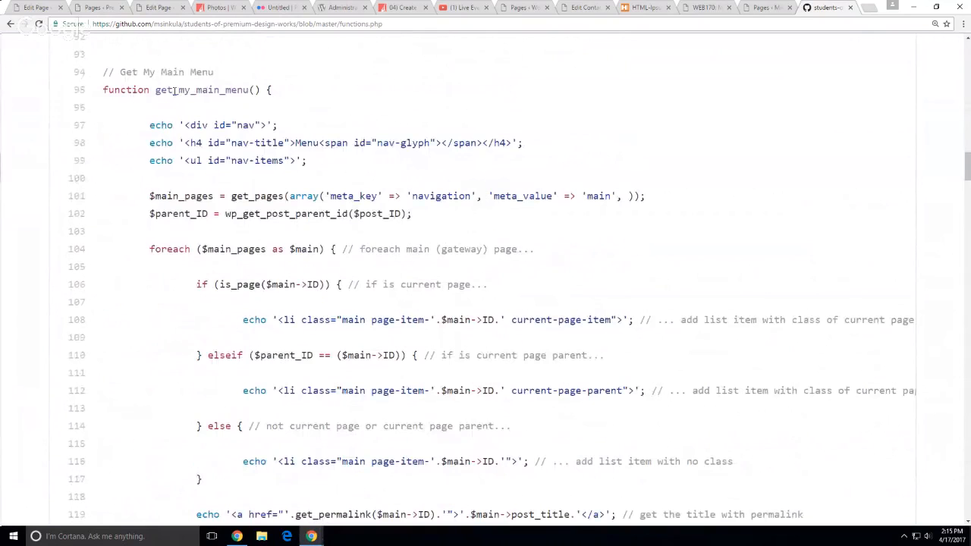
{"action": "left_click_drag", "start_coordinate": [150, 89], "coordinate": [267, 94]}
{"action": "left_click", "coordinate": [325, 102]}
{"action": "scroll", "coordinate": [589, 319], "scroll_direction": "down", "scroll_amount": 1}
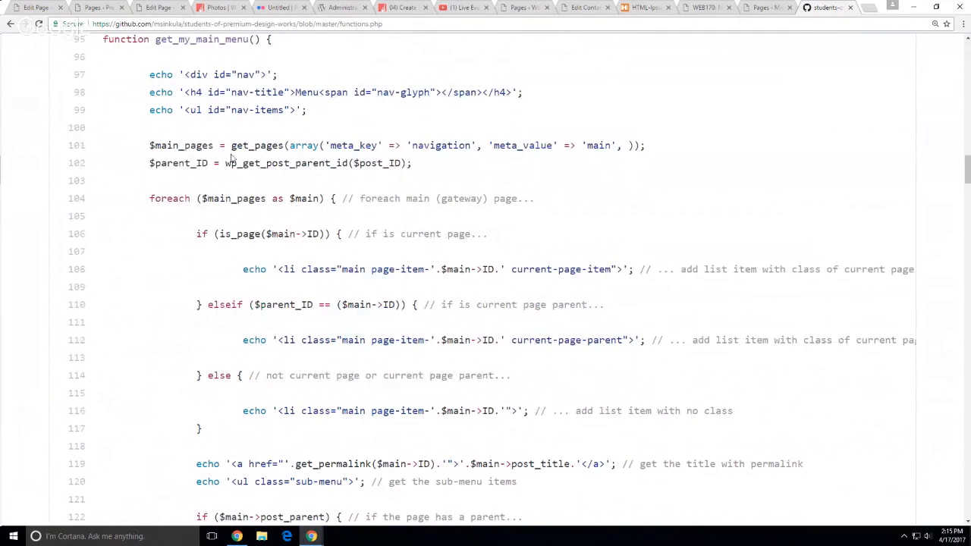
{"action": "left_click_drag", "start_coordinate": [231, 146], "coordinate": [304, 146]}
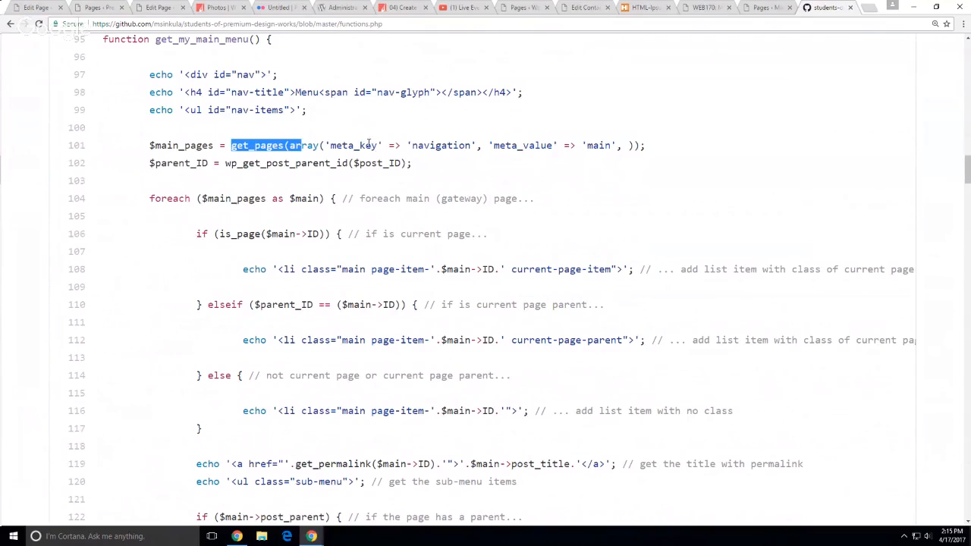
{"action": "left_click_drag", "start_coordinate": [376, 145], "coordinate": [343, 146]}
{"action": "left_click_drag", "start_coordinate": [450, 145], "coordinate": [426, 146]}
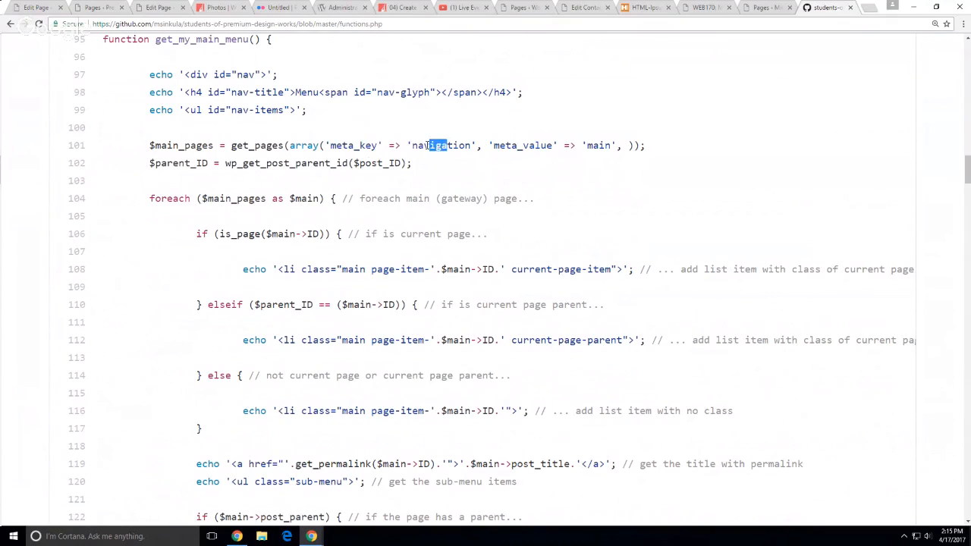
{"action": "left_click_drag", "start_coordinate": [607, 146], "coordinate": [583, 145]}
{"action": "left_click", "coordinate": [584, 146]}
{"action": "left_click_drag", "start_coordinate": [150, 146], "coordinate": [652, 145]}
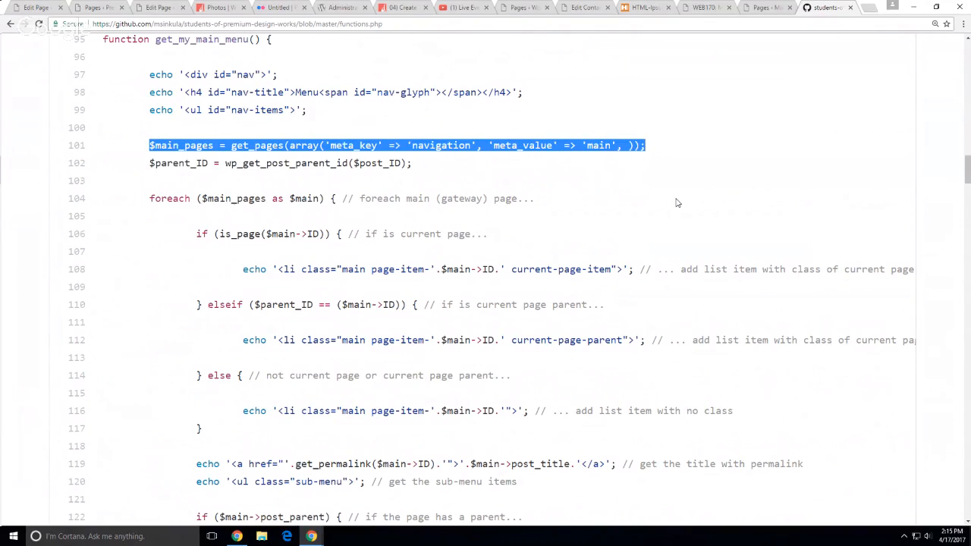
{"action": "left_click", "coordinate": [678, 203]}
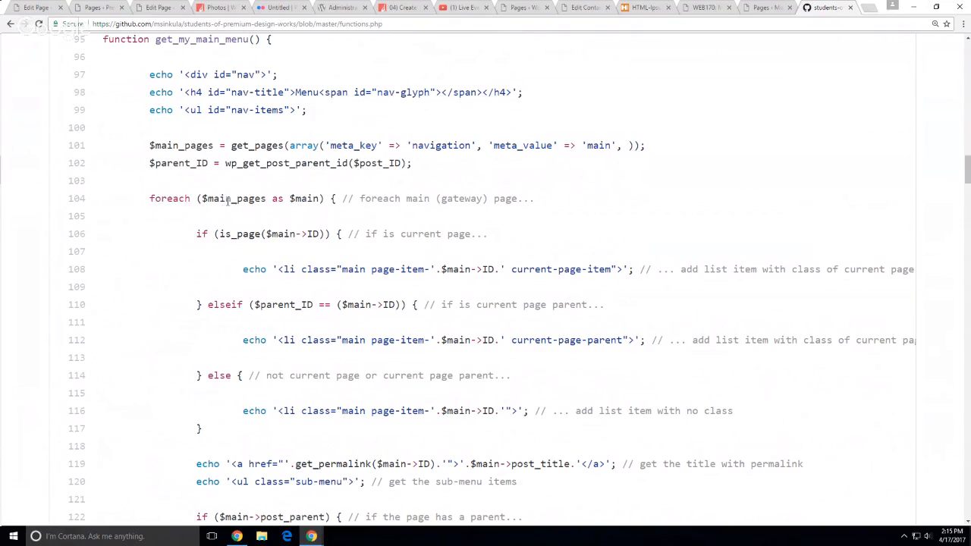
Highlight the foreach over $main_pages on line 104 and the $main->ID checks below
{"action": "left_click_drag", "start_coordinate": [202, 198], "coordinate": [325, 198]}
{"action": "left_click", "coordinate": [275, 226]}
{"action": "left_click", "coordinate": [580, 229]}
{"action": "left_click_drag", "start_coordinate": [291, 199], "coordinate": [322, 199]}
{"action": "left_click", "coordinate": [349, 228]}
{"action": "left_click_drag", "start_coordinate": [283, 247], "coordinate": [310, 236]}
{"action": "left_click", "coordinate": [260, 236]}
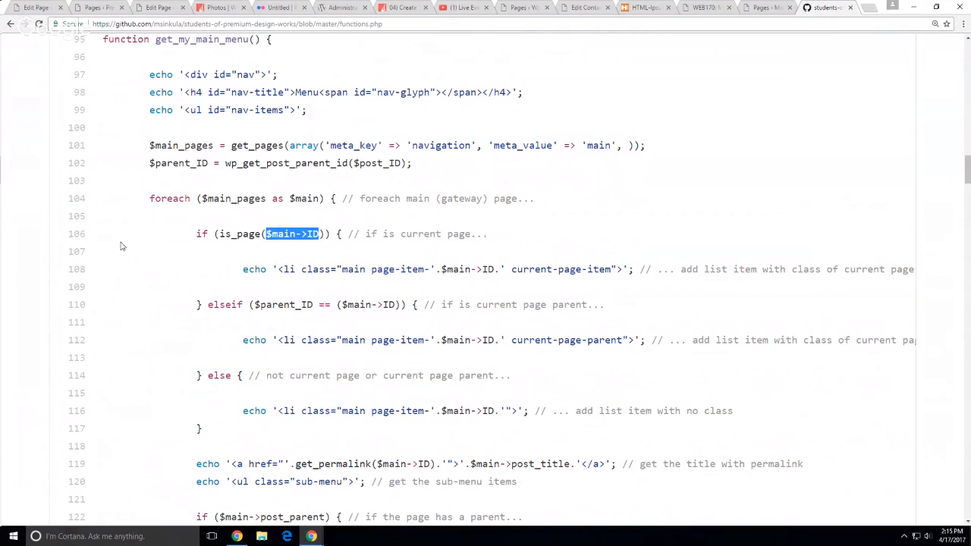
{"action": "scroll", "coordinate": [288, 284], "scroll_direction": "down", "scroll_amount": 5}
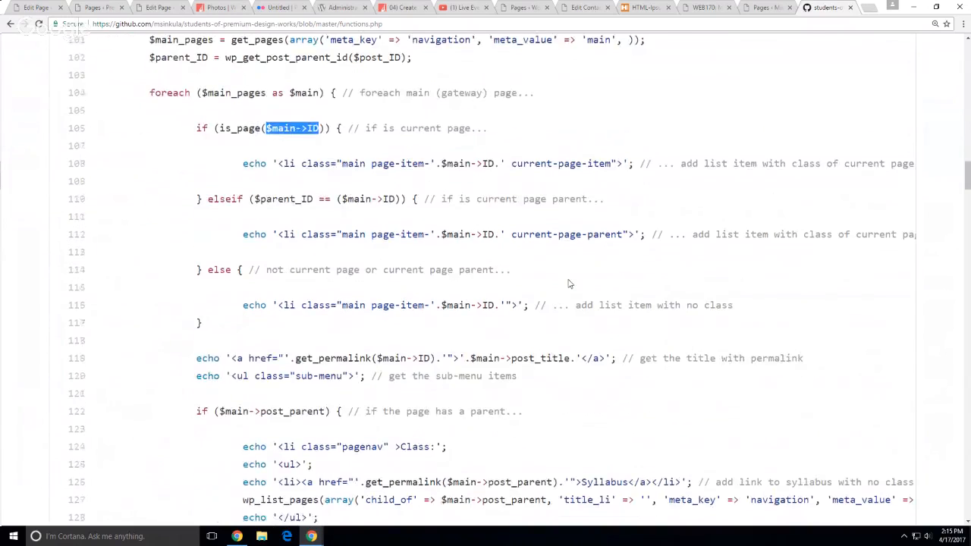
{"action": "scroll", "coordinate": [580, 276], "scroll_direction": "down", "scroll_amount": 2}
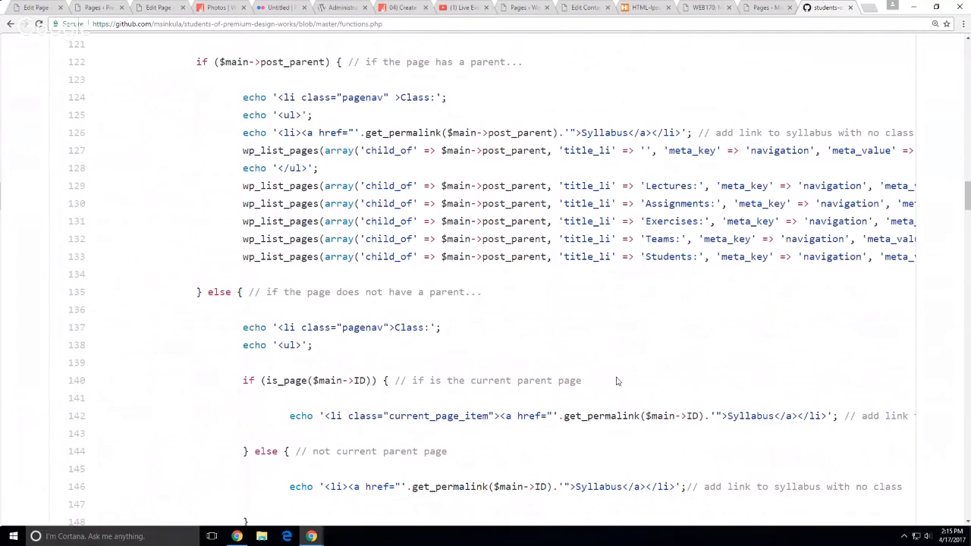
{"action": "left_click_drag", "start_coordinate": [406, 132], "coordinate": [922, 262]}
{"action": "left_click_drag", "start_coordinate": [245, 239], "coordinate": [163, 237]}
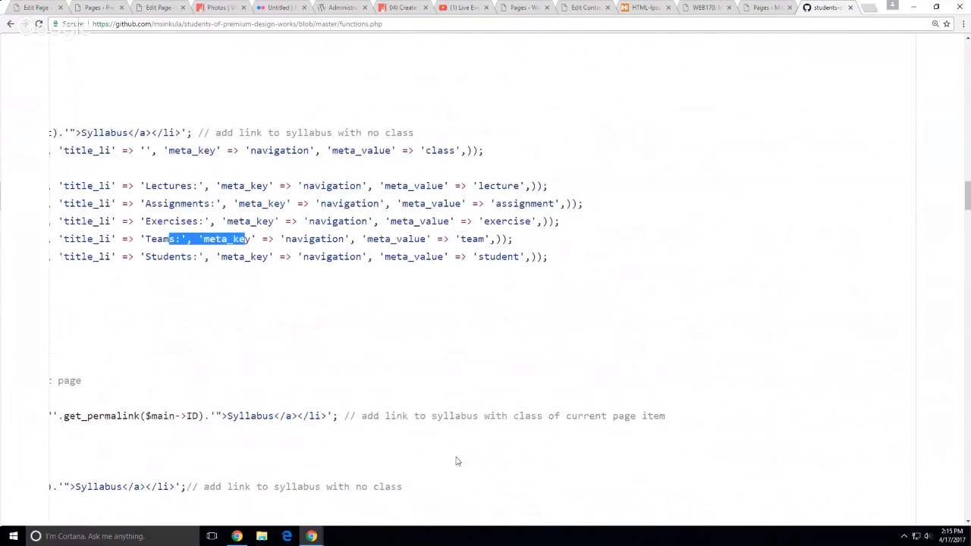
{"action": "scroll", "coordinate": [455, 460], "scroll_direction": "down", "scroll_amount": 1}
{"action": "left_click_drag", "start_coordinate": [89, 167], "coordinate": [56, 168]}
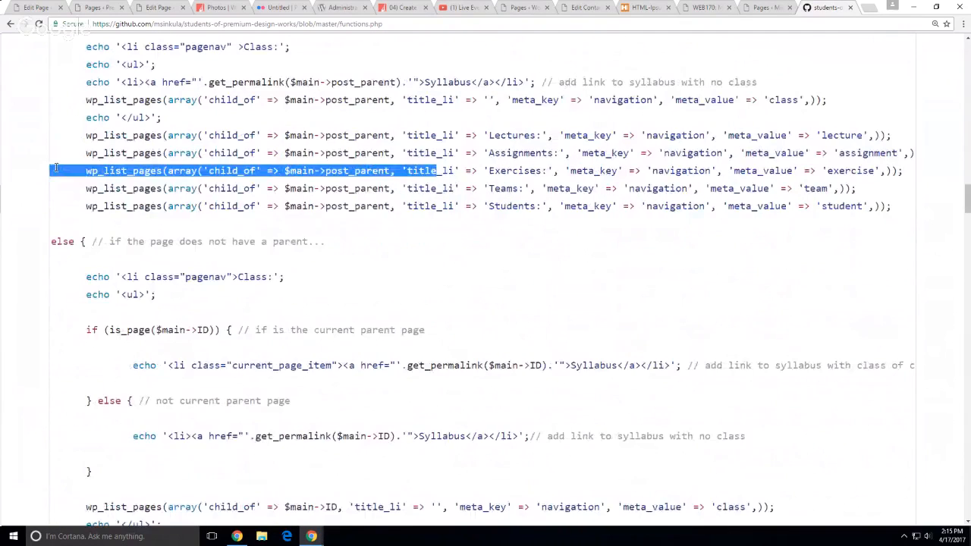
{"action": "left_click", "coordinate": [461, 253]}
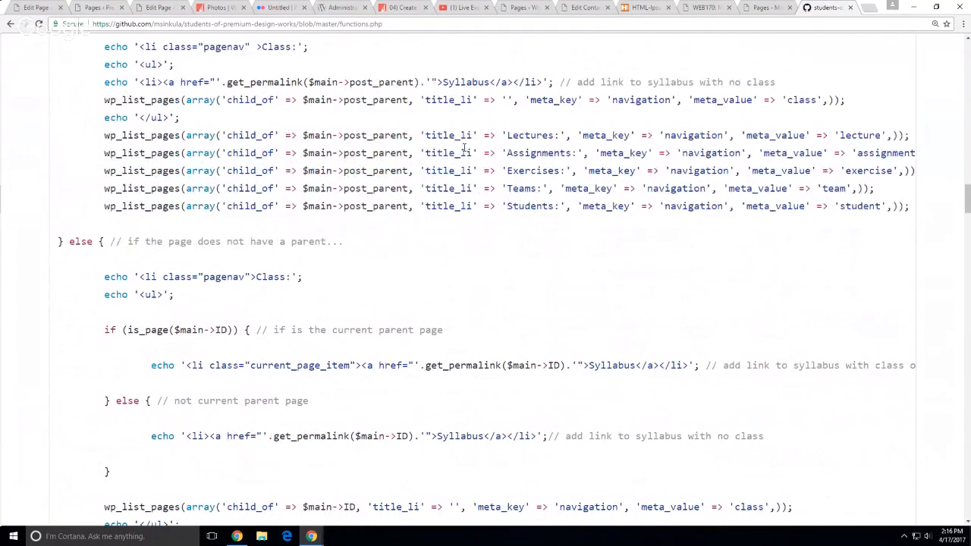
{"action": "double_click", "coordinate": [532, 135]}
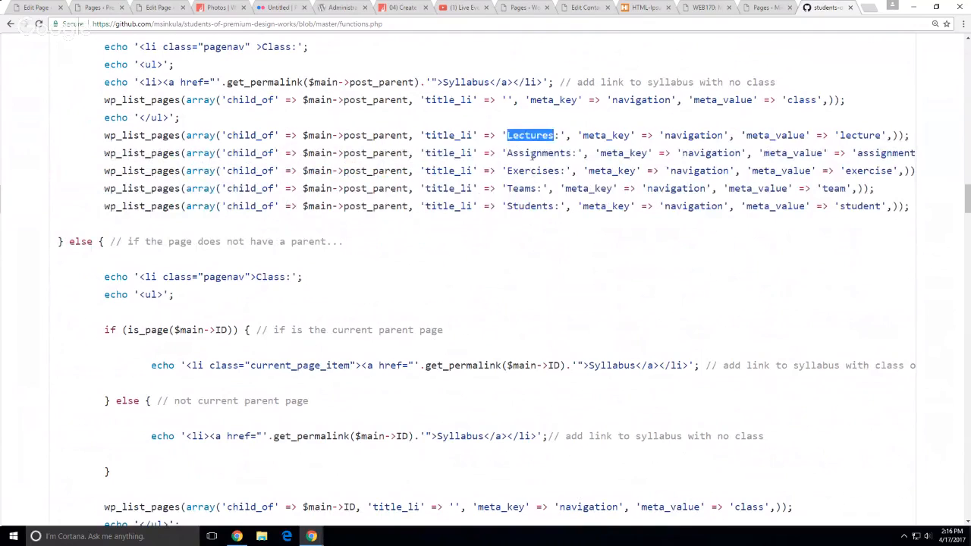
{"action": "double_click", "coordinate": [535, 152]}
{"action": "double_click", "coordinate": [533, 171]}
{"action": "double_click", "coordinate": [521, 189]}
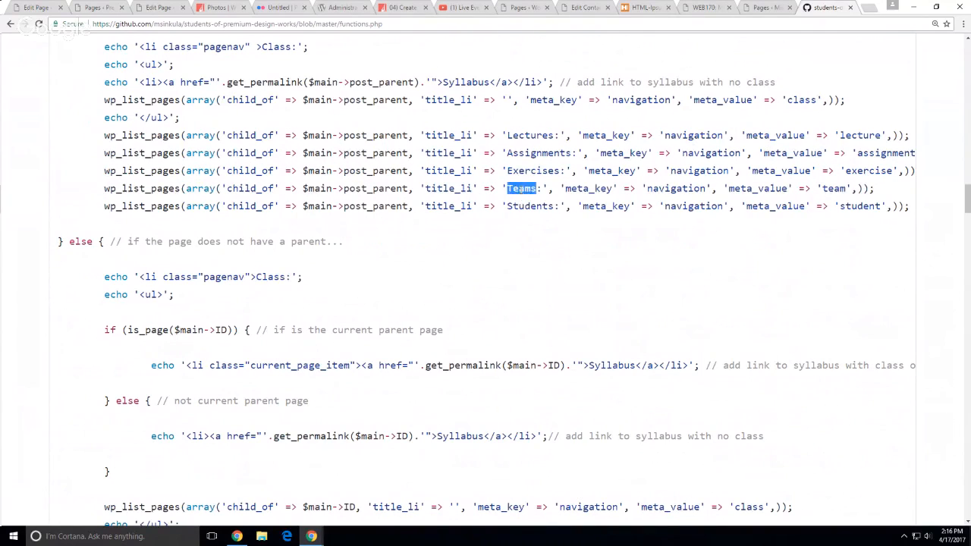
{"action": "double_click", "coordinate": [530, 207]}
{"action": "left_click", "coordinate": [729, 316]}
{"action": "double_click", "coordinate": [884, 154]}
{"action": "double_click", "coordinate": [865, 171]}
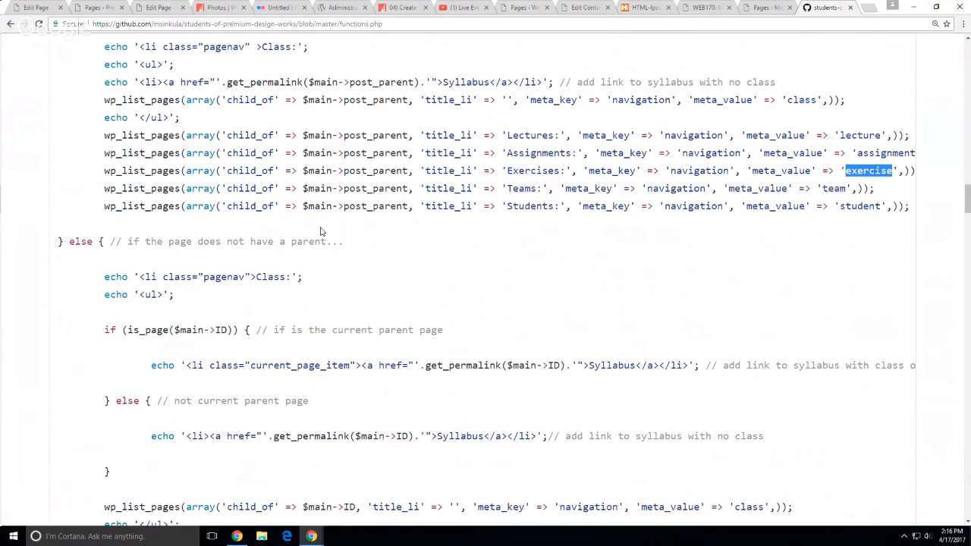
{"action": "scroll", "coordinate": [321, 230], "scroll_direction": "up", "scroll_amount": 2}
{"action": "scroll", "coordinate": [321, 232], "scroll_direction": "up", "scroll_amount": 1}
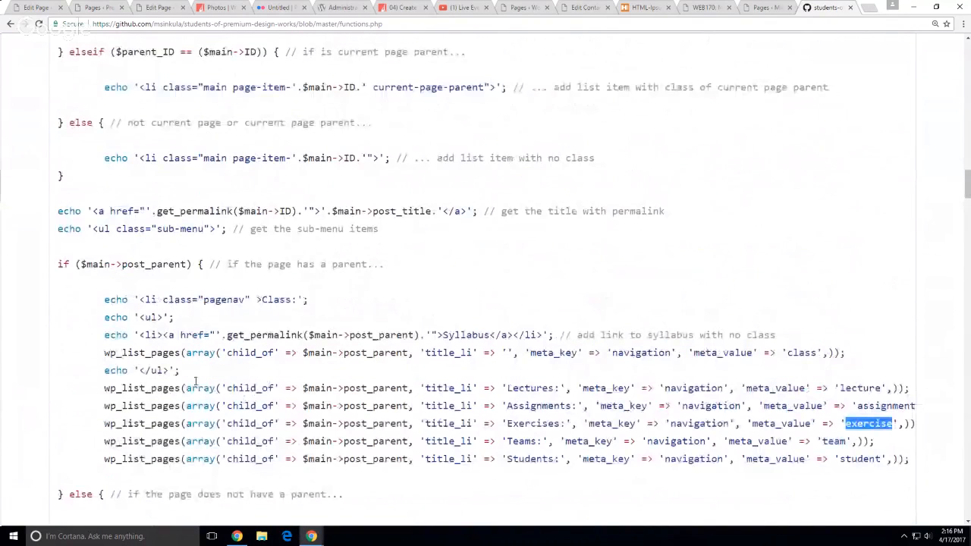
{"action": "left_click", "coordinate": [172, 388]}
{"action": "double_click", "coordinate": [172, 388]}
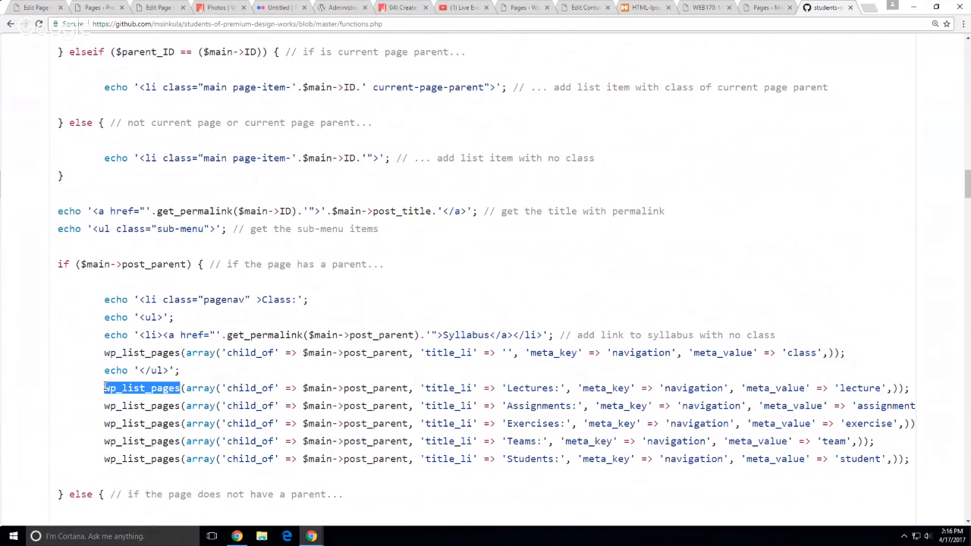
{"action": "left_click", "coordinate": [645, 215]}
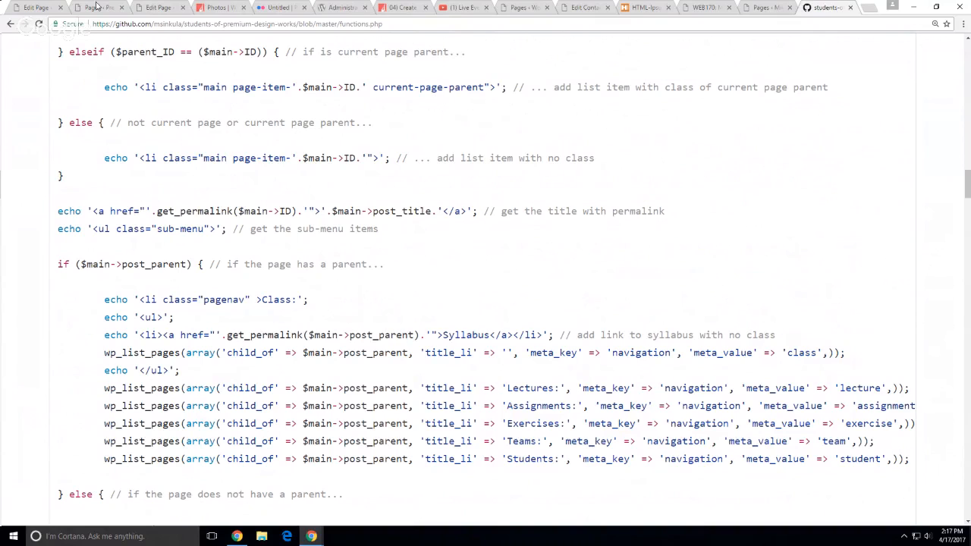
Review the Main Menu in Appearance > Menus: Blog, Classes with nine courses, Calendar, Grades, Contact
{"action": "left_click", "coordinate": [44, 8]}
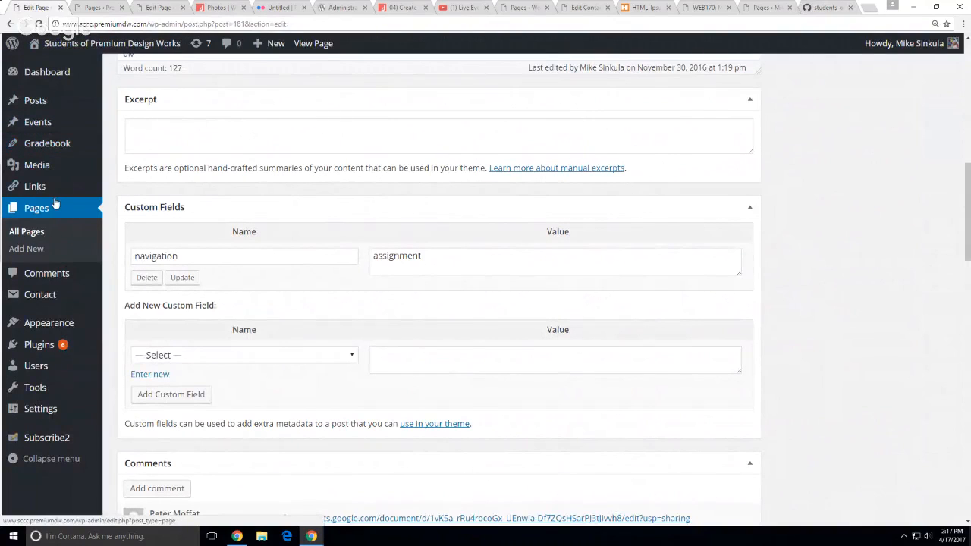
{"action": "mouse_move", "coordinate": [48, 327]}
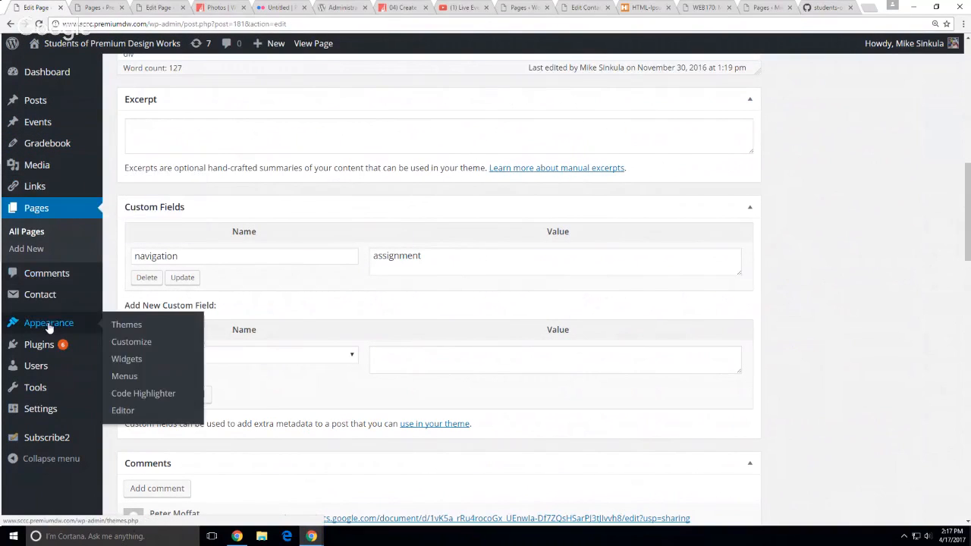
{"action": "left_click", "coordinate": [124, 377]}
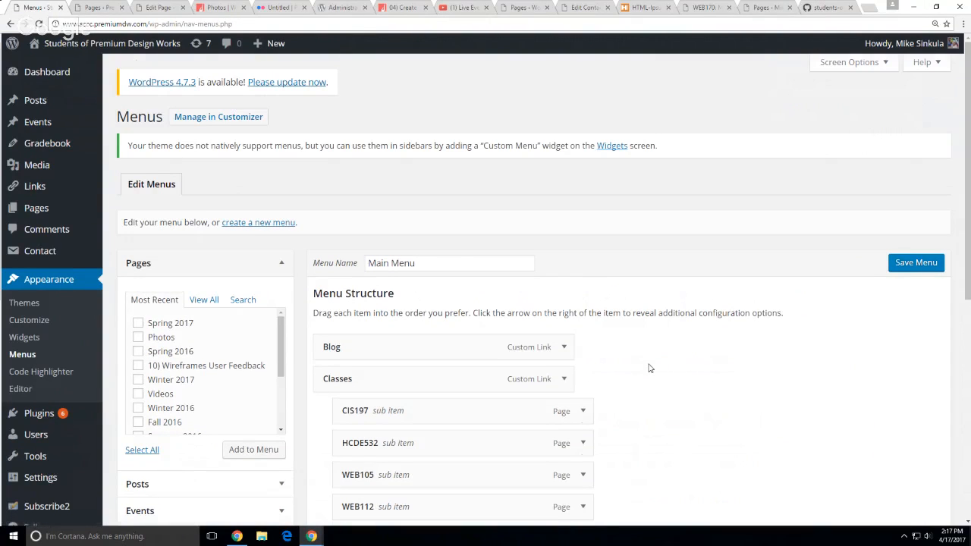
{"action": "scroll", "coordinate": [649, 368], "scroll_direction": "down", "scroll_amount": 5}
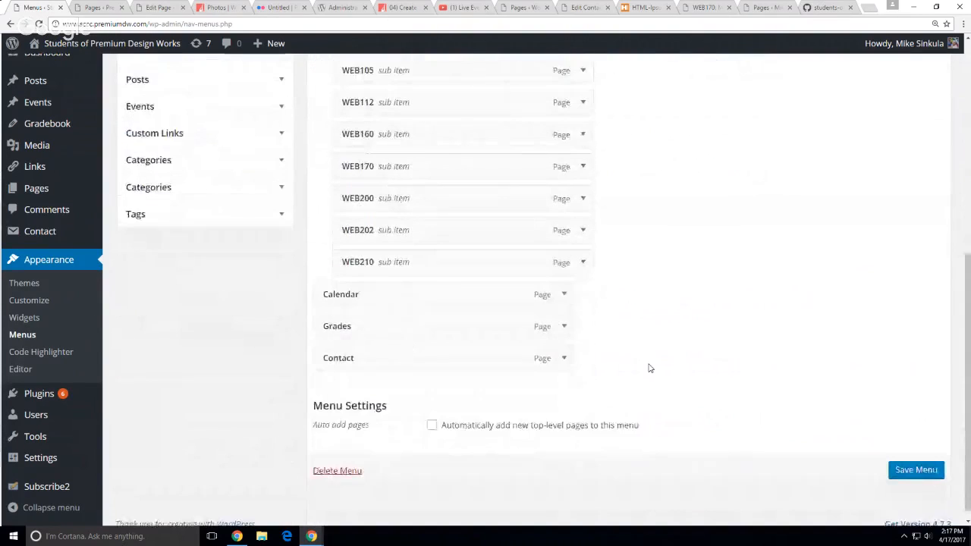
{"action": "scroll", "coordinate": [649, 368], "scroll_direction": "up", "scroll_amount": 5}
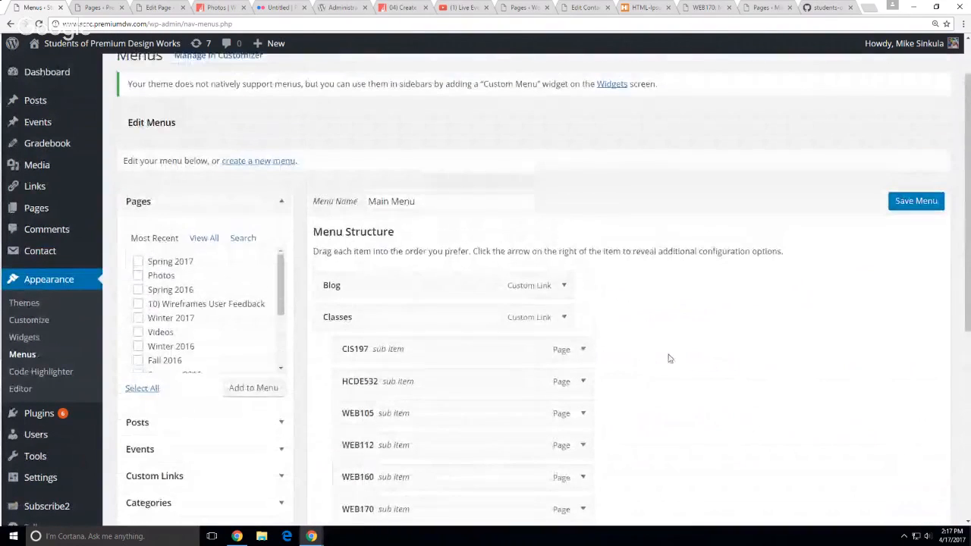
{"action": "scroll", "coordinate": [669, 358], "scroll_direction": "down", "scroll_amount": 1}
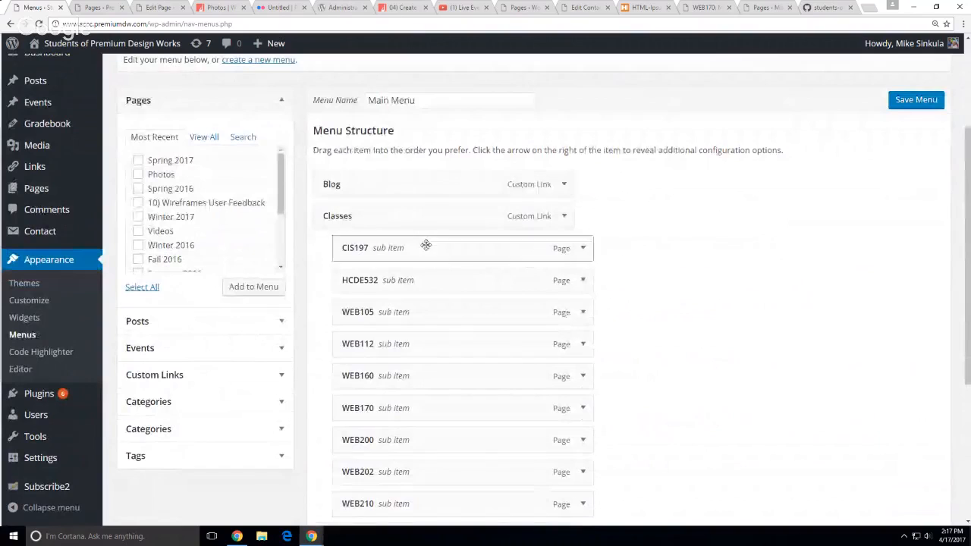
{"action": "scroll", "coordinate": [796, 414], "scroll_direction": "down", "scroll_amount": 1}
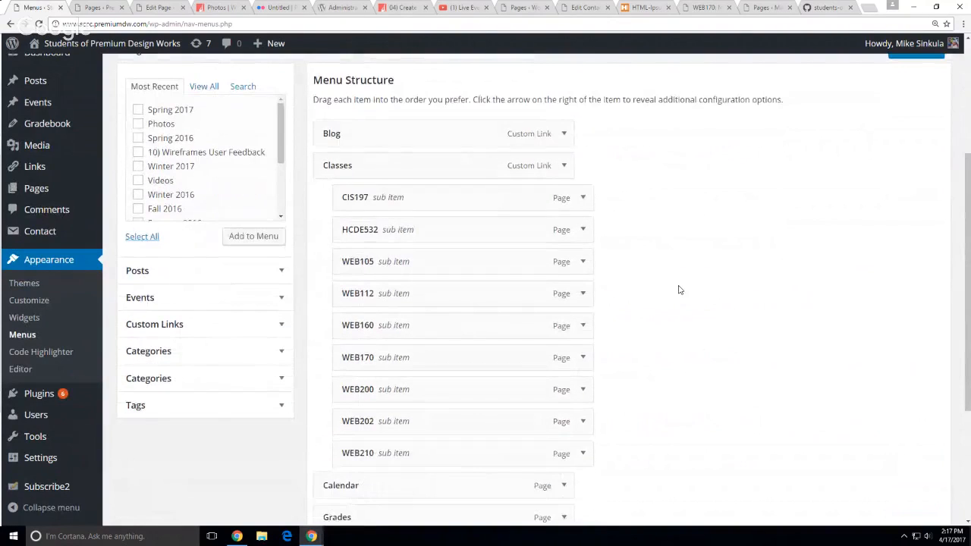
{"action": "scroll", "coordinate": [679, 289], "scroll_direction": "down", "scroll_amount": 2}
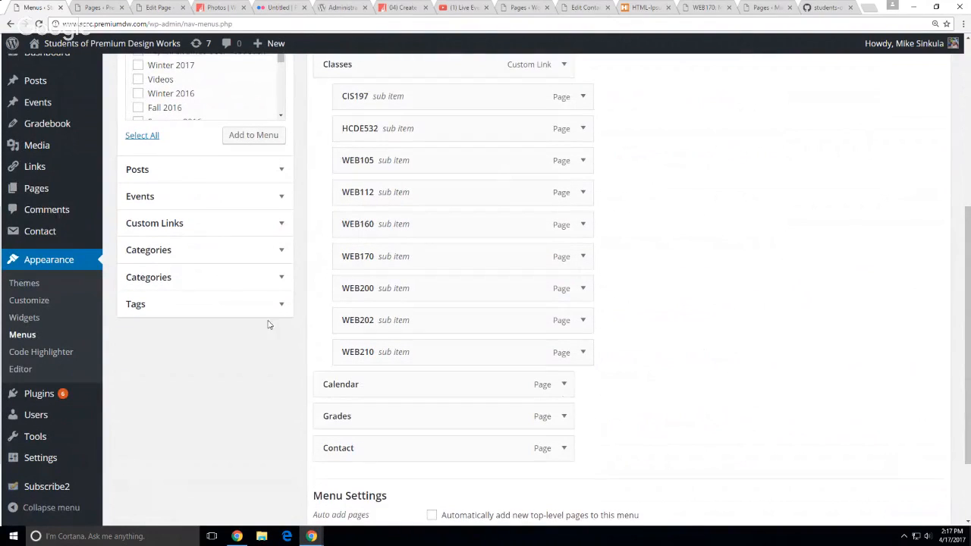
{"action": "scroll", "coordinate": [679, 308], "scroll_direction": "up", "scroll_amount": 1}
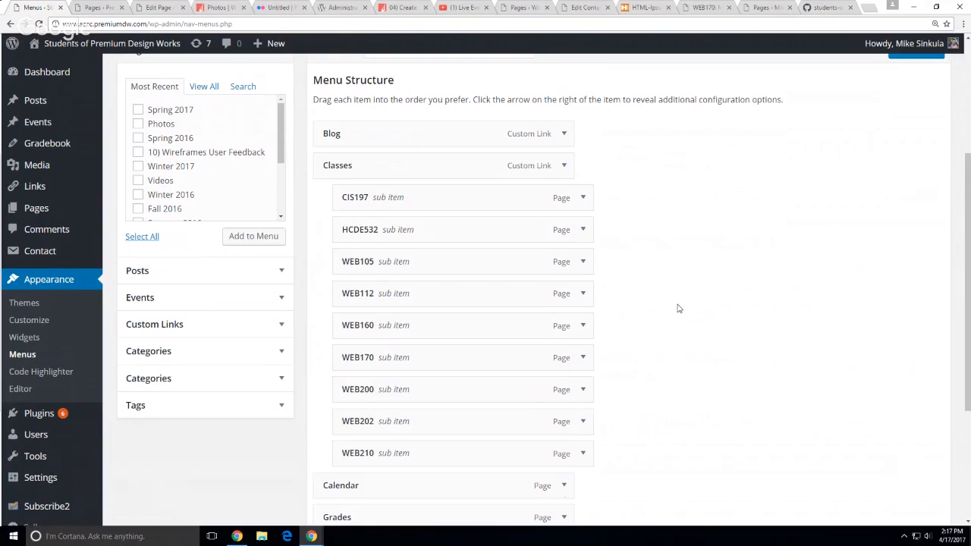
{"action": "scroll", "coordinate": [692, 352], "scroll_direction": "up", "scroll_amount": 2}
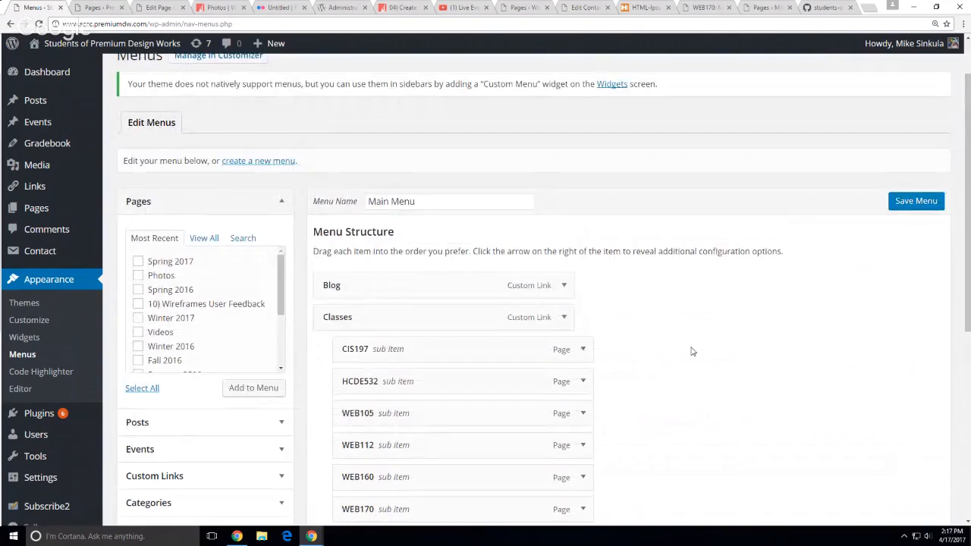
{"action": "scroll", "coordinate": [677, 351], "scroll_direction": "up", "scroll_amount": 1}
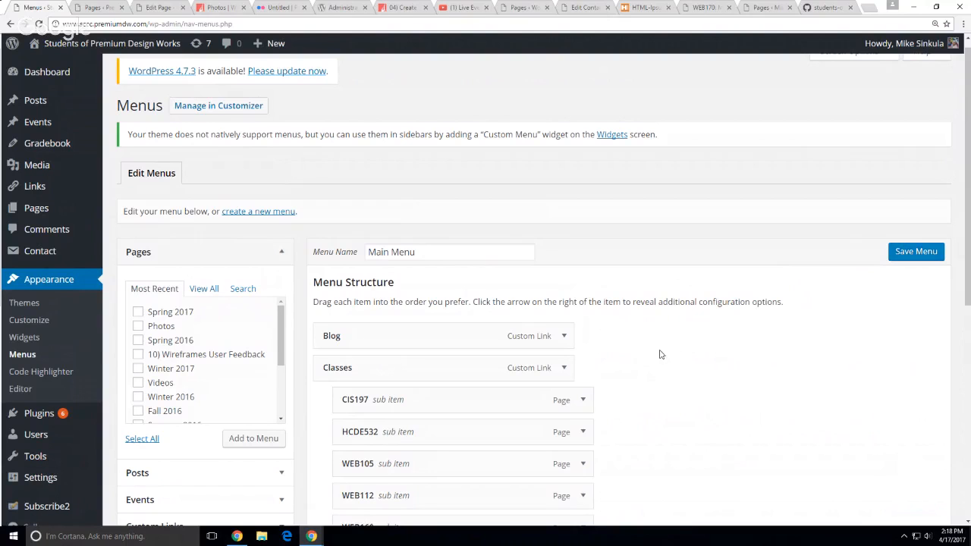
{"action": "scroll", "coordinate": [661, 354], "scroll_direction": "down", "scroll_amount": 2}
{"action": "scroll", "coordinate": [432, 368], "scroll_direction": "down", "scroll_amount": 1}
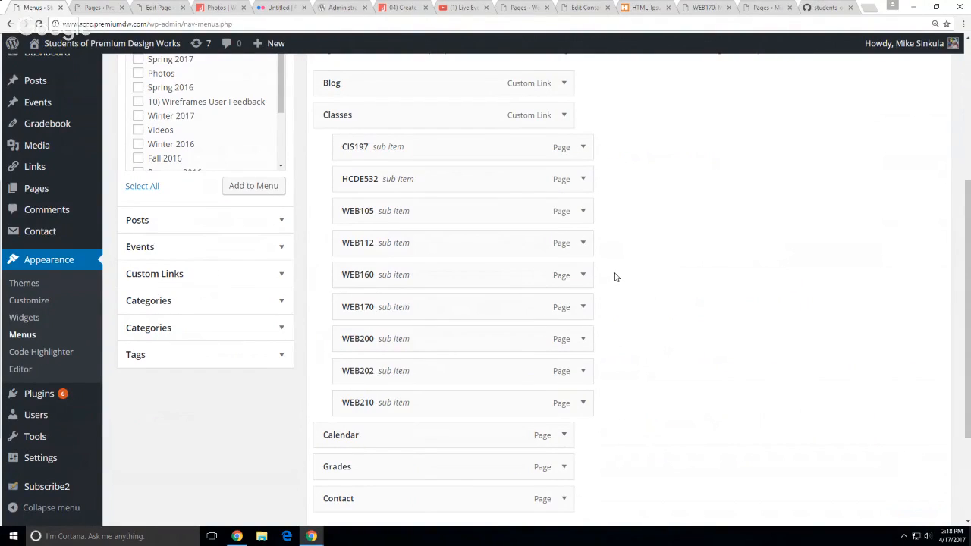
Close the Creating Content editor and WEB170 Photos tabs, returning to the Pages list
{"action": "left_click", "coordinate": [148, 9]}
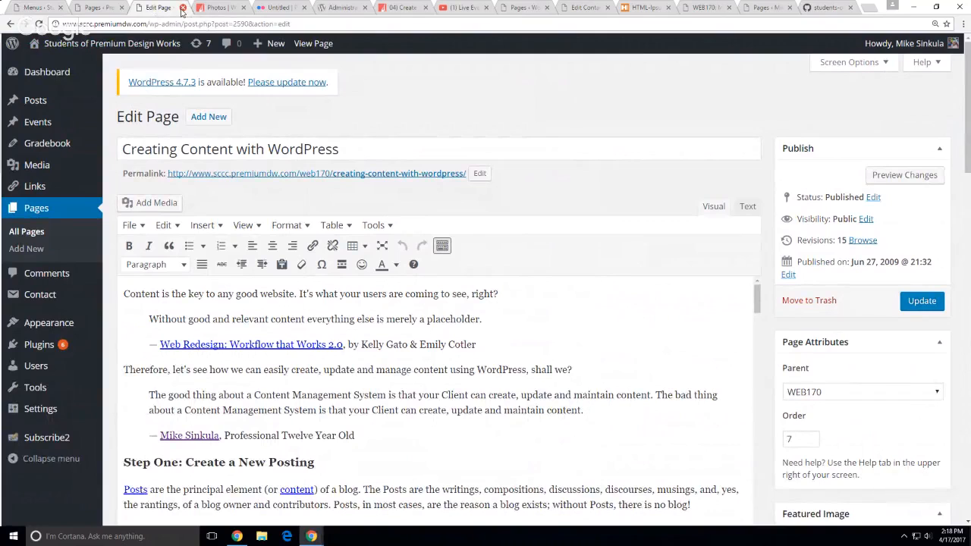
{"action": "left_click", "coordinate": [182, 9]}
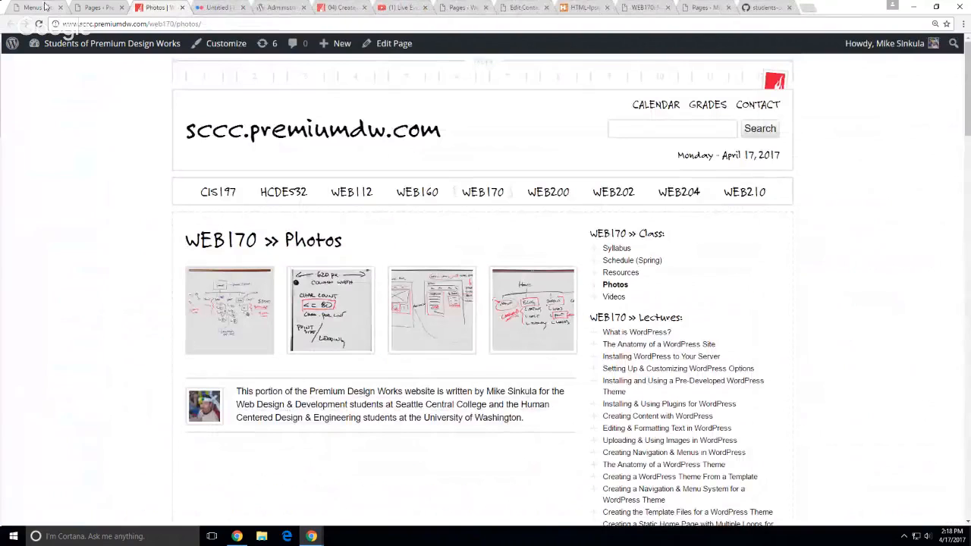
{"action": "left_click", "coordinate": [182, 8]}
{"action": "left_click", "coordinate": [98, 7]}
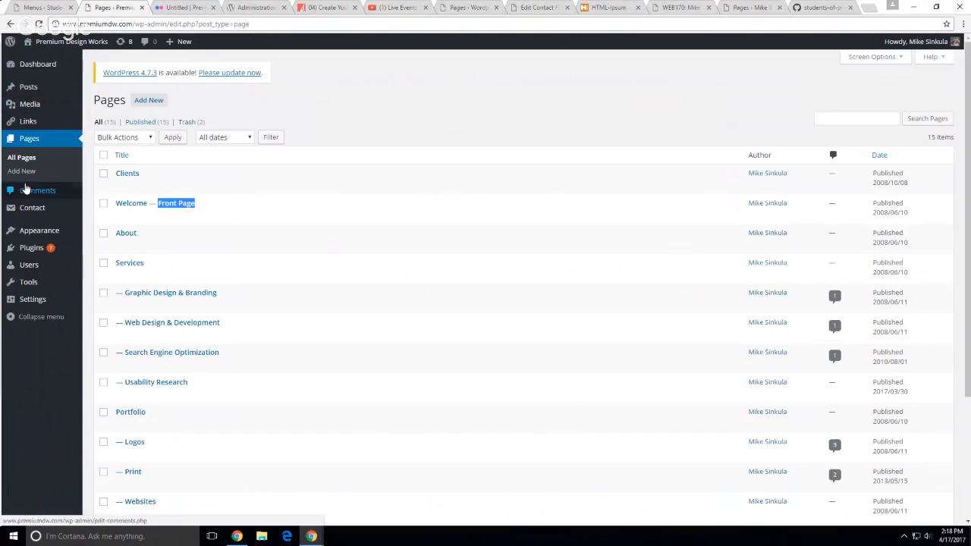
Review the Main Menu structure, expand the Contact item, and open the menu selector dropdown
{"action": "mouse_move", "coordinate": [38, 231]}
{"action": "left_click", "coordinate": [101, 274]}
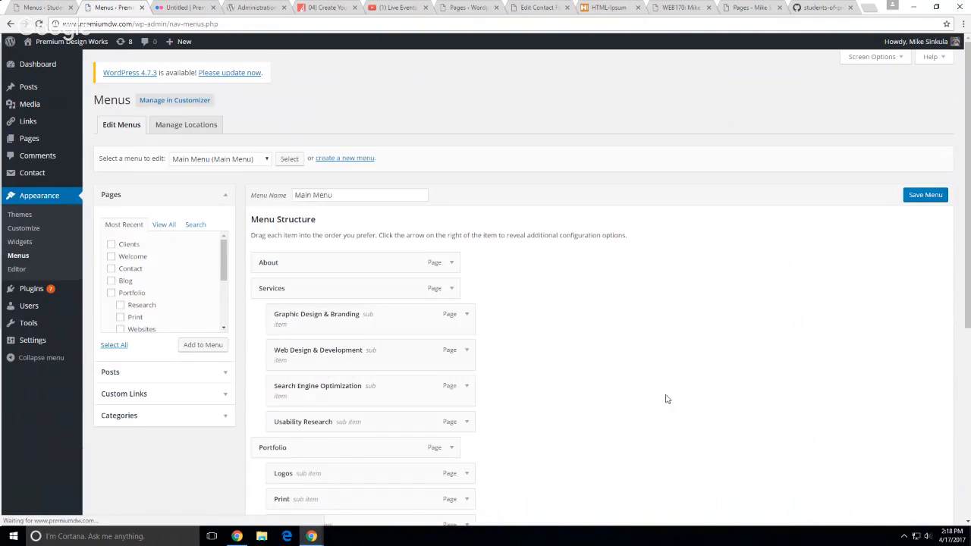
{"action": "scroll", "coordinate": [661, 401], "scroll_direction": "down", "scroll_amount": 5}
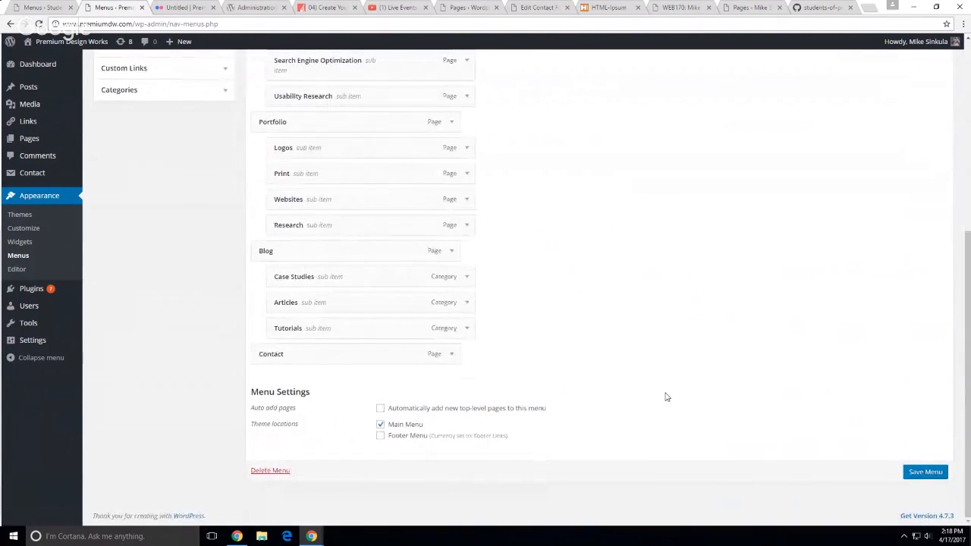
{"action": "left_click", "coordinate": [452, 355]}
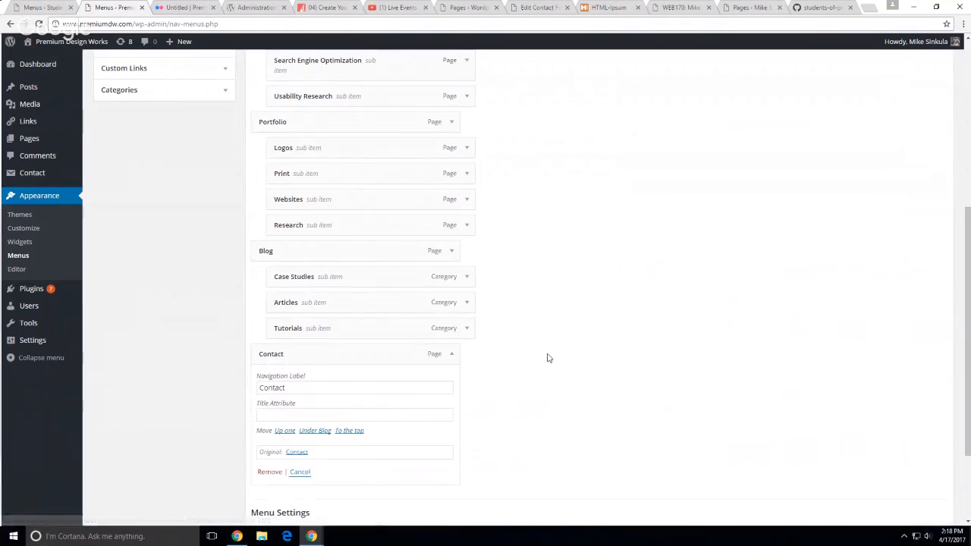
{"action": "scroll", "coordinate": [683, 338], "scroll_direction": "up", "scroll_amount": 5}
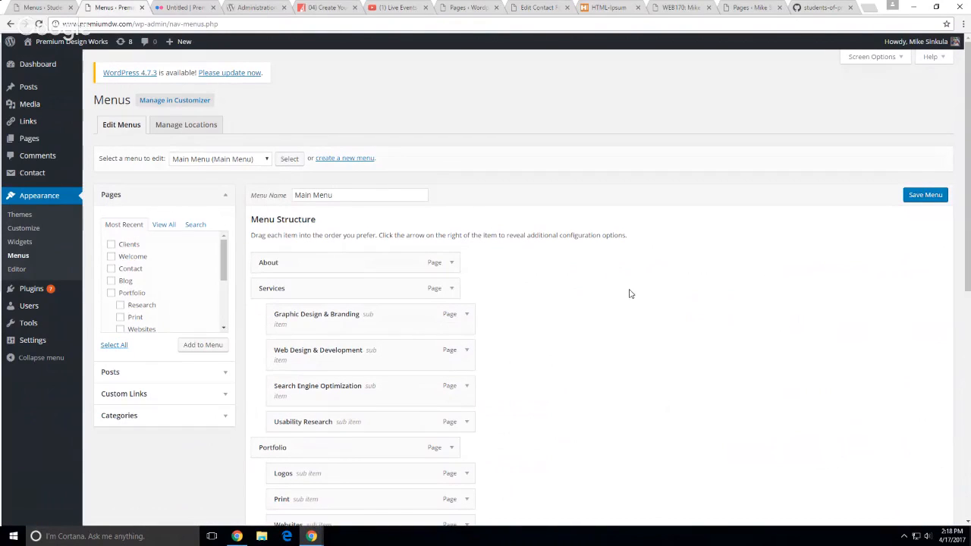
{"action": "left_click", "coordinate": [249, 159]}
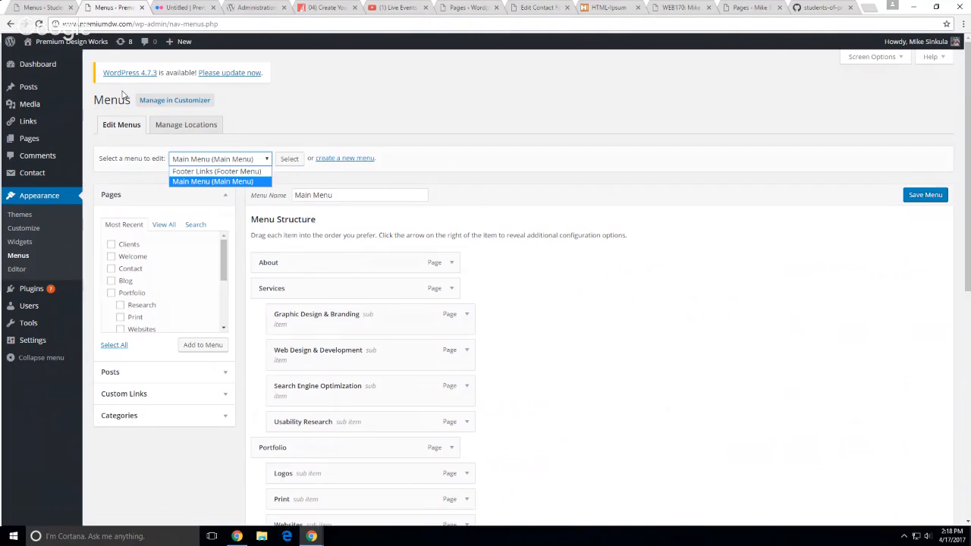
View the live Premium Design Works homepage after closing the extra video tab
{"action": "left_click", "coordinate": [42, 65]}
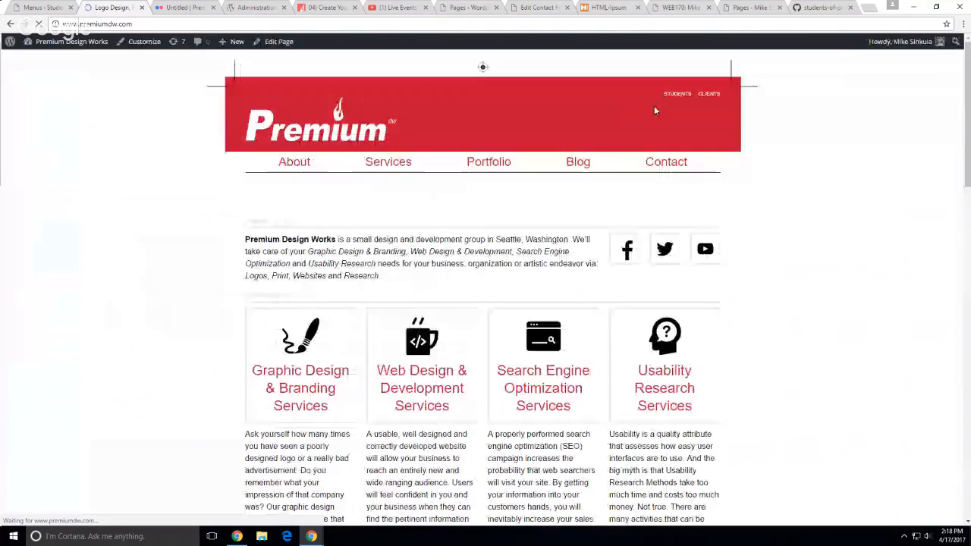
{"action": "left_click", "coordinate": [355, 8]}
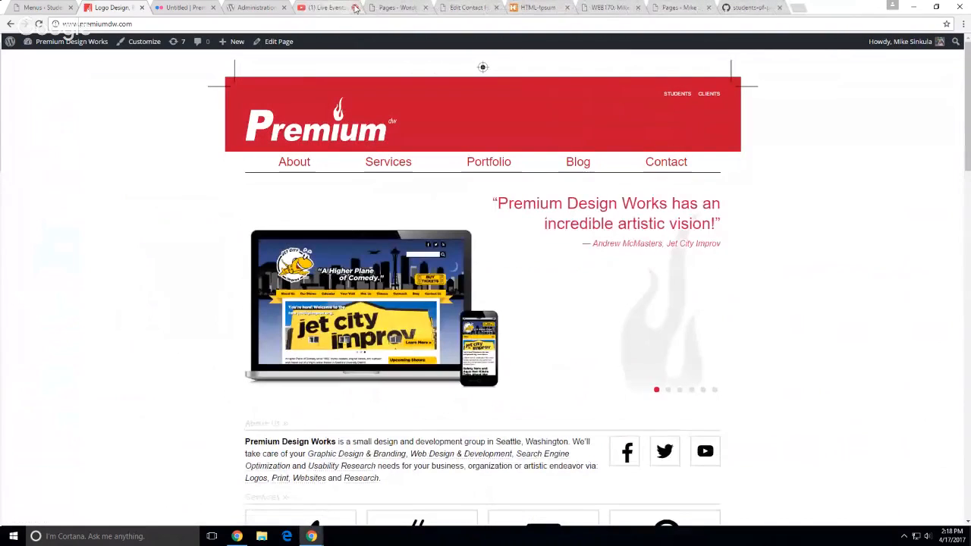
{"action": "left_click", "coordinate": [393, 9]}
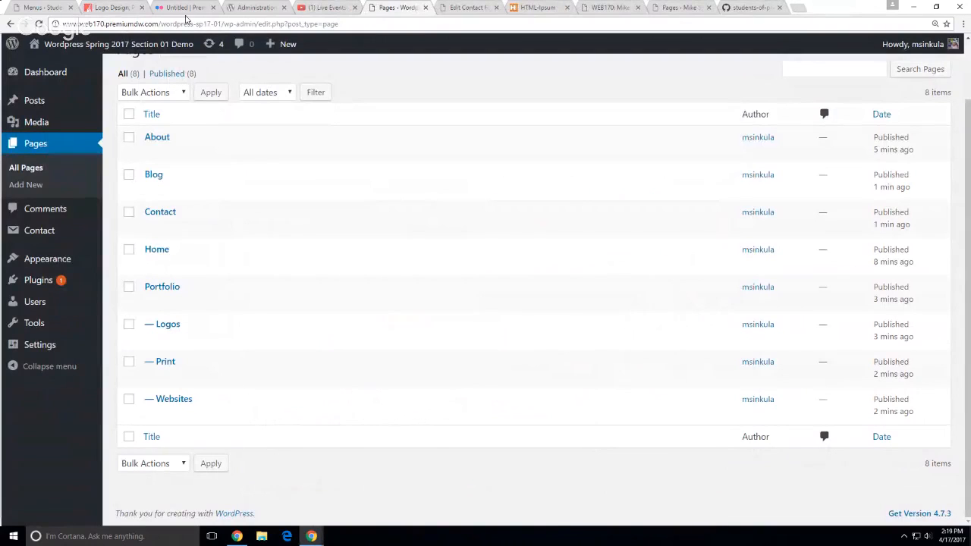
{"action": "left_click", "coordinate": [118, 7]}
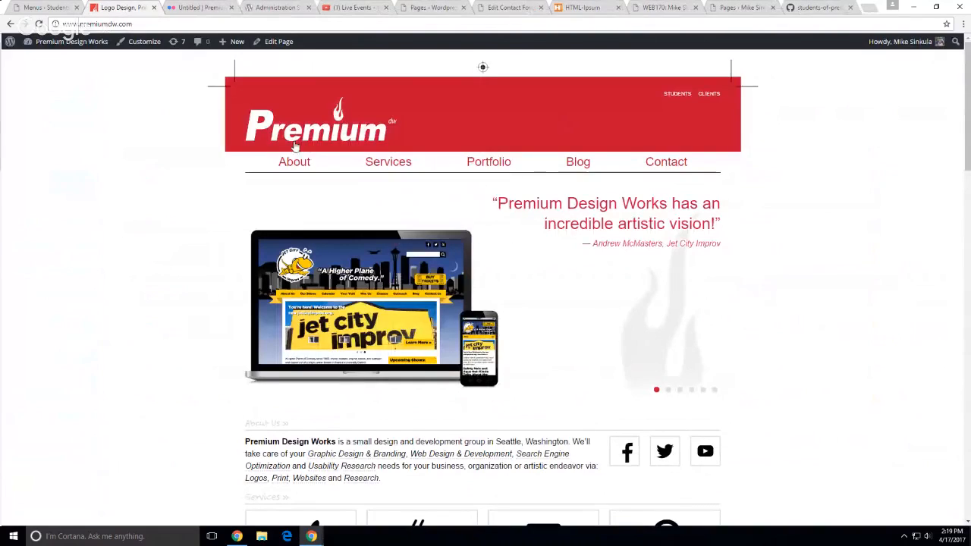
{"action": "mouse_move", "coordinate": [406, 164]}
{"action": "scroll", "coordinate": [167, 198], "scroll_direction": "down", "scroll_amount": 12}
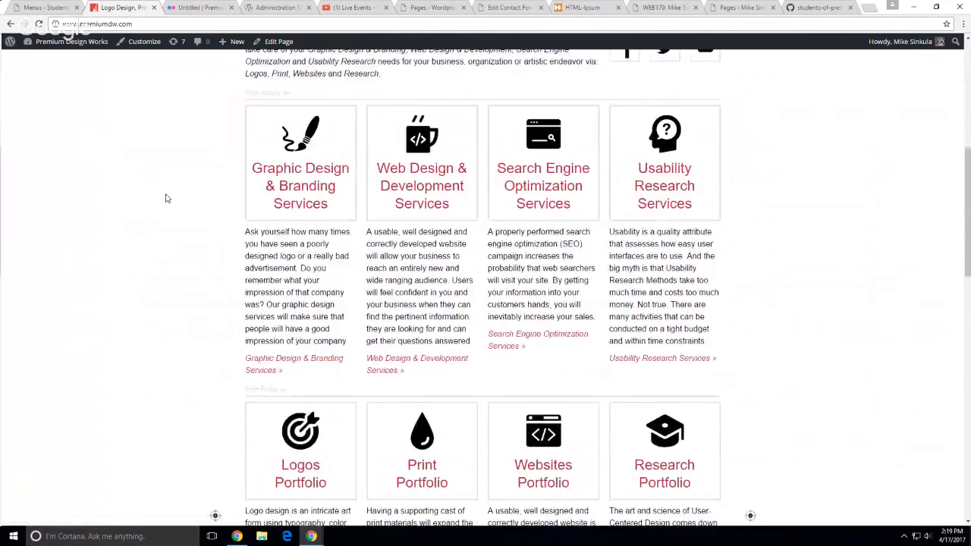
{"action": "scroll", "coordinate": [167, 198], "scroll_direction": "down", "scroll_amount": 5}
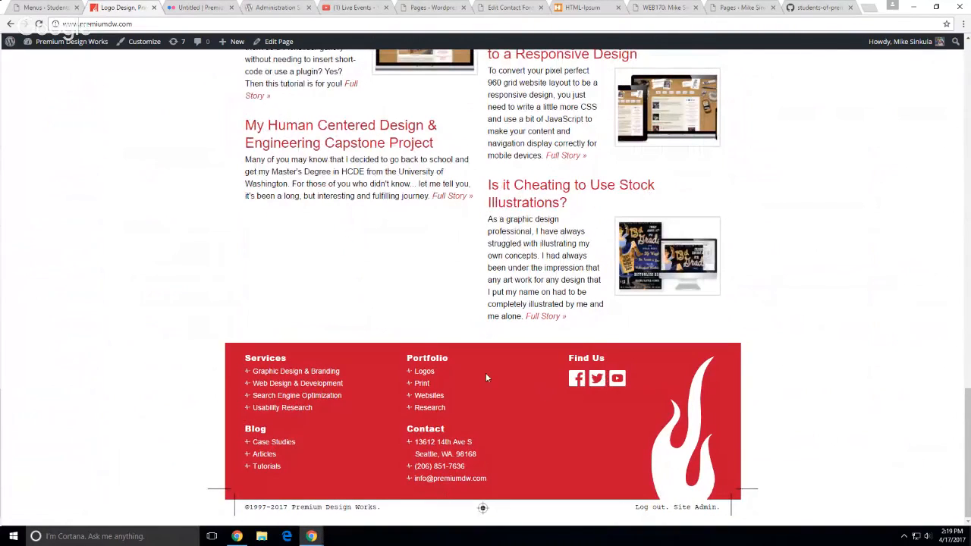
{"action": "scroll", "coordinate": [173, 383], "scroll_direction": "up", "scroll_amount": 7}
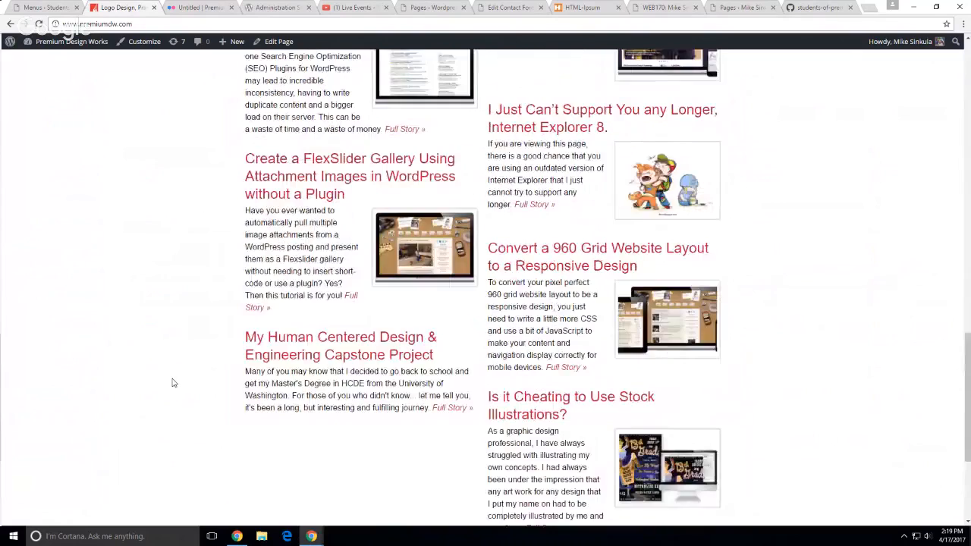
{"action": "scroll", "coordinate": [173, 383], "scroll_direction": "up", "scroll_amount": 2}
{"action": "scroll", "coordinate": [173, 383], "scroll_direction": "down", "scroll_amount": 5}
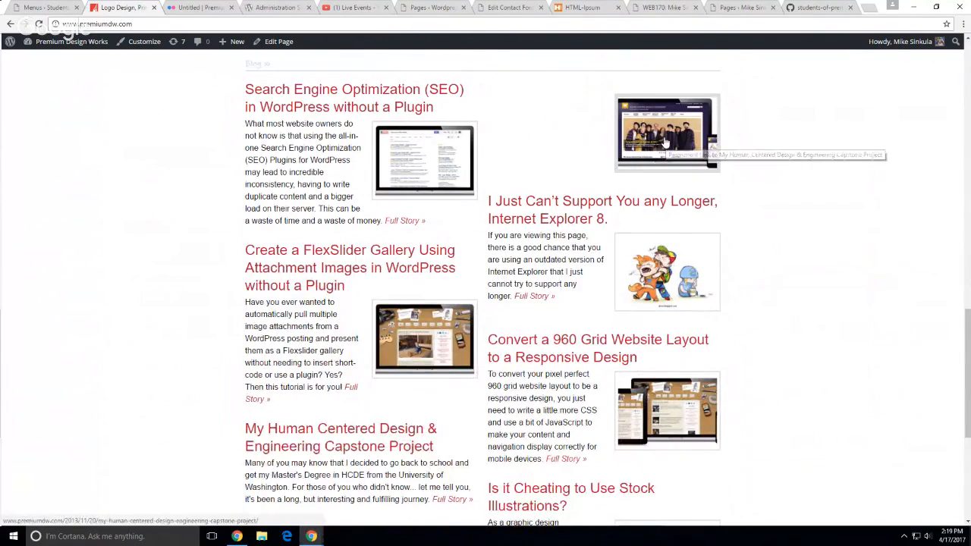
Zoom the homepage to 90% and back to 100%, then return to the admin Dashboard
{"action": "key", "text": "ctrl+minus"}
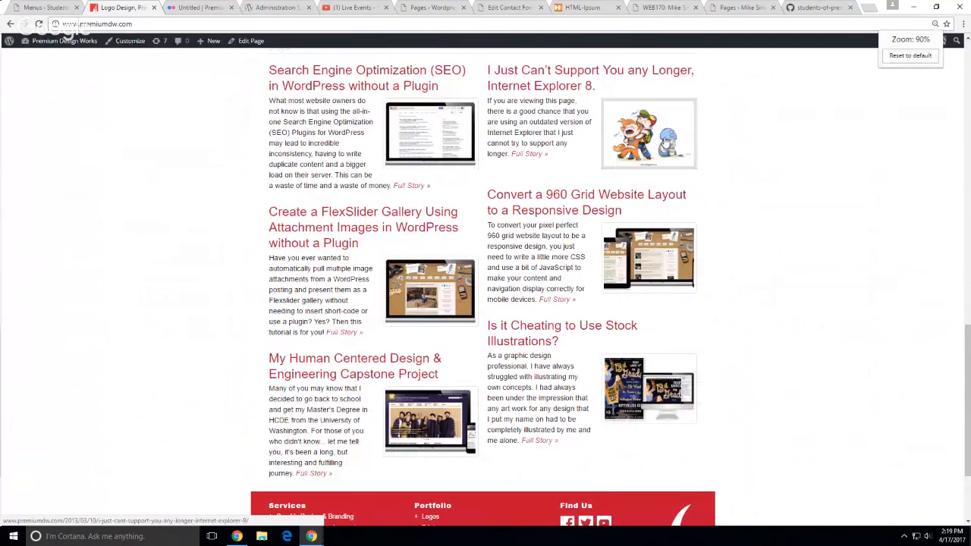
{"action": "key", "text": "ctrl+plus"}
{"action": "key", "text": "ctrl+plus"}
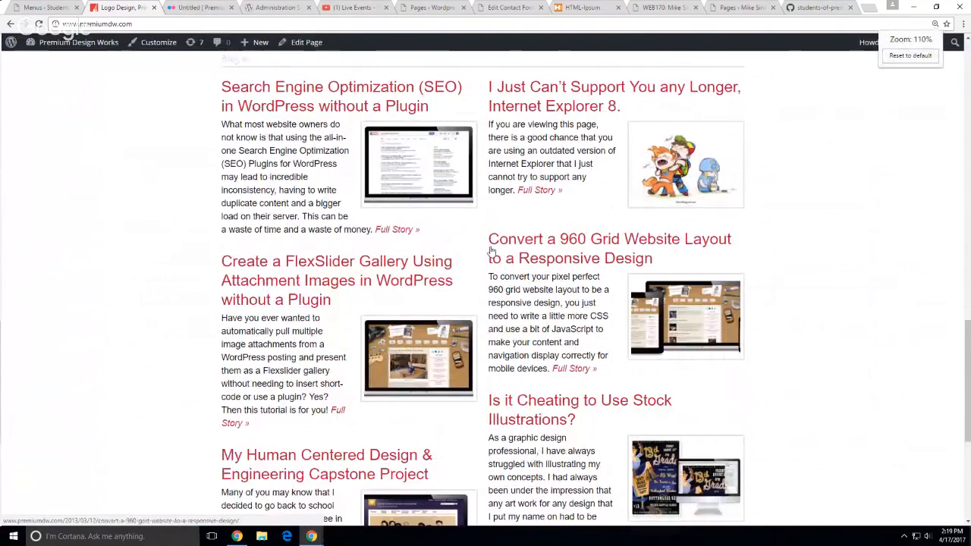
{"action": "scroll", "coordinate": [88, 274], "scroll_direction": "down", "scroll_amount": 2}
{"action": "scroll", "coordinate": [91, 274], "scroll_direction": "down", "scroll_amount": 2}
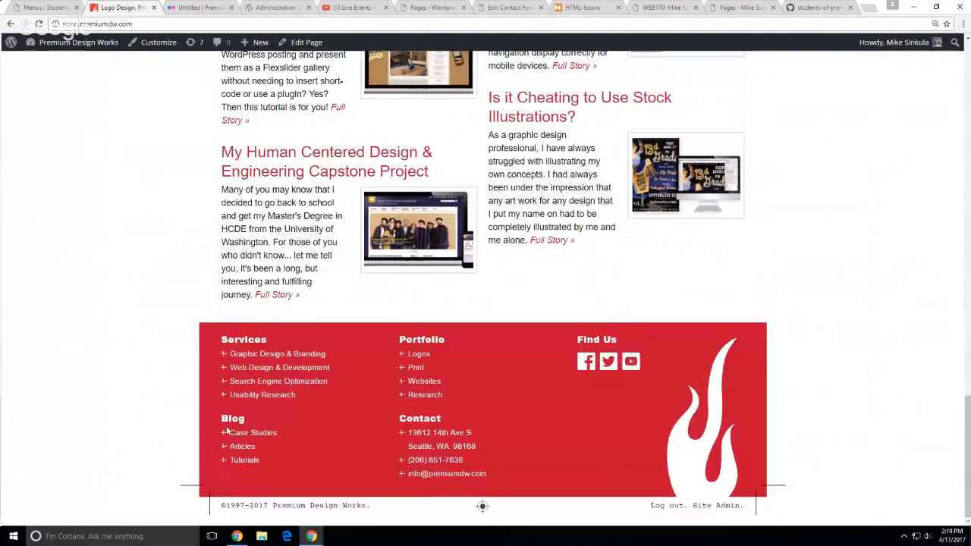
{"action": "scroll", "coordinate": [113, 199], "scroll_direction": "up", "scroll_amount": 8}
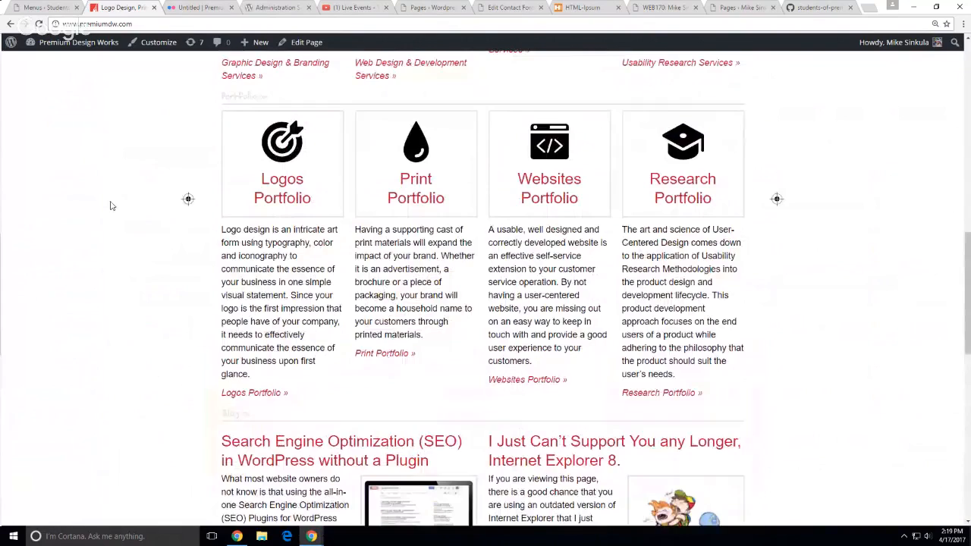
{"action": "scroll", "coordinate": [110, 205], "scroll_direction": "up", "scroll_amount": 8}
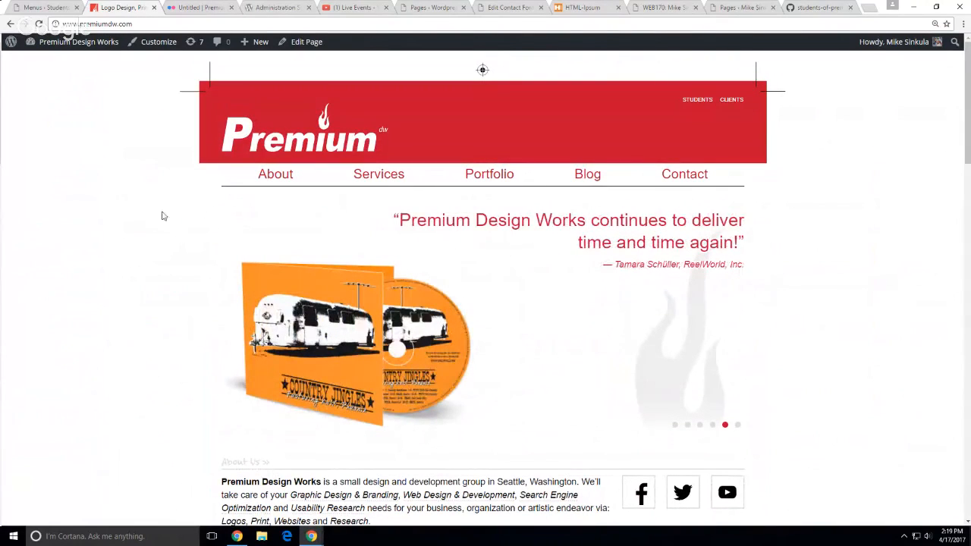
{"action": "mouse_move", "coordinate": [72, 43]}
{"action": "left_click", "coordinate": [63, 67]}
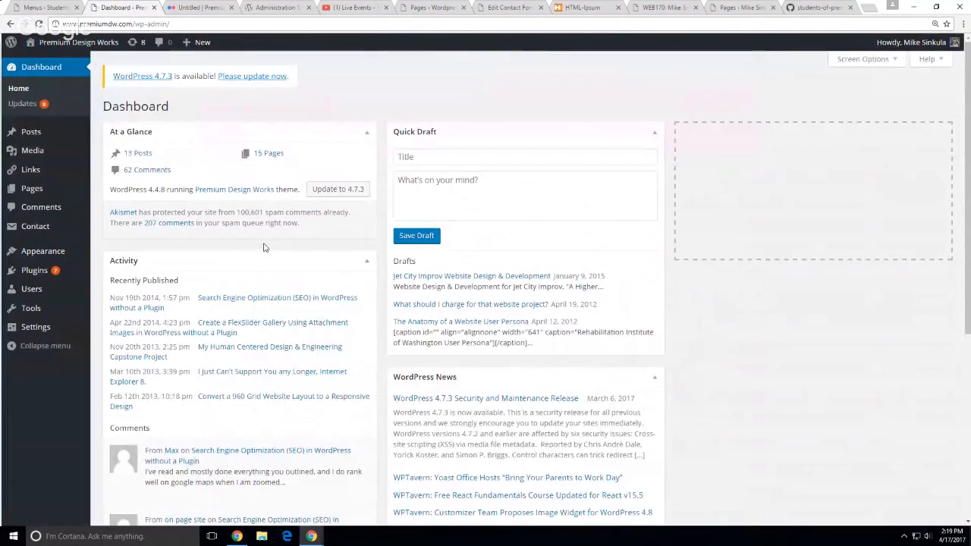
Open the Menus editor and check which menu fills each theme location
{"action": "mouse_move", "coordinate": [56, 252]}
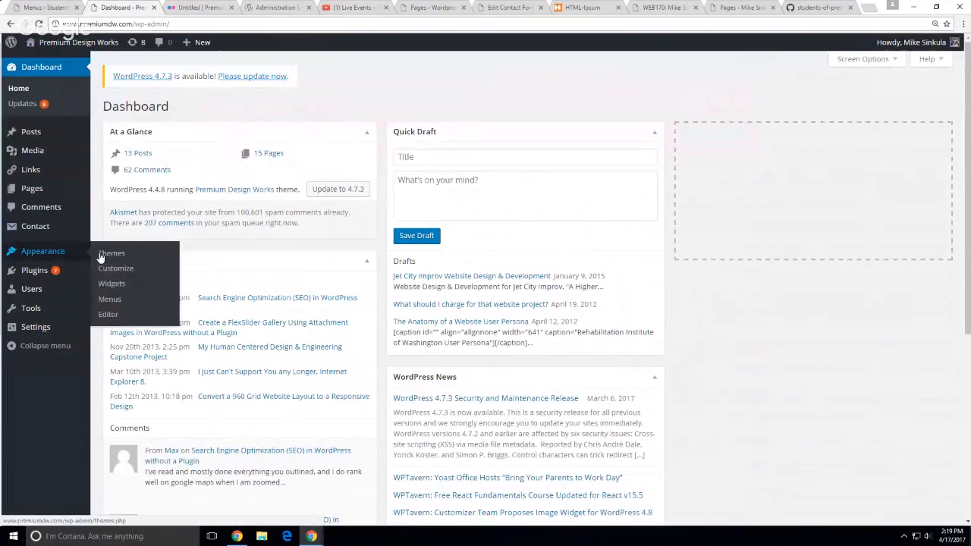
{"action": "left_click", "coordinate": [103, 299]}
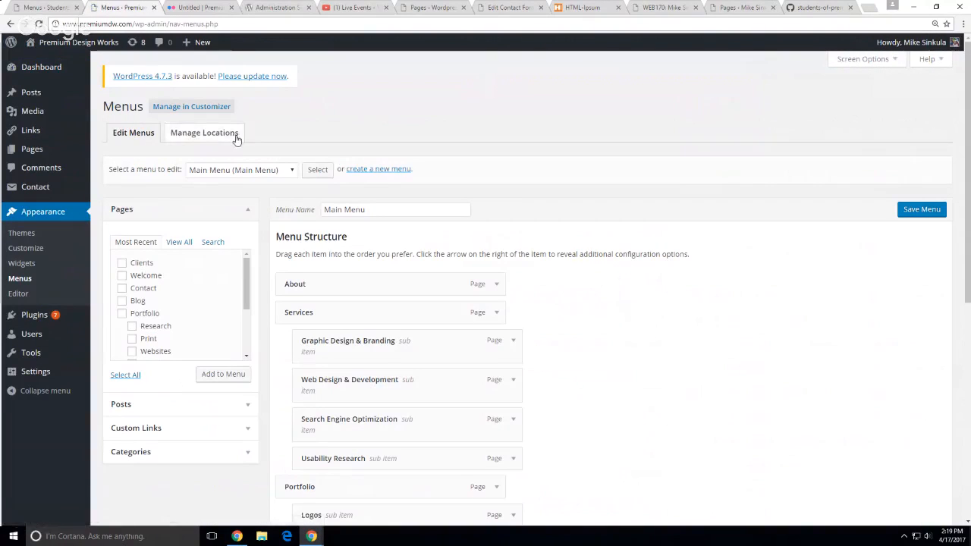
{"action": "left_click", "coordinate": [232, 132]}
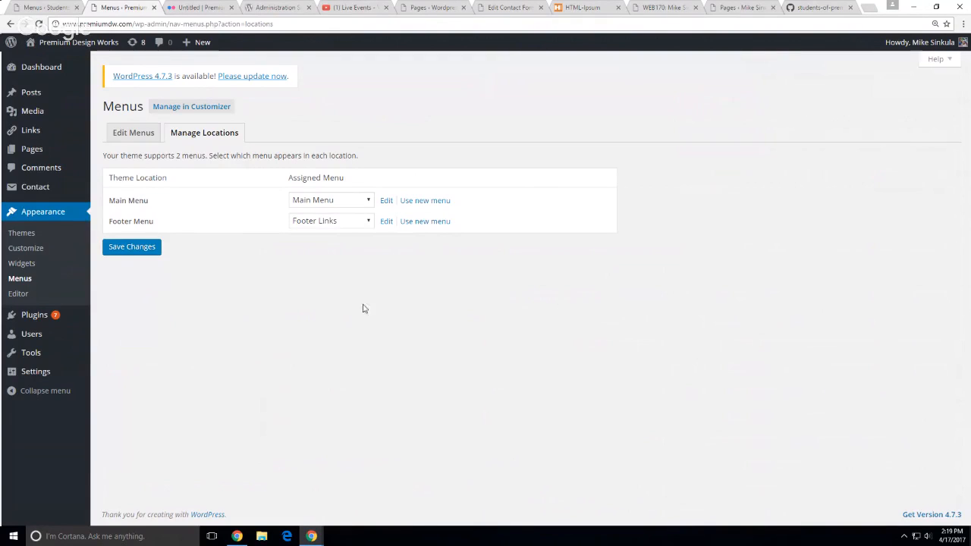
{"action": "left_click", "coordinate": [135, 133]}
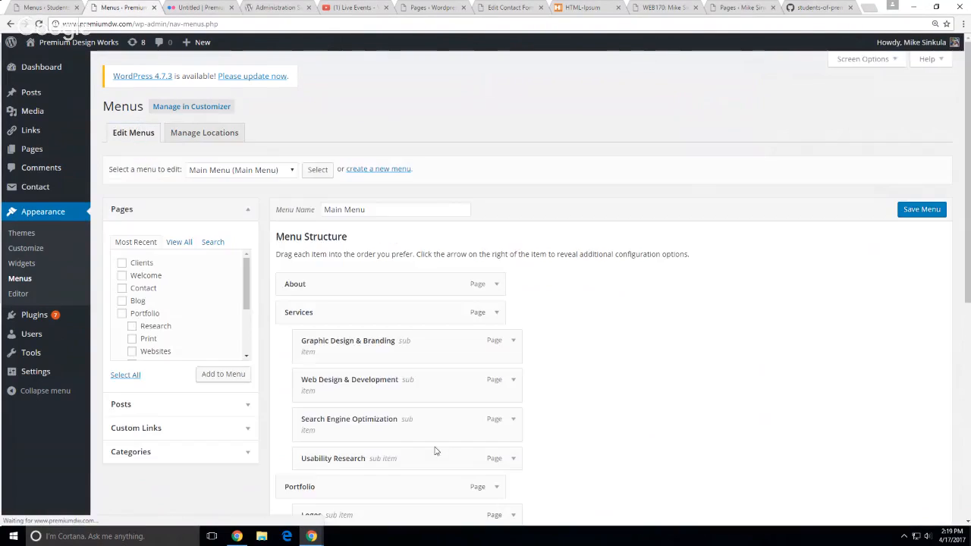
Load and review the Footer Links menu, then return to the Students site's Classes menu
{"action": "left_click", "coordinate": [254, 170]}
{"action": "left_click", "coordinate": [251, 187]}
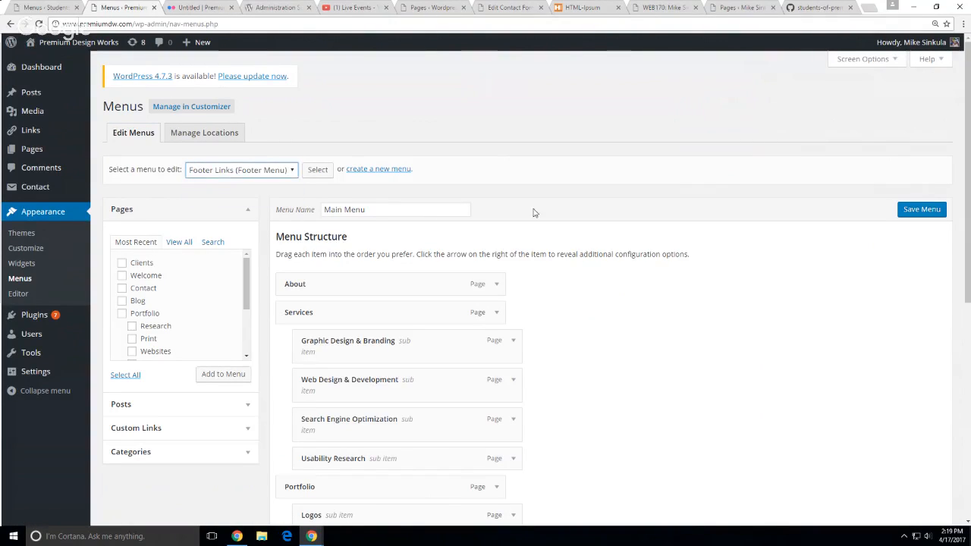
{"action": "left_click", "coordinate": [318, 169]}
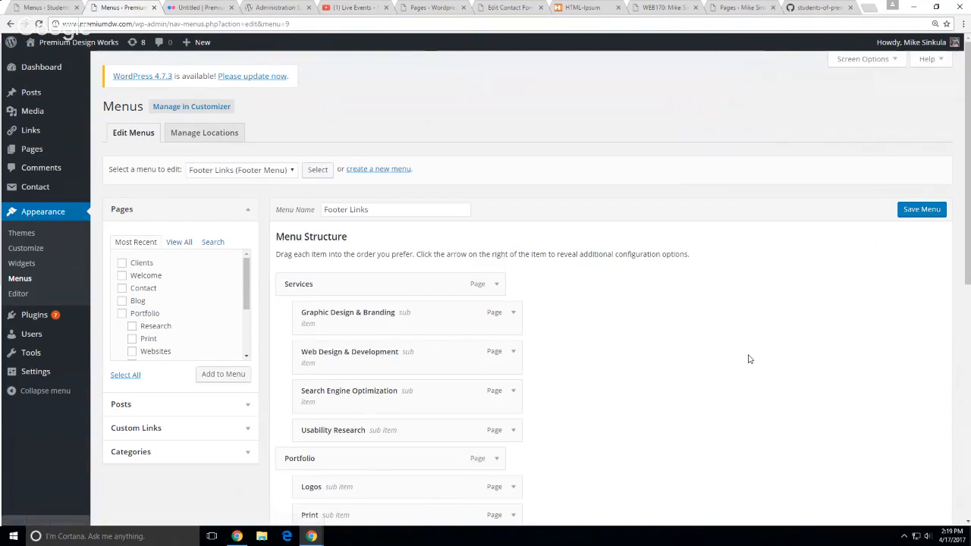
{"action": "scroll", "coordinate": [759, 361], "scroll_direction": "down", "scroll_amount": 5}
{"action": "scroll", "coordinate": [749, 359], "scroll_direction": "down", "scroll_amount": 1}
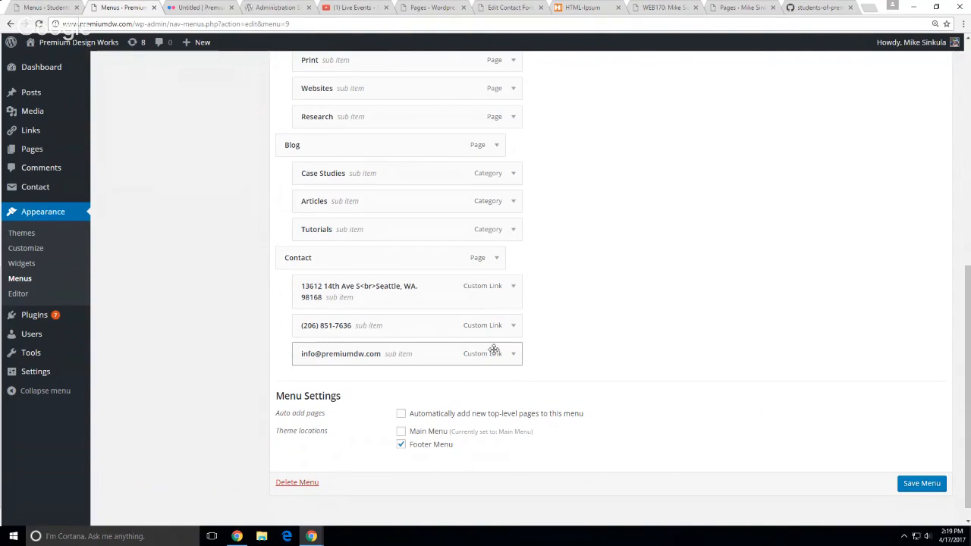
{"action": "scroll", "coordinate": [779, 357], "scroll_direction": "up", "scroll_amount": 2}
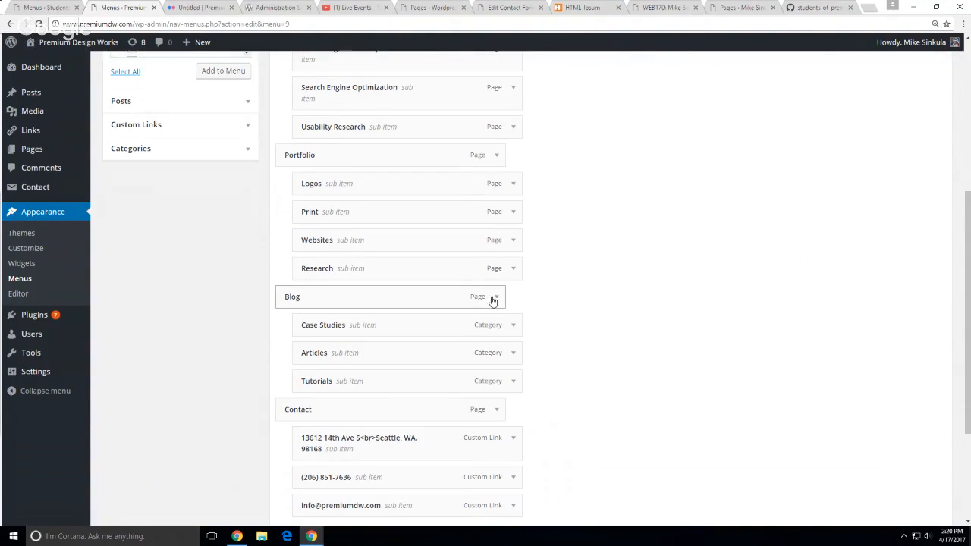
{"action": "scroll", "coordinate": [751, 381], "scroll_direction": "up", "scroll_amount": 4}
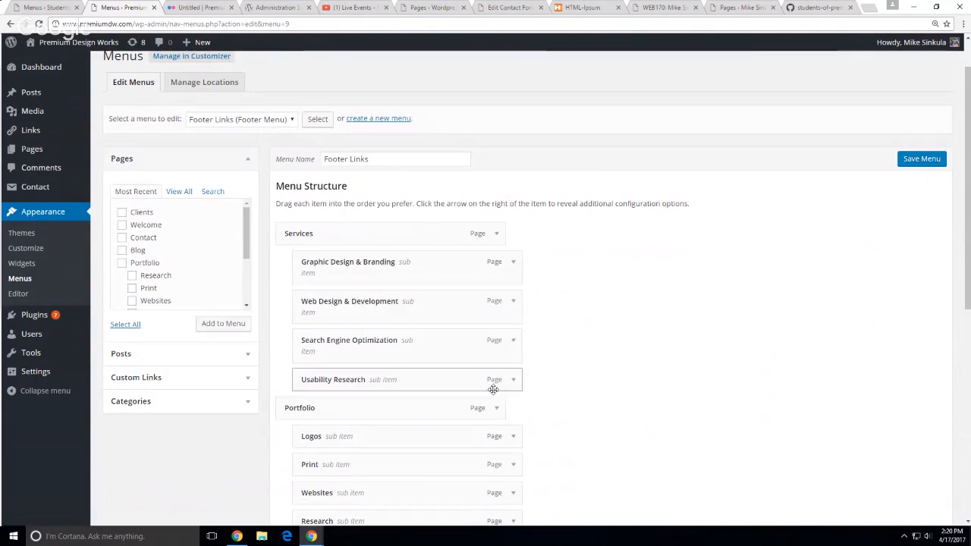
{"action": "scroll", "coordinate": [670, 457], "scroll_direction": "down", "scroll_amount": 1}
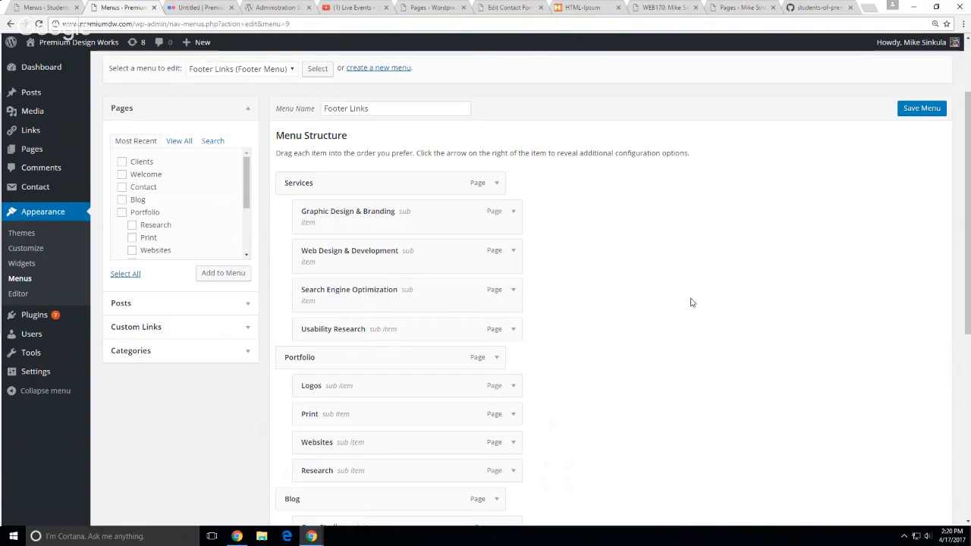
{"action": "left_click", "coordinate": [57, 8]}
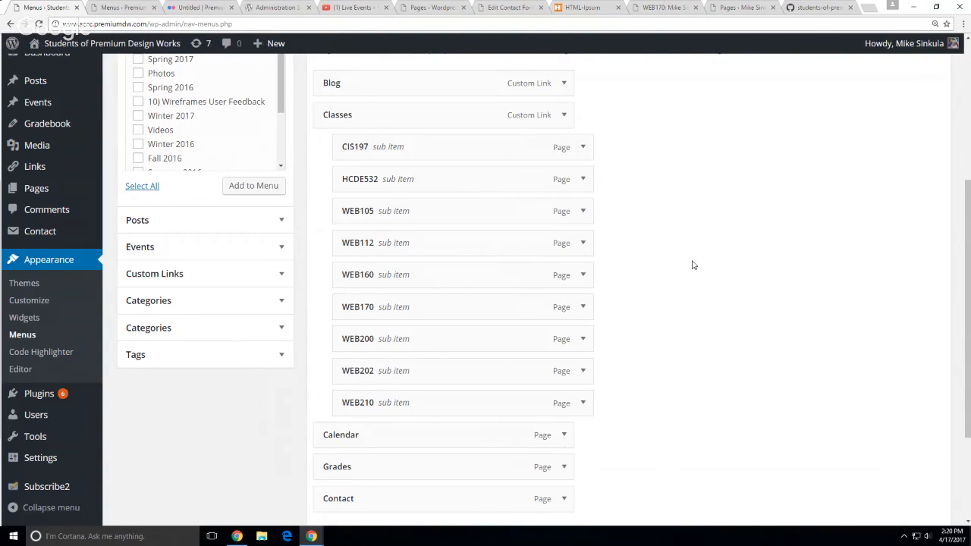
Open the Spring 2017 demo site's Menus page and look at its empty Menu Name field
{"action": "left_click", "coordinate": [432, 7]}
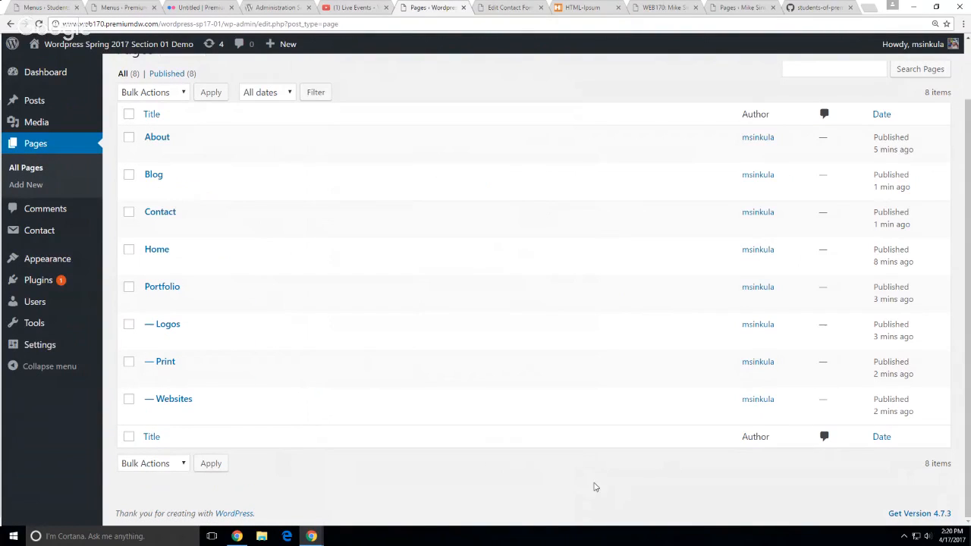
{"action": "mouse_move", "coordinate": [62, 262]}
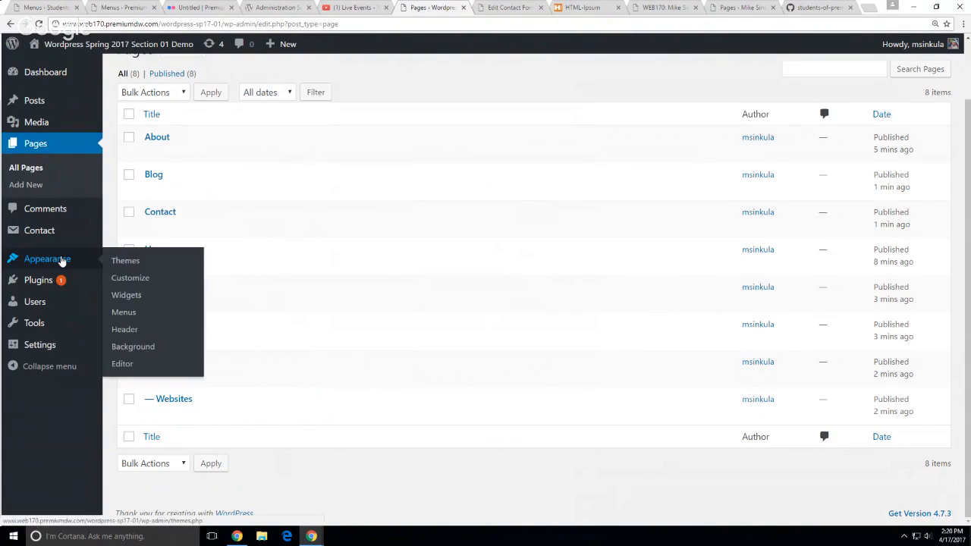
{"action": "left_click", "coordinate": [127, 313]}
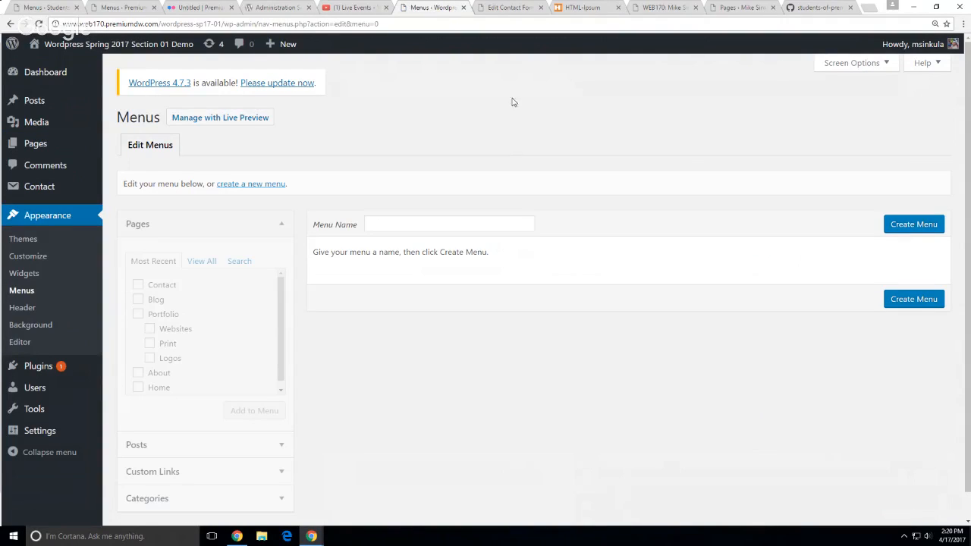
{"action": "scroll", "coordinate": [513, 129], "scroll_direction": "down", "scroll_amount": 1}
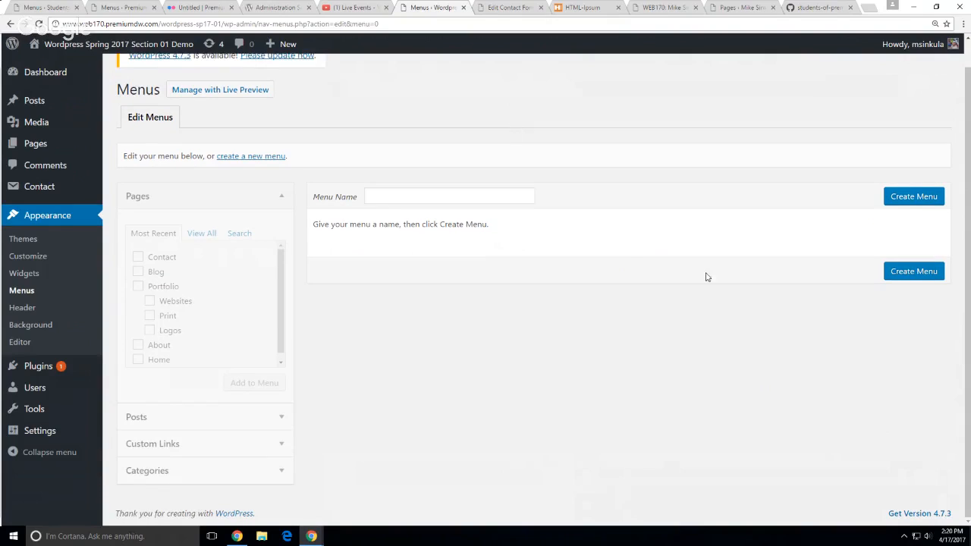
{"action": "left_click", "coordinate": [402, 201]}
{"action": "left_click", "coordinate": [410, 378]}
{"action": "left_click", "coordinate": [793, 8]}
Close the old code and Pages tabs, then open the Protosite Demo site and its GitHub repository
{"action": "scroll", "coordinate": [503, 295], "scroll_direction": "up", "scroll_amount": 20}
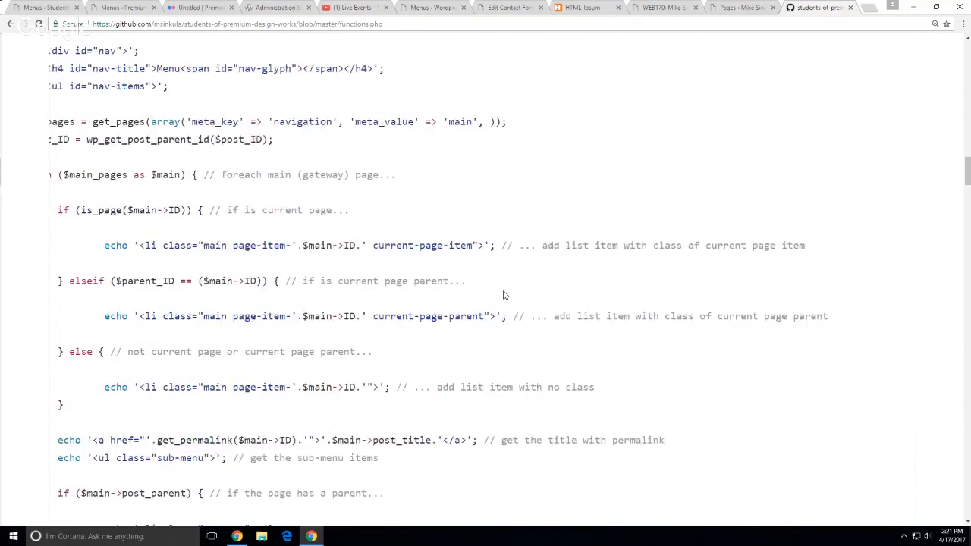
{"action": "scroll", "coordinate": [483, 281], "scroll_direction": "up", "scroll_amount": 1}
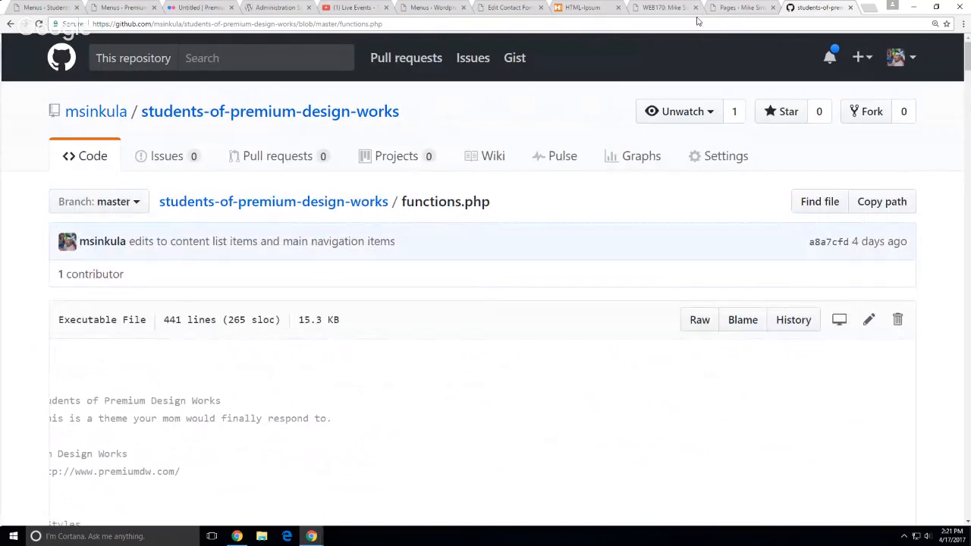
{"action": "left_click", "coordinate": [850, 8]}
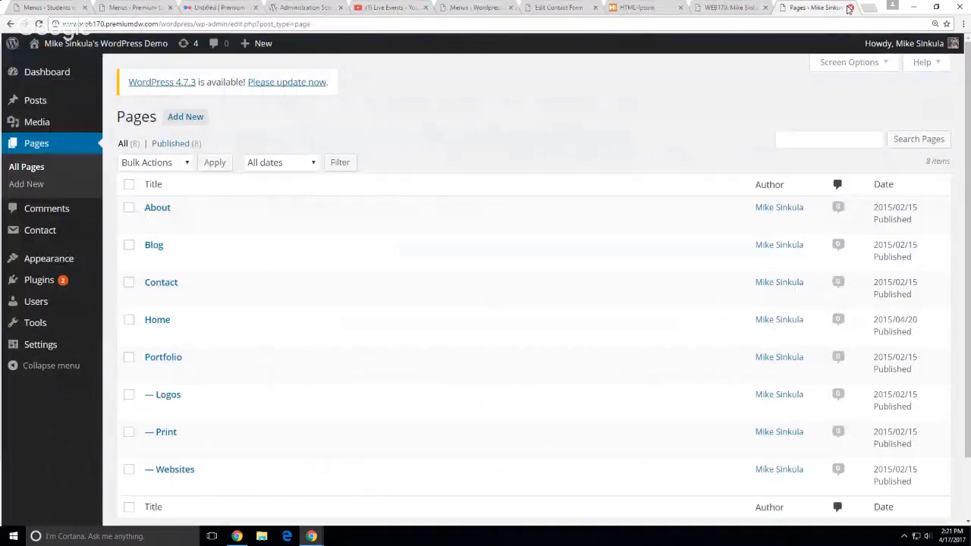
{"action": "left_click", "coordinate": [850, 8]}
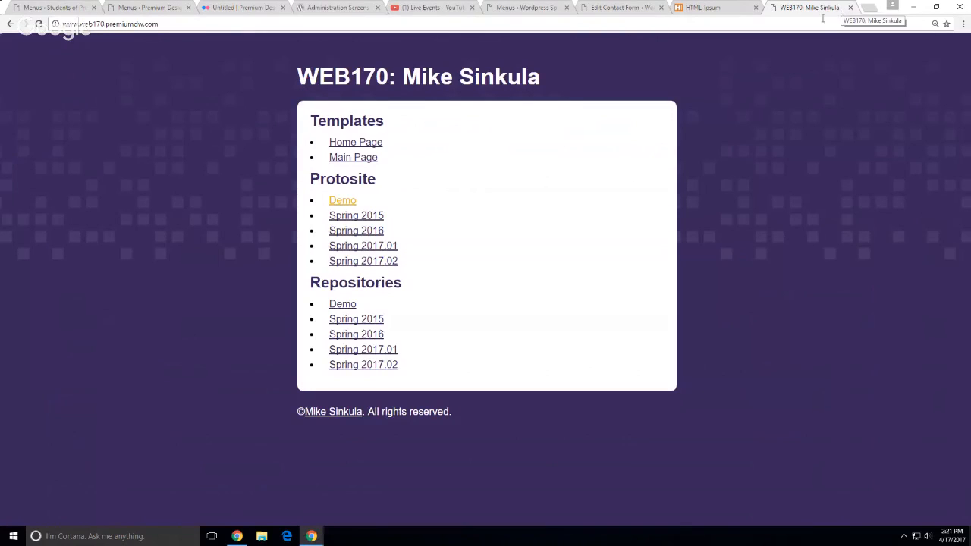
{"action": "left_click", "coordinate": [334, 204]}
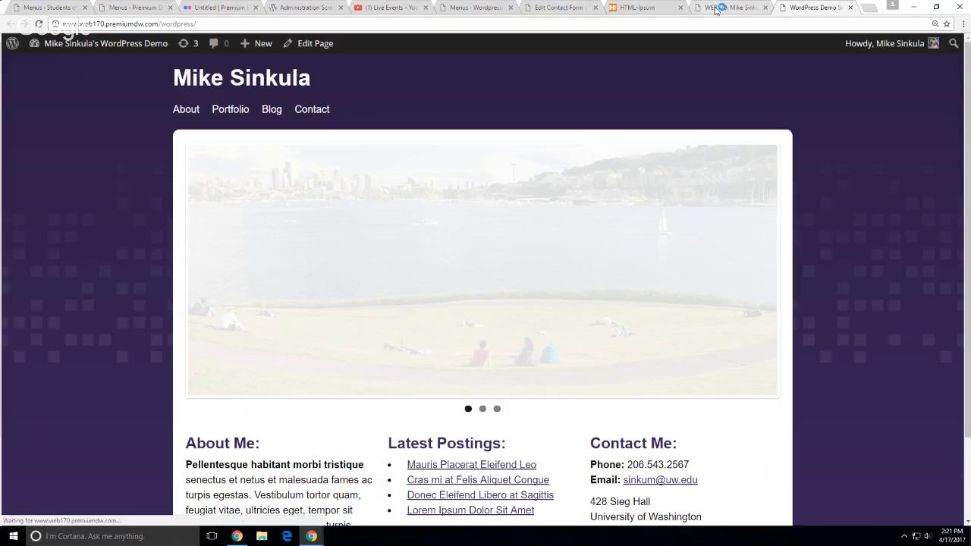
{"action": "left_click", "coordinate": [716, 10]}
{"action": "left_click", "coordinate": [342, 304]}
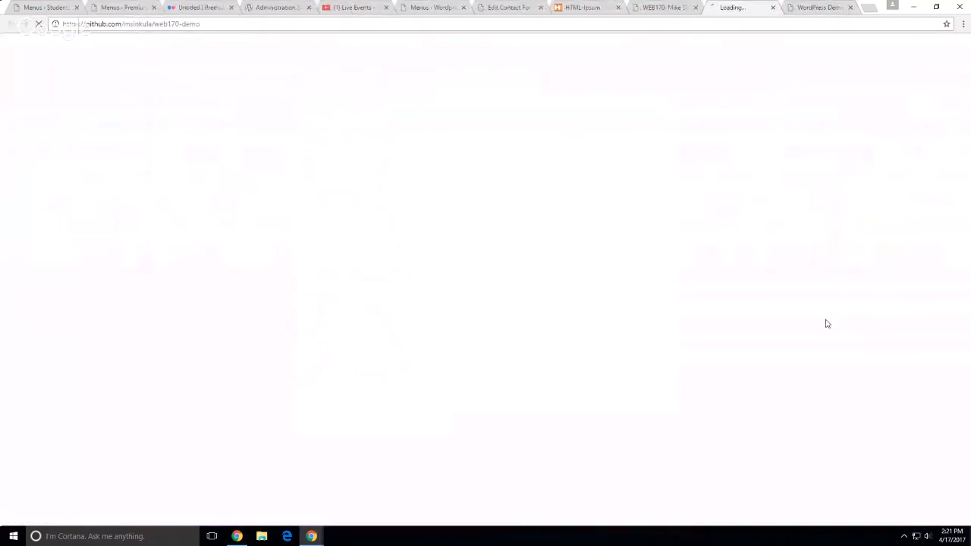
Enter the demo site's admin and inspect the Main menu in the menu editor
{"action": "left_click", "coordinate": [820, 7]}
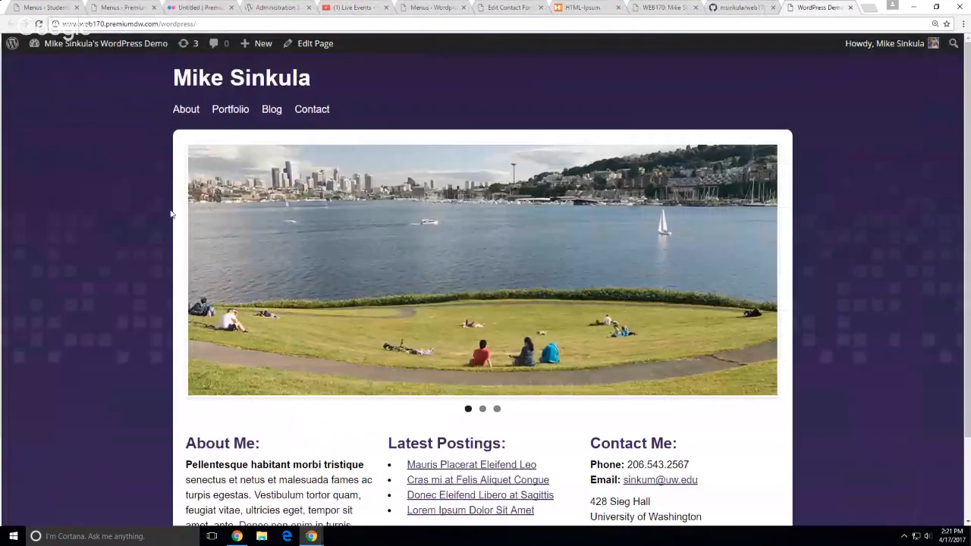
{"action": "mouse_move", "coordinate": [137, 56]}
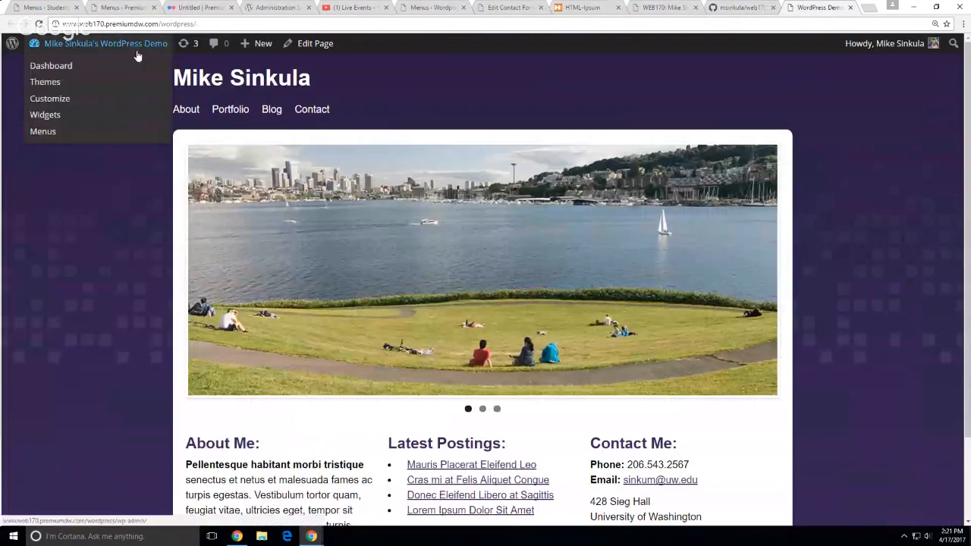
{"action": "left_click", "coordinate": [69, 99]}
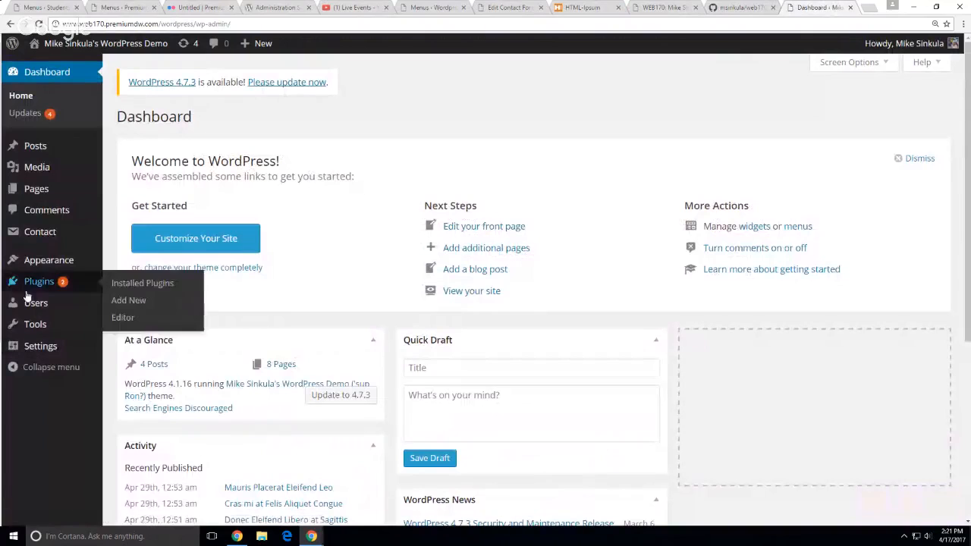
{"action": "mouse_move", "coordinate": [42, 260]}
{"action": "left_click", "coordinate": [126, 313]}
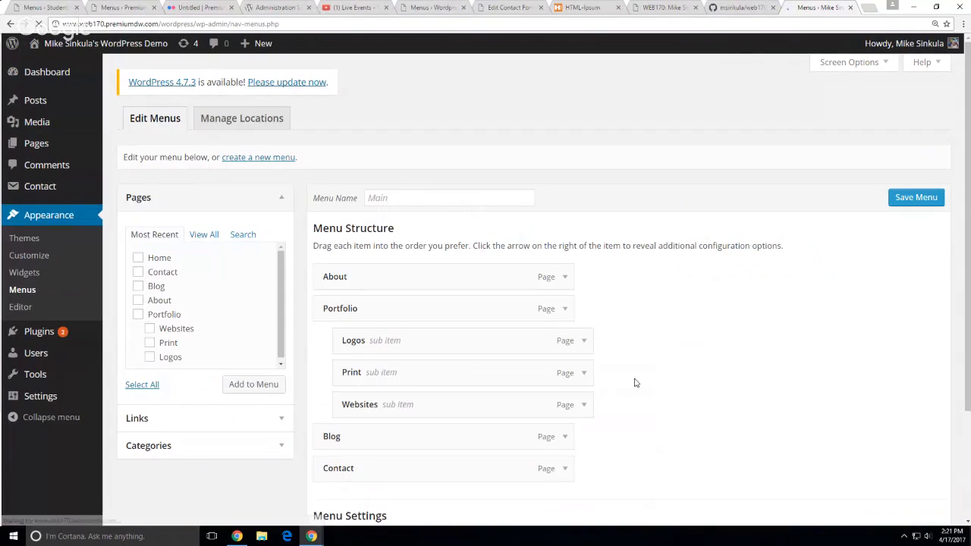
{"action": "scroll", "coordinate": [716, 414], "scroll_direction": "down", "scroll_amount": 1}
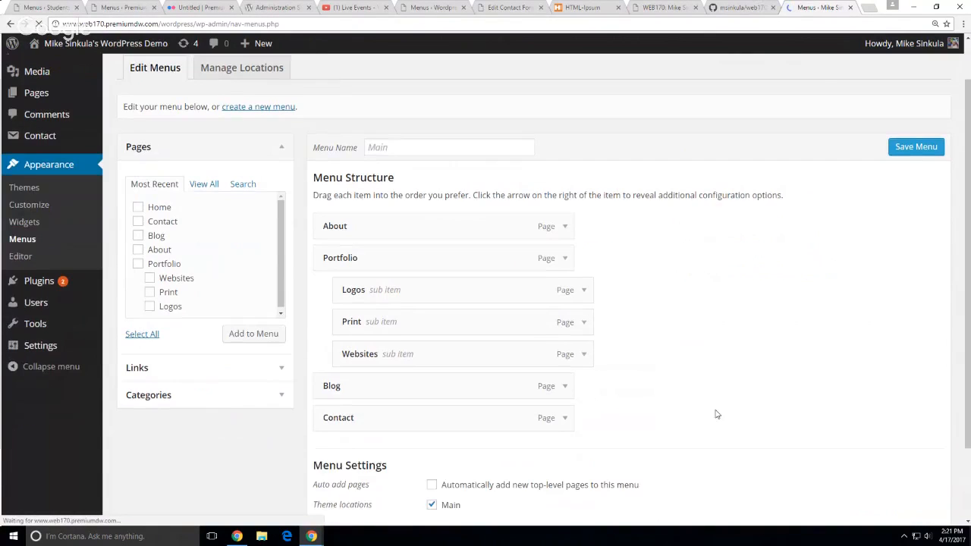
{"action": "double_click", "coordinate": [424, 147]}
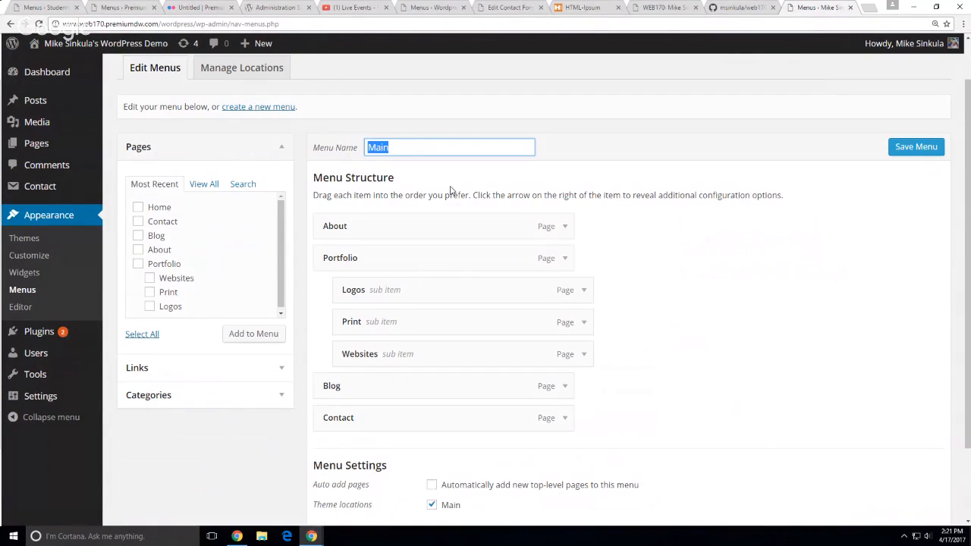
{"action": "left_click", "coordinate": [695, 296]}
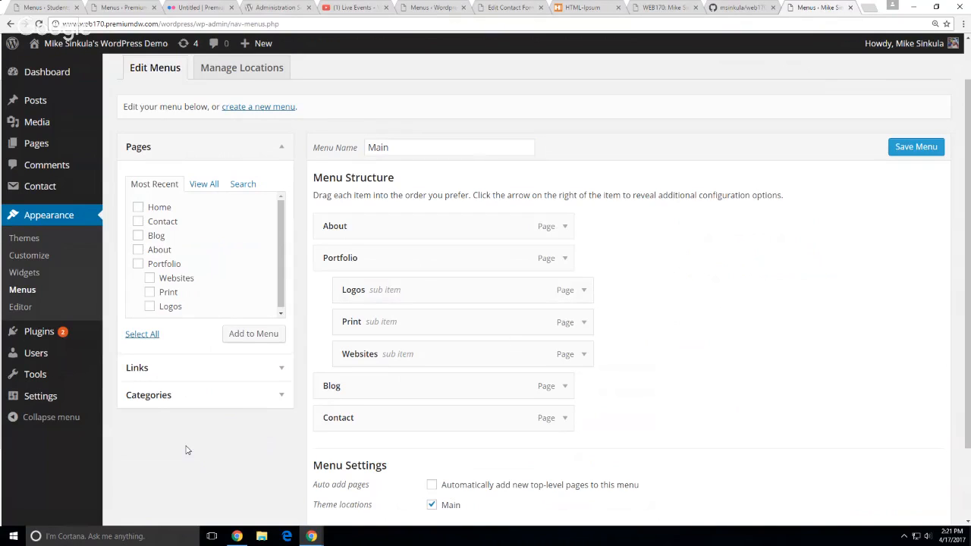
Check Manage Locations, showing Main assigned to the Main location, then return to the web170-demo repo
{"action": "scroll", "coordinate": [186, 449], "scroll_direction": "down", "scroll_amount": 2}
{"action": "scroll", "coordinate": [187, 451], "scroll_direction": "up", "scroll_amount": 3}
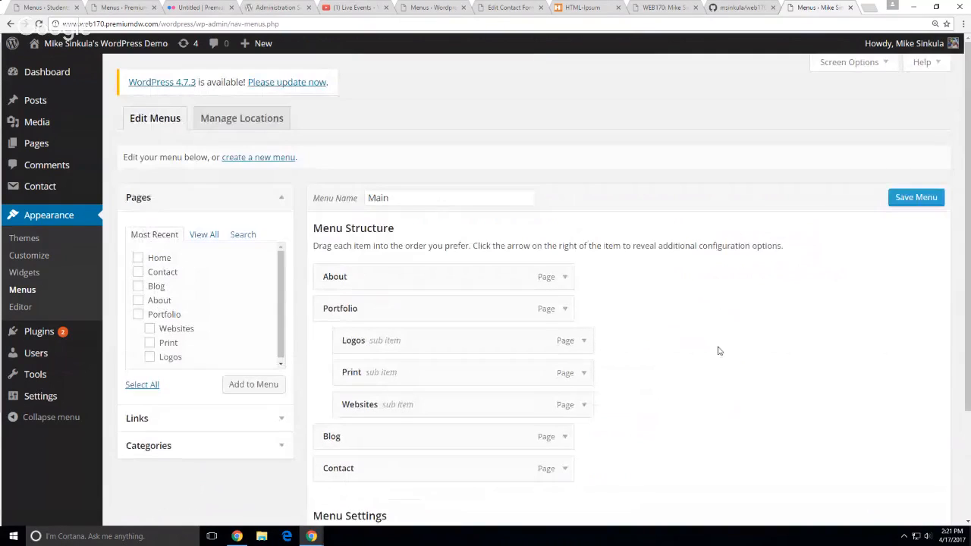
{"action": "left_click", "coordinate": [257, 124]}
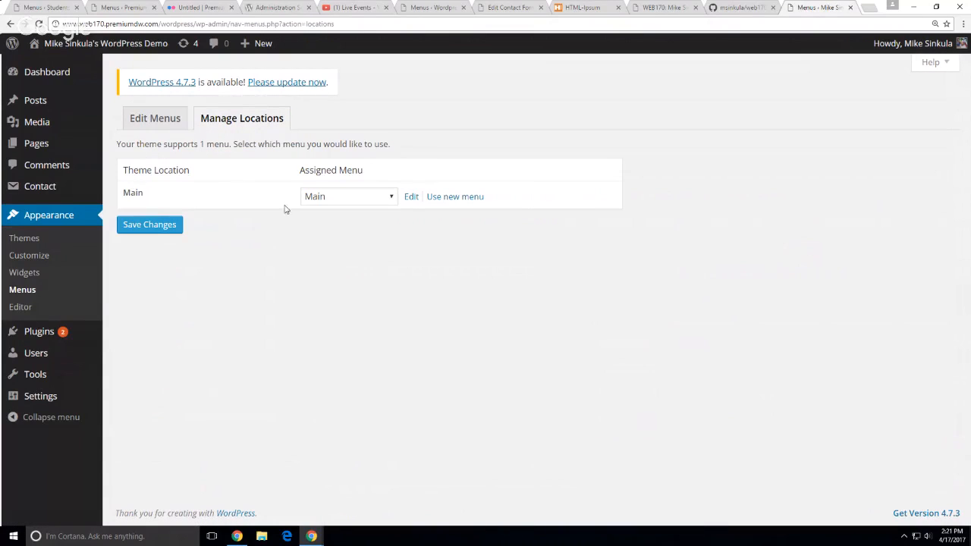
{"action": "double_click", "coordinate": [126, 194]}
{"action": "left_click", "coordinate": [336, 333]}
{"action": "left_click", "coordinate": [727, 11]}
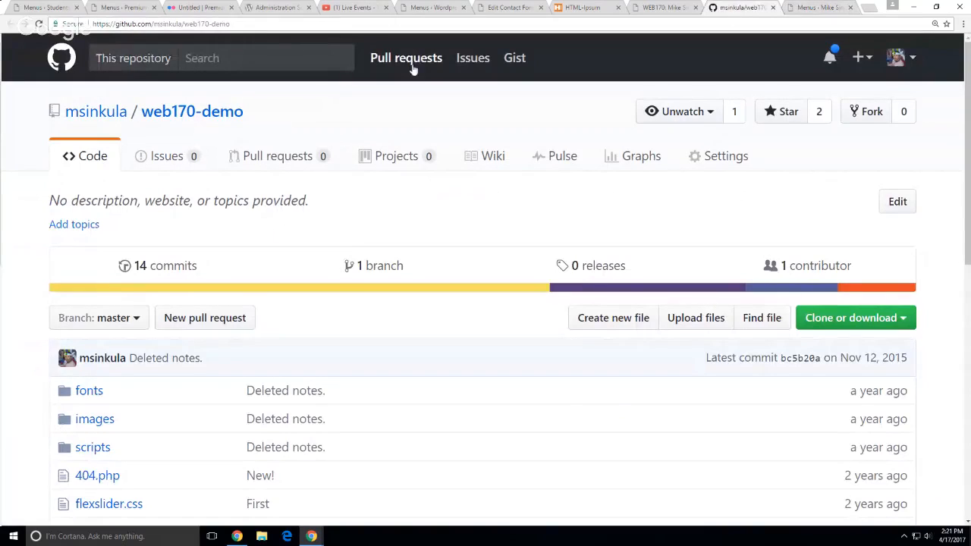
Open functions.php in the web170-demo repo and highlight its register_nav_menus block
{"action": "scroll", "coordinate": [269, 334], "scroll_direction": "down", "scroll_amount": 5}
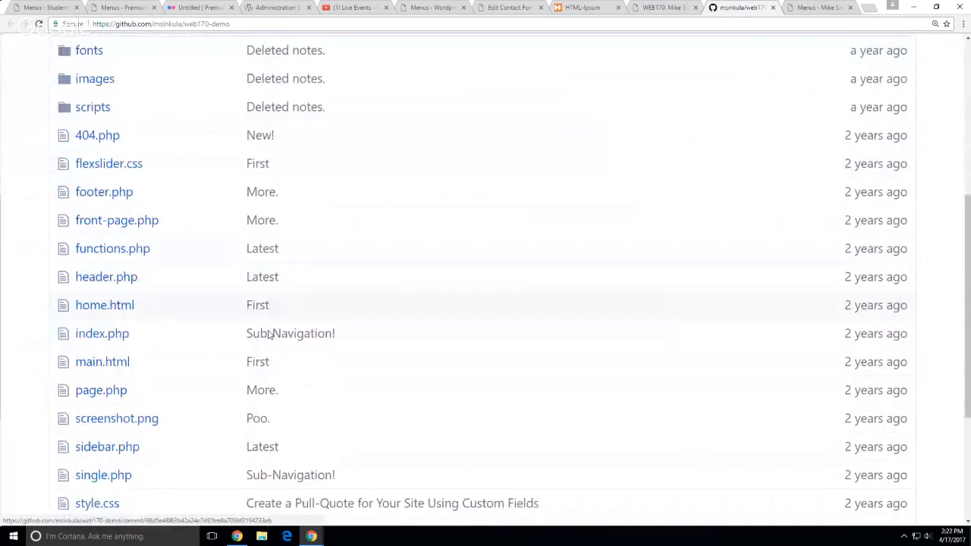
{"action": "scroll", "coordinate": [269, 334], "scroll_direction": "down", "scroll_amount": 2}
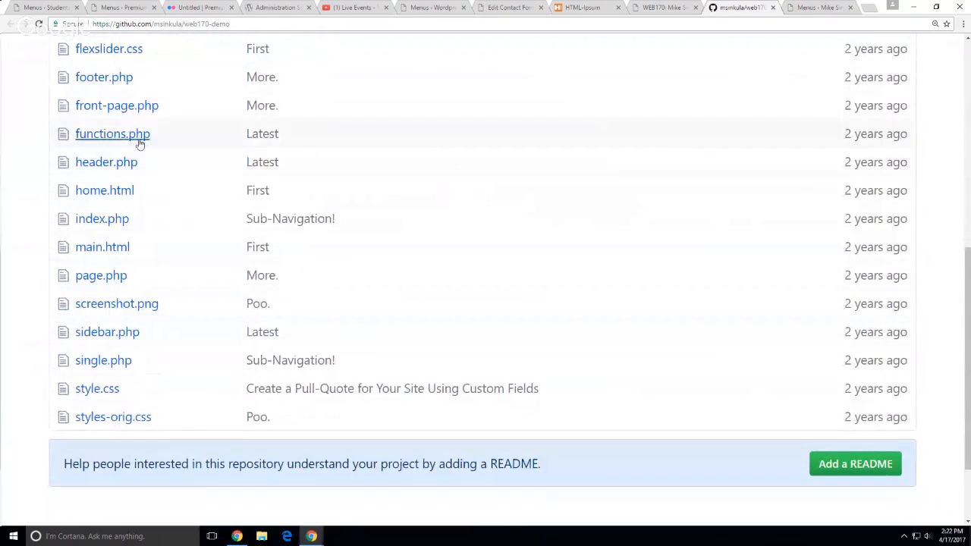
{"action": "left_click", "coordinate": [140, 138]}
{"action": "scroll", "coordinate": [448, 327], "scroll_direction": "down", "scroll_amount": 4}
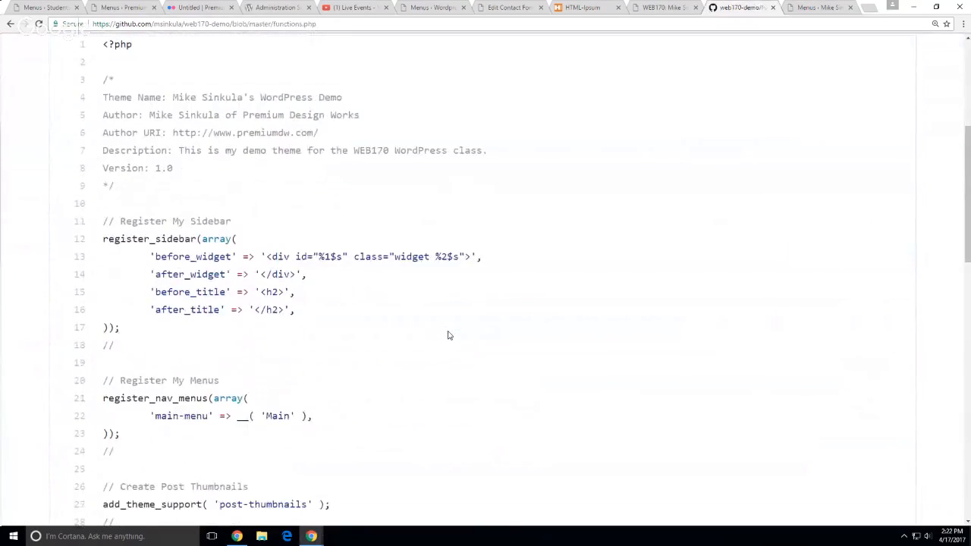
{"action": "scroll", "coordinate": [448, 334], "scroll_direction": "down", "scroll_amount": 3}
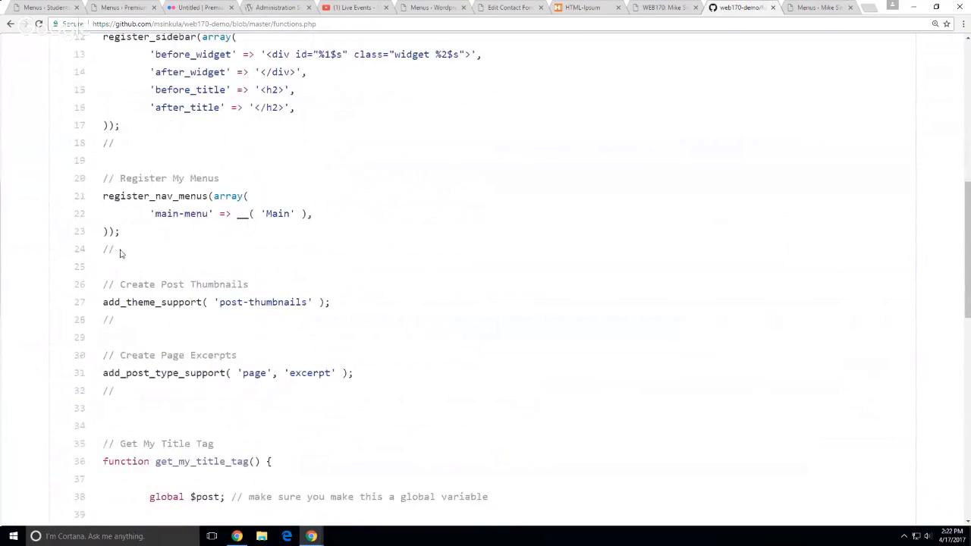
{"action": "left_click_drag", "start_coordinate": [115, 250], "coordinate": [104, 179]}
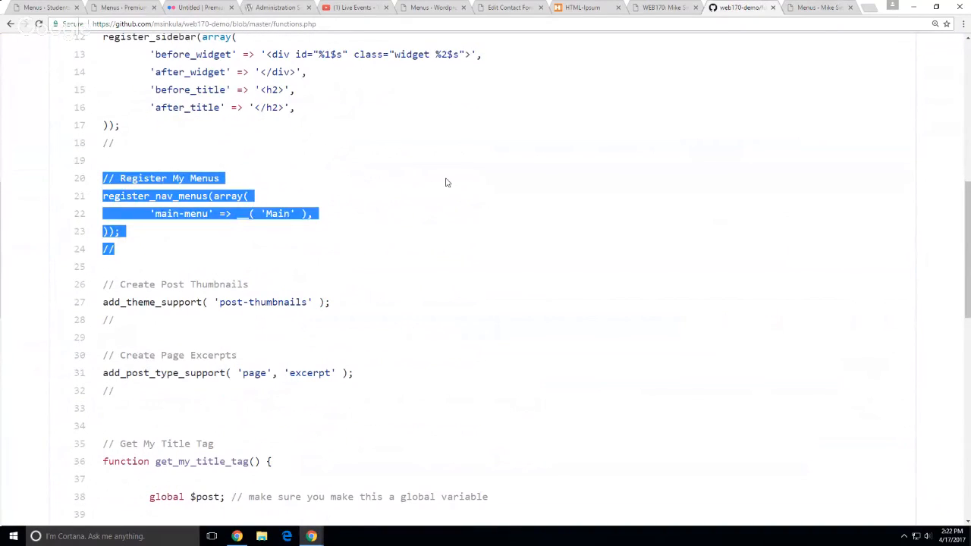
{"action": "left_click", "coordinate": [446, 183]}
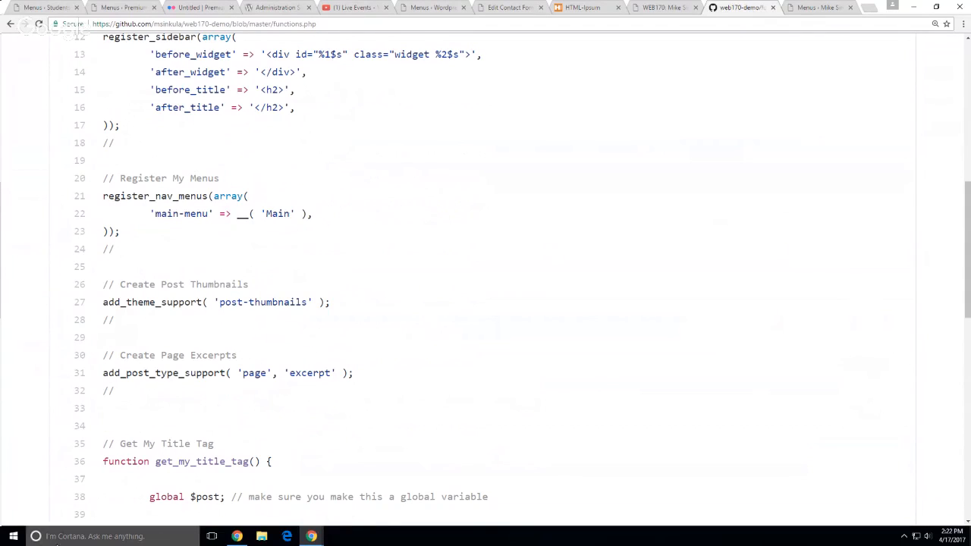
Launch Adobe Dreamweaver CC 2015 from the Start menu's All apps list
{"action": "left_click", "coordinate": [12, 538]}
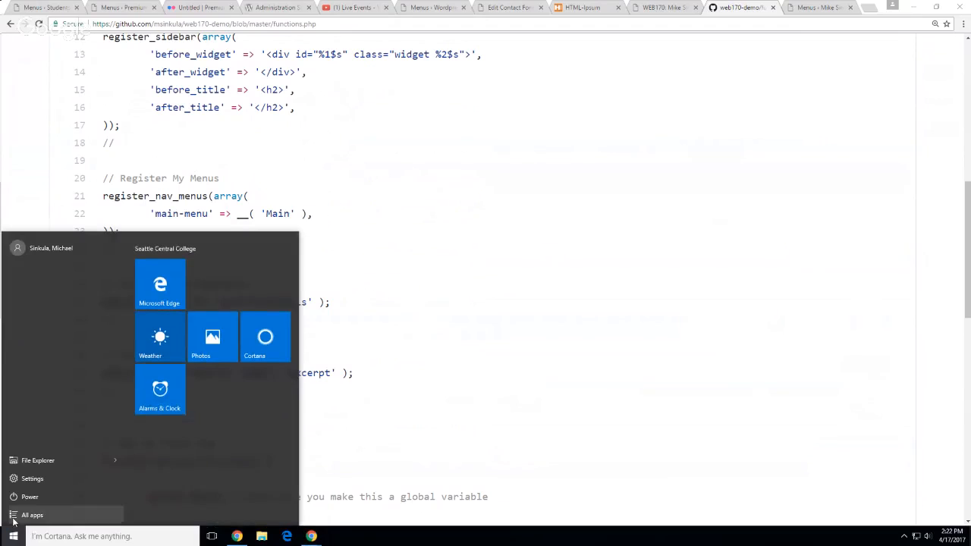
{"action": "left_click", "coordinate": [14, 518]}
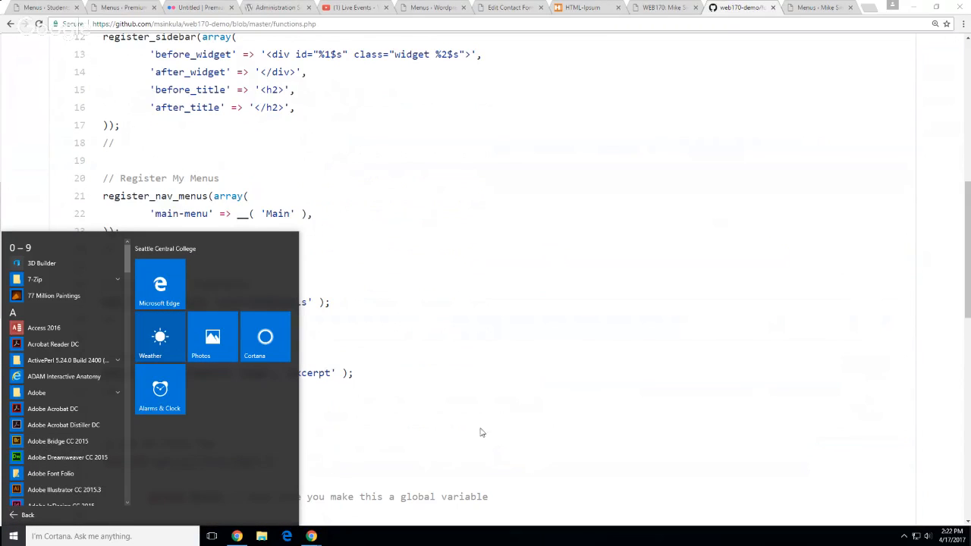
{"action": "left_click", "coordinate": [45, 458]}
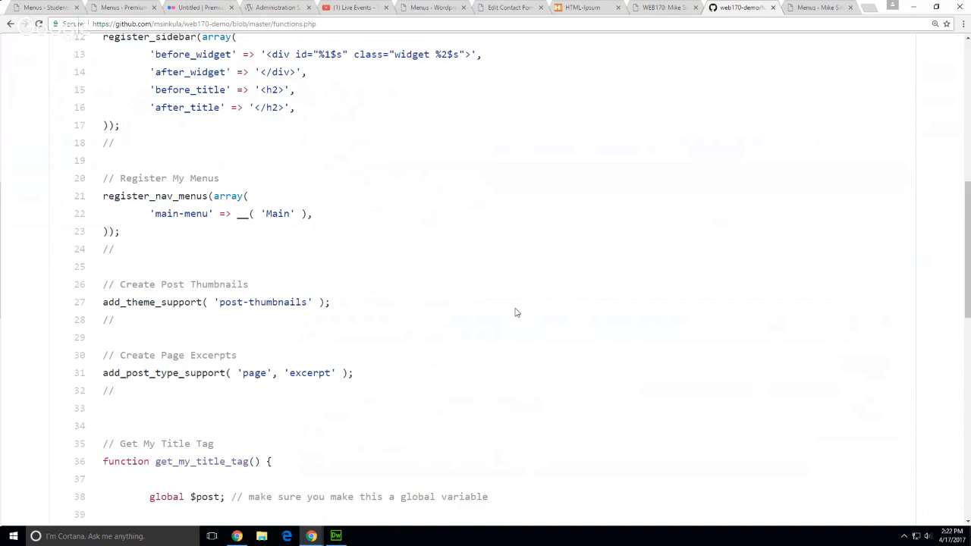
Compare the Footer Links, student site and empty demo site menus pages
{"action": "left_click", "coordinate": [125, 8]}
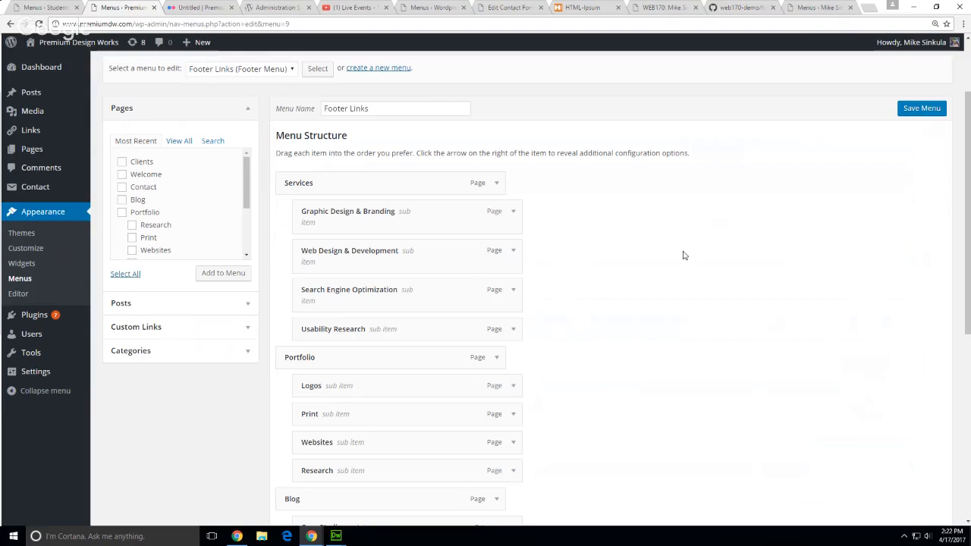
{"action": "left_click", "coordinate": [45, 8]}
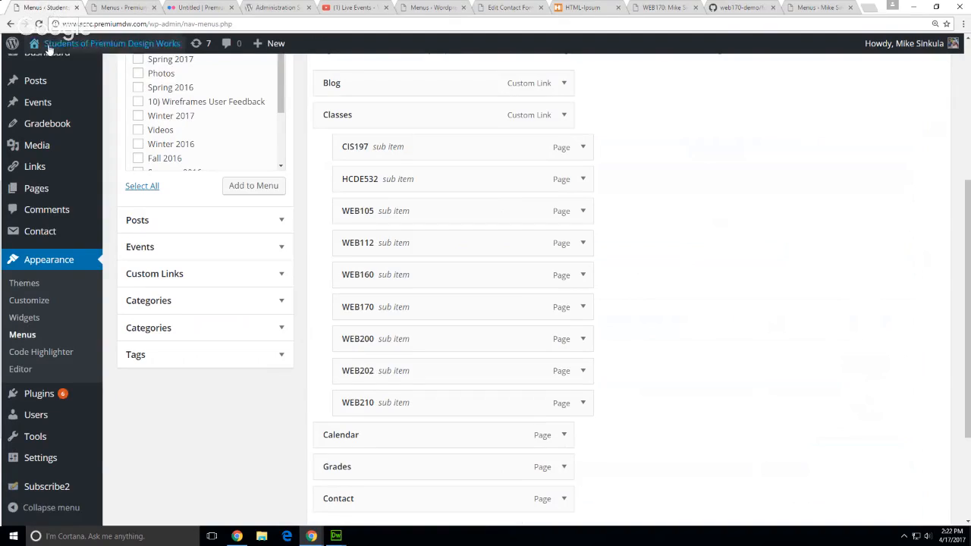
{"action": "left_click", "coordinate": [434, 8]}
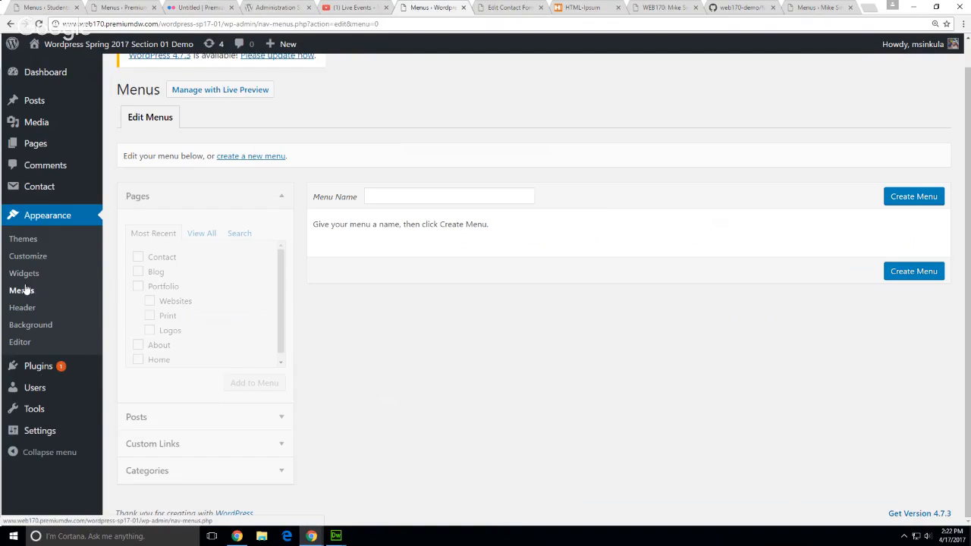
Show the demo site's Themes page with Twenty Sixteen active, then bring Dreamweaver forward
{"action": "key", "text": "alt+Tab"}
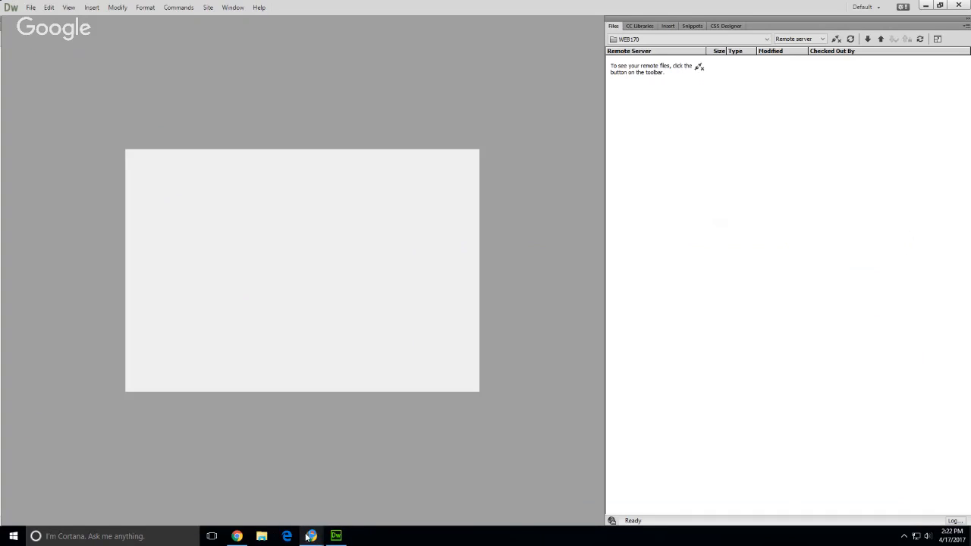
{"action": "mouse_move", "coordinate": [311, 537]}
{"action": "left_click", "coordinate": [299, 504]}
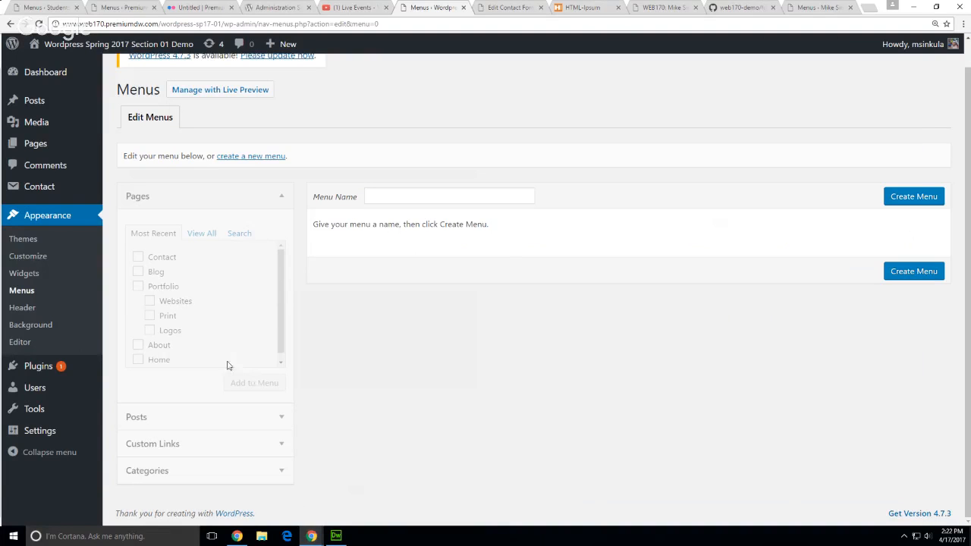
{"action": "left_click", "coordinate": [15, 242]}
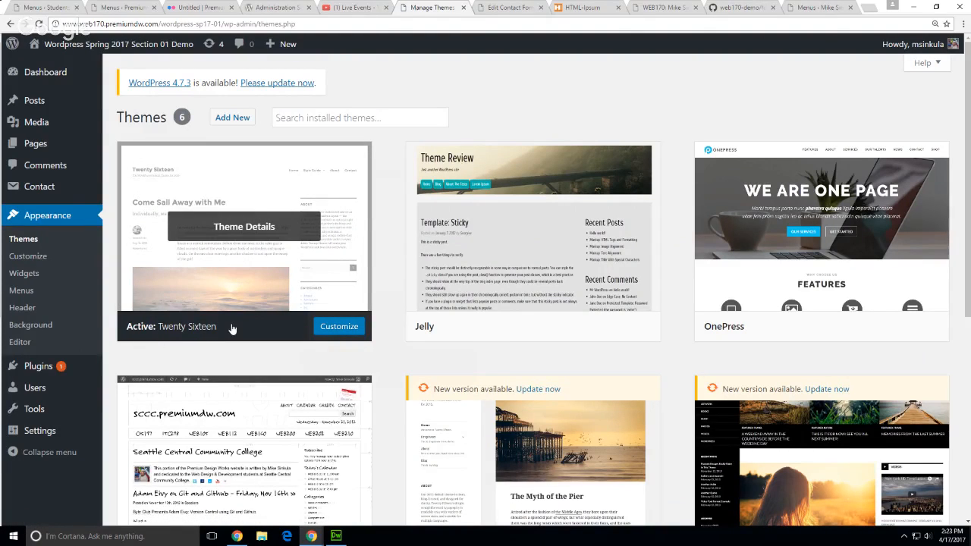
{"action": "left_click", "coordinate": [336, 536]}
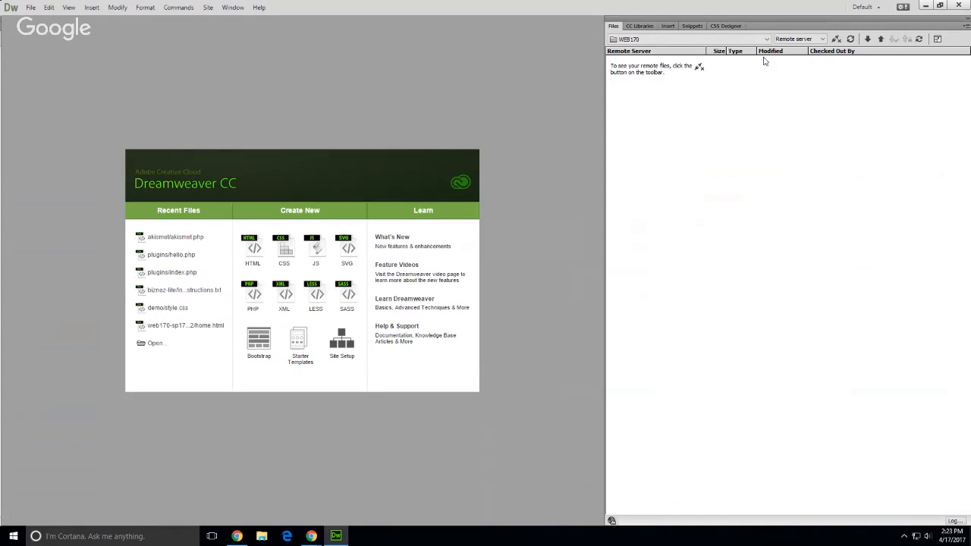
Connect to the remote server and open wordpress-sp17-01's twentysixteen functions.php
{"action": "left_click", "coordinate": [836, 39]}
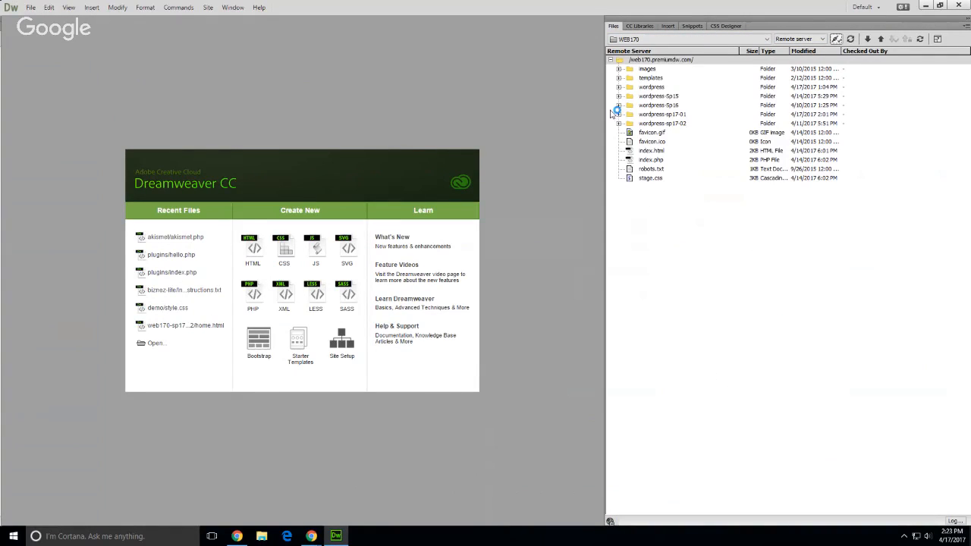
{"action": "left_click", "coordinate": [618, 115]}
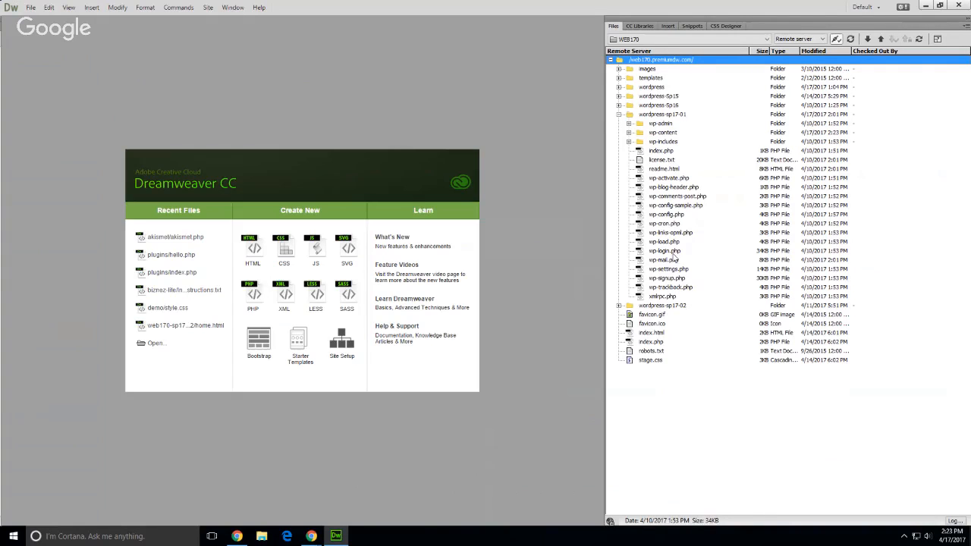
{"action": "left_click", "coordinate": [629, 133]}
{"action": "left_click", "coordinate": [639, 151]}
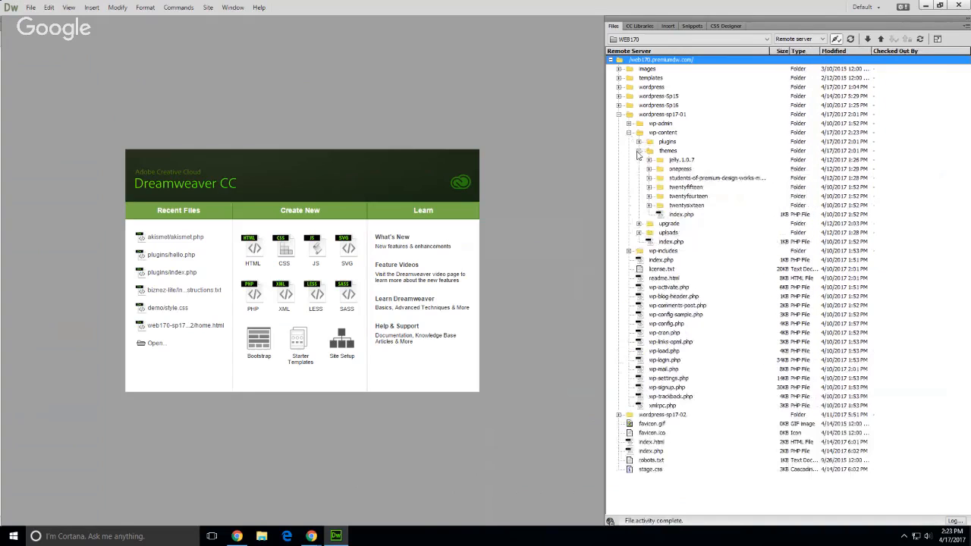
{"action": "left_click", "coordinate": [649, 206]}
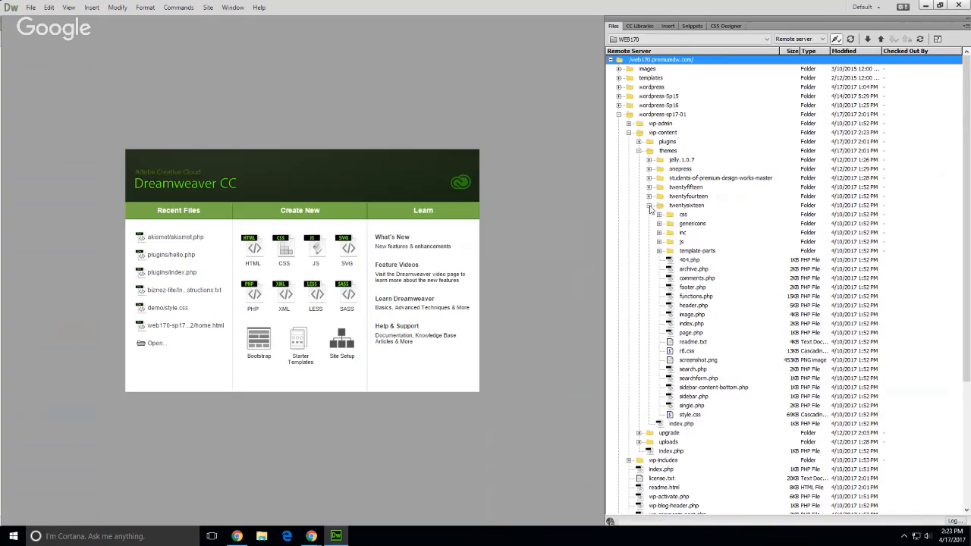
{"action": "left_click", "coordinate": [695, 296]}
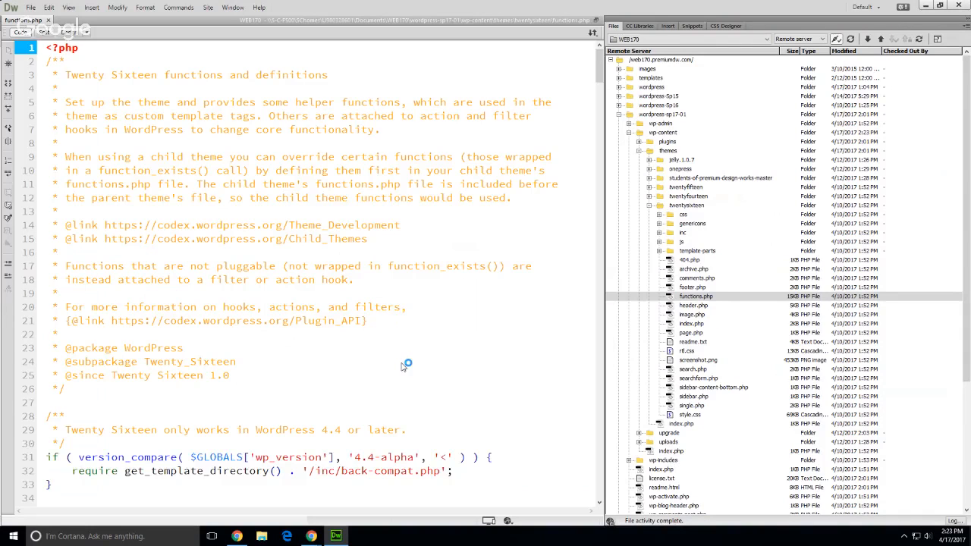
Scroll to and highlight the register_nav_menus block on lines 86–90
{"action": "scroll", "coordinate": [402, 363], "scroll_direction": "down", "scroll_amount": 10}
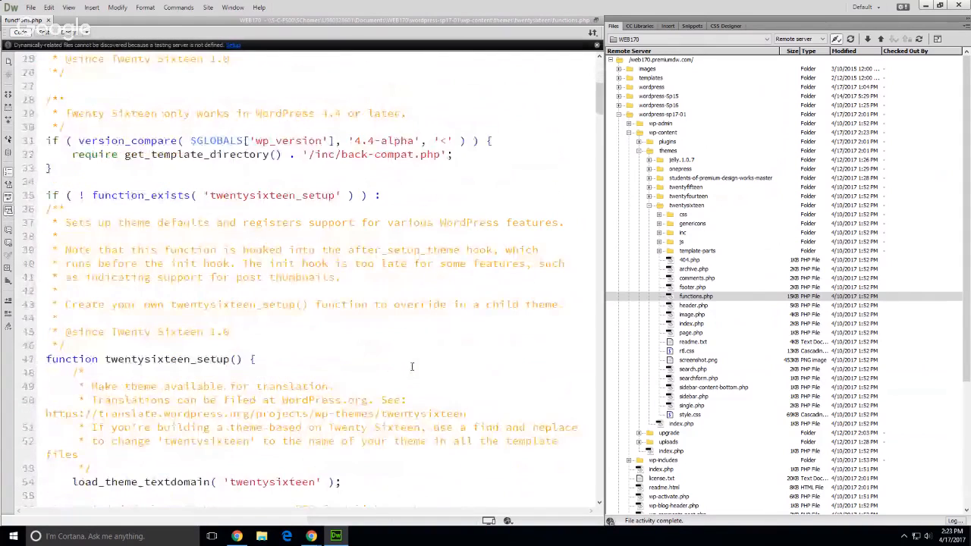
{"action": "scroll", "coordinate": [412, 367], "scroll_direction": "down", "scroll_amount": 6}
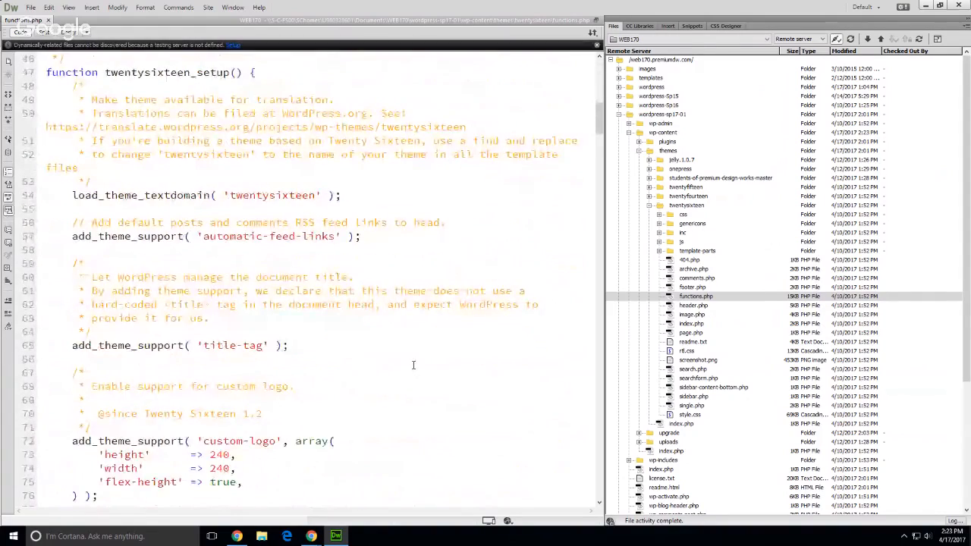
{"action": "scroll", "coordinate": [413, 365], "scroll_direction": "down", "scroll_amount": 6}
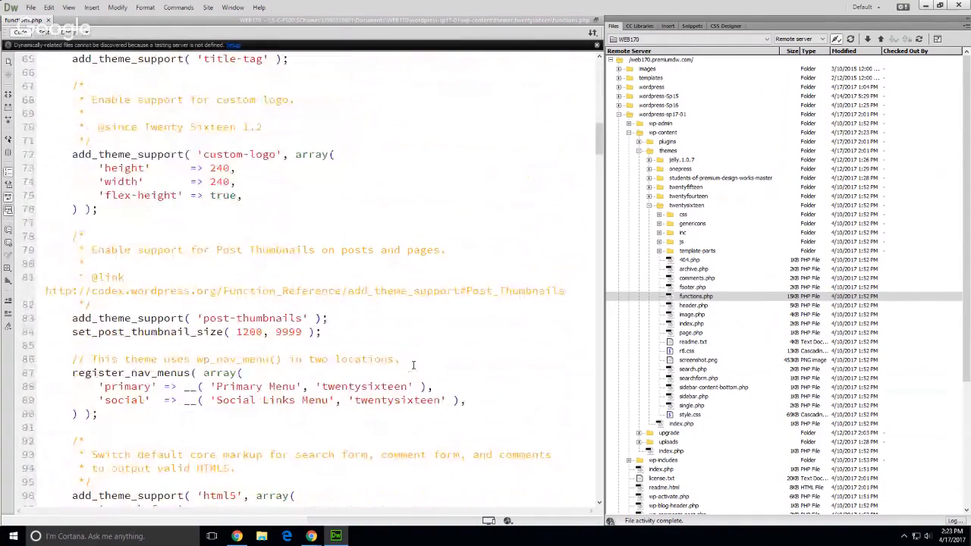
{"action": "left_click", "coordinate": [415, 386]}
{"action": "scroll", "coordinate": [415, 385], "scroll_direction": "down", "scroll_amount": 1}
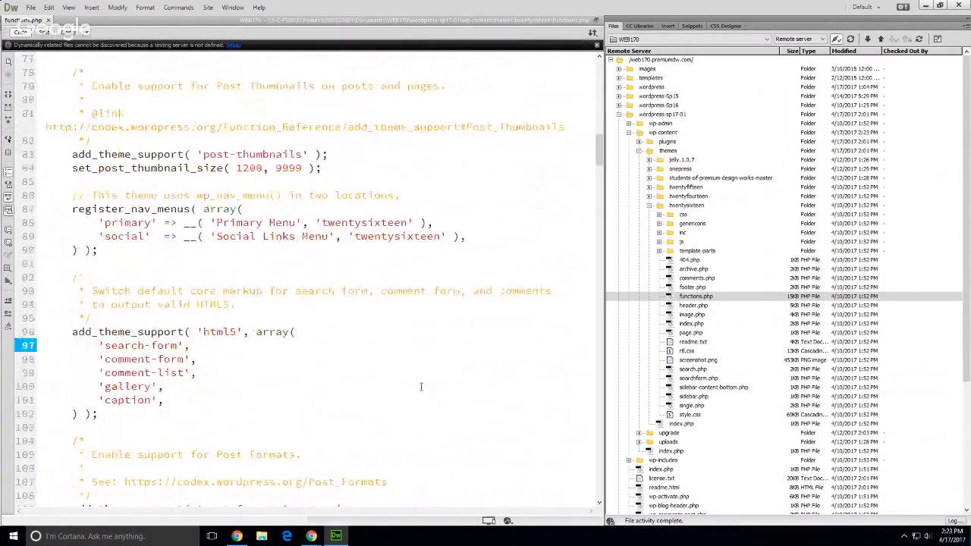
{"action": "left_click", "coordinate": [361, 251]}
{"action": "left_click_drag", "start_coordinate": [103, 251], "coordinate": [59, 200]}
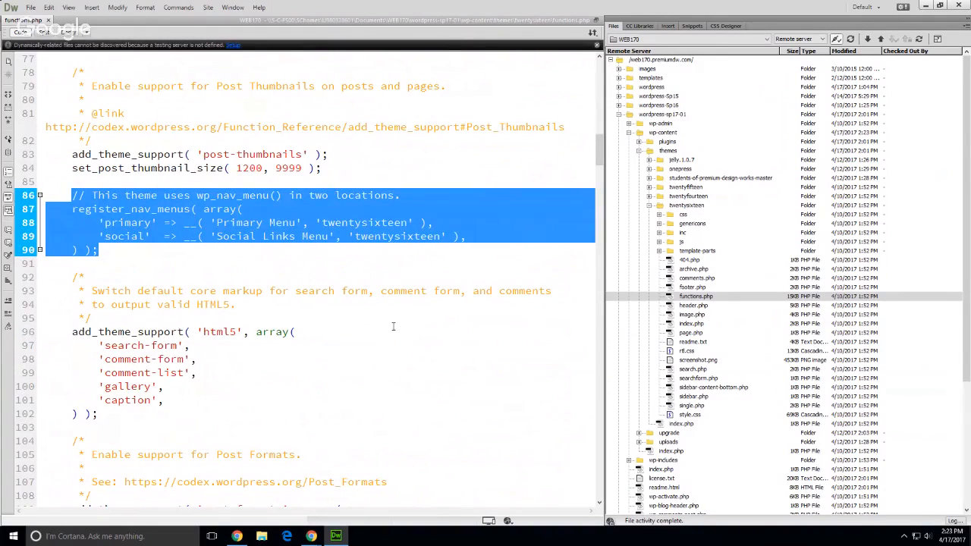
{"action": "left_click", "coordinate": [394, 344]}
{"action": "left_click_drag", "start_coordinate": [107, 258], "coordinate": [67, 196]}
{"action": "left_click", "coordinate": [357, 332]}
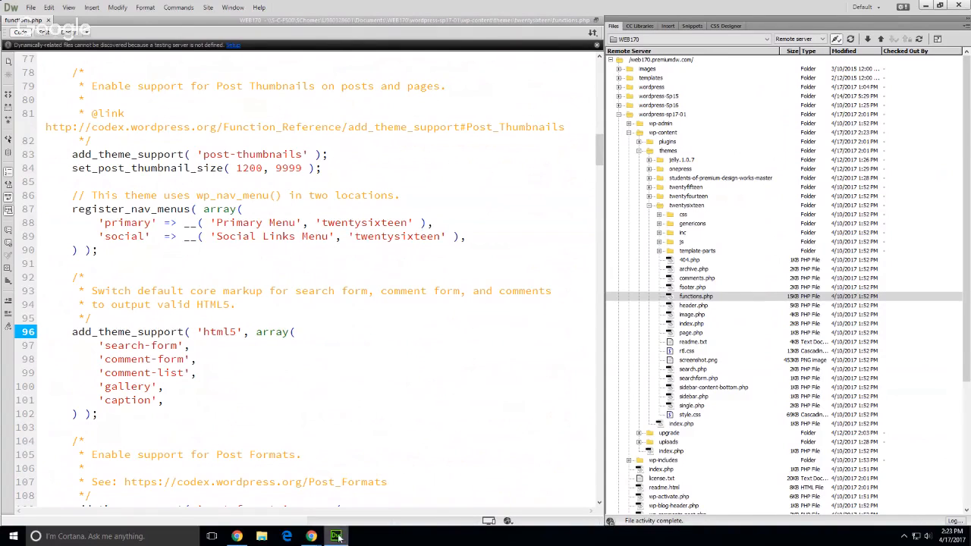
Create a new menu named Main from the demo site's Menus page
{"action": "mouse_move", "coordinate": [311, 535]}
{"action": "left_click", "coordinate": [291, 522]}
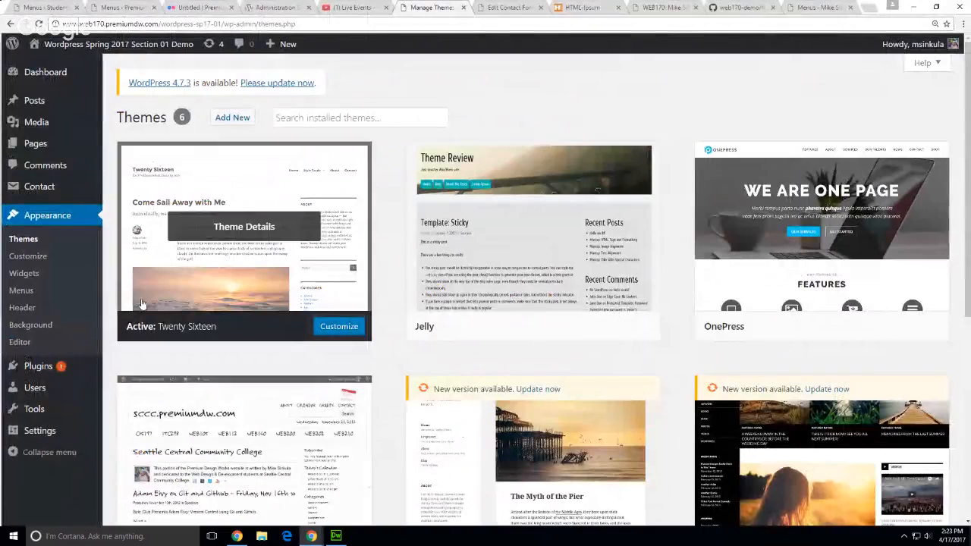
{"action": "left_click", "coordinate": [34, 287]}
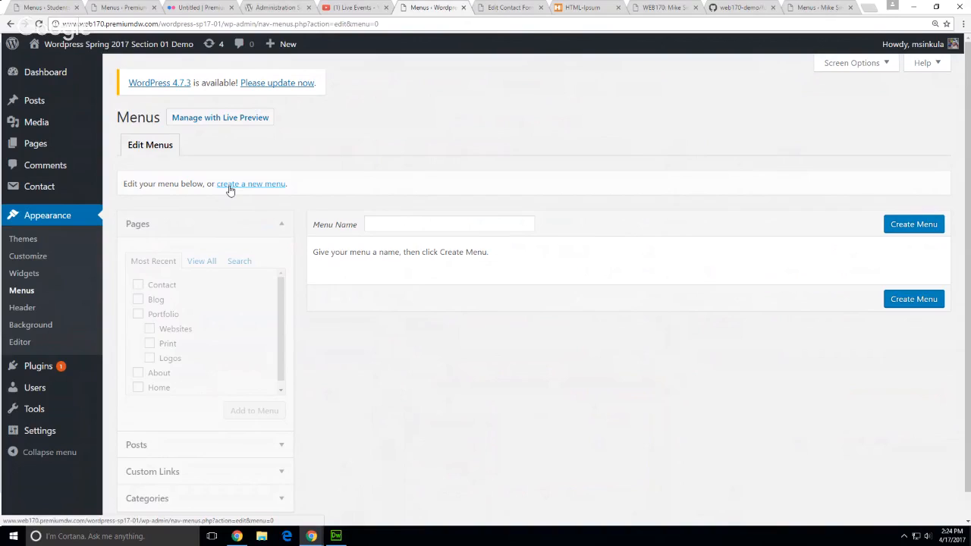
{"action": "left_click", "coordinate": [230, 187]}
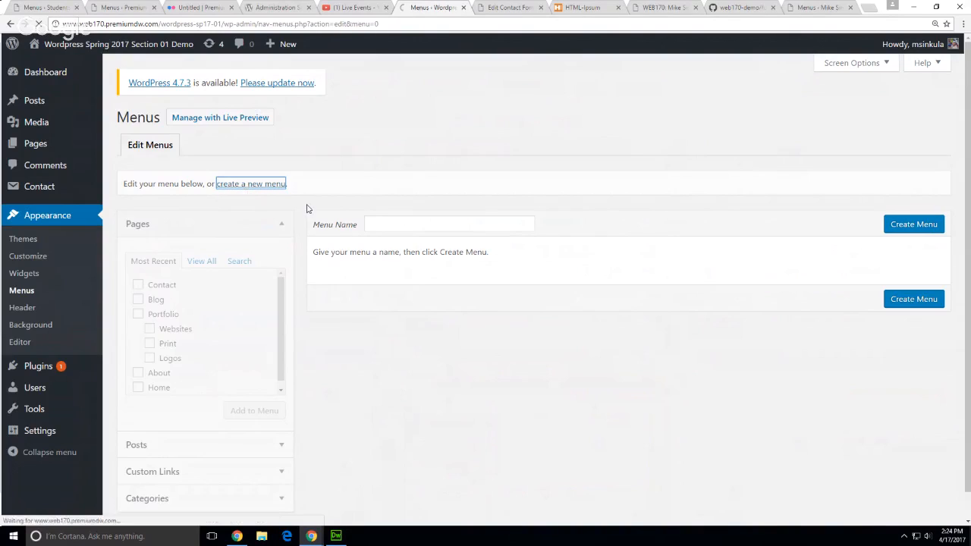
{"action": "left_click", "coordinate": [416, 227]}
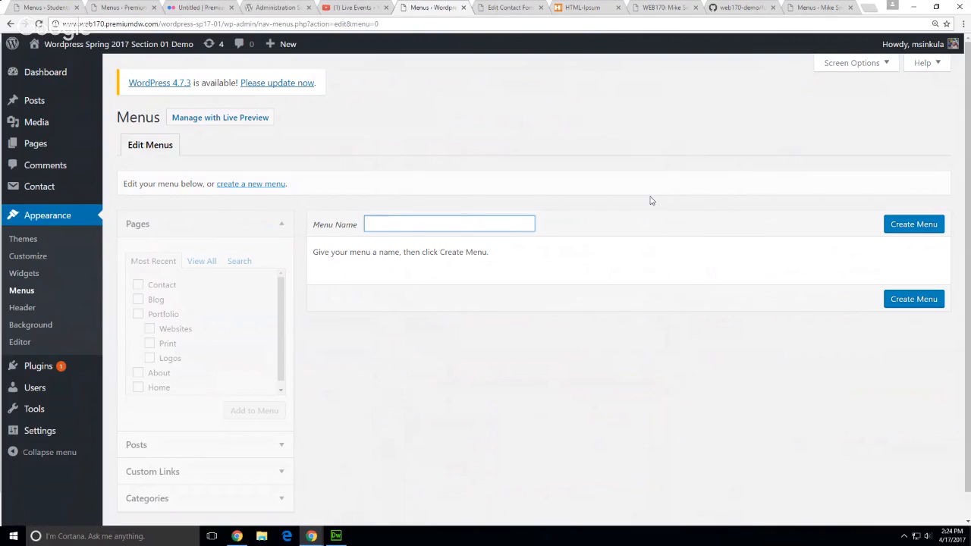
{"action": "type", "text": "Main"}
{"action": "left_click", "coordinate": [934, 228]}
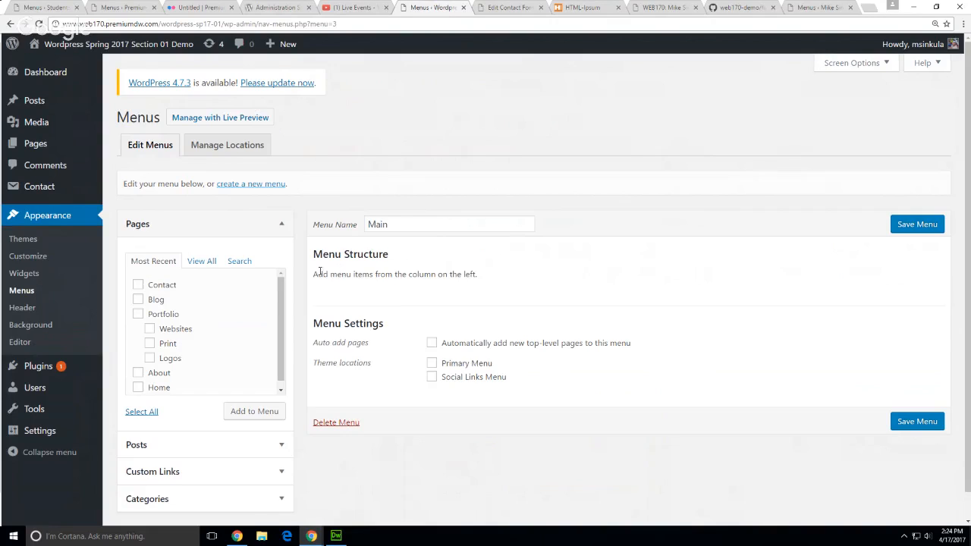
Highlight the hint about adding menu items, then return to GitHub's functions.php
{"action": "left_click_drag", "start_coordinate": [321, 274], "coordinate": [568, 282]}
{"action": "left_click", "coordinate": [704, 260]}
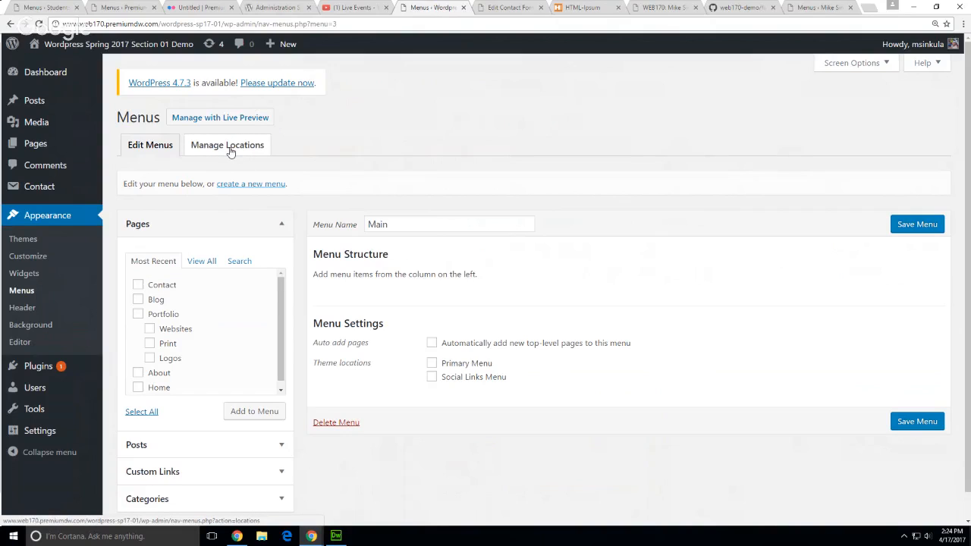
{"action": "left_click", "coordinate": [732, 8]}
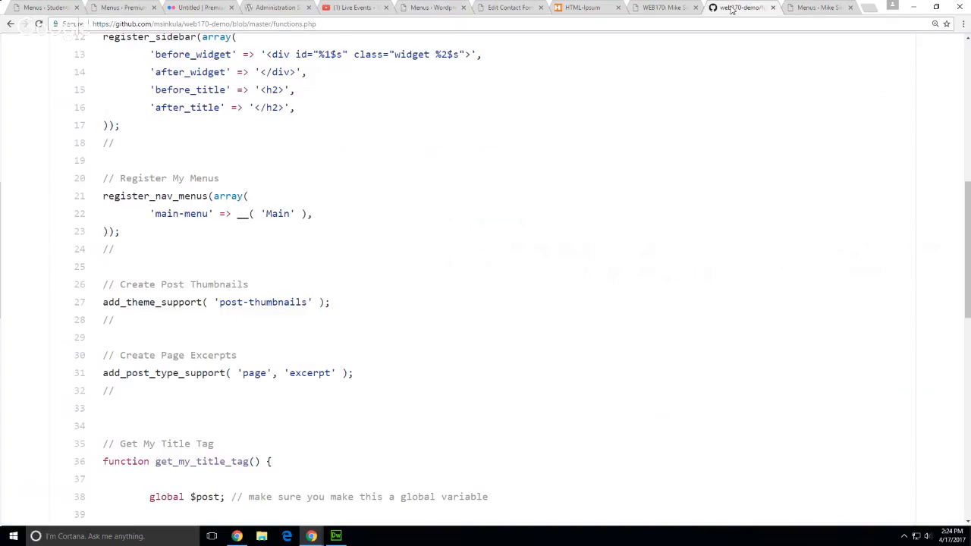
{"action": "left_click", "coordinate": [336, 536]}
{"action": "left_click", "coordinate": [432, 412]}
{"action": "left_click", "coordinate": [288, 396]}
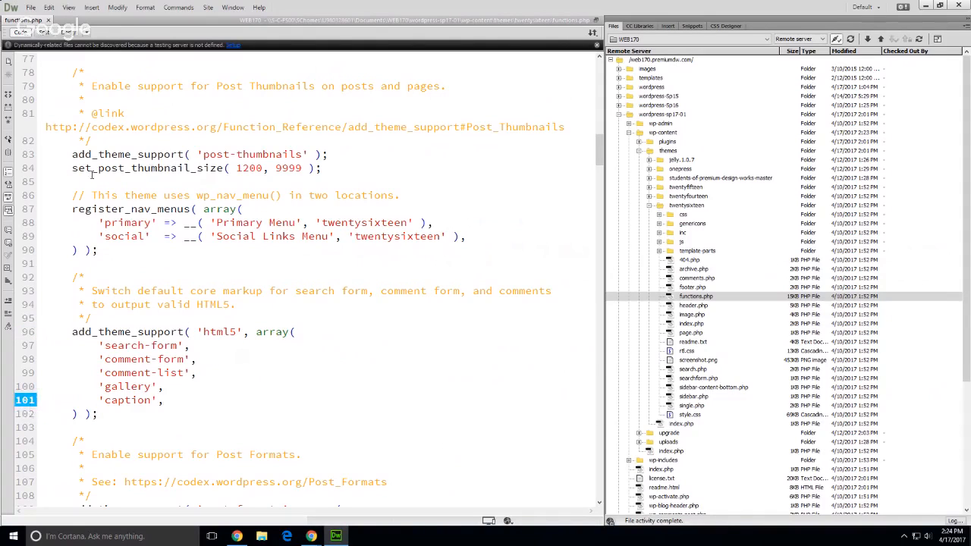
{"action": "double_click", "coordinate": [128, 222]}
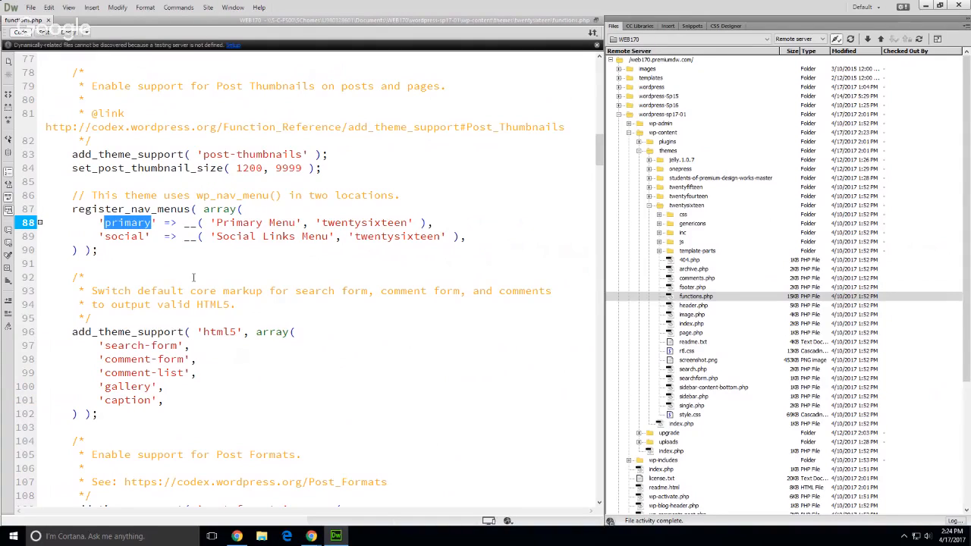
{"action": "double_click", "coordinate": [125, 236]}
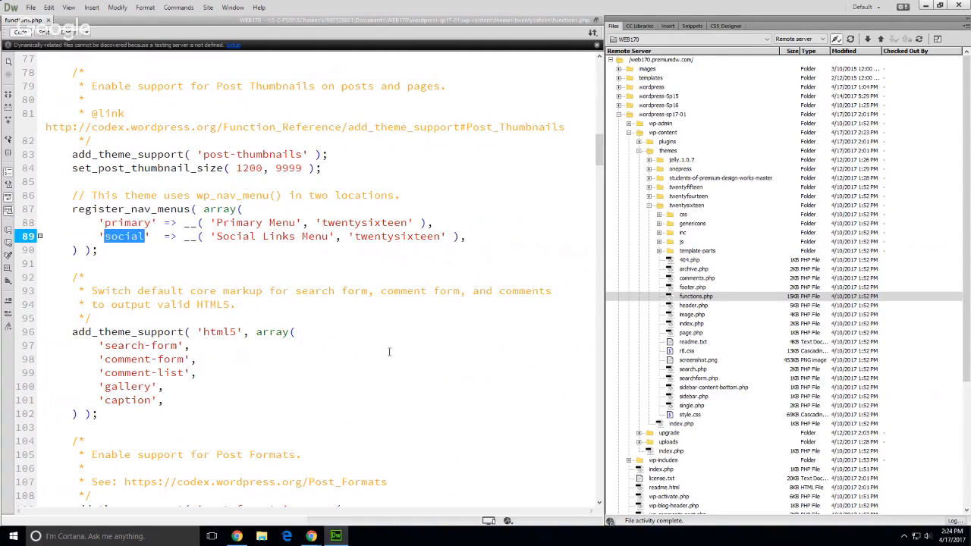
{"action": "left_click", "coordinate": [484, 414]}
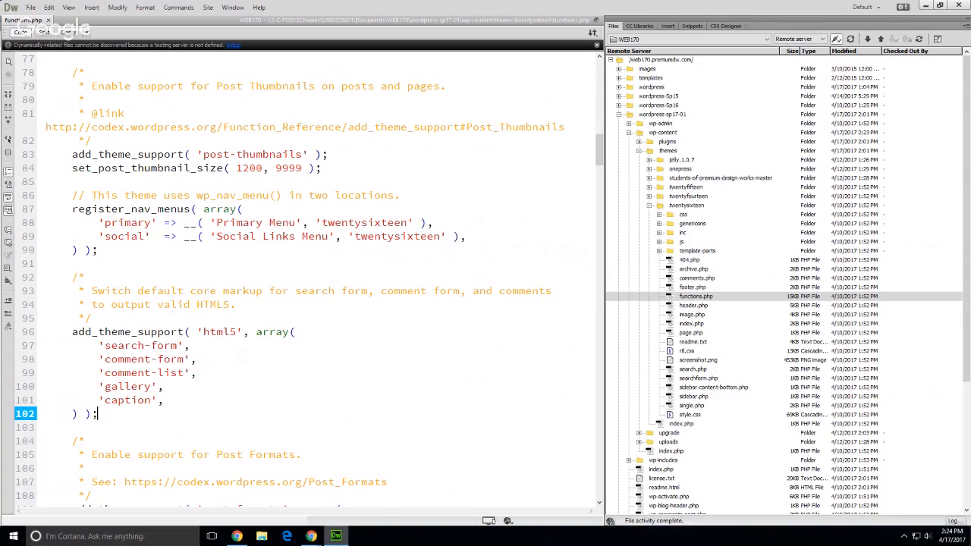
{"action": "left_click", "coordinate": [336, 537]}
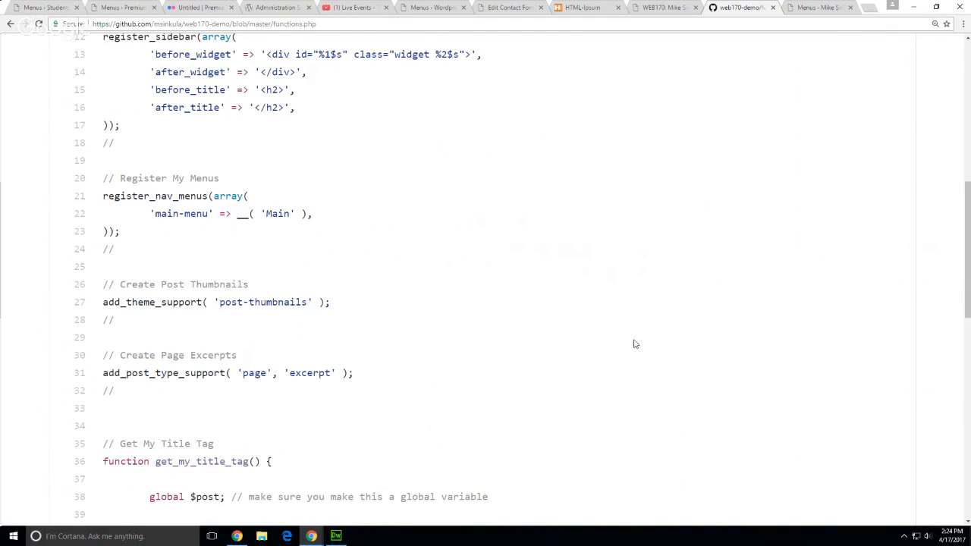
{"action": "double_click", "coordinate": [267, 213]}
{"action": "left_click", "coordinate": [636, 407]}
Open Manage Locations in the demo site's menu editor
{"action": "left_click", "coordinate": [106, 7]}
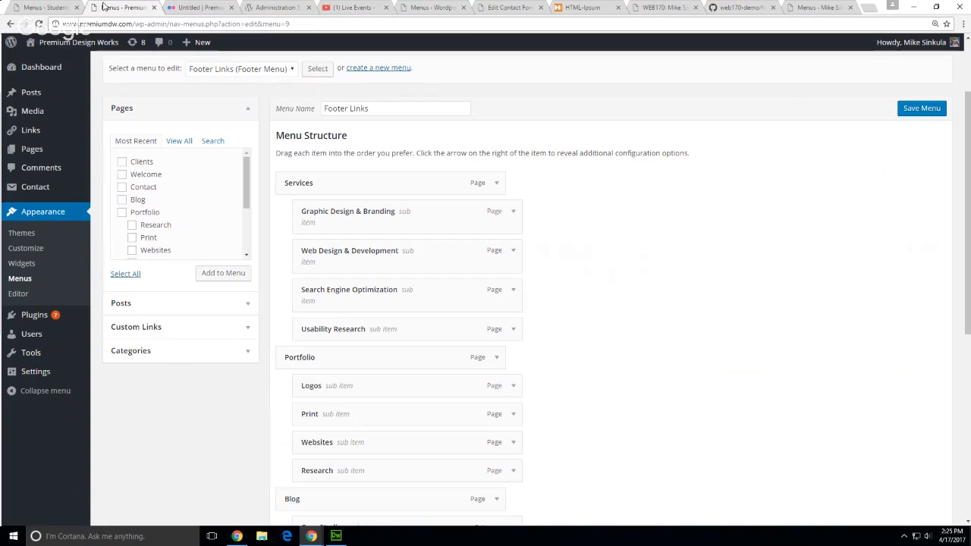
{"action": "left_click", "coordinate": [419, 8]}
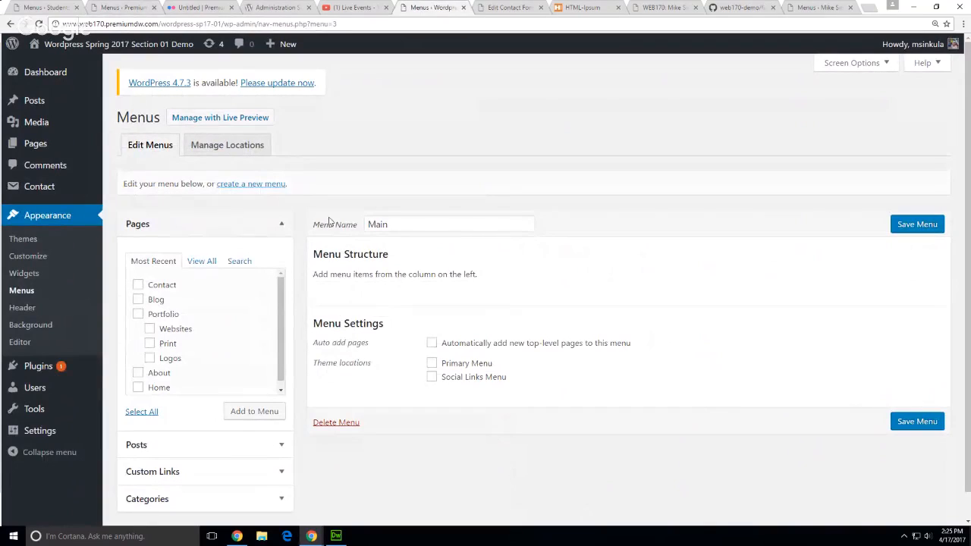
{"action": "left_click", "coordinate": [227, 145]}
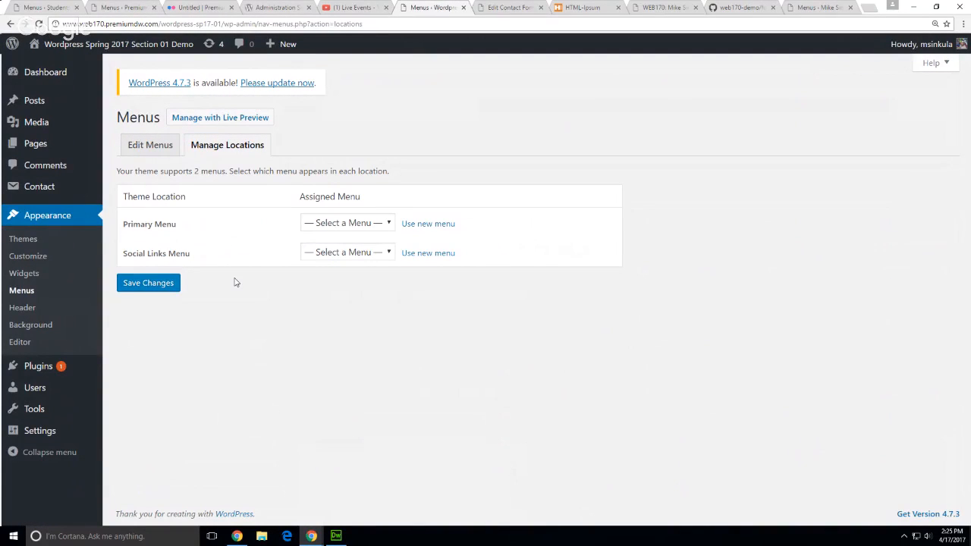
{"action": "left_click_drag", "start_coordinate": [124, 225], "coordinate": [161, 226]}
{"action": "triple_click", "coordinate": [147, 255]}
{"action": "left_click", "coordinate": [335, 403]}
Choose Main for the Primary Menu location and save the changes
{"action": "left_click", "coordinate": [381, 221]}
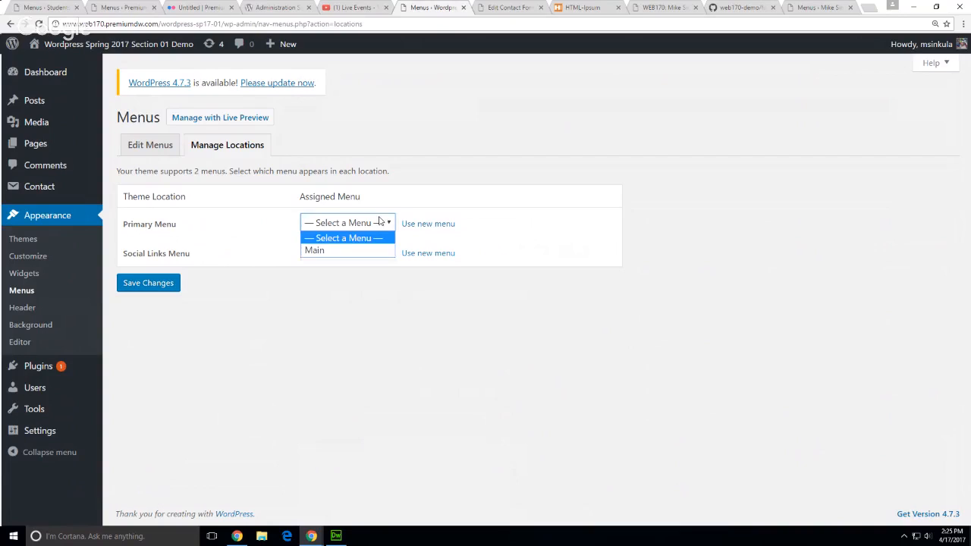
{"action": "left_click", "coordinate": [316, 251]}
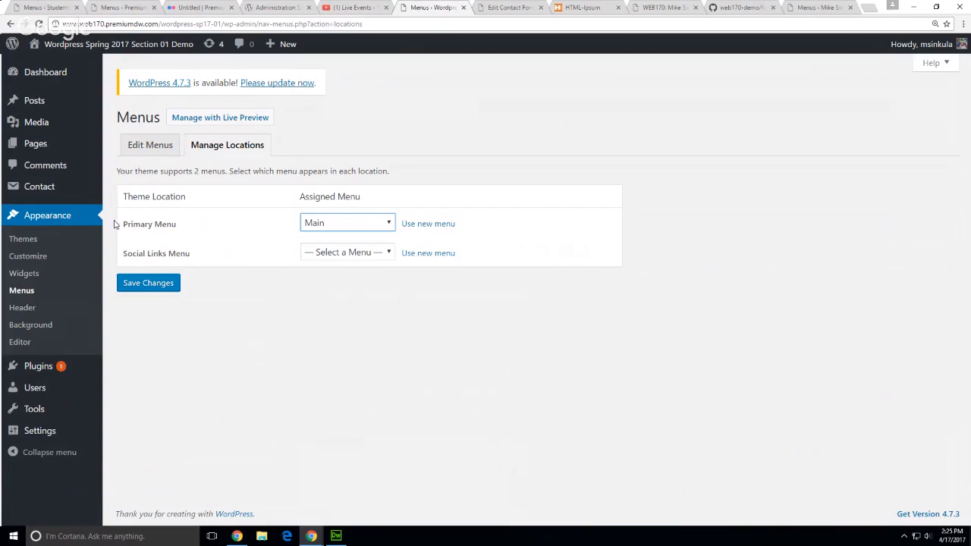
{"action": "left_click", "coordinate": [271, 372]}
{"action": "left_click", "coordinate": [137, 287]}
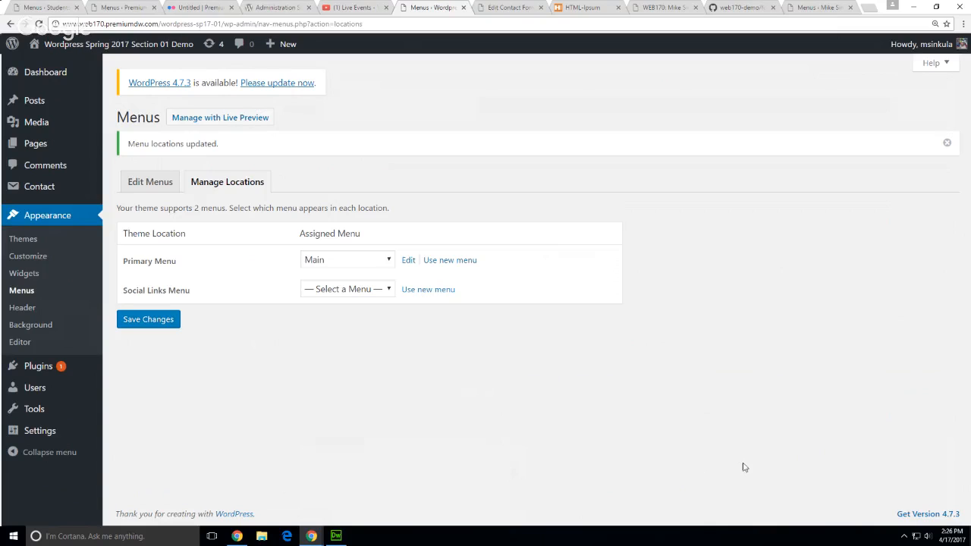
Add Contact, Blog, Portfolio, Websites, Print, Logos and About pages to Main and save it
{"action": "left_click", "coordinate": [151, 184]}
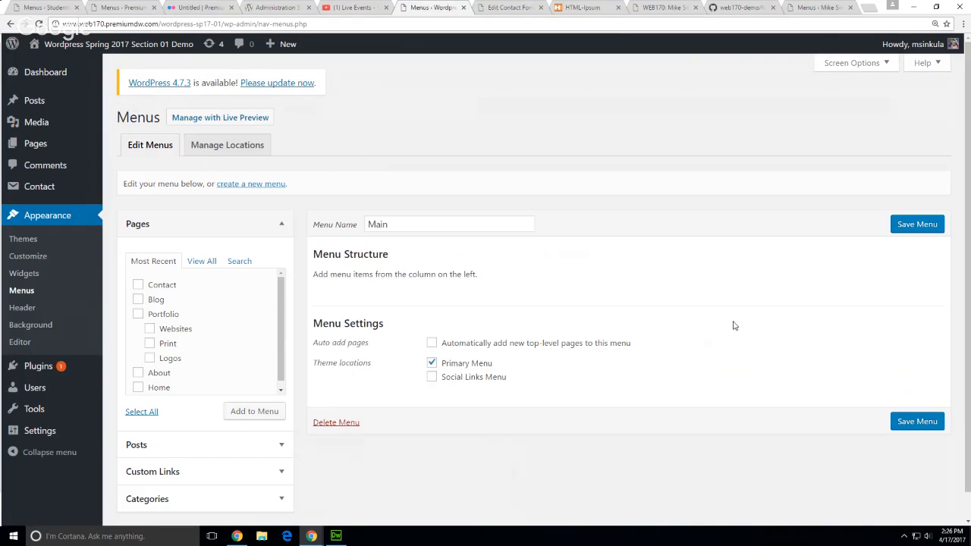
{"action": "scroll", "coordinate": [734, 326], "scroll_direction": "down", "scroll_amount": 1}
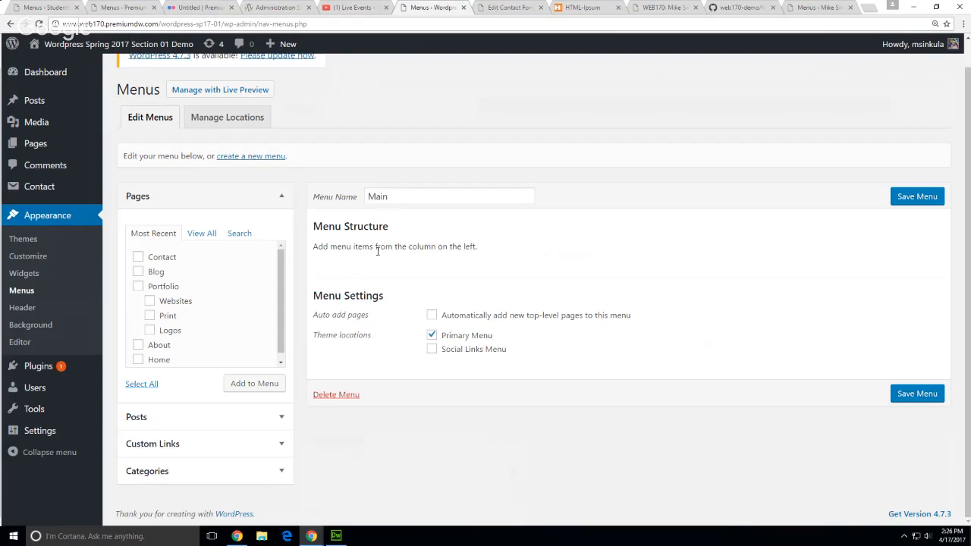
{"action": "left_click", "coordinate": [137, 258]}
{"action": "left_click", "coordinate": [138, 272]}
{"action": "left_click", "coordinate": [138, 286]}
{"action": "left_click", "coordinate": [149, 301]}
{"action": "left_click", "coordinate": [149, 318]}
{"action": "left_click", "coordinate": [149, 331]}
{"action": "left_click", "coordinate": [138, 345]}
{"action": "left_click", "coordinate": [230, 383]}
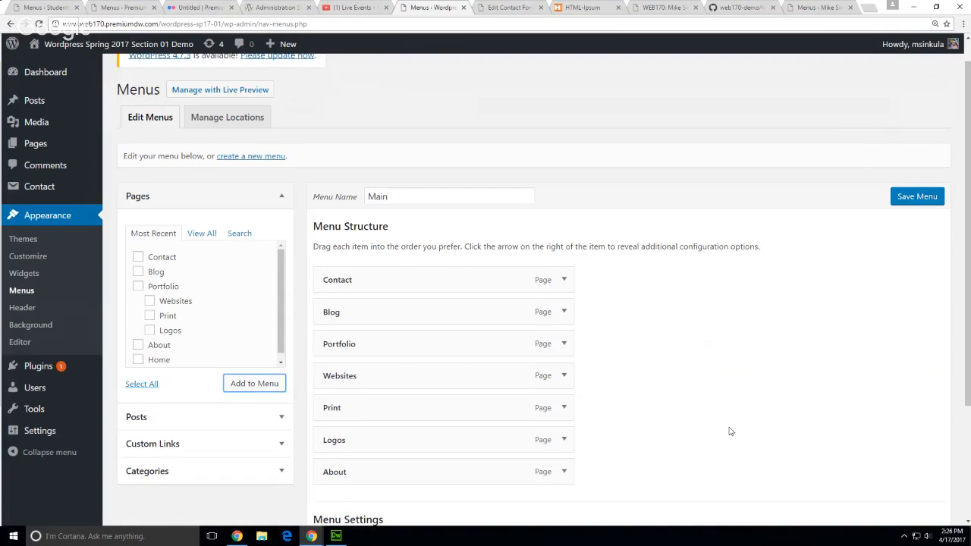
{"action": "scroll", "coordinate": [731, 431], "scroll_direction": "down", "scroll_amount": 3}
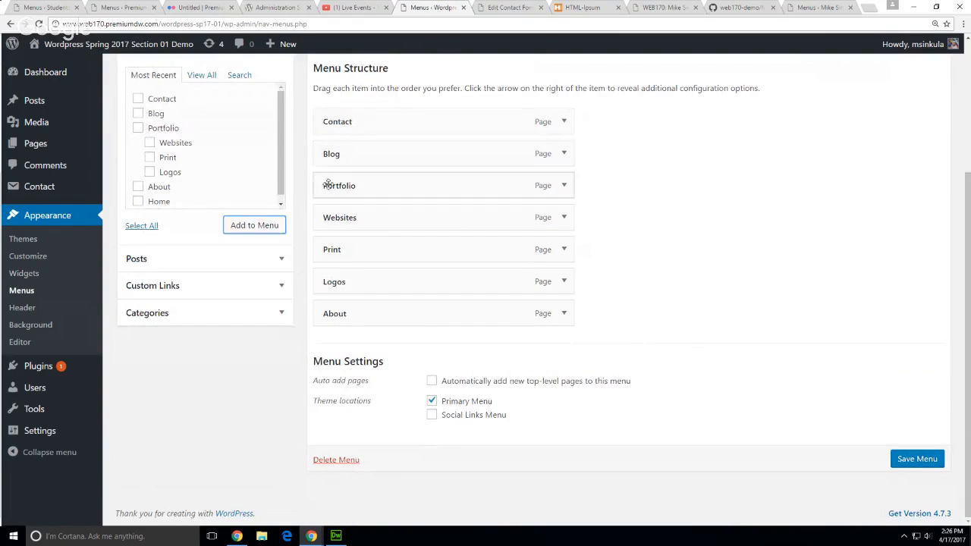
{"action": "left_click", "coordinate": [918, 460]}
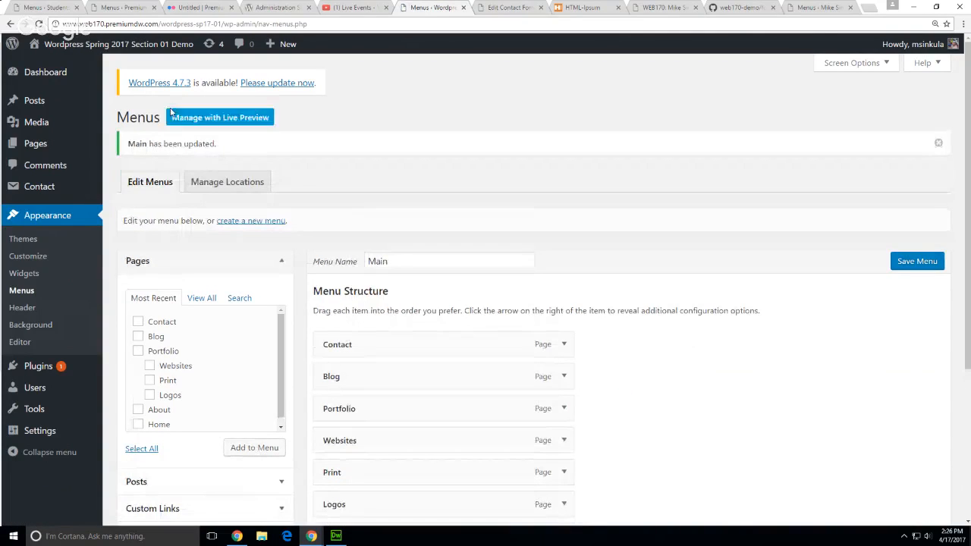
Open the live demo site in a new tab and scroll its front page to view the header menu
{"action": "middle_click", "coordinate": [54, 65]}
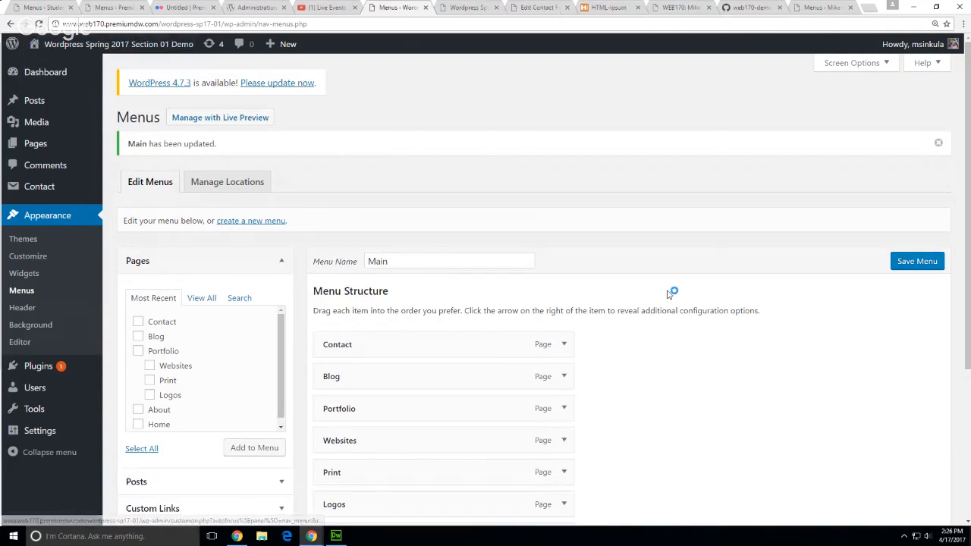
{"action": "left_click", "coordinate": [474, 9]}
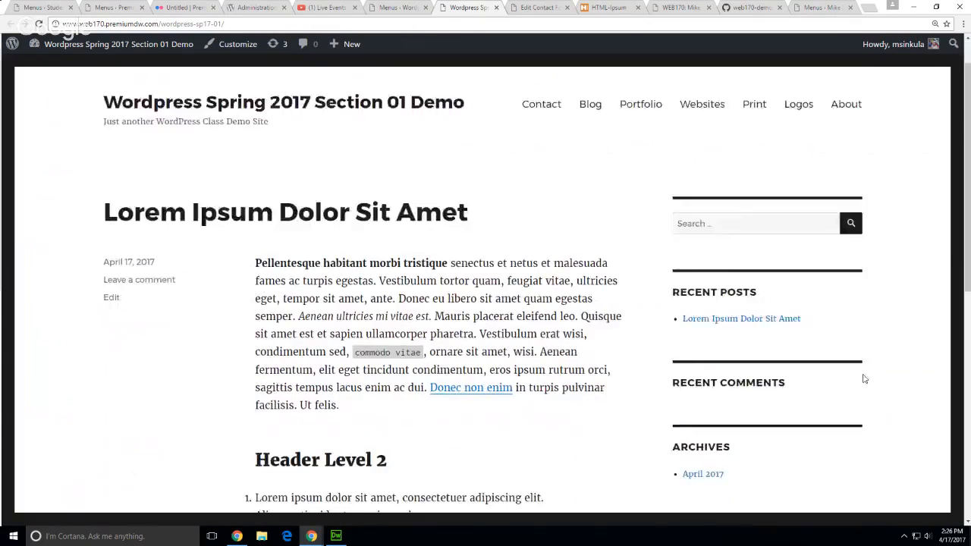
{"action": "scroll", "coordinate": [863, 378], "scroll_direction": "down", "scroll_amount": 5}
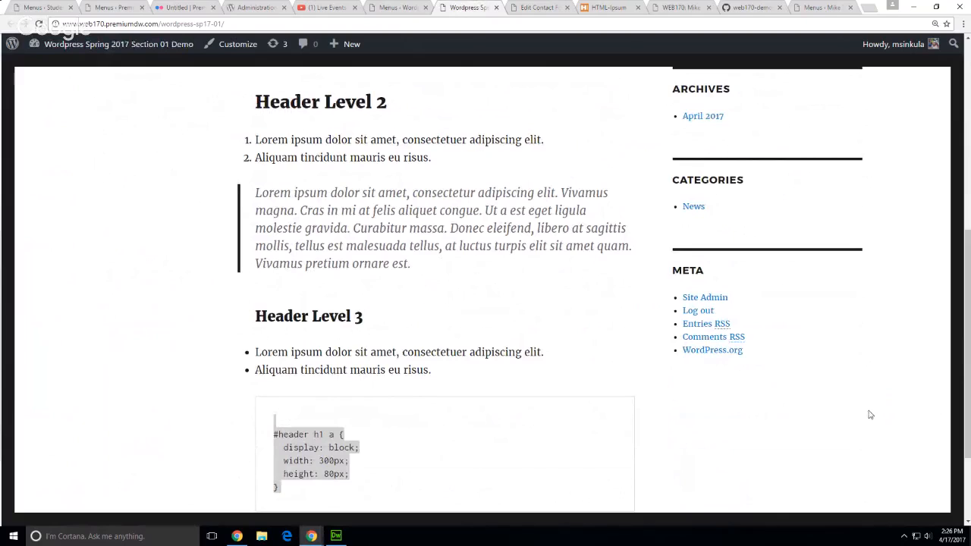
{"action": "scroll", "coordinate": [871, 415], "scroll_direction": "up", "scroll_amount": 6}
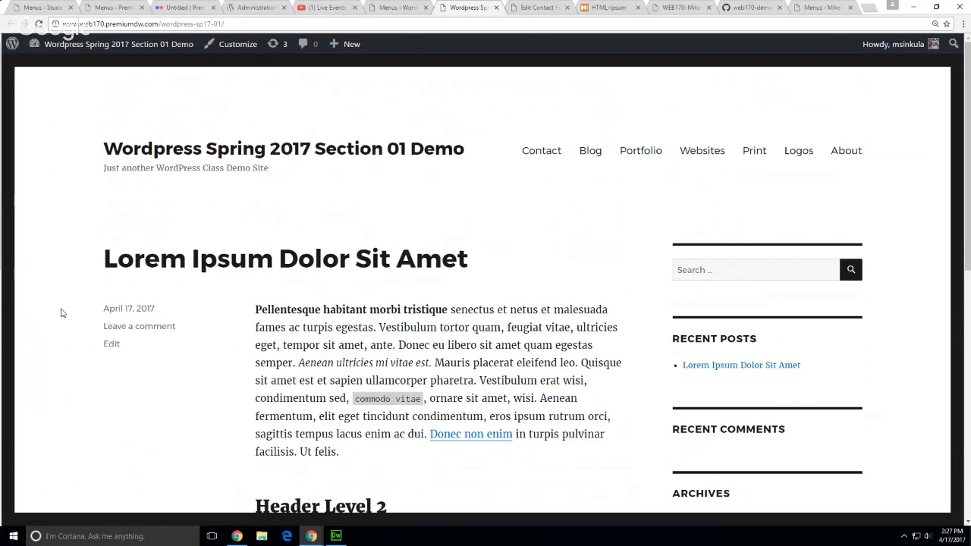
Reorder the Main menu's top-level items to About, Portfolio, Blog, Contact
{"action": "left_click", "coordinate": [396, 8]}
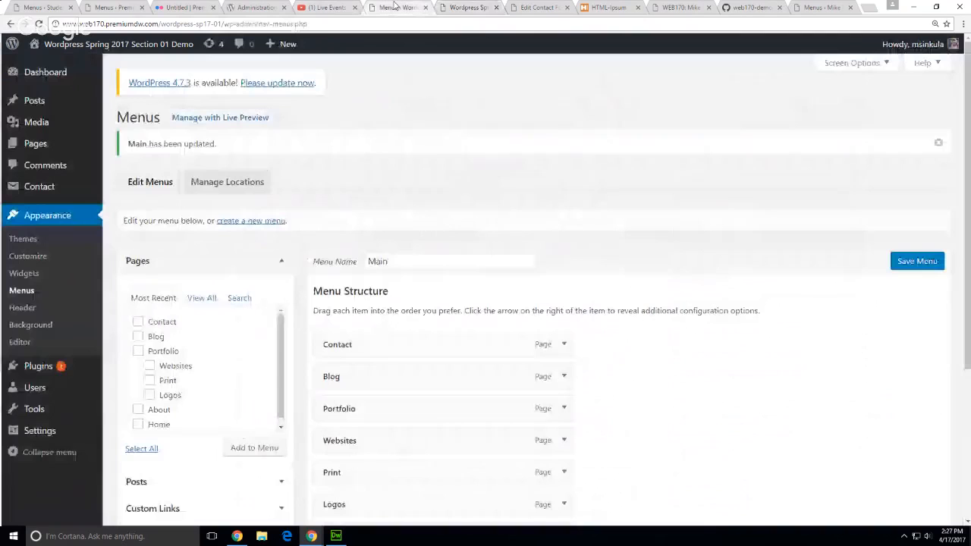
{"action": "scroll", "coordinate": [598, 348], "scroll_direction": "down", "scroll_amount": 1}
{"action": "scroll", "coordinate": [598, 347], "scroll_direction": "down", "scroll_amount": 2}
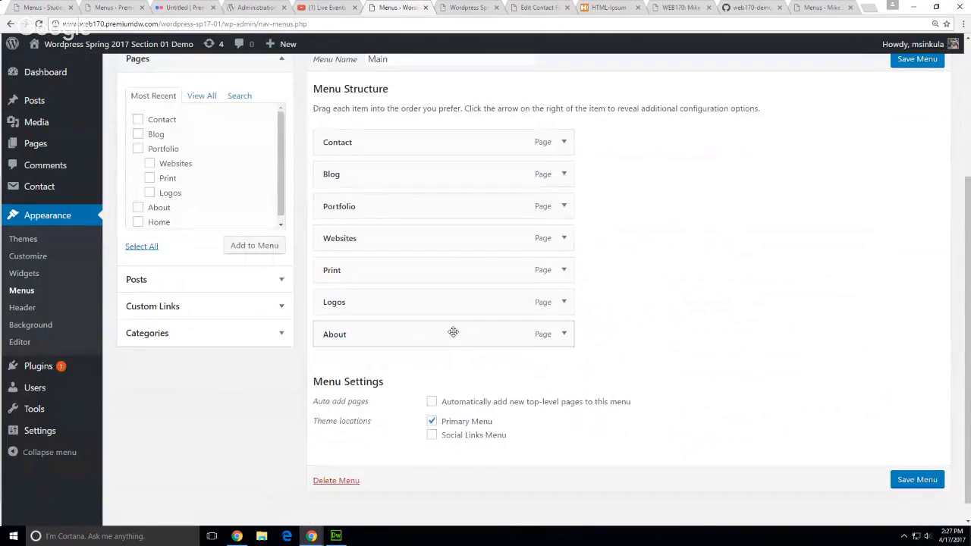
{"action": "left_click_drag", "start_coordinate": [453, 332], "coordinate": [454, 144]}
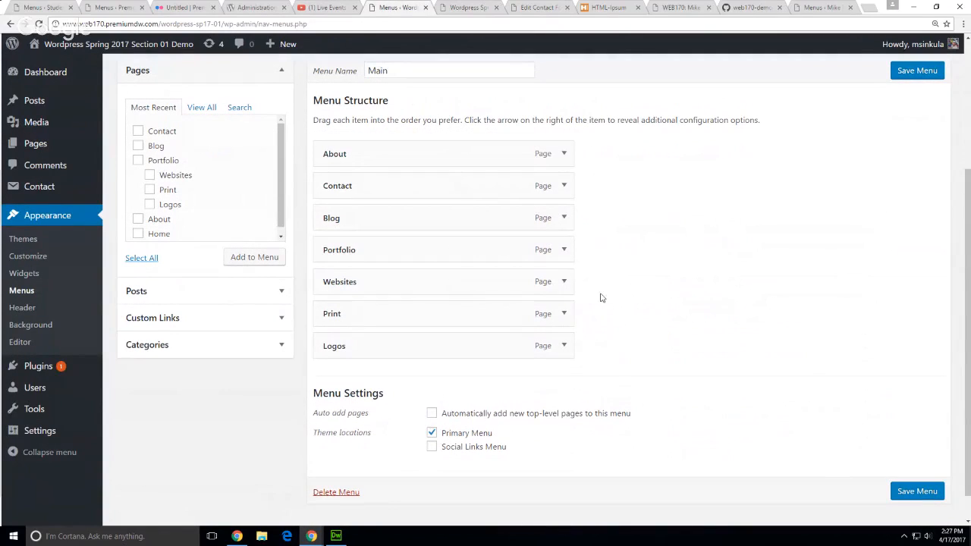
{"action": "left_click_drag", "start_coordinate": [418, 195], "coordinate": [423, 345]}
{"action": "left_click_drag", "start_coordinate": [379, 193], "coordinate": [384, 314]}
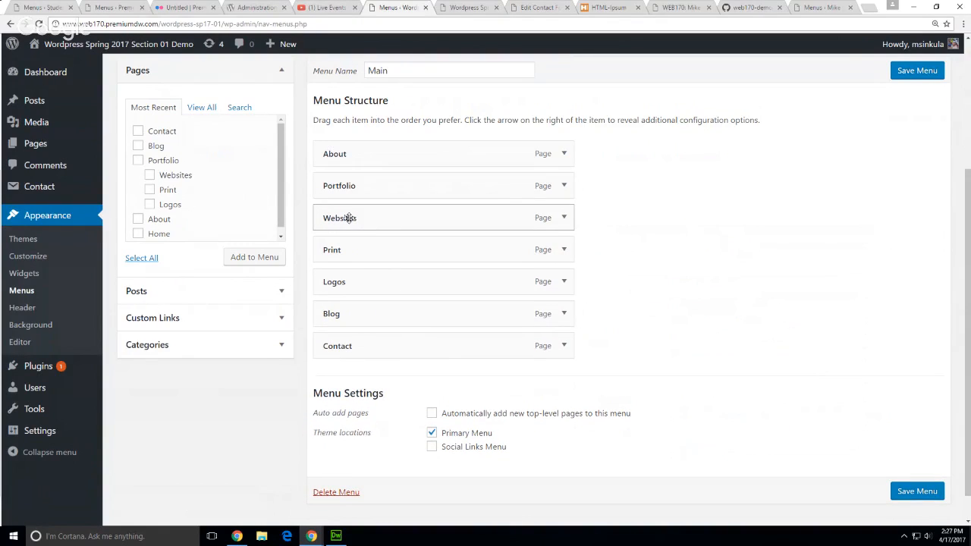
Nest Logos, Print and Websites under Portfolio as sub-items
{"action": "left_click_drag", "start_coordinate": [349, 218], "coordinate": [395, 217]}
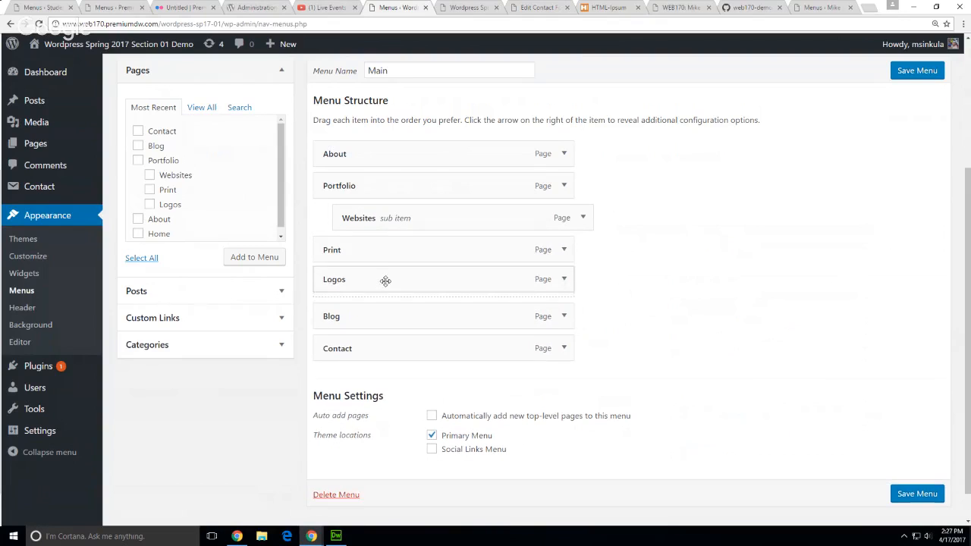
{"action": "left_click_drag", "start_coordinate": [386, 282], "coordinate": [407, 223]}
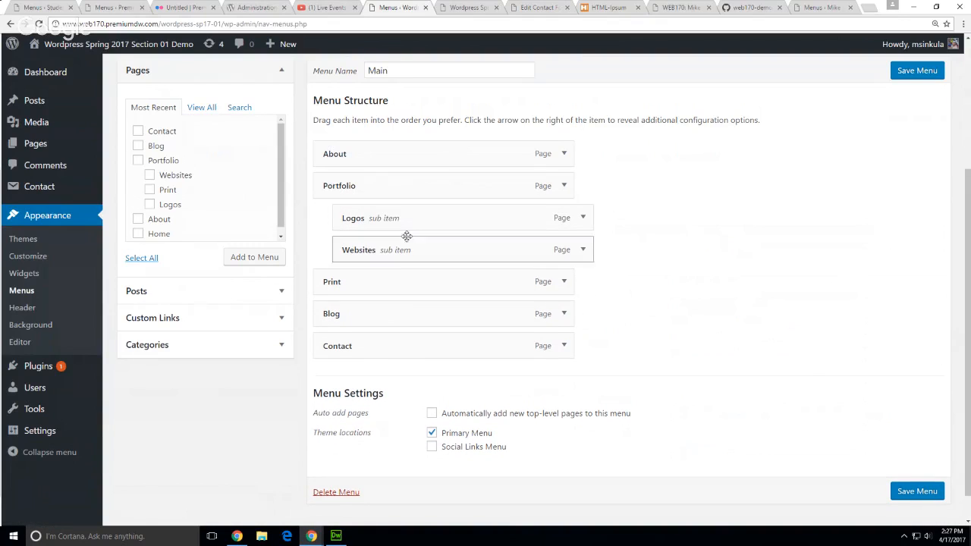
{"action": "left_click_drag", "start_coordinate": [391, 285], "coordinate": [412, 250]}
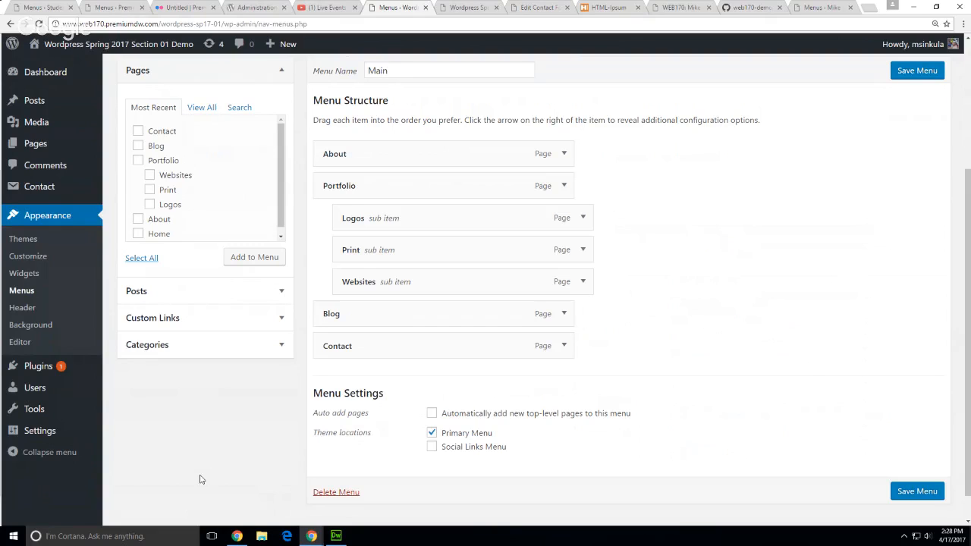
Save the Main menu and check the Portfolio dropdown on the live site header
{"action": "left_click", "coordinate": [904, 73]}
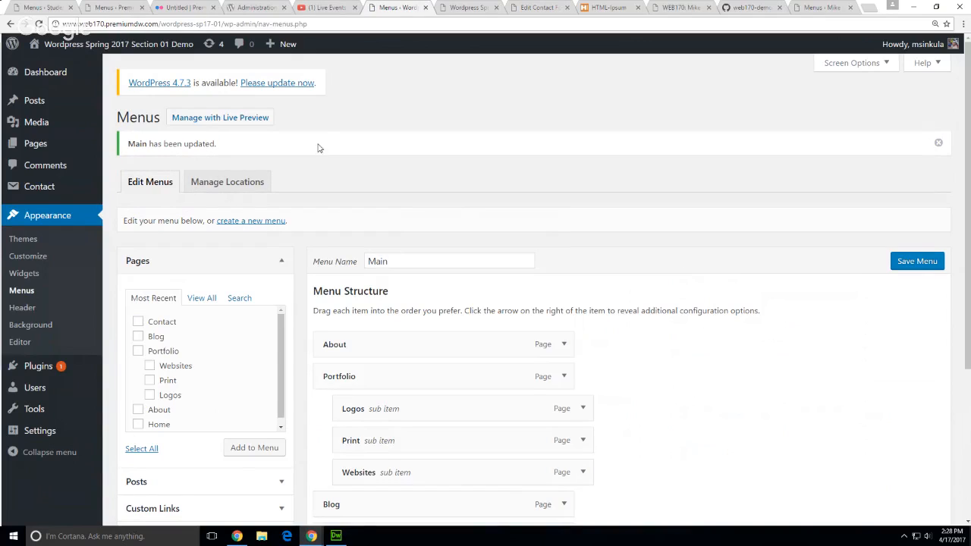
{"action": "left_click", "coordinate": [58, 67]}
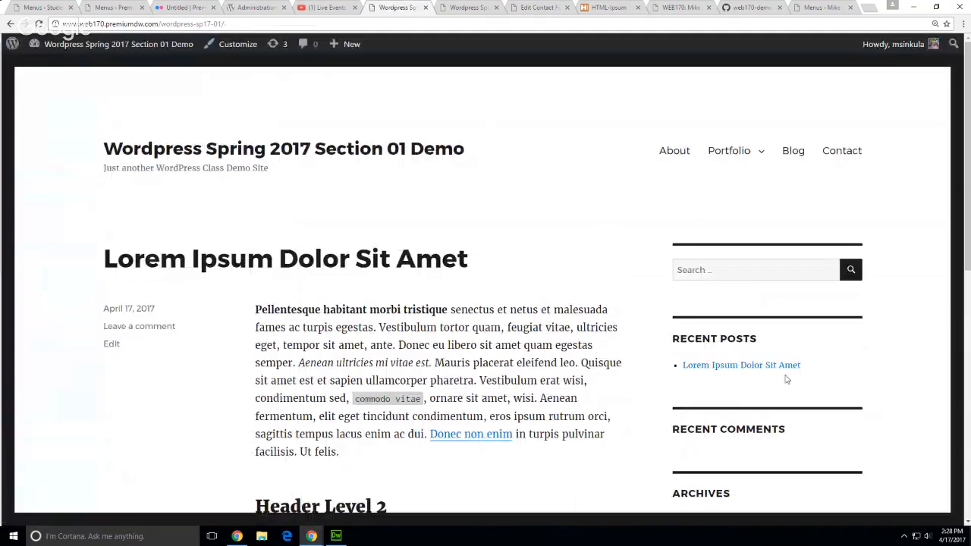
{"action": "mouse_move", "coordinate": [758, 162]}
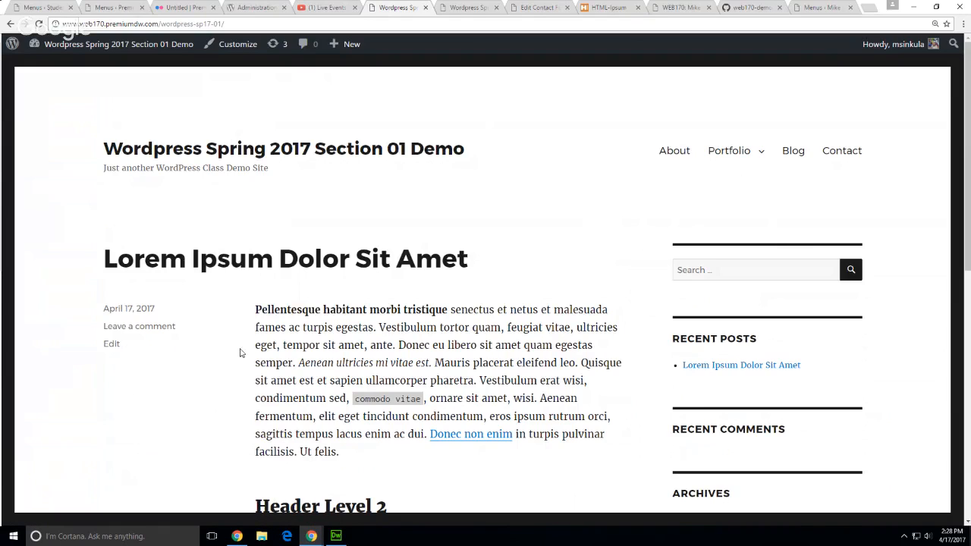
Start a new page titled 'Research'
{"action": "mouse_move", "coordinate": [334, 50]}
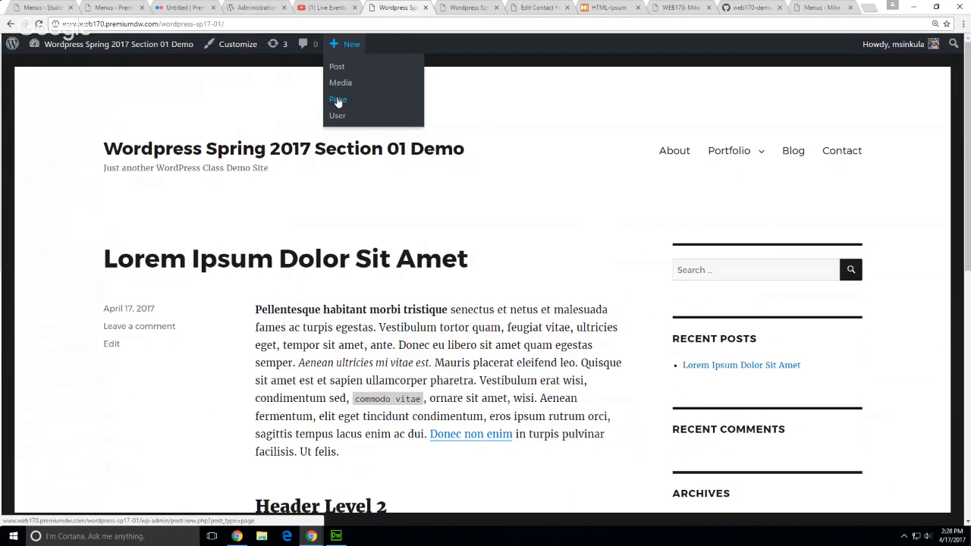
{"action": "left_click", "coordinate": [337, 99]}
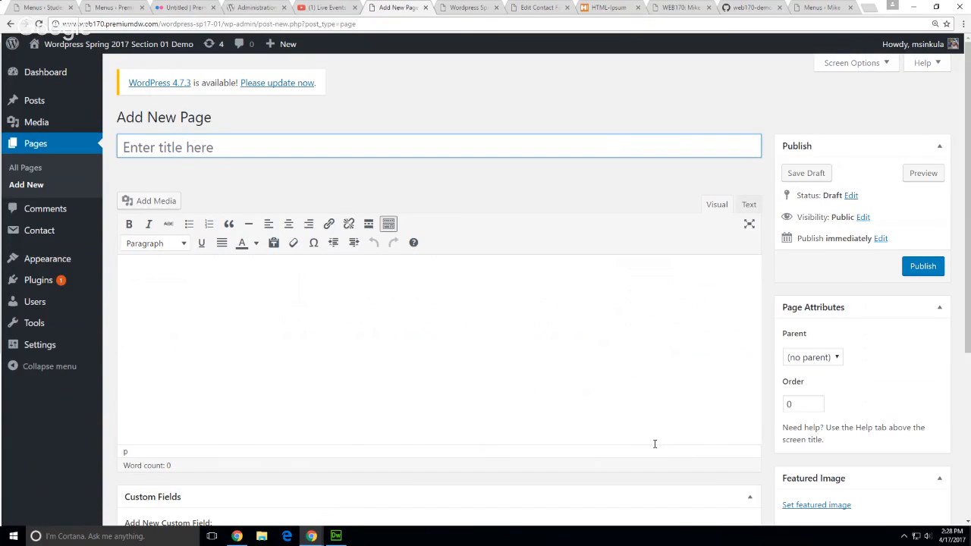
{"action": "type", "text": "Research"}
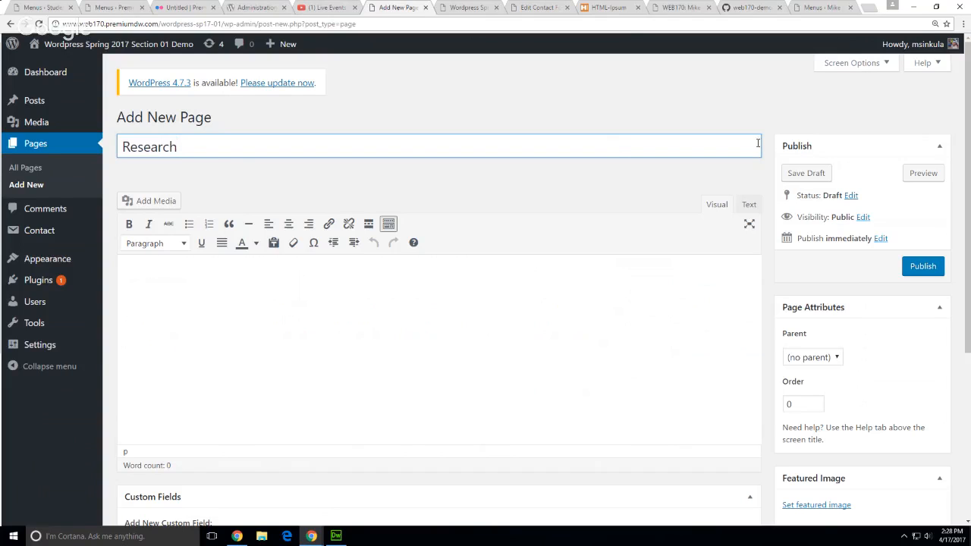
Paste the HTML Ipsum sample code as the body and delete its top heading line
{"action": "left_click", "coordinate": [614, 9]}
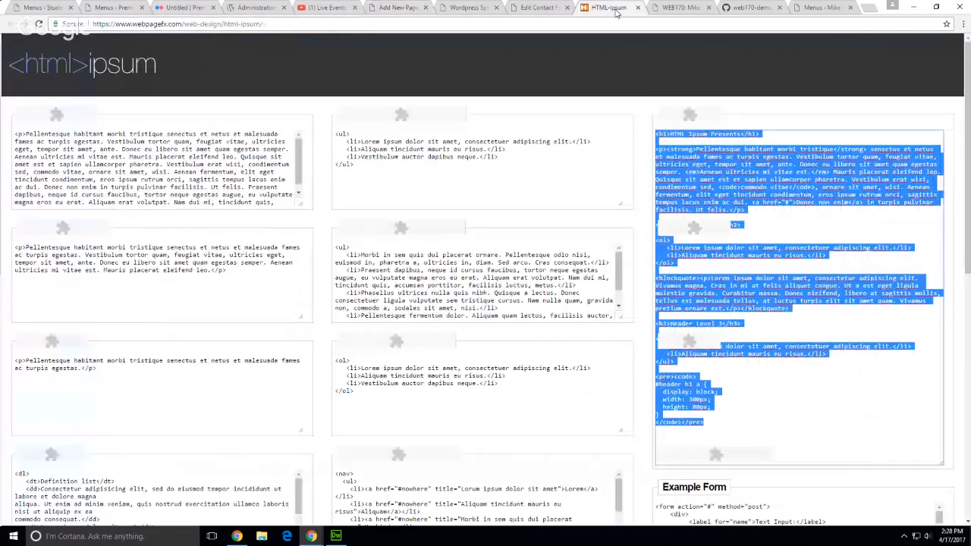
{"action": "left_click", "coordinate": [805, 406]}
{"action": "left_click_drag", "start_coordinate": [796, 425], "coordinate": [636, 89]}
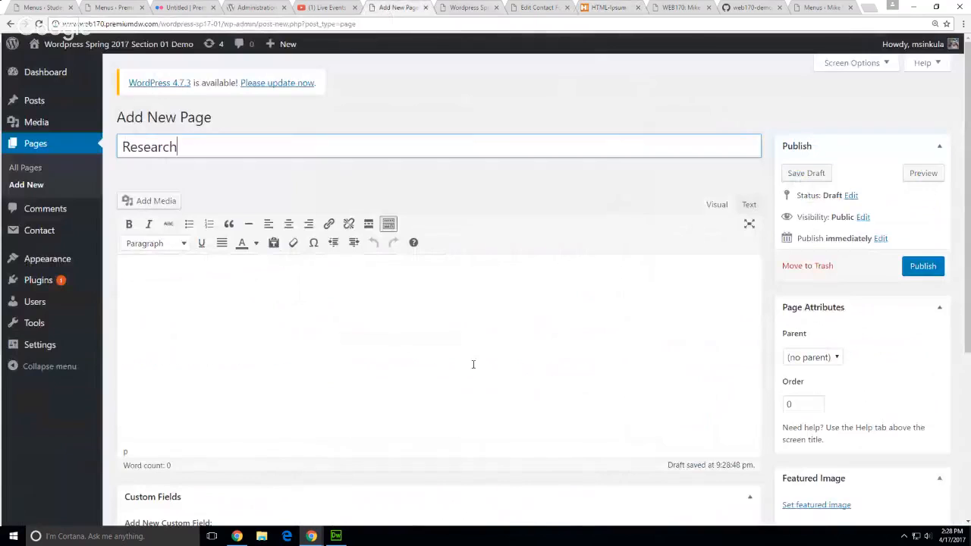
{"action": "left_click", "coordinate": [396, 7]}
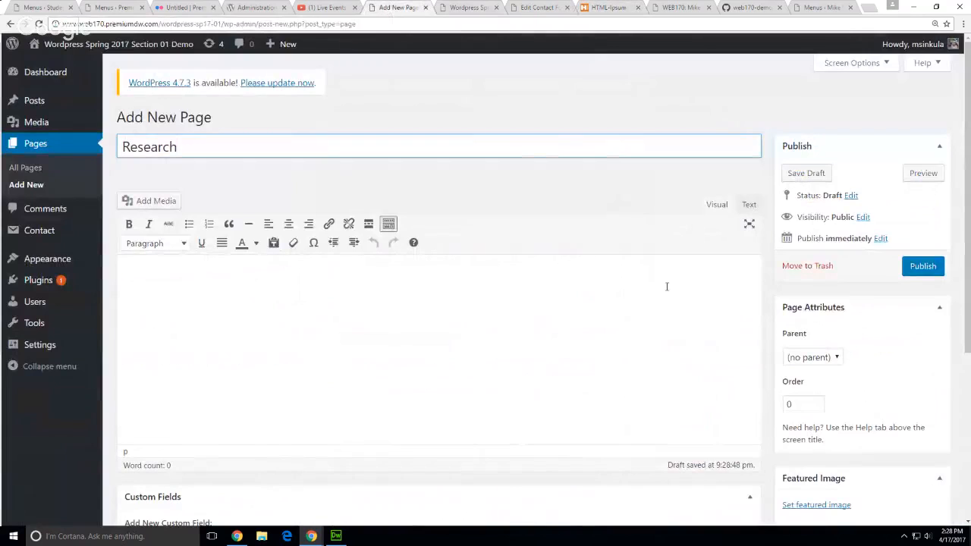
{"action": "left_click", "coordinate": [749, 204]}
{"action": "key", "text": "ctrl+v"}
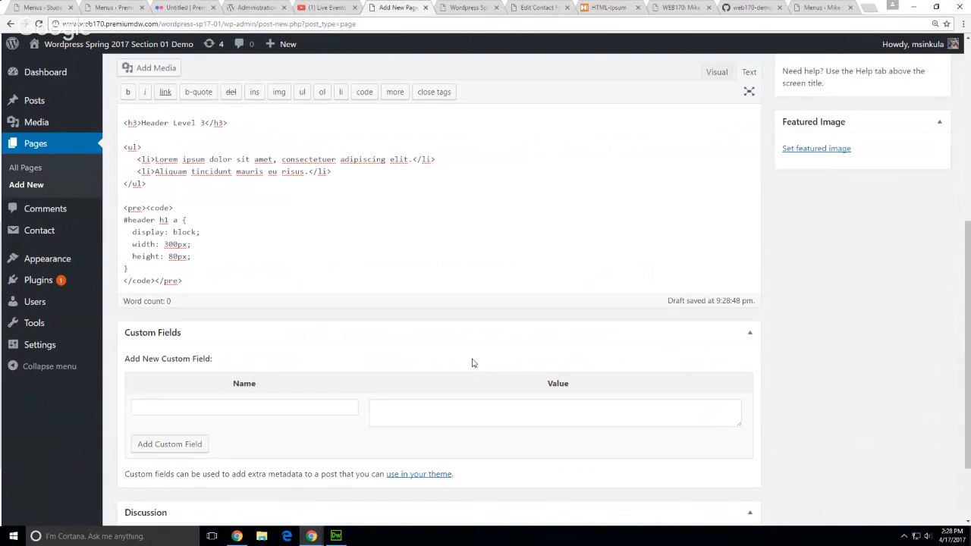
{"action": "scroll", "coordinate": [314, 197], "scroll_direction": "up", "scroll_amount": 5}
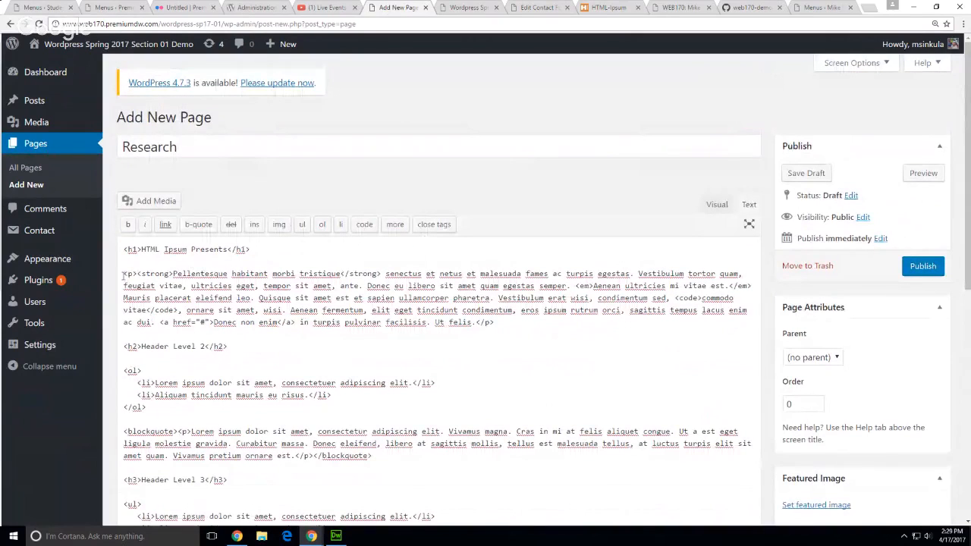
{"action": "left_click_drag", "start_coordinate": [122, 271], "coordinate": [123, 241]}
{"action": "key", "text": "BackSpace"}
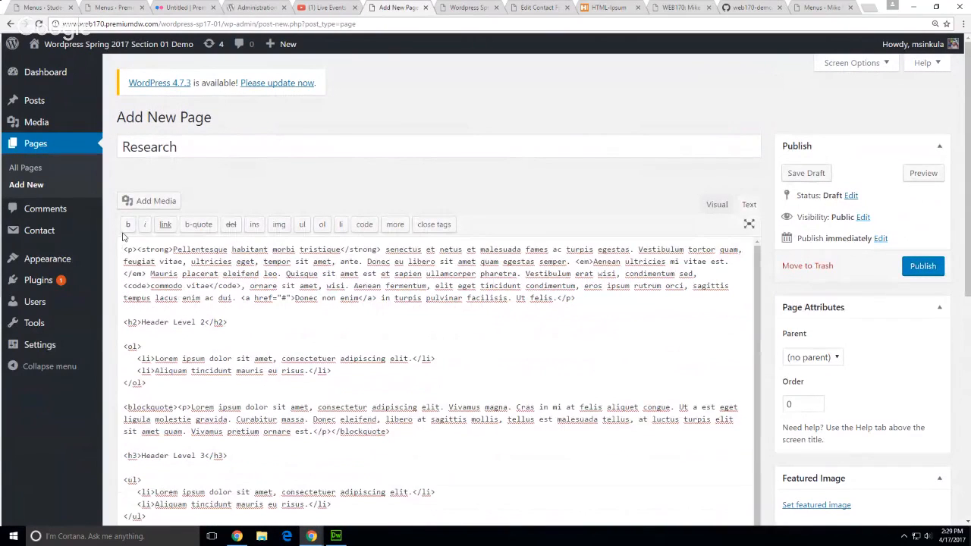
Publish the Research page with Portfolio as parent, update it, and view it live
{"action": "left_click", "coordinate": [920, 267]}
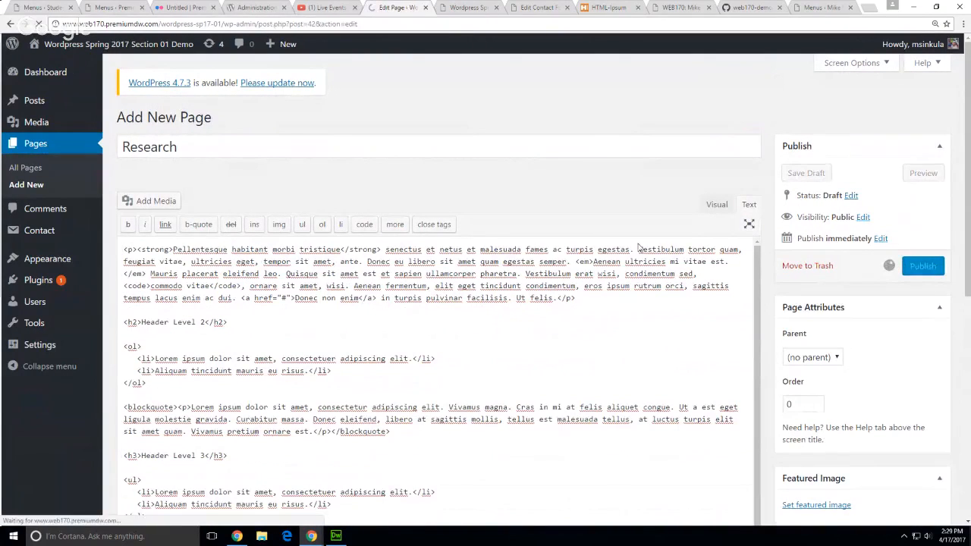
{"action": "left_click", "coordinate": [835, 395]}
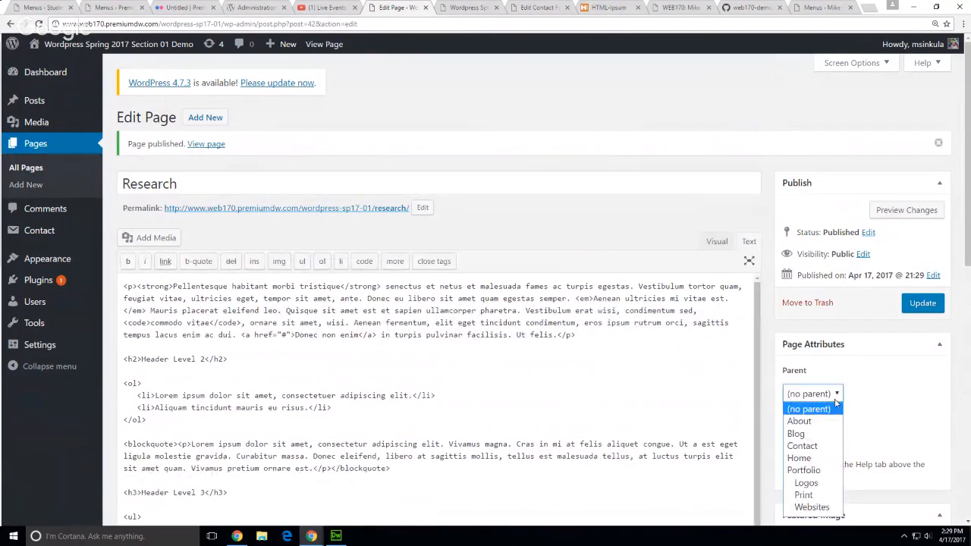
{"action": "left_click", "coordinate": [824, 471]}
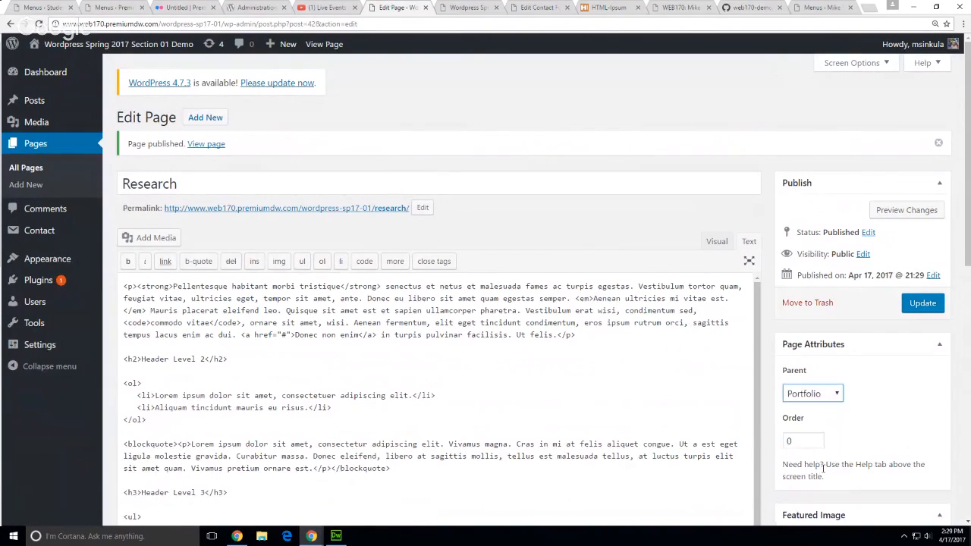
{"action": "left_click", "coordinate": [918, 305]}
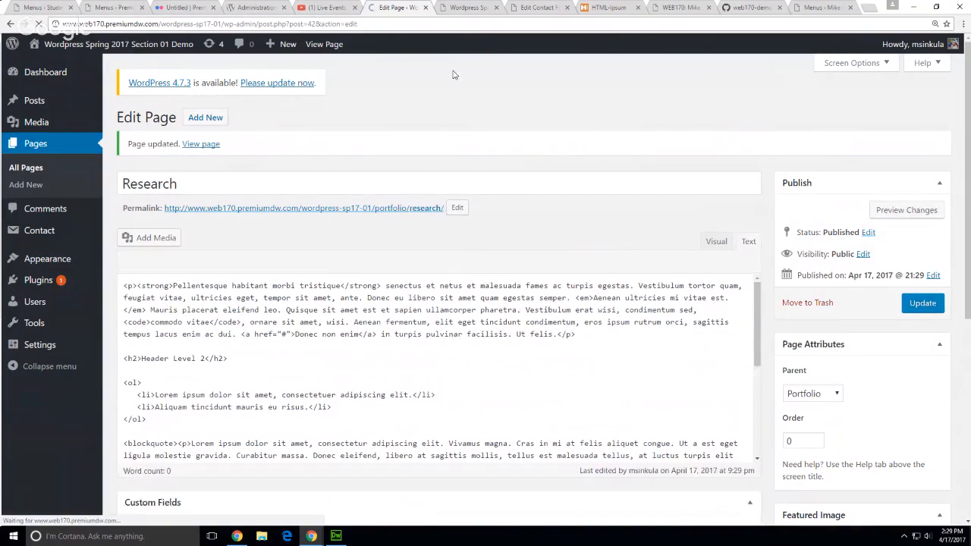
{"action": "left_click", "coordinate": [212, 145]}
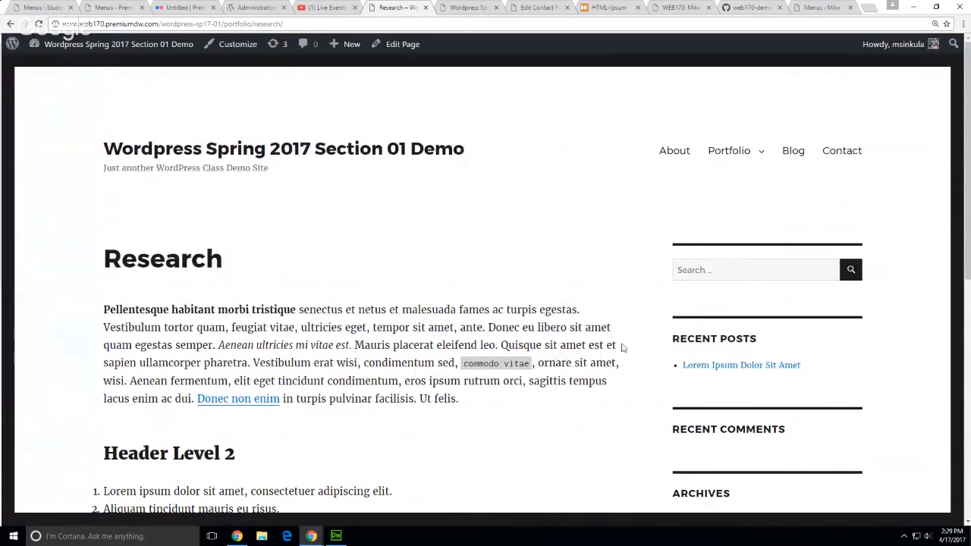
Look over the live Research page, then return to the demo site's home page
{"action": "scroll", "coordinate": [602, 357], "scroll_direction": "down", "scroll_amount": 5}
{"action": "scroll", "coordinate": [423, 297], "scroll_direction": "up", "scroll_amount": 5}
{"action": "left_click", "coordinate": [392, 150]}
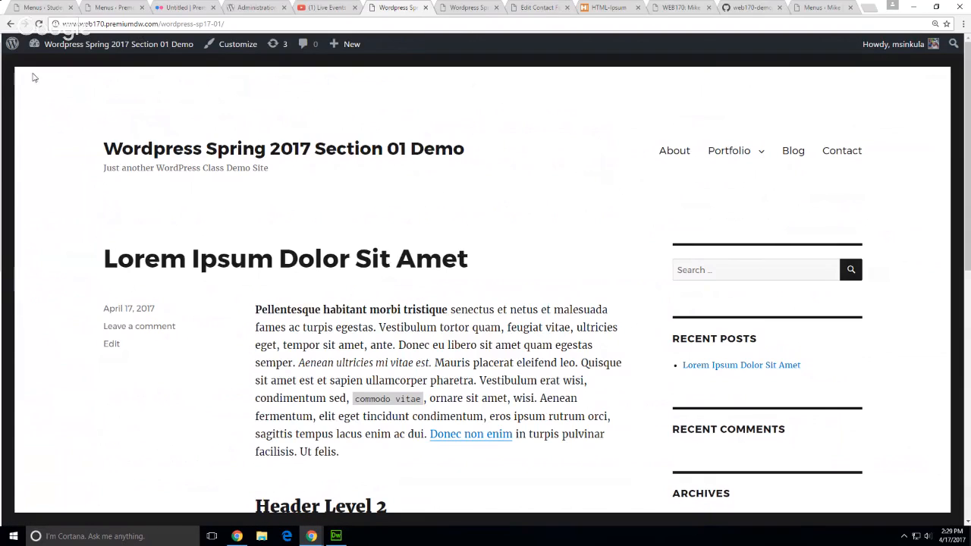
Close the duplicate menus tab and view the class site's WEB170 Syllabus page down to its assignments
{"action": "left_click", "coordinate": [40, 8]}
{"action": "middle_click", "coordinate": [99, 8]}
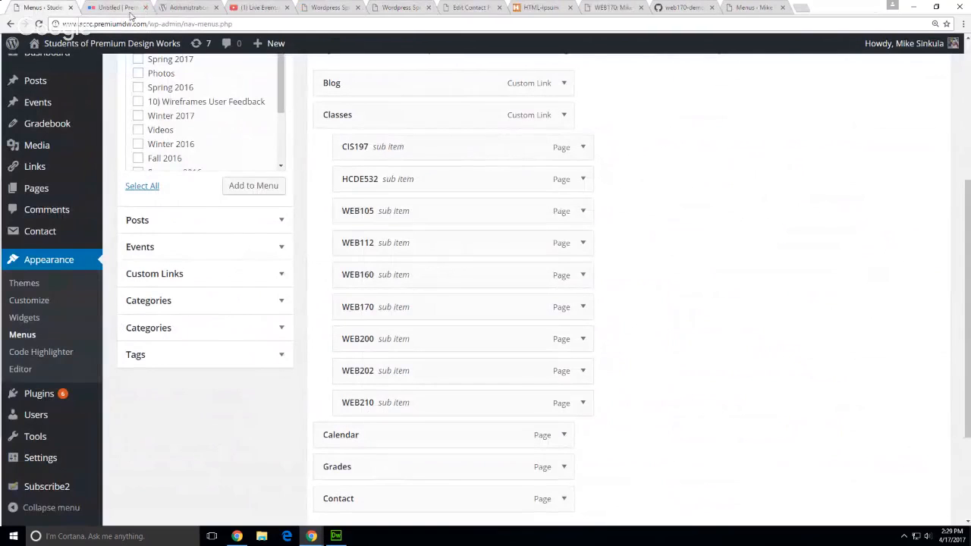
{"action": "scroll", "coordinate": [45, 188], "scroll_direction": "up", "scroll_amount": 5}
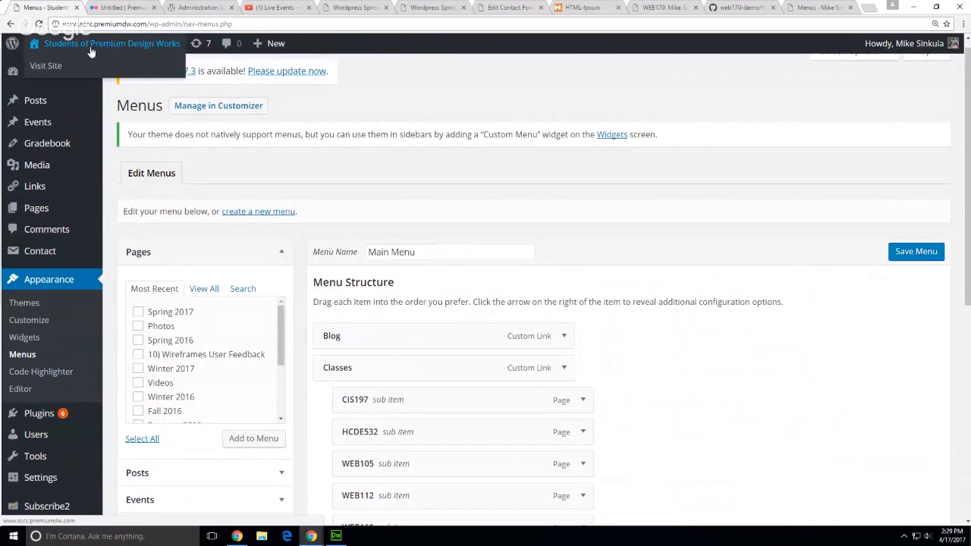
{"action": "left_click", "coordinate": [62, 72]}
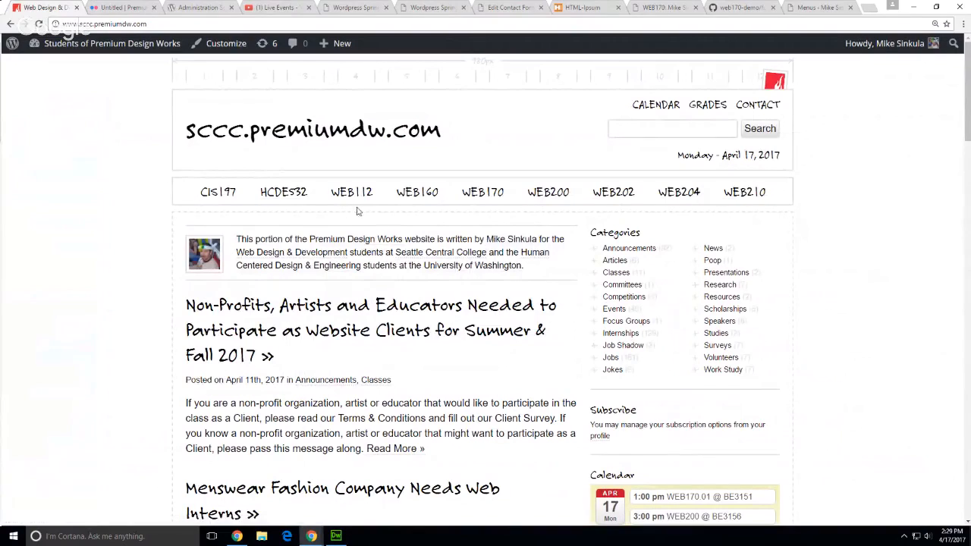
{"action": "left_click", "coordinate": [486, 195]}
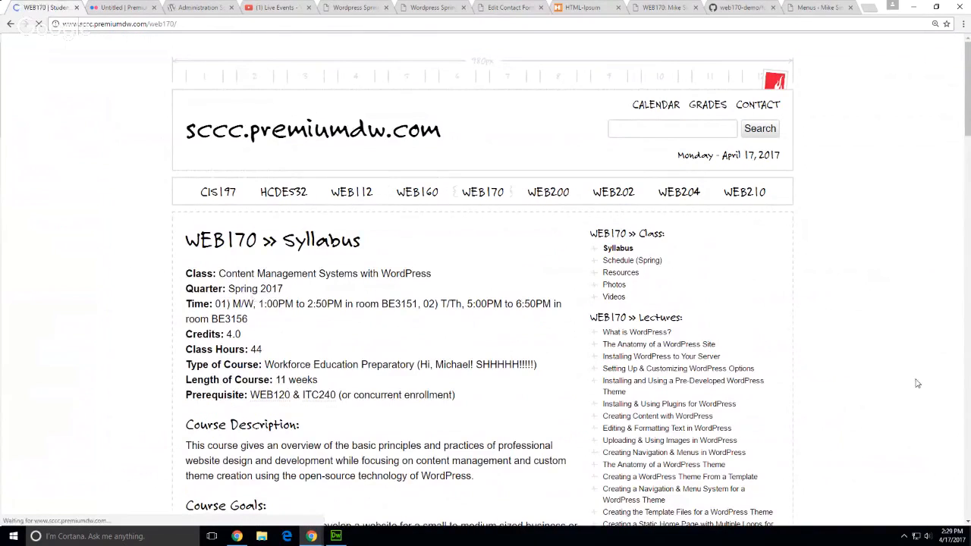
{"action": "scroll", "coordinate": [913, 381], "scroll_direction": "down", "scroll_amount": 3}
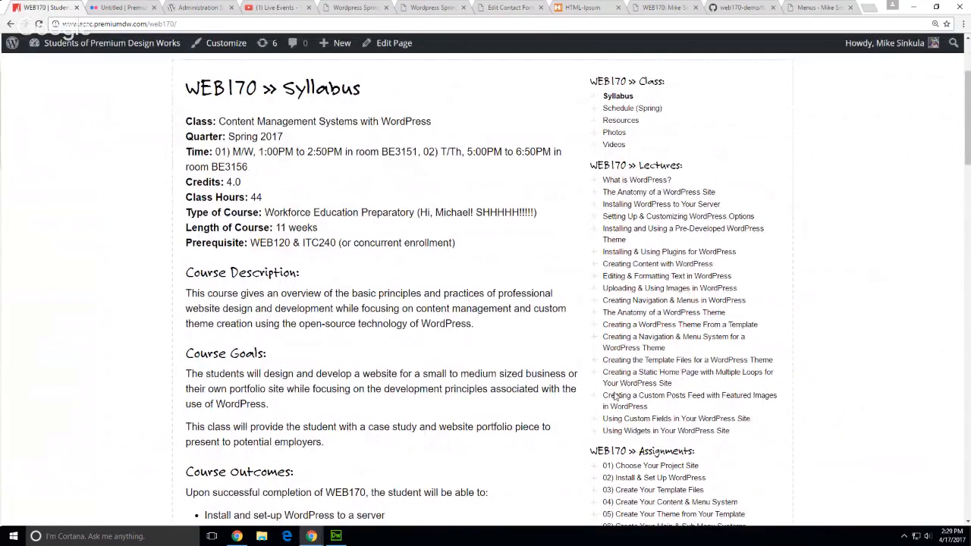
{"action": "scroll", "coordinate": [636, 406], "scroll_direction": "down", "scroll_amount": 1}
{"action": "scroll", "coordinate": [638, 402], "scroll_direction": "down", "scroll_amount": 1}
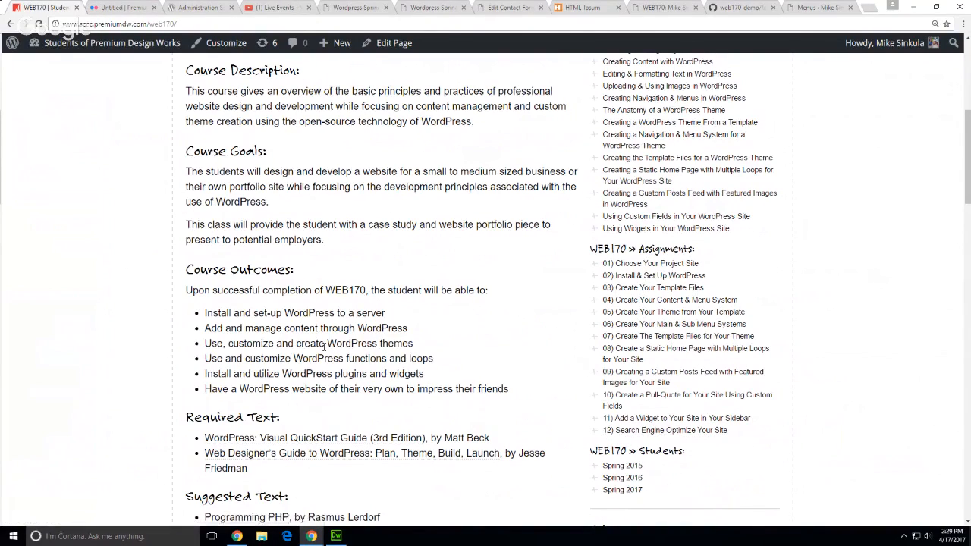
Start a new page on the class site from the admin bar's + New menu
{"action": "mouse_move", "coordinate": [334, 44]}
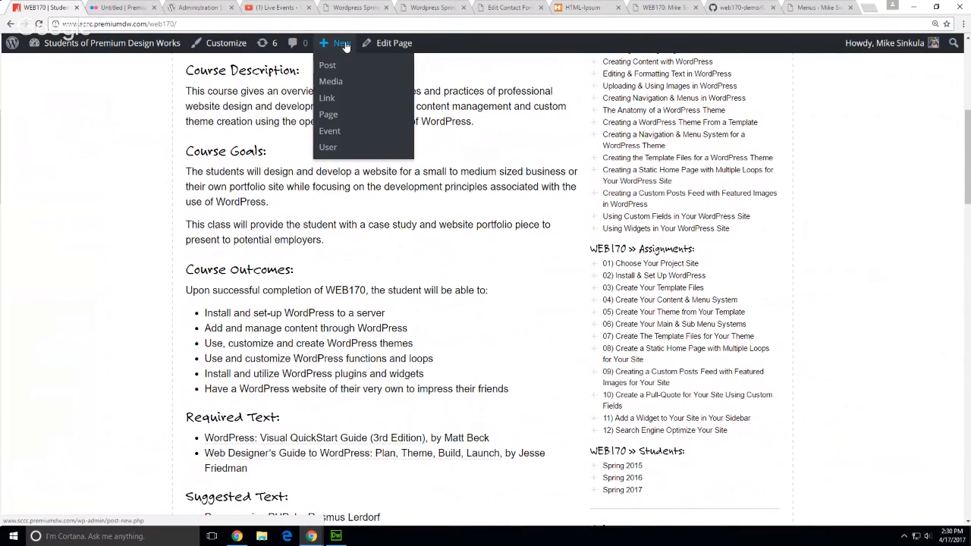
{"action": "left_click", "coordinate": [332, 130]}
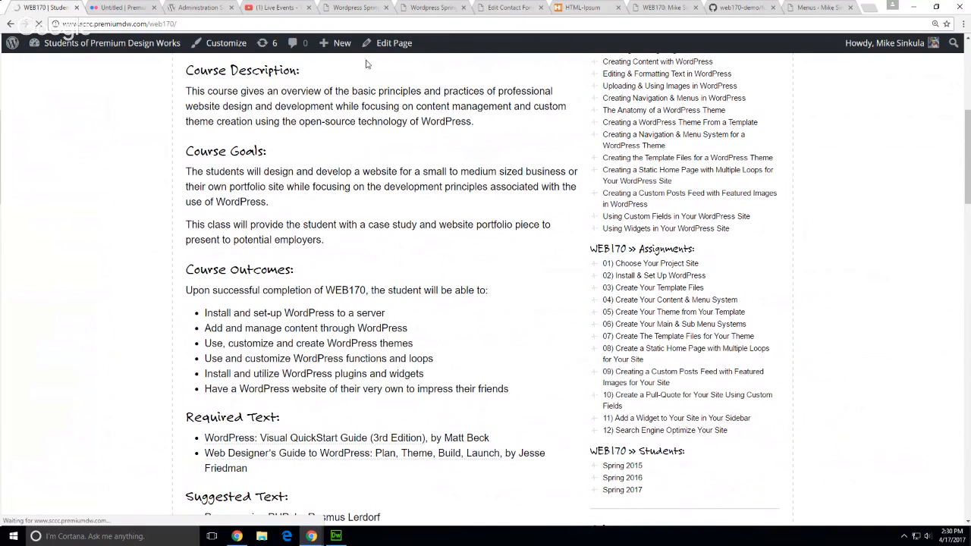
Title the page '13) Final Exam' for the student and set WEB170 as its parent
{"action": "type", "text": "1"}
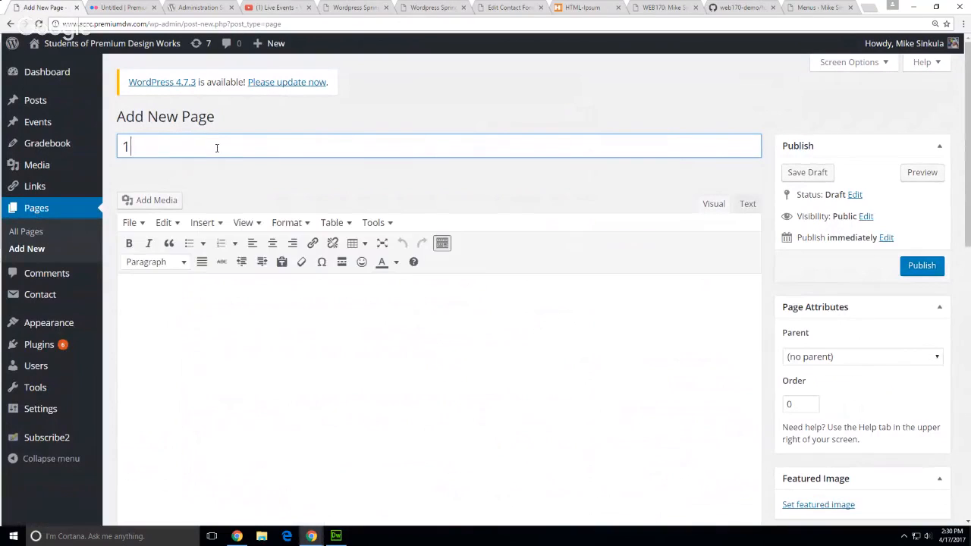
{"action": "type", "text": "3) Final Examfor Anthoiny"}
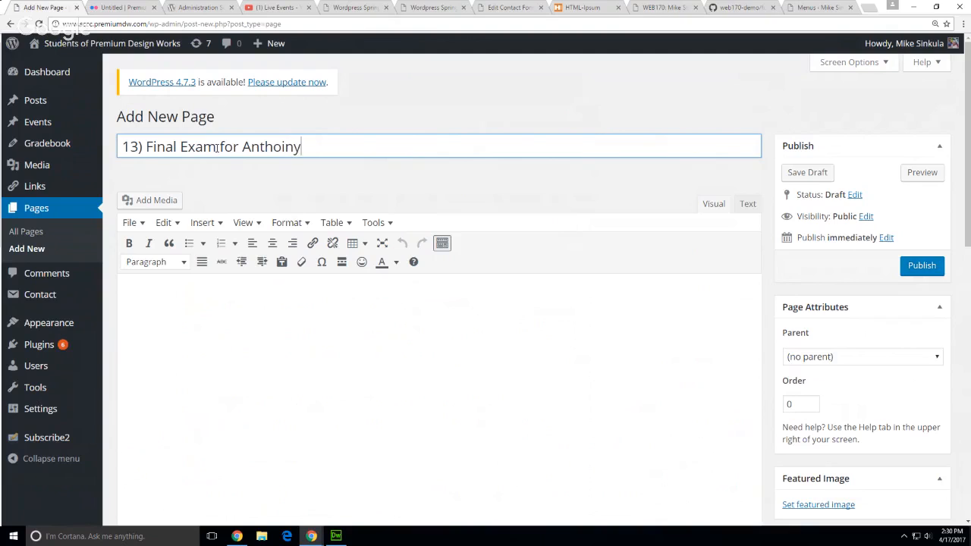
{"action": "key", "text": "BackSpace"}
{"action": "key", "text": "BackSpace"}
{"action": "key", "text": "BackSpace"}
{"action": "type", "text": "ny"}
{"action": "left_click", "coordinate": [792, 362]}
{"action": "scroll", "coordinate": [737, 319], "scroll_direction": "down", "scroll_amount": 5}
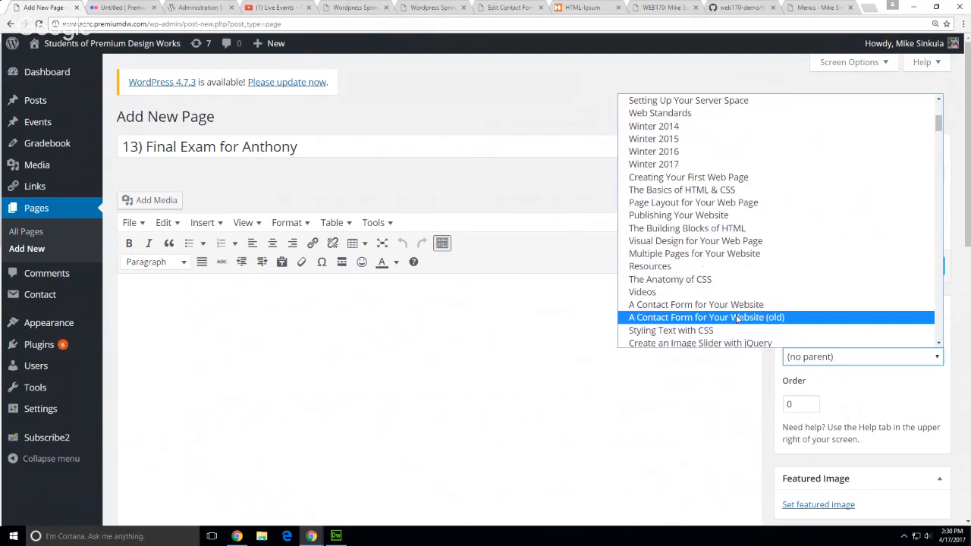
{"action": "scroll", "coordinate": [737, 319], "scroll_direction": "down", "scroll_amount": 5}
{"action": "scroll", "coordinate": [736, 319], "scroll_direction": "down", "scroll_amount": 15}
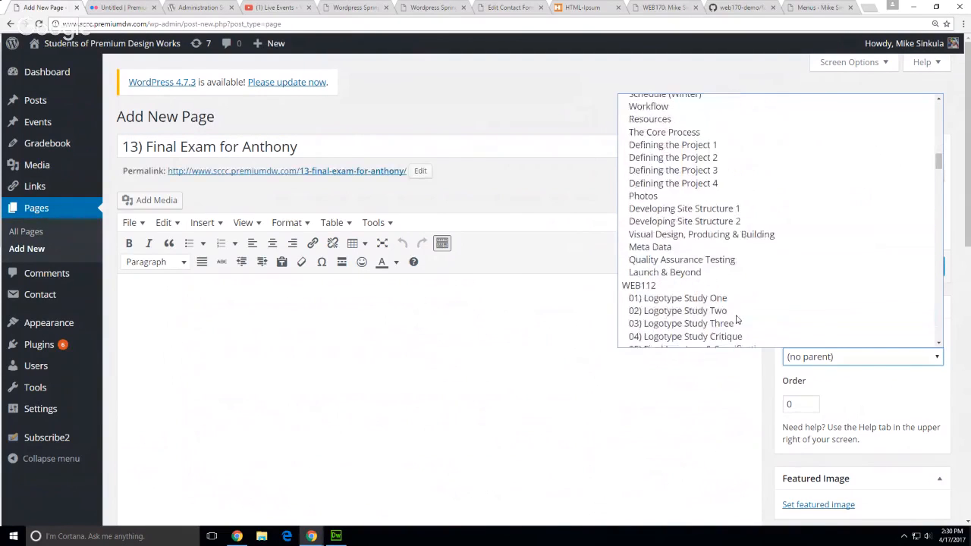
{"action": "scroll", "coordinate": [737, 318], "scroll_direction": "down", "scroll_amount": 4}
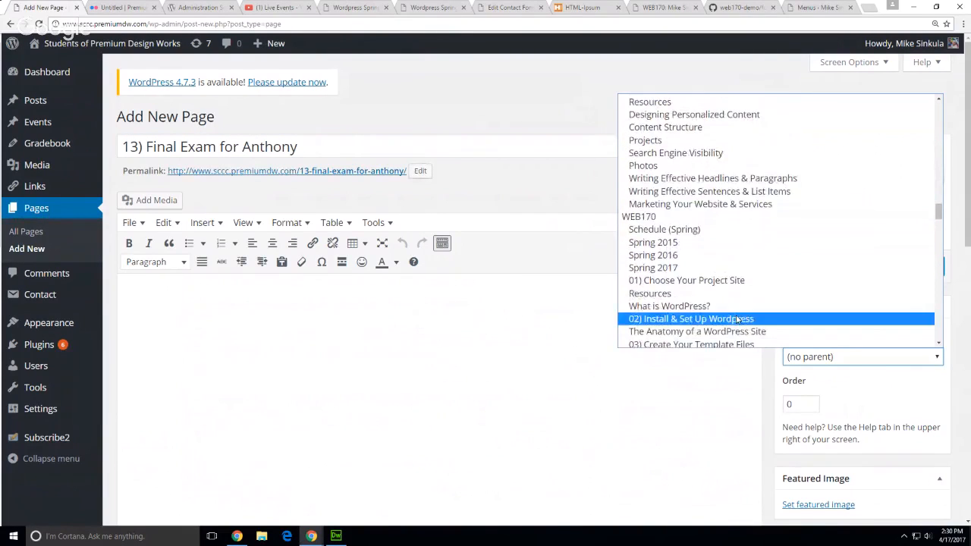
{"action": "left_click", "coordinate": [742, 218]}
Add a 'navigation' custom field with the value 'assignmen'
{"action": "scroll", "coordinate": [627, 404], "scroll_direction": "down", "scroll_amount": 6}
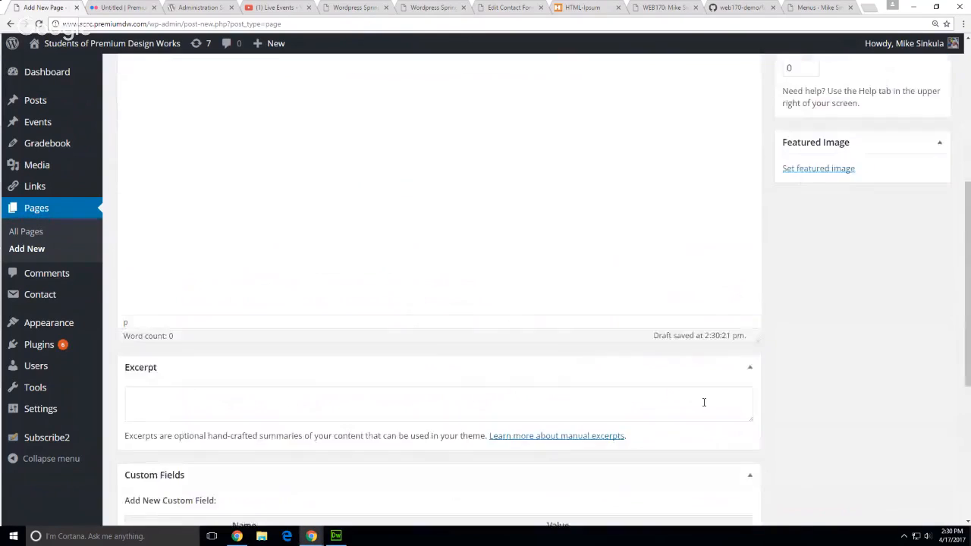
{"action": "left_click", "coordinate": [252, 384]}
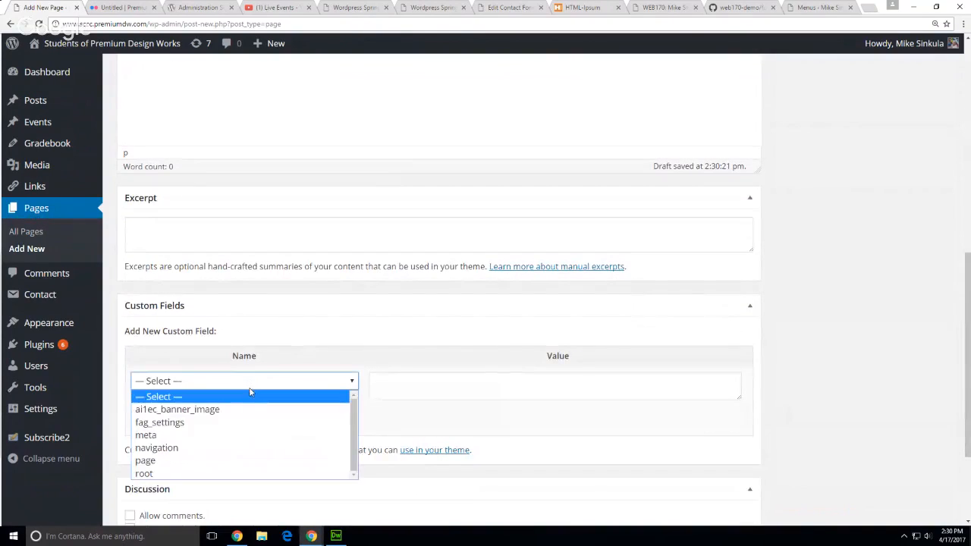
{"action": "left_click", "coordinate": [258, 446]}
{"action": "left_click", "coordinate": [416, 395]}
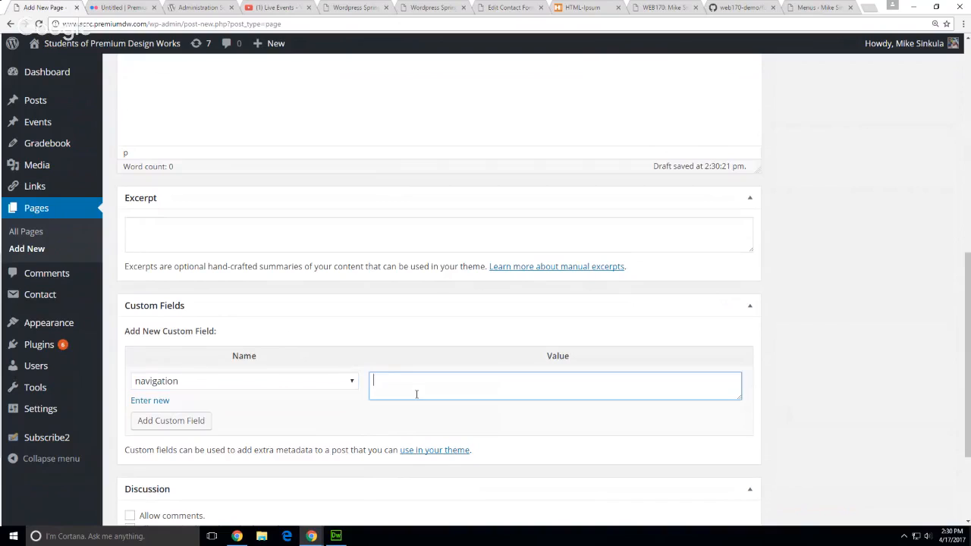
{"action": "type", "text": "assignment"}
Write the body 'Just kidding. ;-)' and publish the page
{"action": "scroll", "coordinate": [969, 334], "scroll_direction": "up", "scroll_amount": 10}
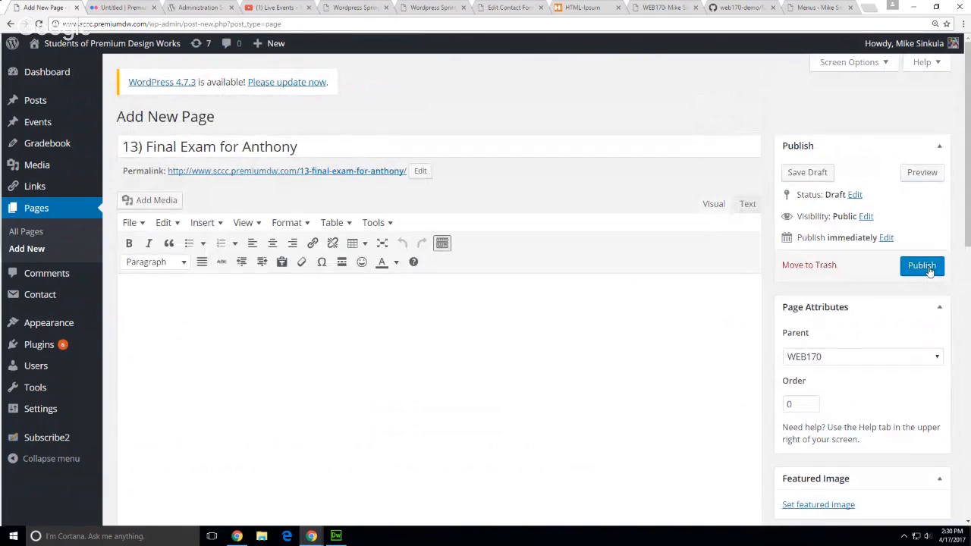
{"action": "left_click", "coordinate": [454, 323]}
{"action": "type", "text": "Just K"}
{"action": "key", "text": "BackSpace"}
{"action": "type", "text": "kidding. ;-)"}
{"action": "left_click", "coordinate": [921, 266]}
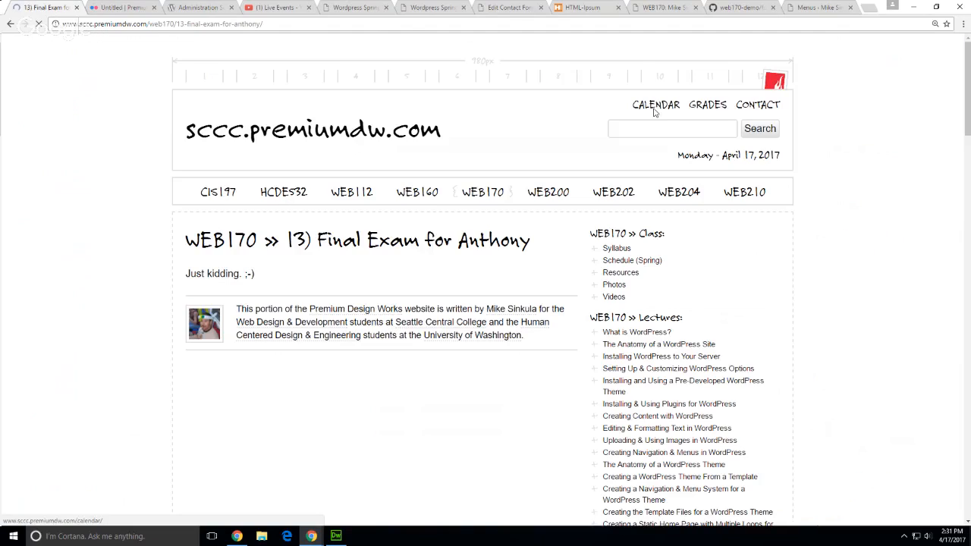
Check the final exam page in the WEB170 Assignments list, then reopen it for editing
{"action": "scroll", "coordinate": [883, 313], "scroll_direction": "down", "scroll_amount": 5}
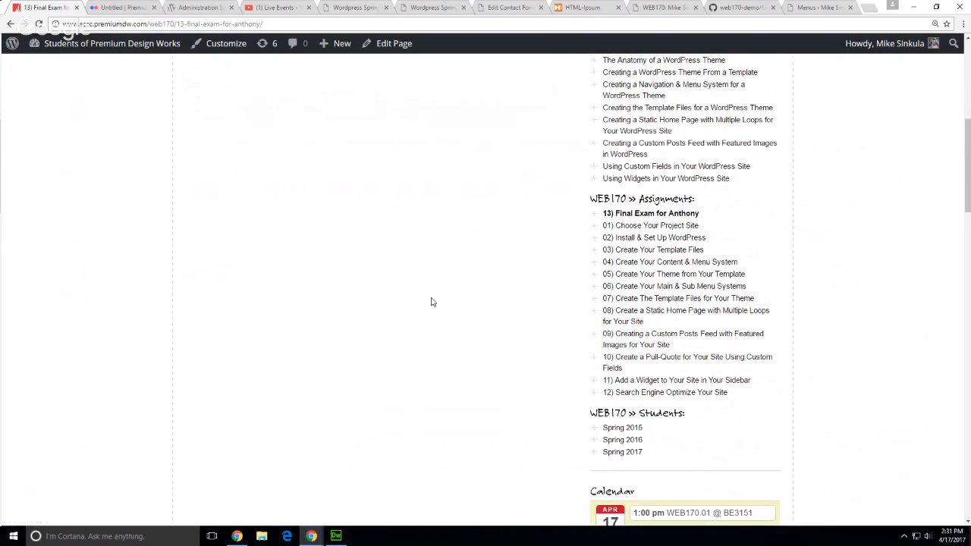
{"action": "scroll", "coordinate": [438, 293], "scroll_direction": "up", "scroll_amount": 1}
{"action": "left_click", "coordinate": [369, 49]}
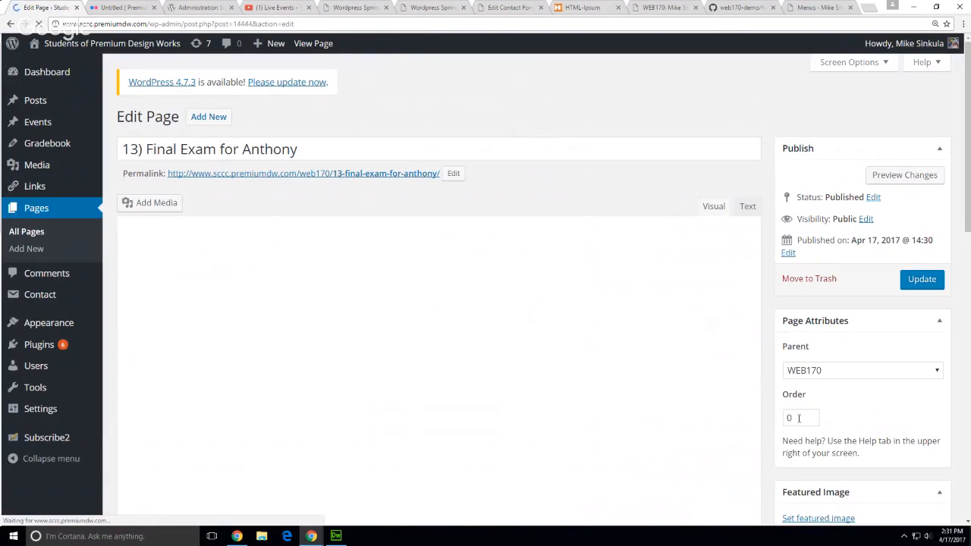
Set the final exam page's order to 13, update it, and view it live
{"action": "double_click", "coordinate": [802, 417]}
{"action": "type", "text": "13"}
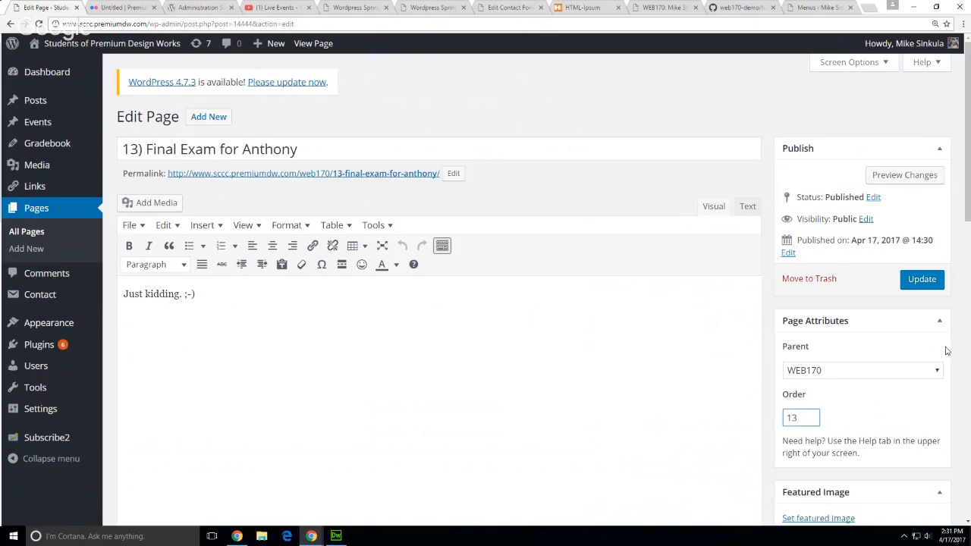
{"action": "left_click", "coordinate": [922, 280]}
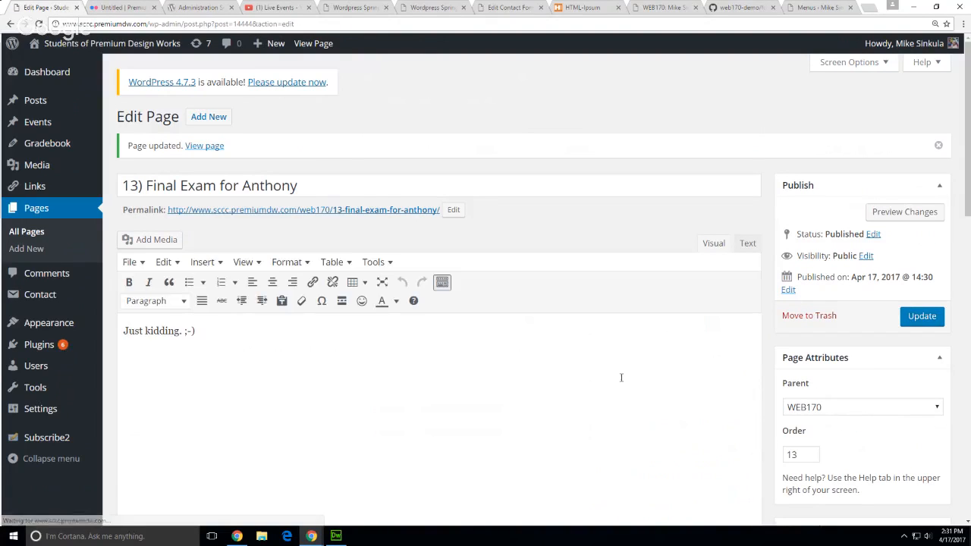
{"action": "left_click", "coordinate": [214, 153]}
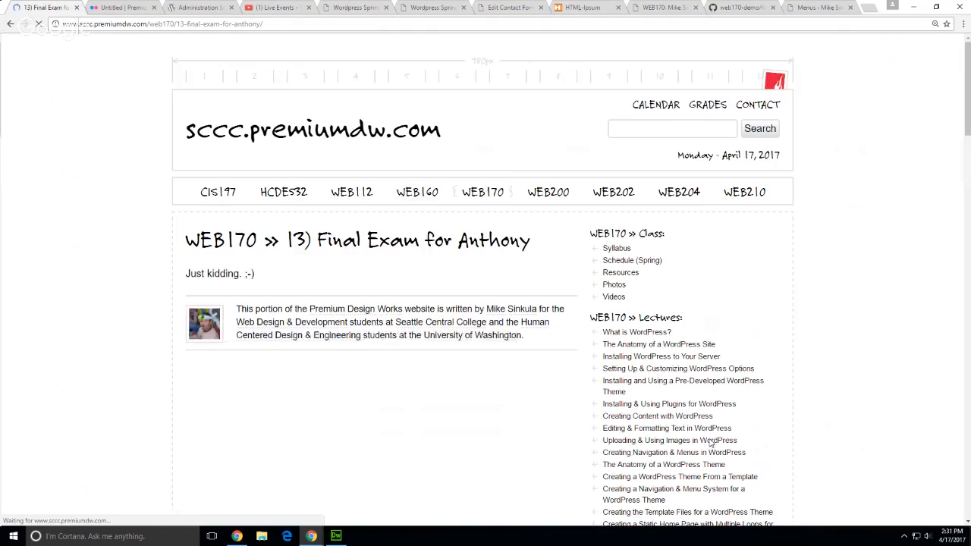
Confirm the final exam sits last in WEB170 Assignments, then return to the Section 01 Demo site
{"action": "scroll", "coordinate": [879, 441], "scroll_direction": "down", "scroll_amount": 2}
{"action": "scroll", "coordinate": [878, 440], "scroll_direction": "down", "scroll_amount": 4}
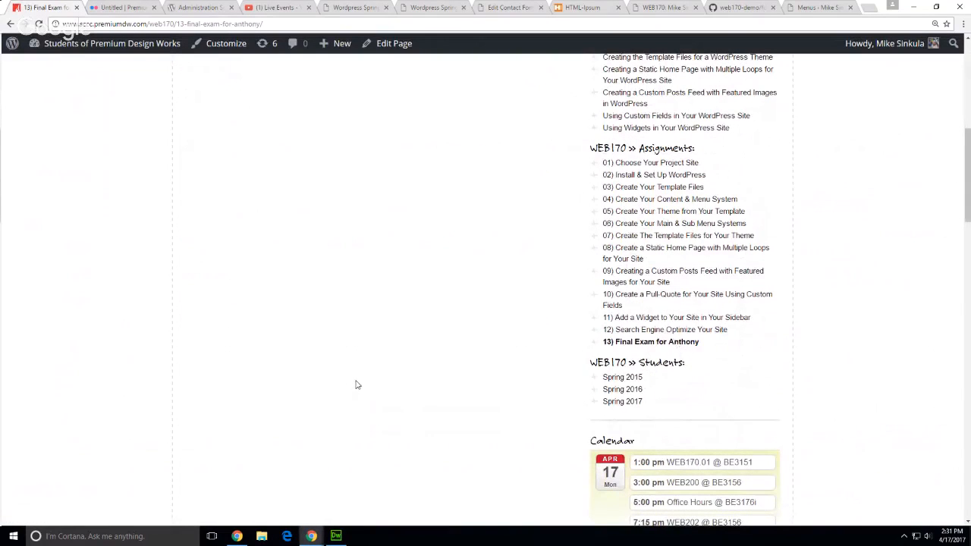
{"action": "scroll", "coordinate": [356, 383], "scroll_direction": "up", "scroll_amount": 5}
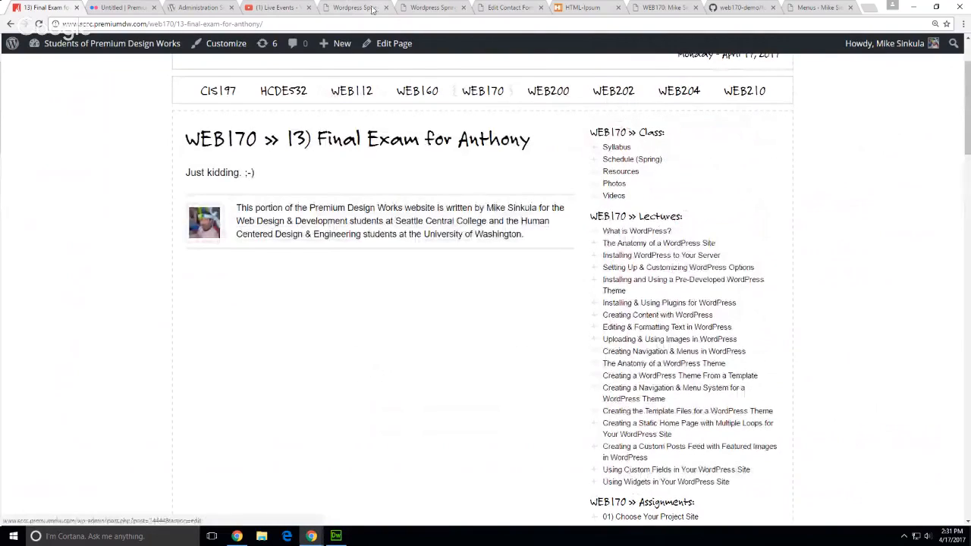
{"action": "left_click", "coordinate": [431, 7]}
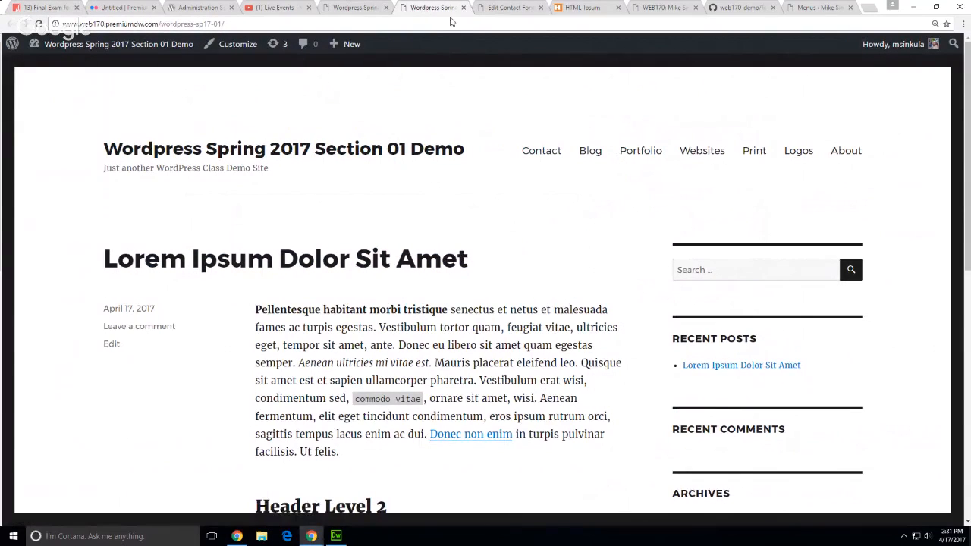
Open the demo site's Dashboard and close the Edit Contact Form tab
{"action": "mouse_move", "coordinate": [138, 44]}
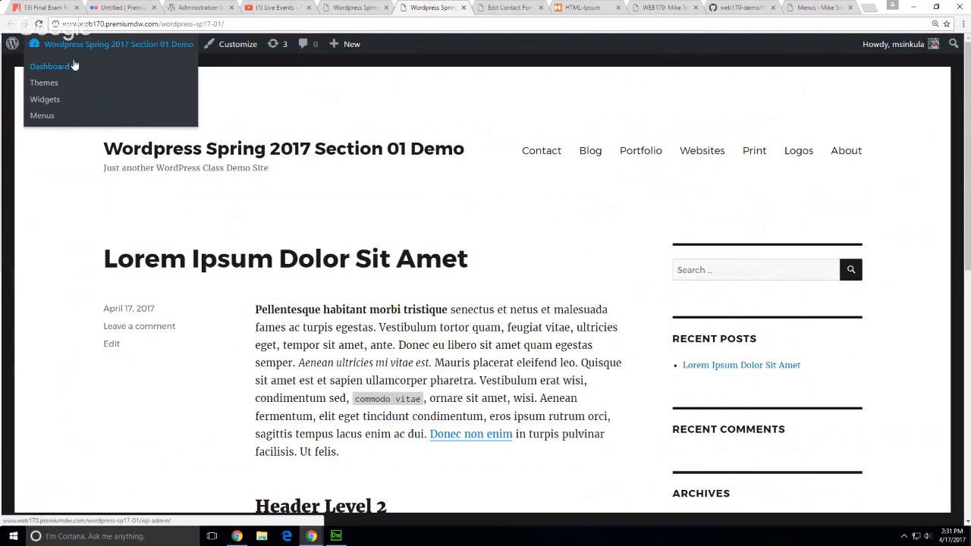
{"action": "left_click", "coordinate": [67, 67]}
{"action": "left_click", "coordinate": [508, 10]}
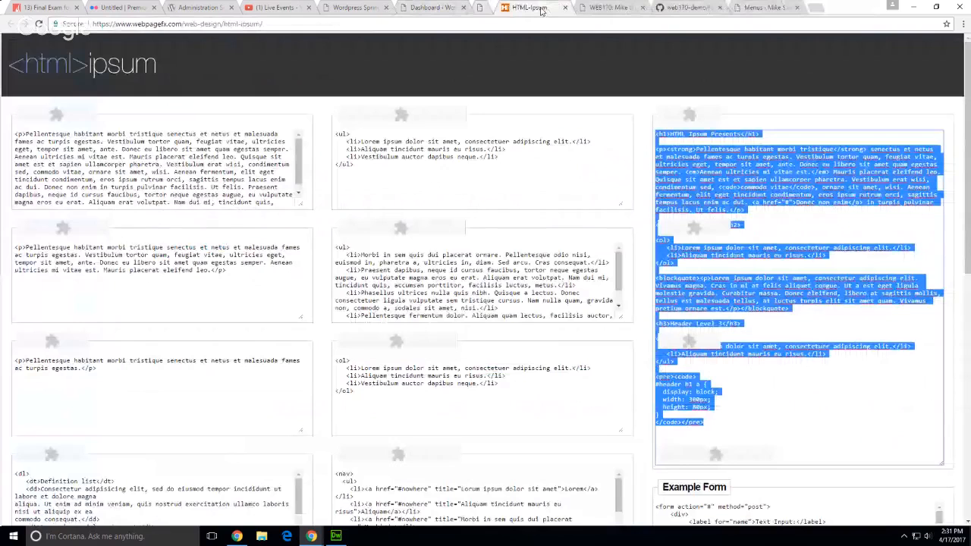
{"action": "left_click", "coordinate": [541, 8]}
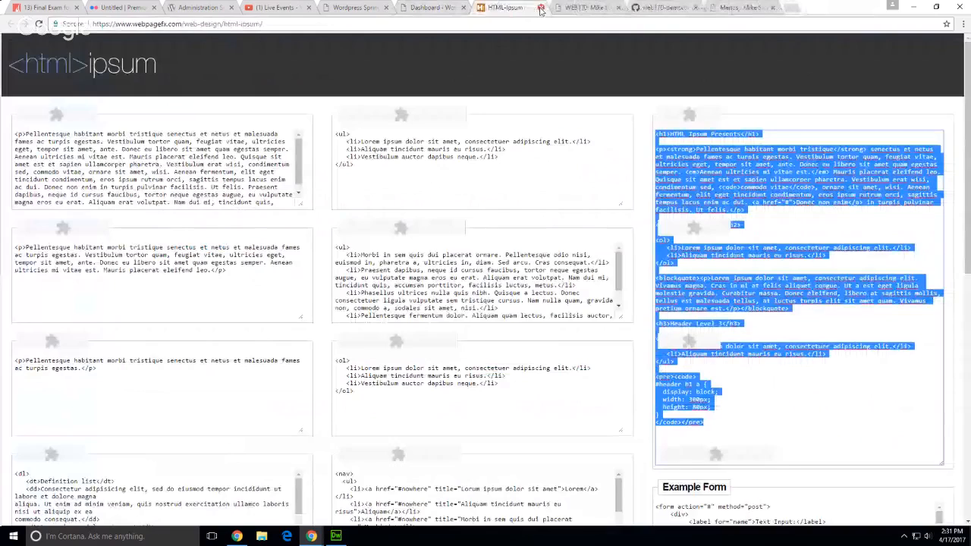
Close the outdated Wordpress Spring front-page tab, leaving the current demo site
{"action": "left_click", "coordinate": [411, 11]}
{"action": "left_click", "coordinate": [376, 9]}
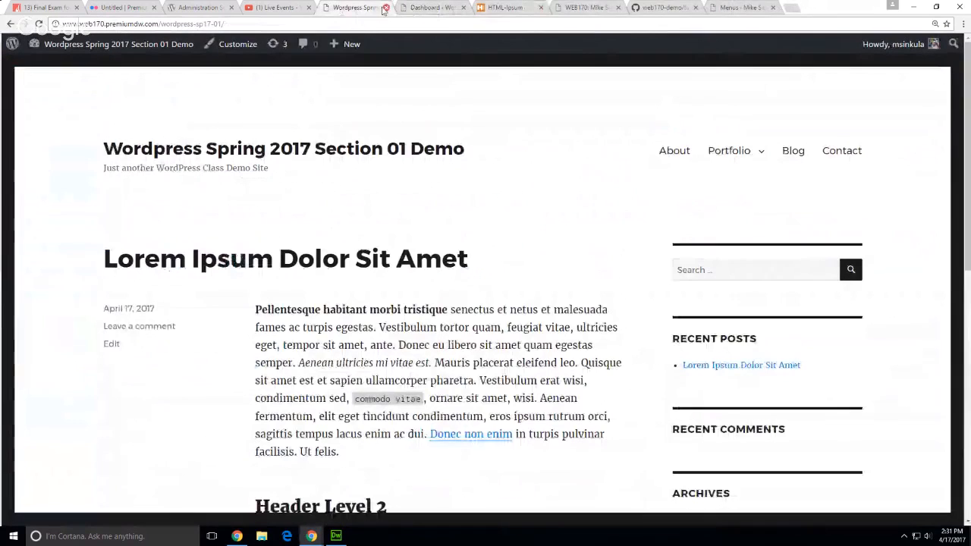
{"action": "left_click", "coordinate": [386, 7]}
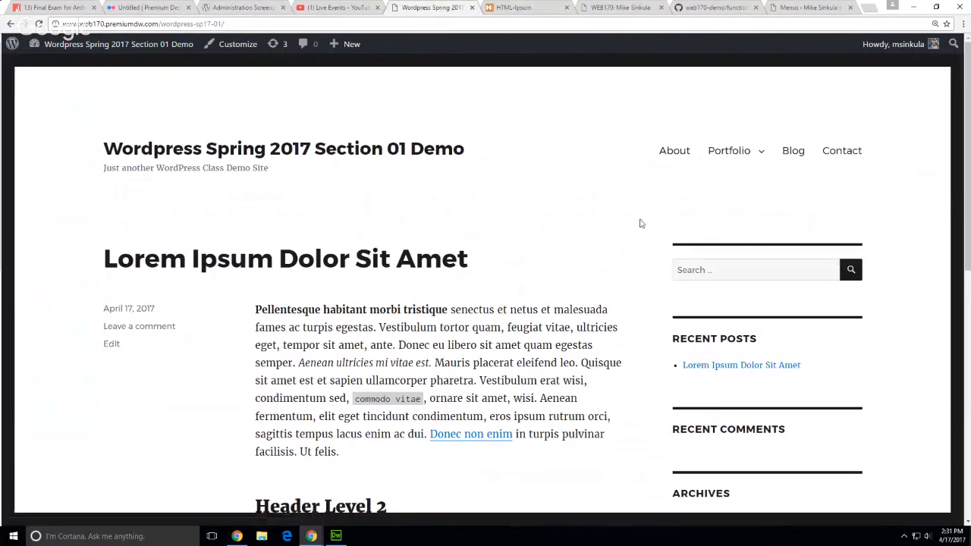
{"action": "mouse_move", "coordinate": [728, 150]}
{"action": "mouse_move", "coordinate": [69, 52]}
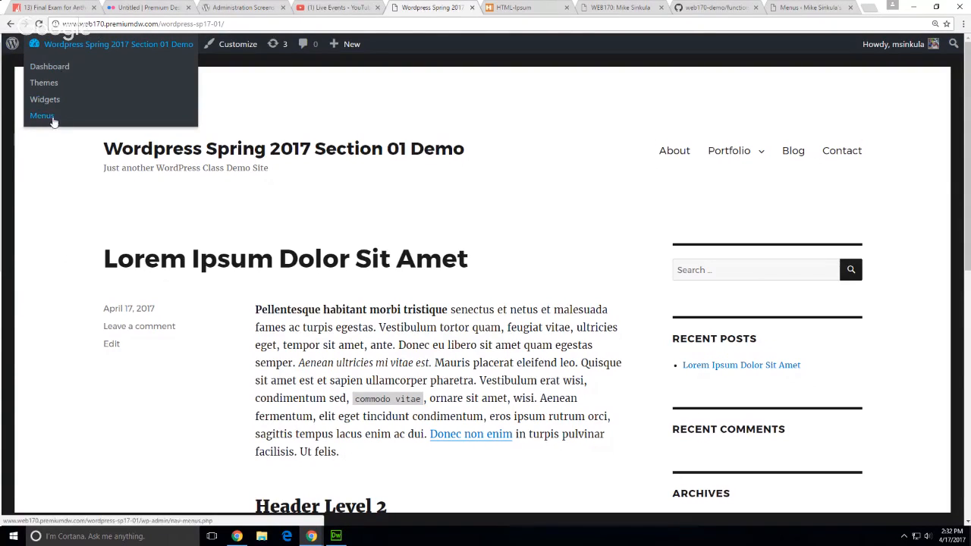
Add the Research page to the Main menu, nested under Portfolio after Websites
{"action": "left_click", "coordinate": [47, 117]}
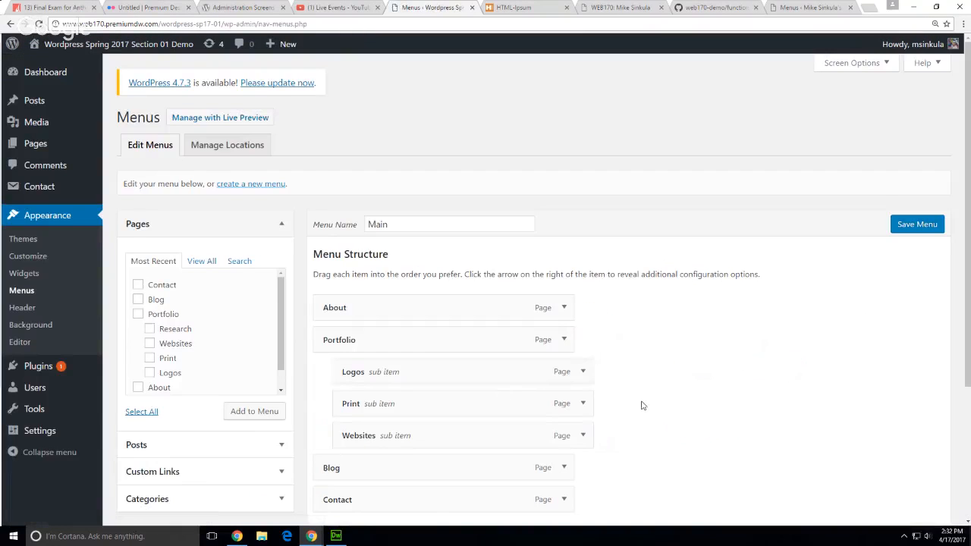
{"action": "scroll", "coordinate": [644, 405], "scroll_direction": "down", "scroll_amount": 2}
{"action": "left_click", "coordinate": [176, 229]}
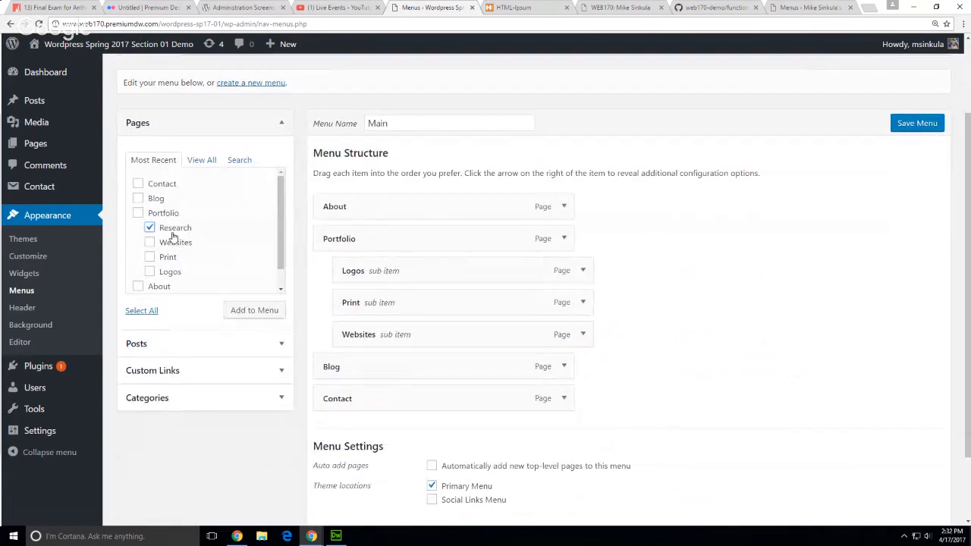
{"action": "left_click", "coordinate": [254, 311]}
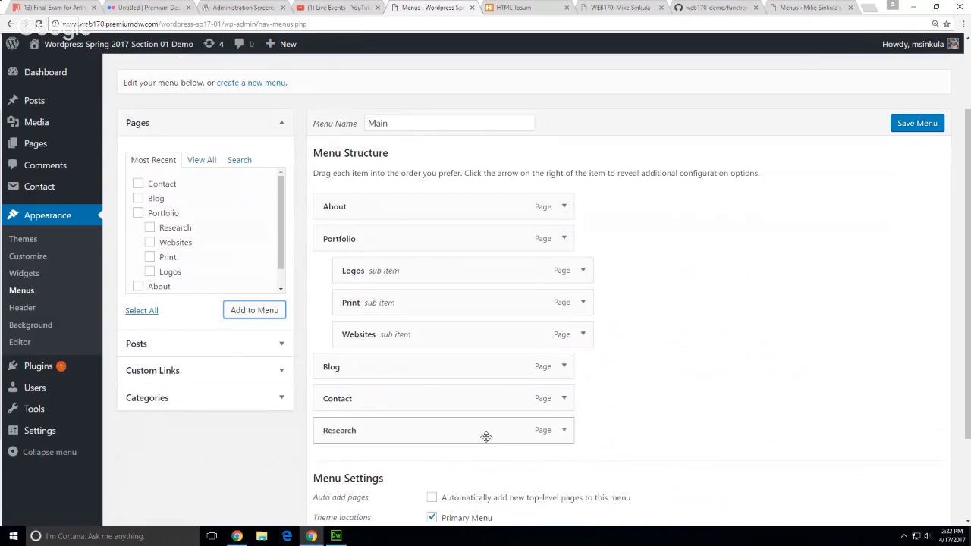
{"action": "left_click_drag", "start_coordinate": [479, 434], "coordinate": [502, 368]}
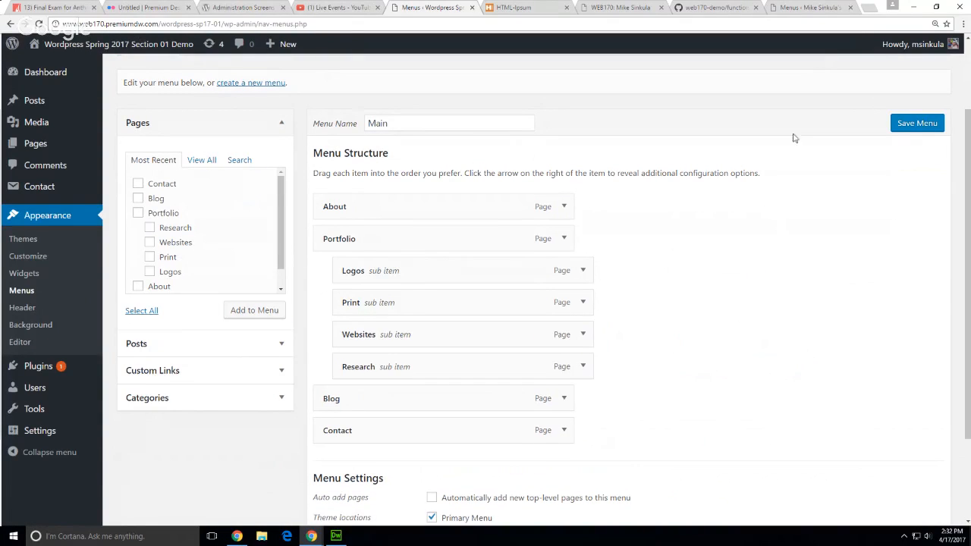
Save the Main menu and go to the live demo site
{"action": "left_click", "coordinate": [900, 127]}
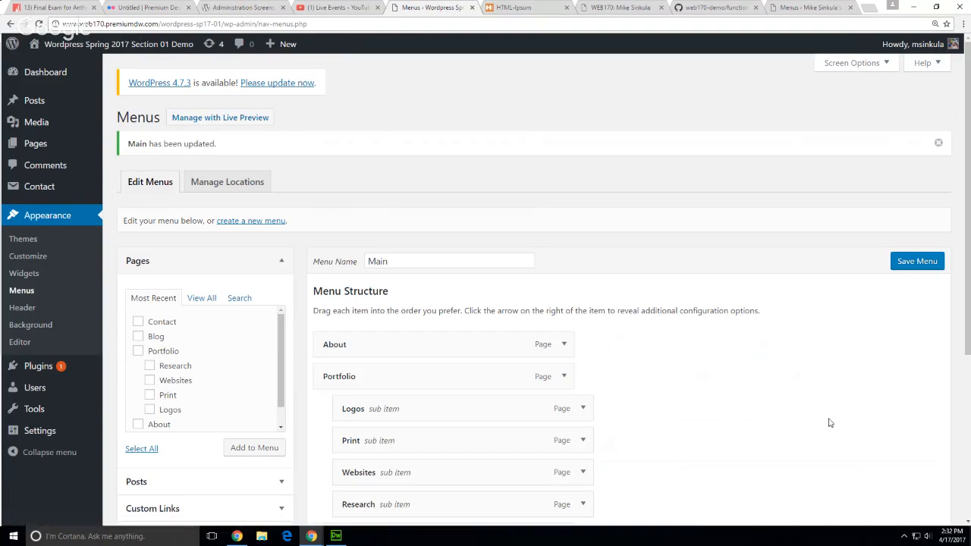
{"action": "scroll", "coordinate": [830, 423], "scroll_direction": "down", "scroll_amount": 2}
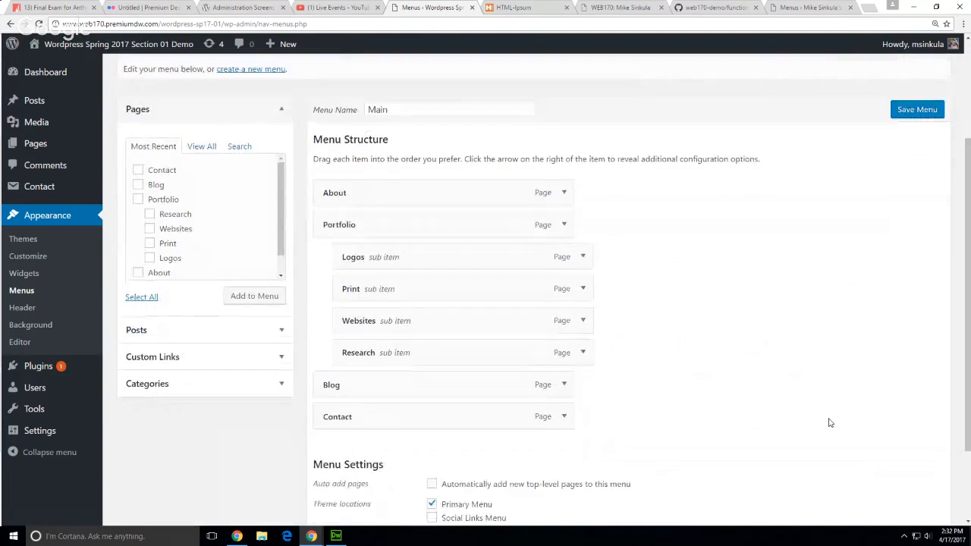
{"action": "scroll", "coordinate": [898, 292], "scroll_direction": "up", "scroll_amount": 2}
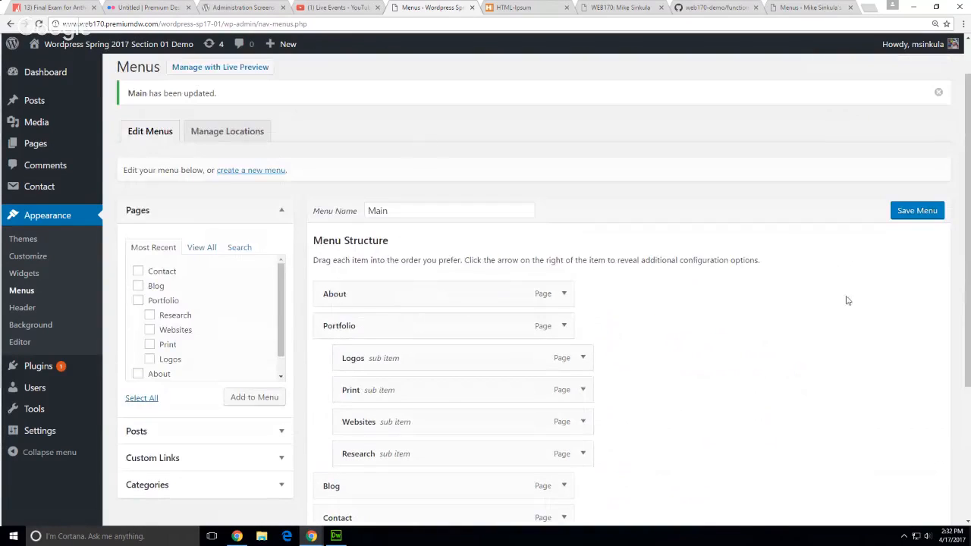
{"action": "mouse_move", "coordinate": [76, 44]}
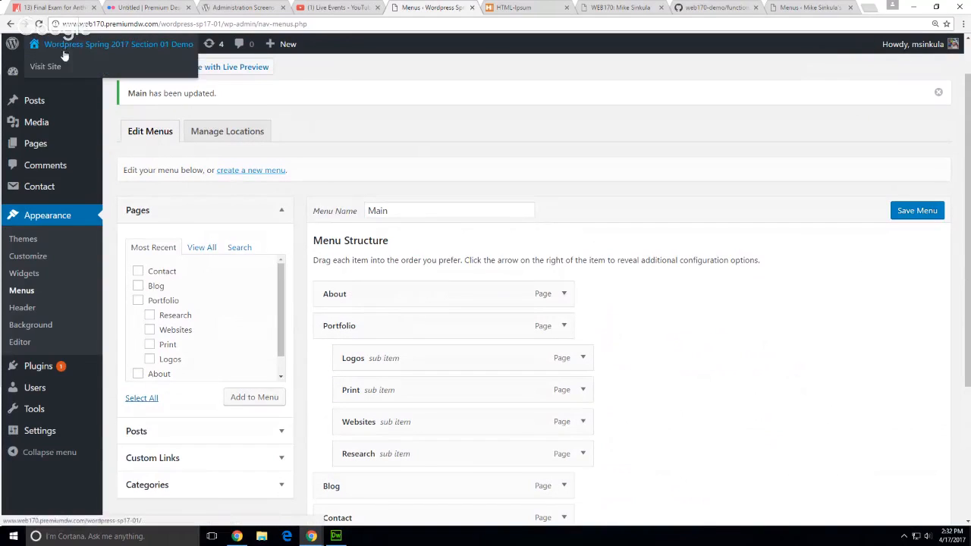
{"action": "left_click", "coordinate": [48, 66]}
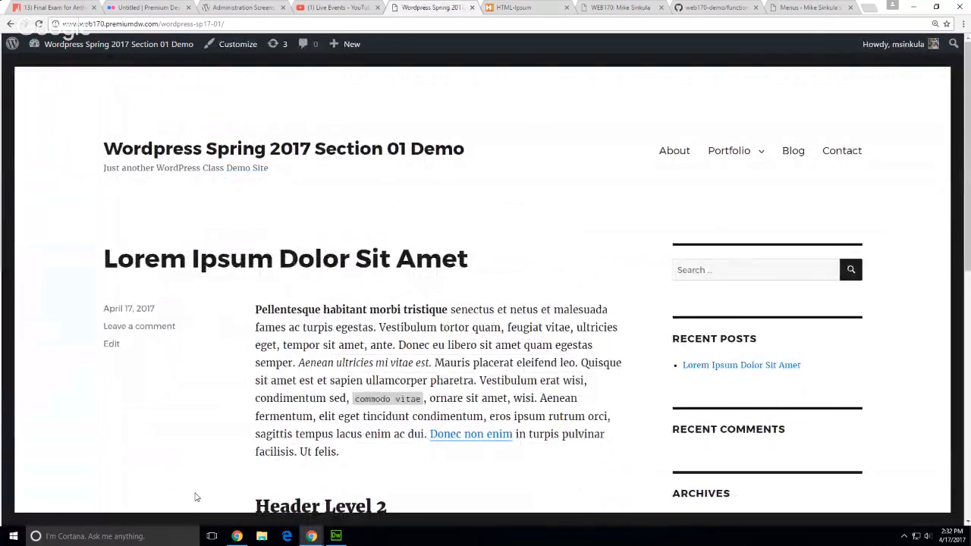
Scroll through the live front page, whose Portfolio dropdown now lists Research
{"action": "scroll", "coordinate": [194, 491], "scroll_direction": "down", "scroll_amount": 3}
{"action": "scroll", "coordinate": [222, 453], "scroll_direction": "up", "scroll_amount": 3}
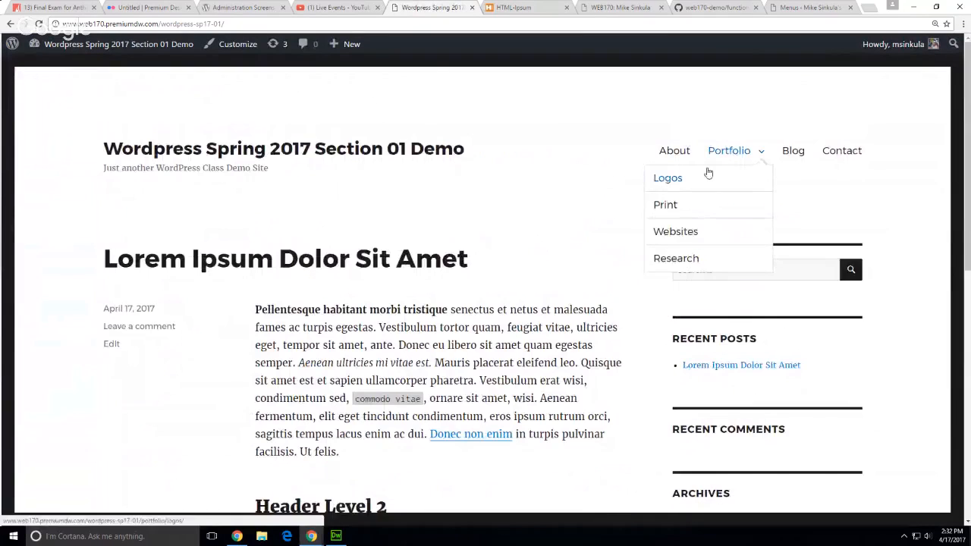
{"action": "scroll", "coordinate": [178, 399], "scroll_direction": "down", "scroll_amount": 6}
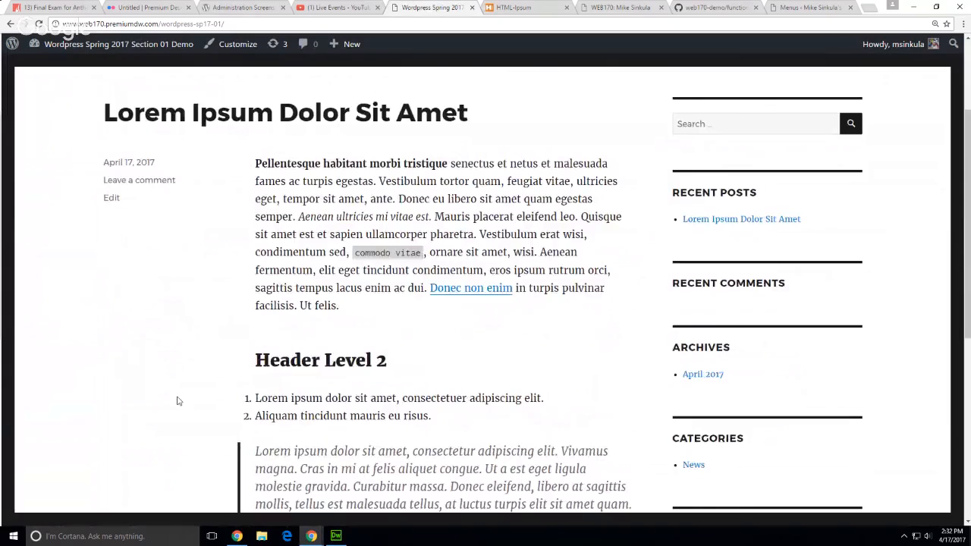
{"action": "scroll", "coordinate": [33, 401], "scroll_direction": "up", "scroll_amount": 10}
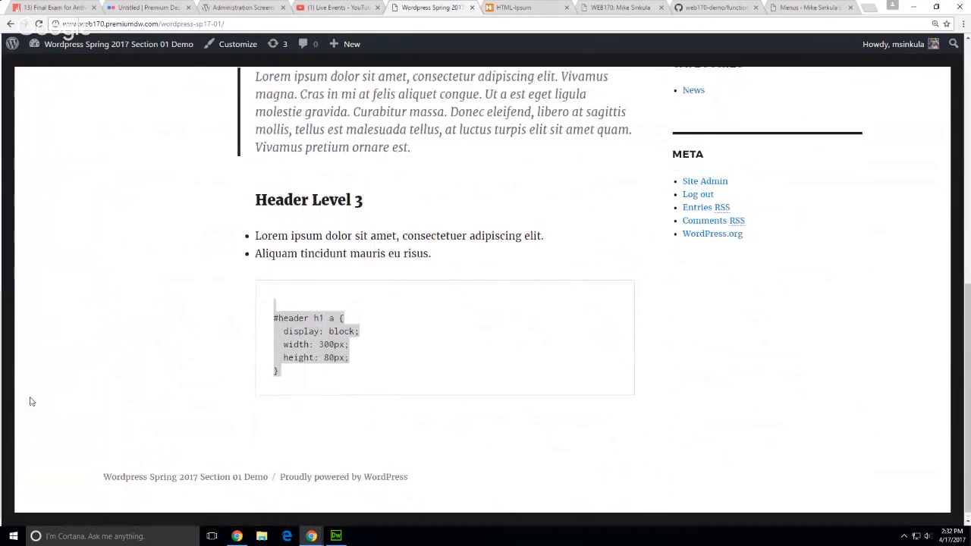
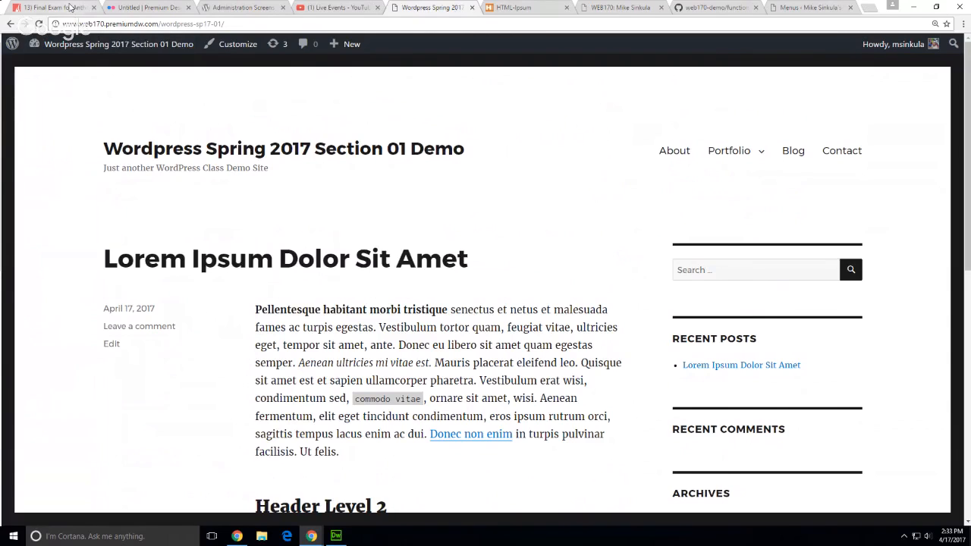
Open the '04) Create Your Content & Menu System' assignment from the course site's Assignments list
{"action": "left_click", "coordinate": [72, 8]}
{"action": "scroll", "coordinate": [796, 428], "scroll_direction": "down", "scroll_amount": 4}
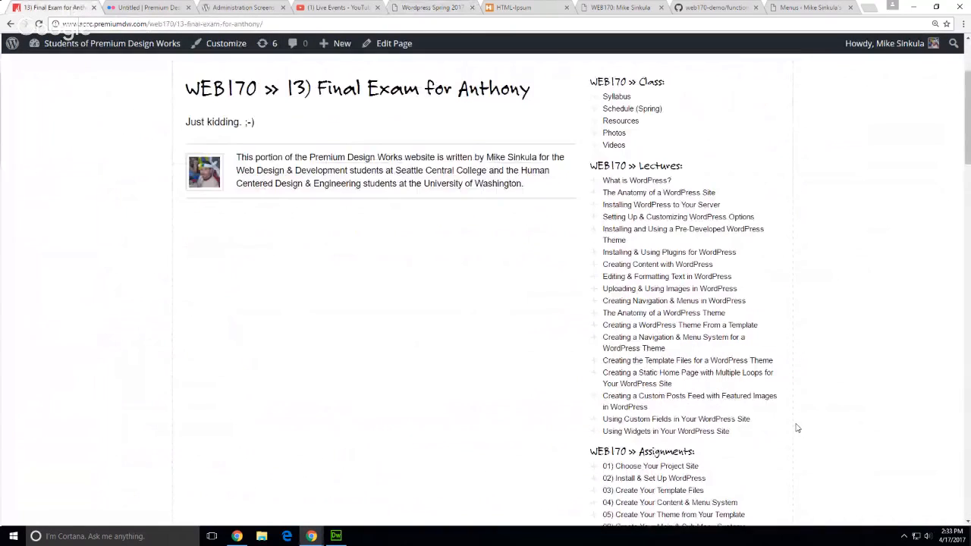
{"action": "left_click", "coordinate": [674, 352]}
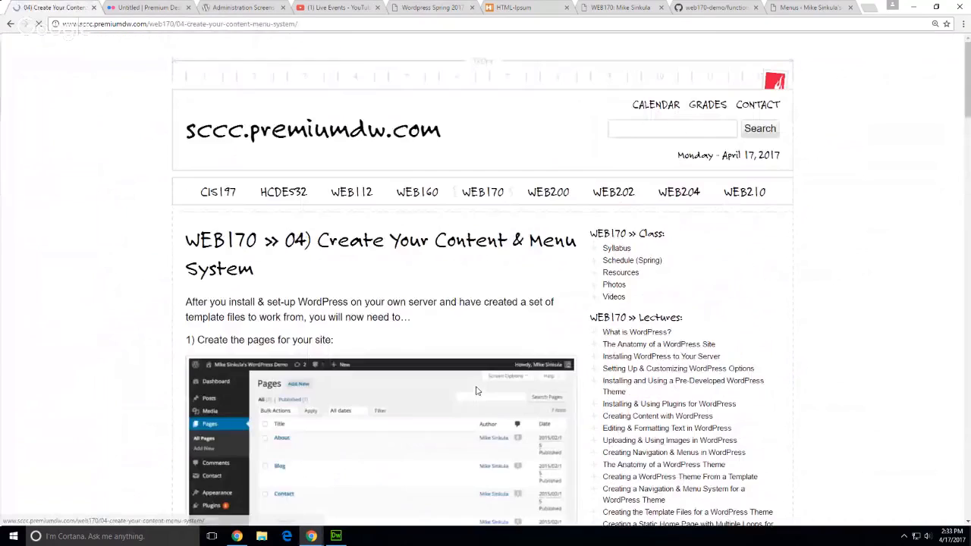
Scroll to the assignment's five requirements and review the text-content requirement
{"action": "scroll", "coordinate": [78, 375], "scroll_direction": "down", "scroll_amount": 5}
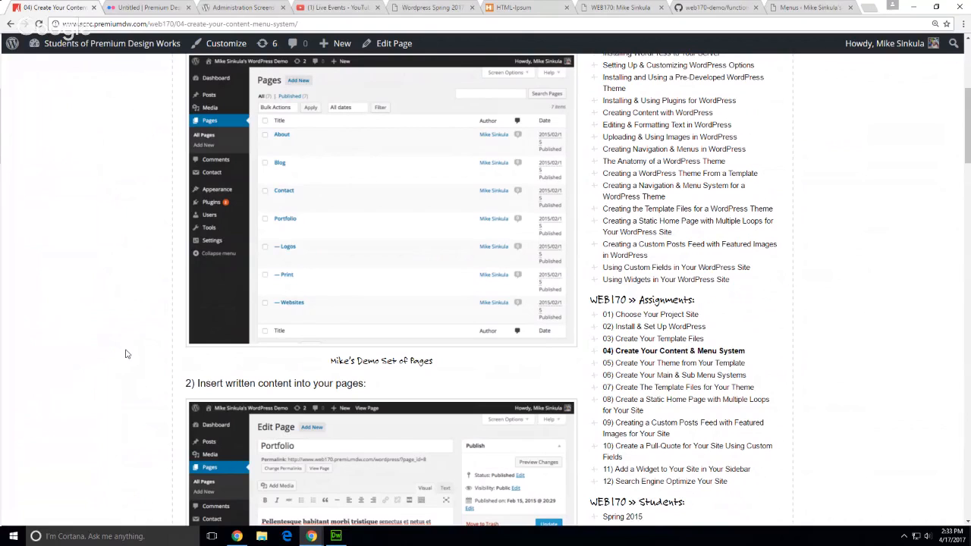
{"action": "scroll", "coordinate": [127, 354], "scroll_direction": "down", "scroll_amount": 10}
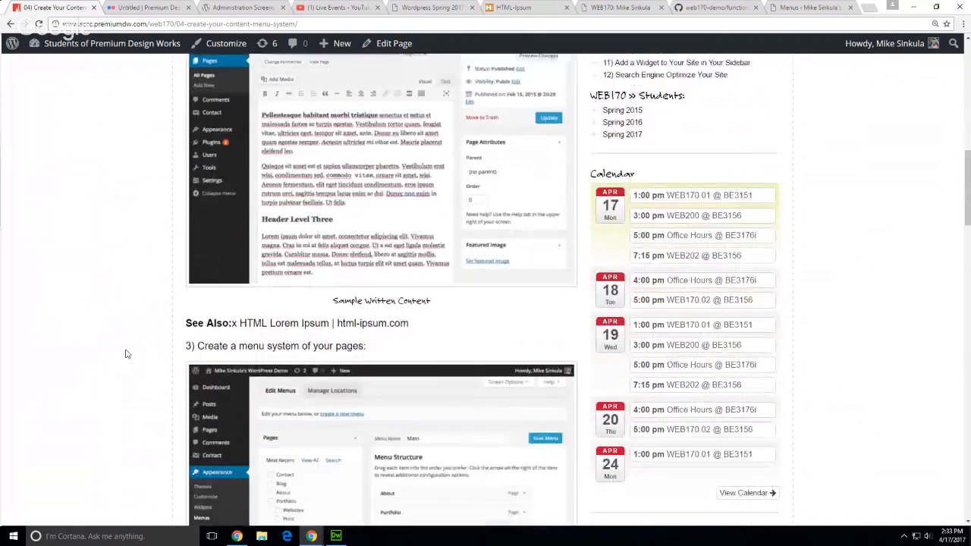
{"action": "scroll", "coordinate": [127, 355], "scroll_direction": "down", "scroll_amount": 4}
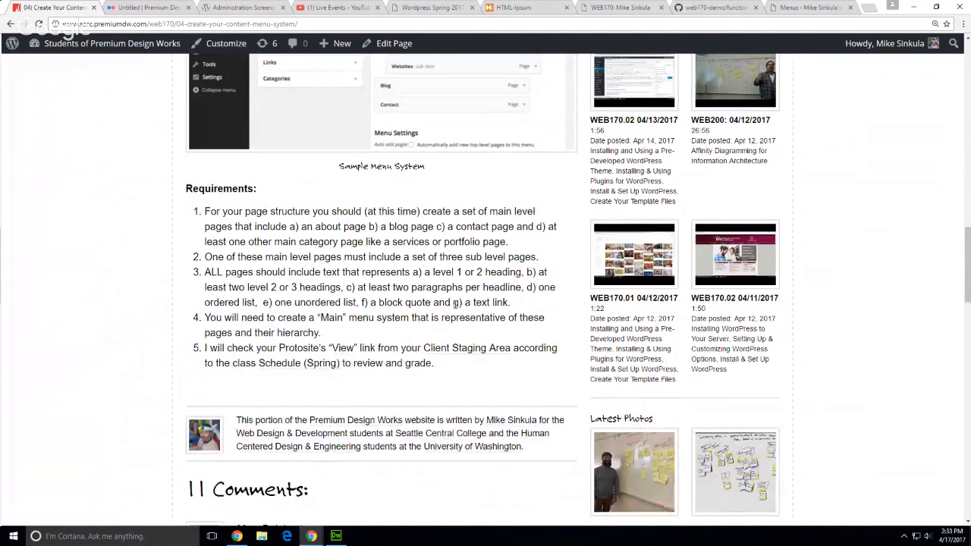
{"action": "left_click_drag", "start_coordinate": [255, 272], "coordinate": [551, 271]}
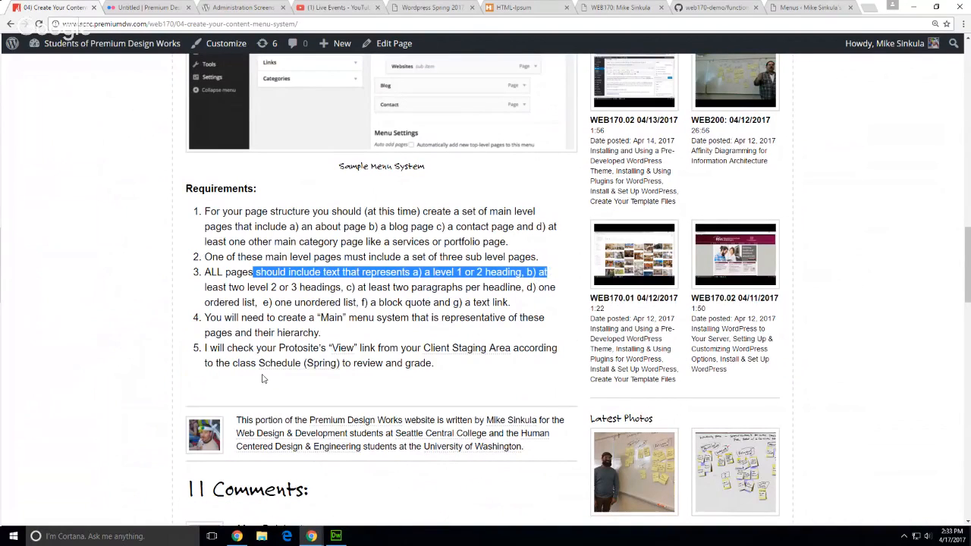
{"action": "left_click", "coordinate": [221, 385]}
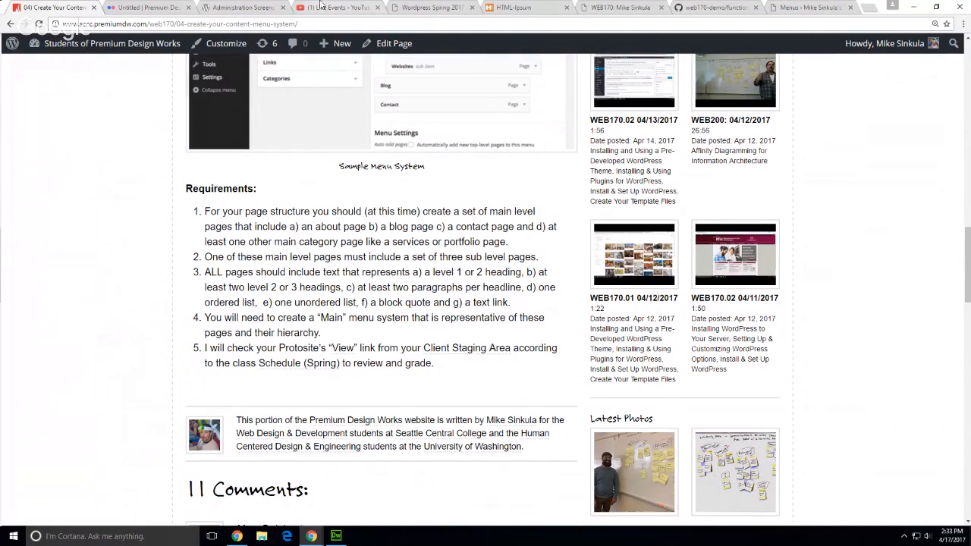
In the page editor, add a 'Resource:' line below the requirements and start a new paragraph
{"action": "left_click", "coordinate": [371, 46]}
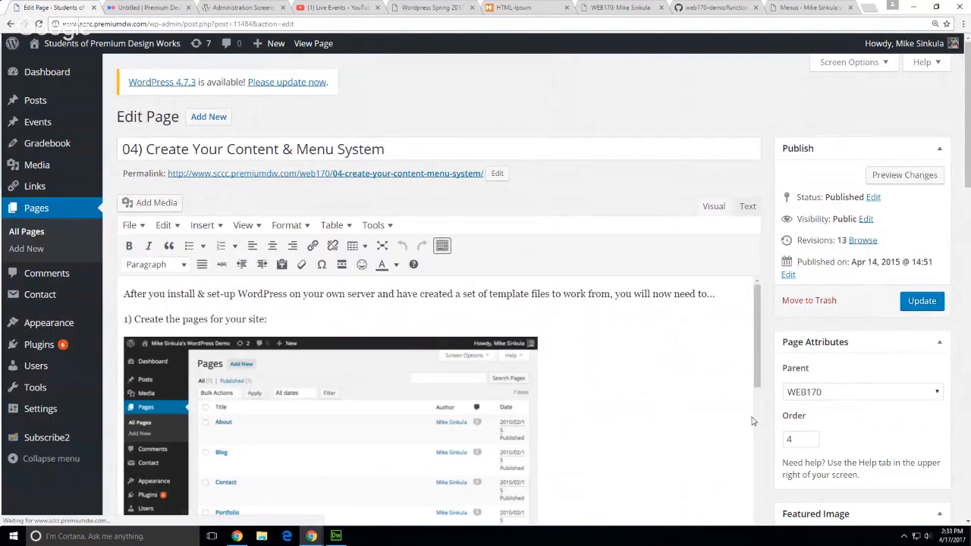
{"action": "scroll", "coordinate": [810, 410], "scroll_direction": "down", "scroll_amount": 5}
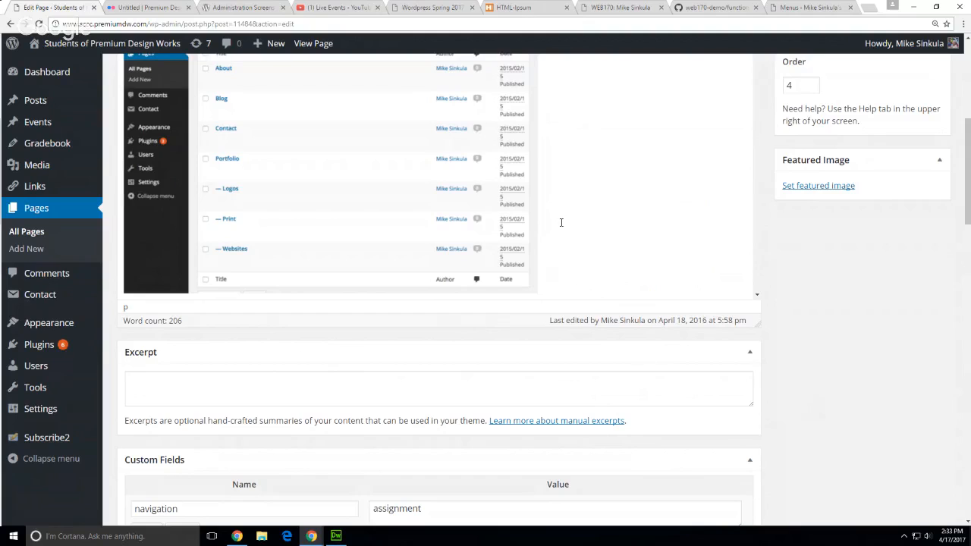
{"action": "scroll", "coordinate": [562, 223], "scroll_direction": "down", "scroll_amount": 10}
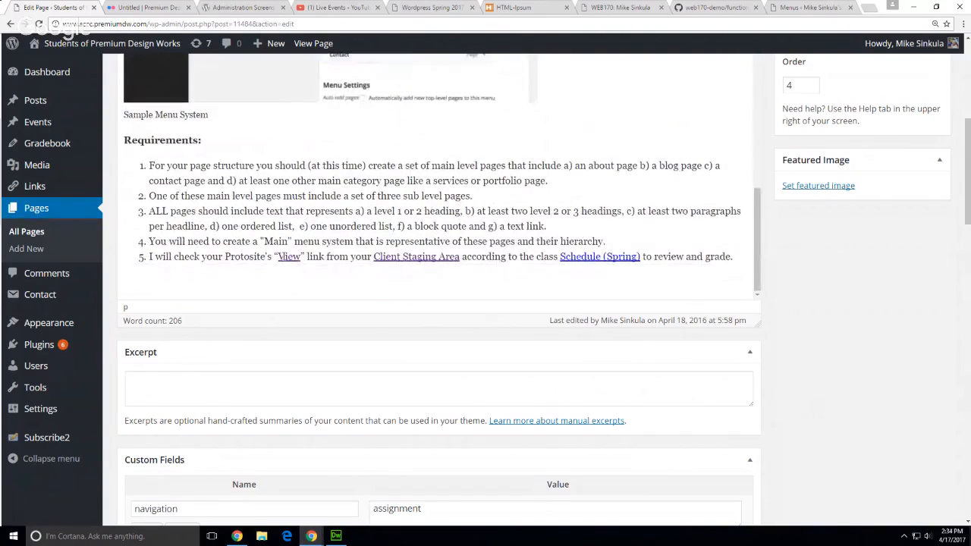
{"action": "left_click", "coordinate": [236, 278]}
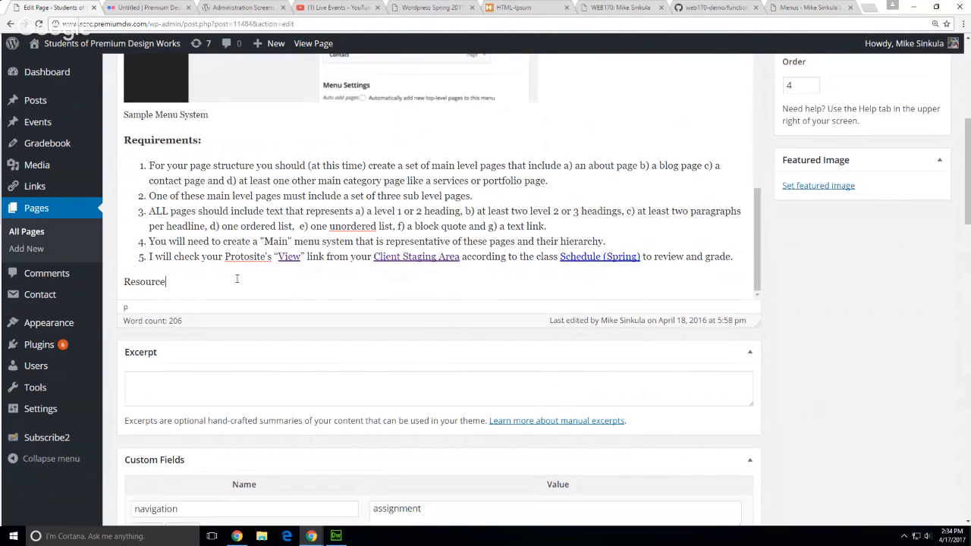
{"action": "type", "text": "Resource:"}
{"action": "key", "text": "Return"}
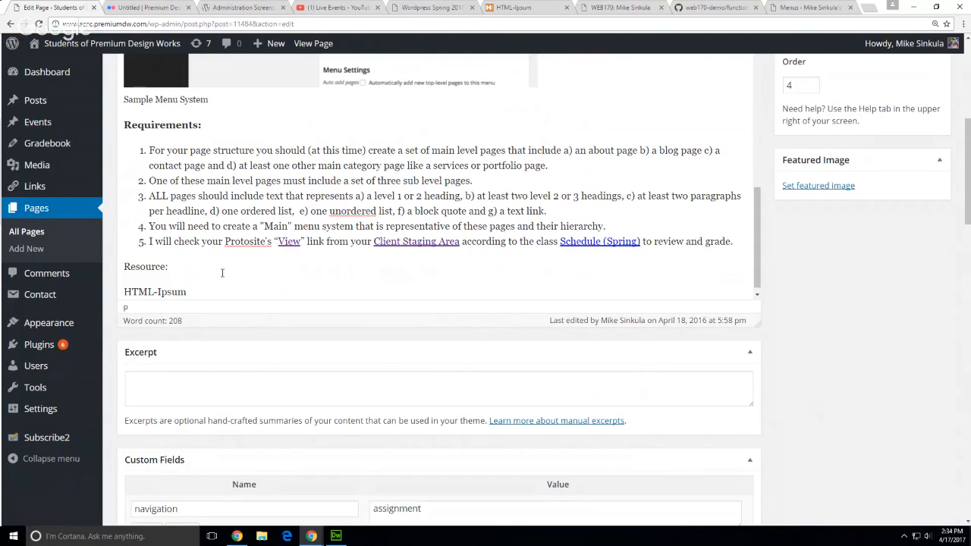
Copy the HTML-Ipsum page address and return to the assignment page editor
{"action": "left_click", "coordinate": [532, 7]}
{"action": "left_click", "coordinate": [280, 24]}
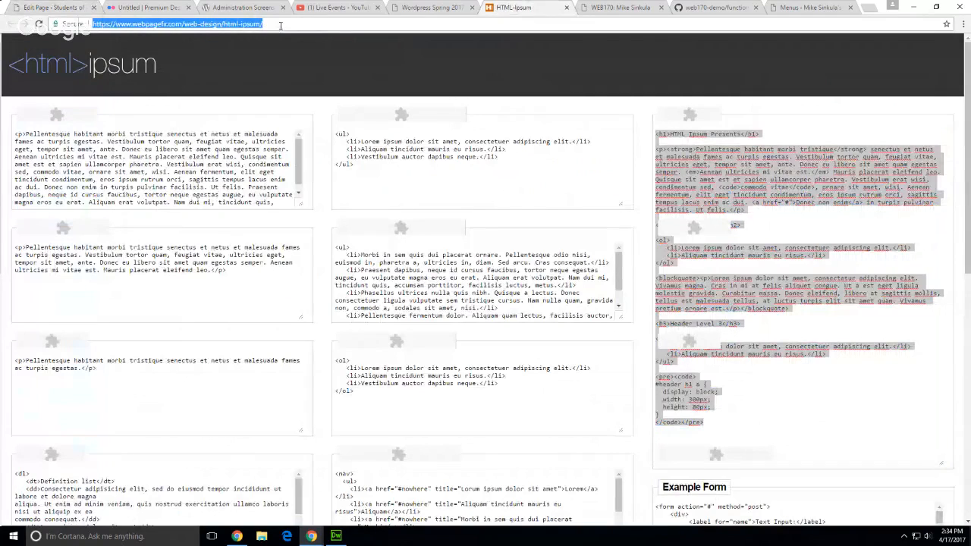
{"action": "left_click", "coordinate": [407, 9]}
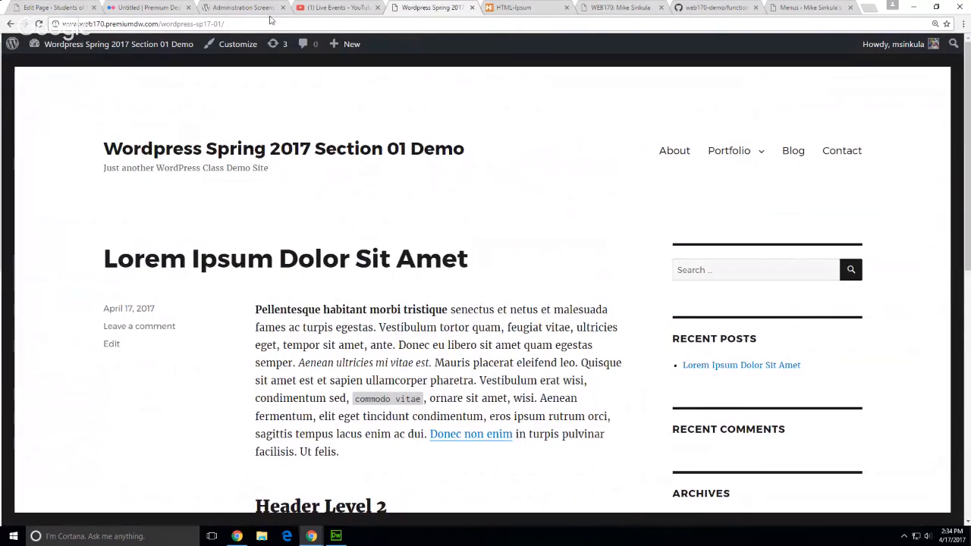
{"action": "left_click", "coordinate": [797, 9]}
{"action": "left_click", "coordinate": [49, 8]}
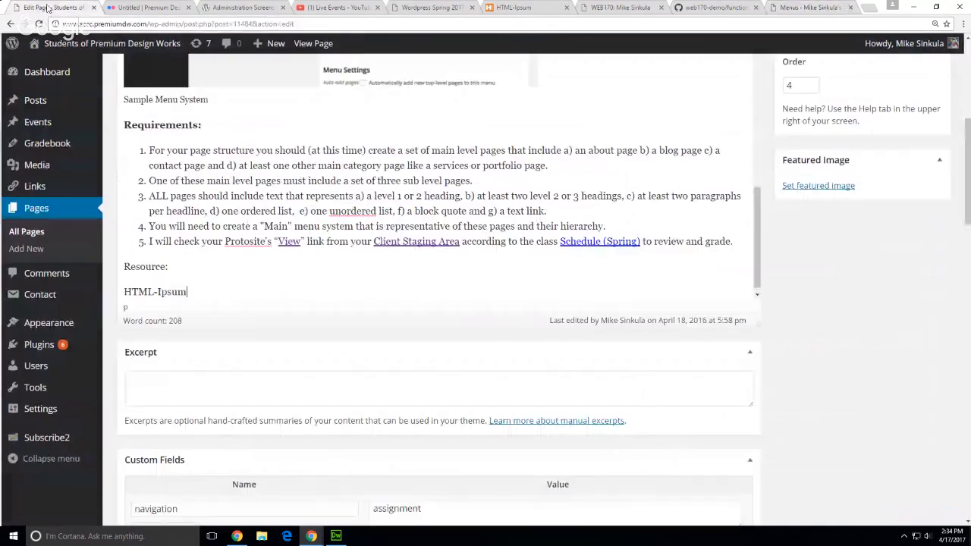
Change the resource line to 'Get Some HTML Ready Lorem Ipsum | HTML-Ipsum' and select its first part
{"action": "left_click_drag", "start_coordinate": [188, 292], "coordinate": [125, 287]}
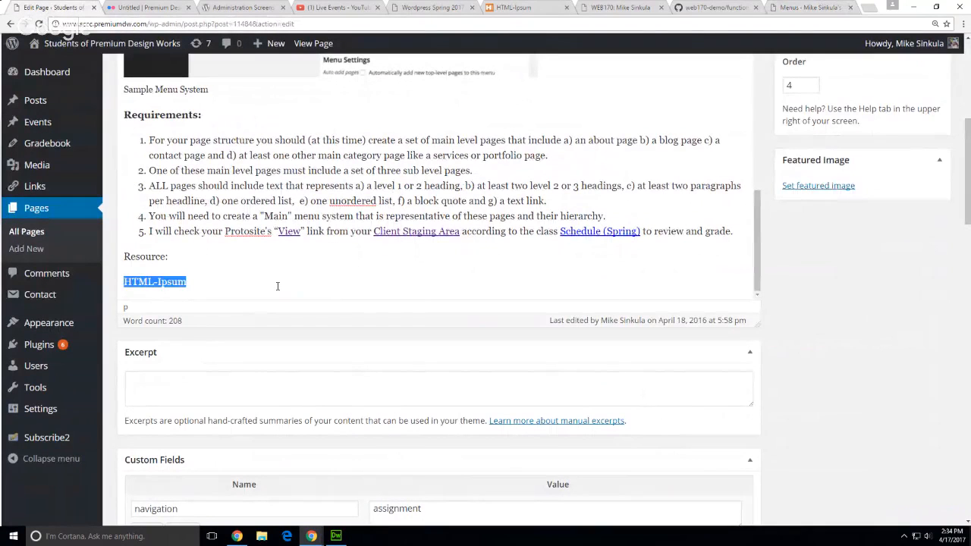
{"action": "left_click", "coordinate": [121, 283]}
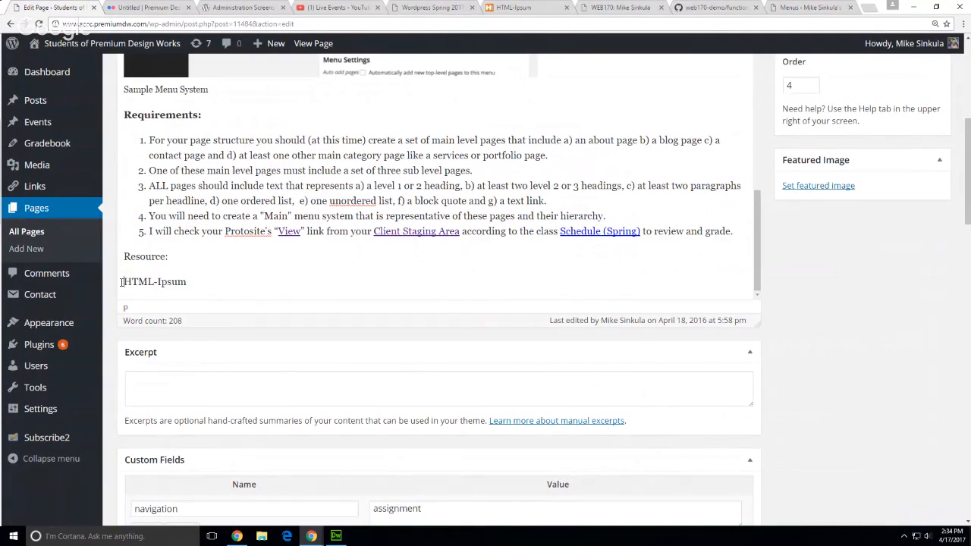
{"action": "type", "text": "Get Som"}
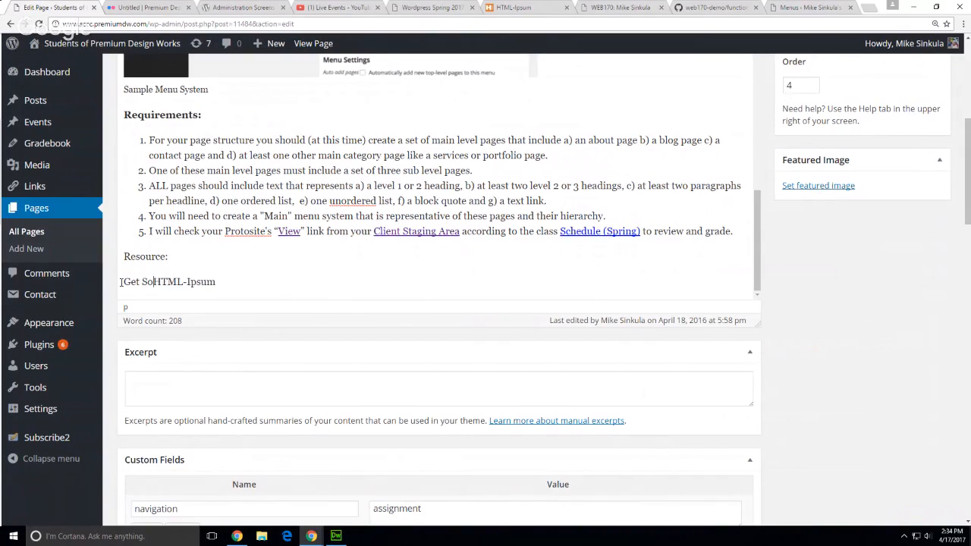
{"action": "type", "text": "e HTML "}
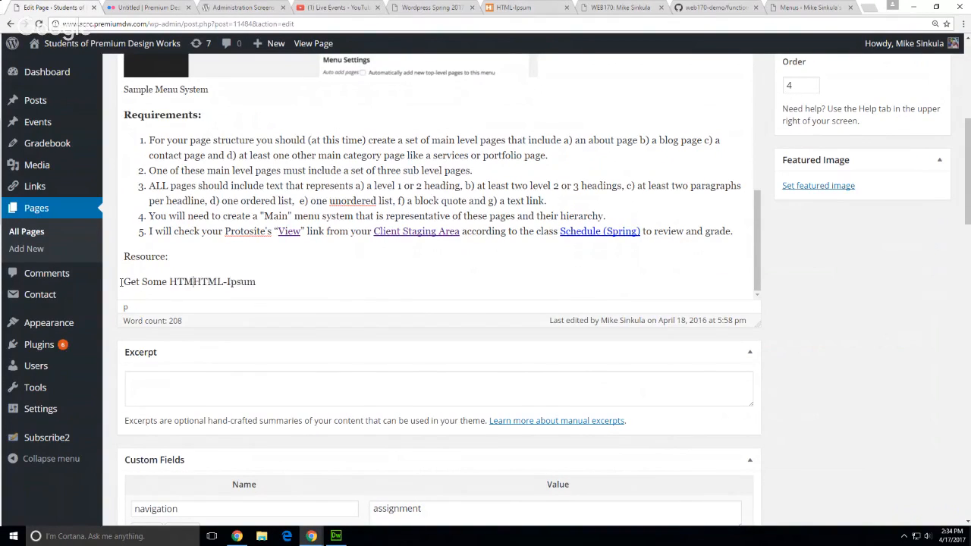
{"action": "type", "text": "REady "}
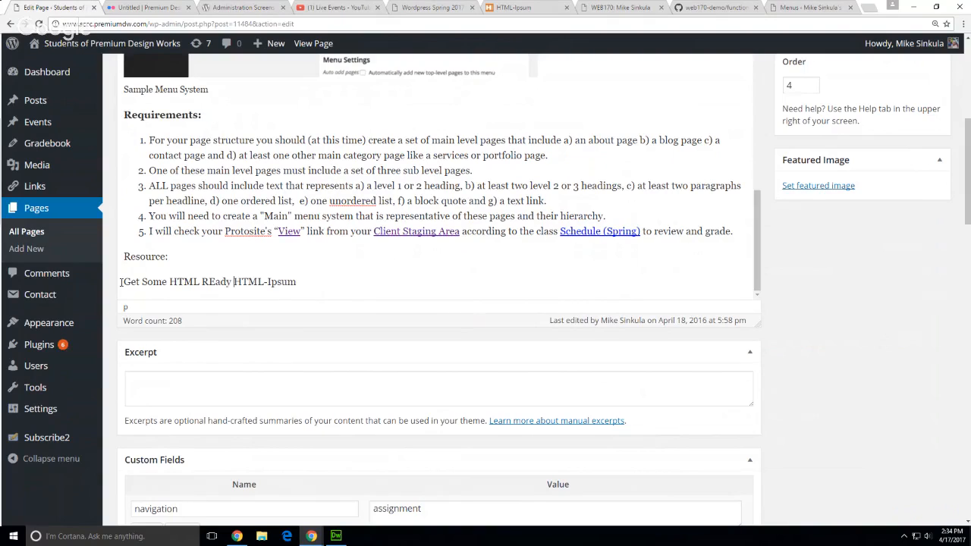
{"action": "type", "text": "Lorewm"}
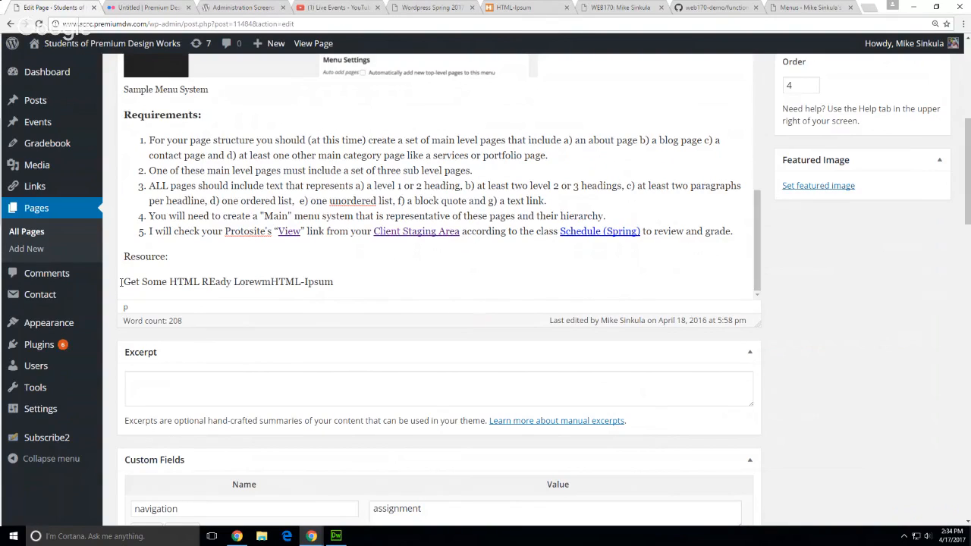
{"action": "key", "text": "BackSpace"}
{"action": "key", "text": "BackSpace"}
{"action": "type", "text": "m Ipsum "}
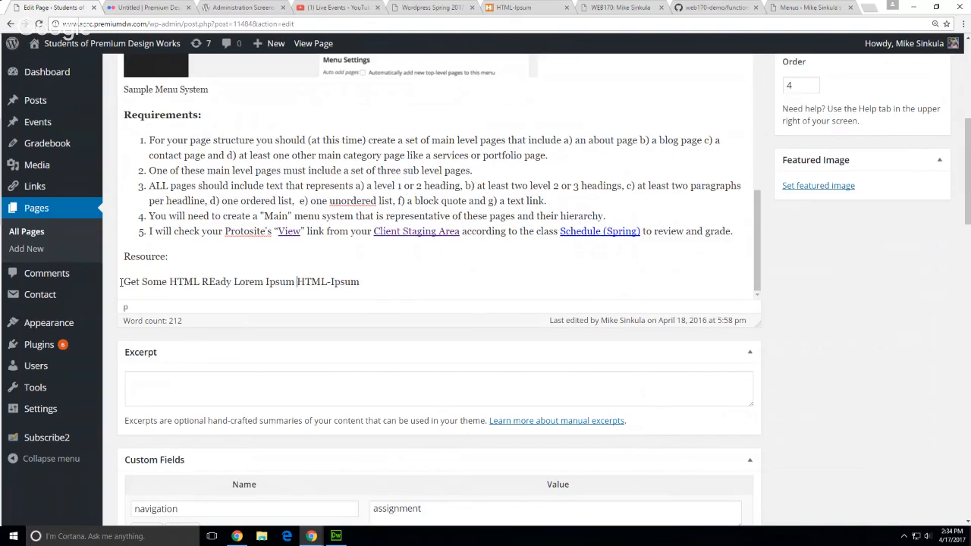
{"action": "type", "text": "|"}
{"action": "key", "text": "BackSpace"}
{"action": "type", "text": "e"}
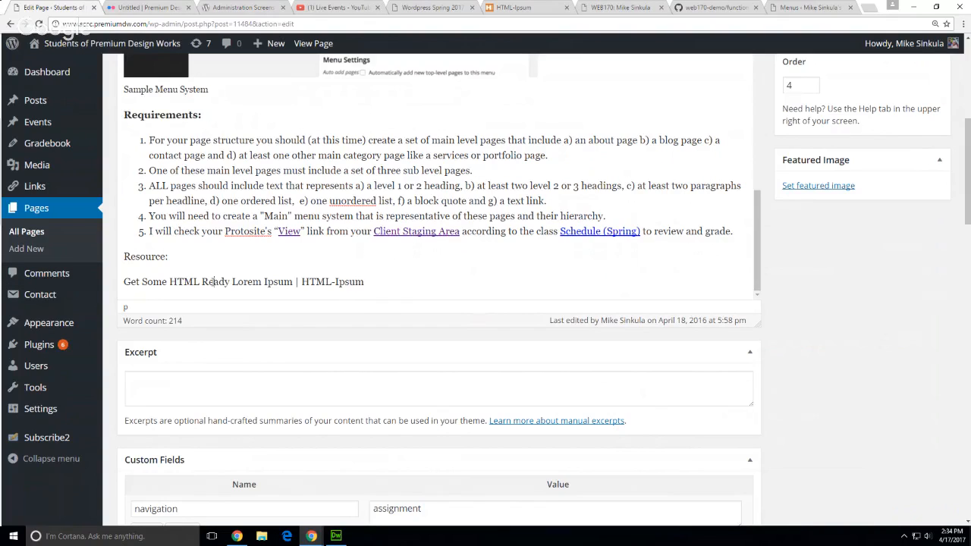
{"action": "left_click_drag", "start_coordinate": [290, 281], "coordinate": [121, 281]}
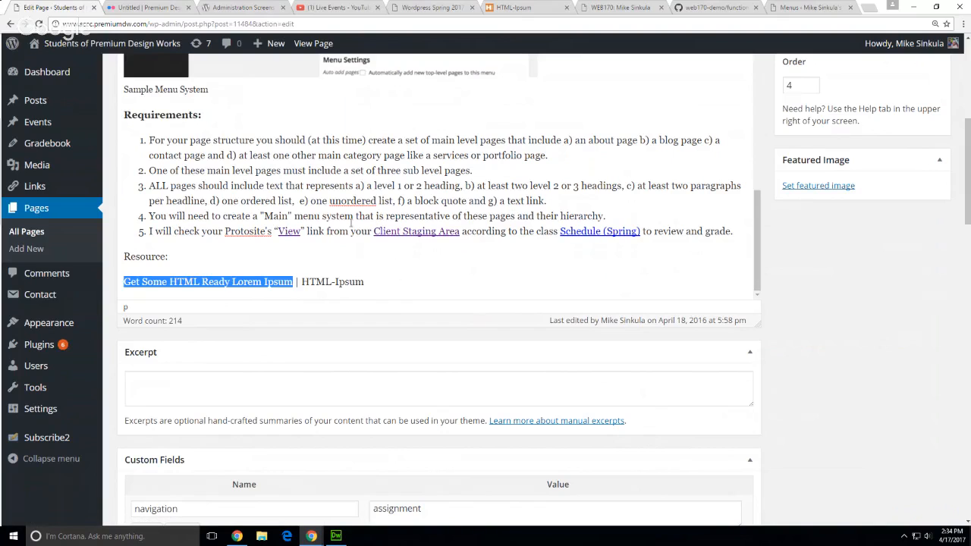
{"action": "scroll", "coordinate": [351, 221], "scroll_direction": "up", "scroll_amount": 5}
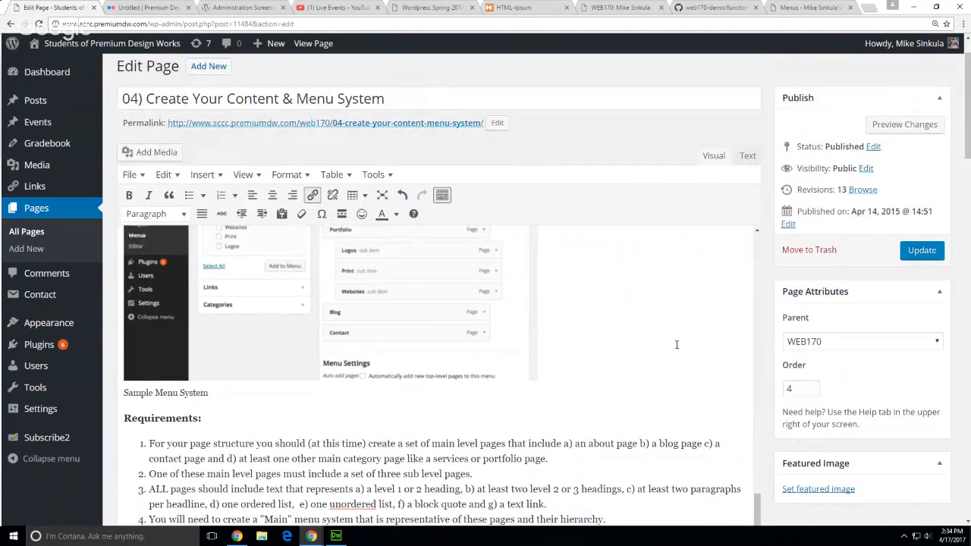
Link the selected text to the pasted HTML-Ipsum address, opening in a new tab
{"action": "scroll", "coordinate": [668, 409], "scroll_direction": "down", "scroll_amount": 5}
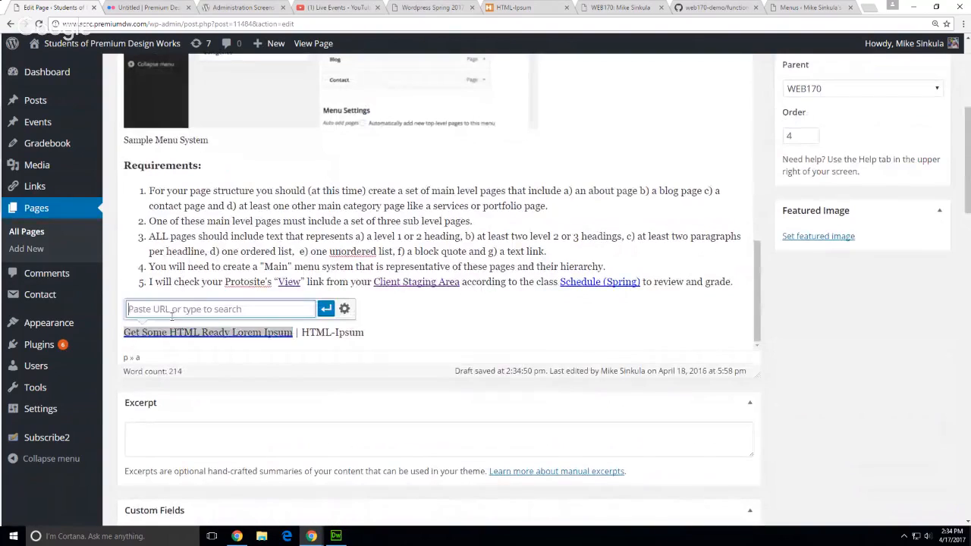
{"action": "type", "text": "http://www.webpagefx.com/web-design/html-ipsum/"}
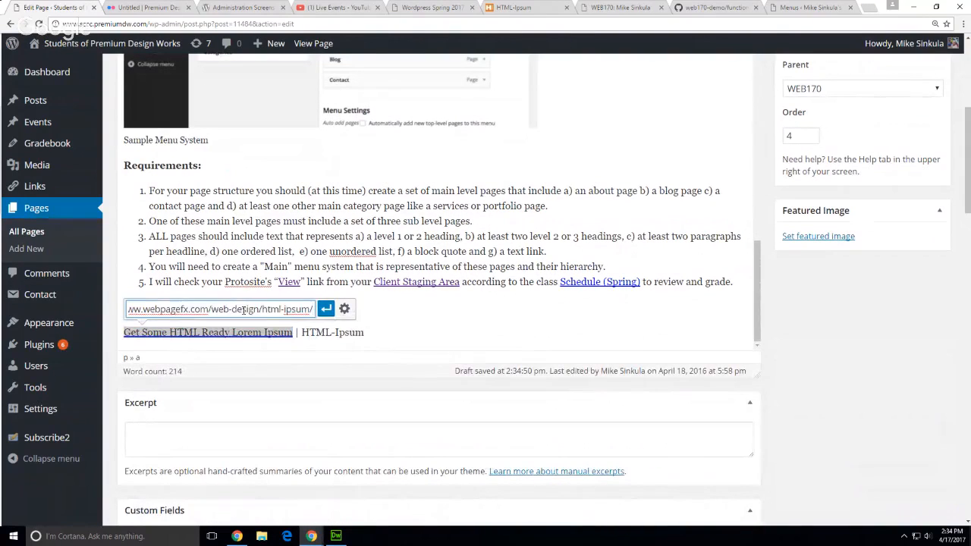
{"action": "left_click", "coordinate": [343, 309]}
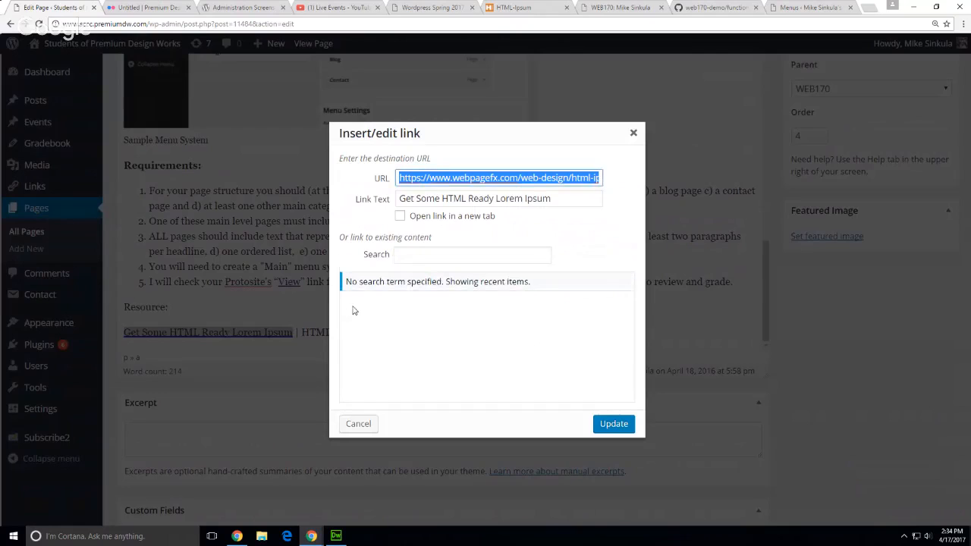
{"action": "left_click", "coordinate": [470, 218]}
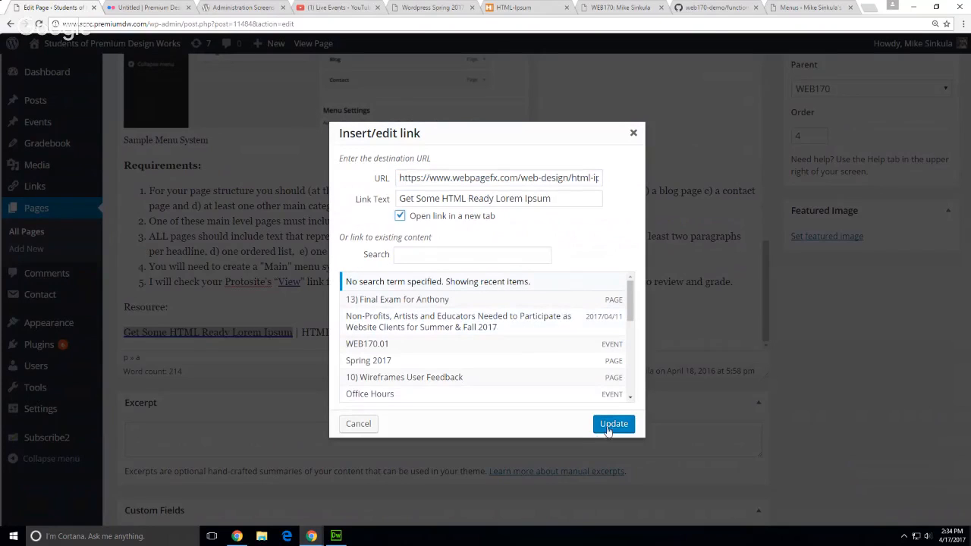
{"action": "left_click", "coordinate": [616, 425]}
Update the assignment page to save the new link
{"action": "scroll", "coordinate": [944, 408], "scroll_direction": "up", "scroll_amount": 2}
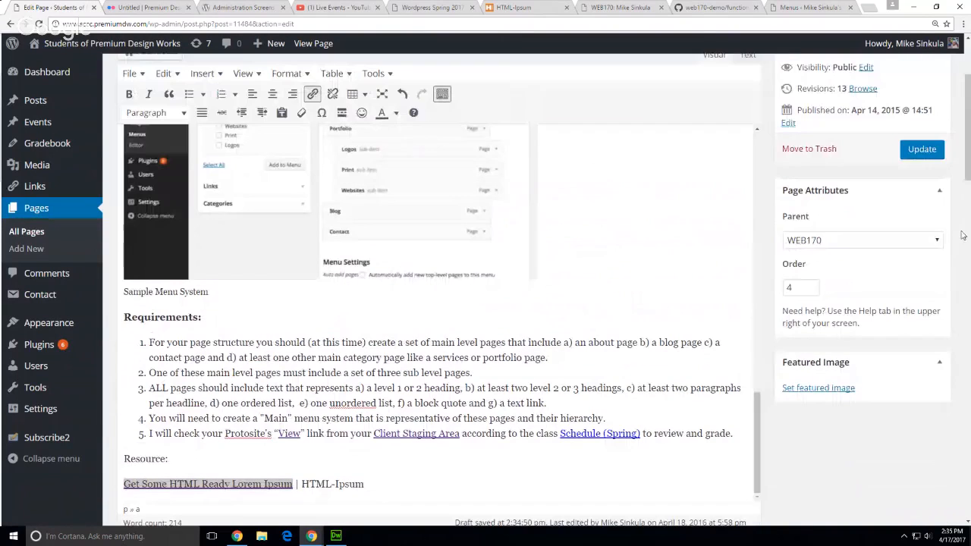
{"action": "left_click", "coordinate": [922, 149]}
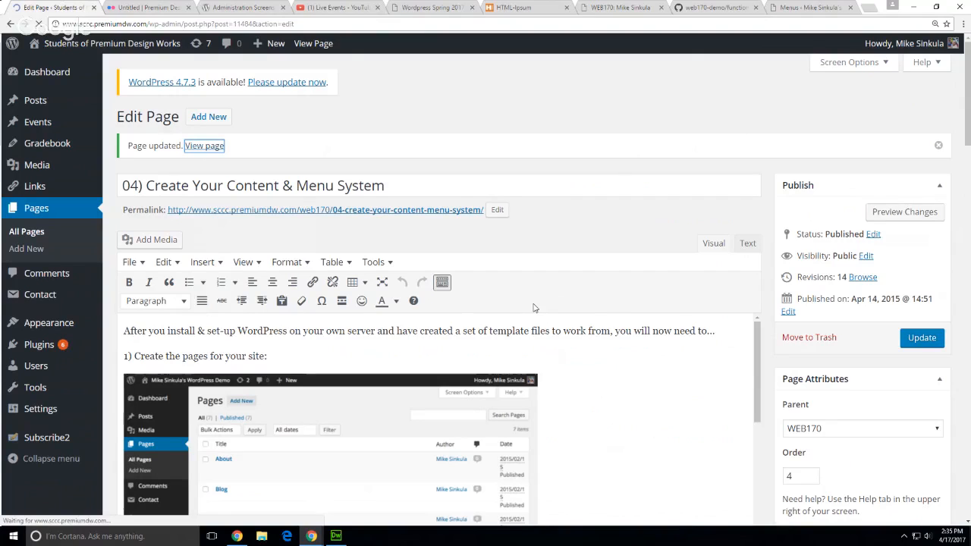
{"action": "scroll", "coordinate": [534, 308], "scroll_direction": "down", "scroll_amount": 2}
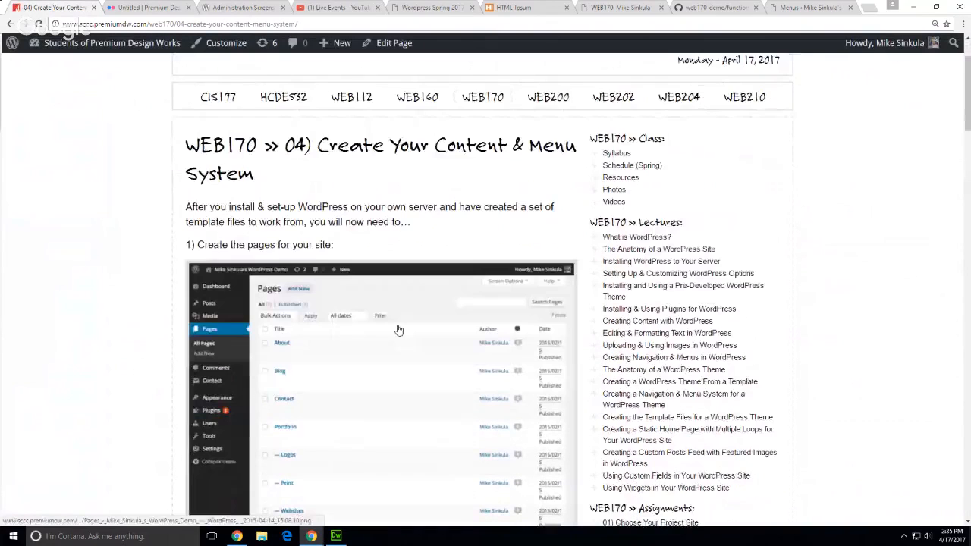
Check the live Requirements and Resource sections, then return to Edit Page
{"action": "scroll", "coordinate": [97, 343], "scroll_direction": "down", "scroll_amount": 1}
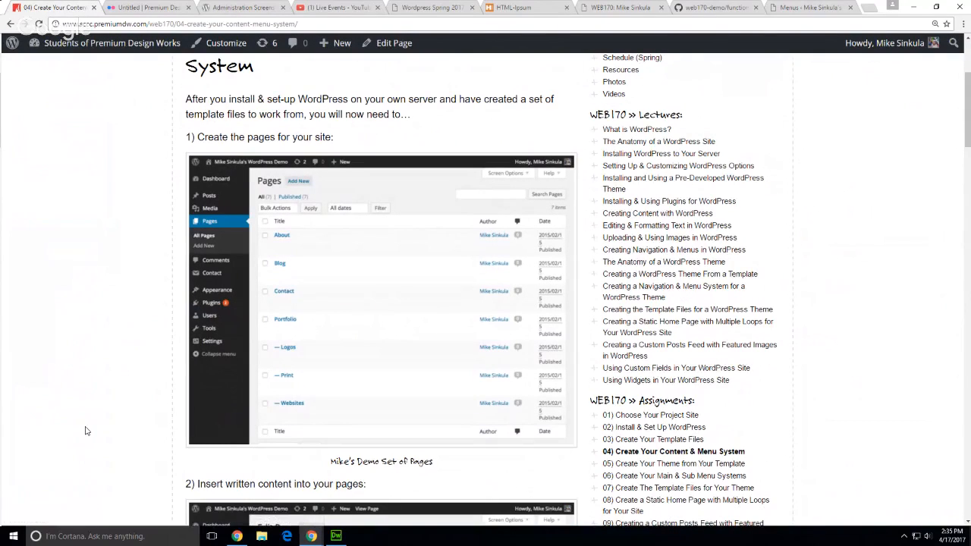
{"action": "scroll", "coordinate": [94, 433], "scroll_direction": "down", "scroll_amount": 5}
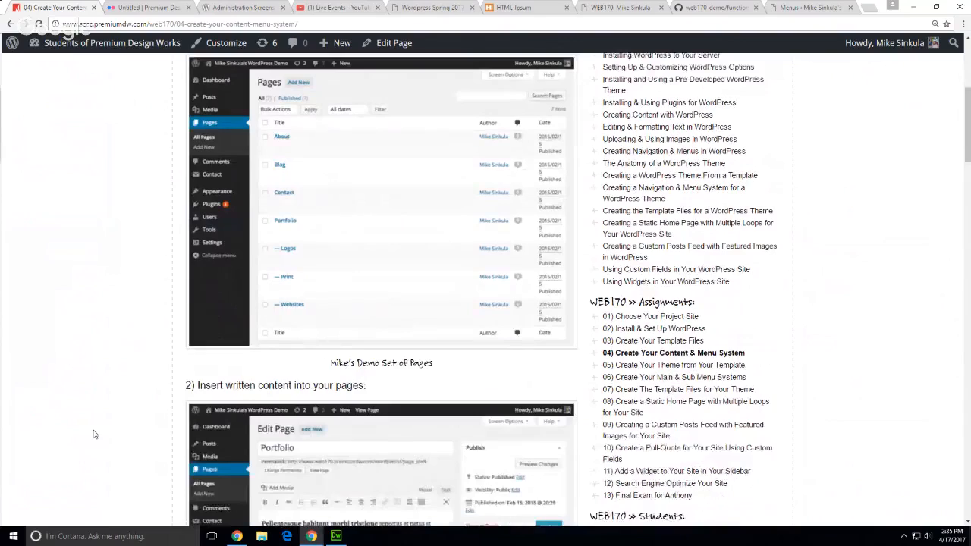
{"action": "scroll", "coordinate": [97, 436], "scroll_direction": "down", "scroll_amount": 5}
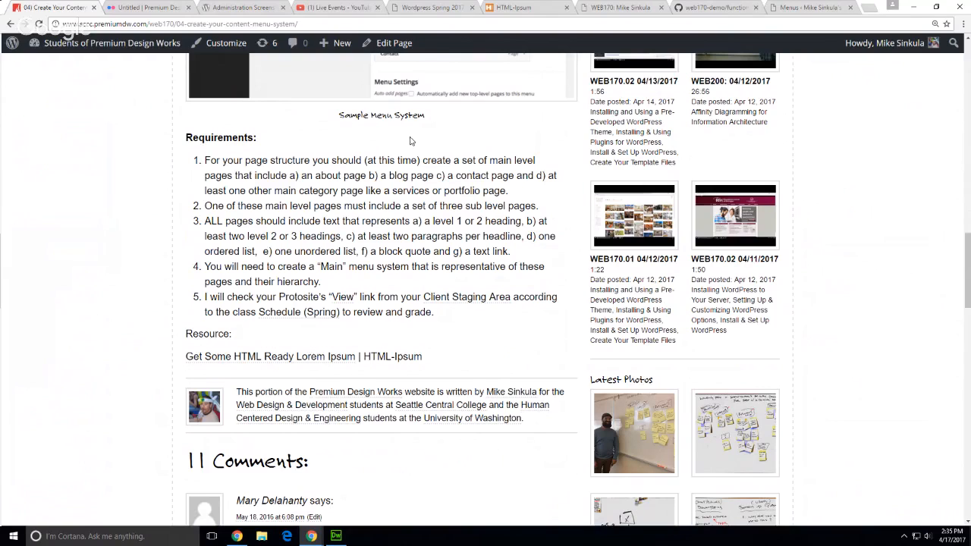
{"action": "left_click", "coordinate": [389, 43]}
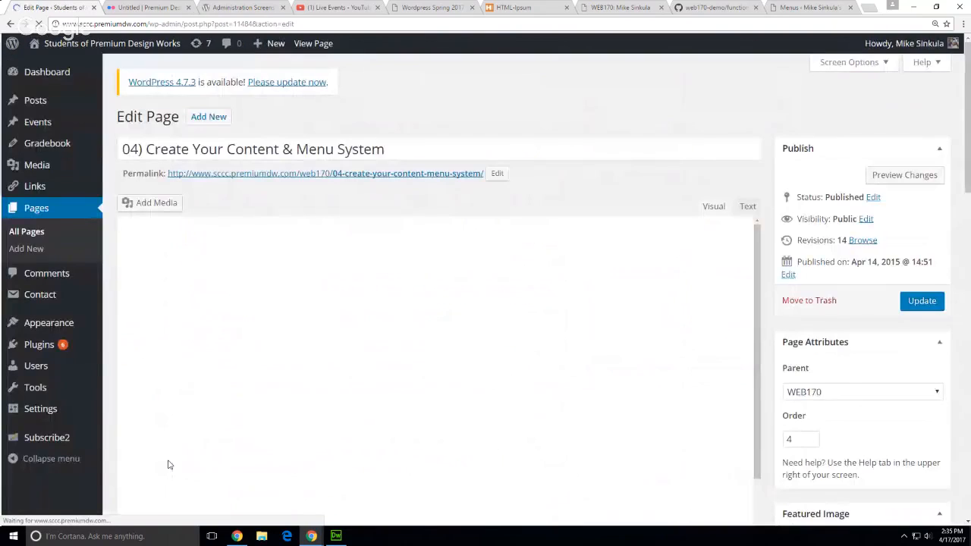
Put the 'Get Some HTML Ready Lorem Ipsum' link line into a bulleted list
{"action": "scroll", "coordinate": [769, 351], "scroll_direction": "down", "scroll_amount": 1}
{"action": "scroll", "coordinate": [769, 351], "scroll_direction": "down", "scroll_amount": 5}
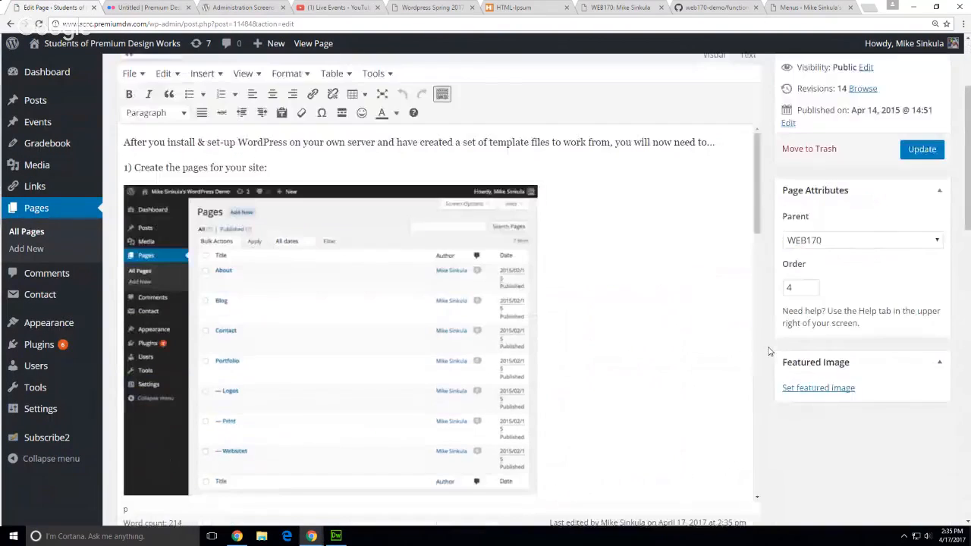
{"action": "scroll", "coordinate": [528, 240], "scroll_direction": "down", "scroll_amount": 1}
{"action": "scroll", "coordinate": [528, 240], "scroll_direction": "down", "scroll_amount": 5}
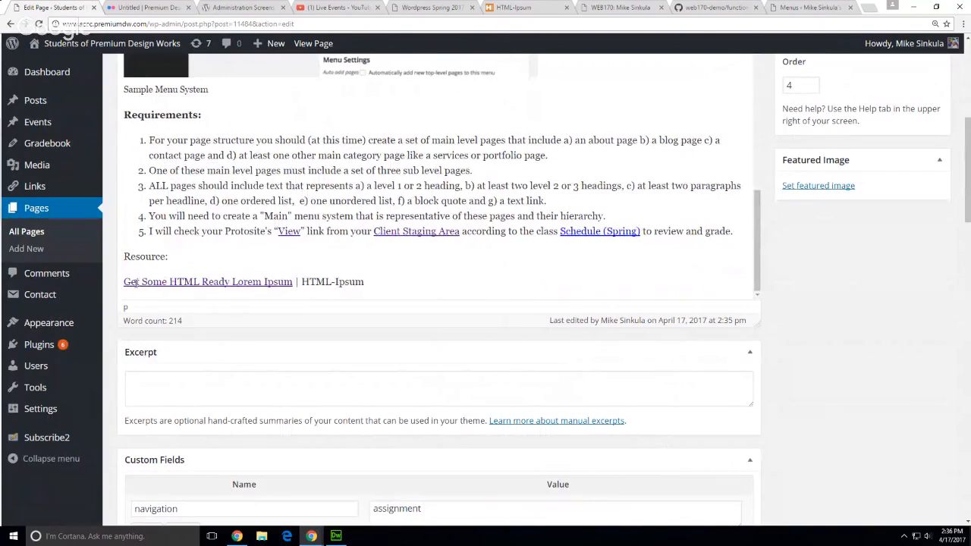
{"action": "left_click", "coordinate": [138, 282]}
{"action": "scroll", "coordinate": [914, 458], "scroll_direction": "up", "scroll_amount": 1}
{"action": "scroll", "coordinate": [914, 459], "scroll_direction": "up", "scroll_amount": 5}
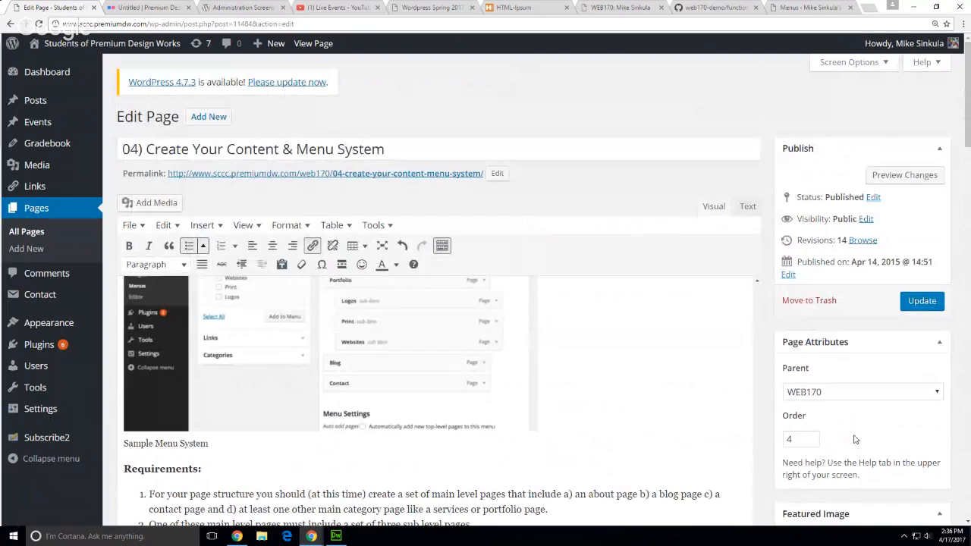
{"action": "scroll", "coordinate": [763, 443], "scroll_direction": "down", "scroll_amount": 3}
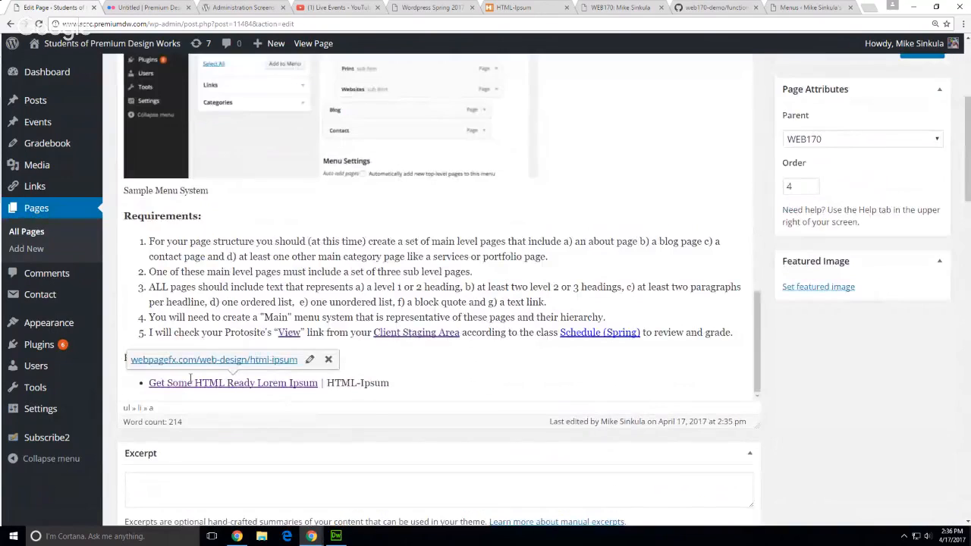
Make the 'Resource:' label bold
{"action": "left_click", "coordinate": [170, 358]}
{"action": "left_click_drag", "start_coordinate": [169, 358], "coordinate": [120, 358]}
{"action": "key", "text": "ctrl+b"}
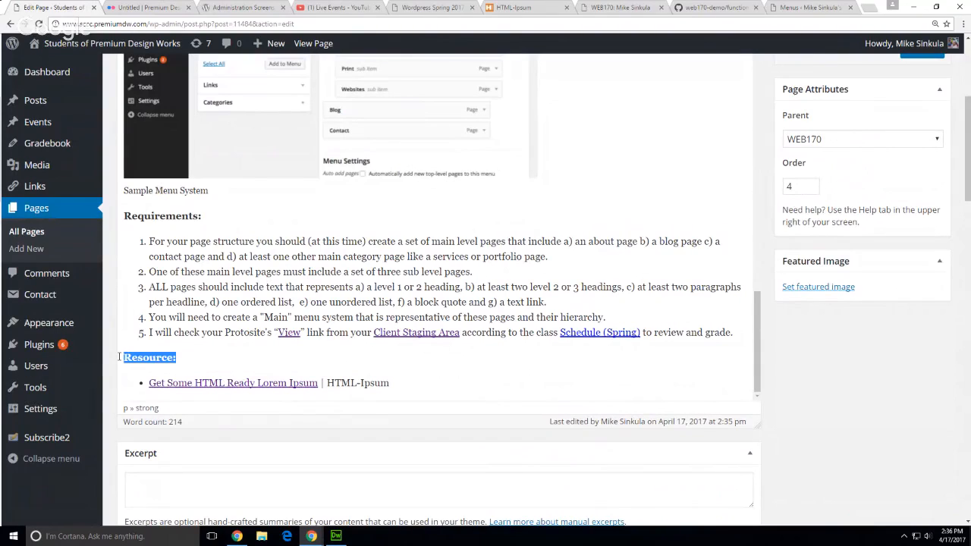
Update the page and view the published '04) Create Your Content & Menu System' page
{"action": "scroll", "coordinate": [926, 258], "scroll_direction": "up", "scroll_amount": 3}
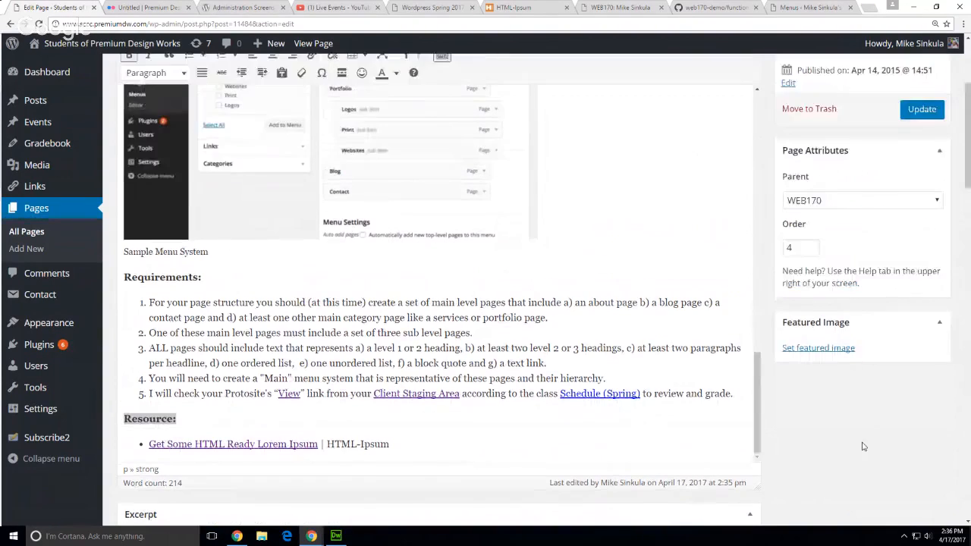
{"action": "left_click", "coordinate": [925, 256]}
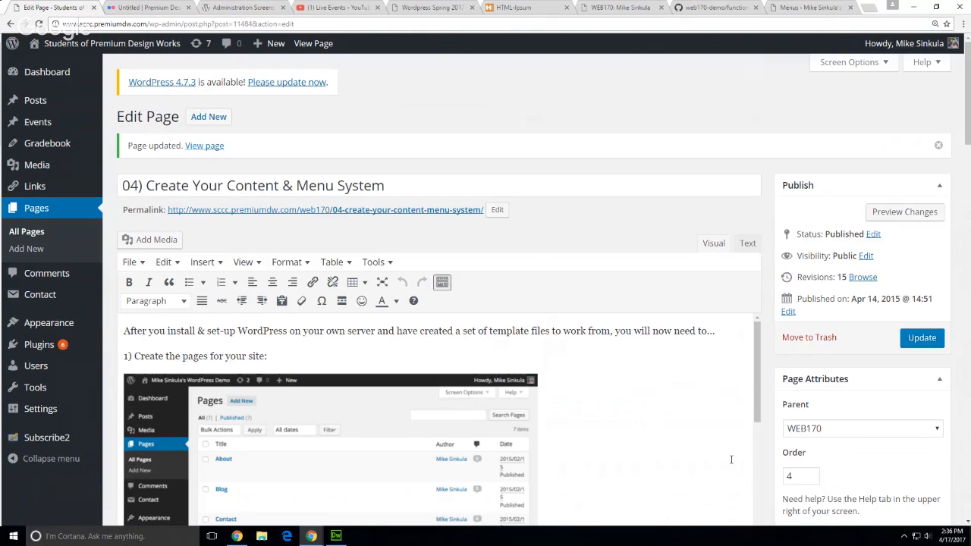
{"action": "scroll", "coordinate": [731, 459], "scroll_direction": "down", "scroll_amount": 10}
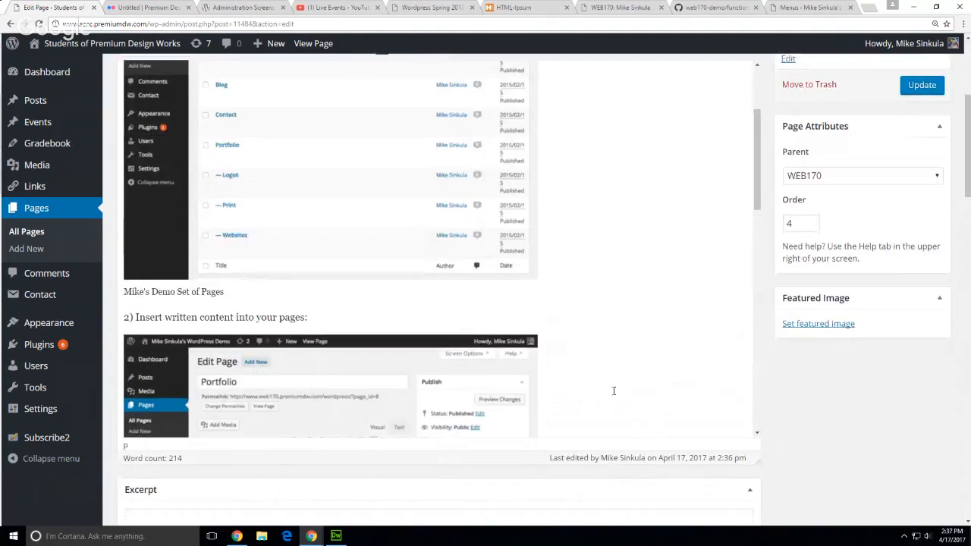
{"action": "scroll", "coordinate": [625, 288], "scroll_direction": "up", "scroll_amount": 3}
{"action": "left_click", "coordinate": [321, 43]}
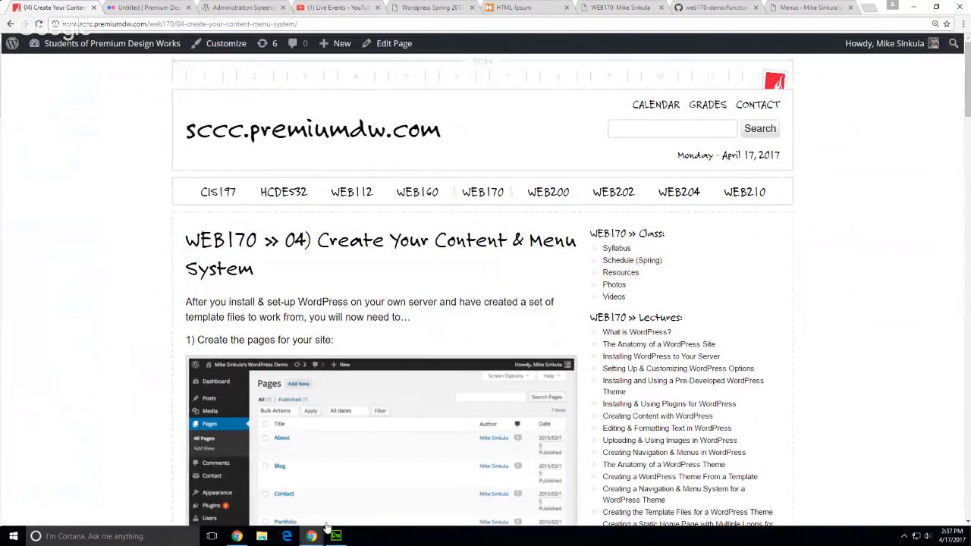
Bring the Google Hangouts window forward and stop the live broadcast
{"action": "mouse_move", "coordinate": [313, 537]}
{"action": "left_click", "coordinate": [353, 516]}
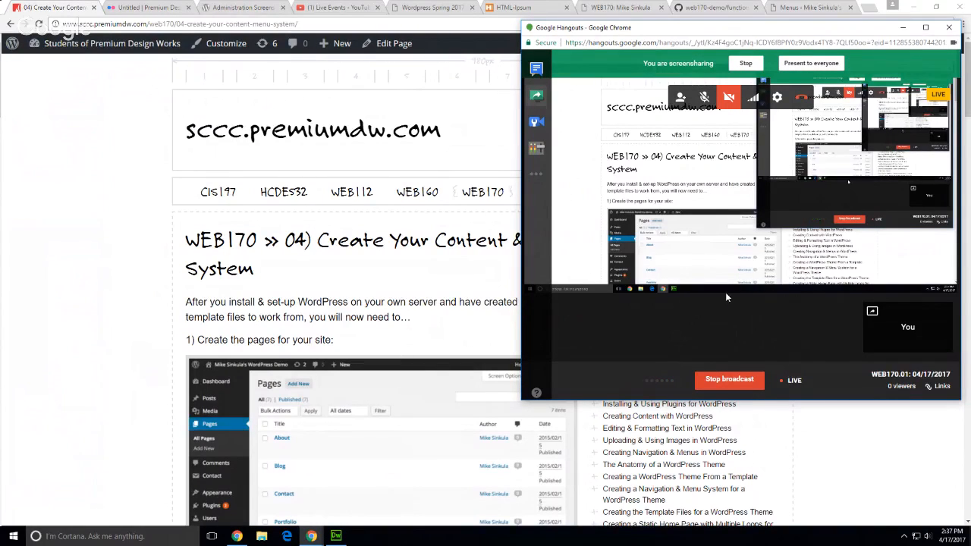
{"action": "left_click", "coordinate": [725, 386]}
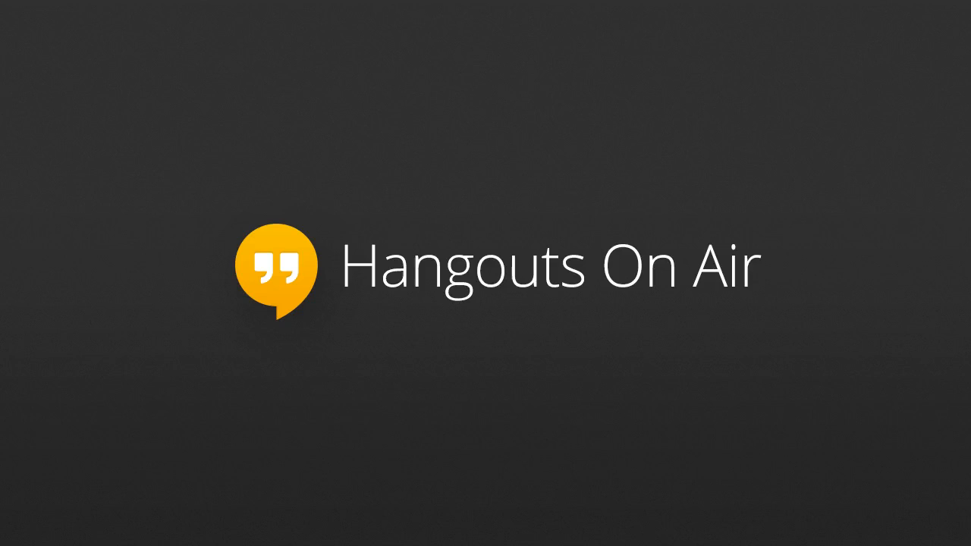